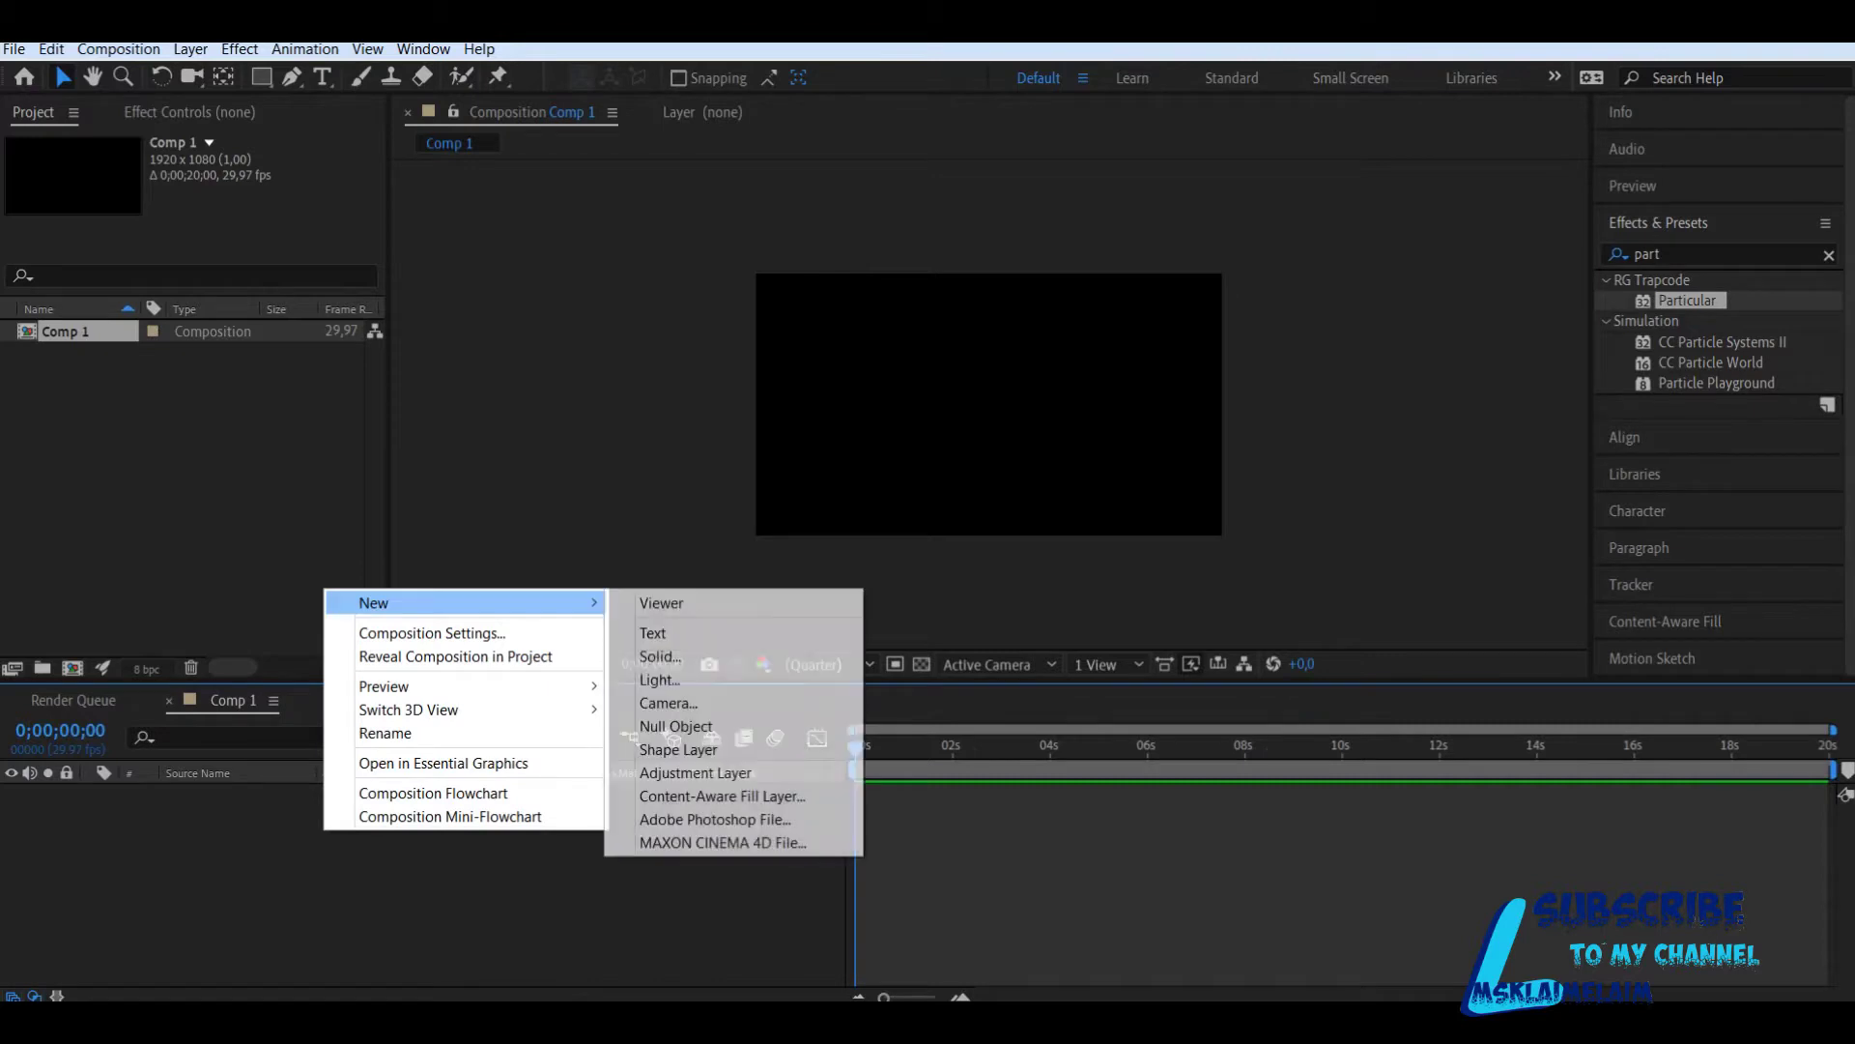
Step: Create a new solid layer named bg in Comp 1
left_click(660, 656)
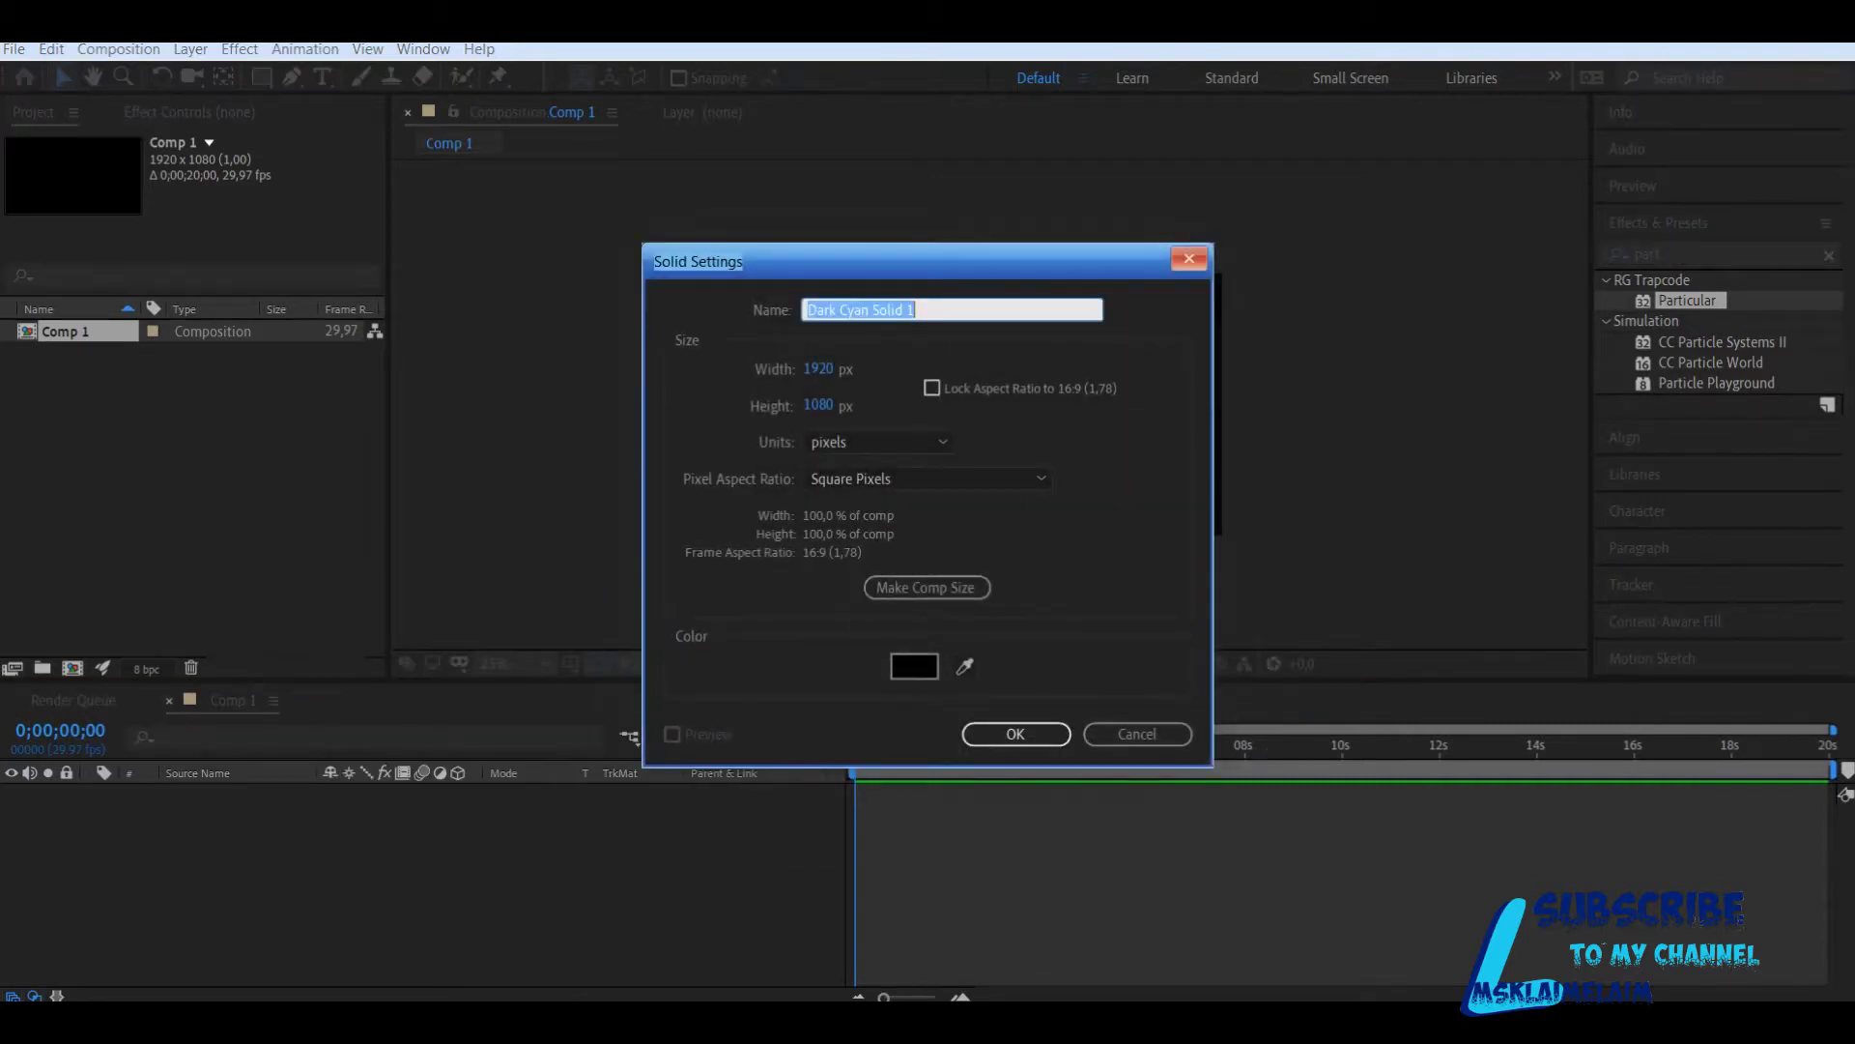
type("bg")
key("Return")
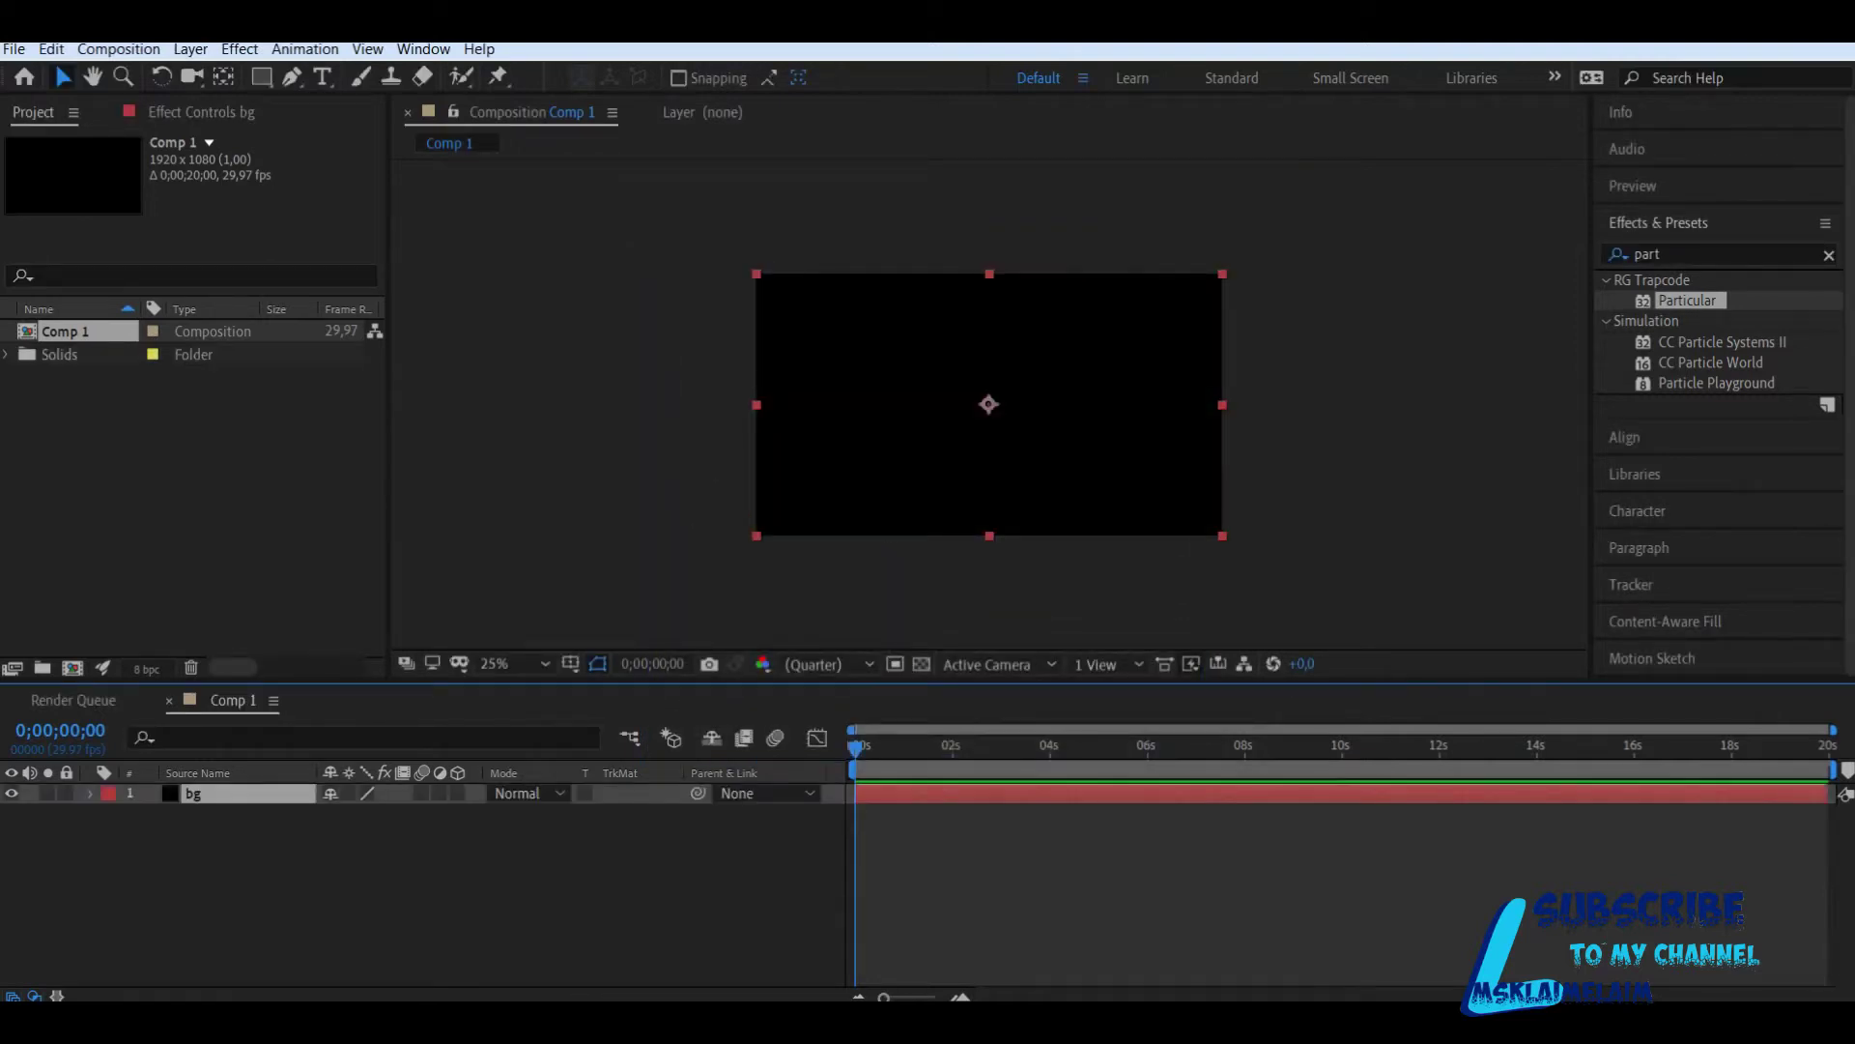
Step: Find the 4-Color Gradient effect and apply it to the bg layer
left_click(1682, 254)
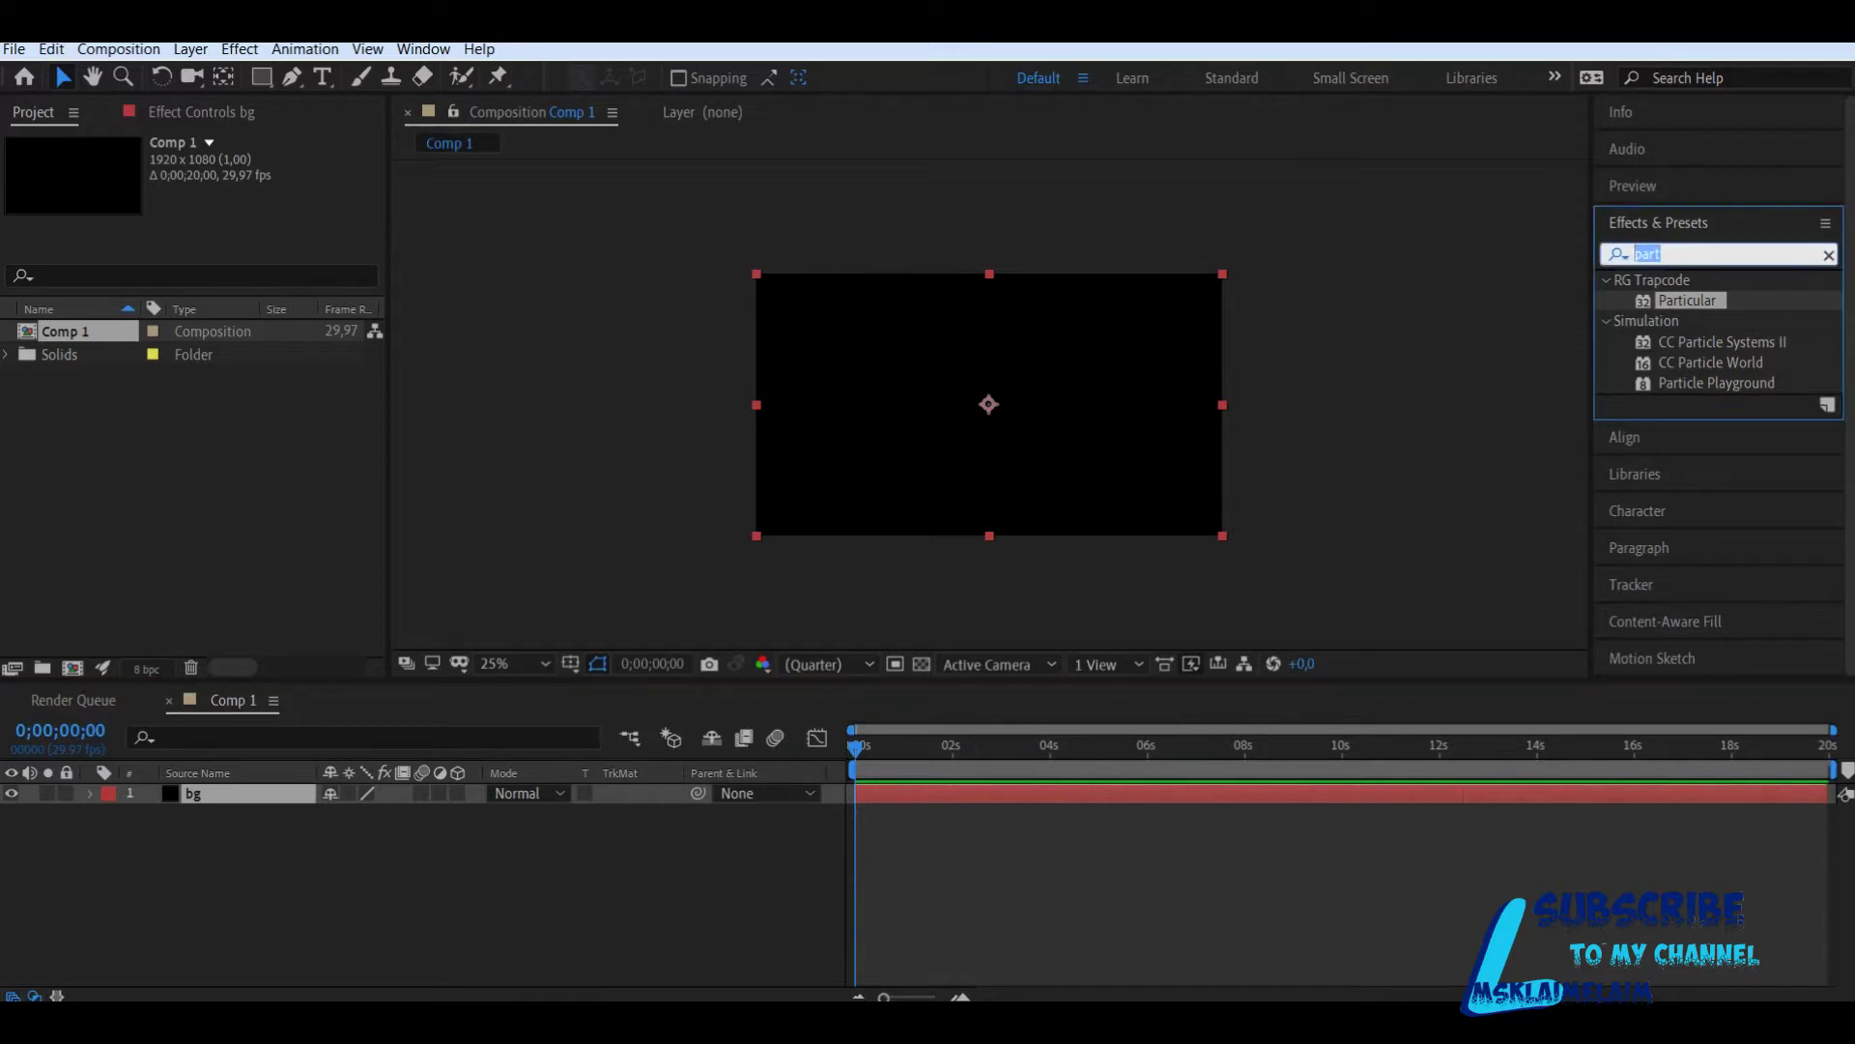
type("4 c")
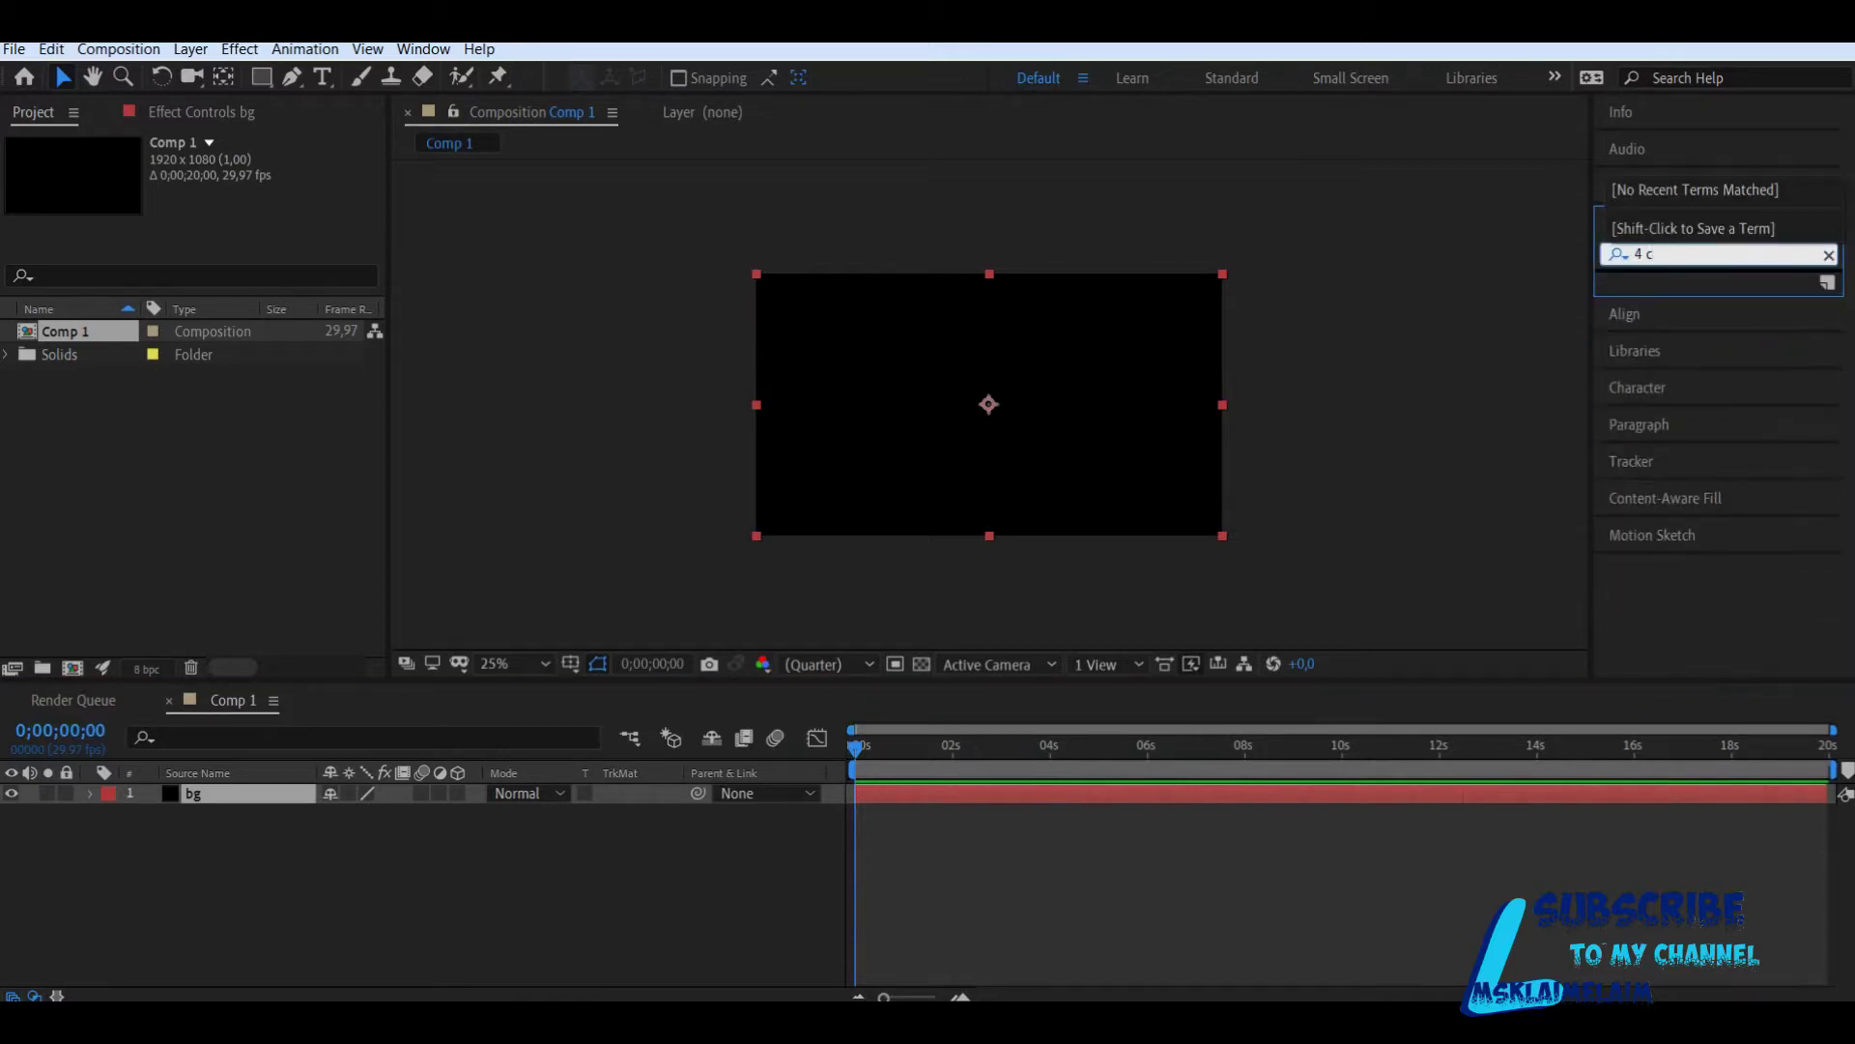
type("o;or")
key("Return")
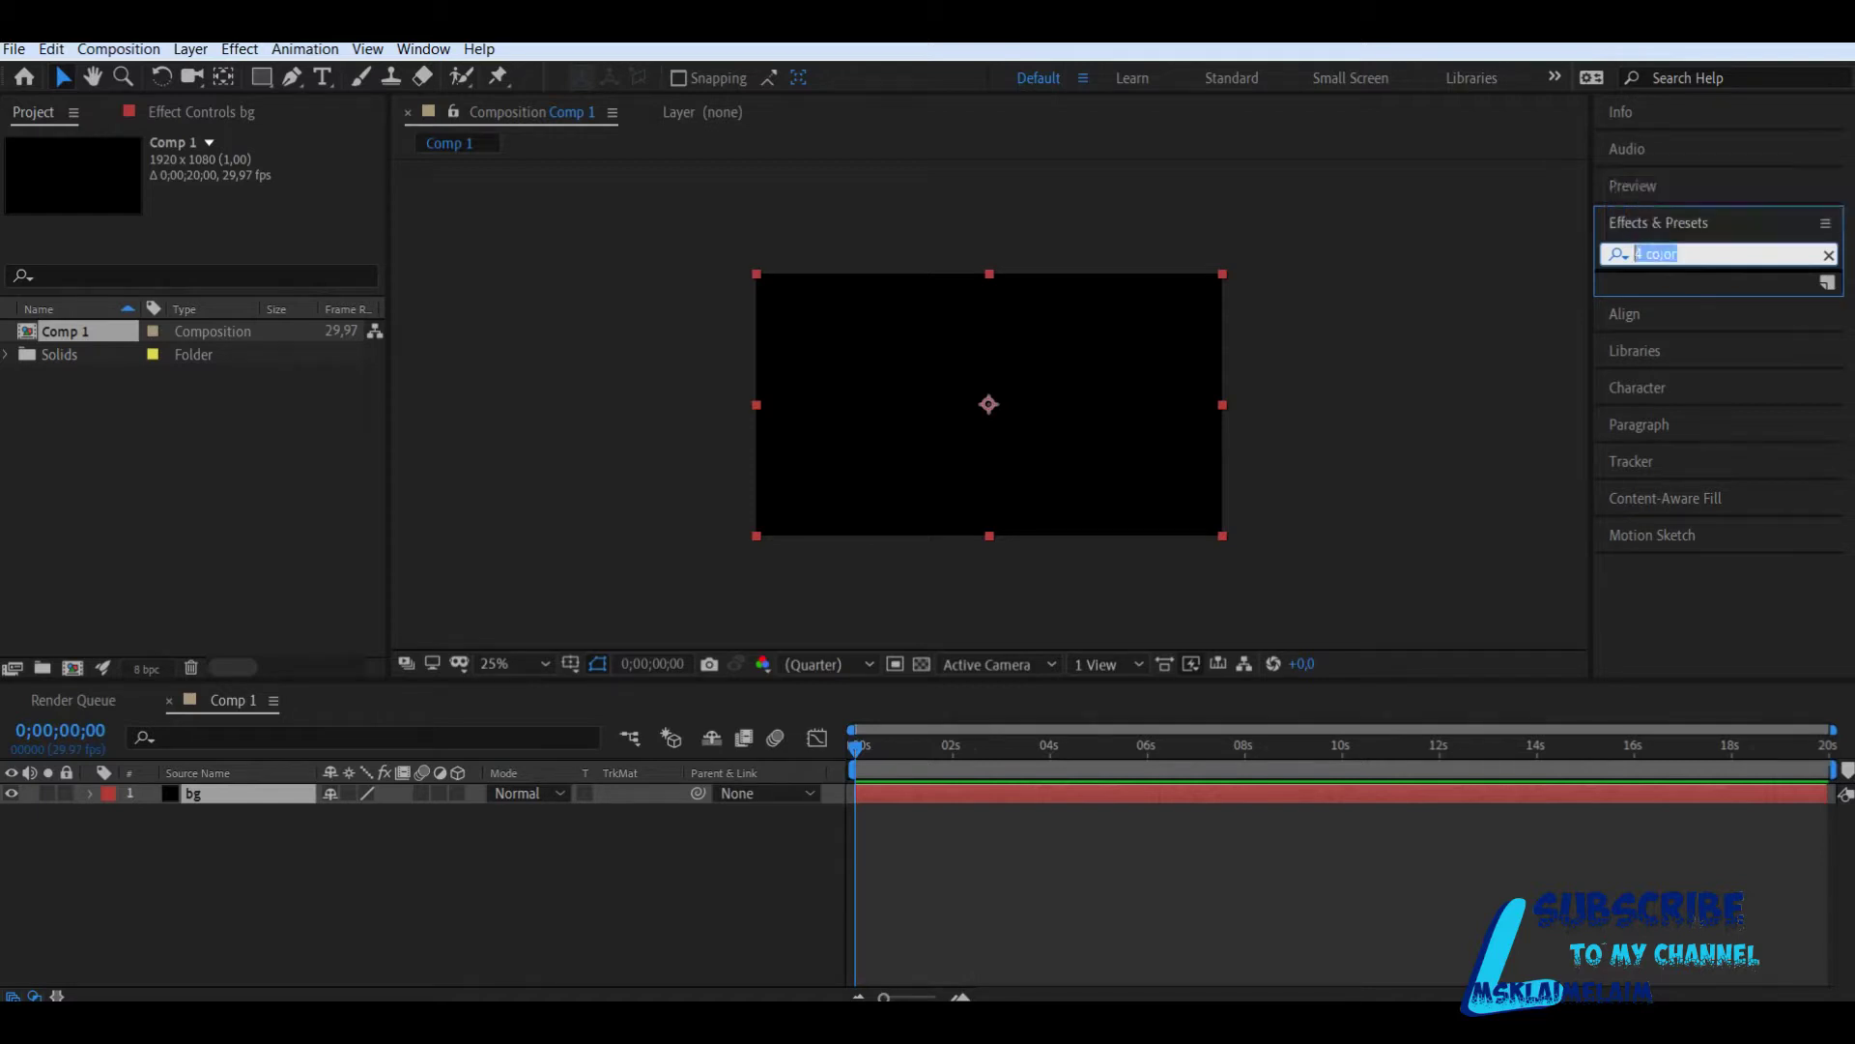
type("4")
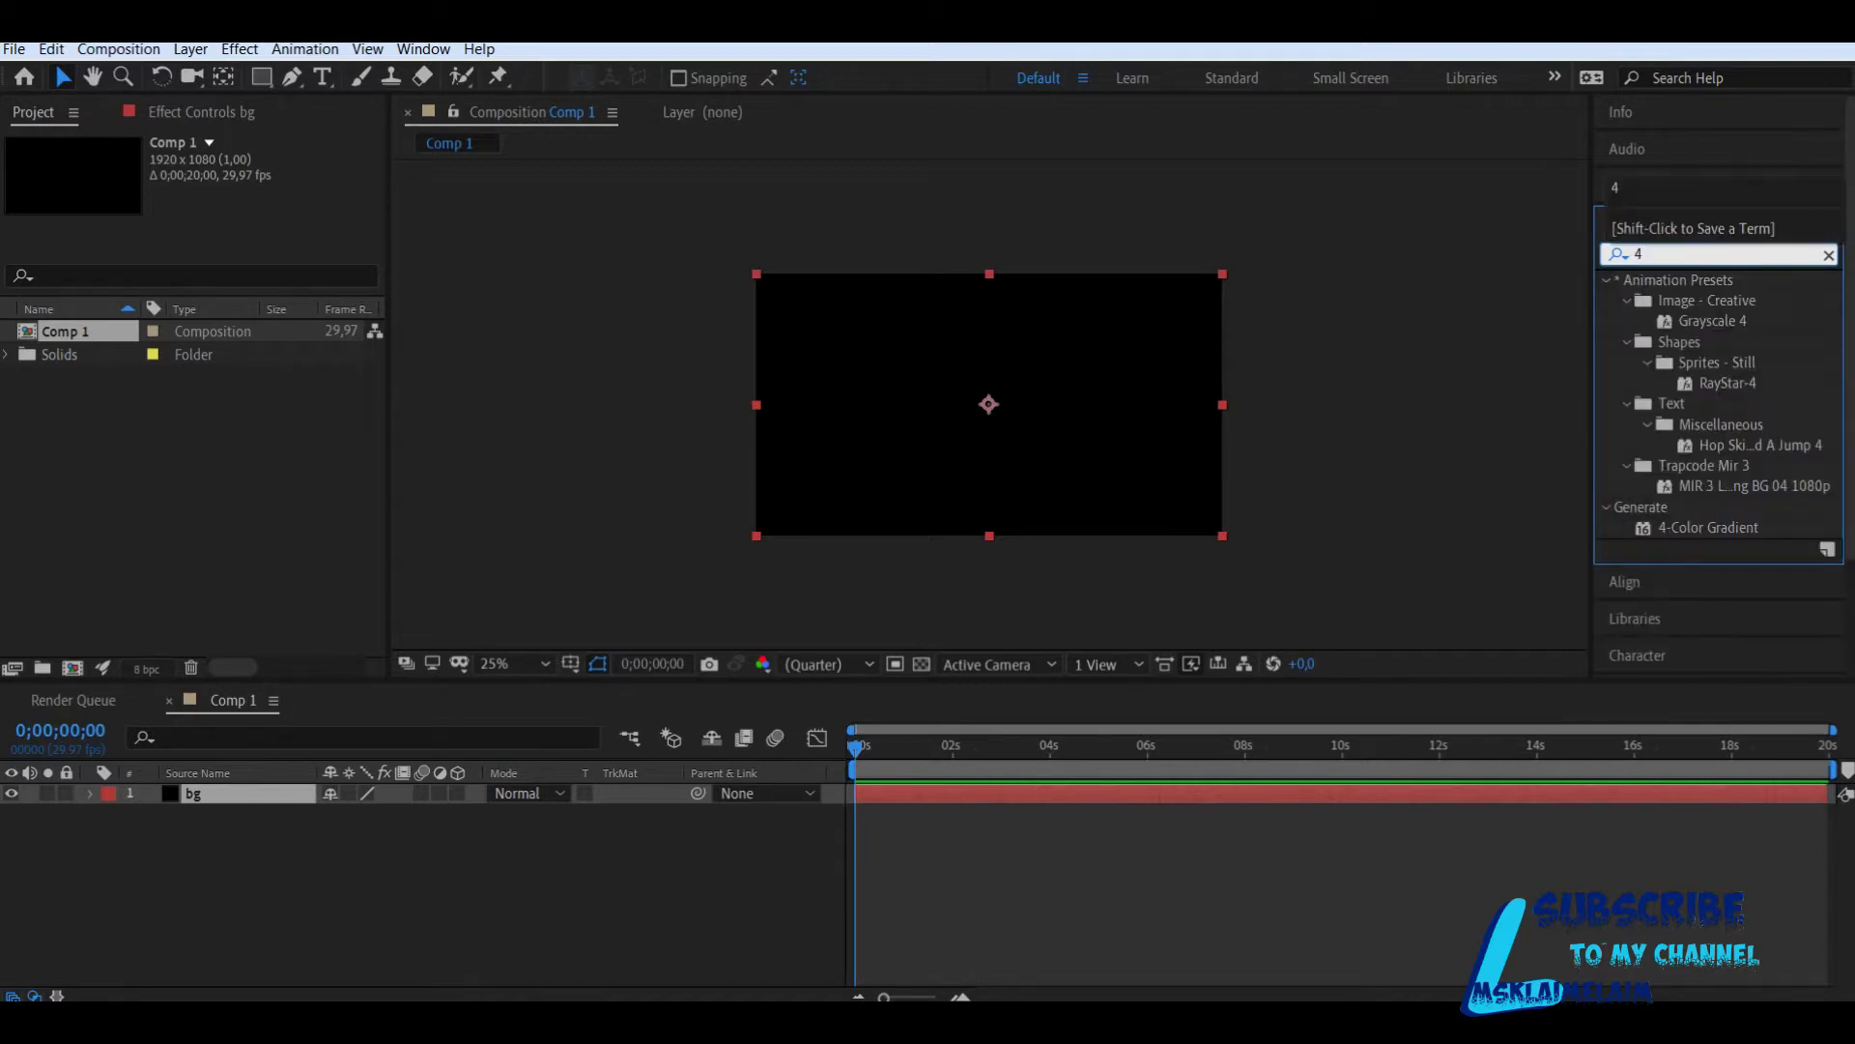
type("colo")
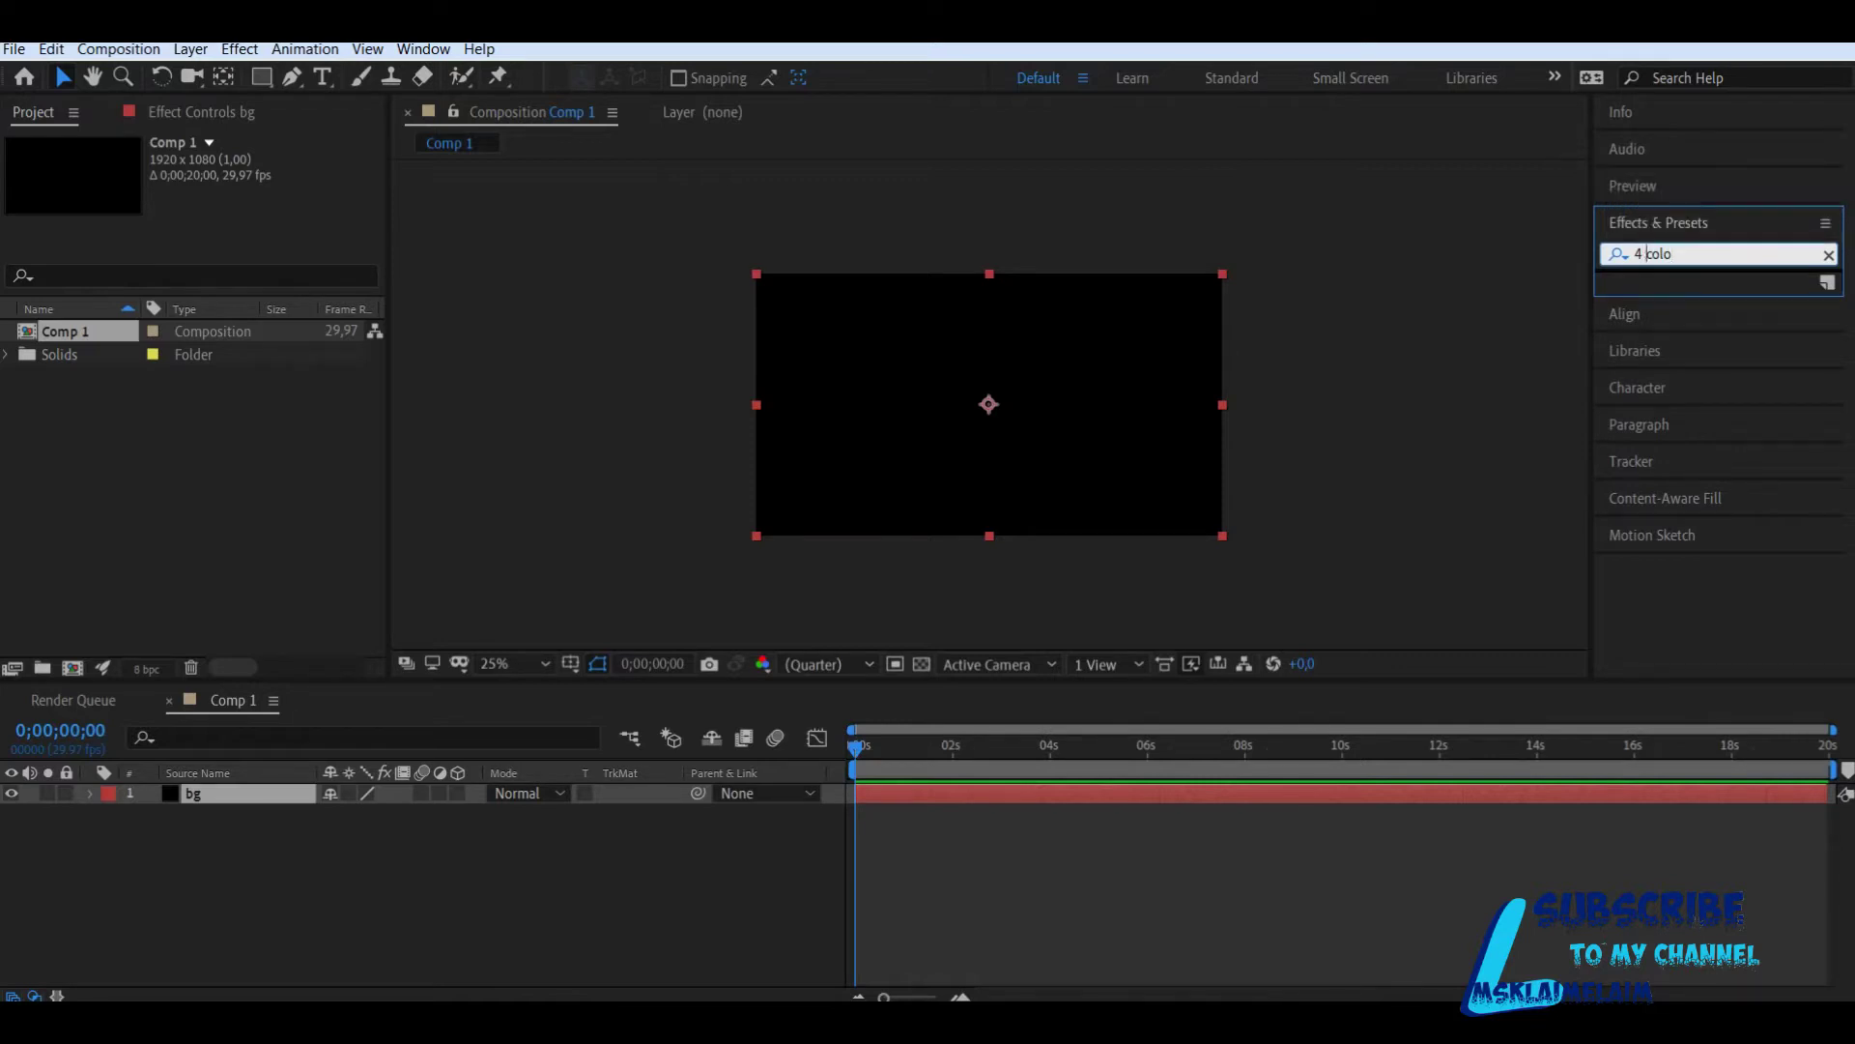
key("ctrl+a")
type("4")
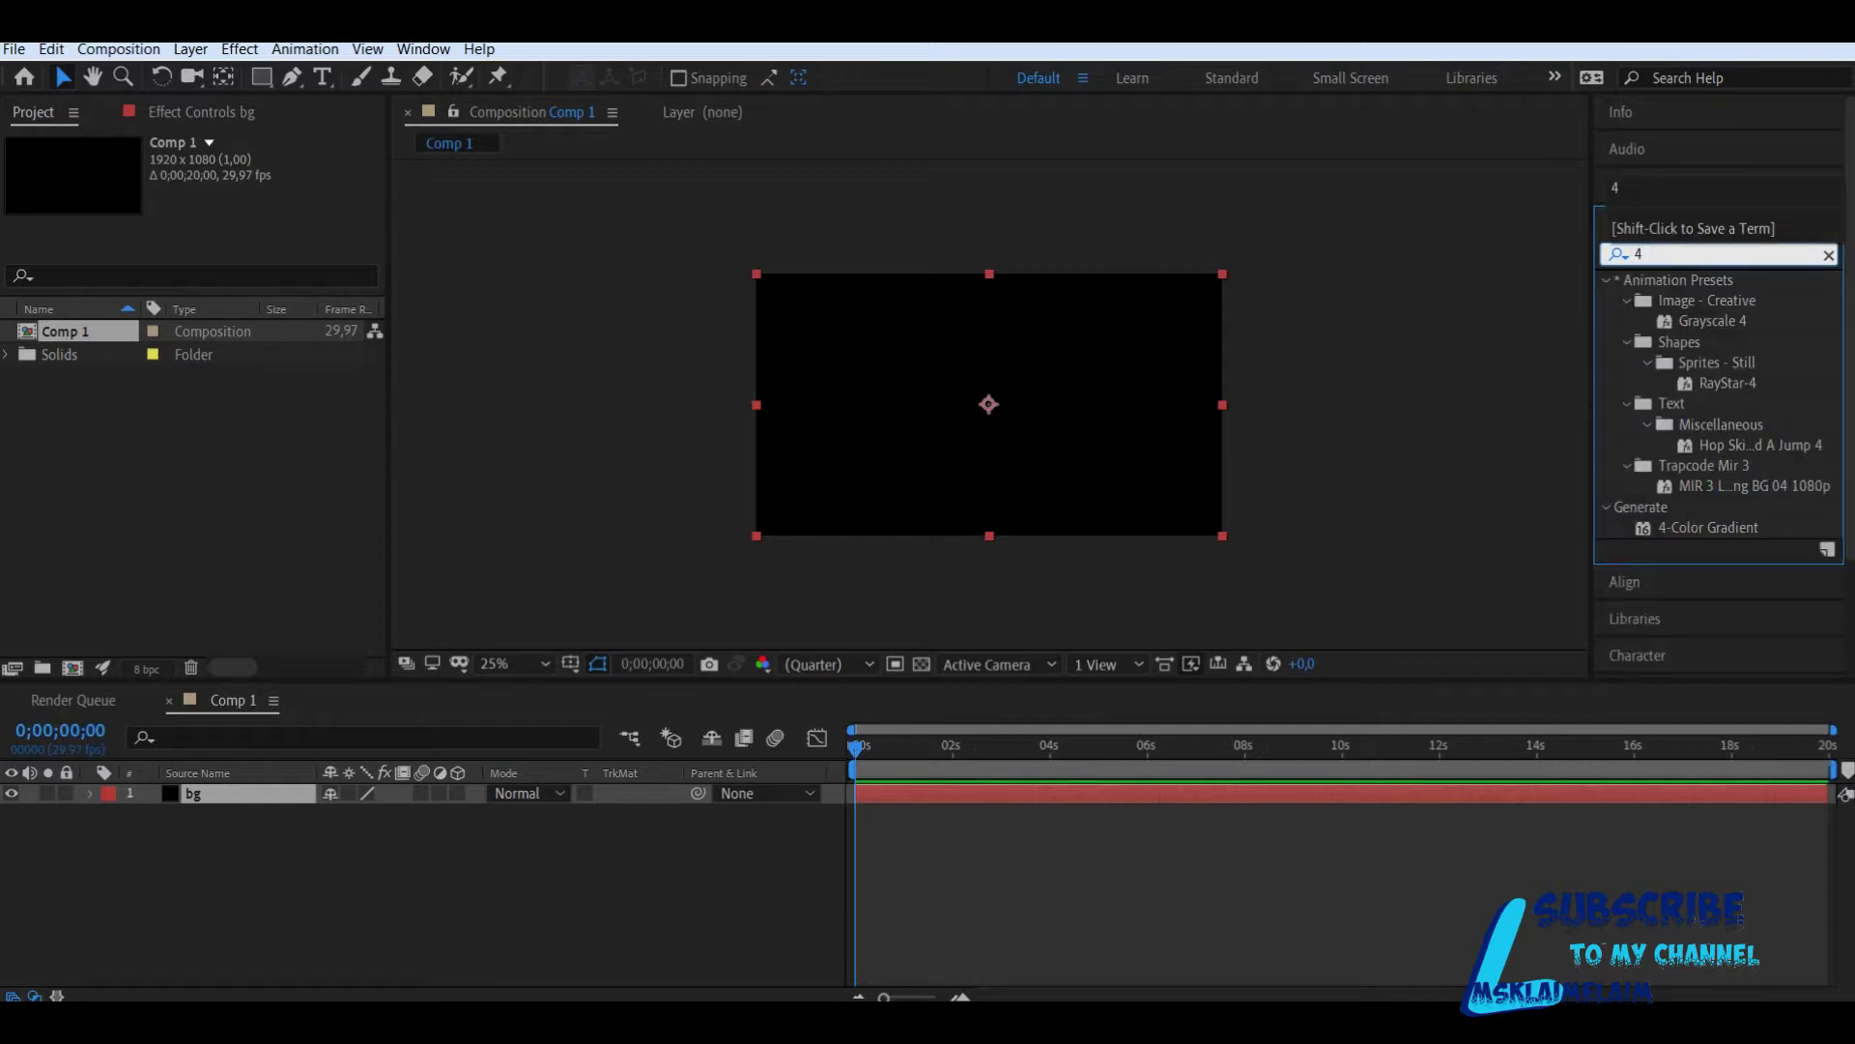
left_click_drag(1709, 526, 212, 796)
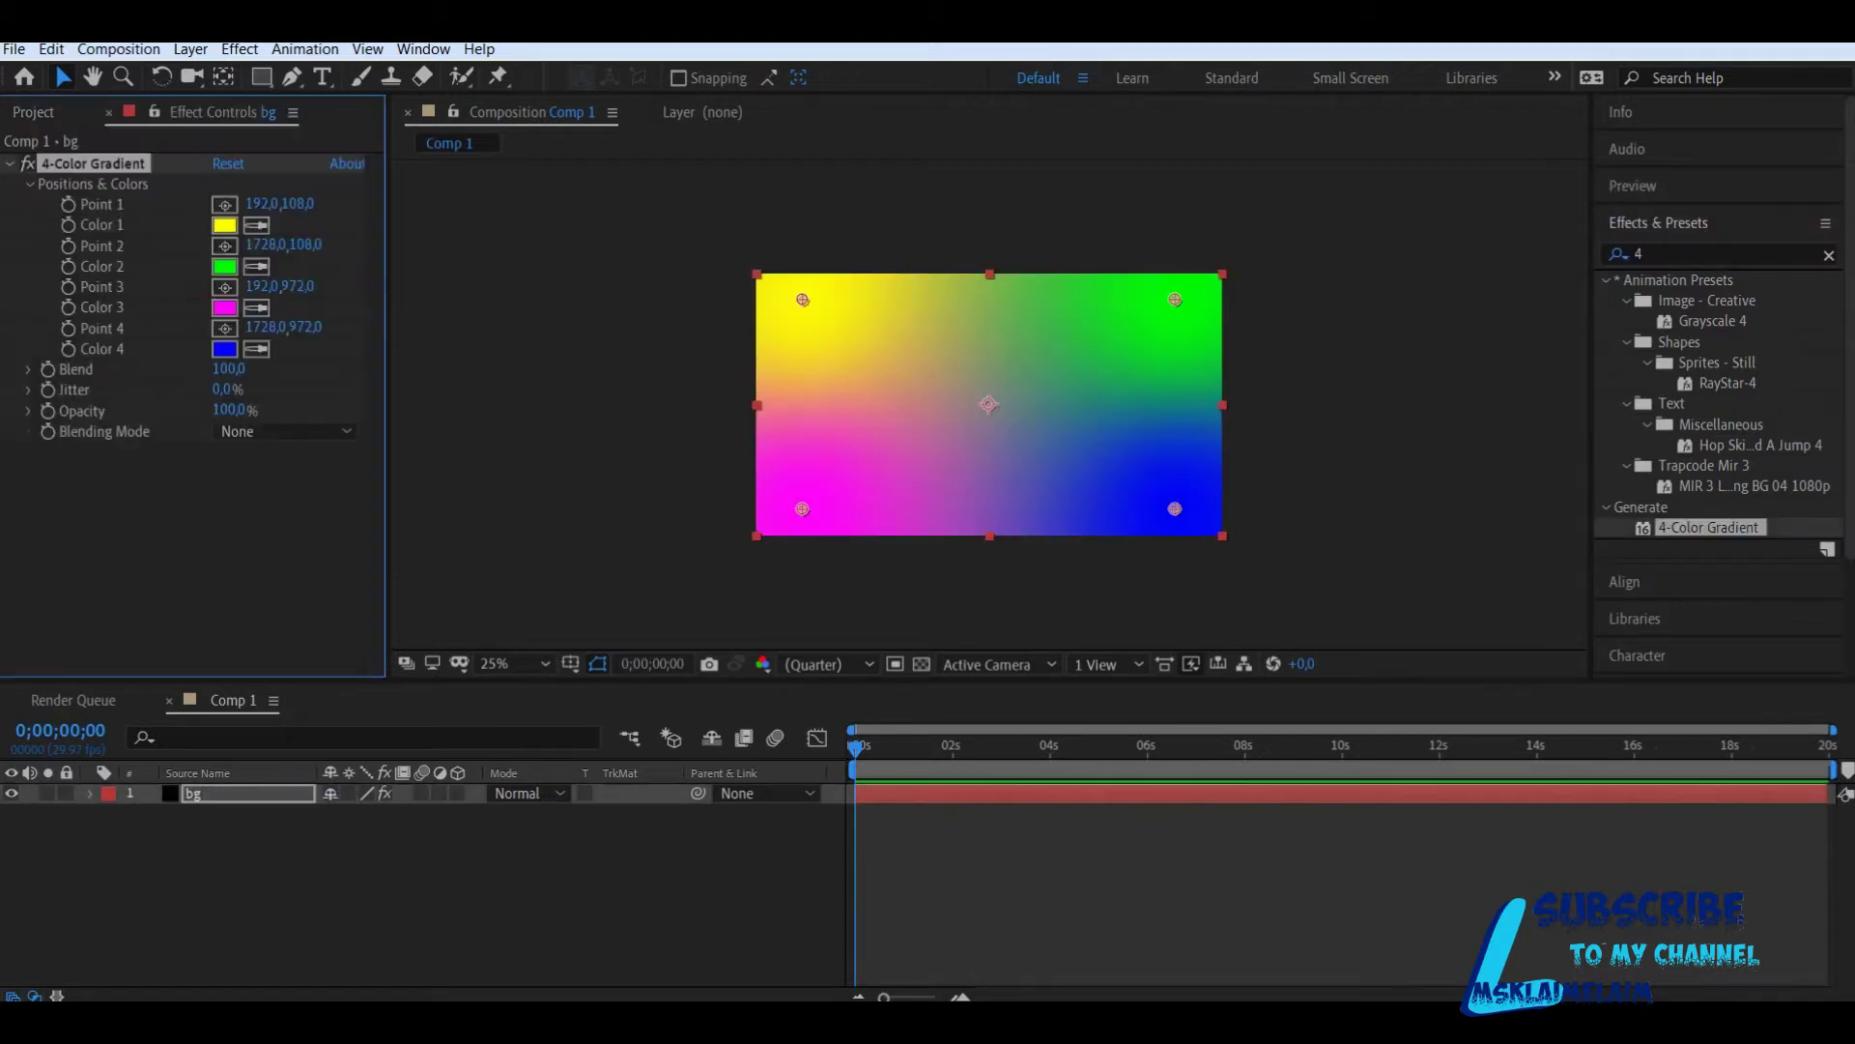
Step: Set Color 1 of the 4-Color Gradient to dark teal 03473C
left_click(224, 225)
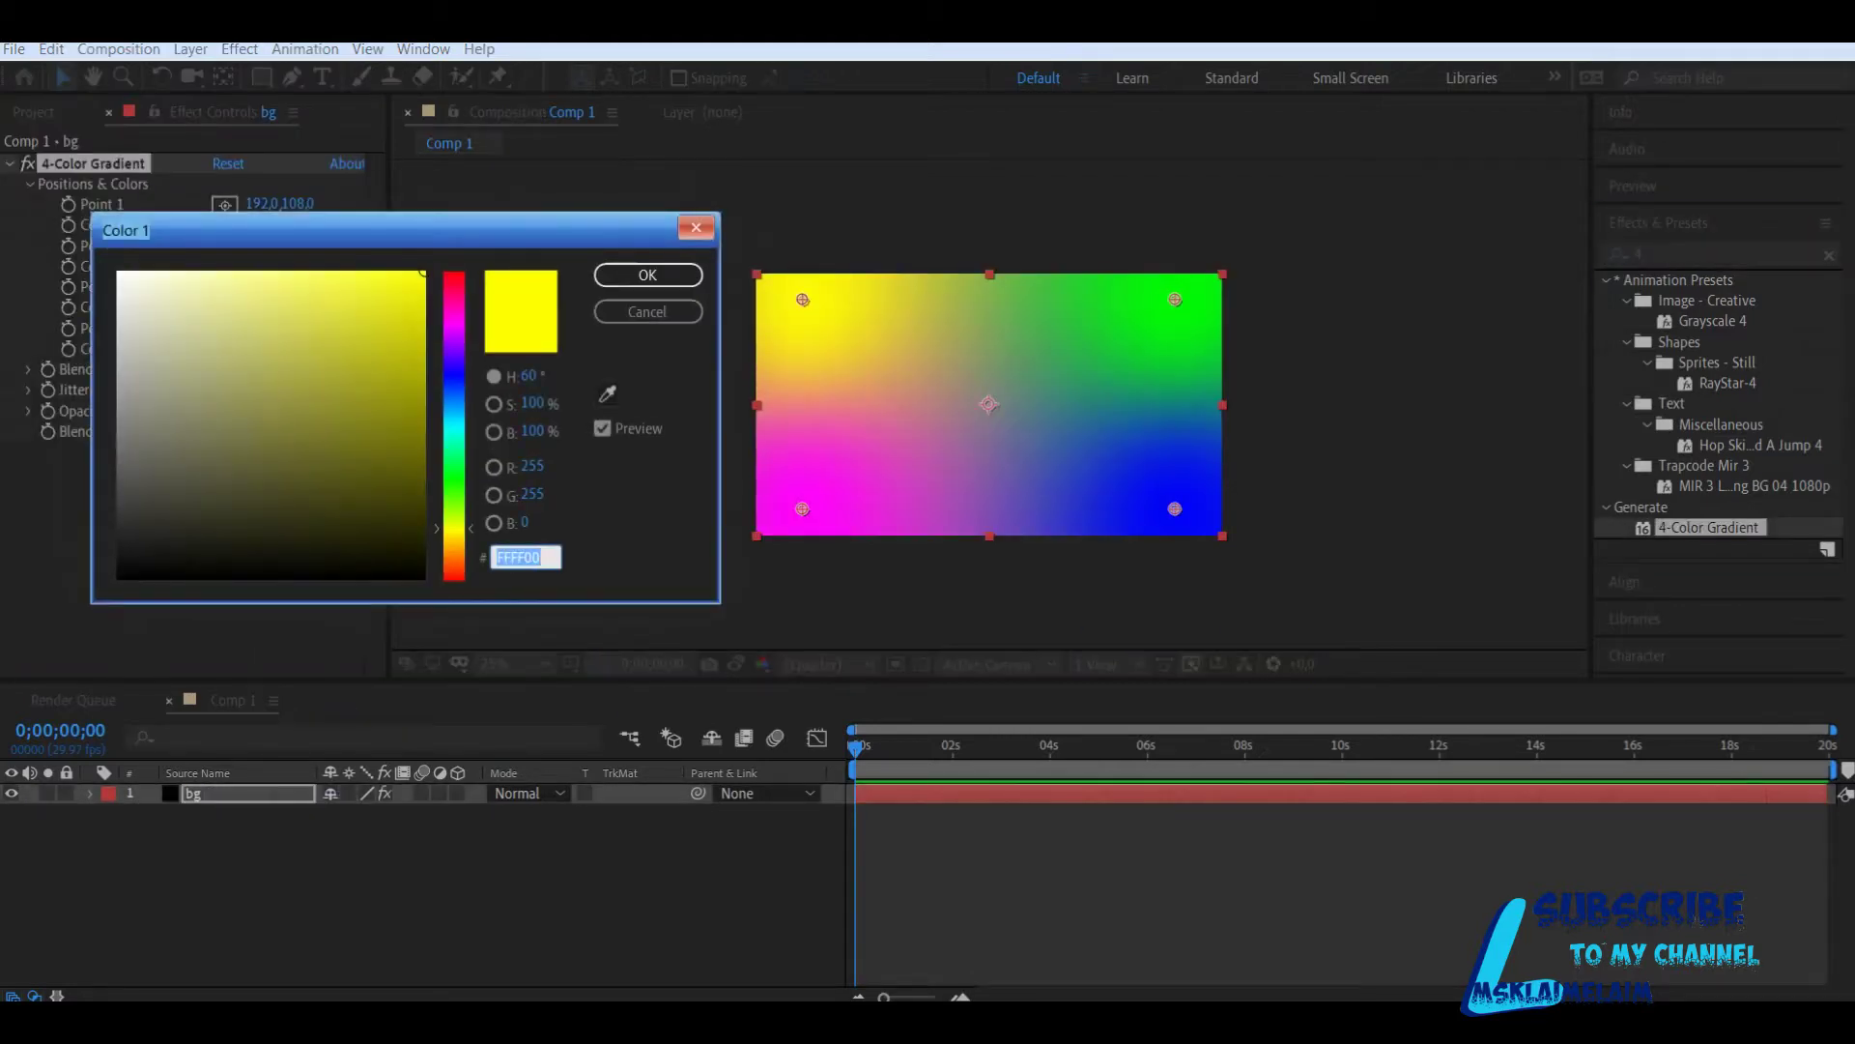
left_click(454, 434)
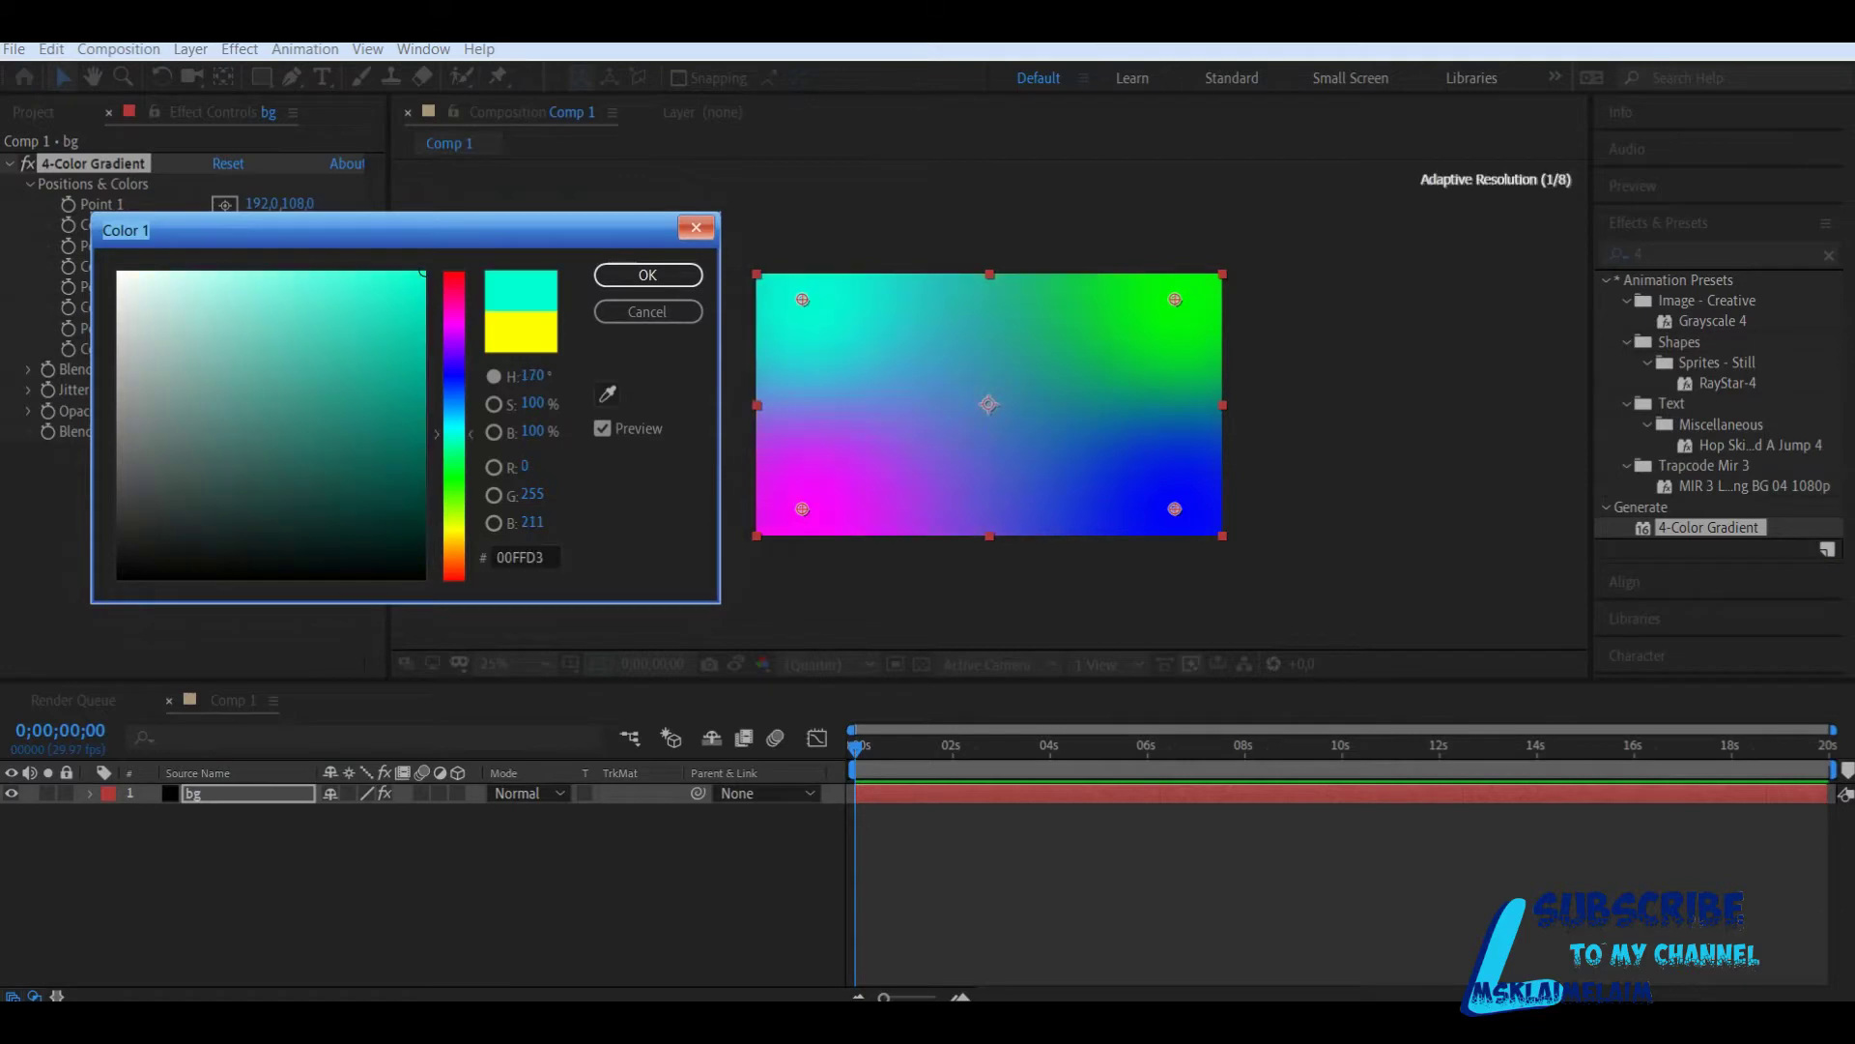
left_click(411, 493)
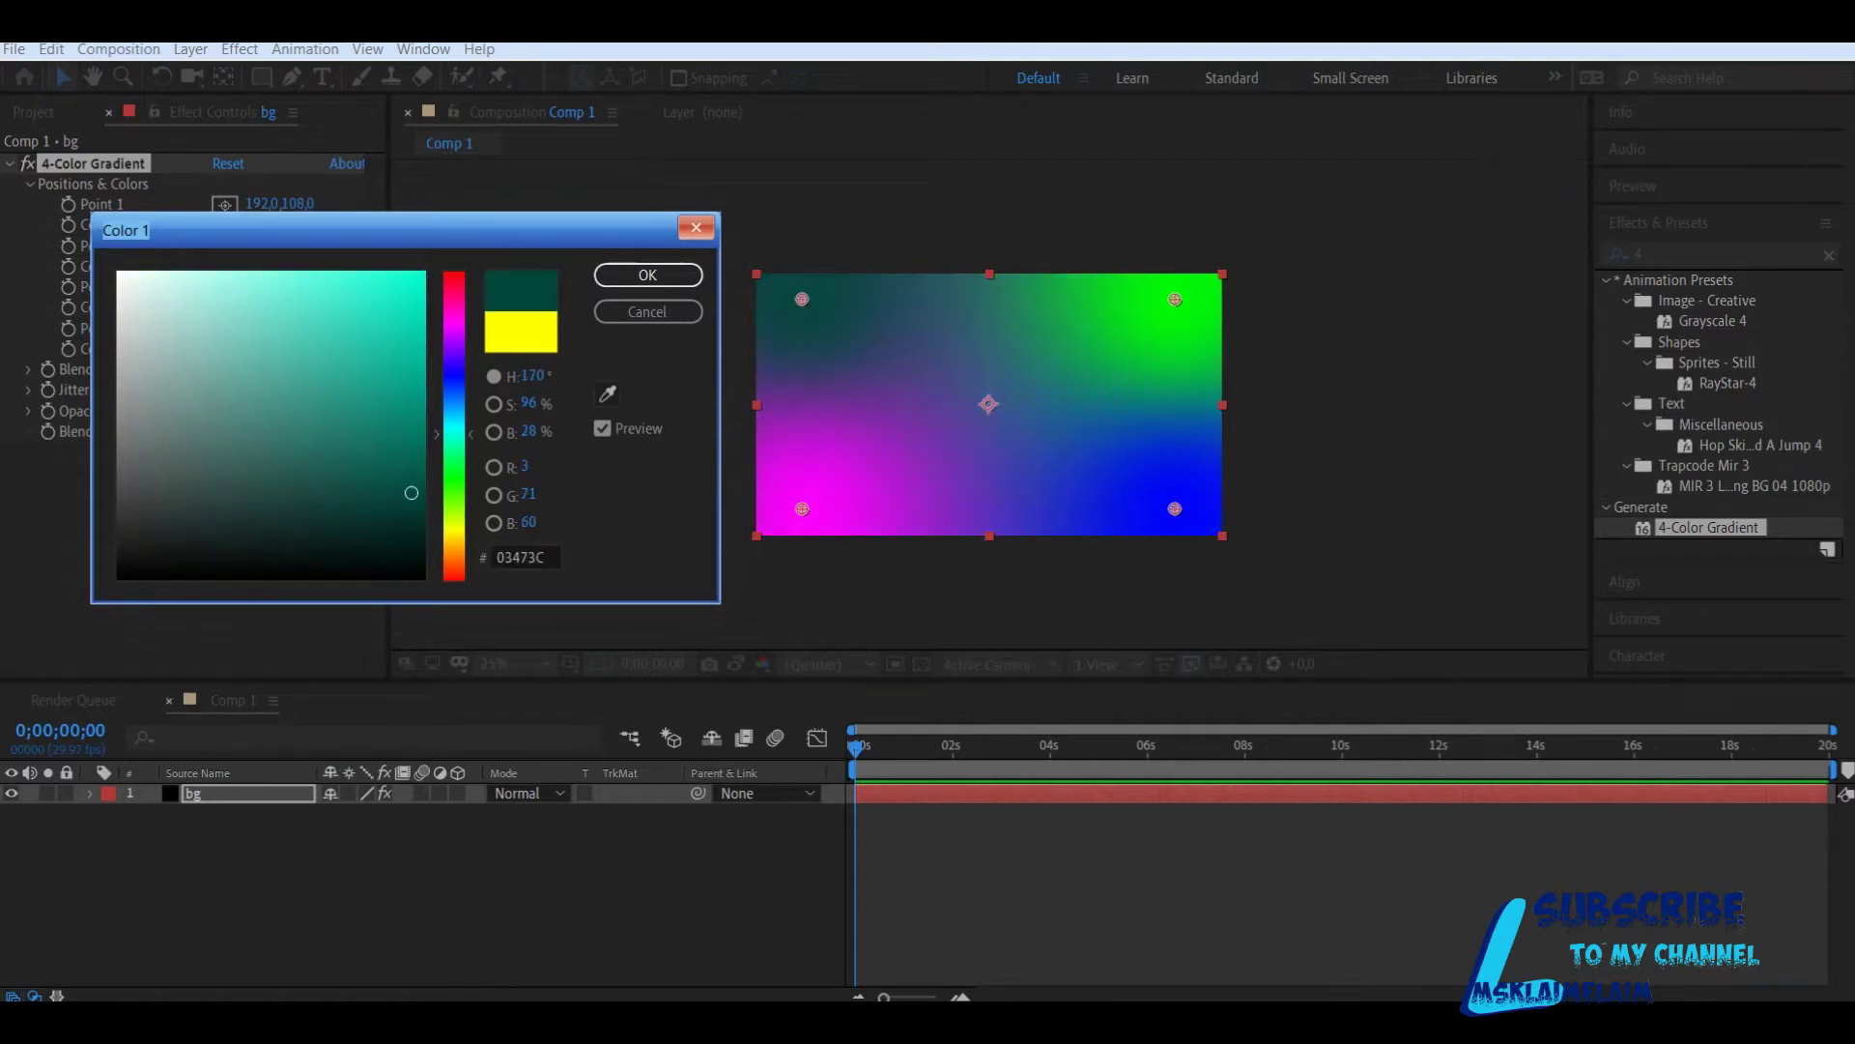
left_click(648, 276)
Step: Set Color 2 of the gradient to a very dark, nearly black navy blue
left_click(225, 267)
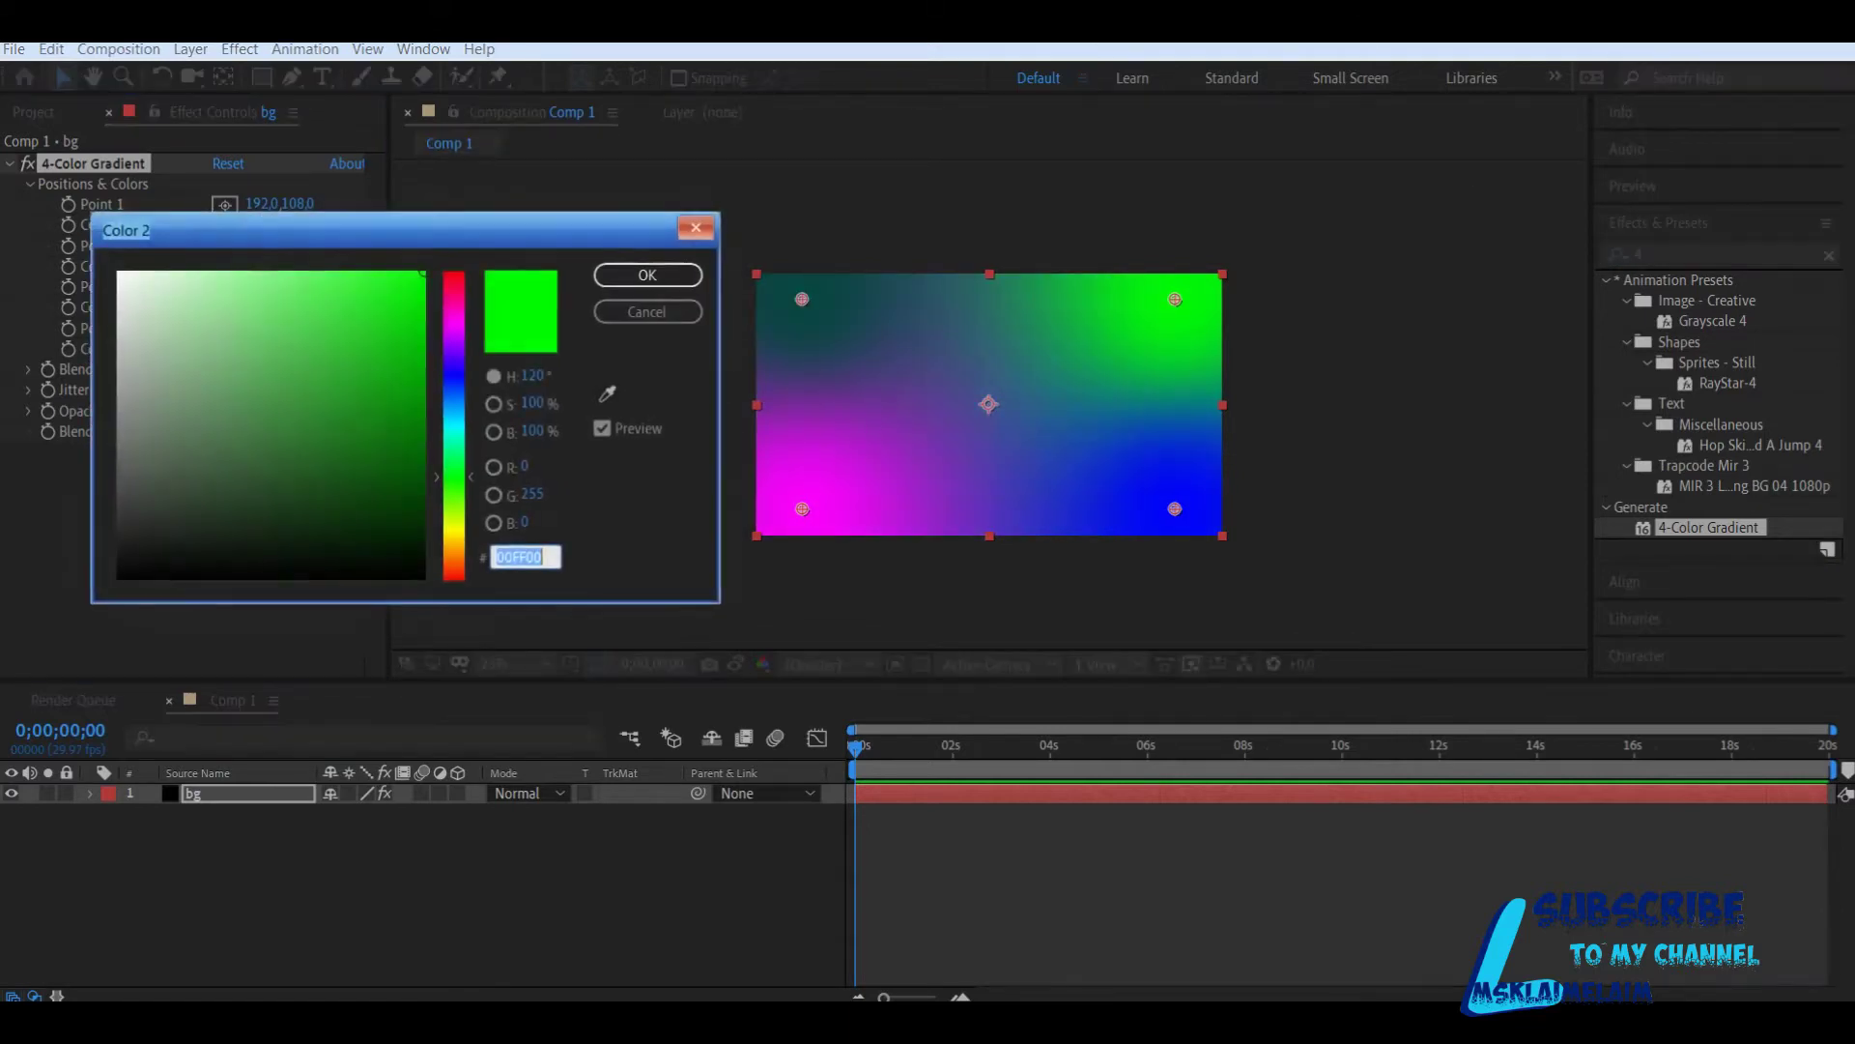
left_click(454, 382)
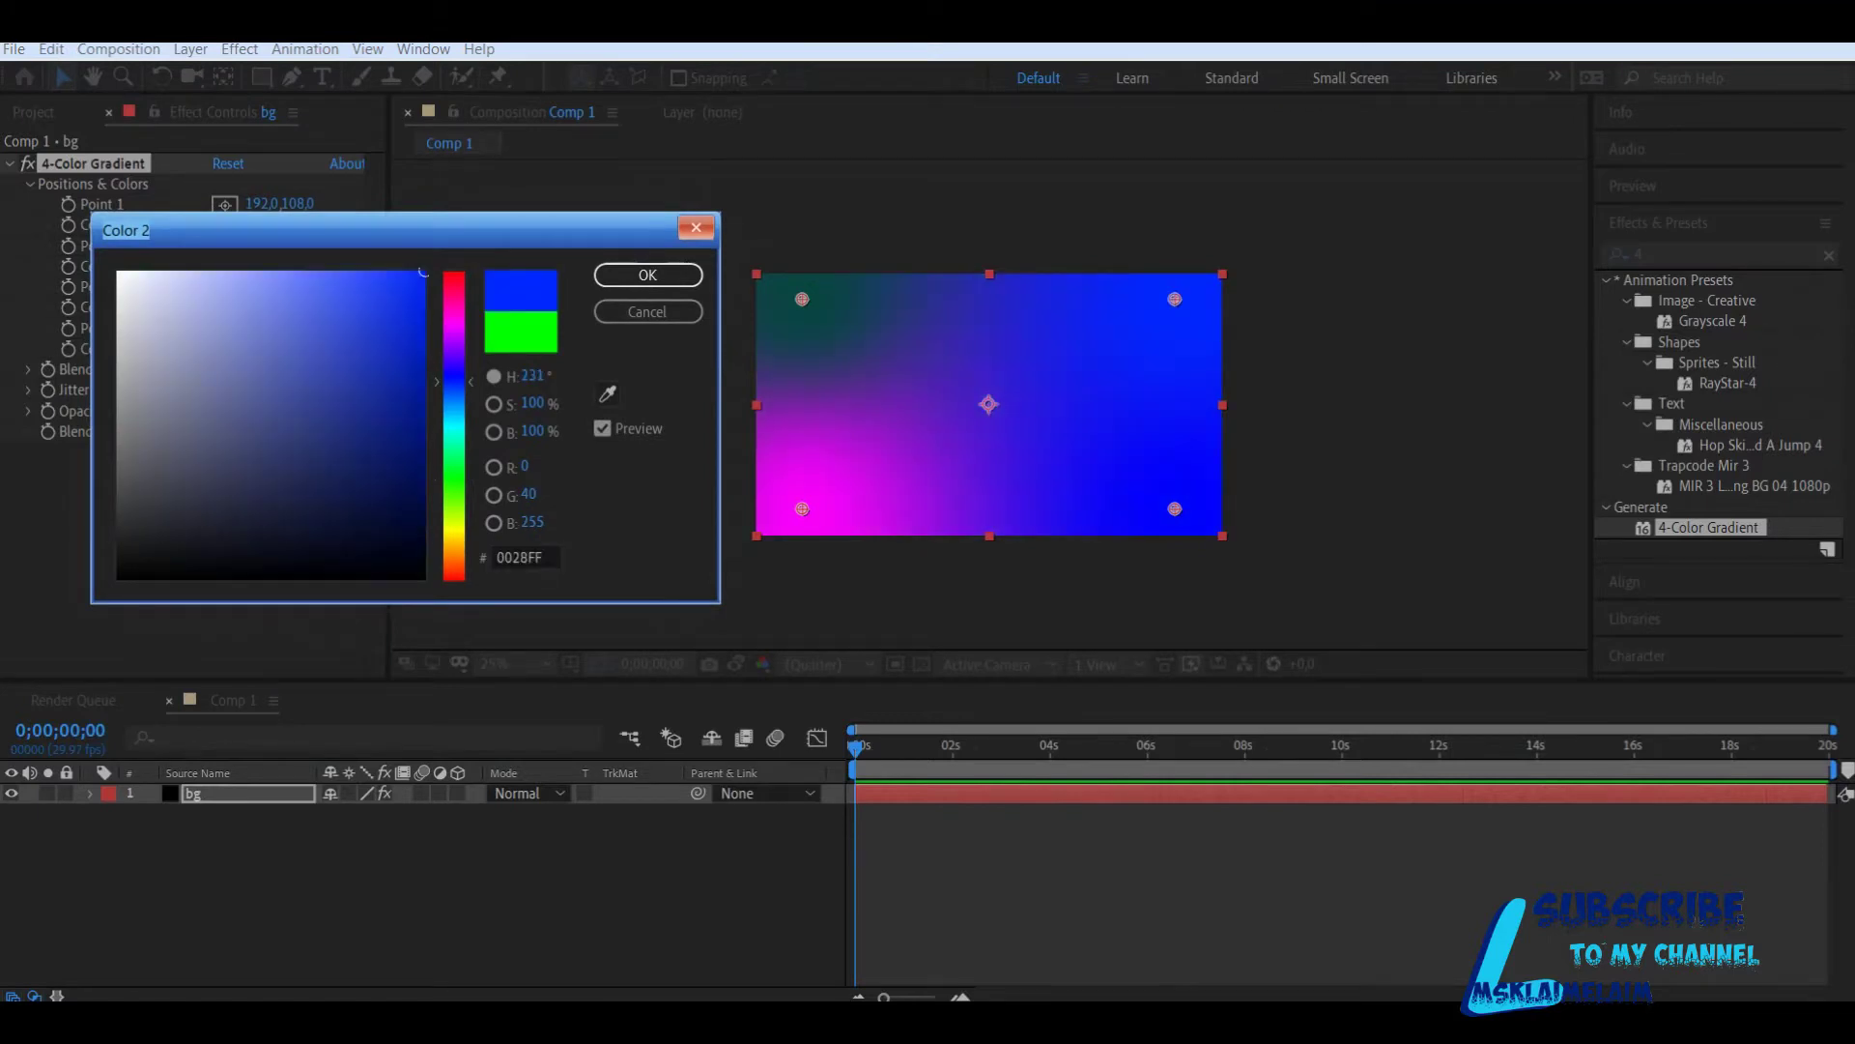
left_click(423, 522)
left_click(647, 275)
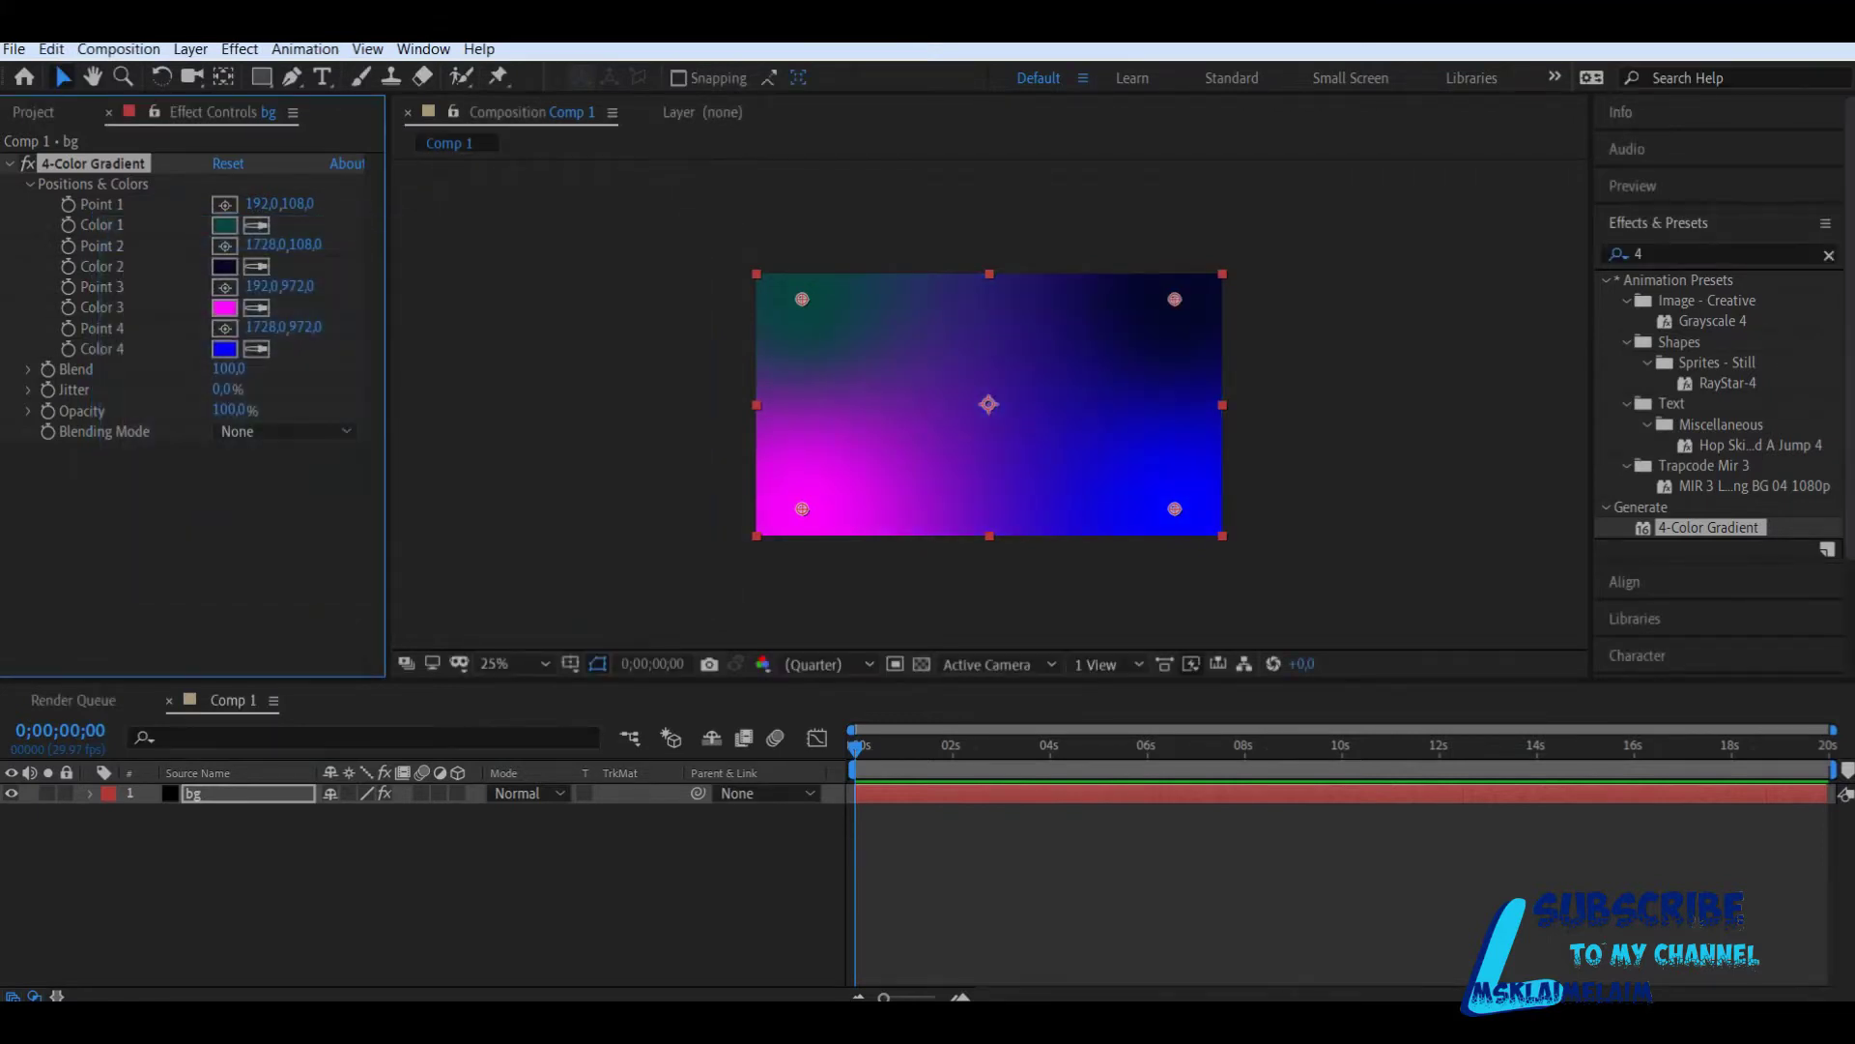
Step: Set Color 3 of the gradient to dark blue 04224F
left_click(224, 308)
left_click(453, 394)
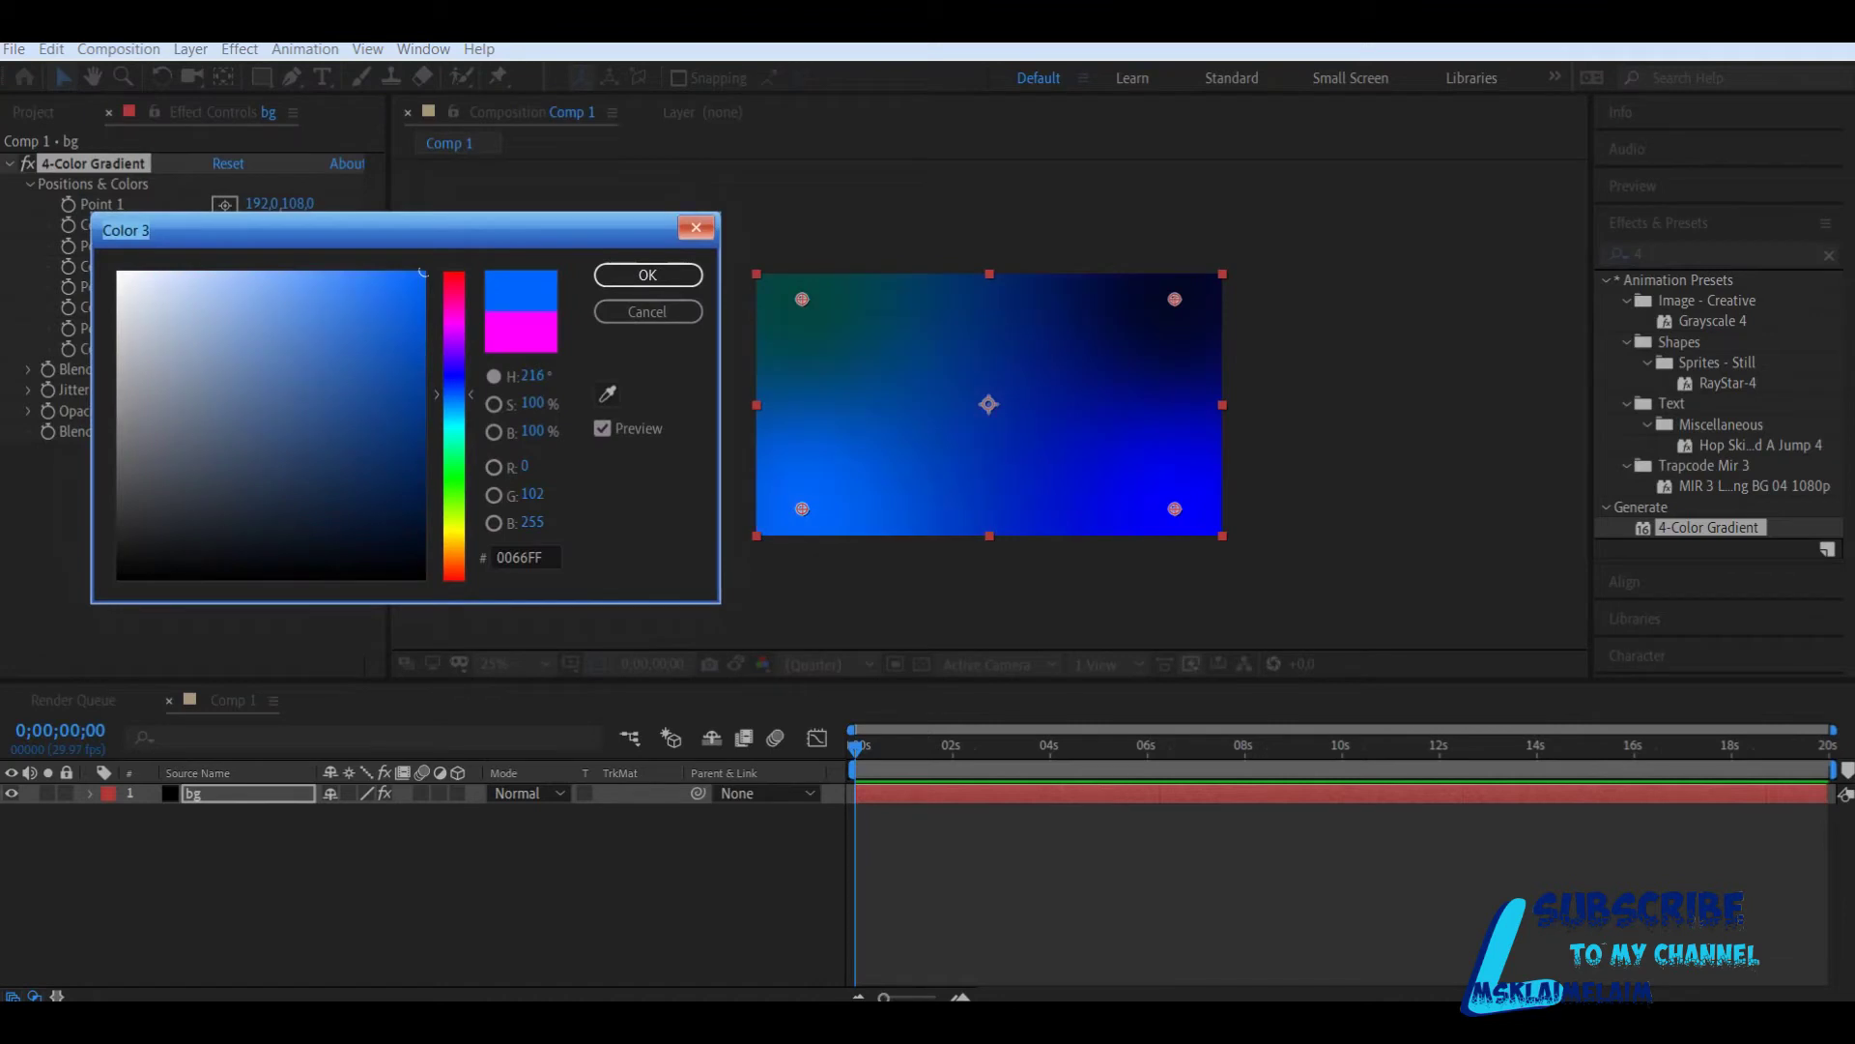
left_click(409, 484)
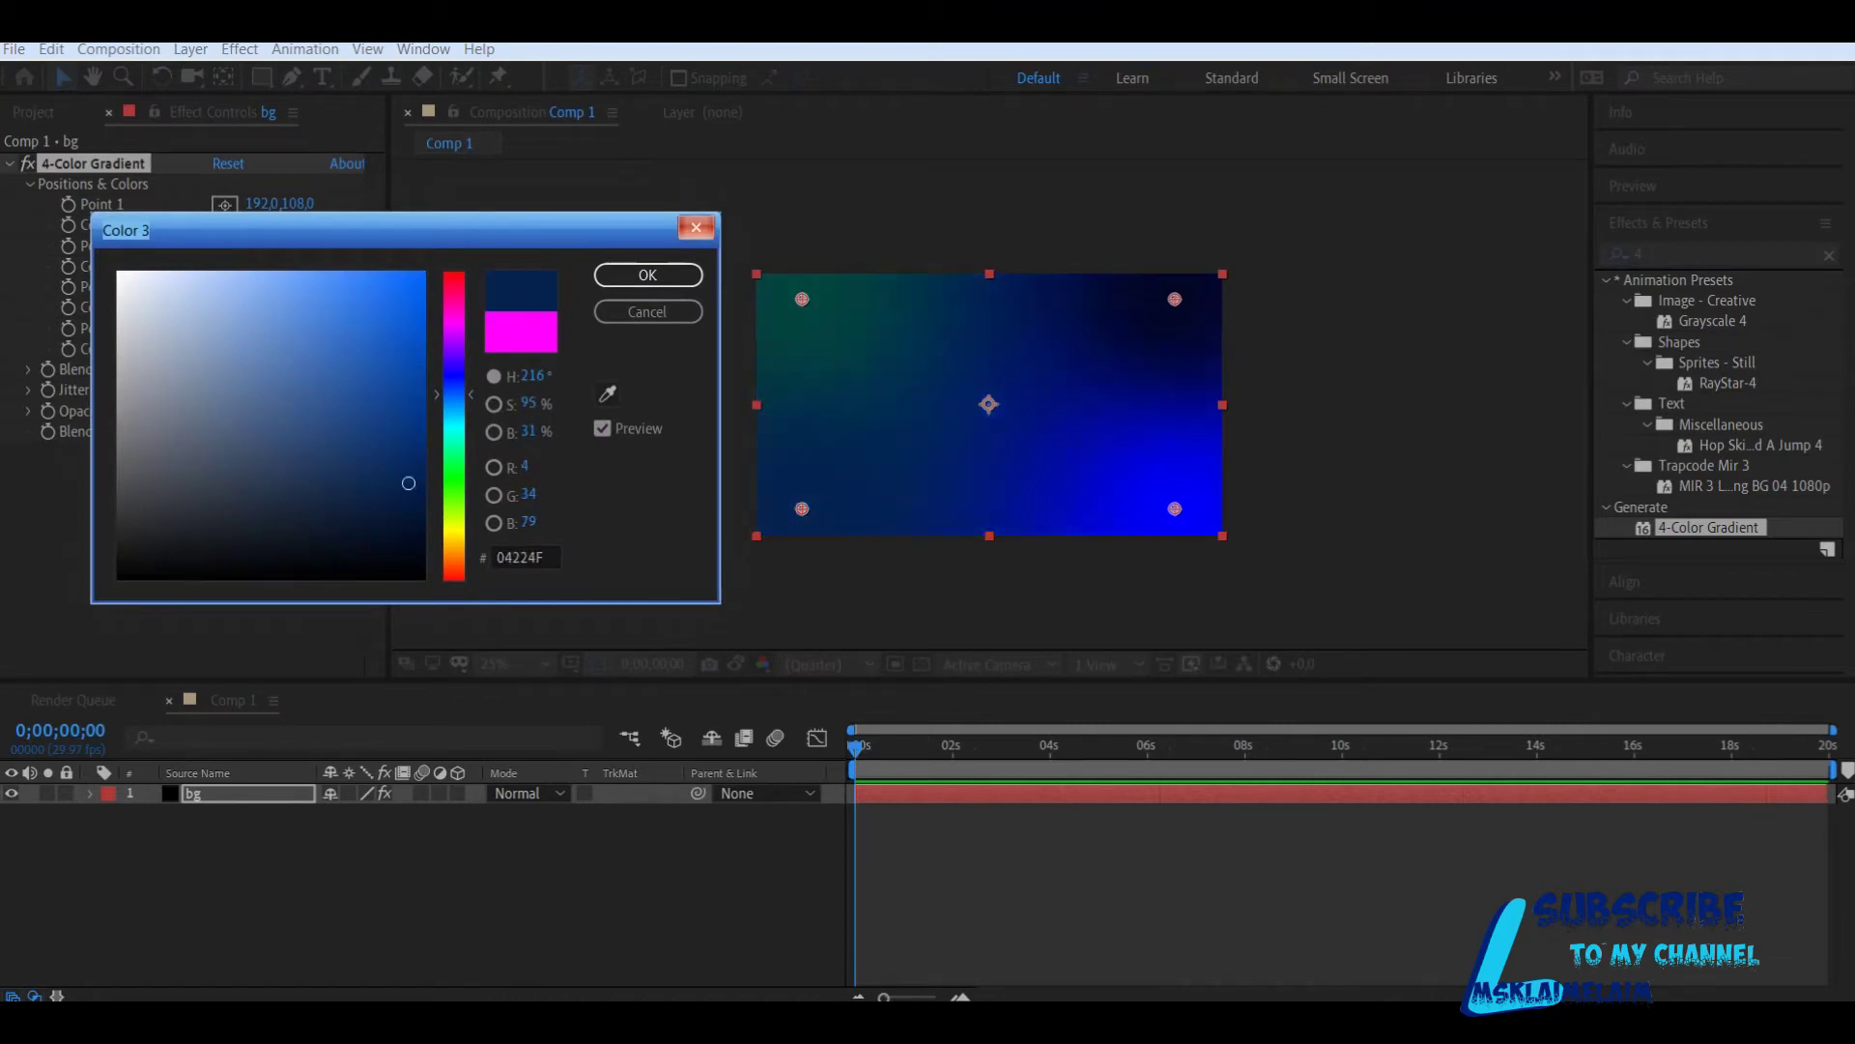
left_click(647, 275)
left_click(224, 349)
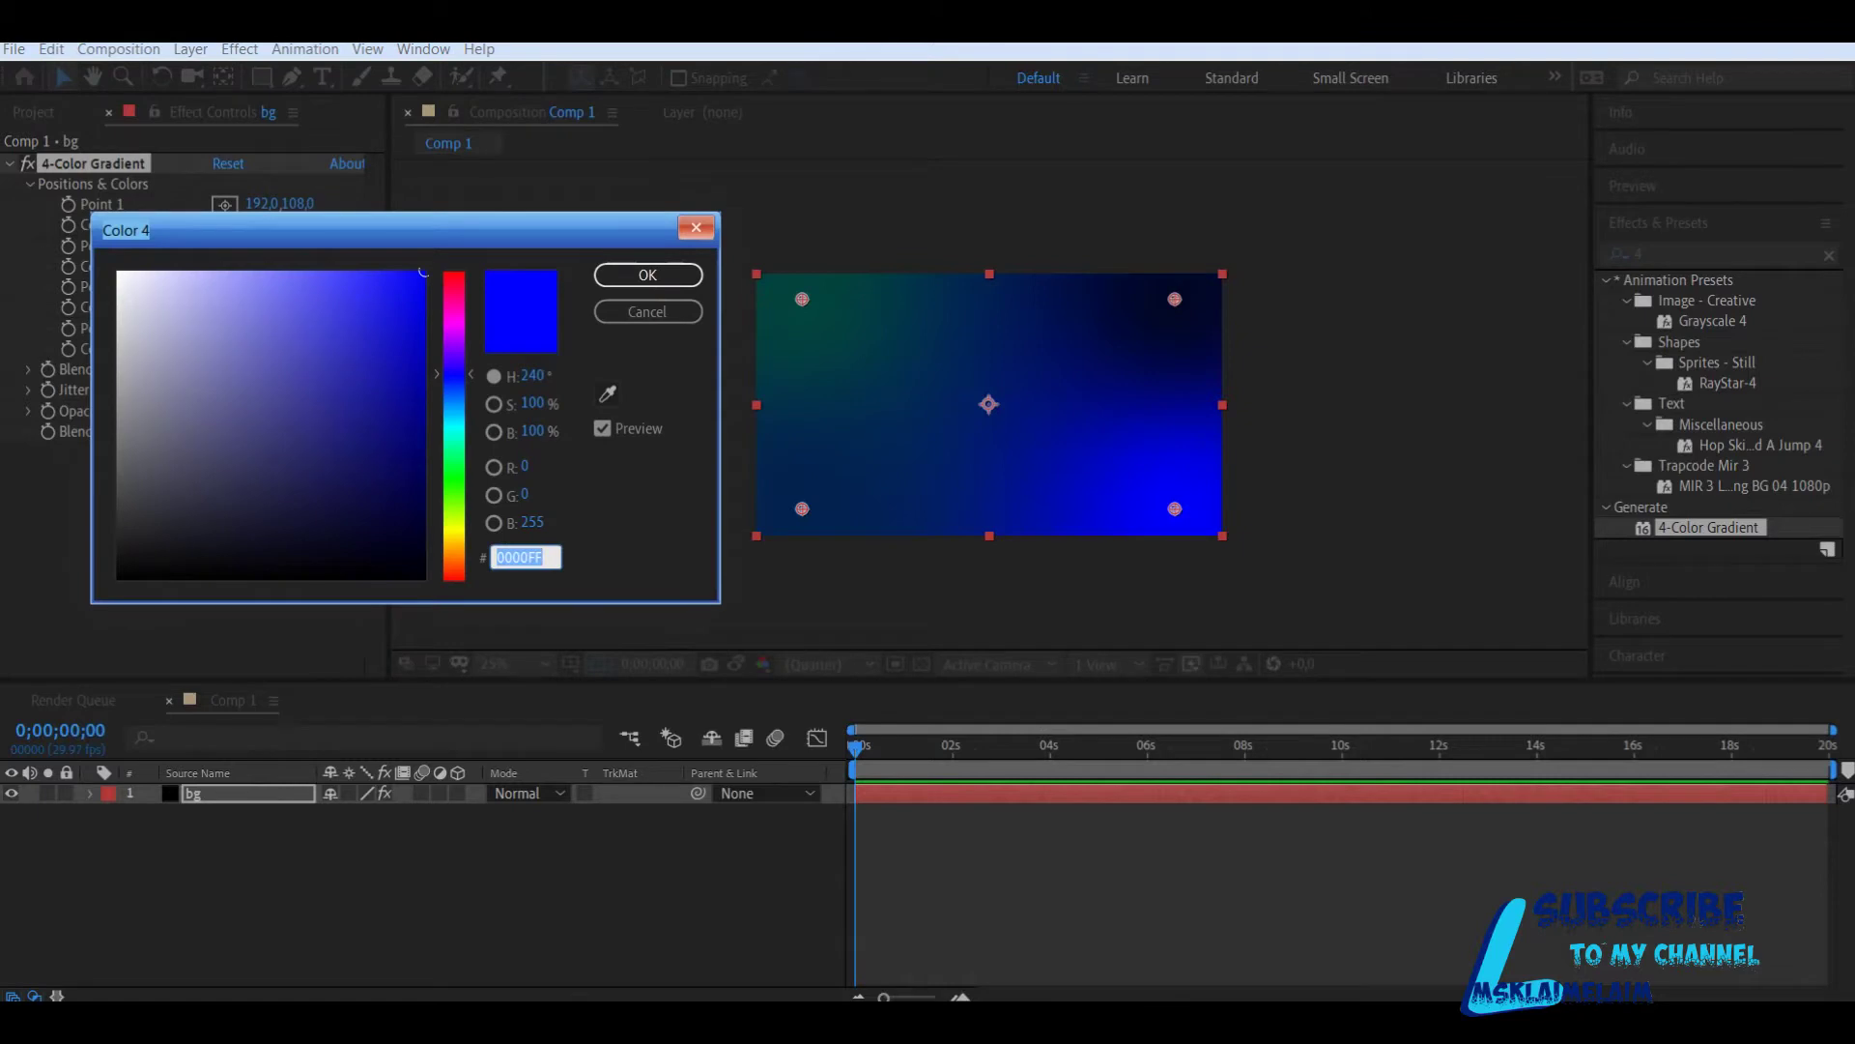
type("4C00FF")
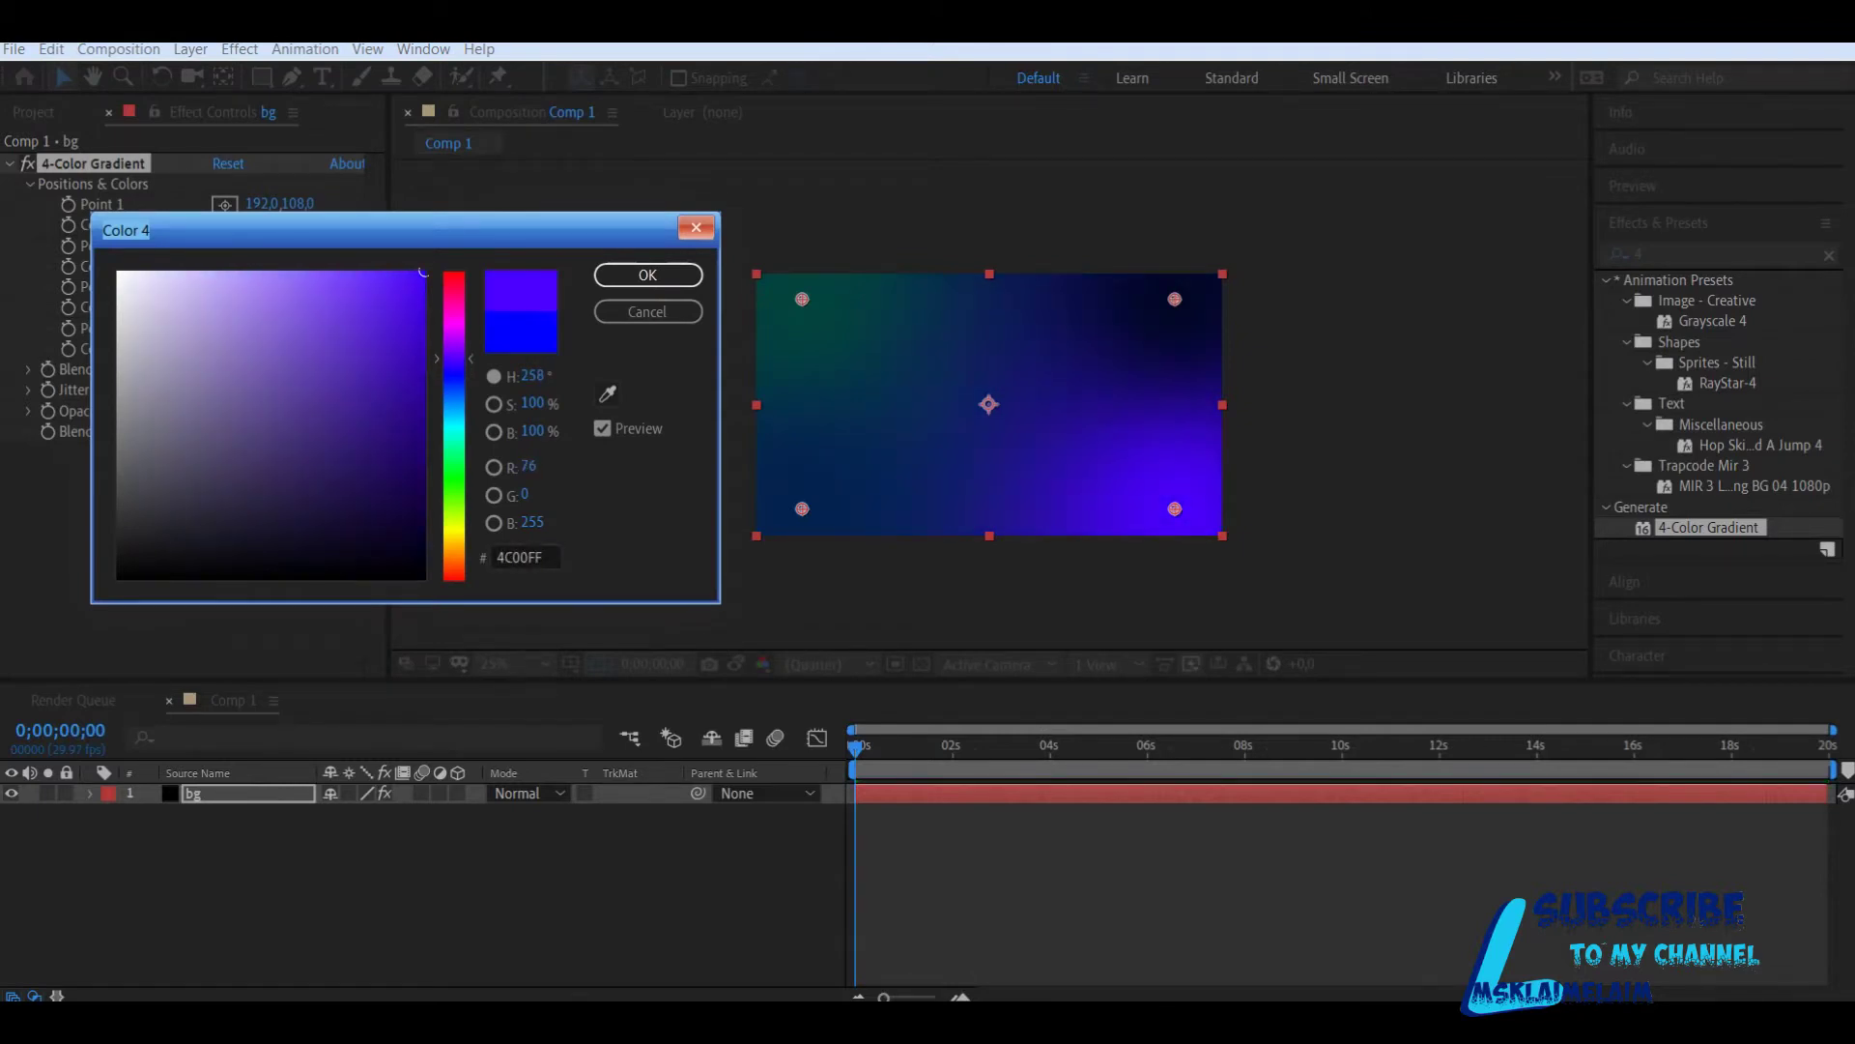
left_click(407, 496)
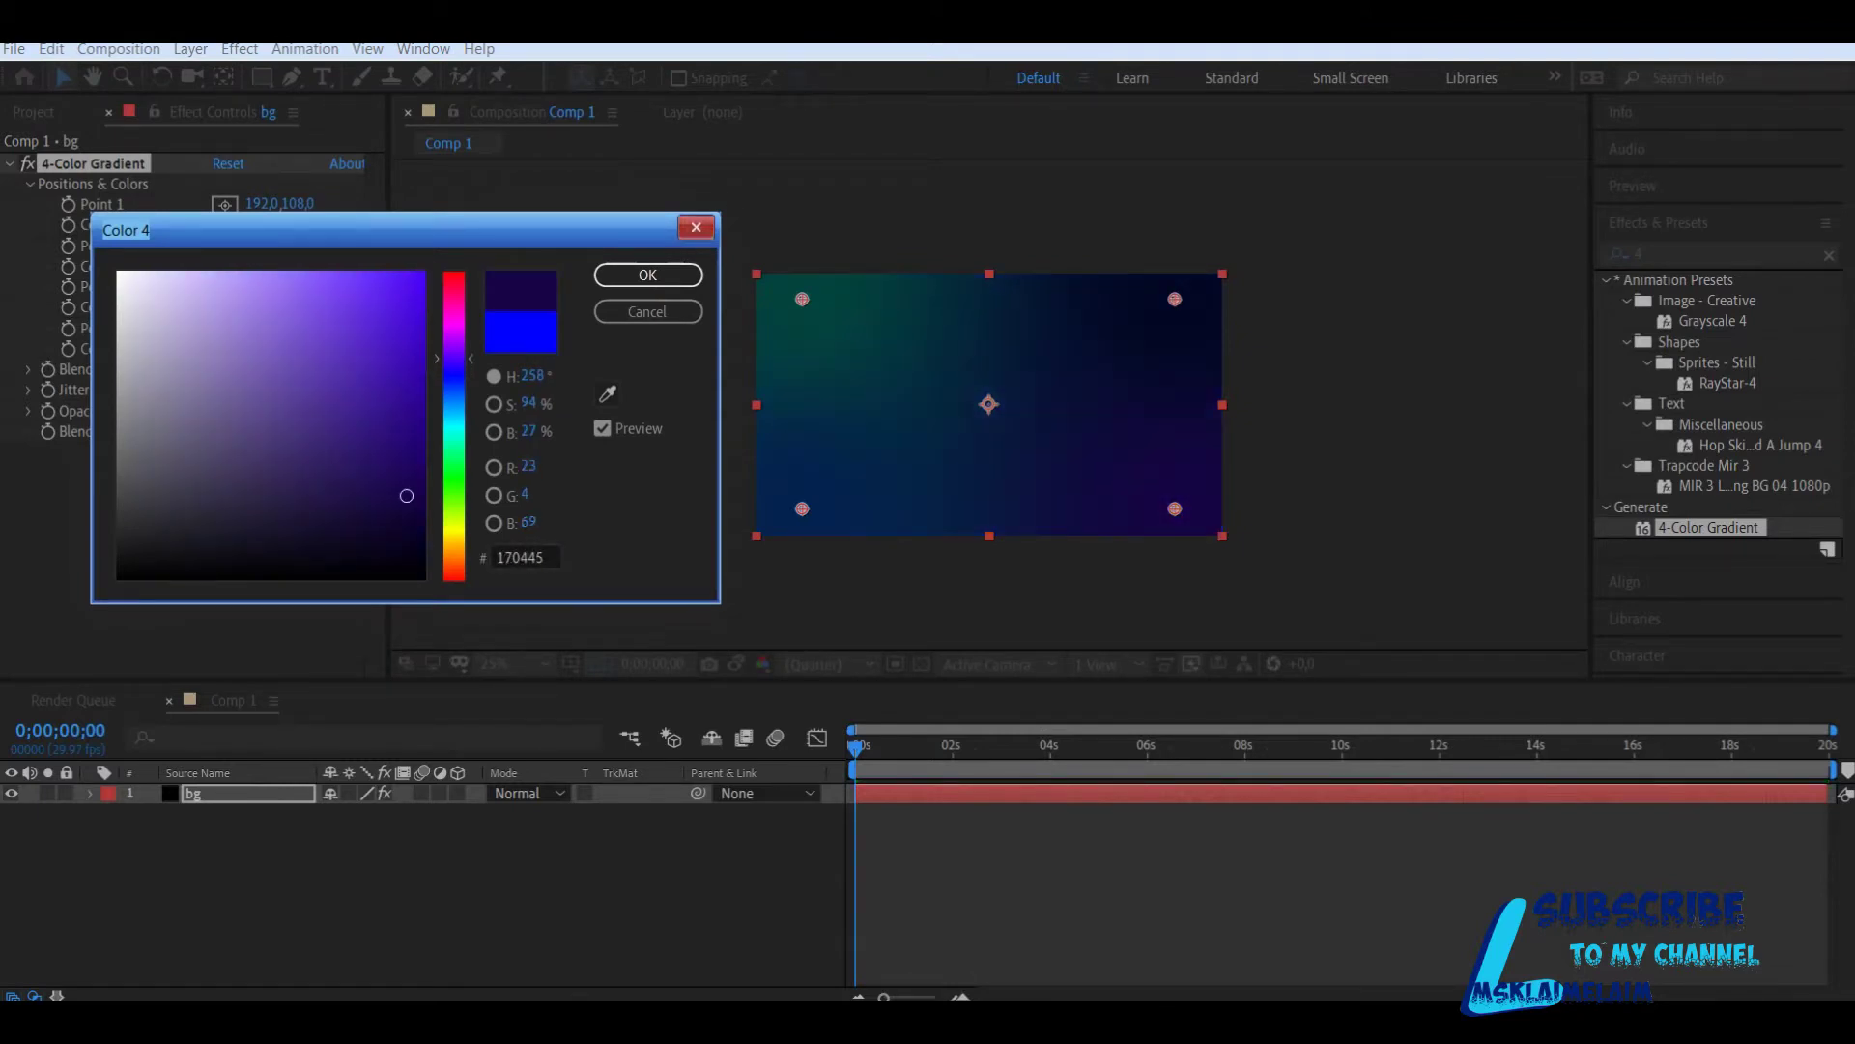
left_click(696, 228)
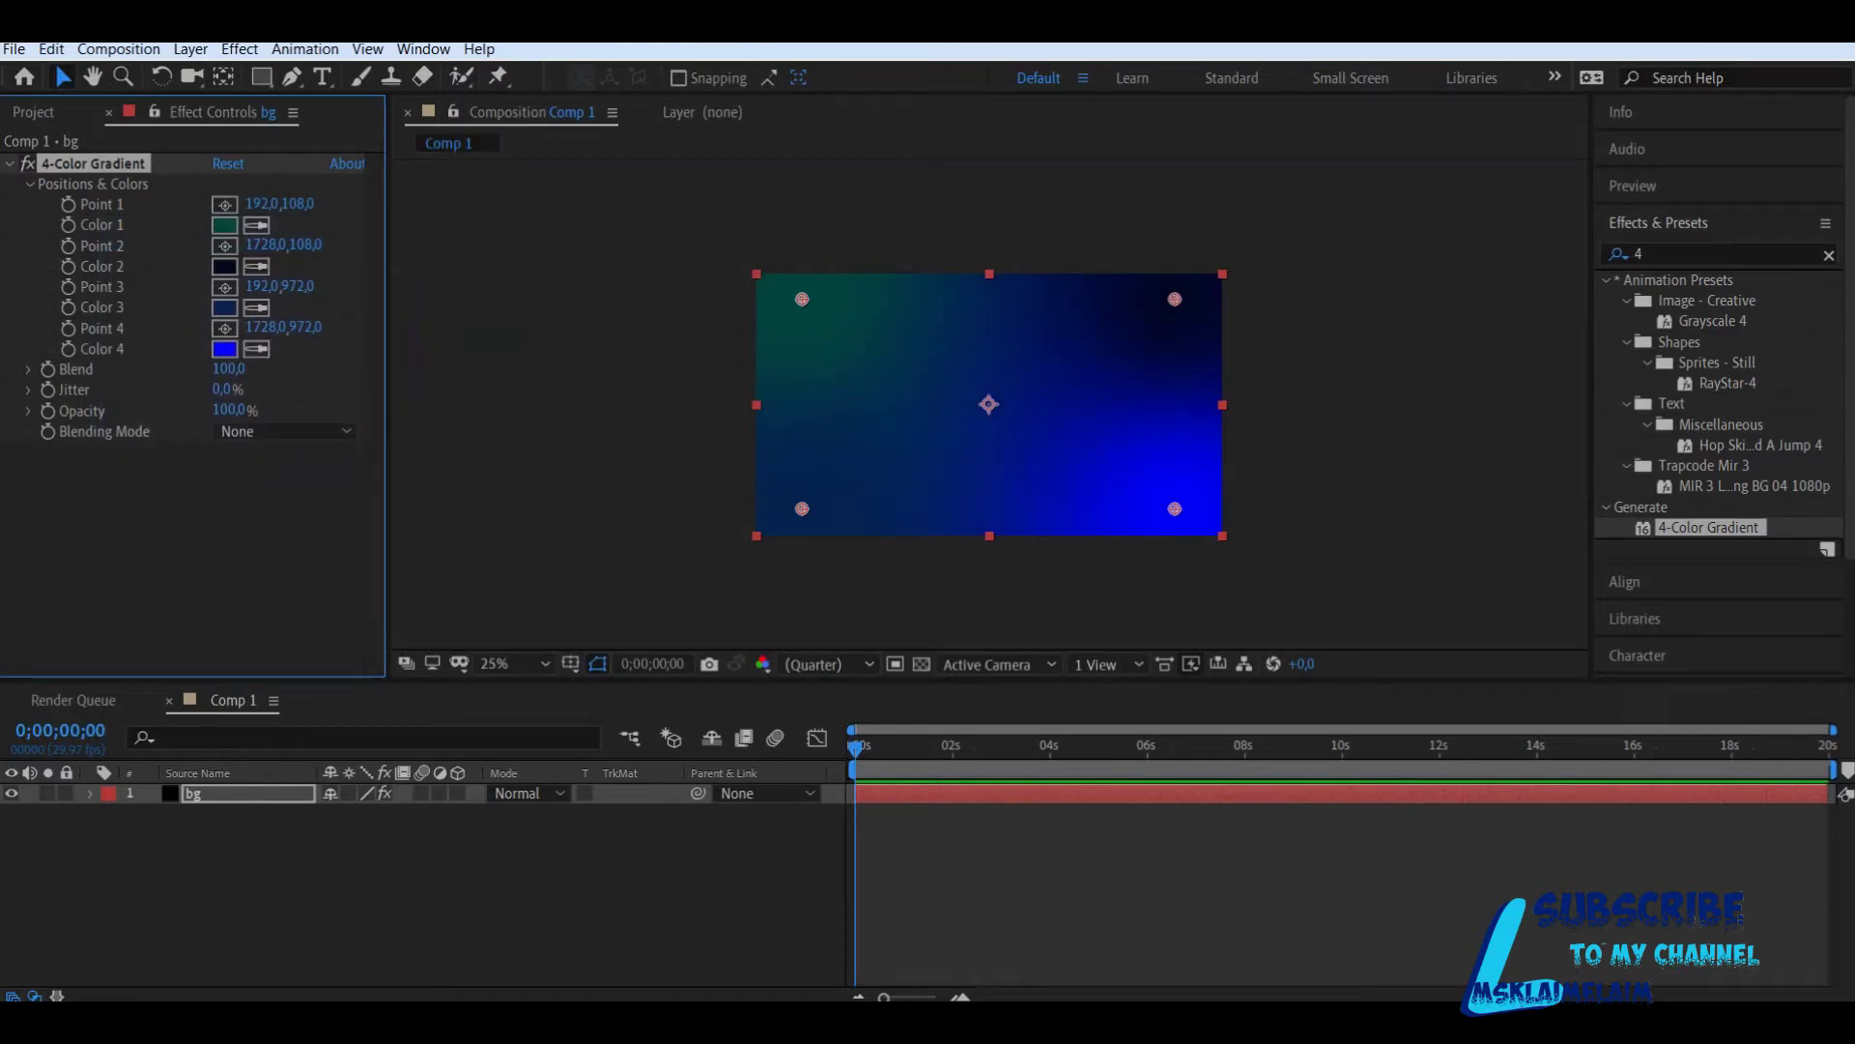
Step: Apply the Brightness & Contrast effect to the bg layer and set its brightness to -110
left_click(1703, 255)
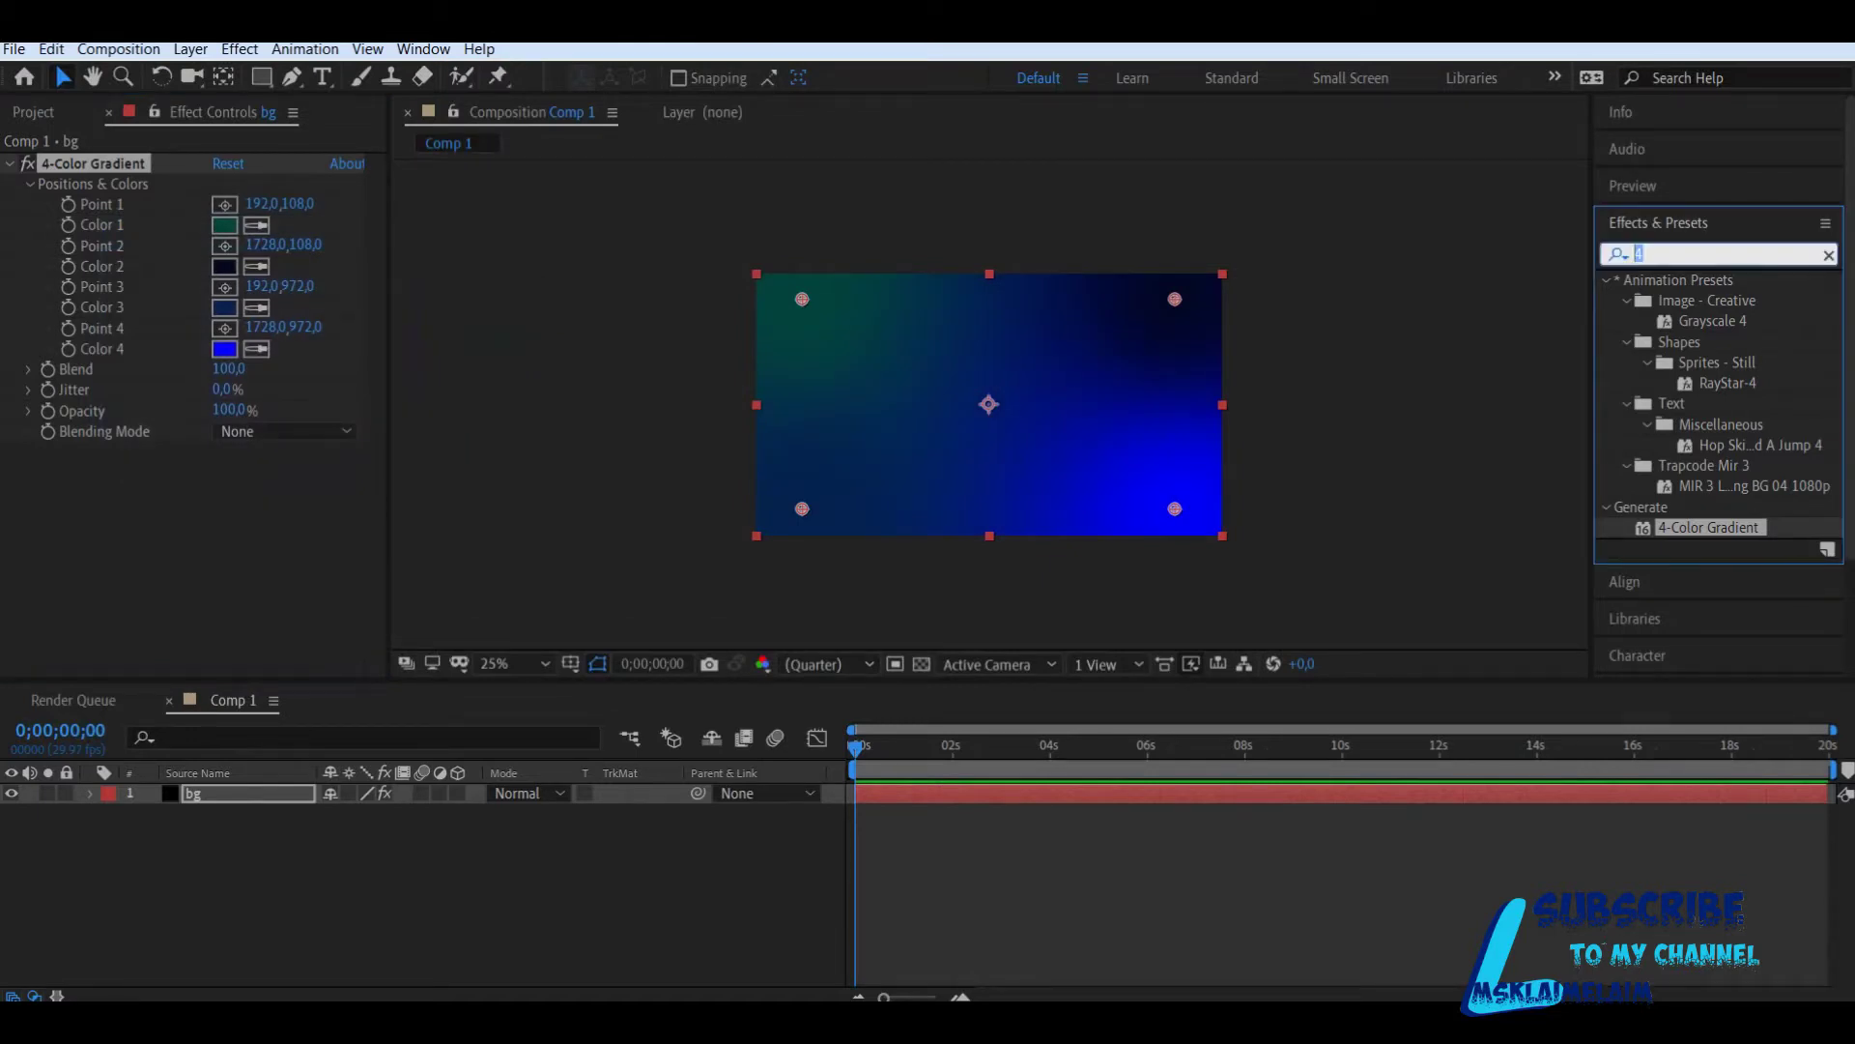
type("br")
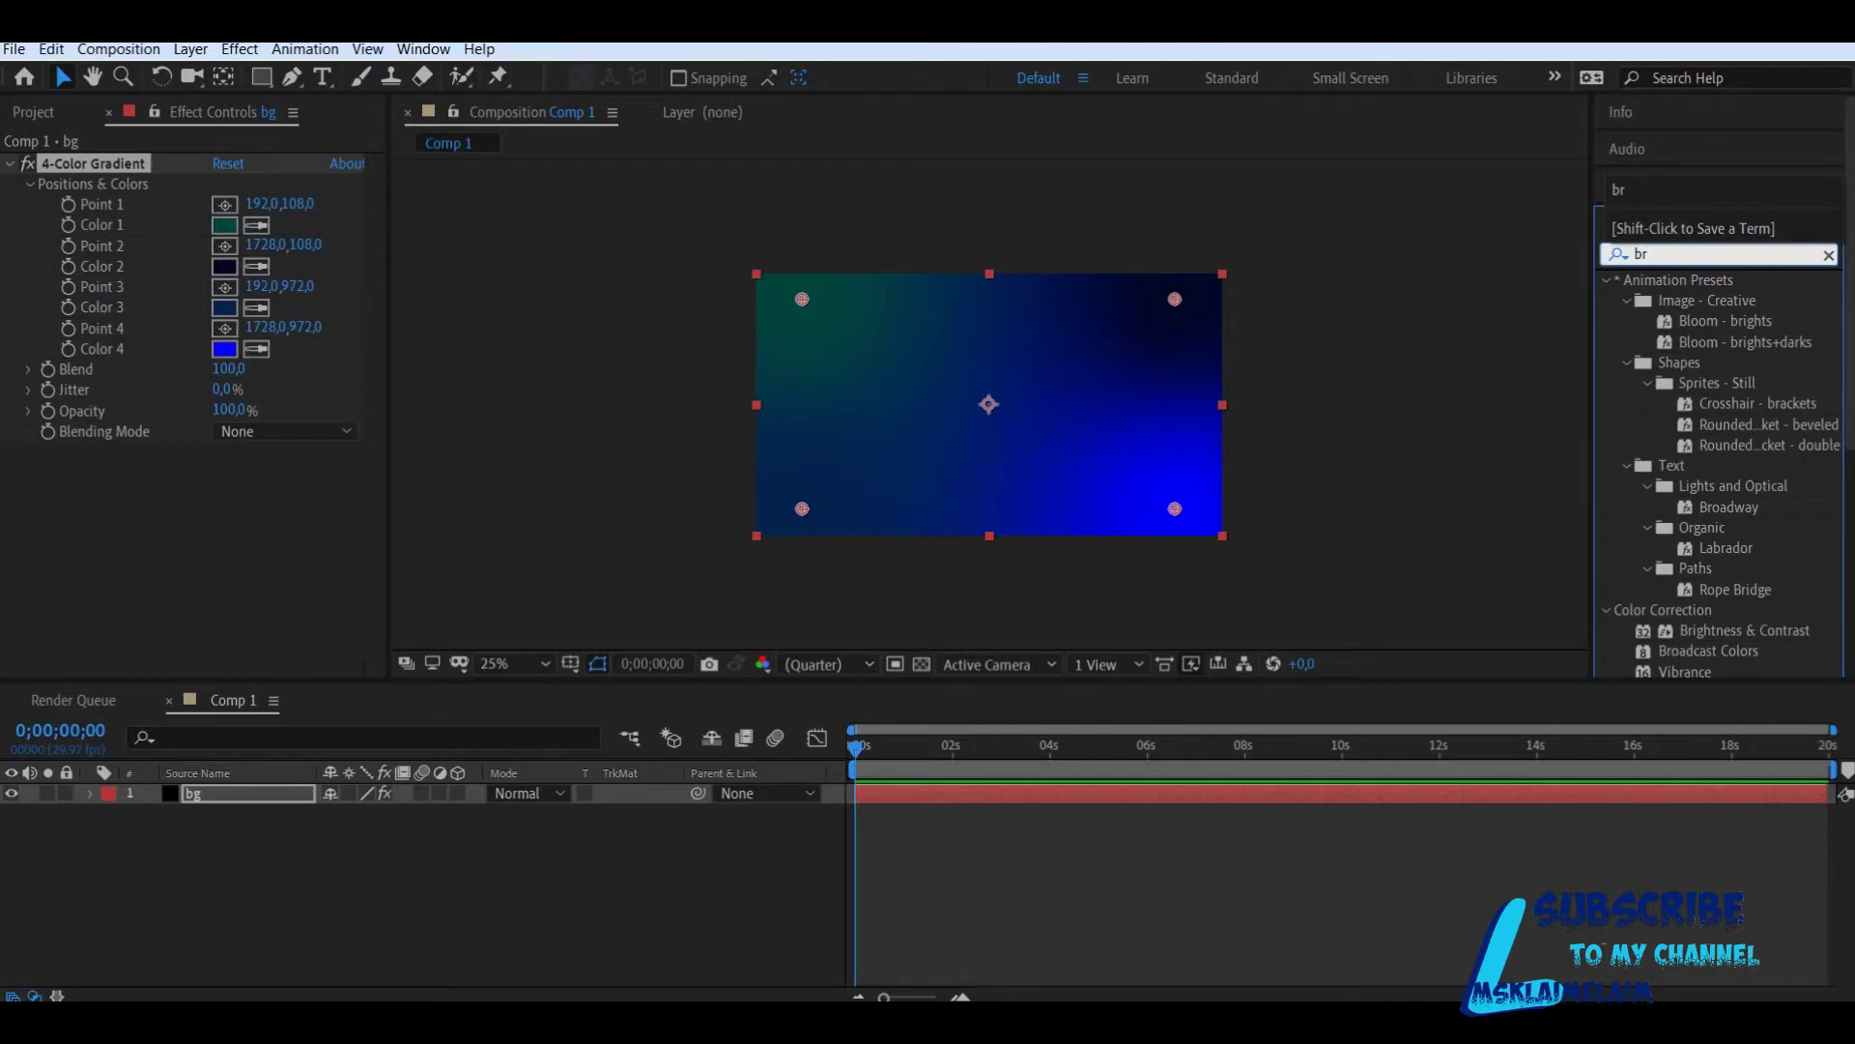
type("i")
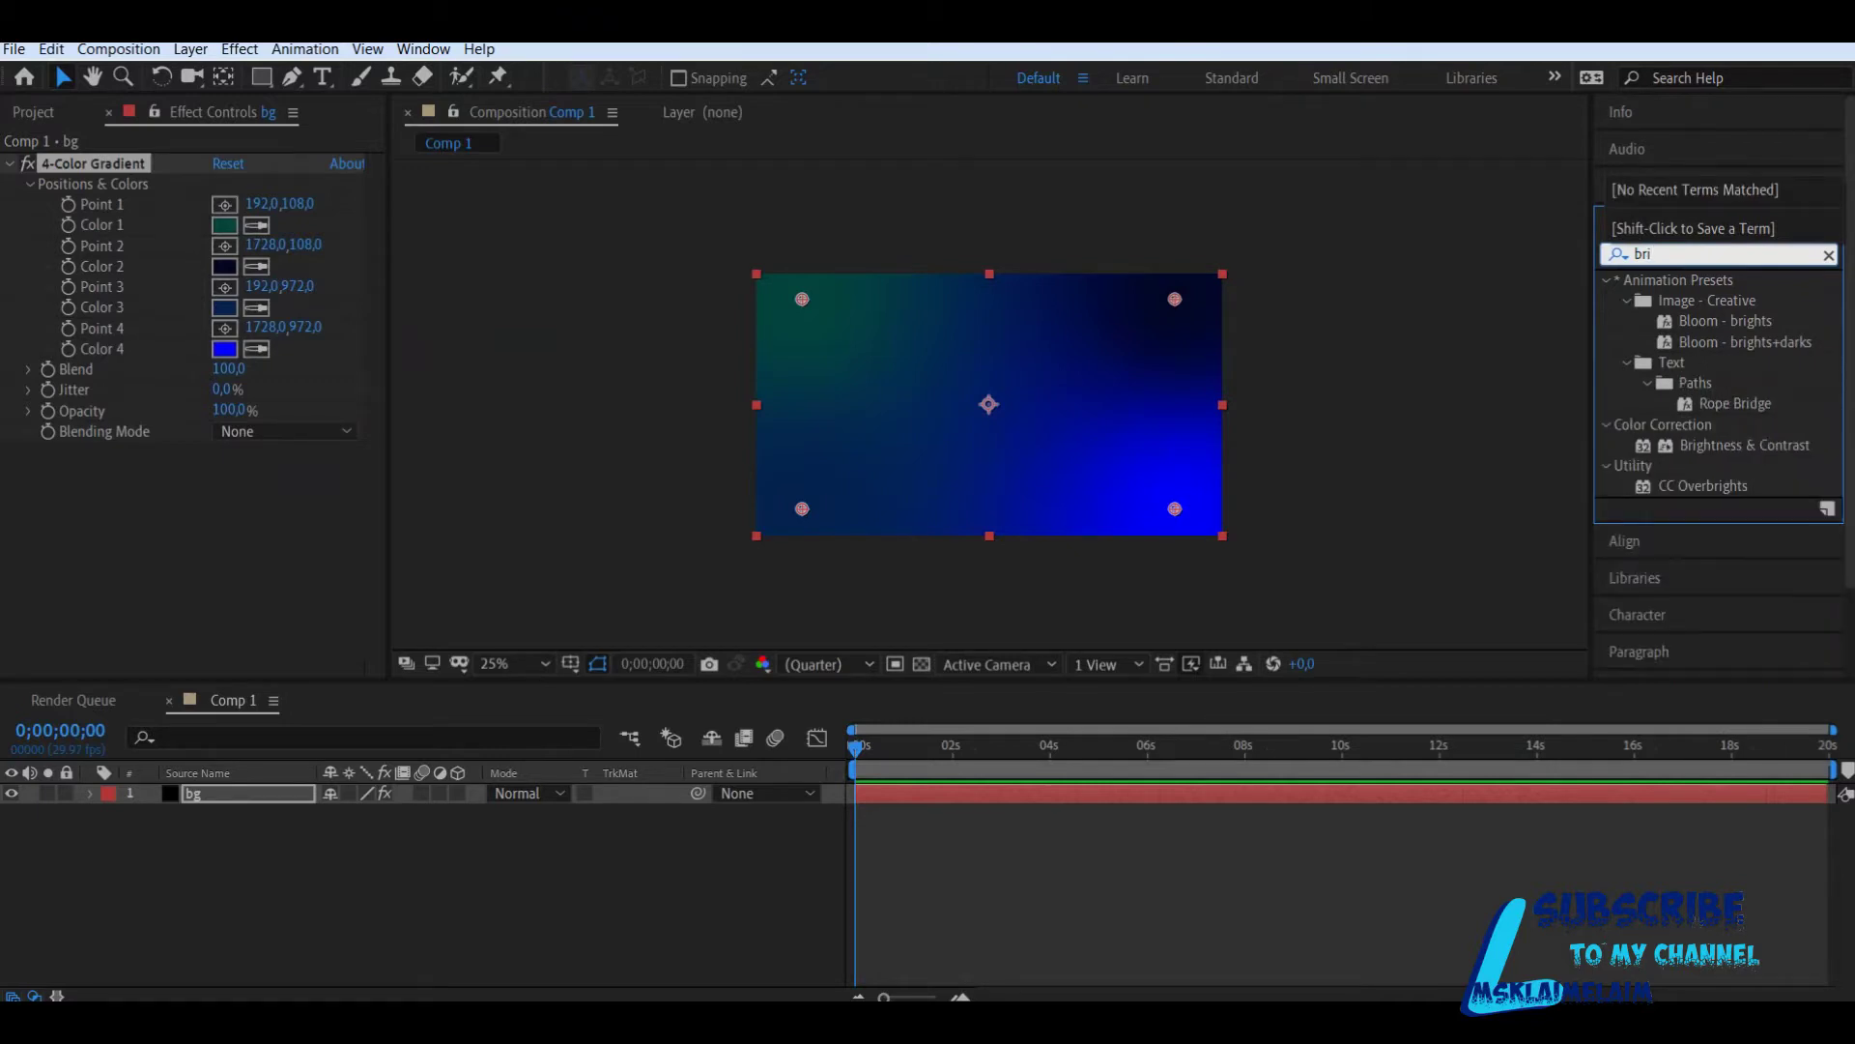
left_click_drag(1744, 445, 287, 798)
left_click_drag(216, 471, 93, 471)
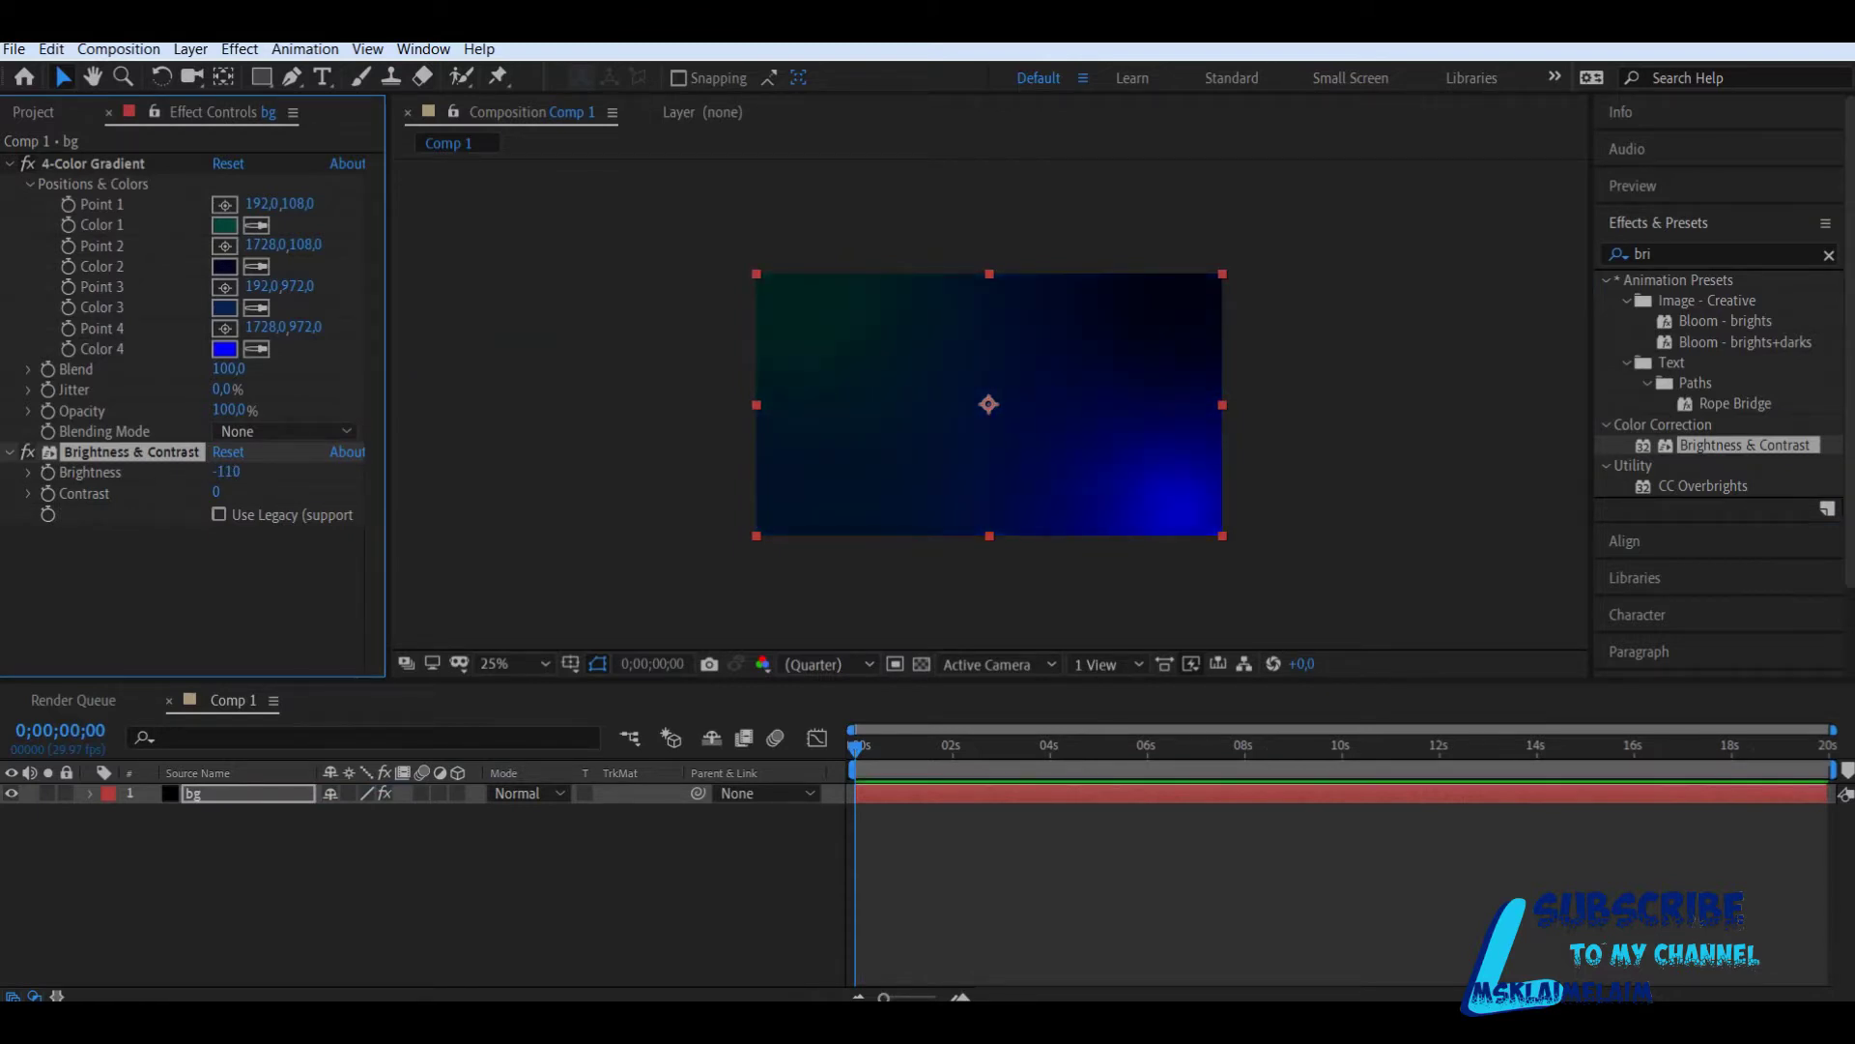
Step: Change the gradient's Color 1 to dark blue 032D47 and set the bg layer's contrast to 57
left_click(224, 225)
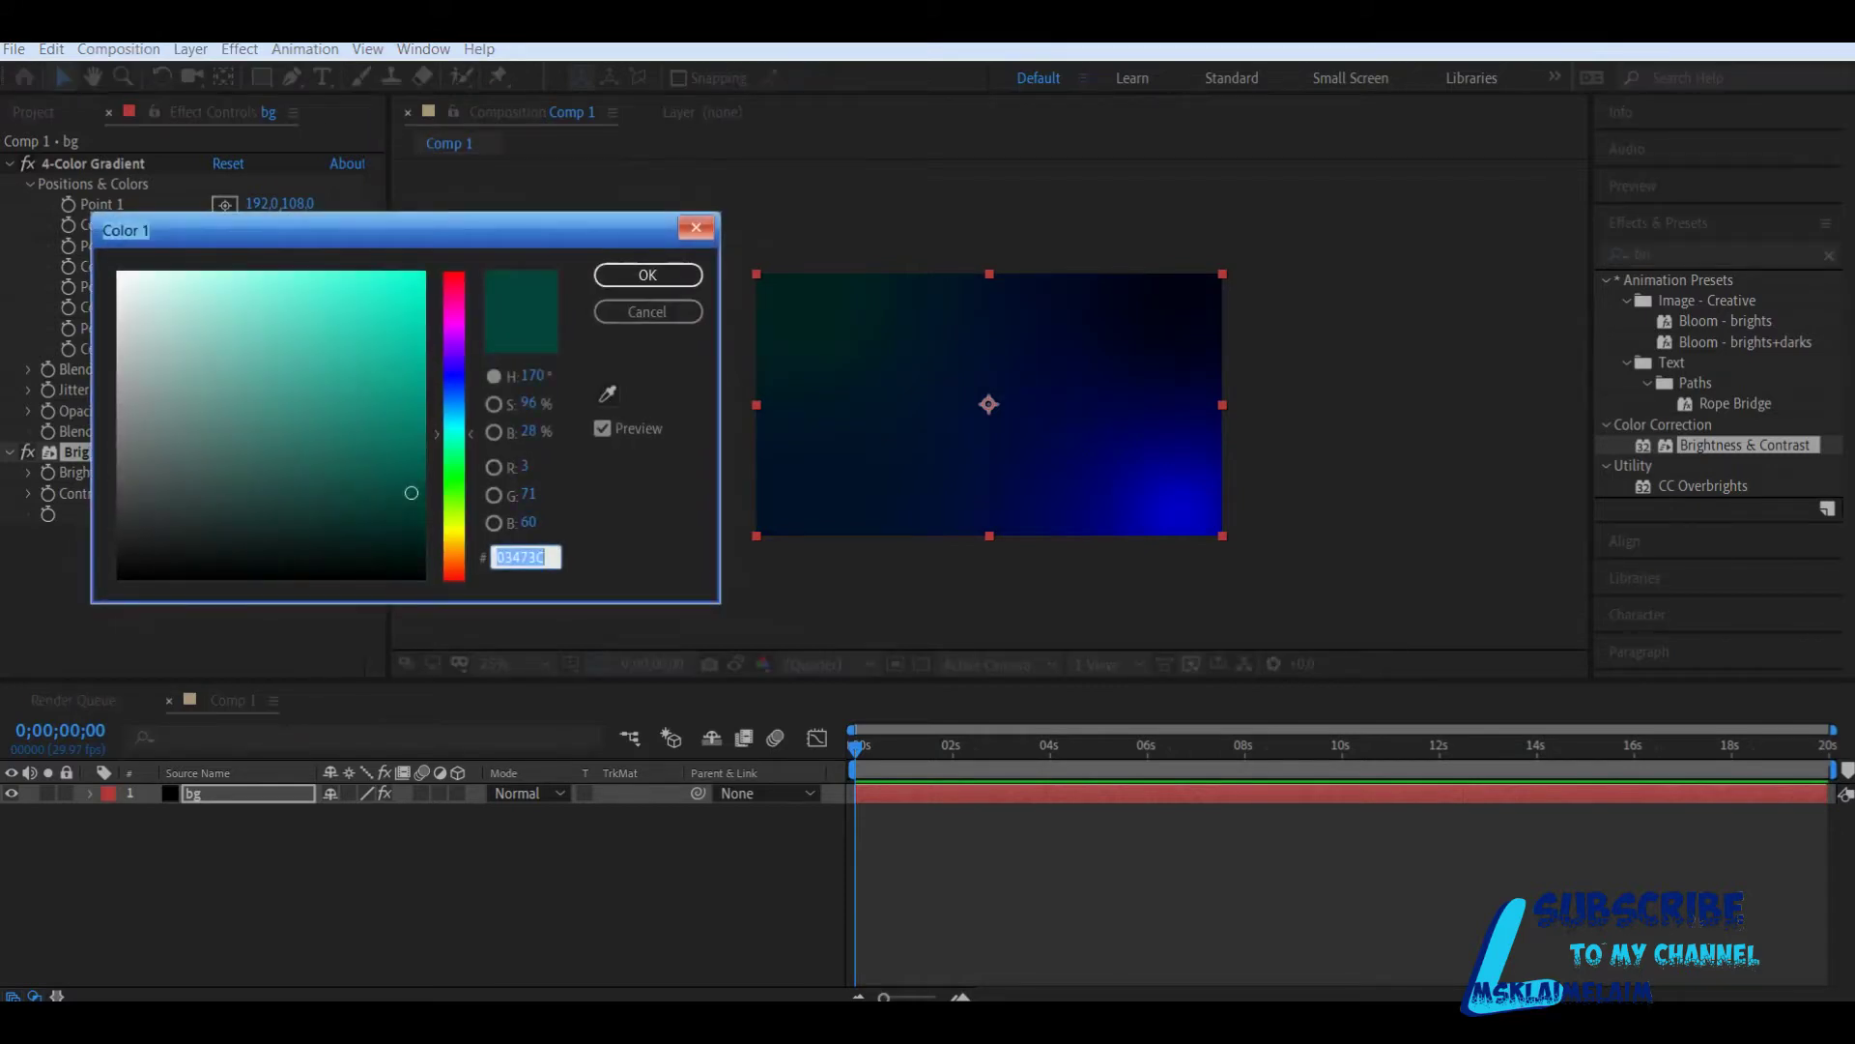
left_click(454, 405)
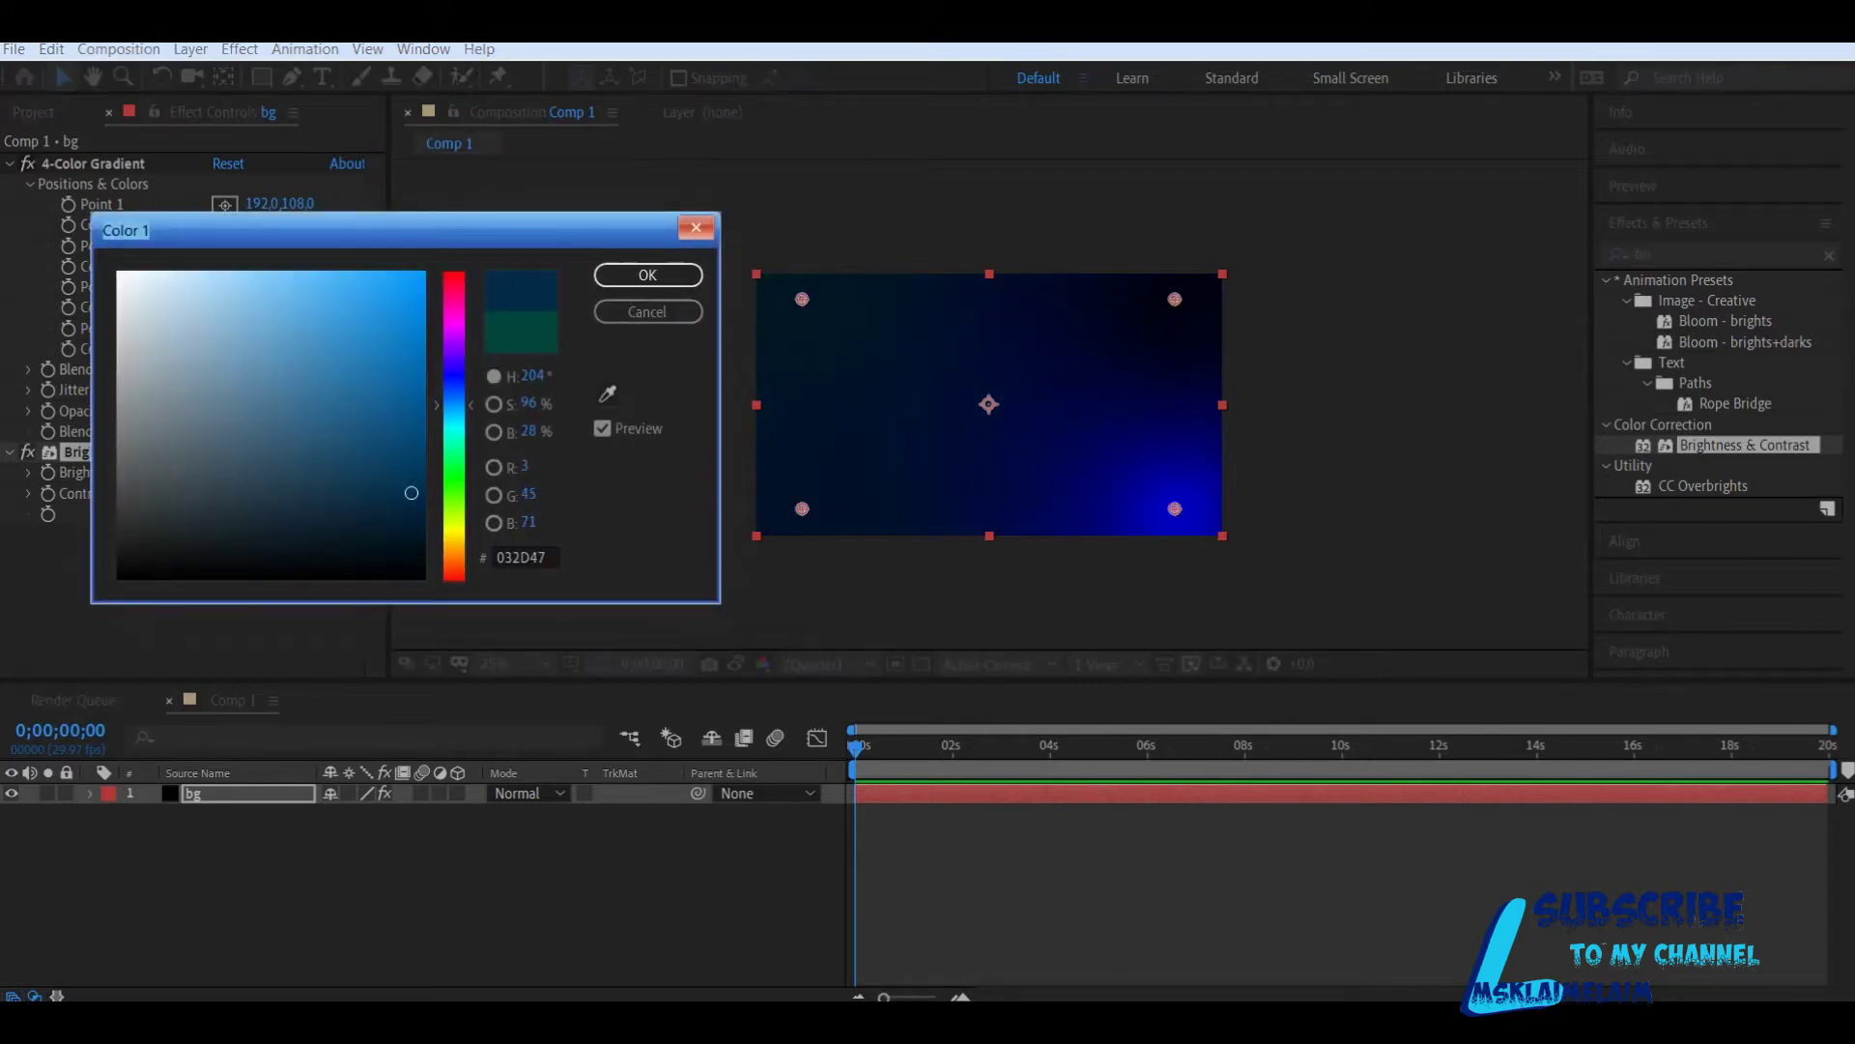
key("Return")
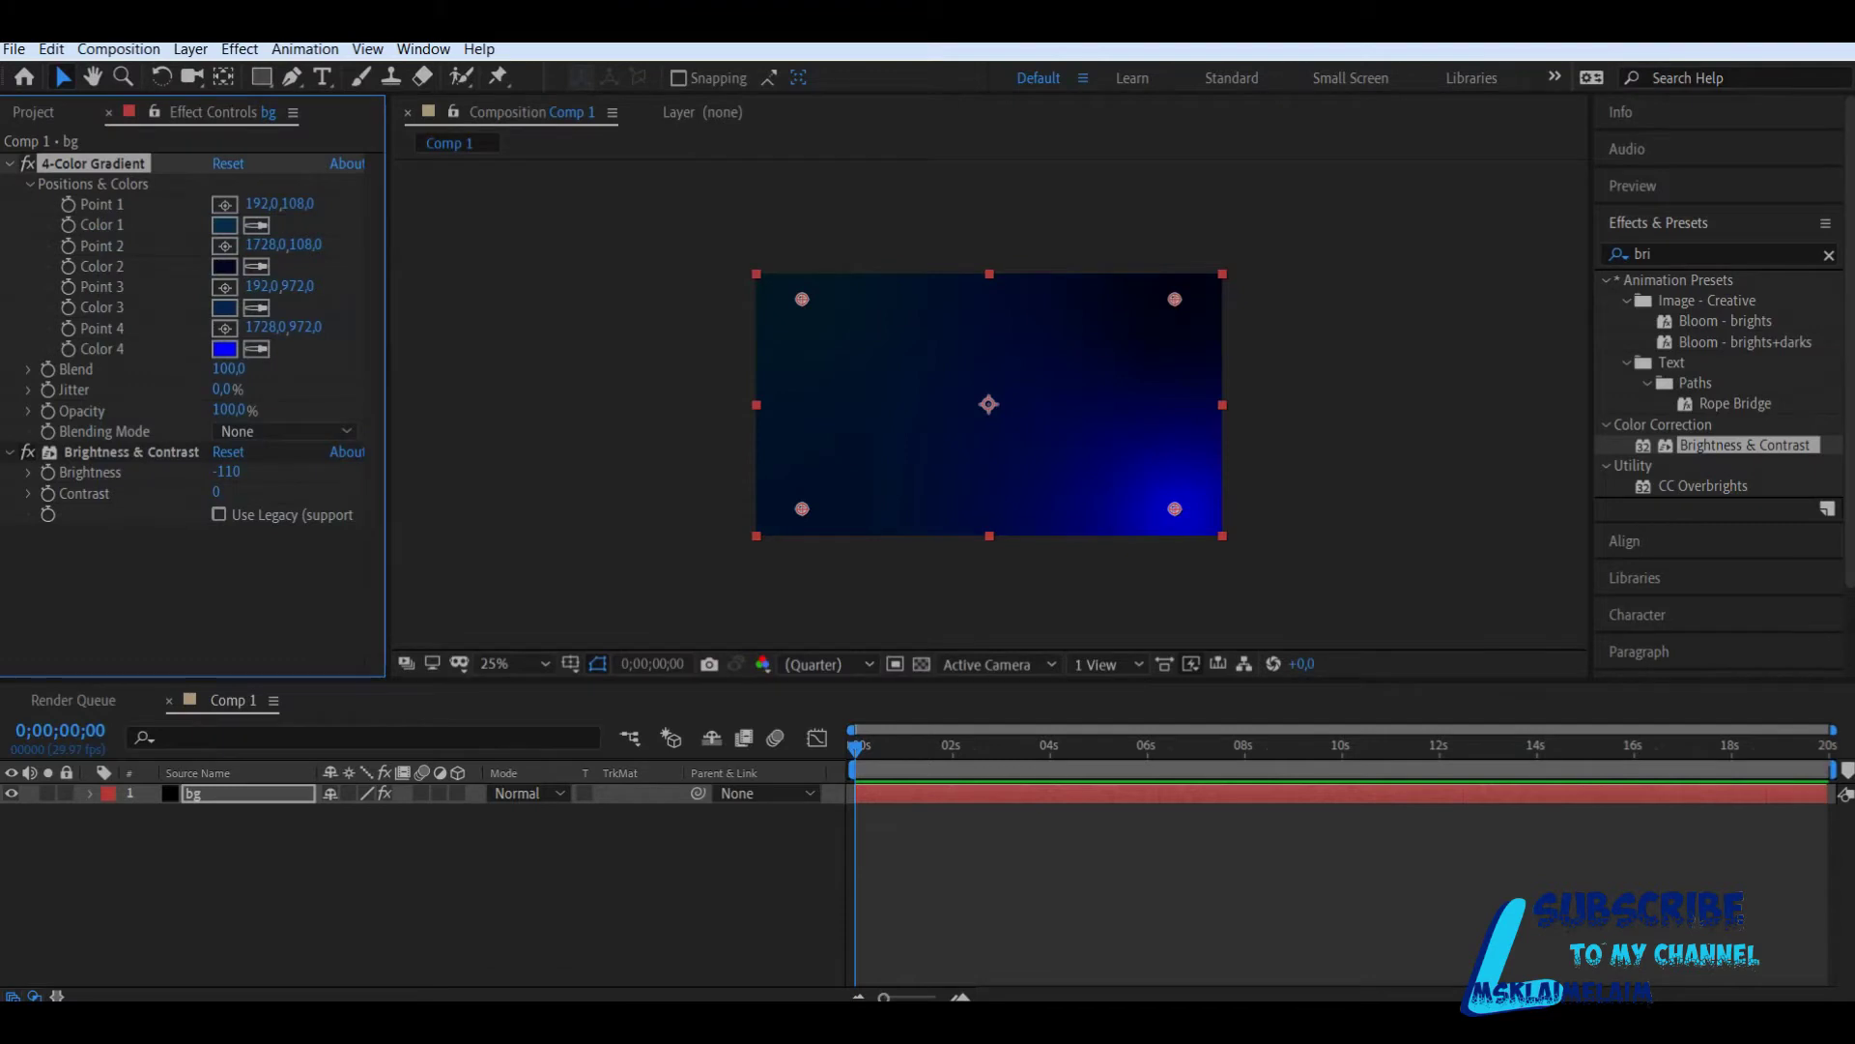
left_click_drag(217, 493, 339, 493)
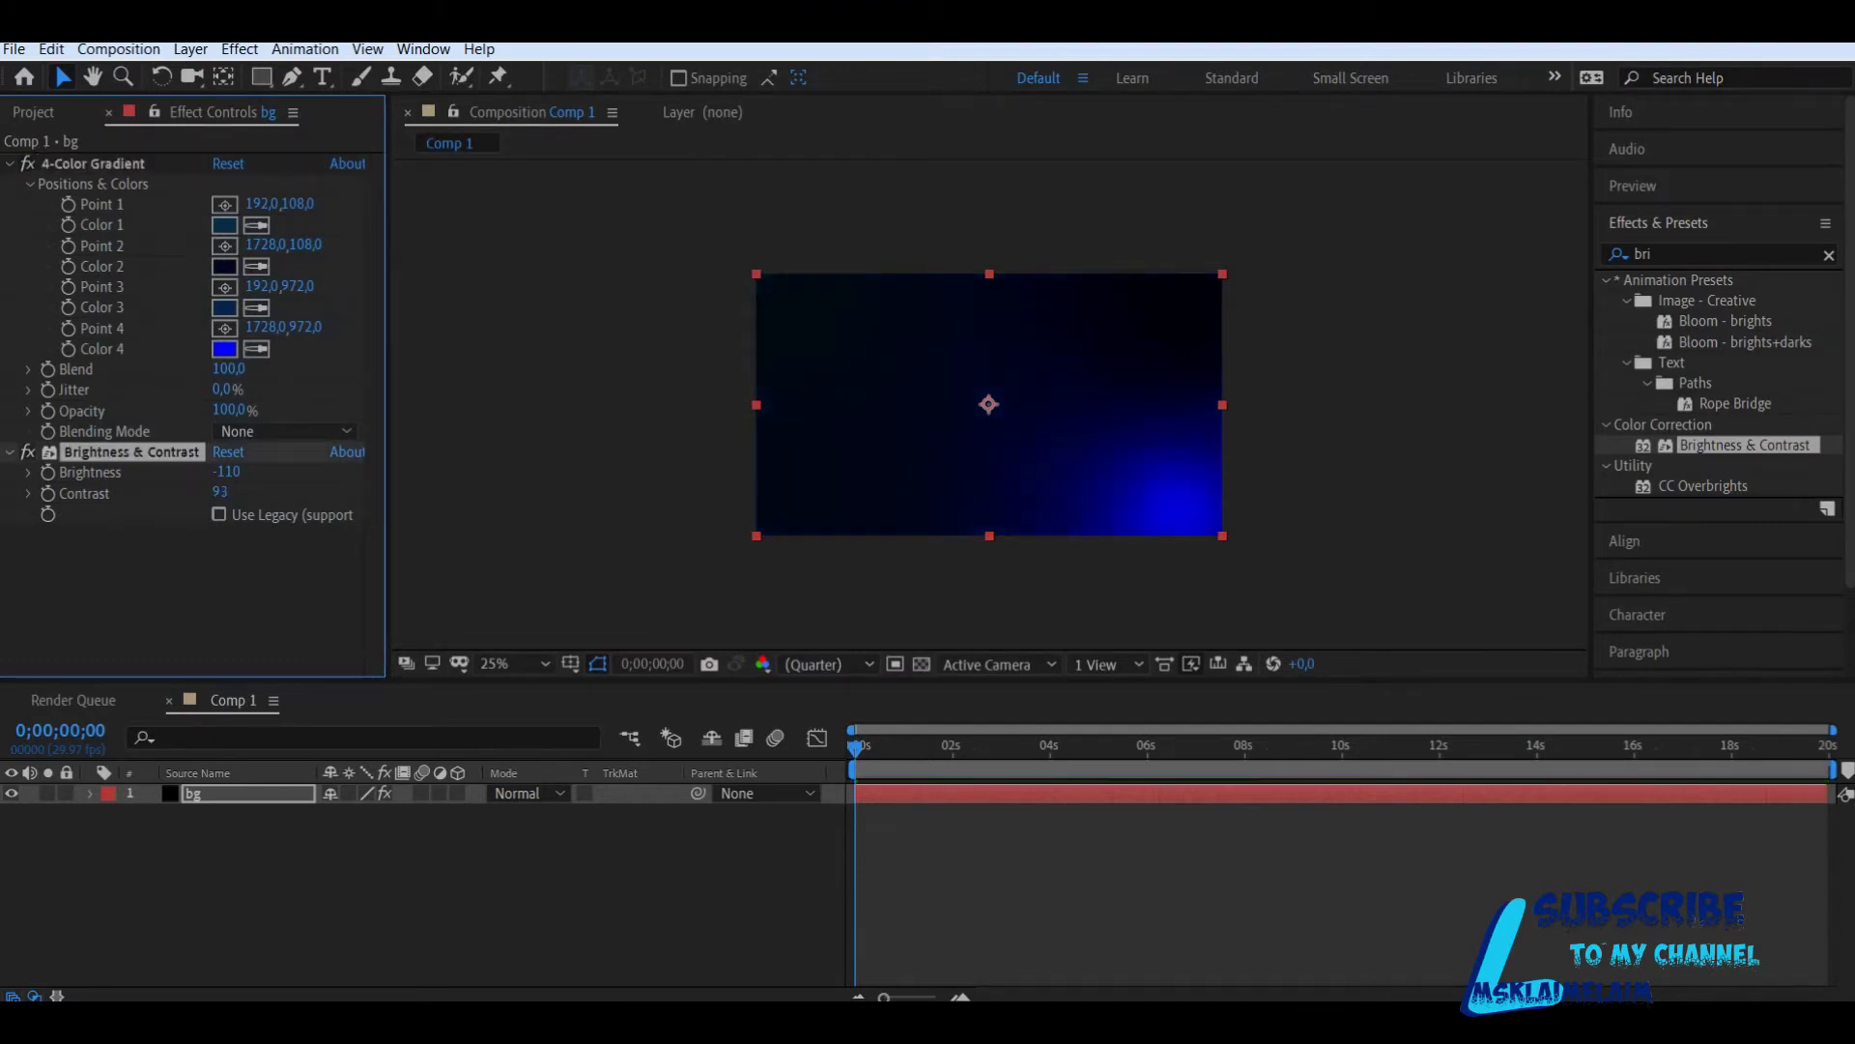
left_click_drag(220, 493, 226, 493)
Step: Create a new composition-sized solid layer named particles above the bg layer
right_click(348, 891)
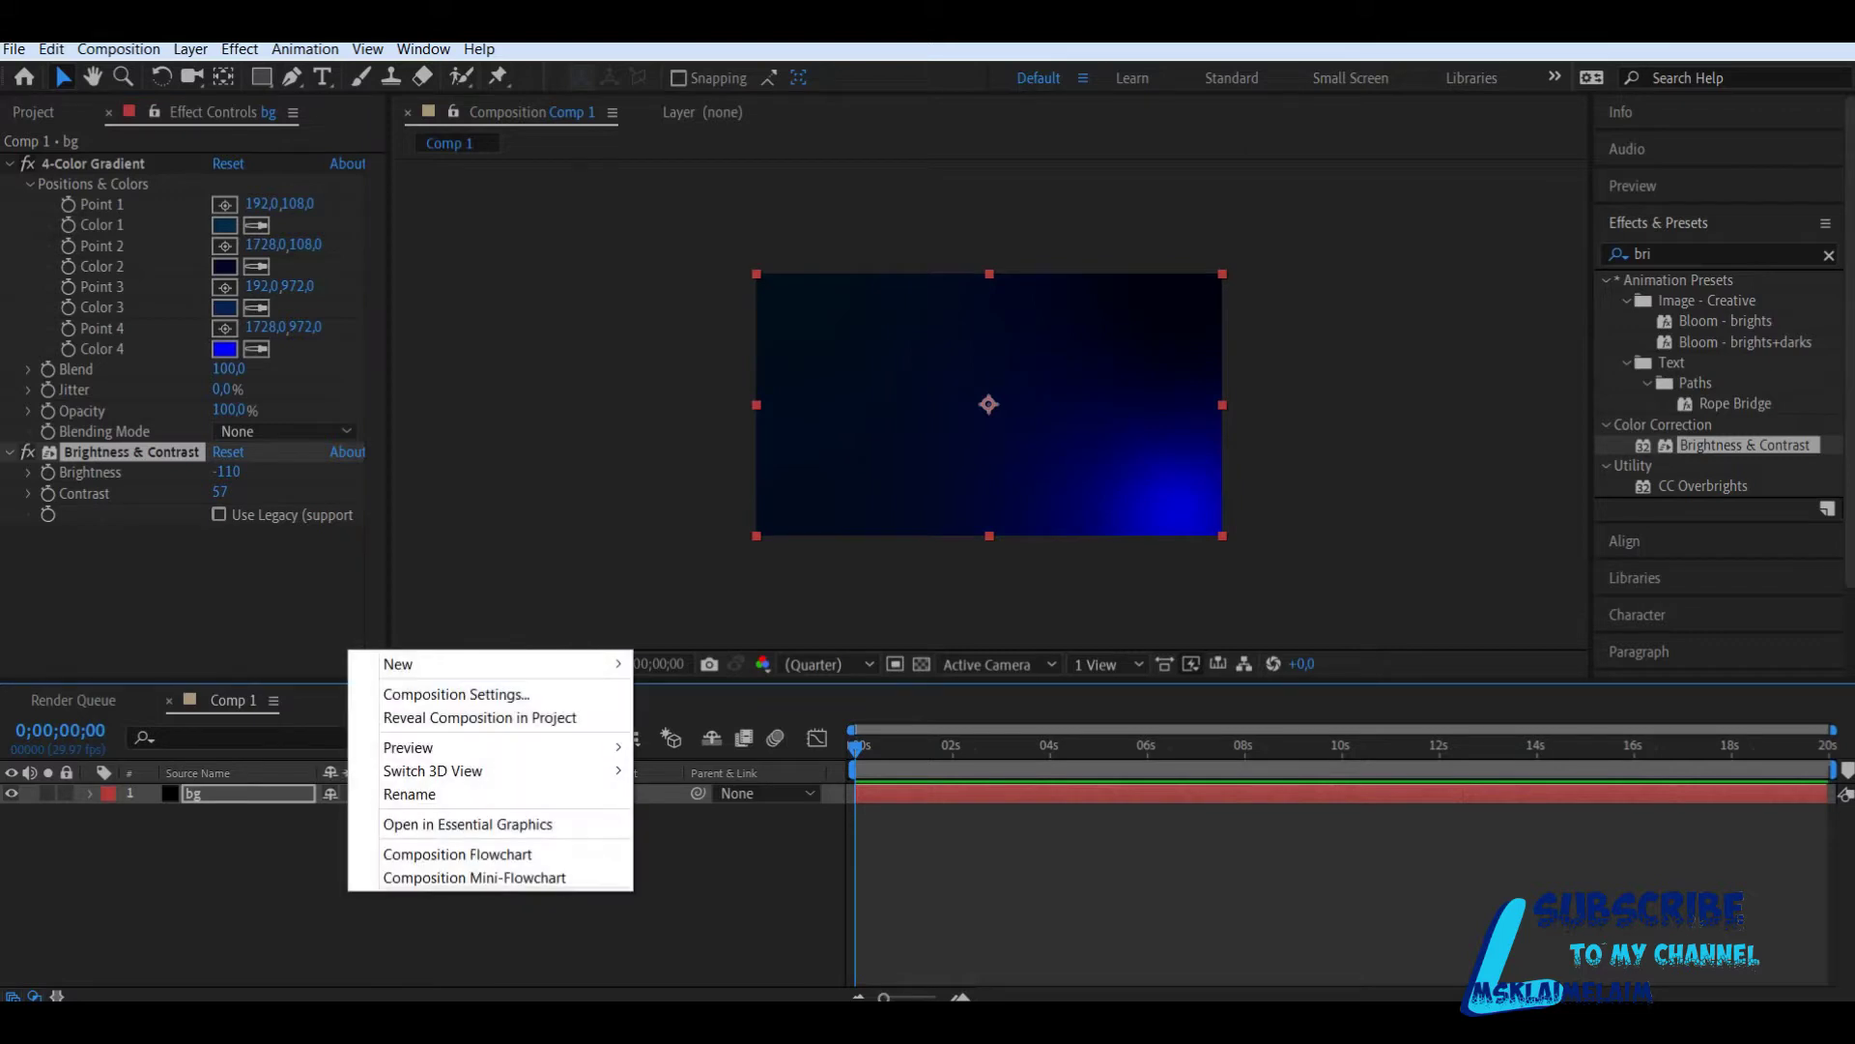
mouse_move(483, 664)
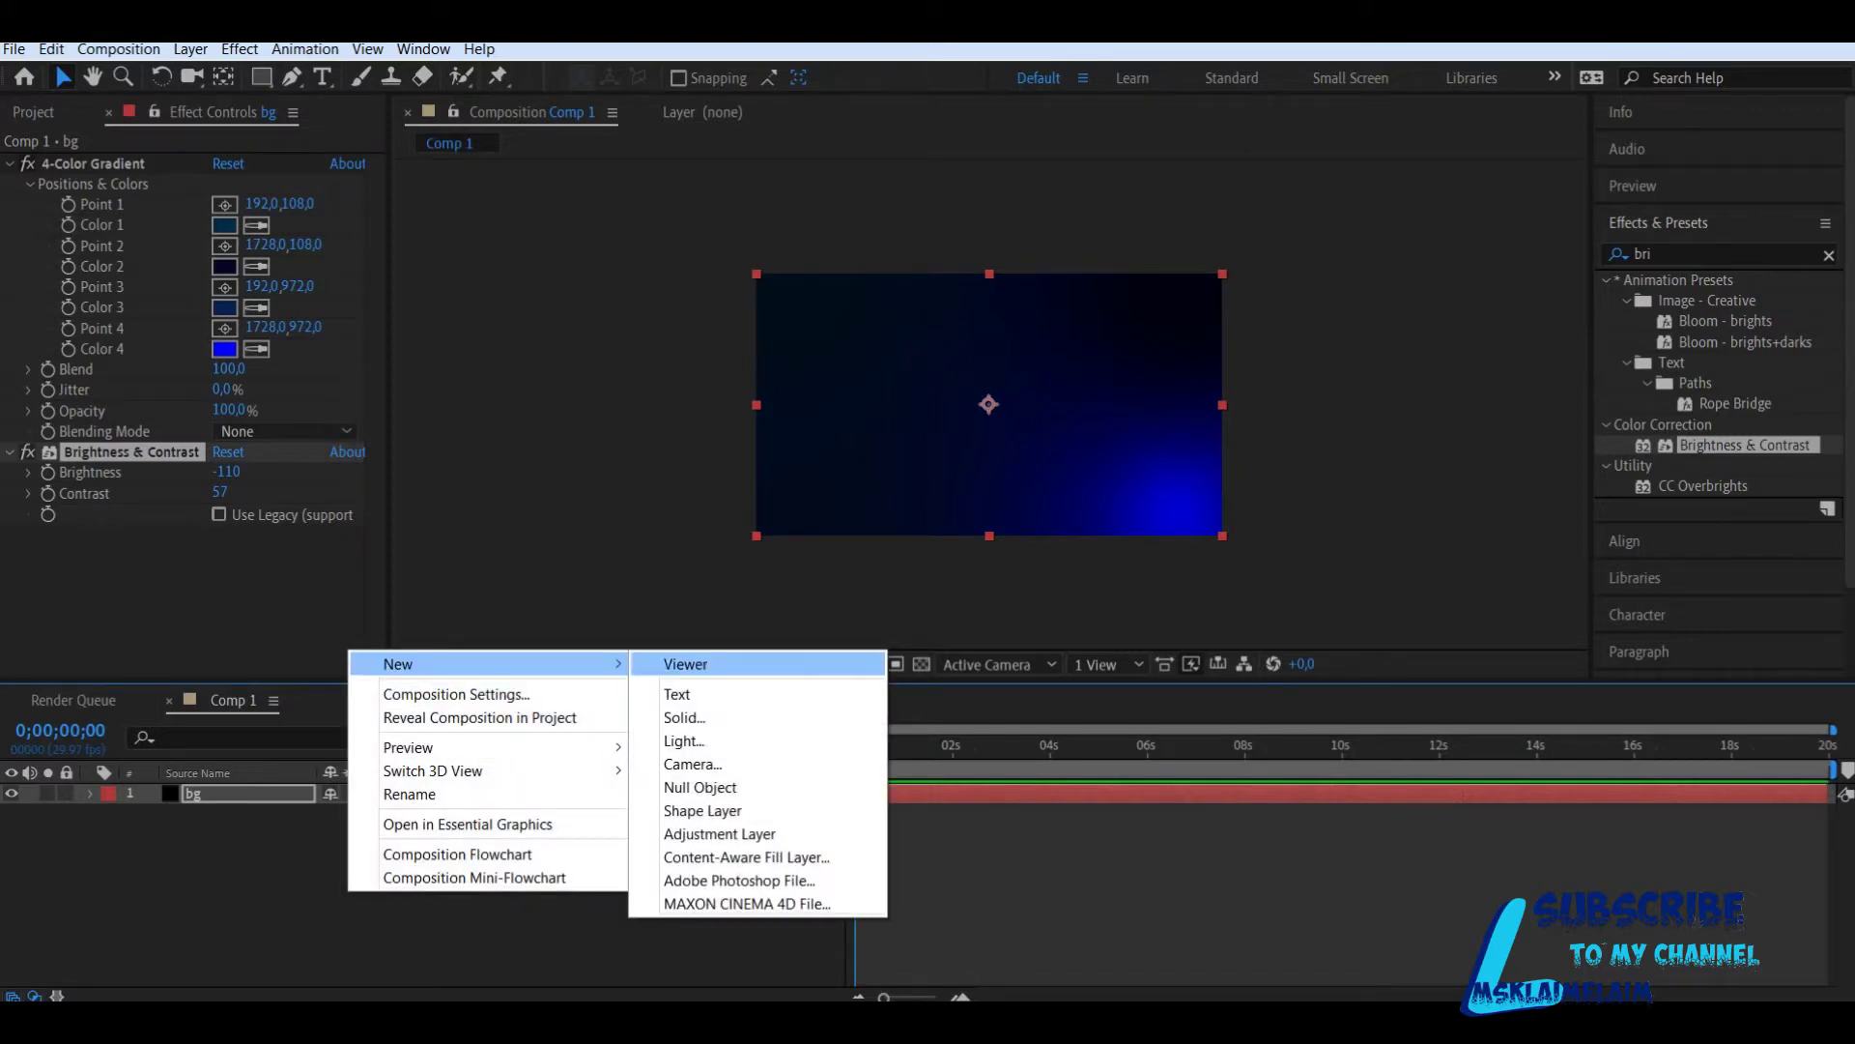
left_click(684, 717)
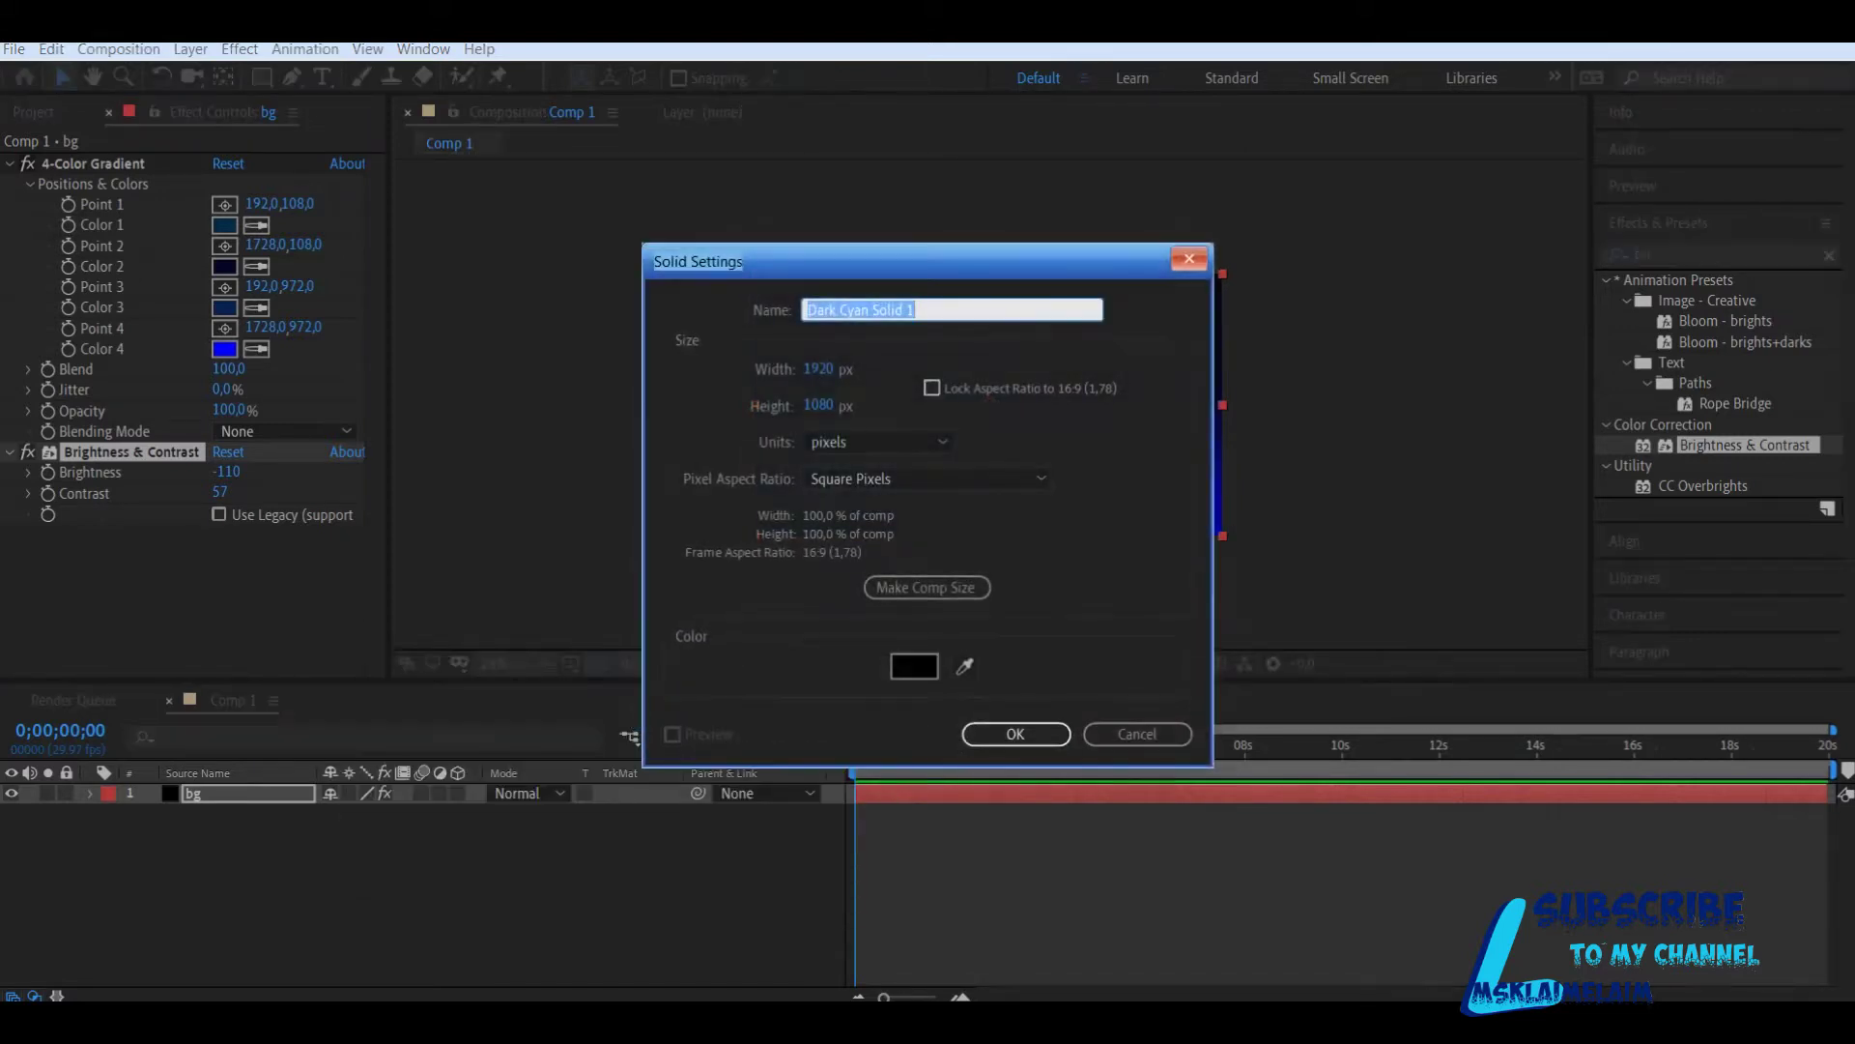
type("pa")
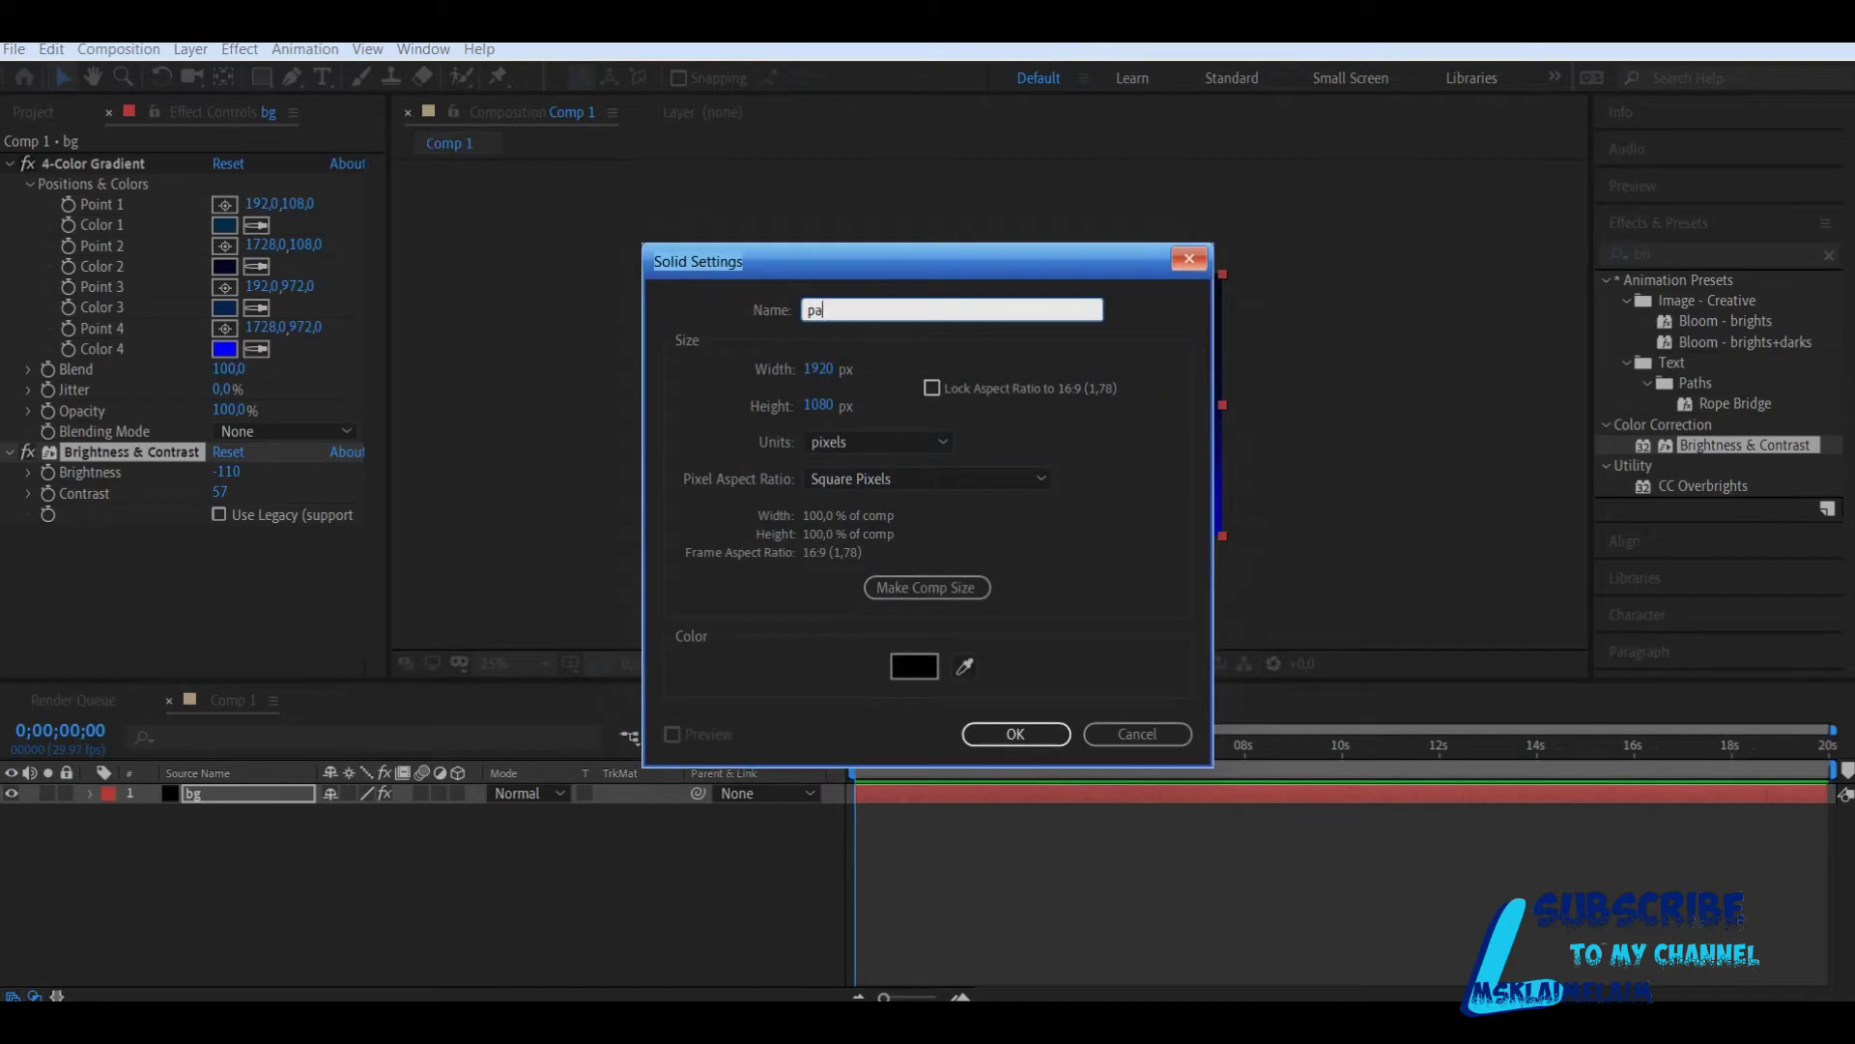
type("rticles")
left_click(927, 588)
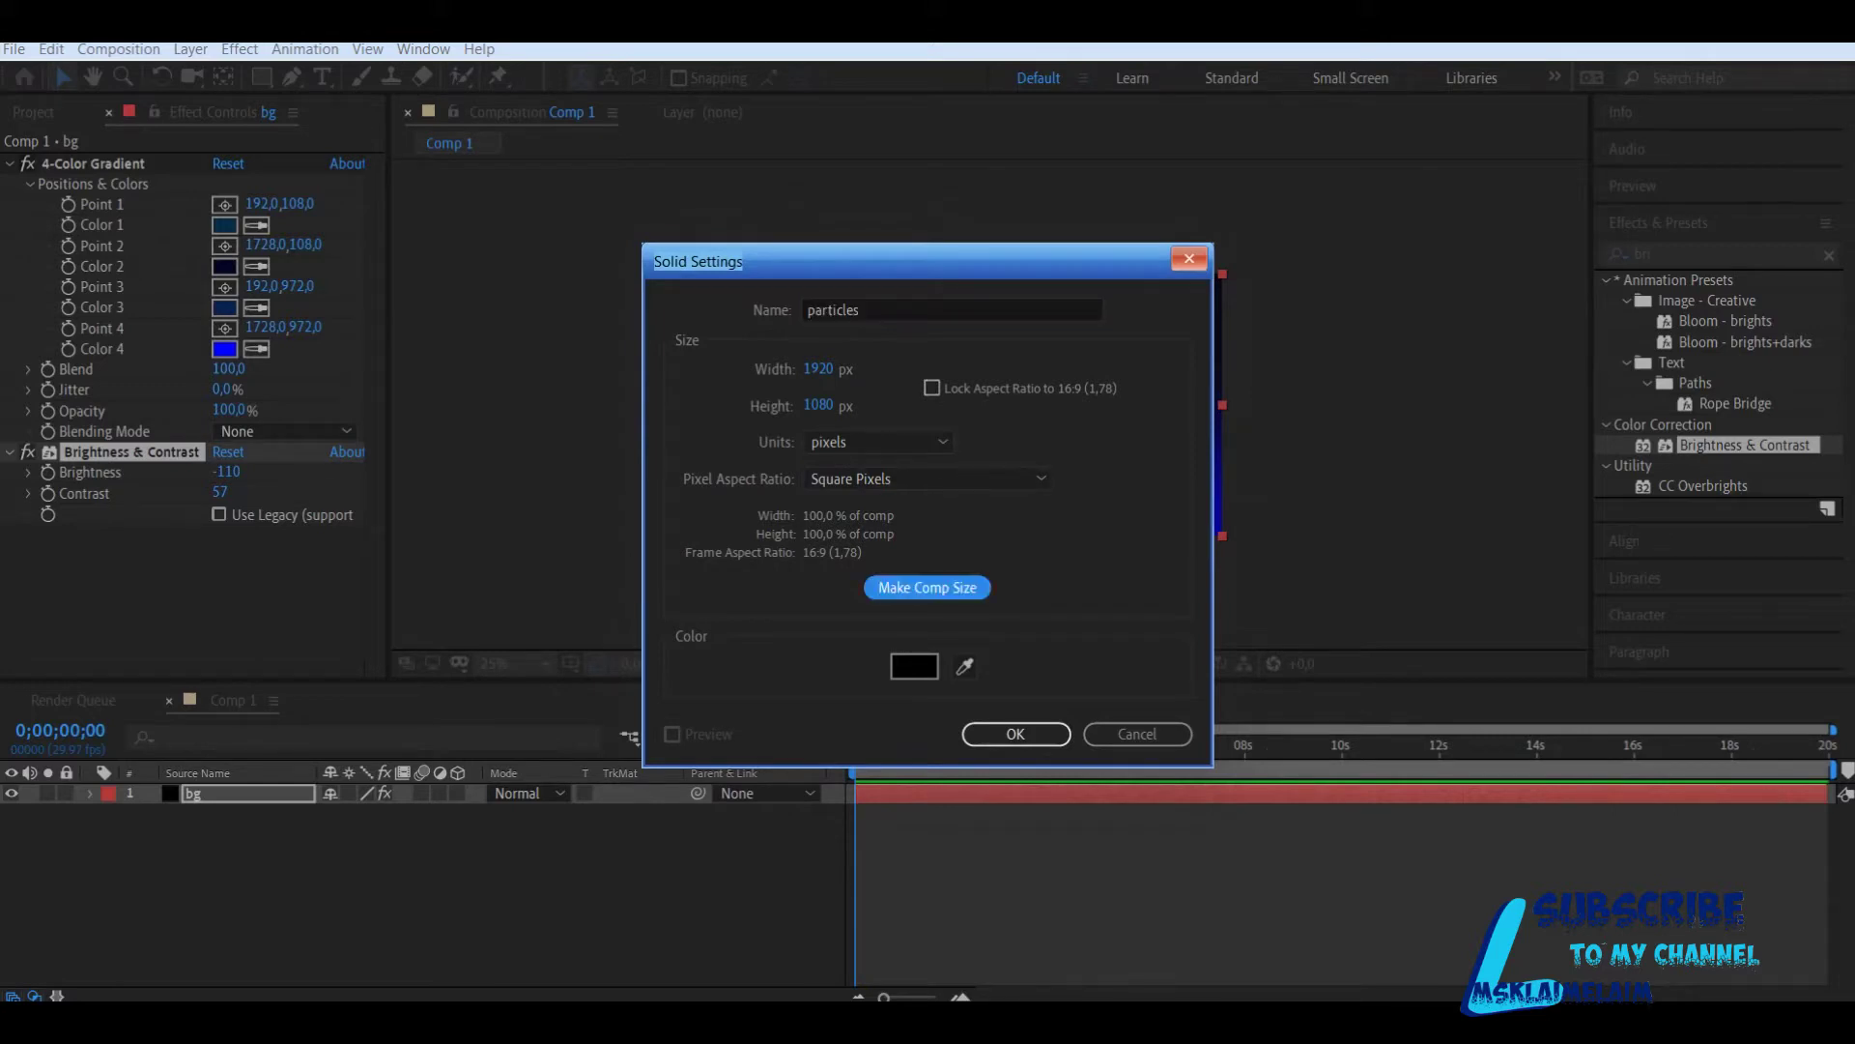
key("Return")
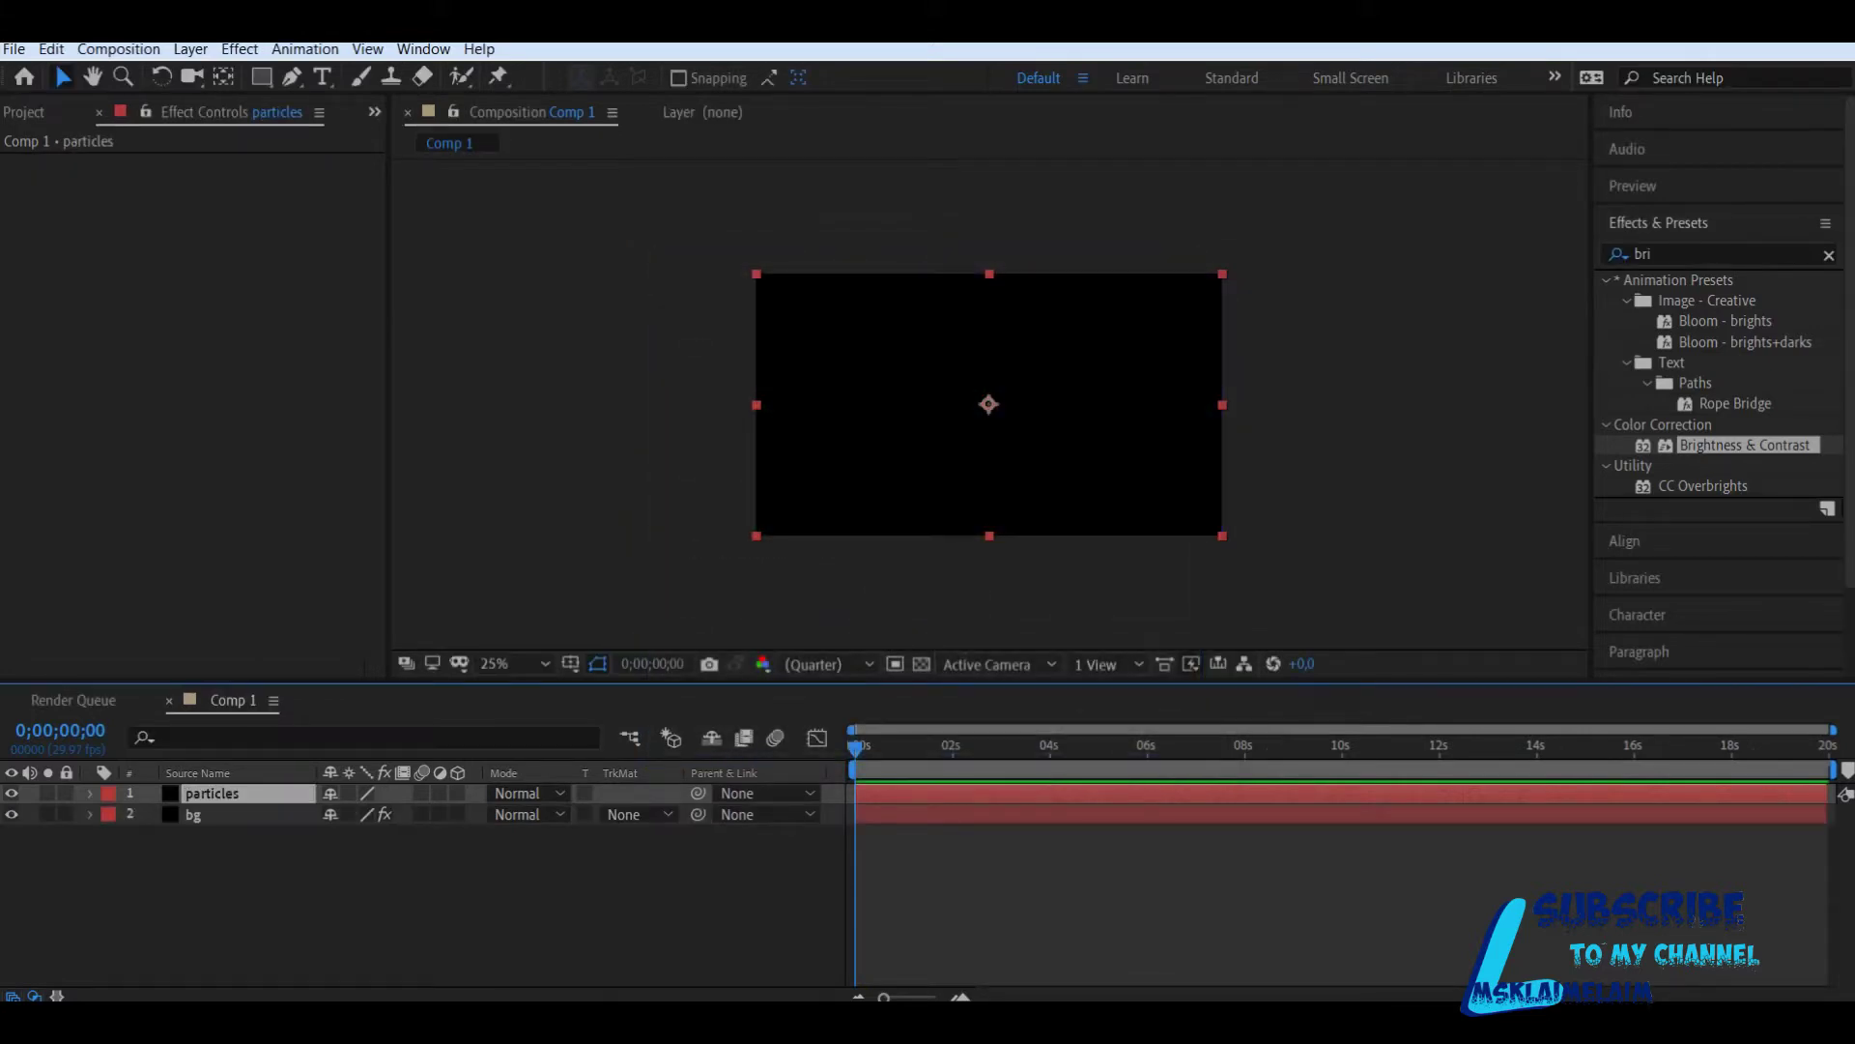
Step: Apply the Trapcode Particular effect to the particles layer and check the emission at about six seconds
key("ctrl+5")
type("part")
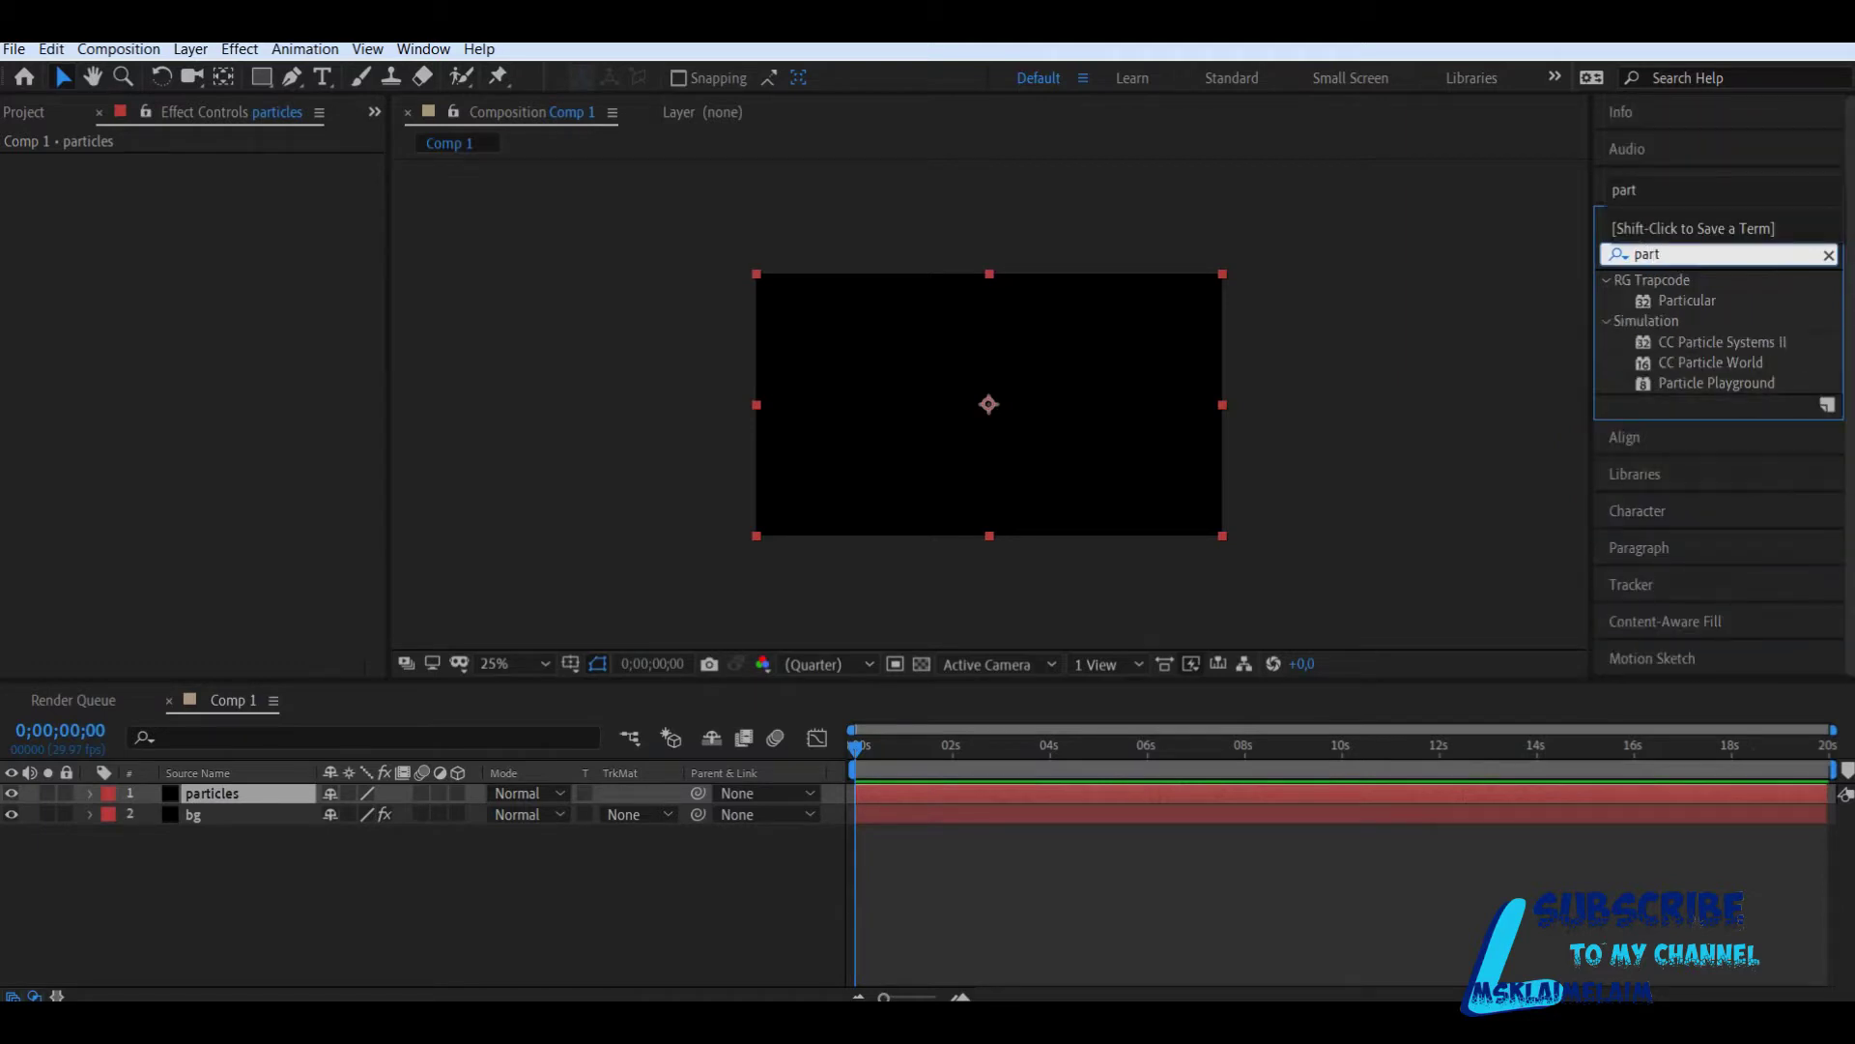
left_click_drag(1687, 301, 254, 794)
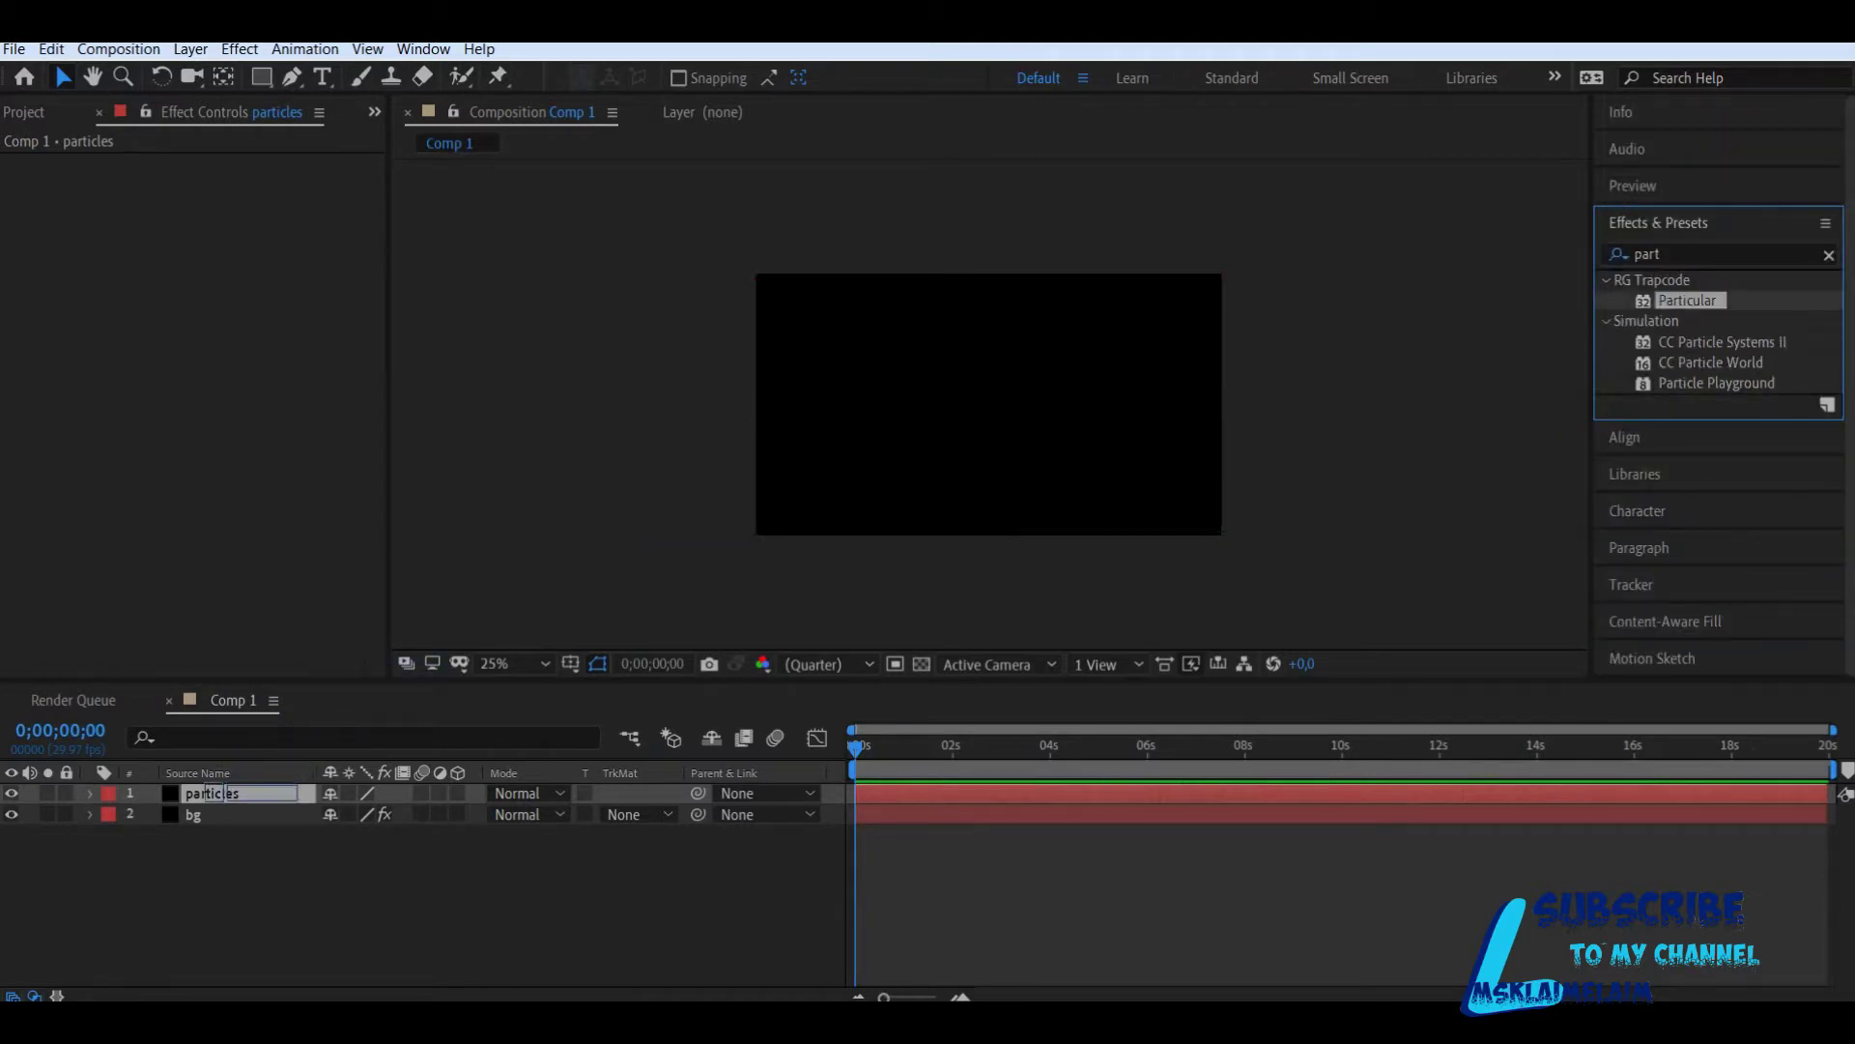
double_click(1687, 301)
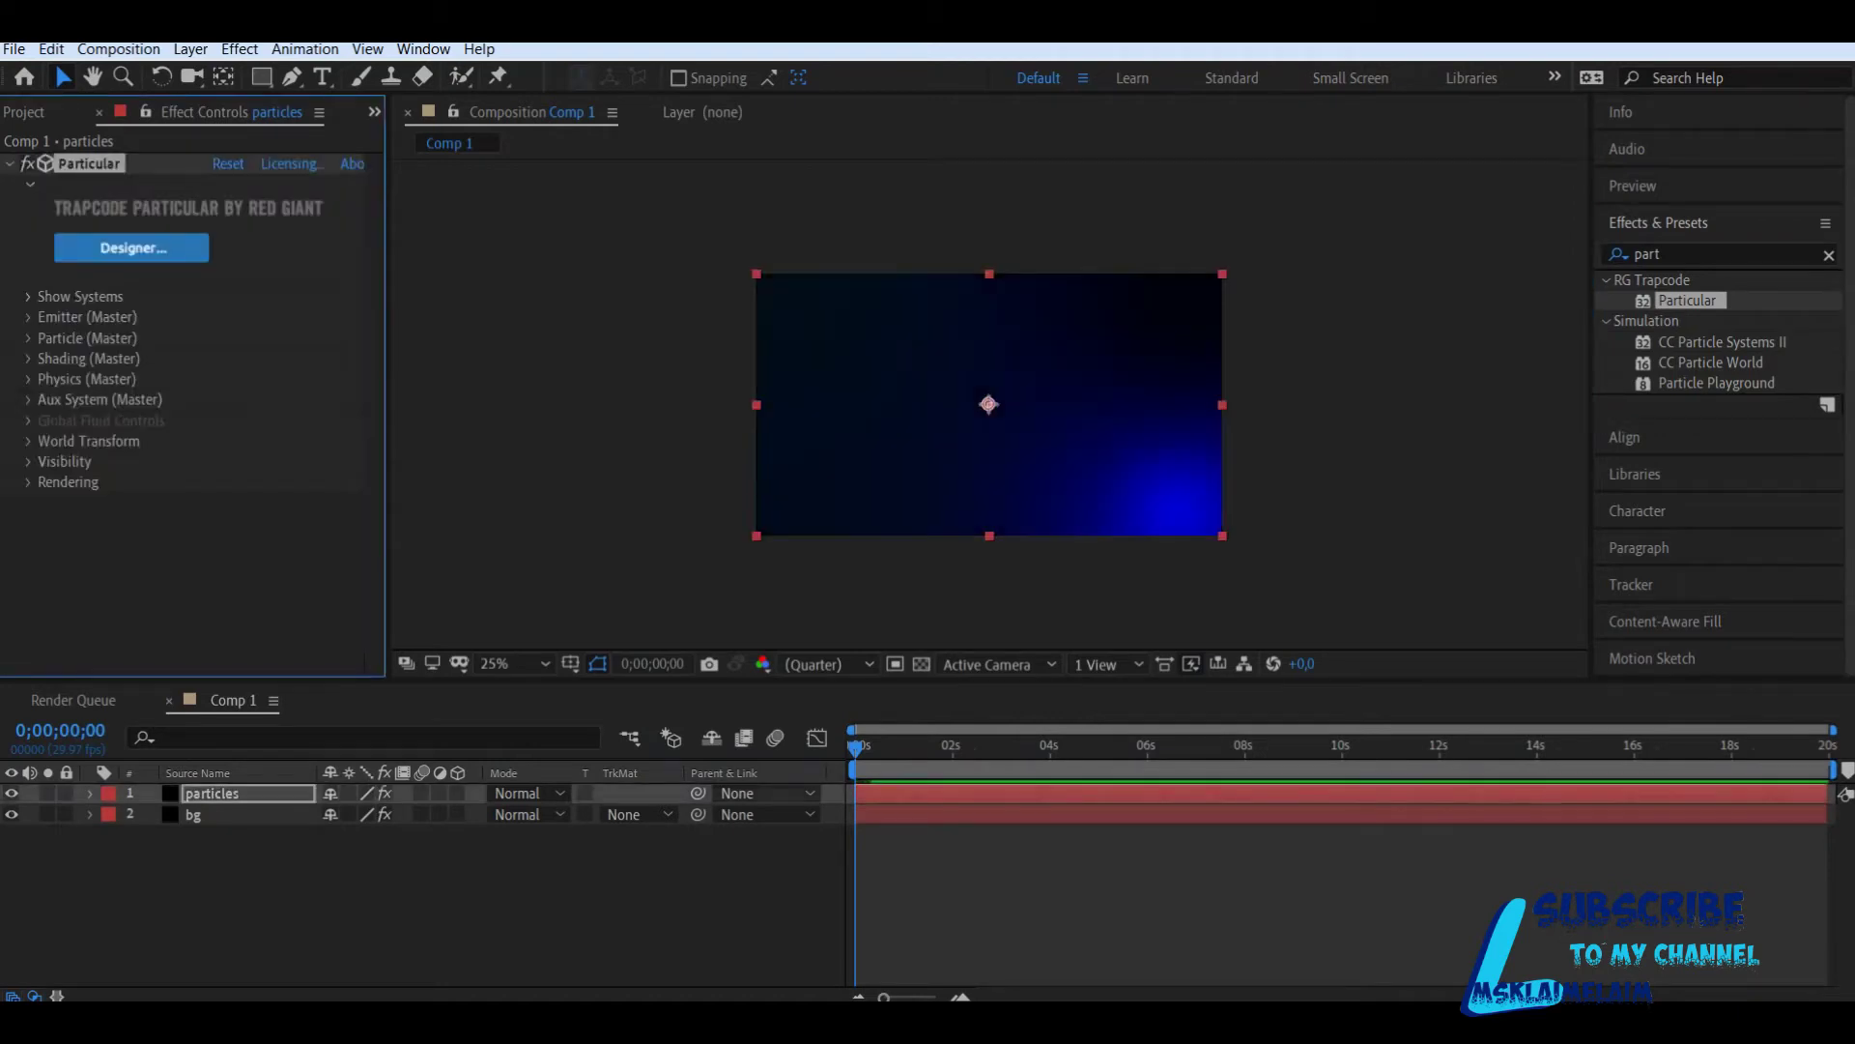
left_click_drag(856, 746, 1148, 746)
Step: Create a new point light named Emitter in the composition
right_click(471, 637)
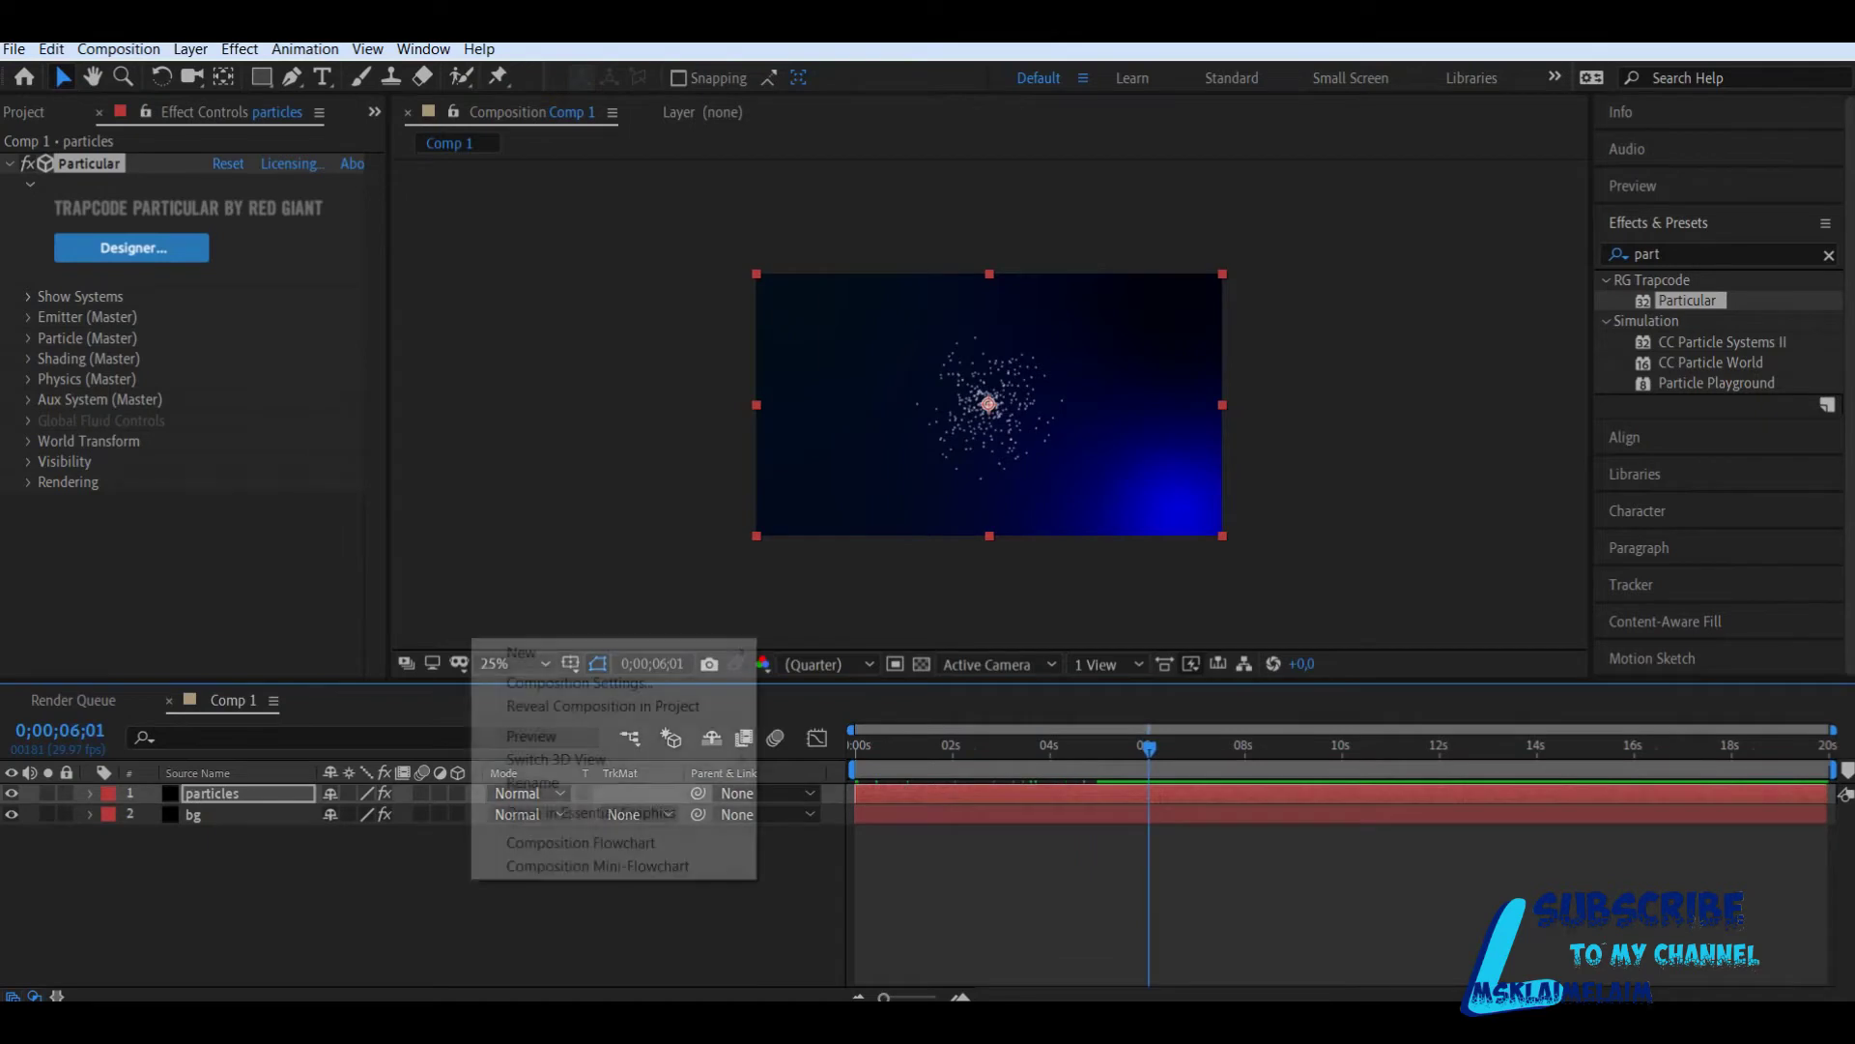
mouse_move(580, 652)
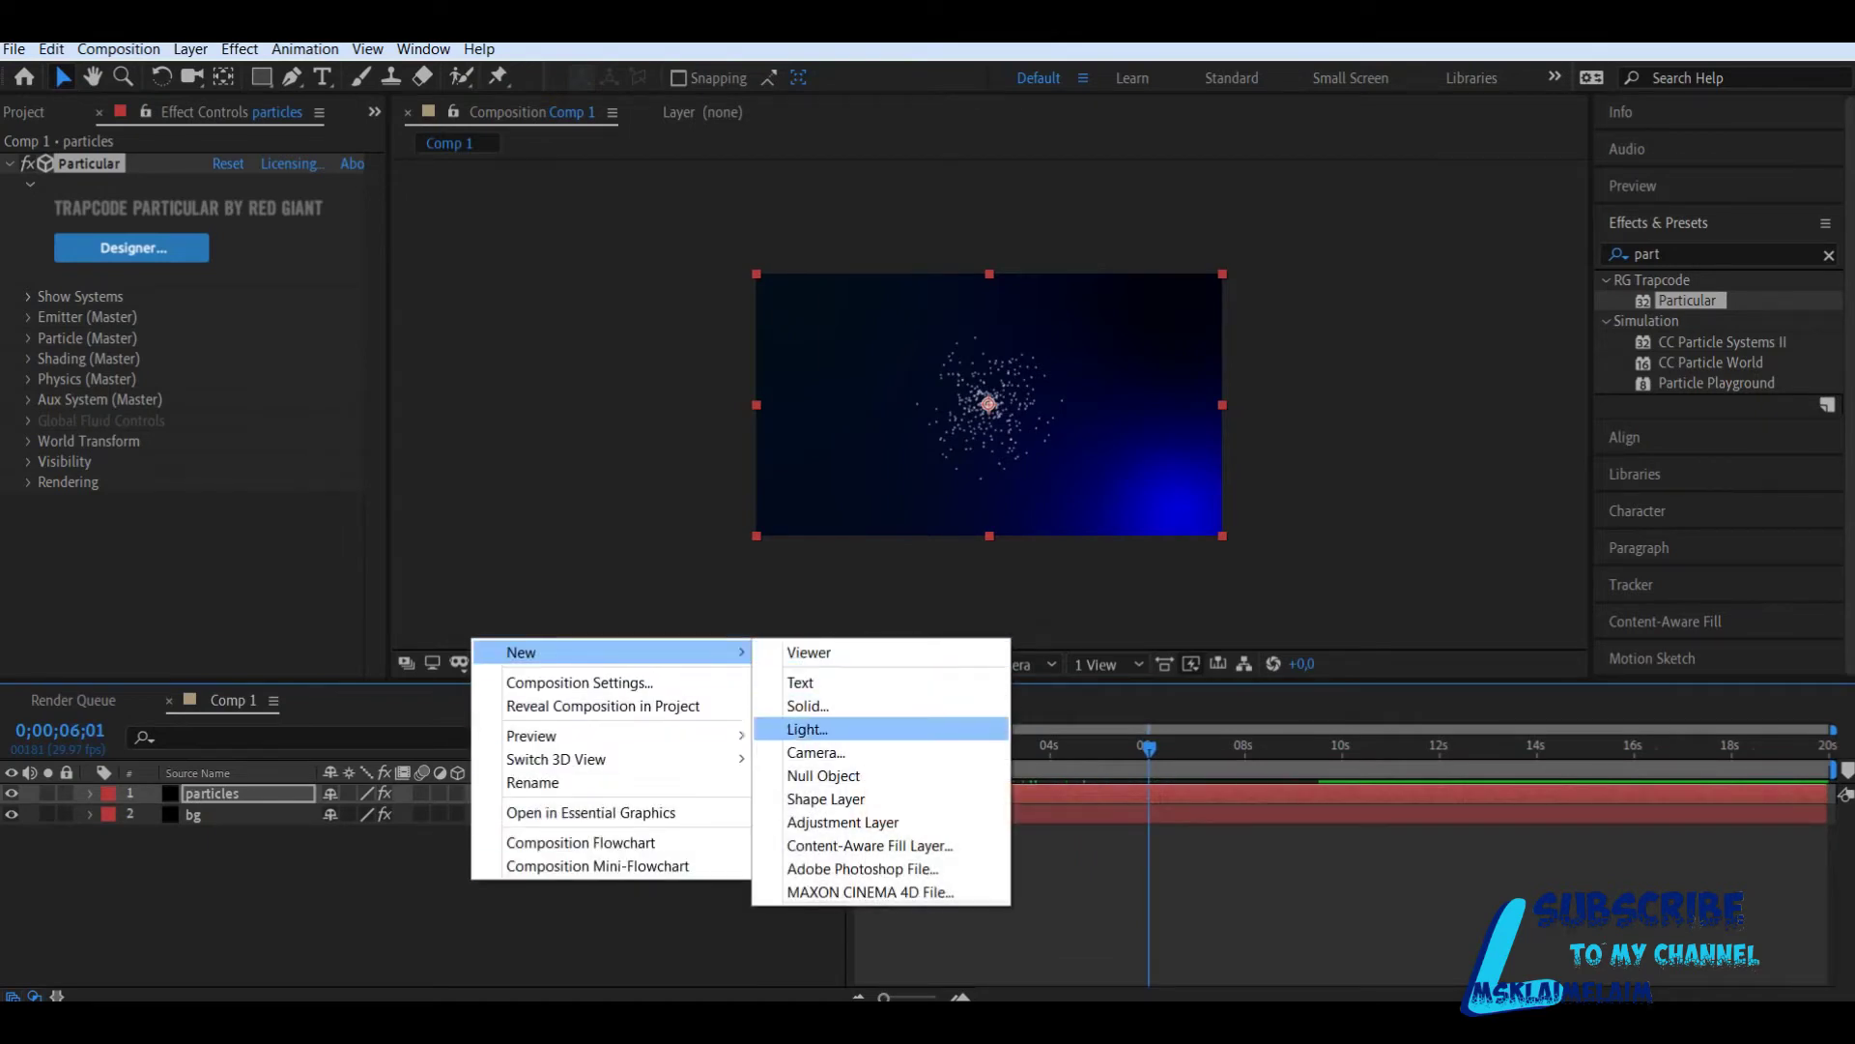
left_click(807, 728)
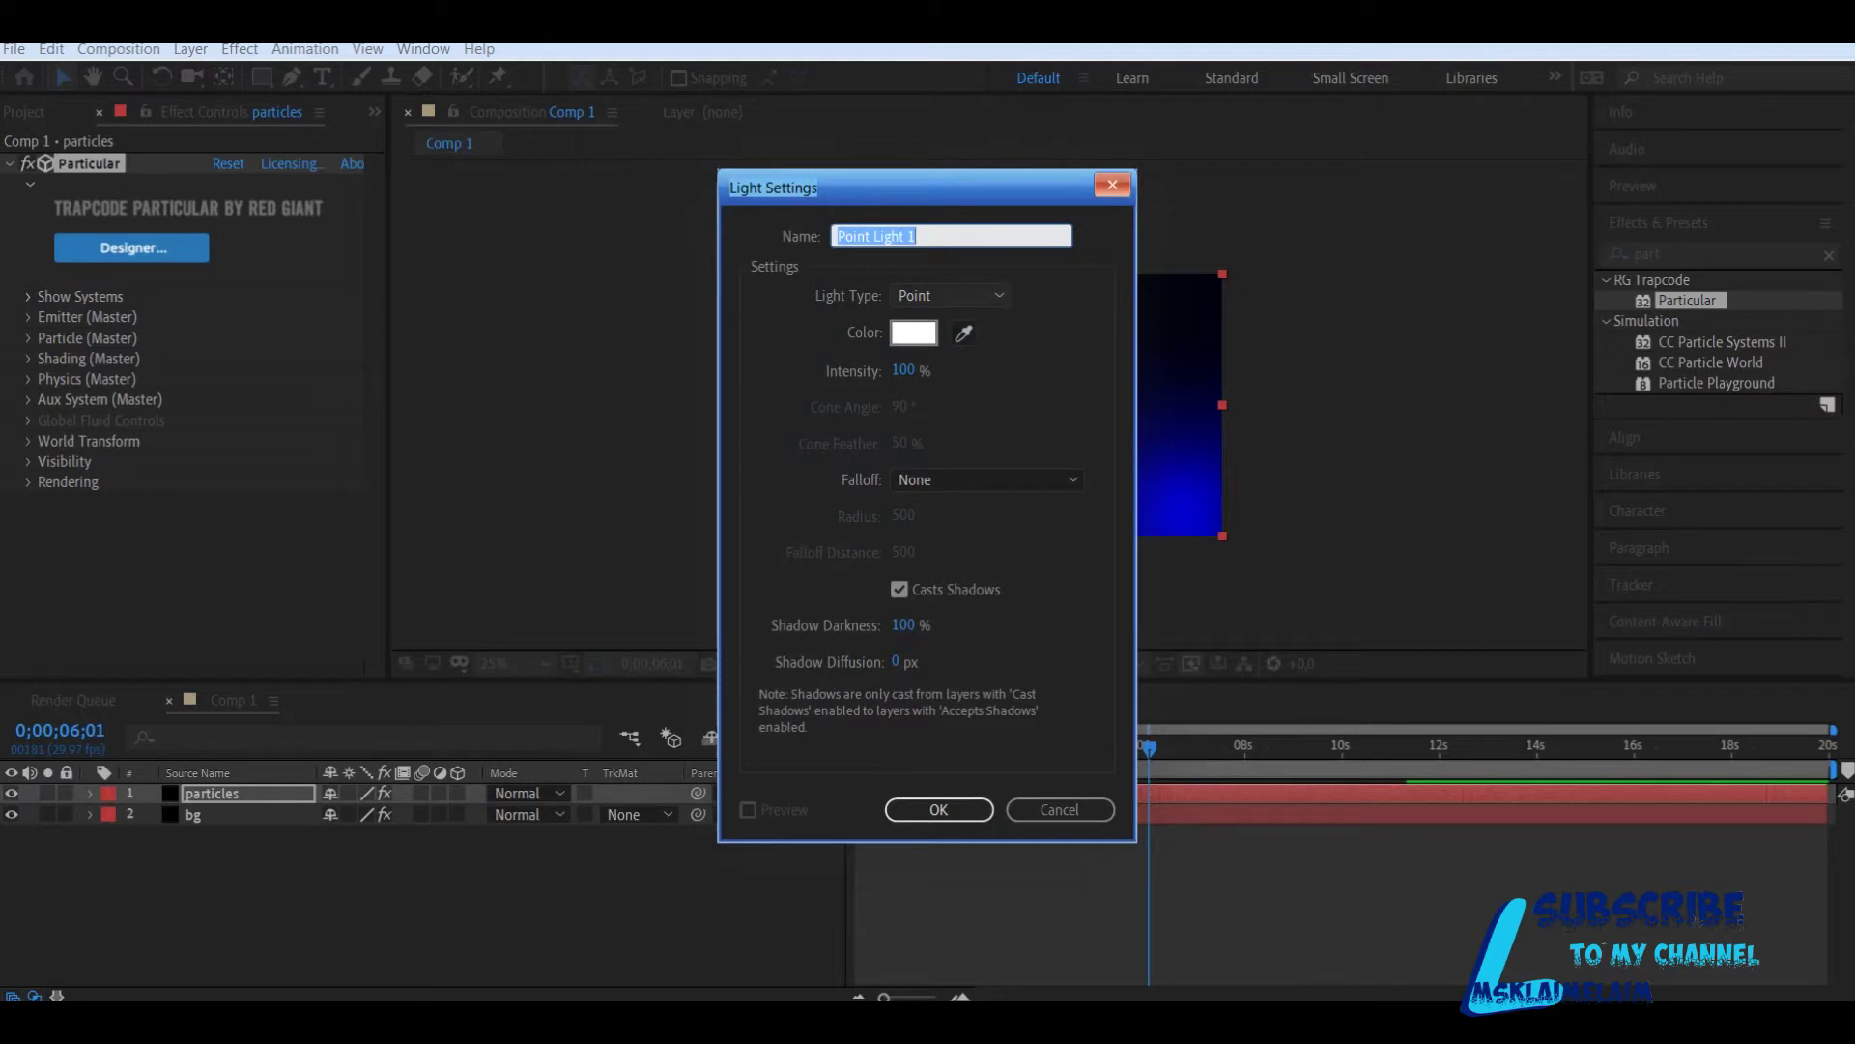
type("Emitter")
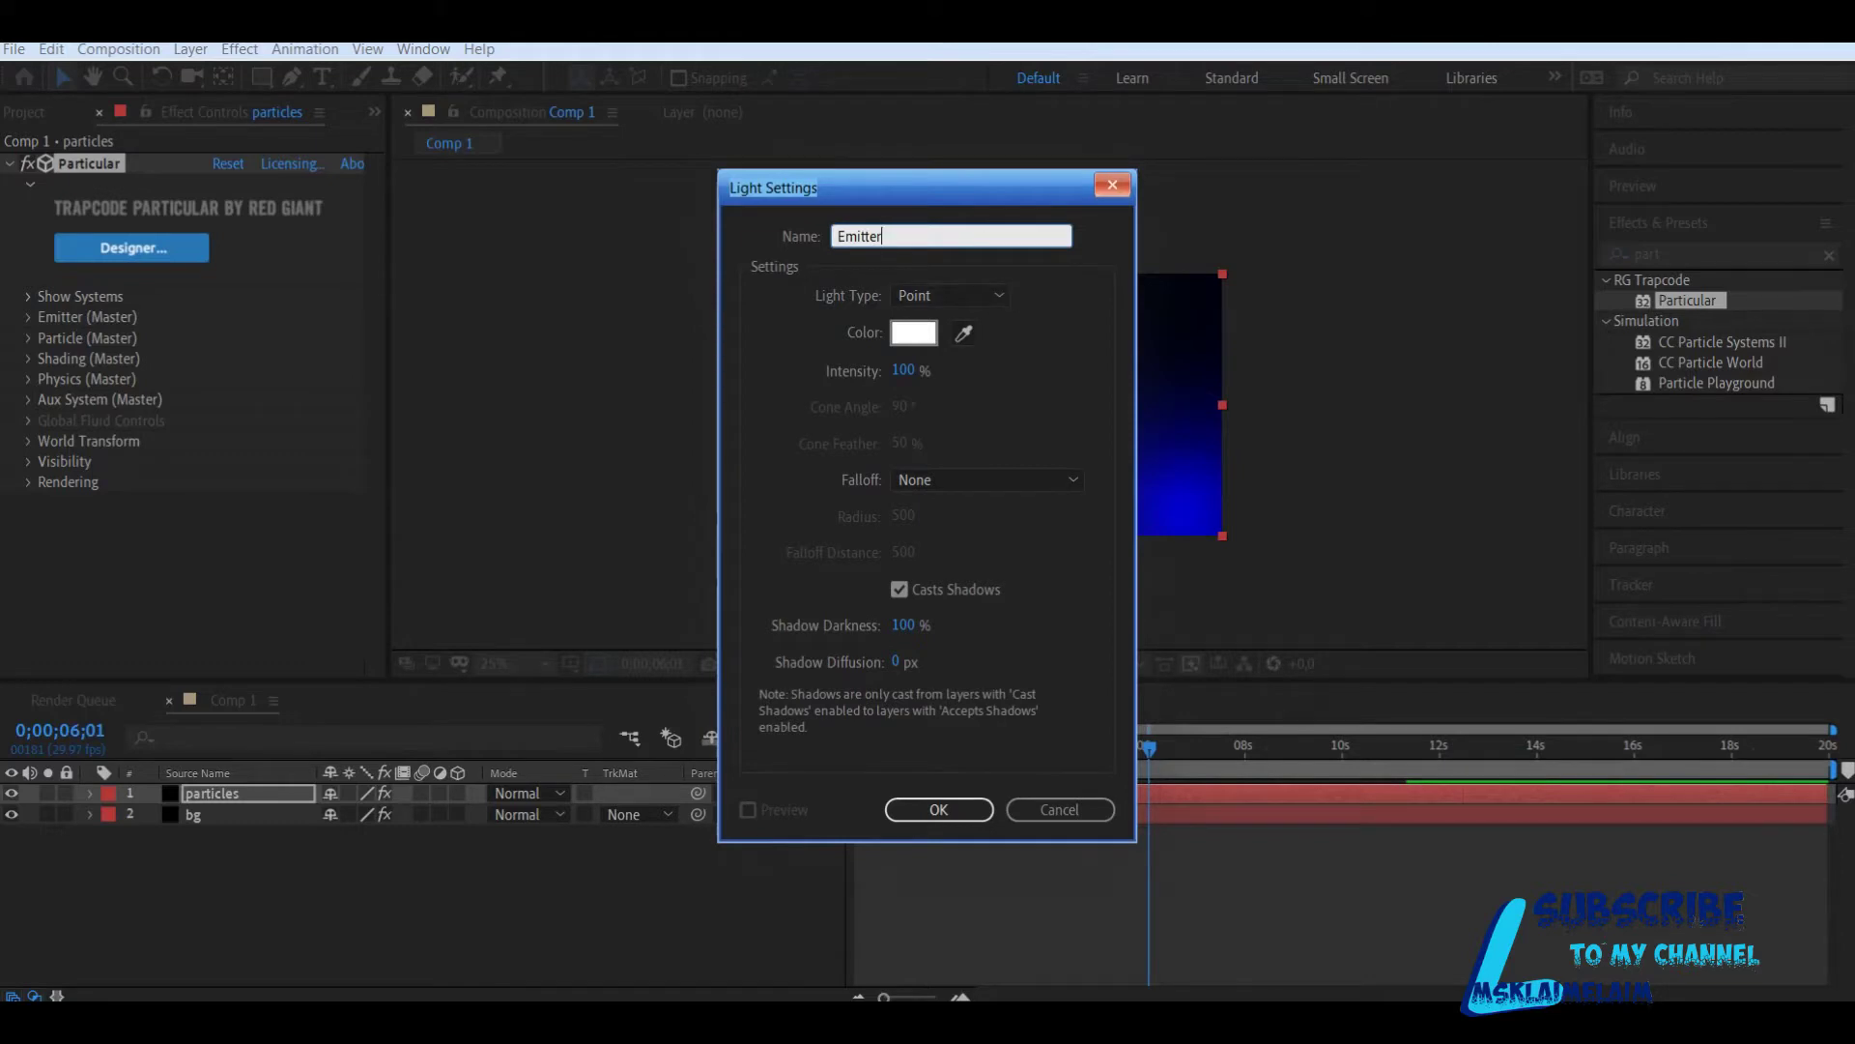
left_click(938, 809)
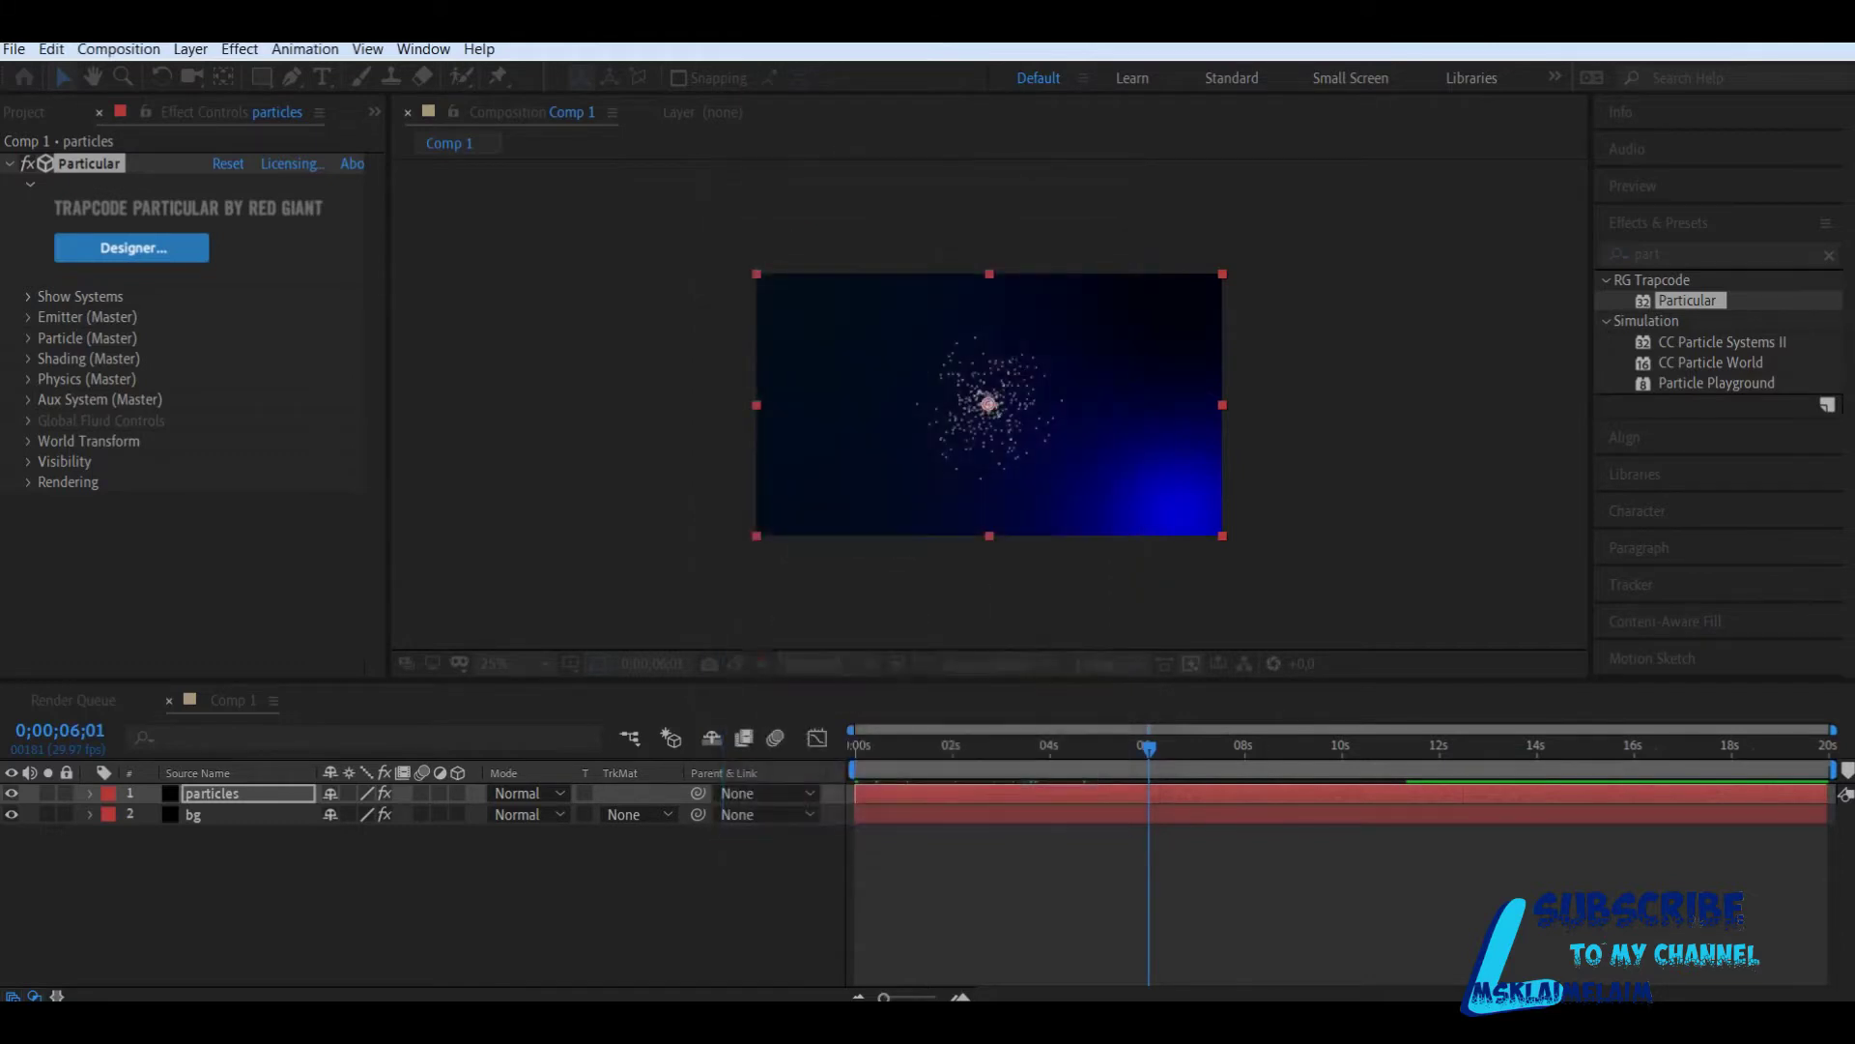
Step: Set the Particular emitter type on the particles layer to Light(s)
left_click(213, 815)
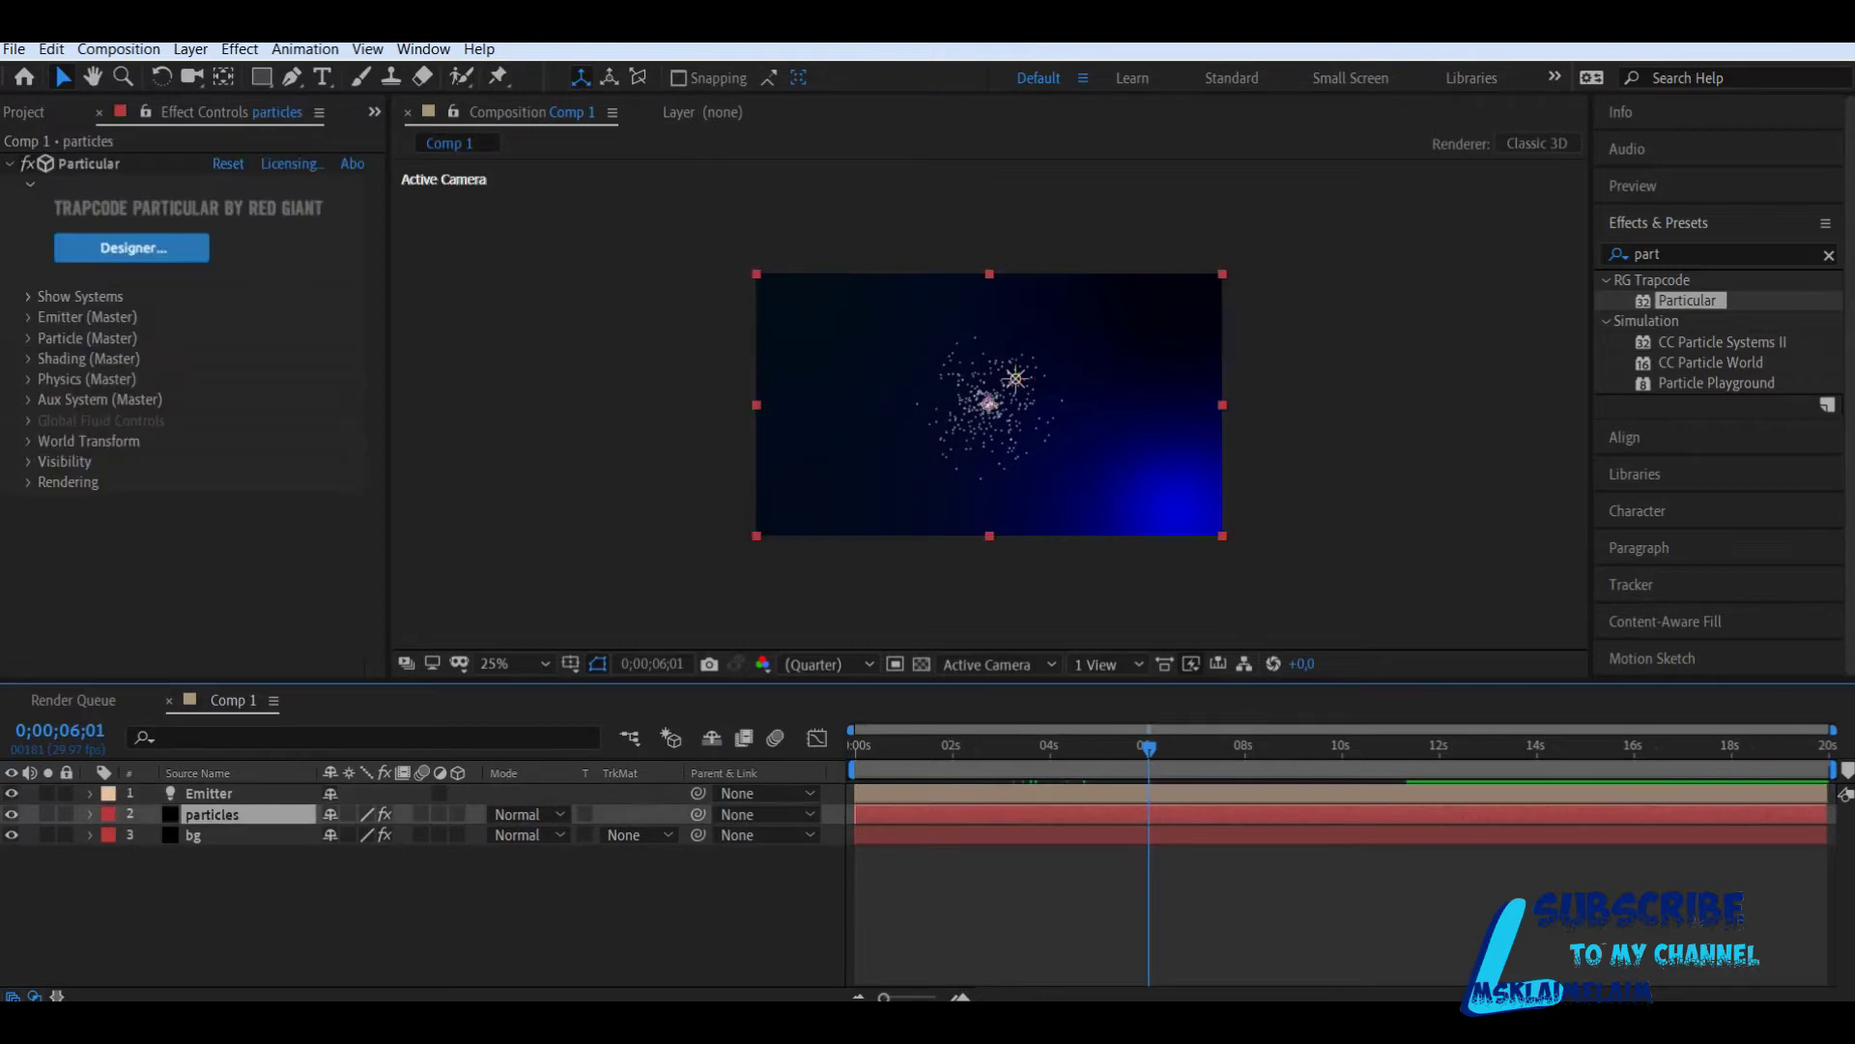
left_click(29, 317)
scroll(285, 410, "down", 2)
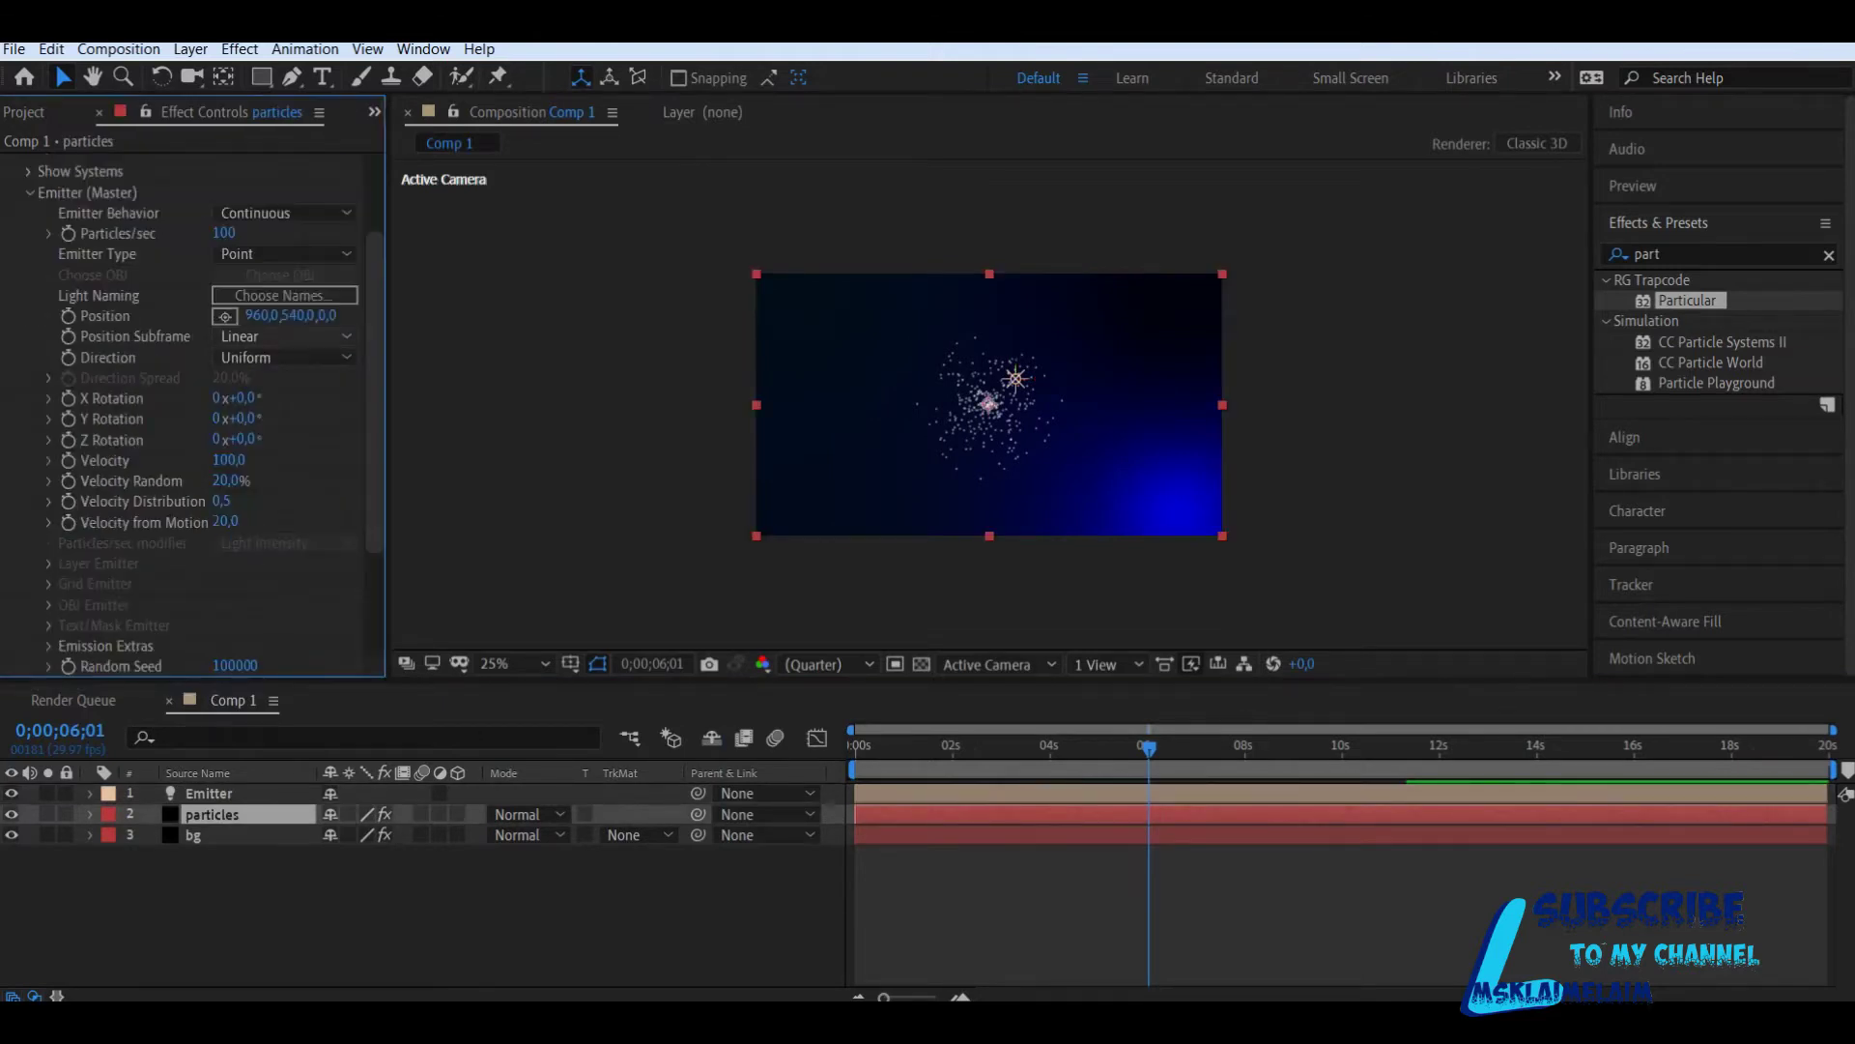
left_click(285, 255)
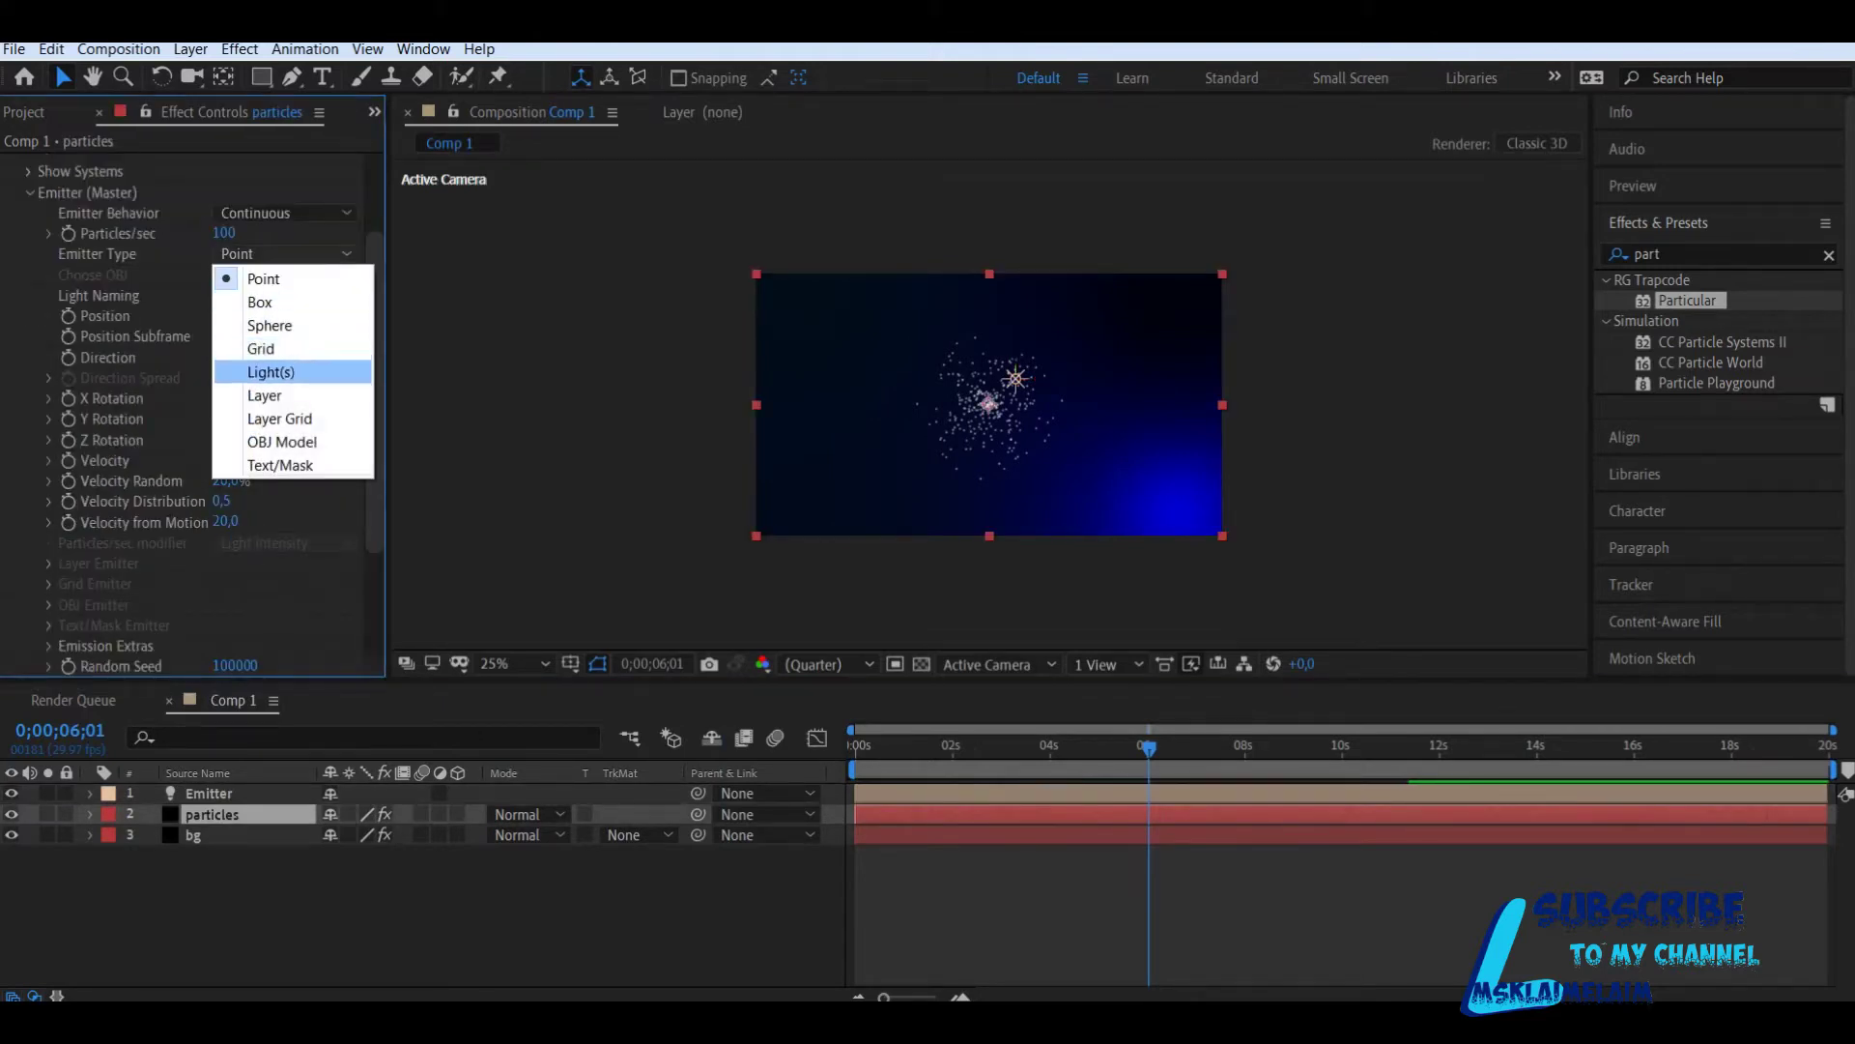
left_click(270, 372)
Step: At the start of the timeline, set the Emitter light's X position to 1800
left_click(210, 794)
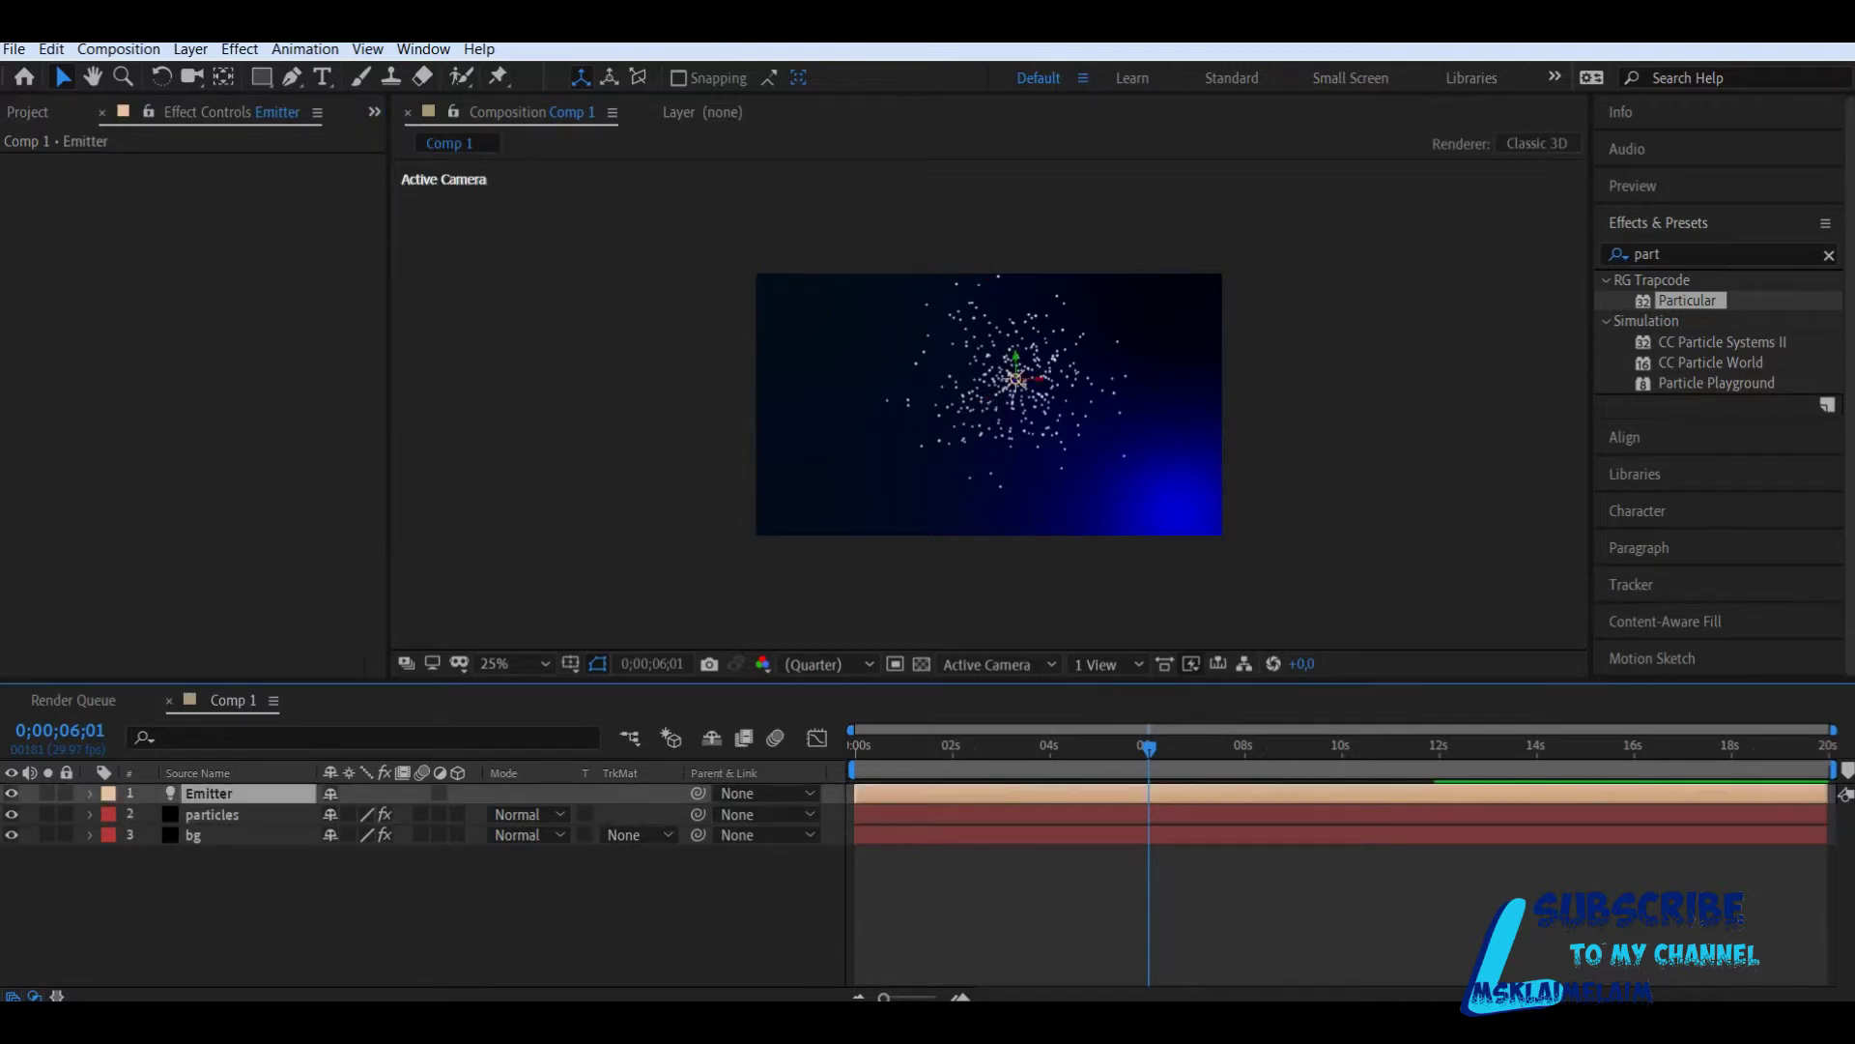
key("p")
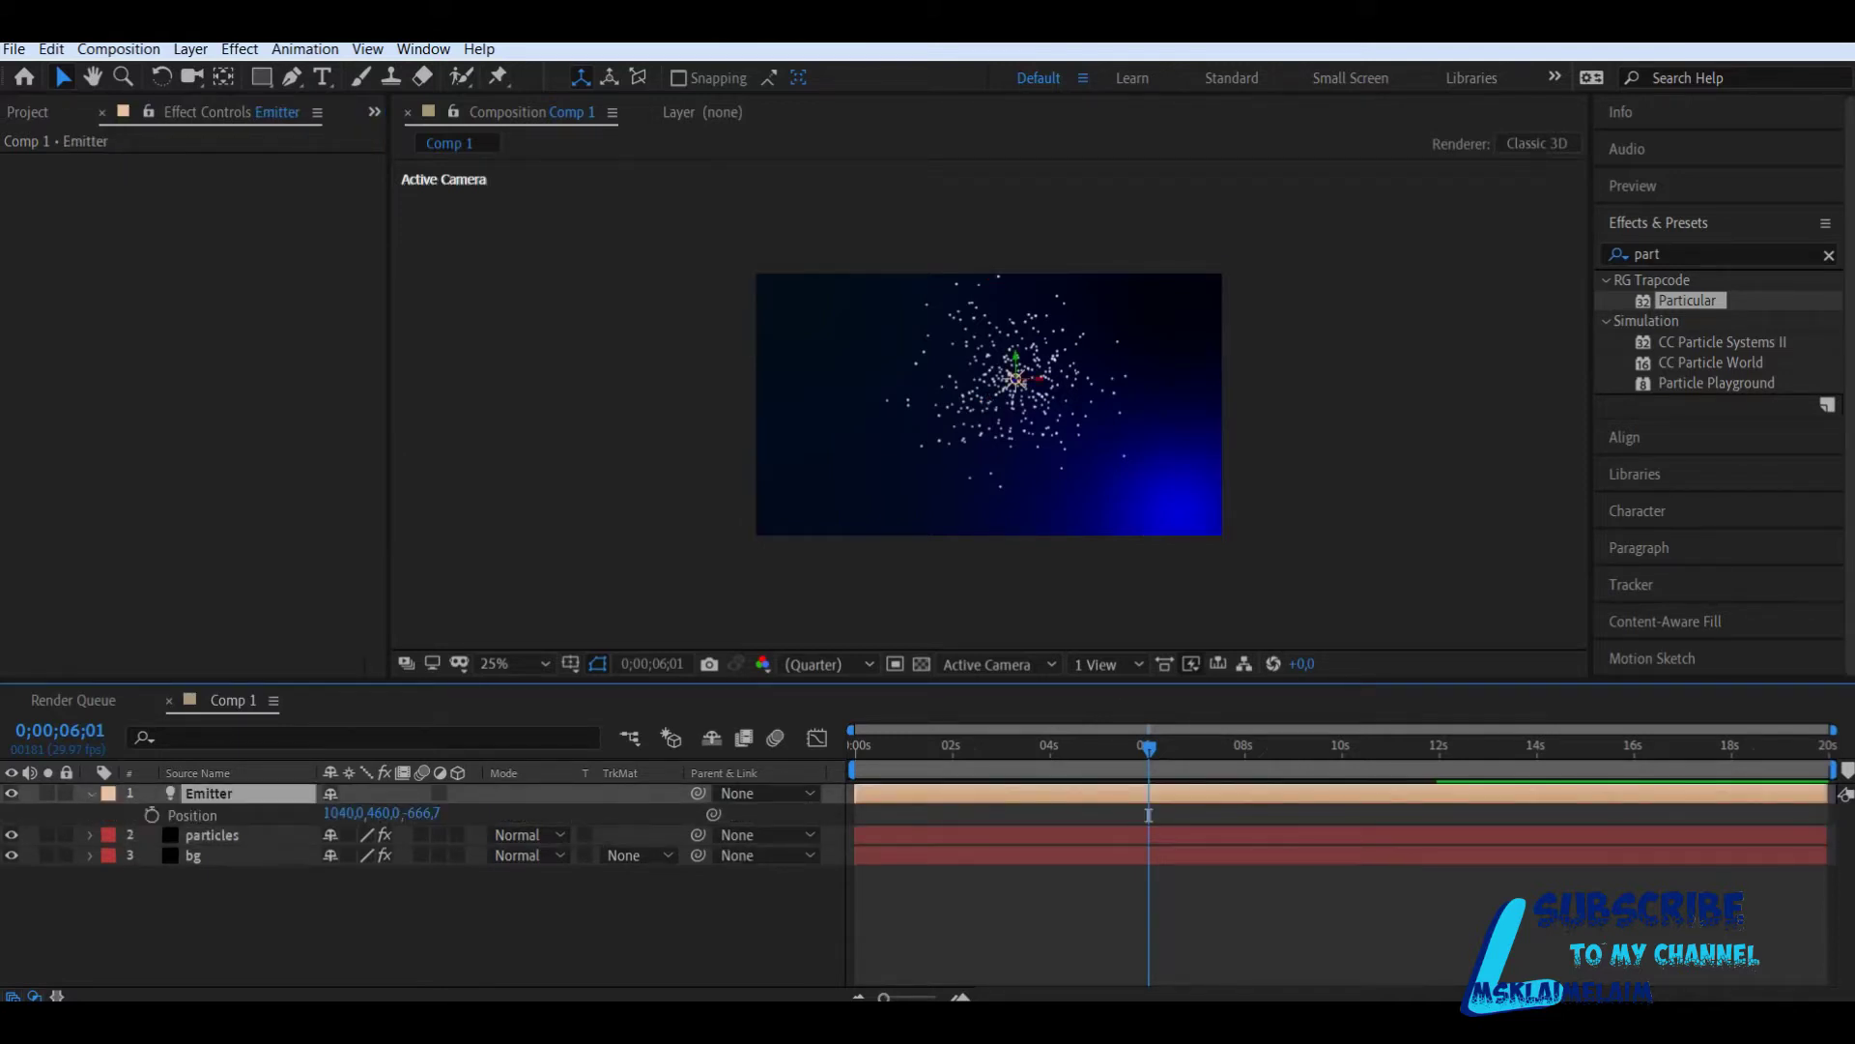
left_click_drag(1150, 815, 856, 815)
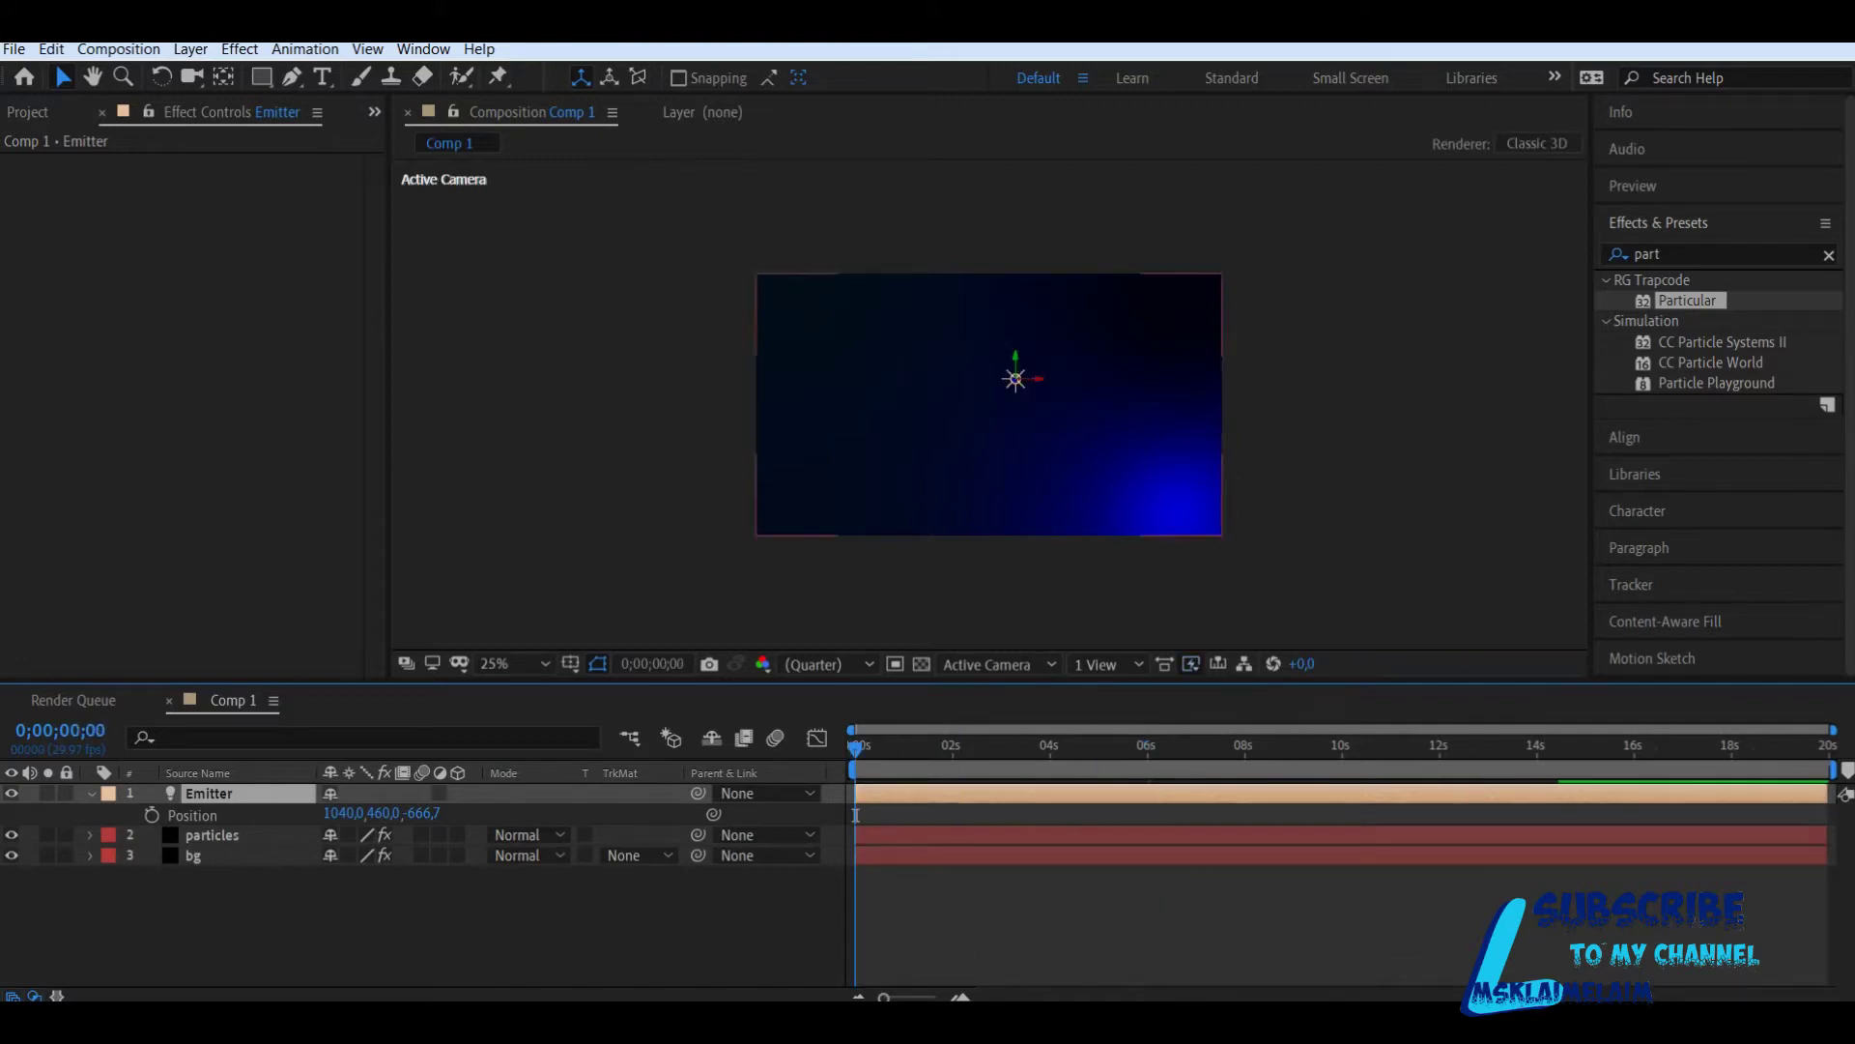
left_click(344, 814)
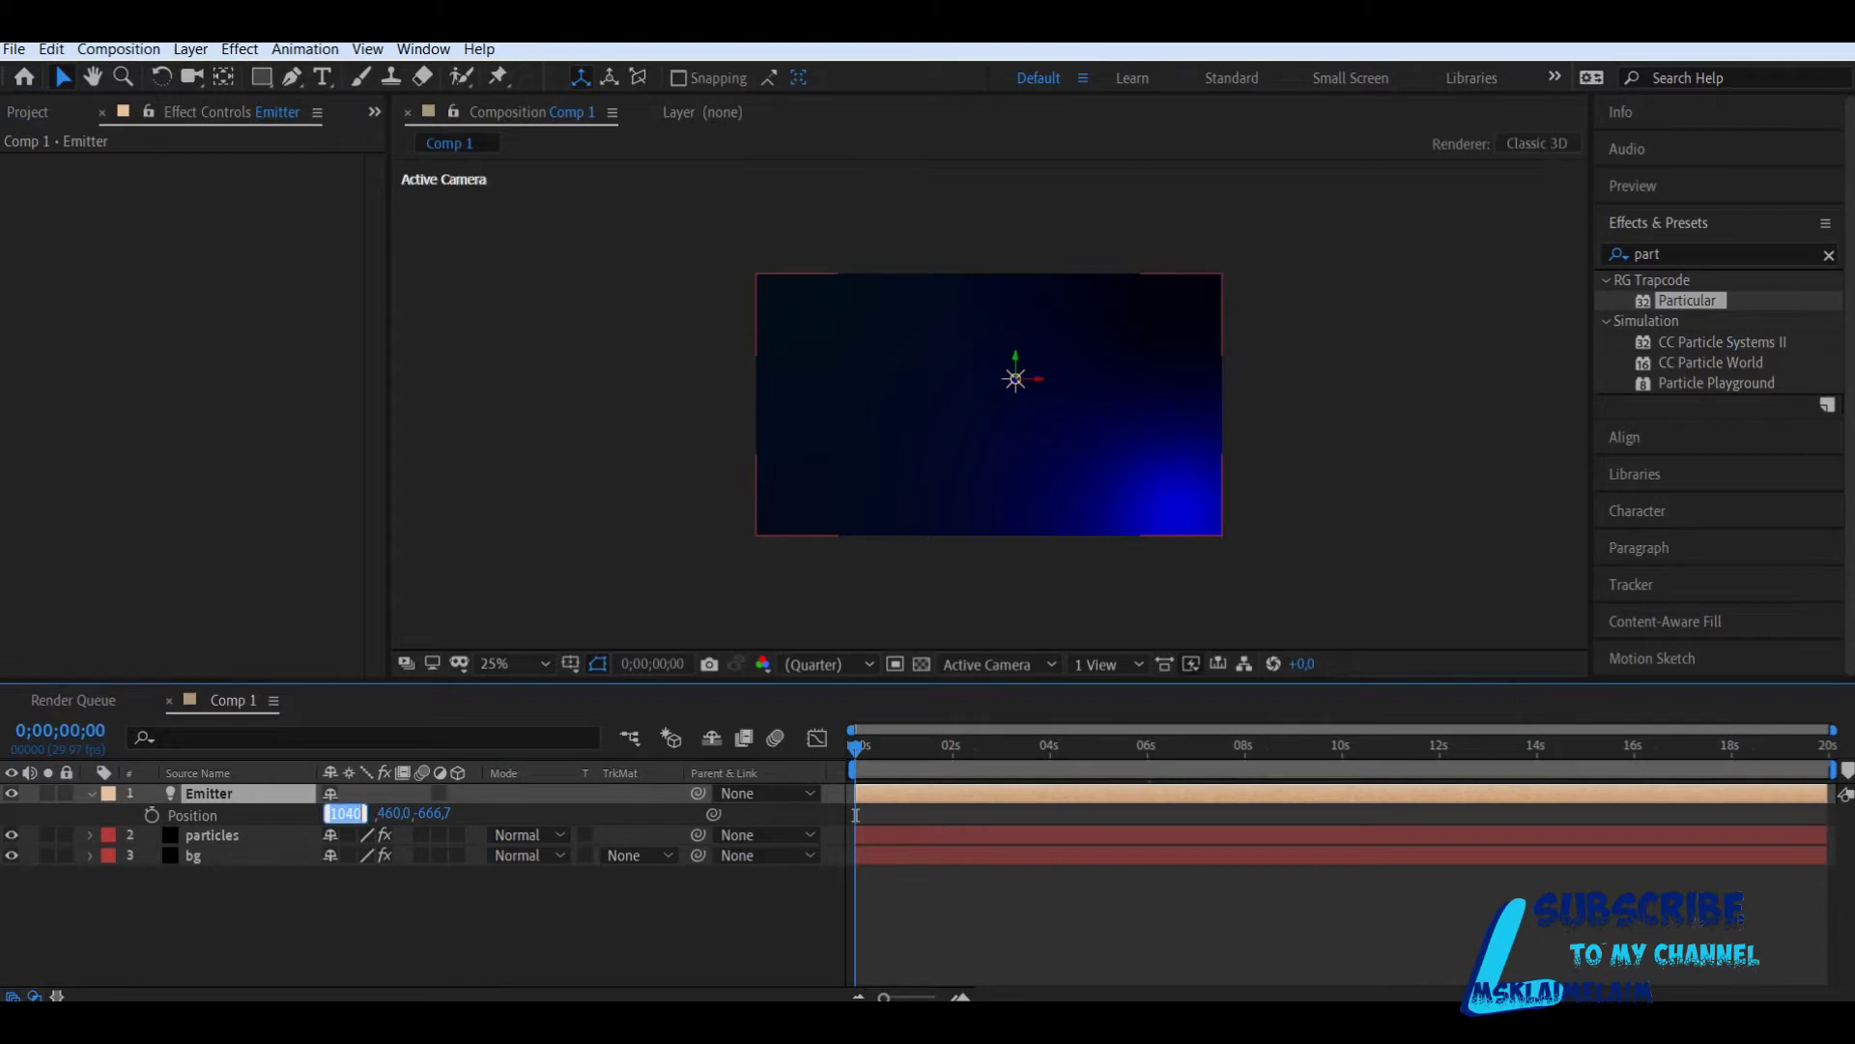
type("1700")
left_click(856, 814)
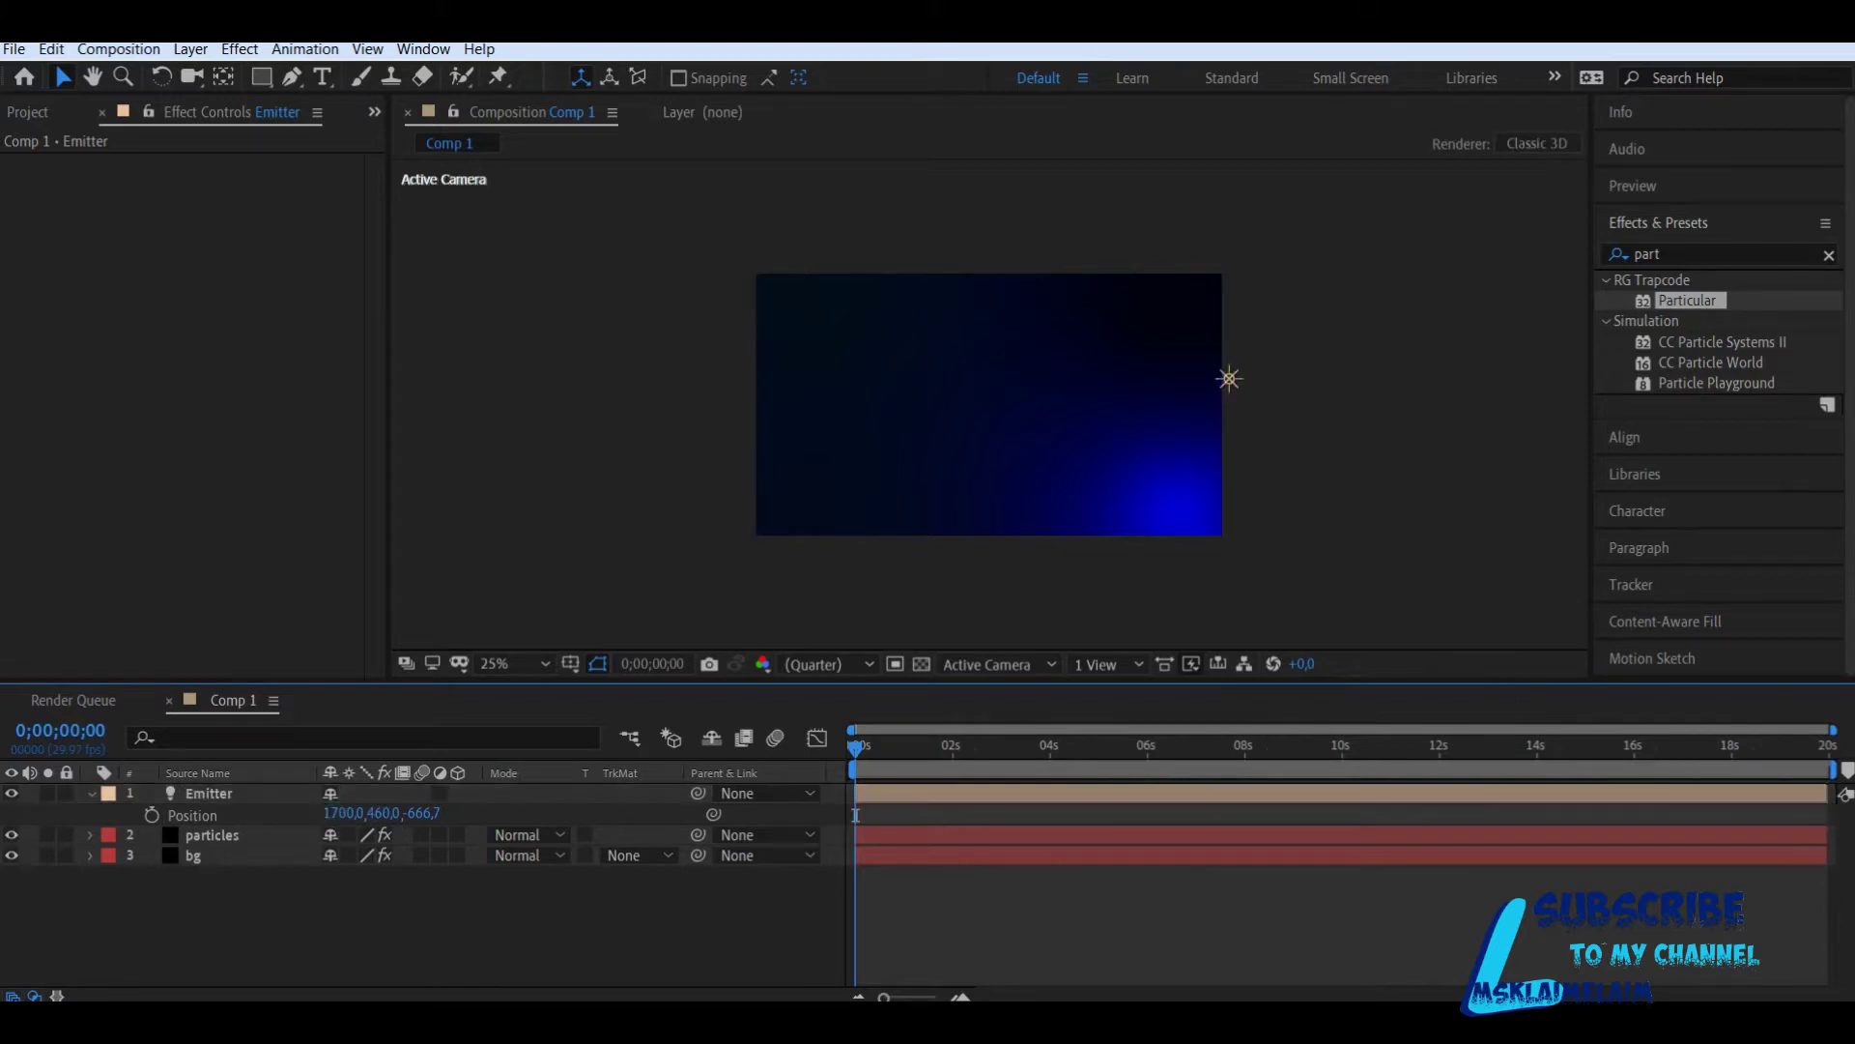
left_click(344, 814)
type("1800")
key("Return")
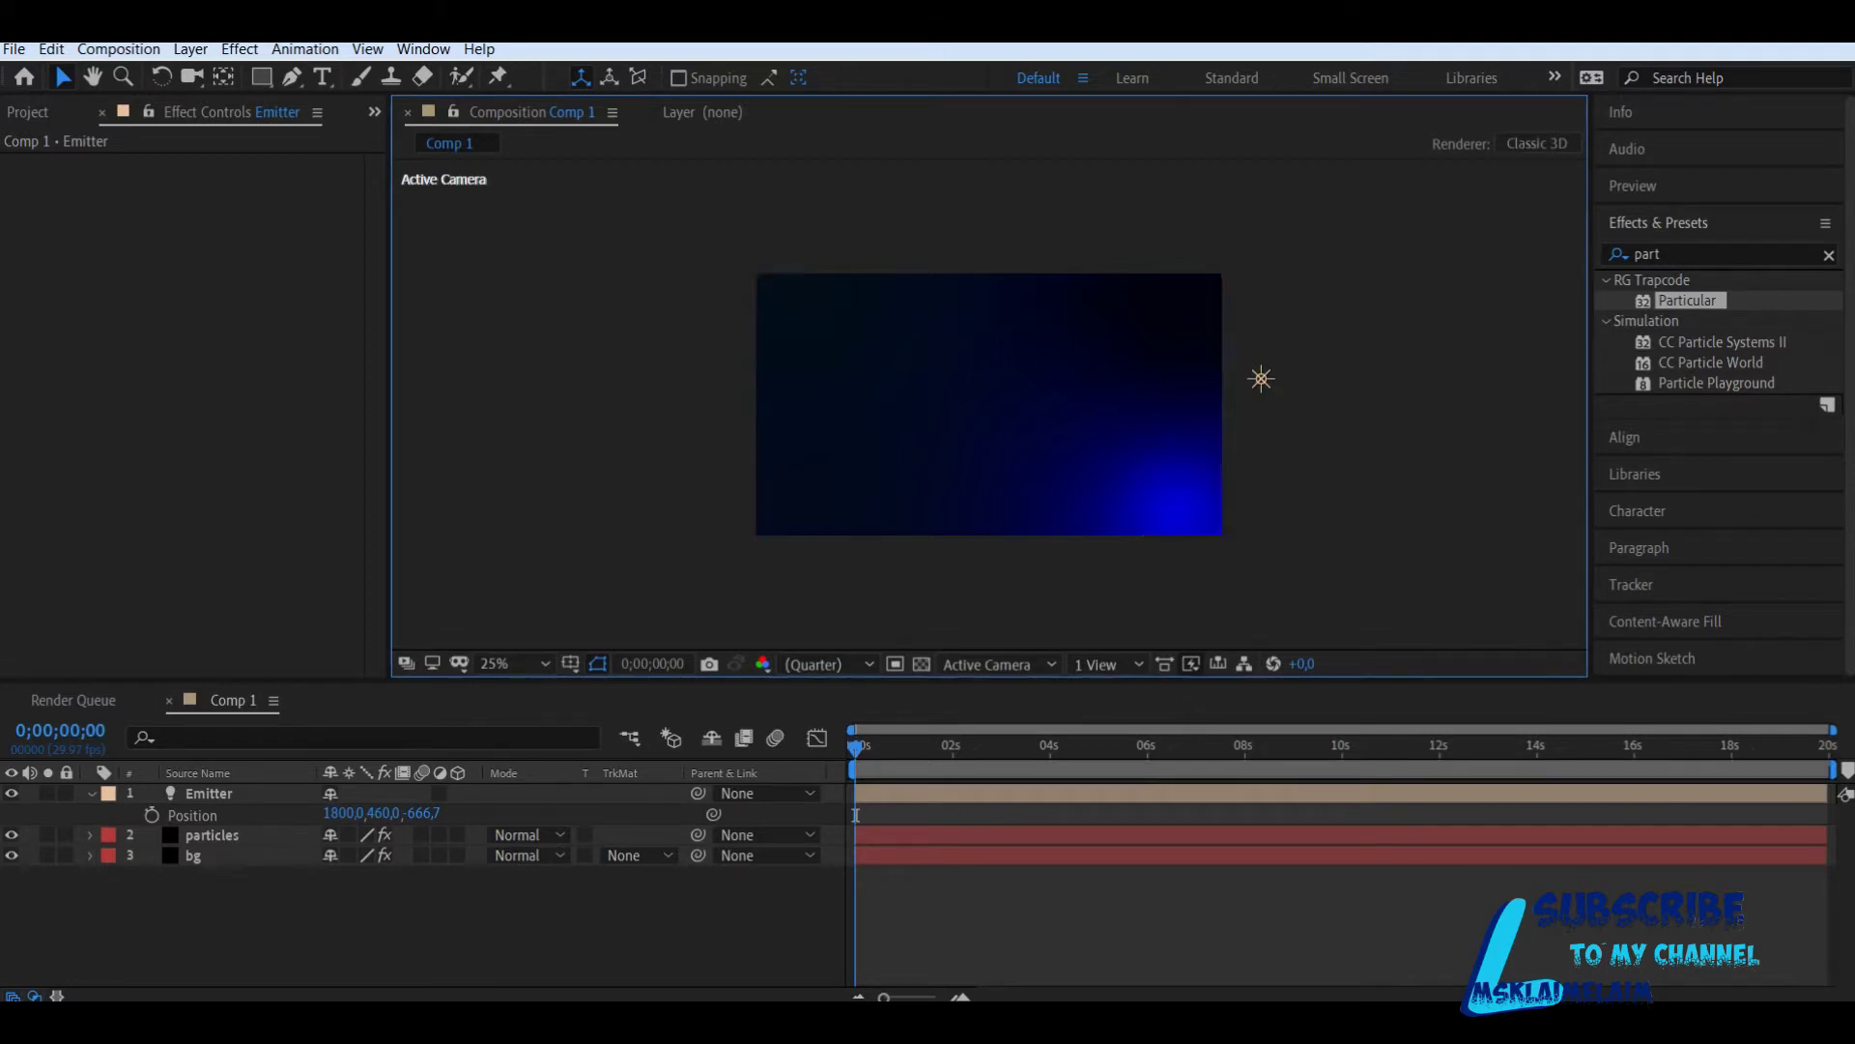
Step: Lower the Emitter light to a Y position of about 589 and add its first position keyframe at 0 seconds
left_click(1261, 379)
left_click_drag(1261, 357, 1261, 410)
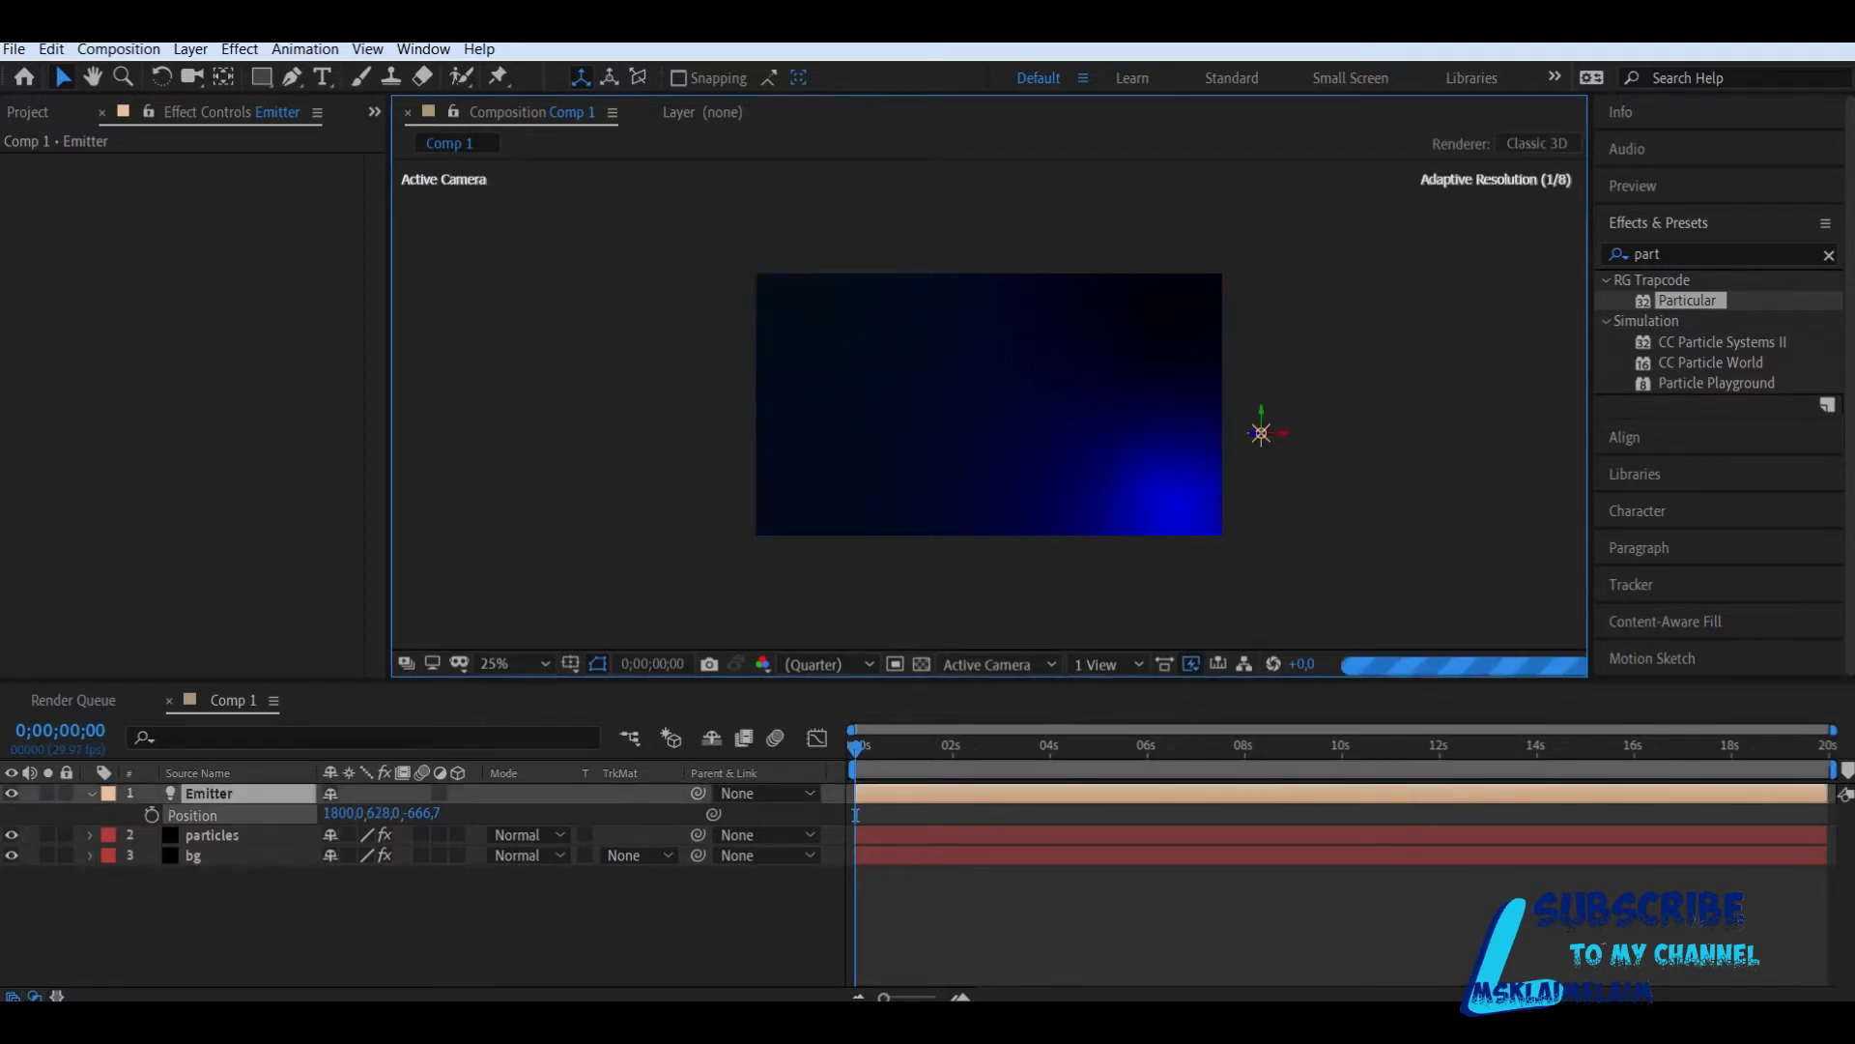
left_click_drag(437, 813, 428, 813)
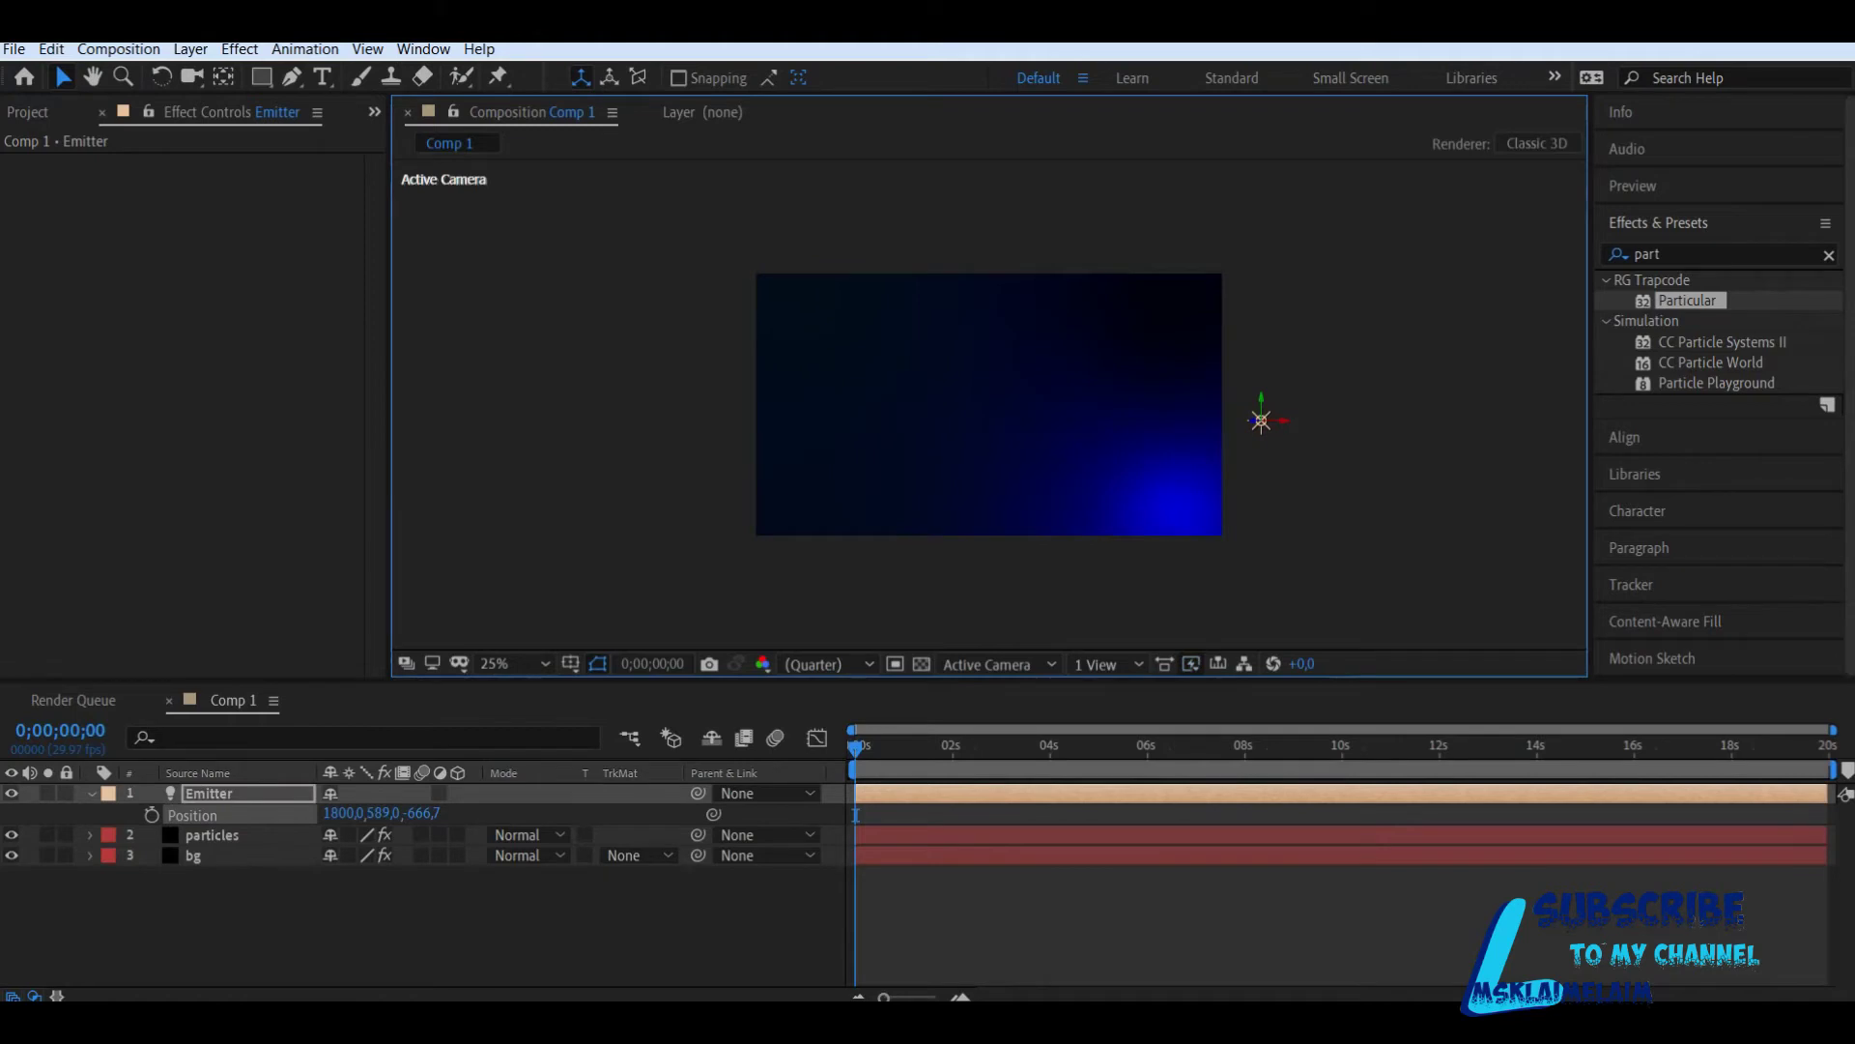
left_click(152, 815)
Step: At 0;00;04;03, keyframe the Emitter light's position at X 640 and Y 385
left_click_drag(856, 749, 1343, 749)
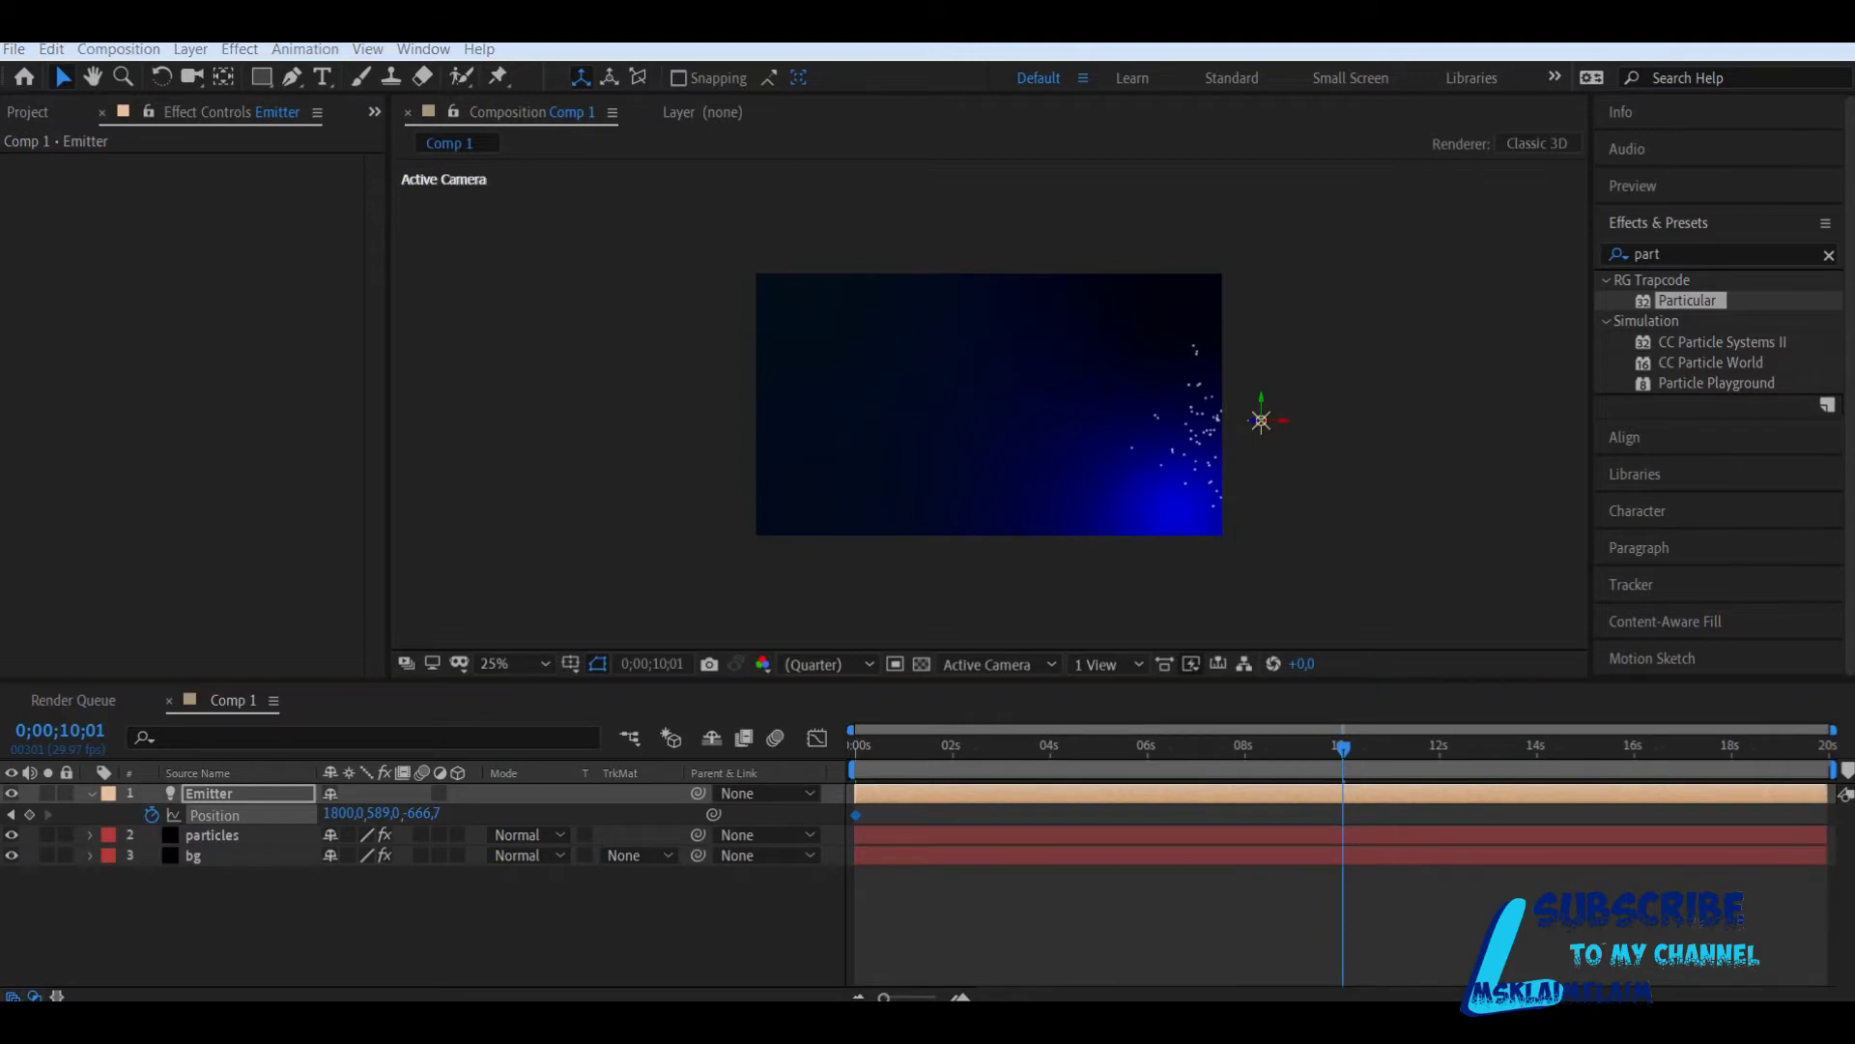
left_click_drag(1344, 746, 1053, 746)
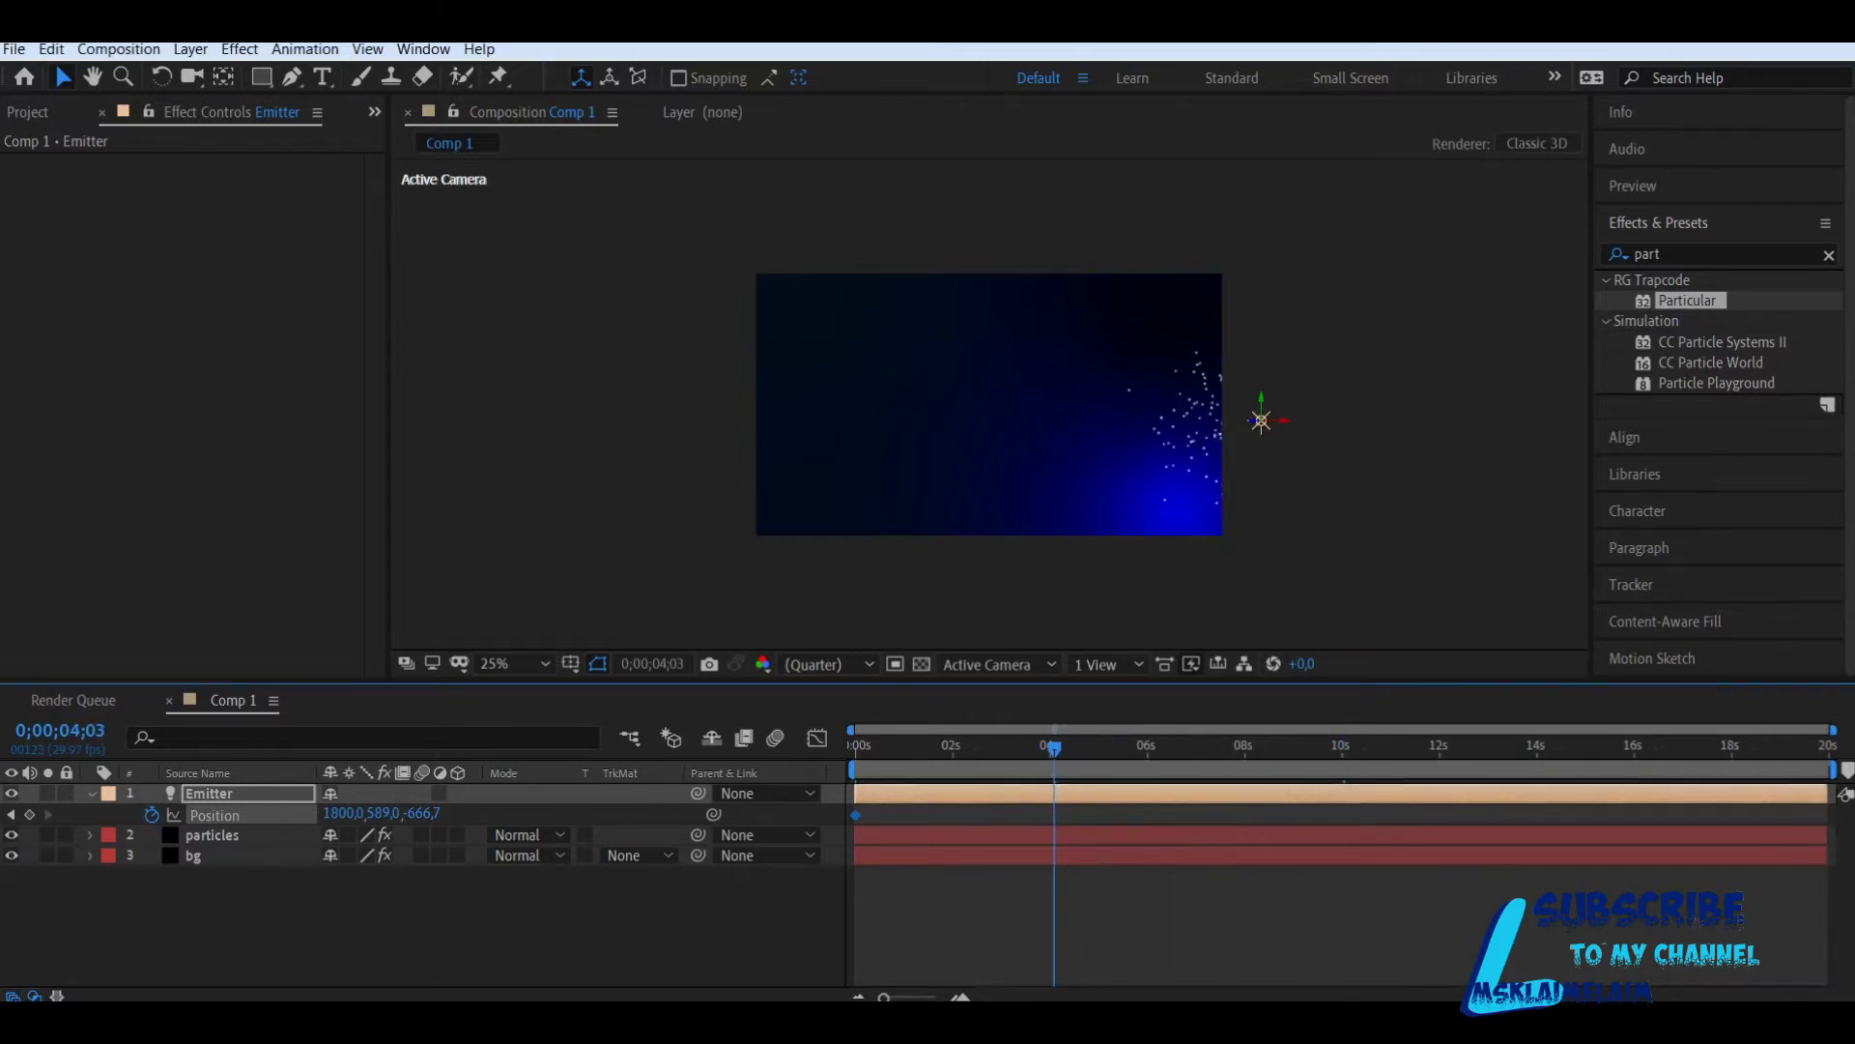
left_click(344, 814)
type("640")
key("Tab")
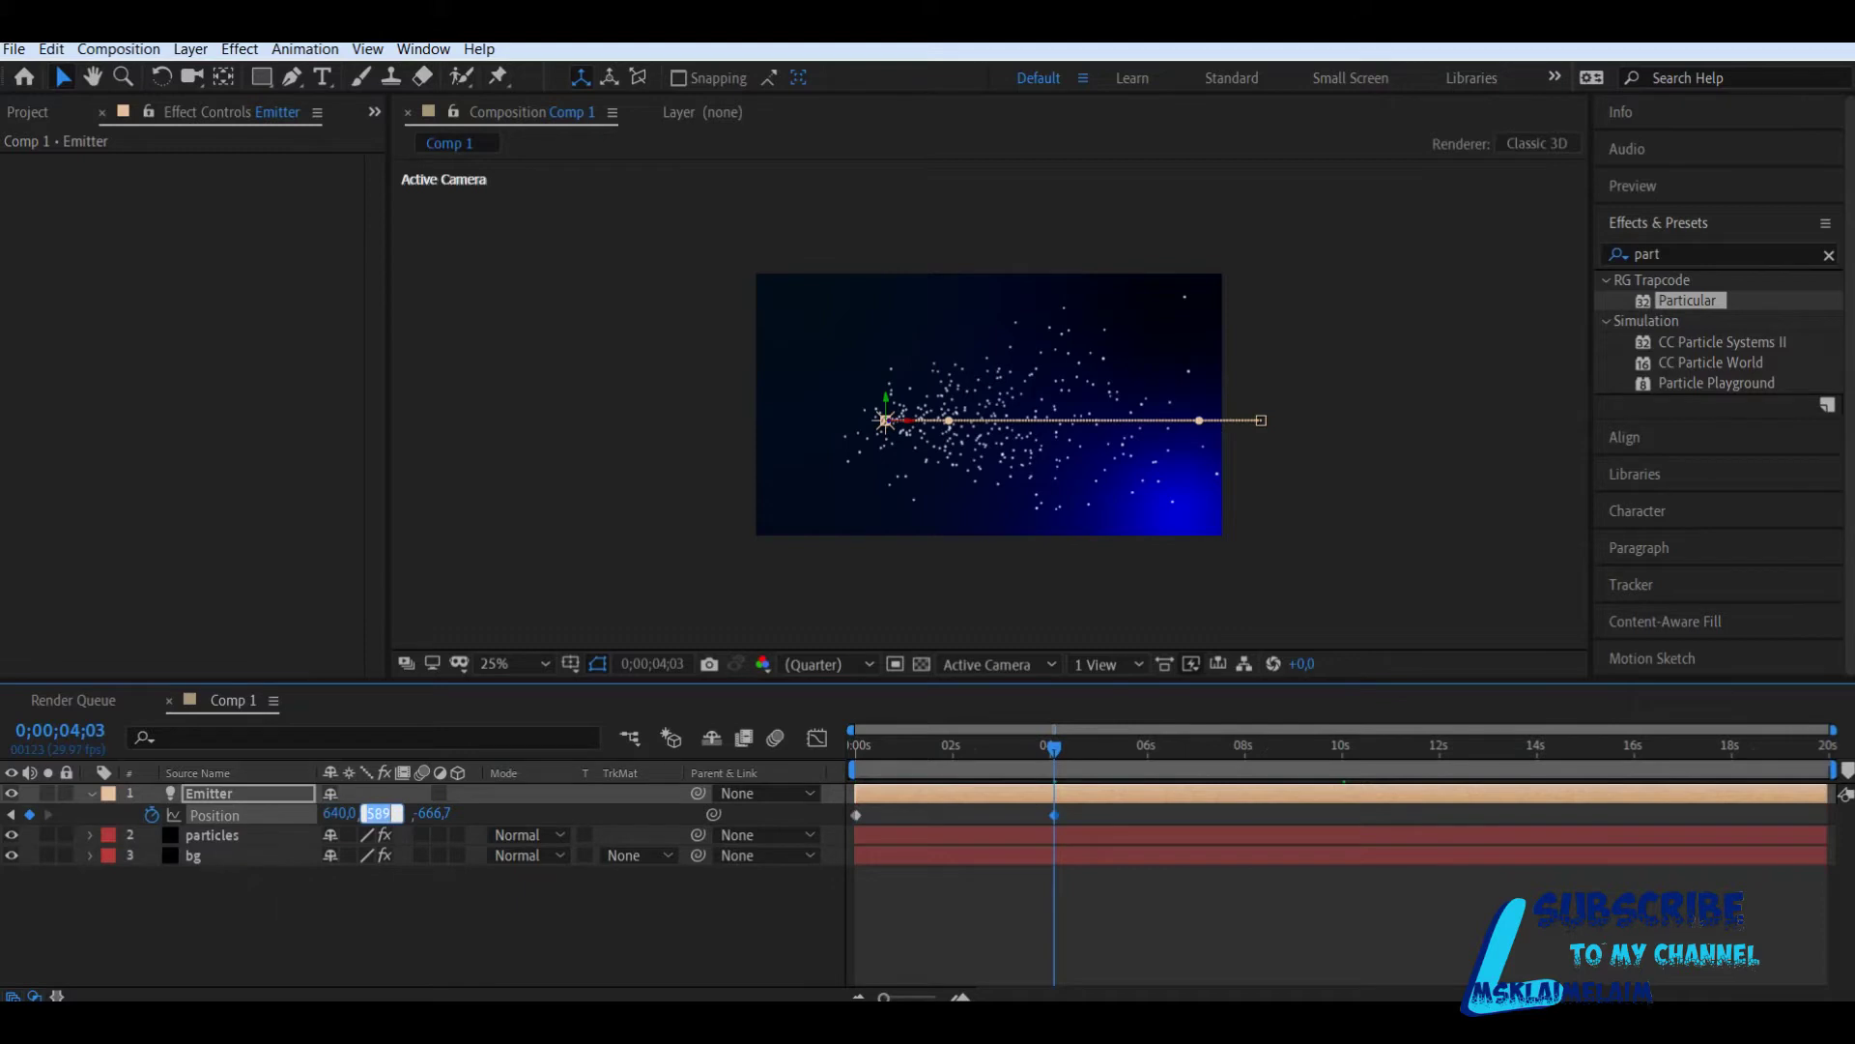
type("385")
key("Return")
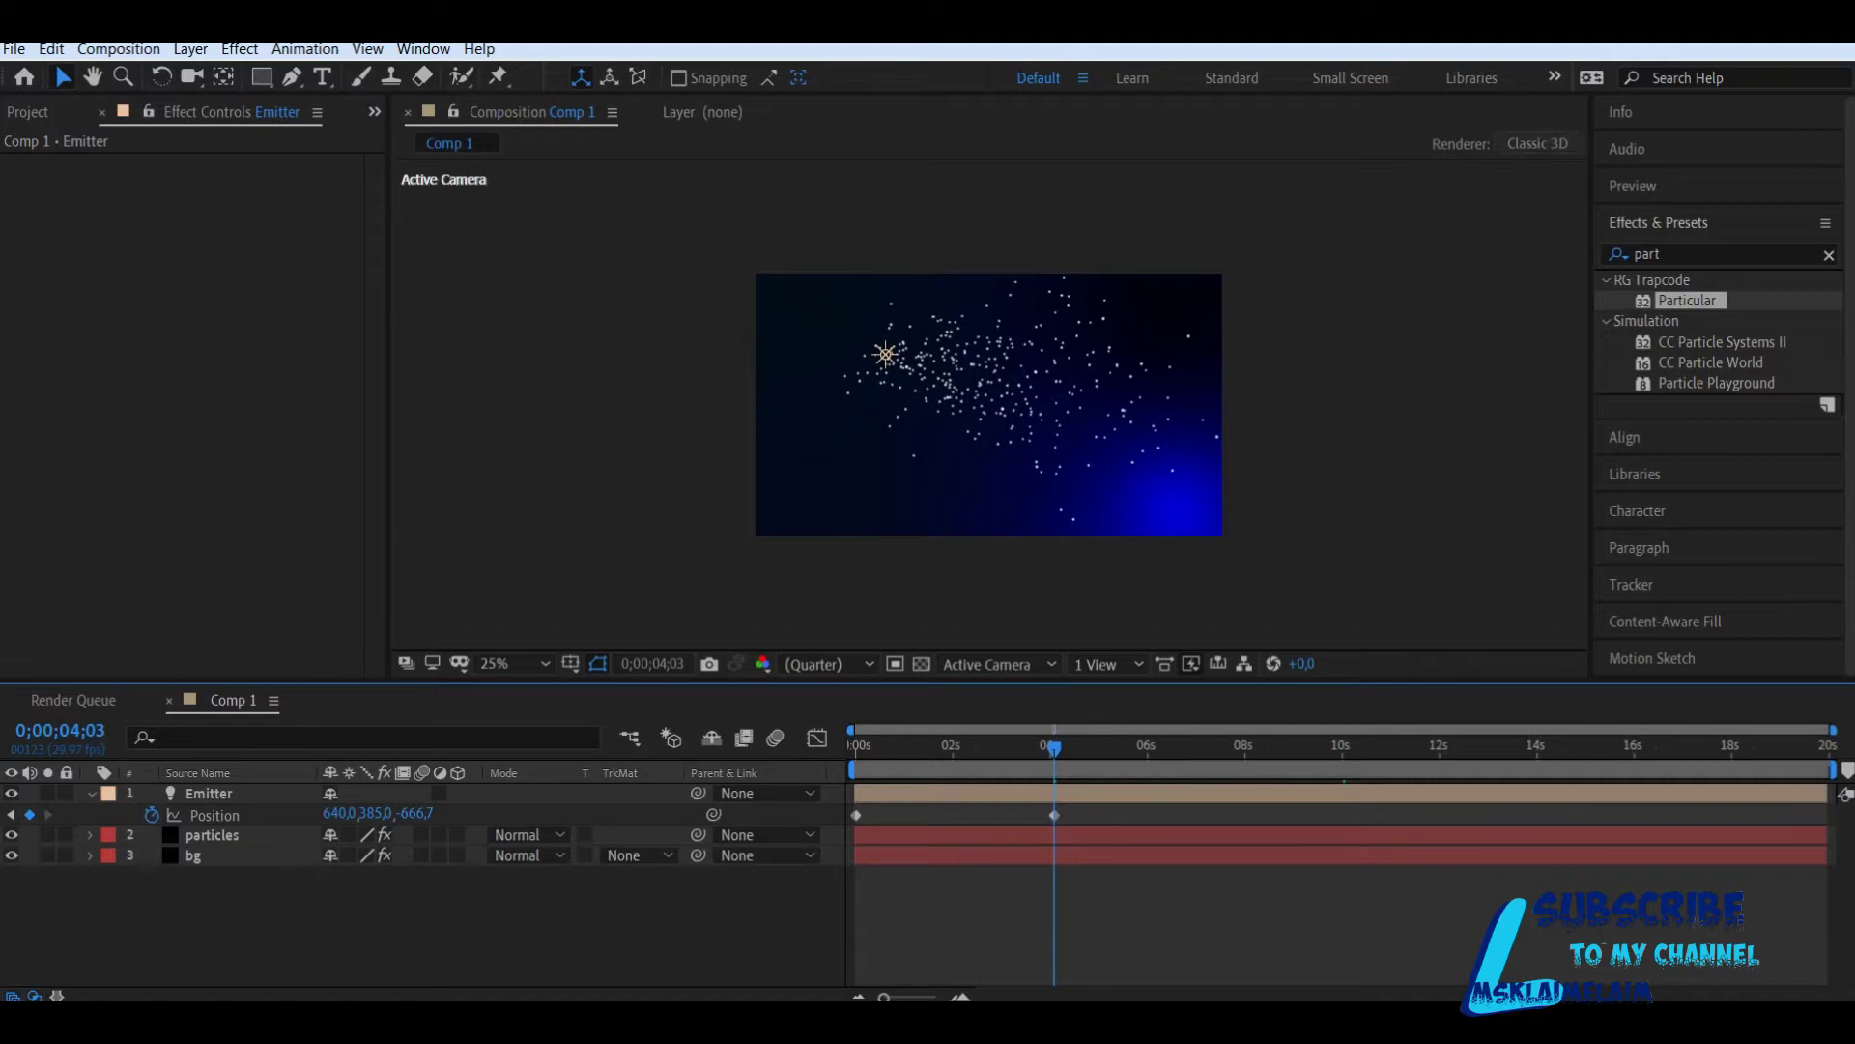
Step: Bend the Emitter light's motion path into a downward-sagging curve by pulling both keyframes' handles below the path
right_click(214, 815)
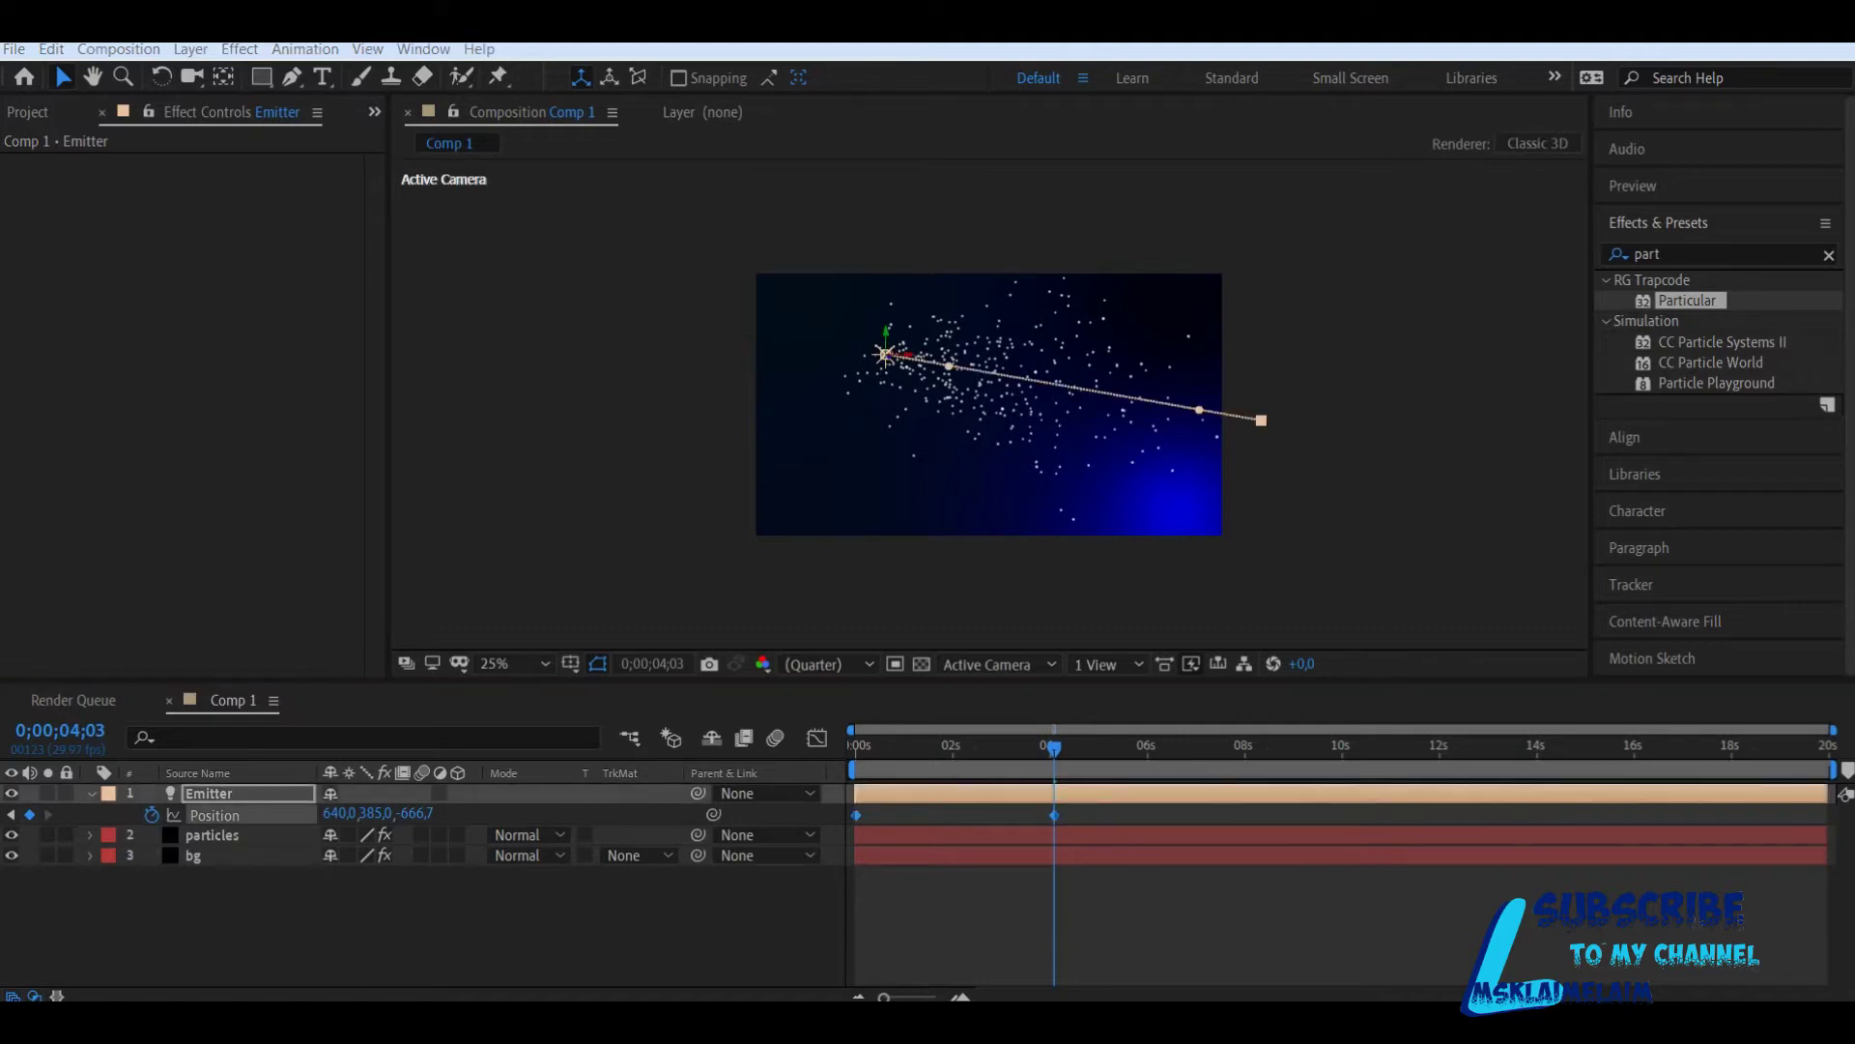
left_click(885, 355)
left_click_drag(950, 366, 941, 426)
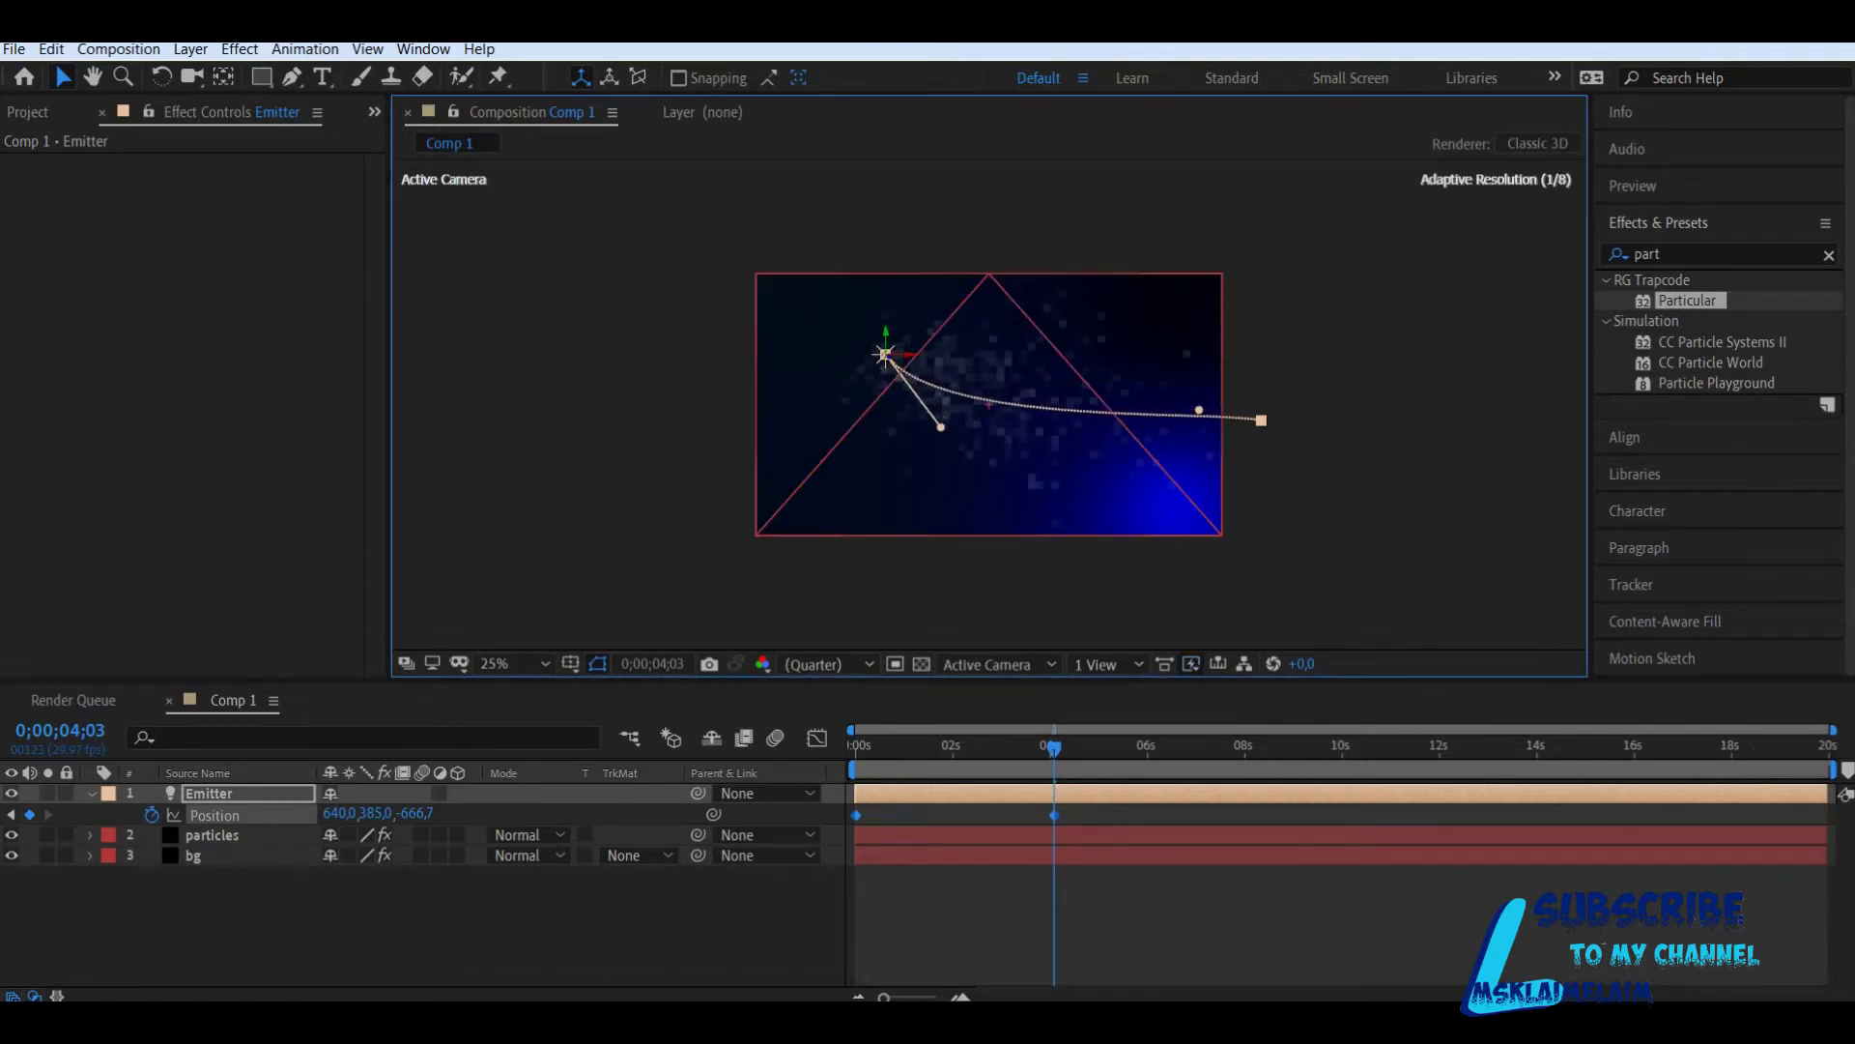
left_click_drag(1199, 409, 1258, 505)
left_click_drag(942, 428, 850, 425)
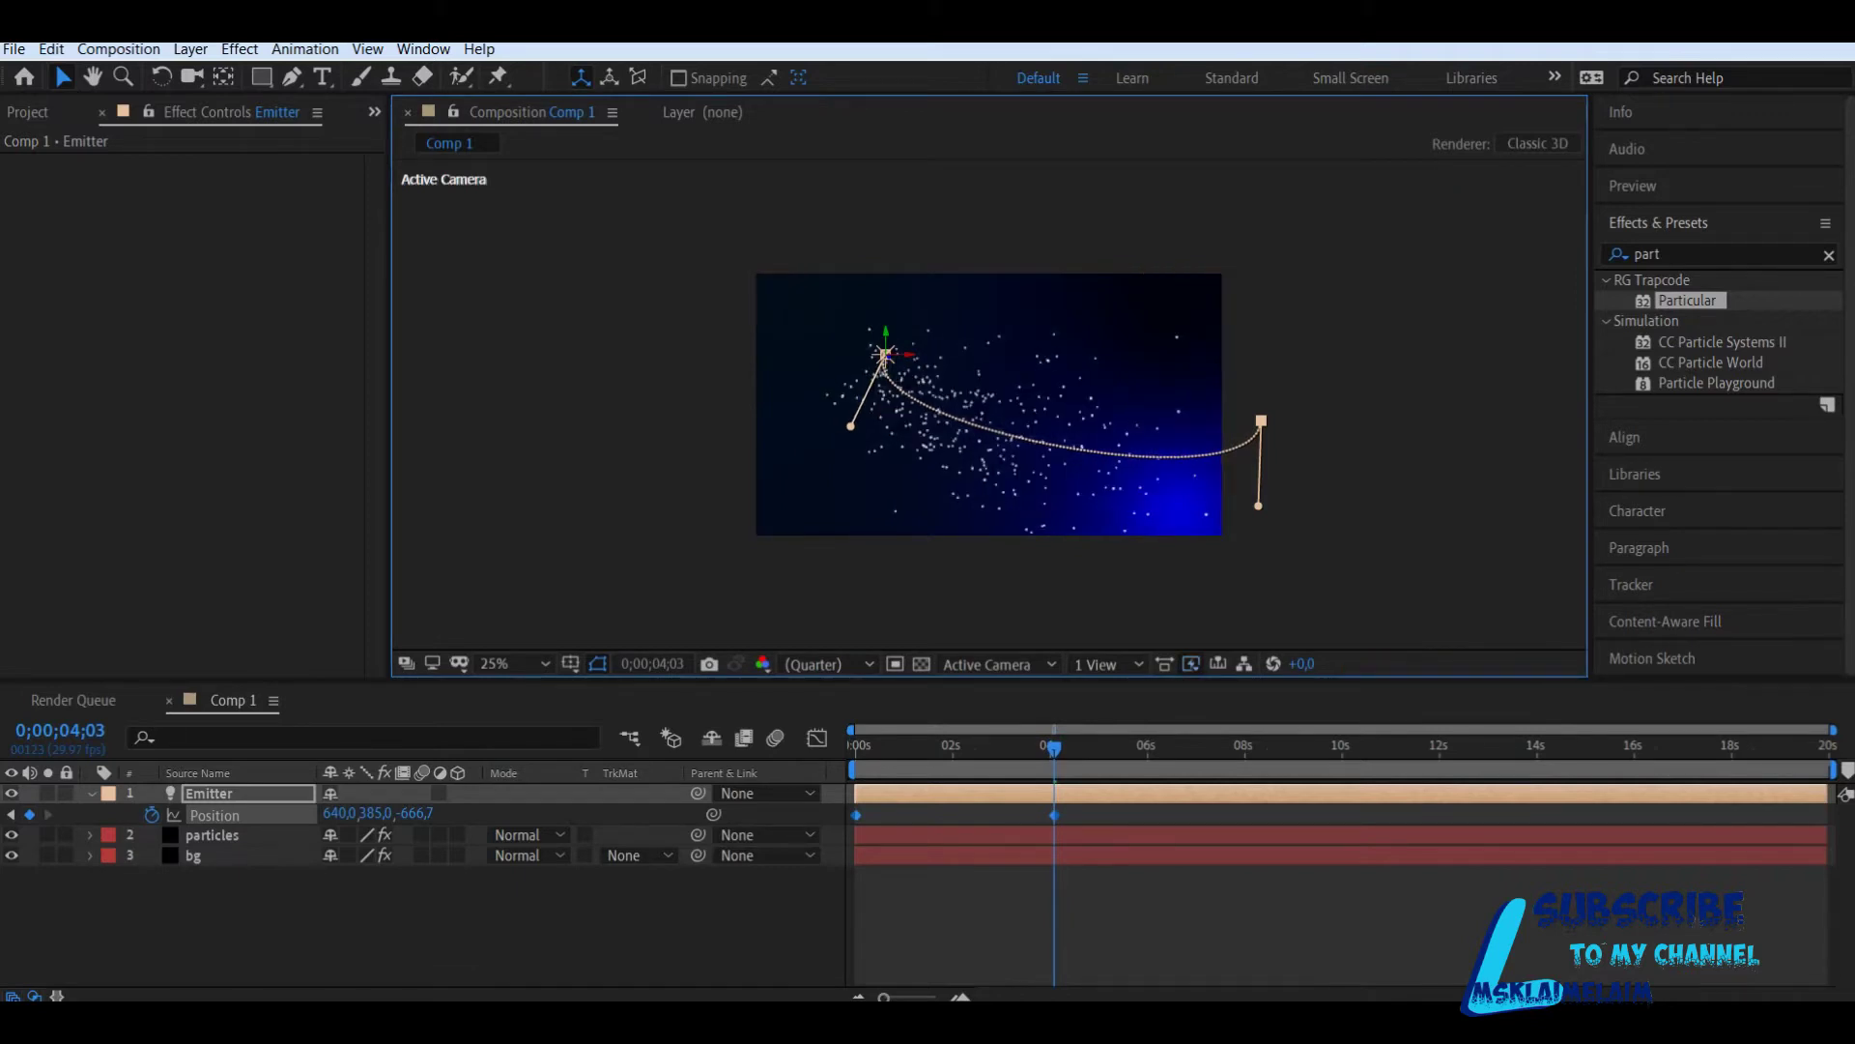
Step: Preview the particle animation from the start of the timeline to about six seconds
key("Home")
key("space")
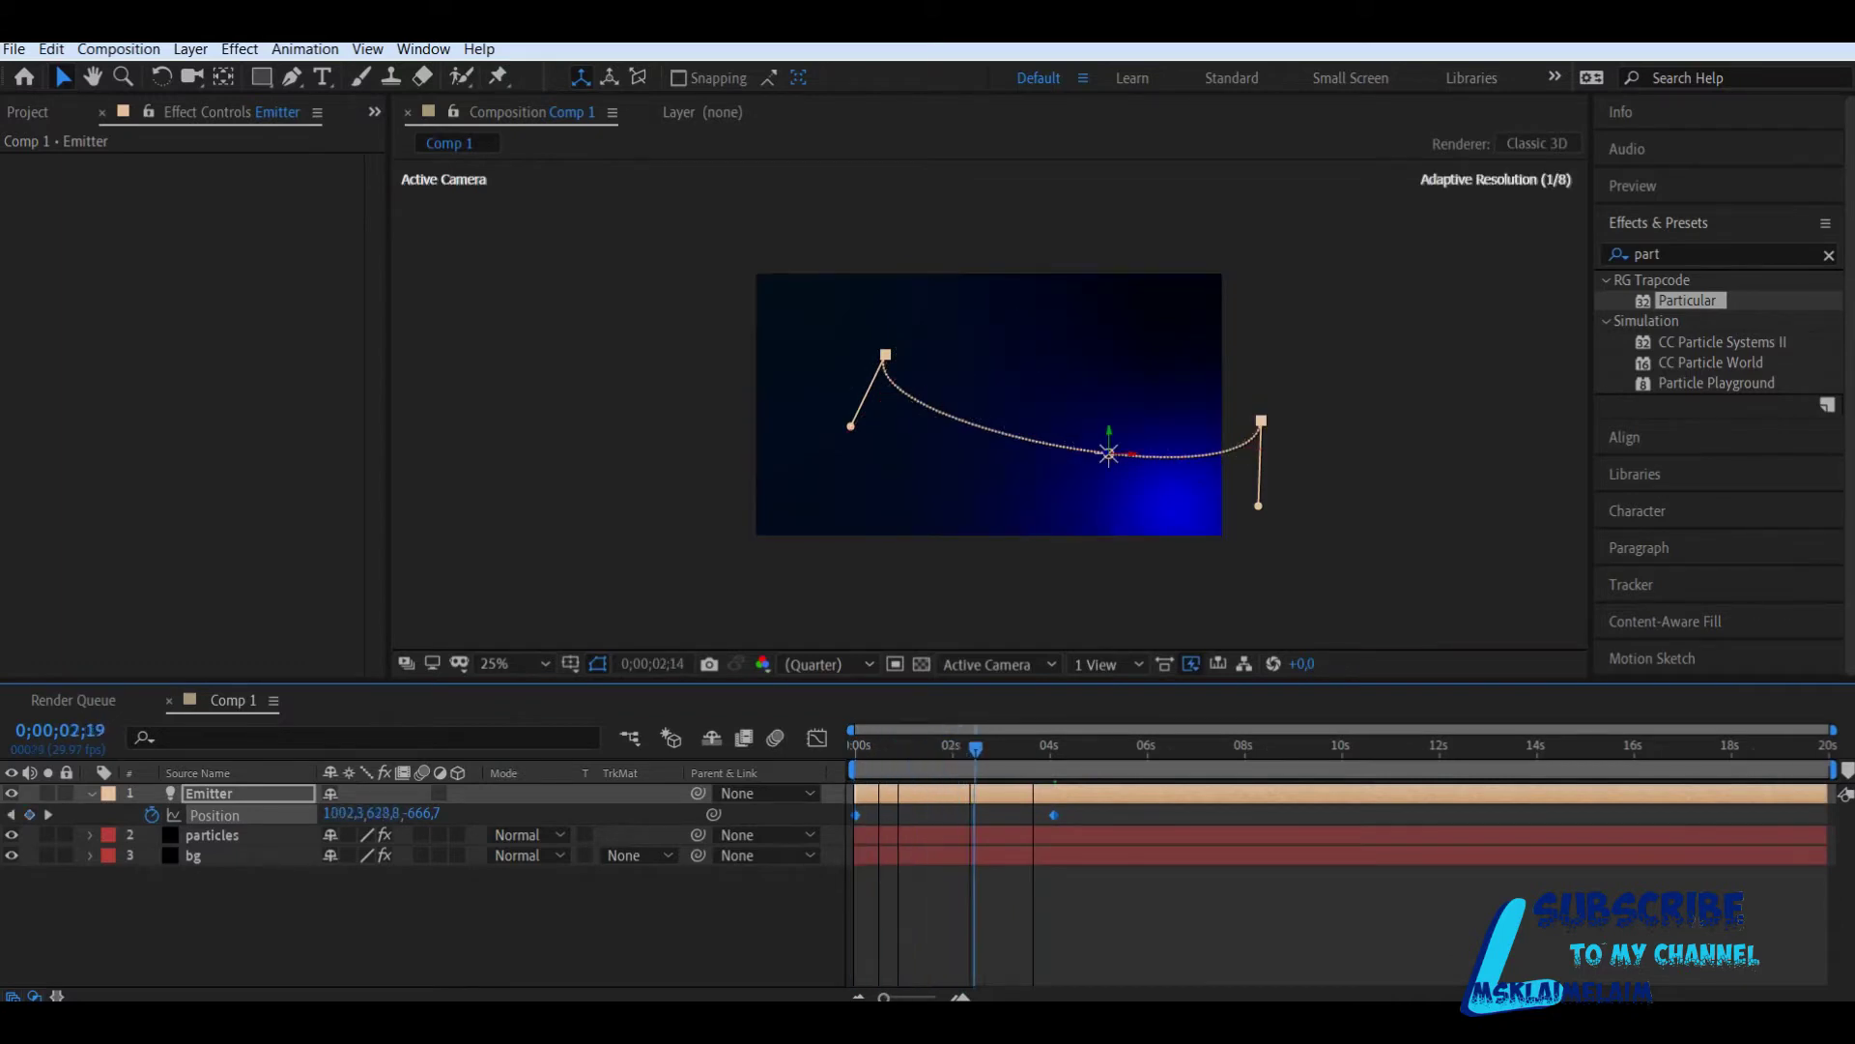
key("space")
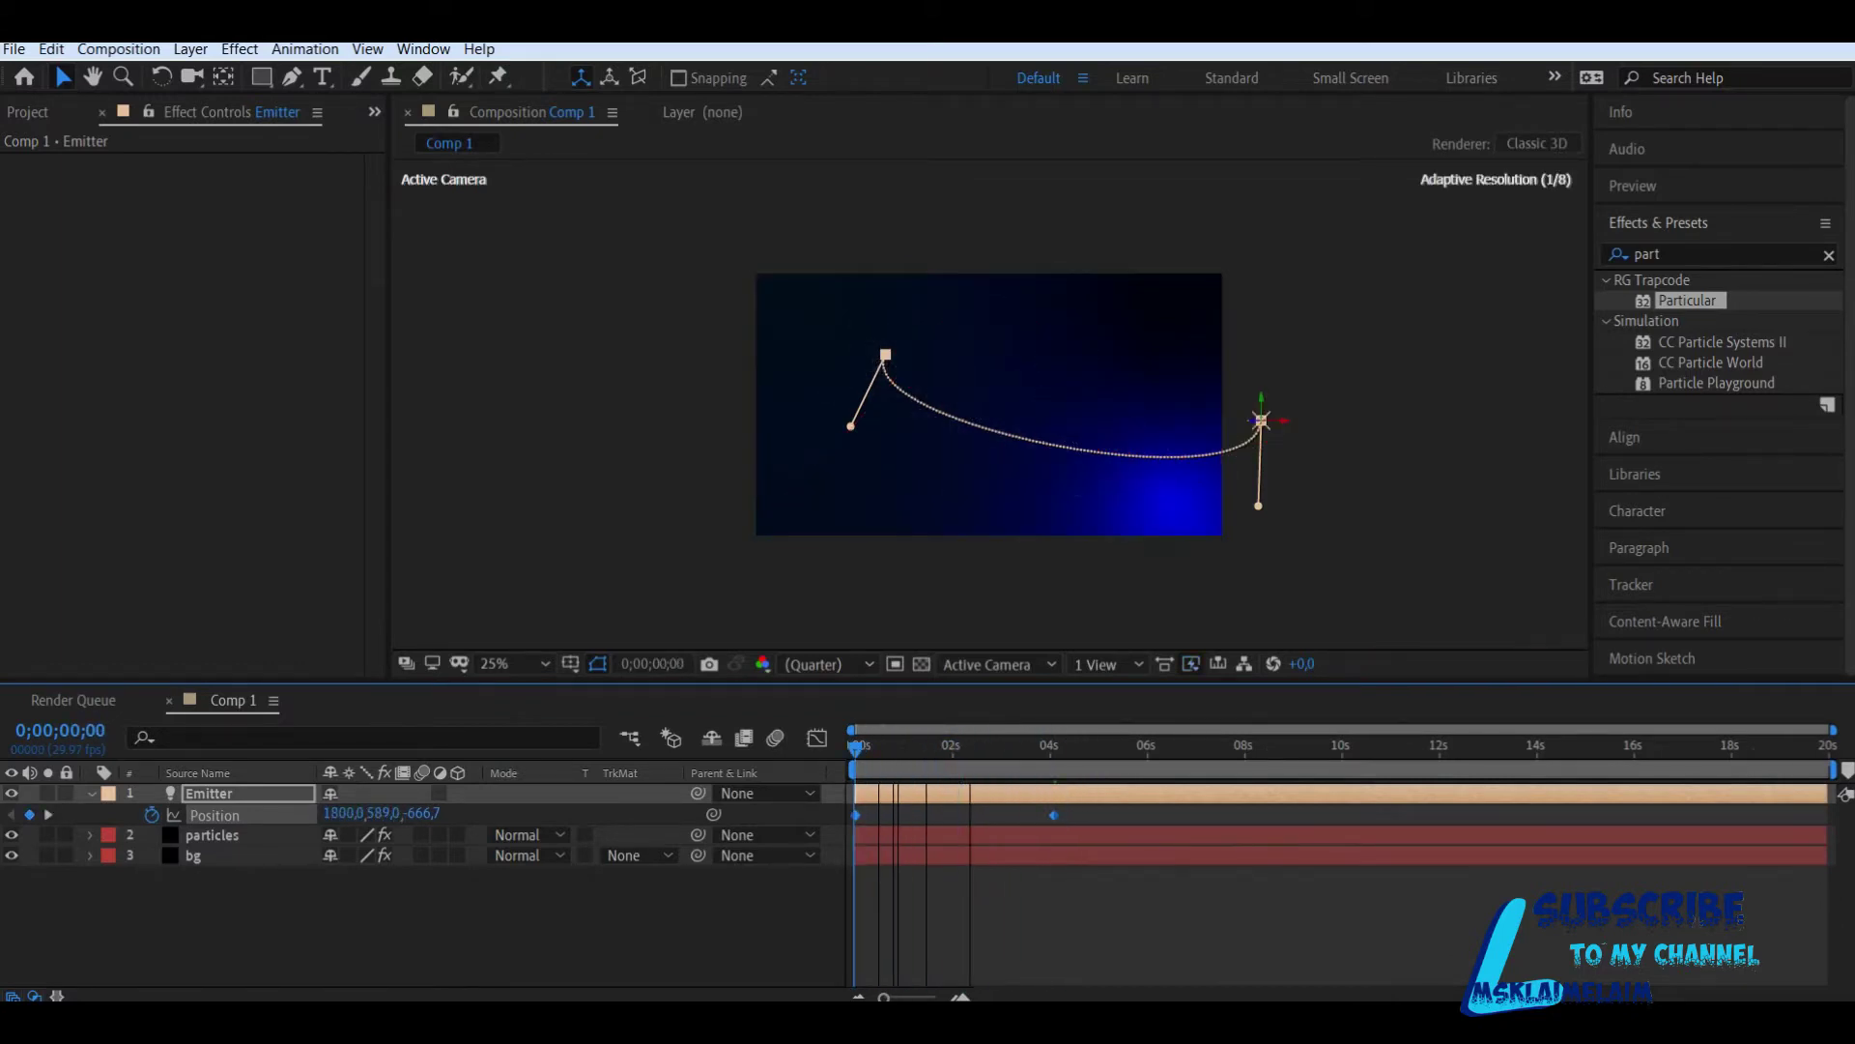
left_click(1634, 185)
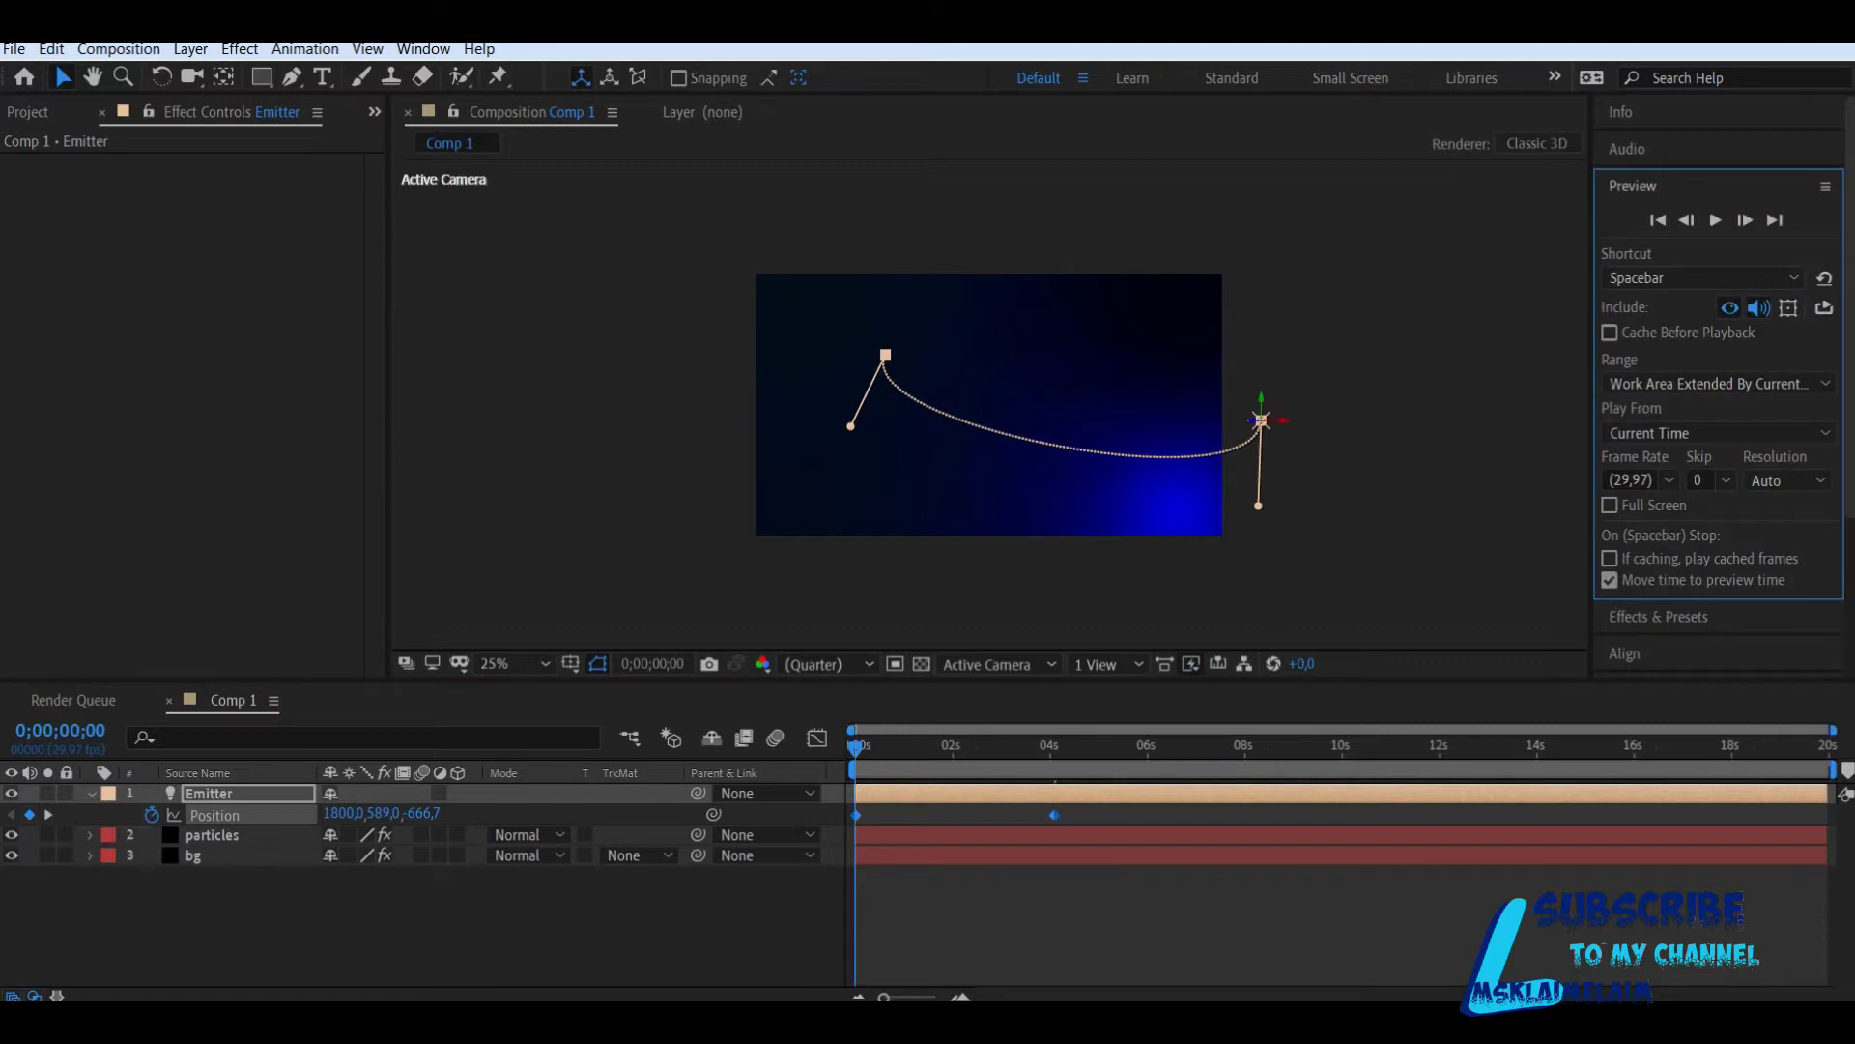
left_click(1716, 220)
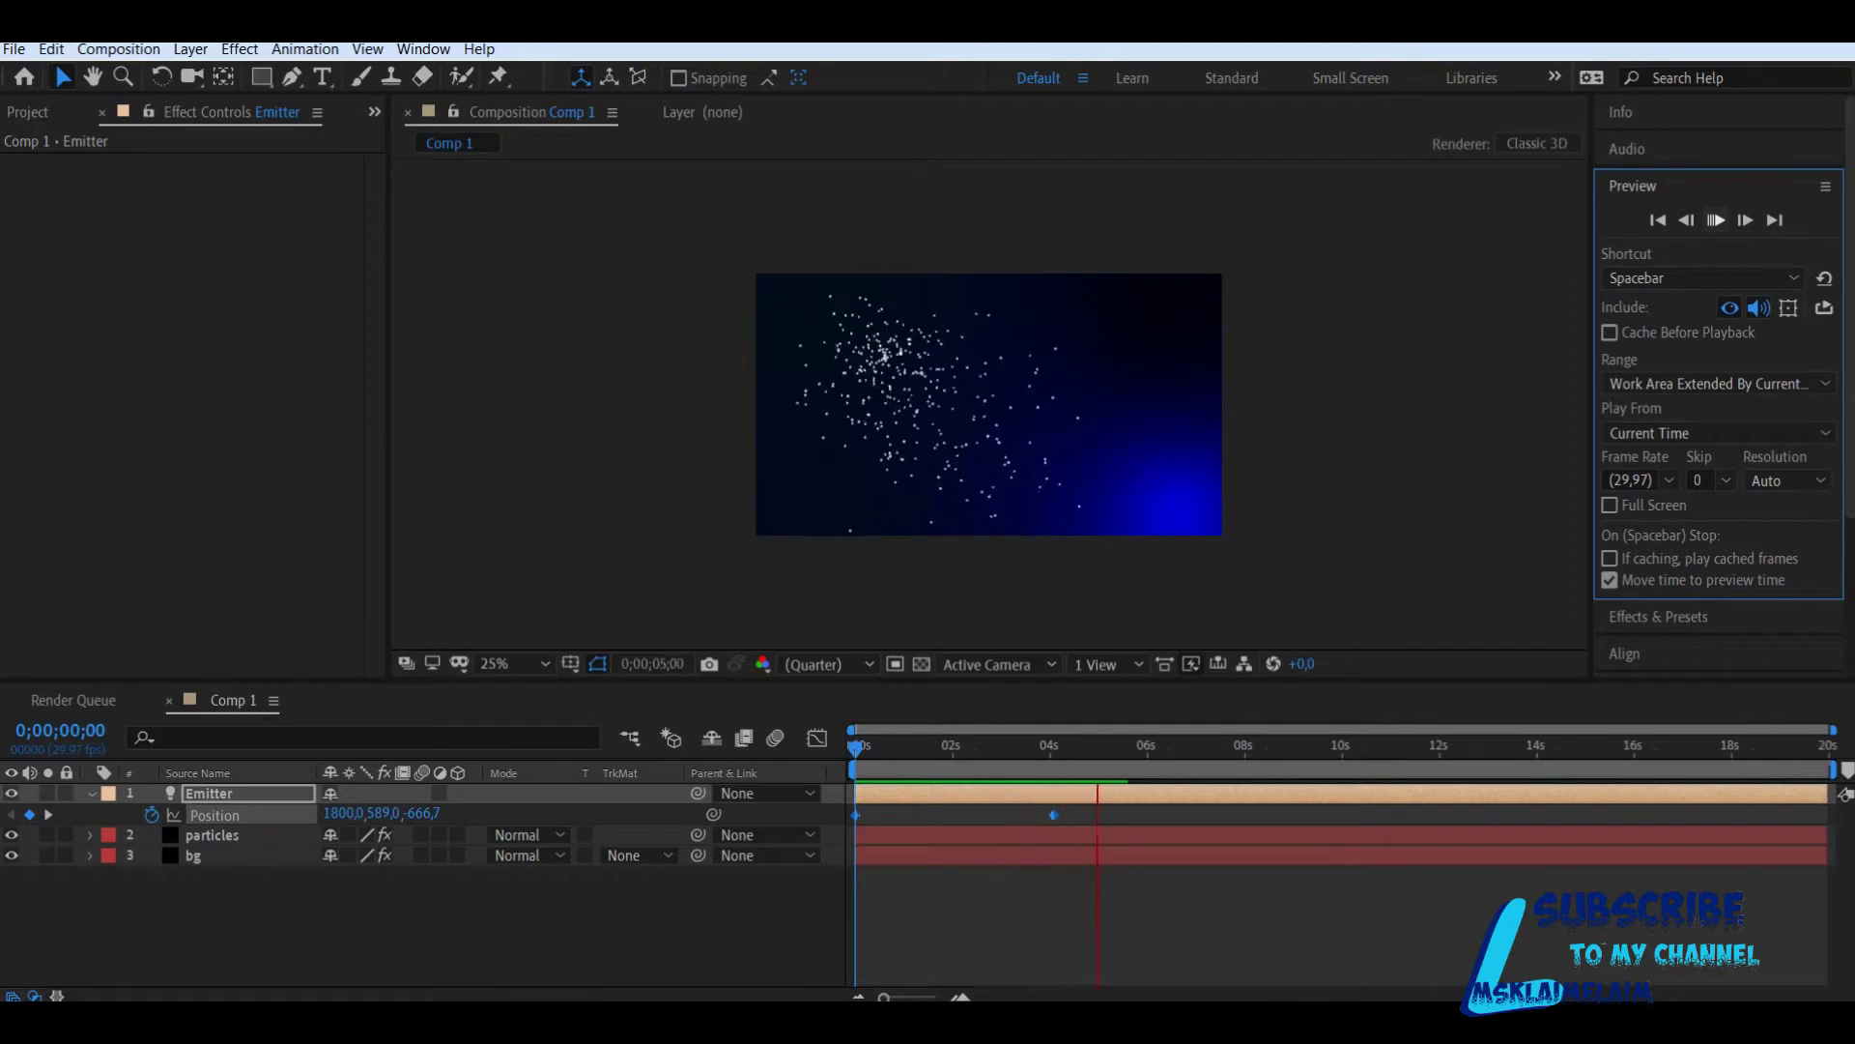
key("space")
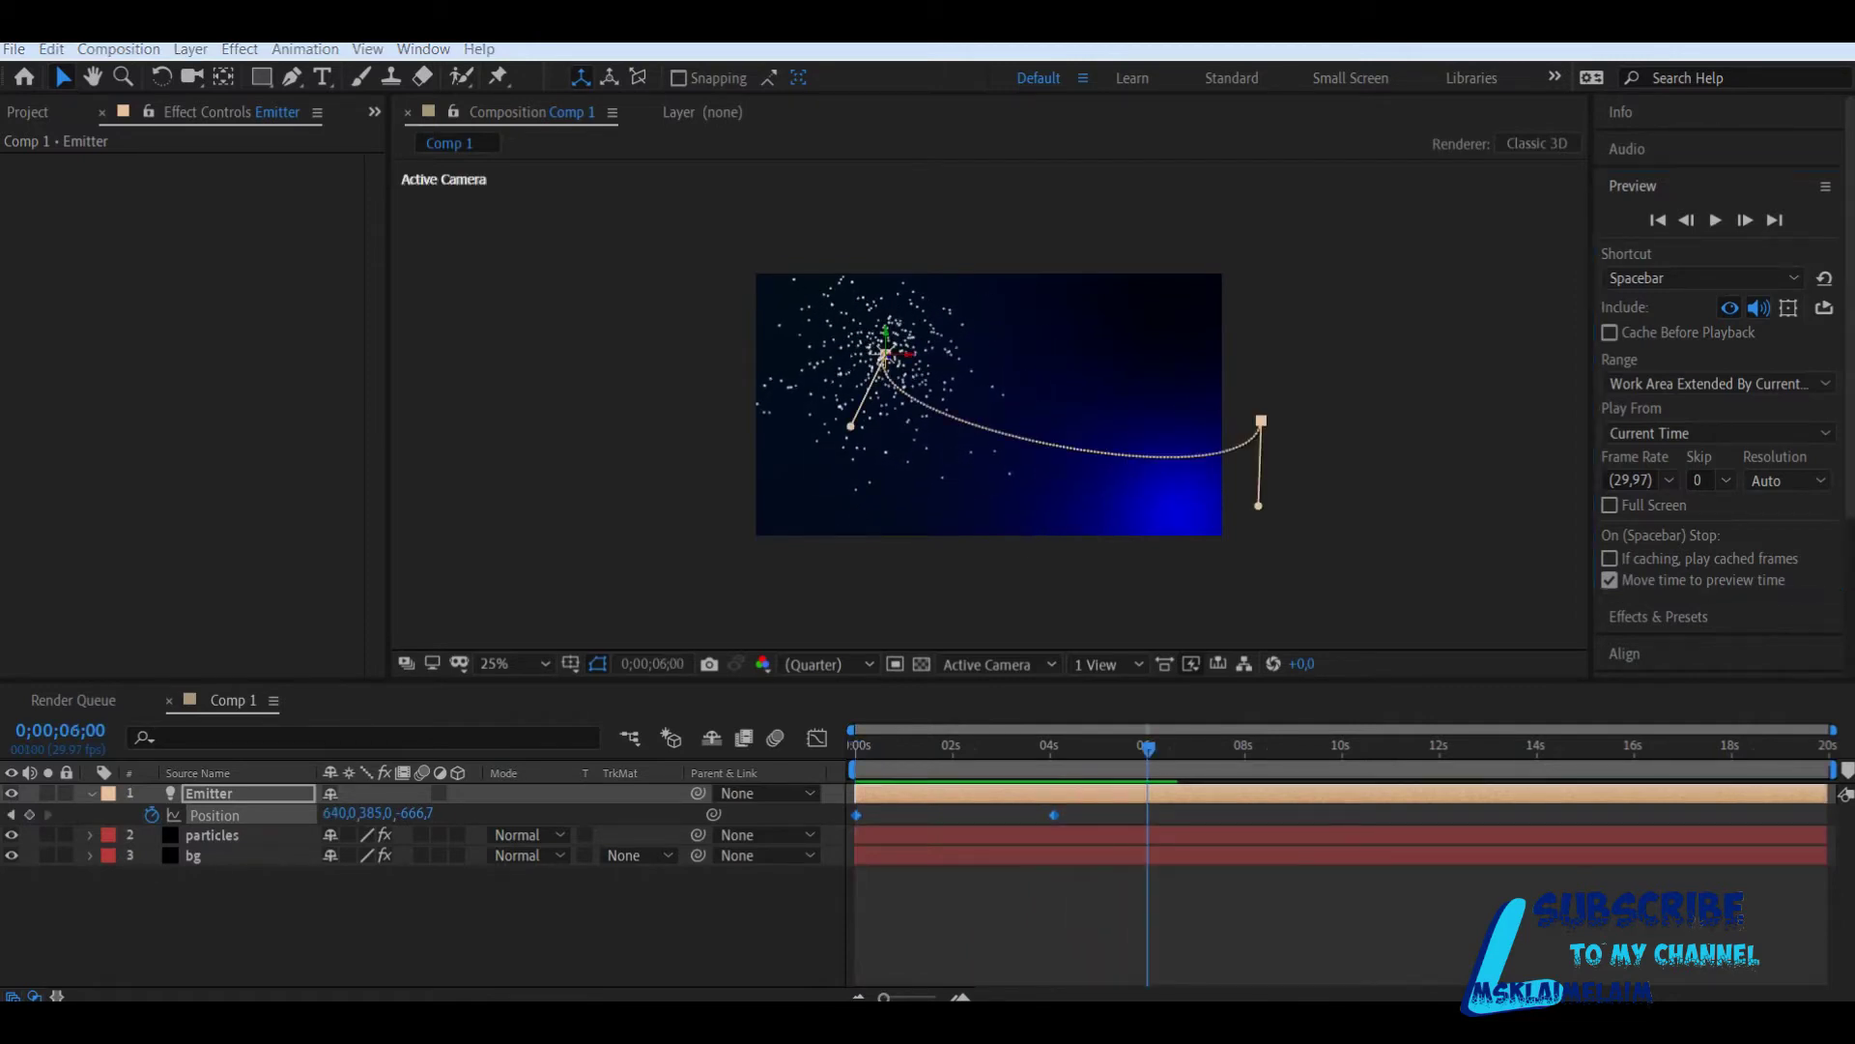
Step: Set the Particular emitter's Velocity Distribution on the particles layer to 2.2
left_click(213, 835)
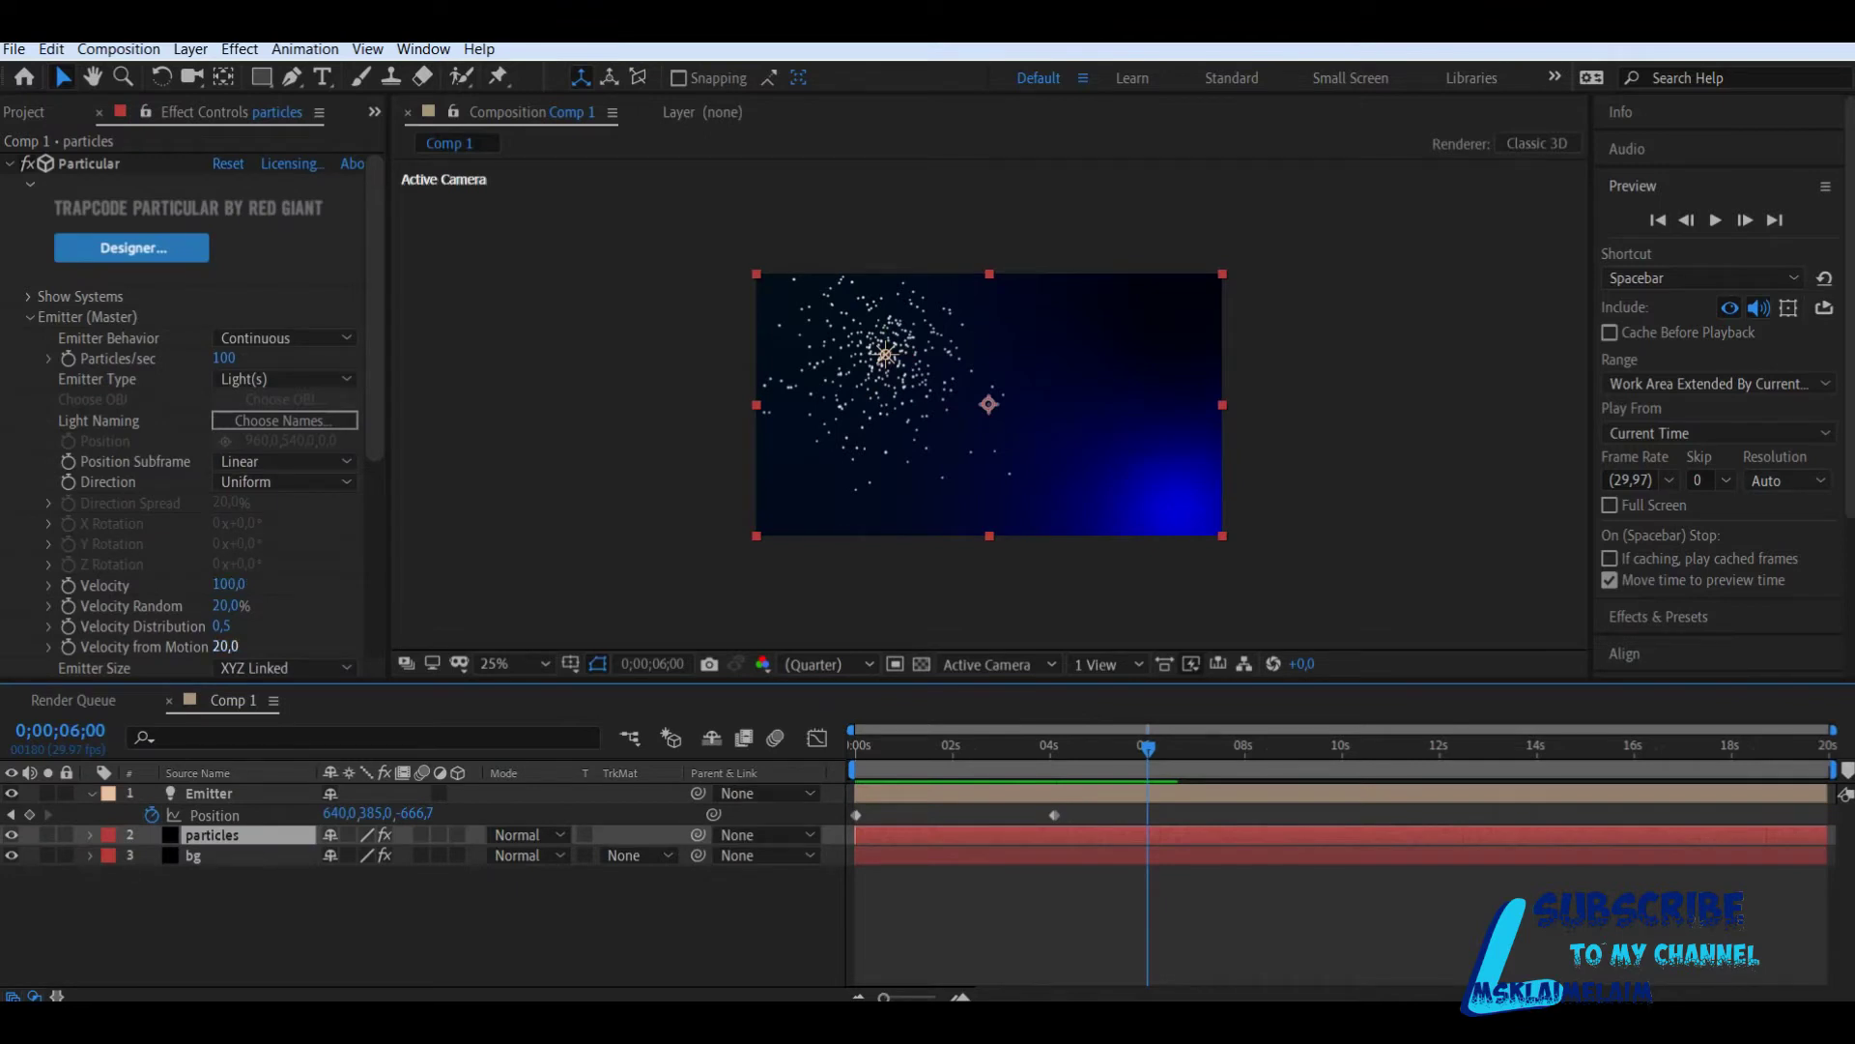
left_click(223, 627)
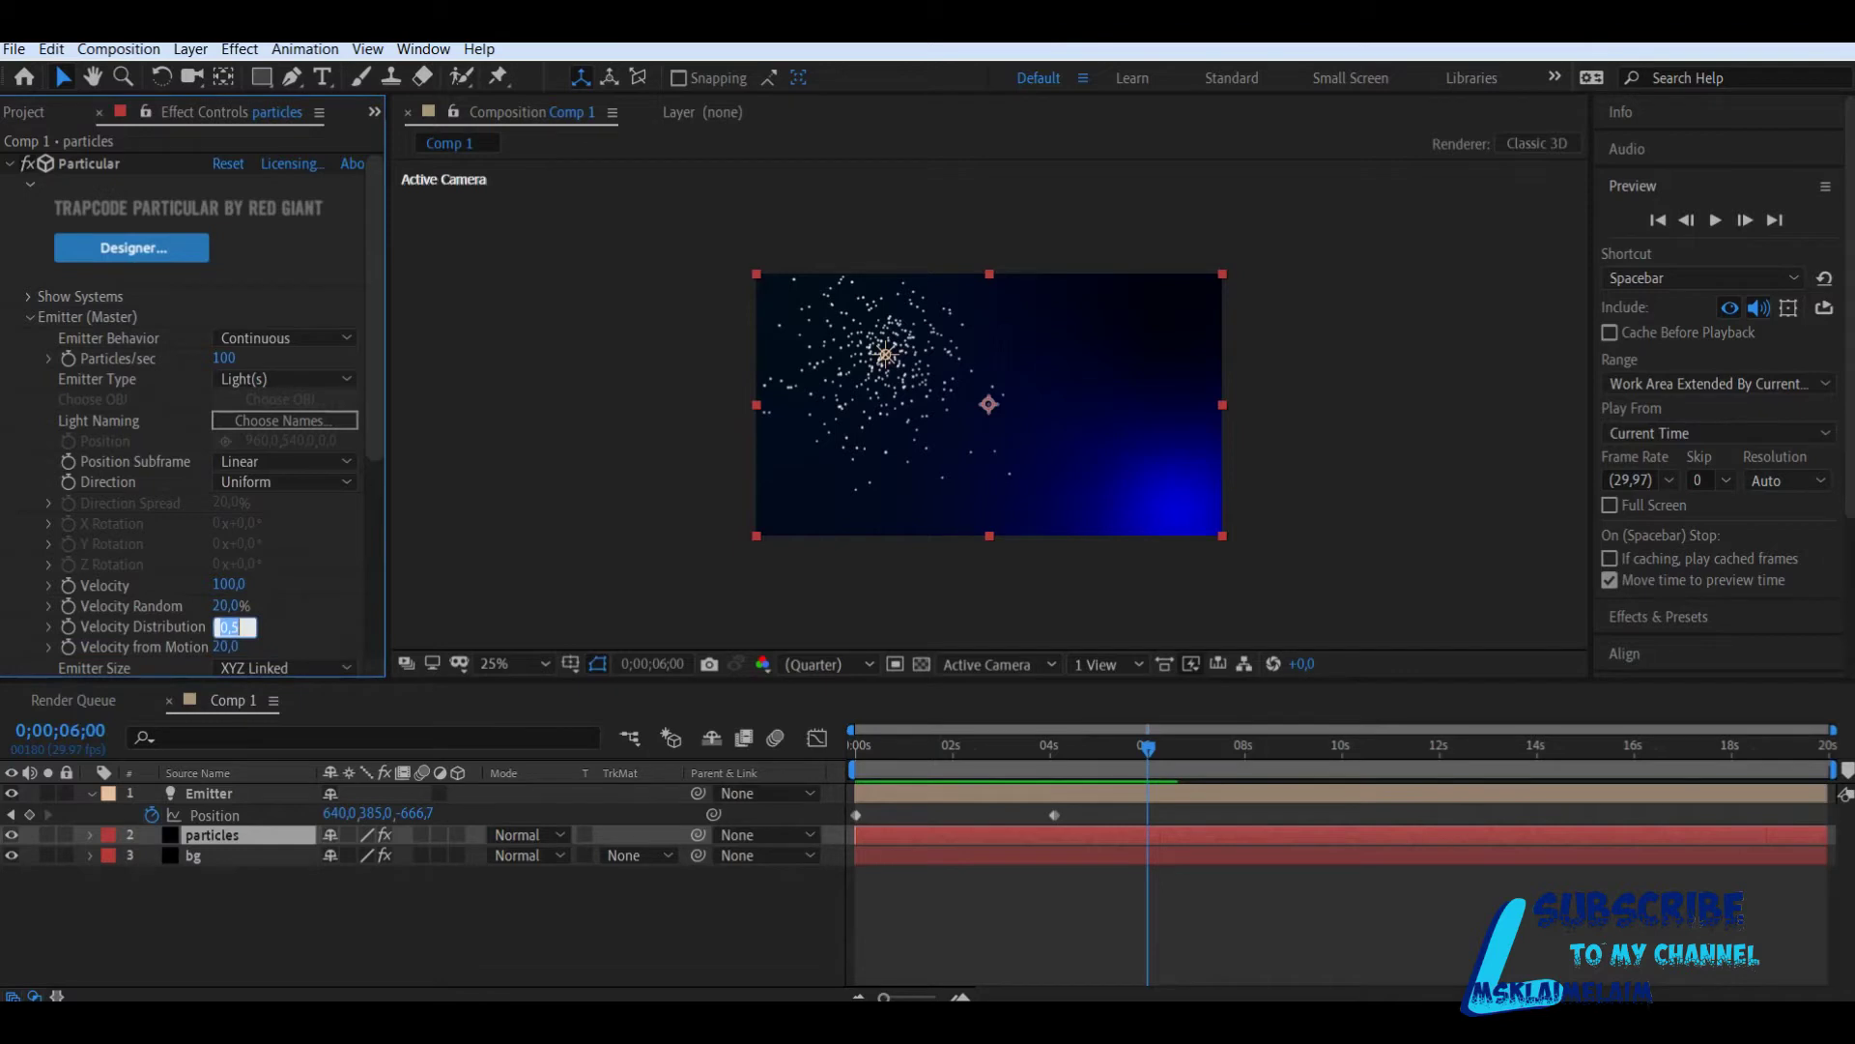
type("2.2")
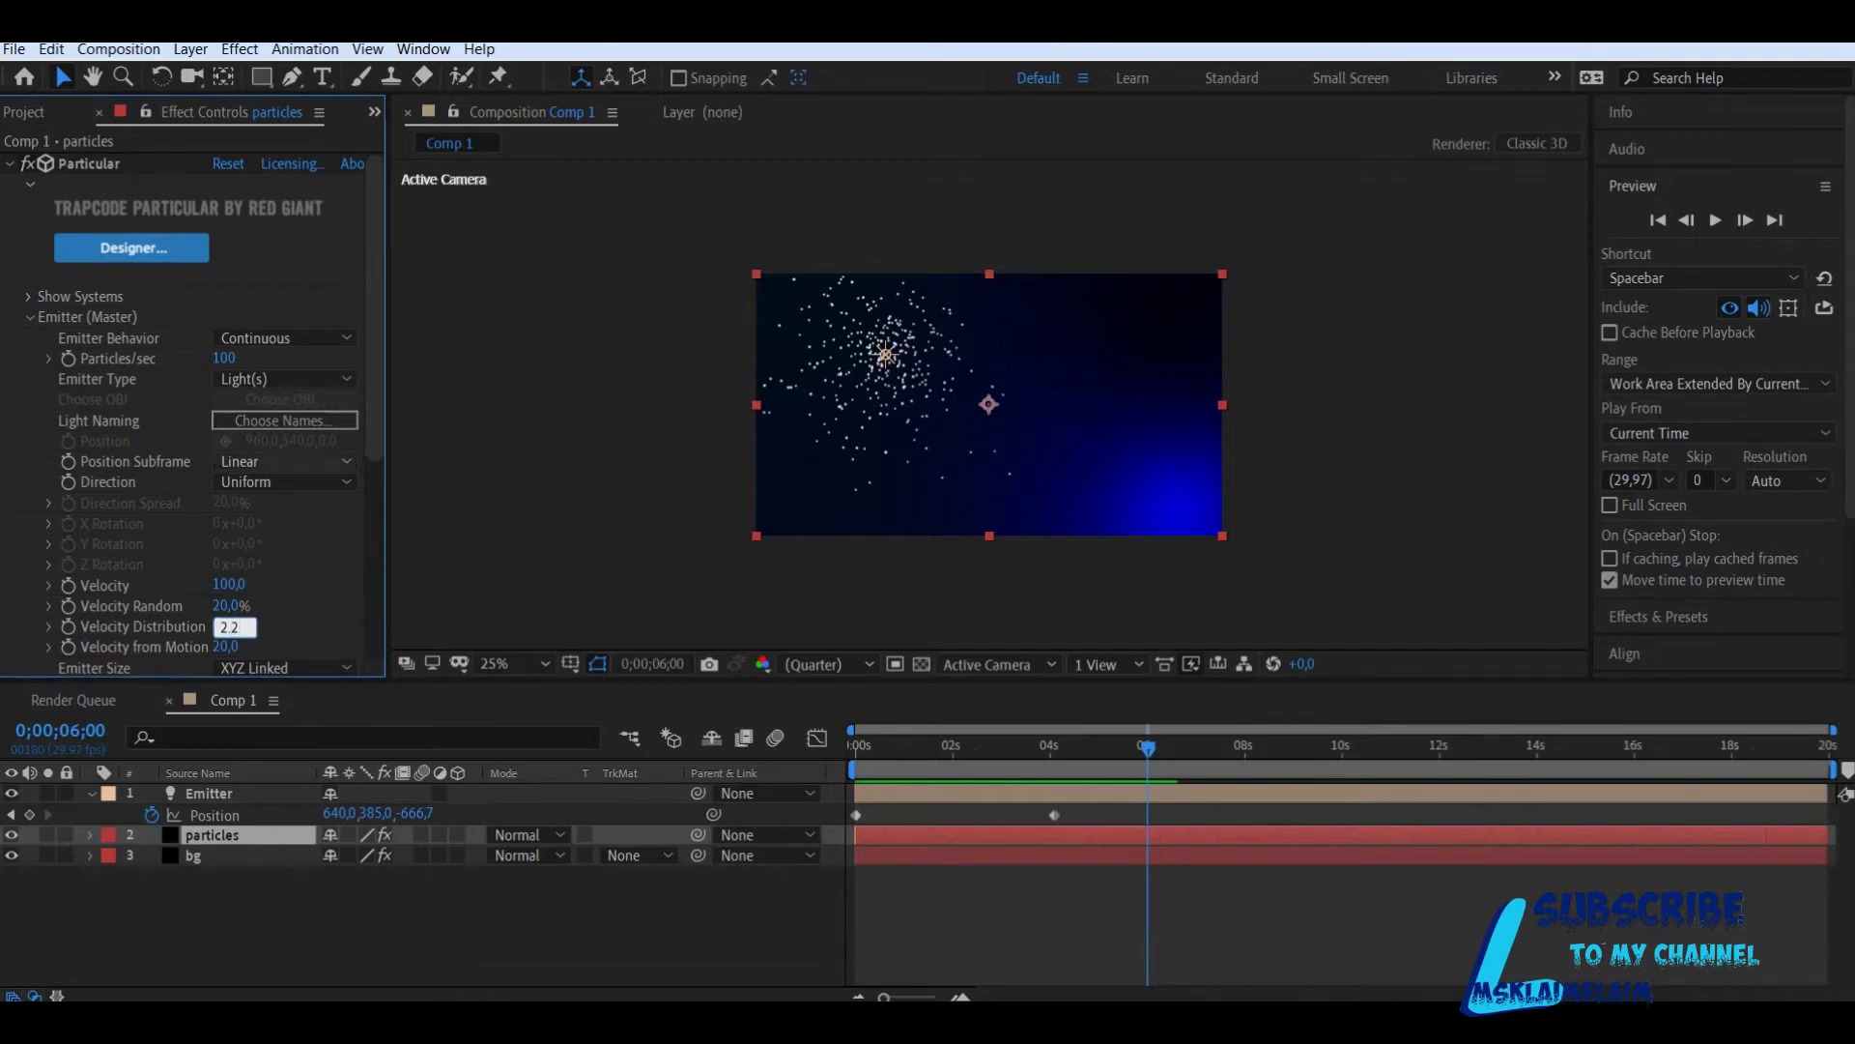
key("Return")
scroll(184, 406, "down", 4)
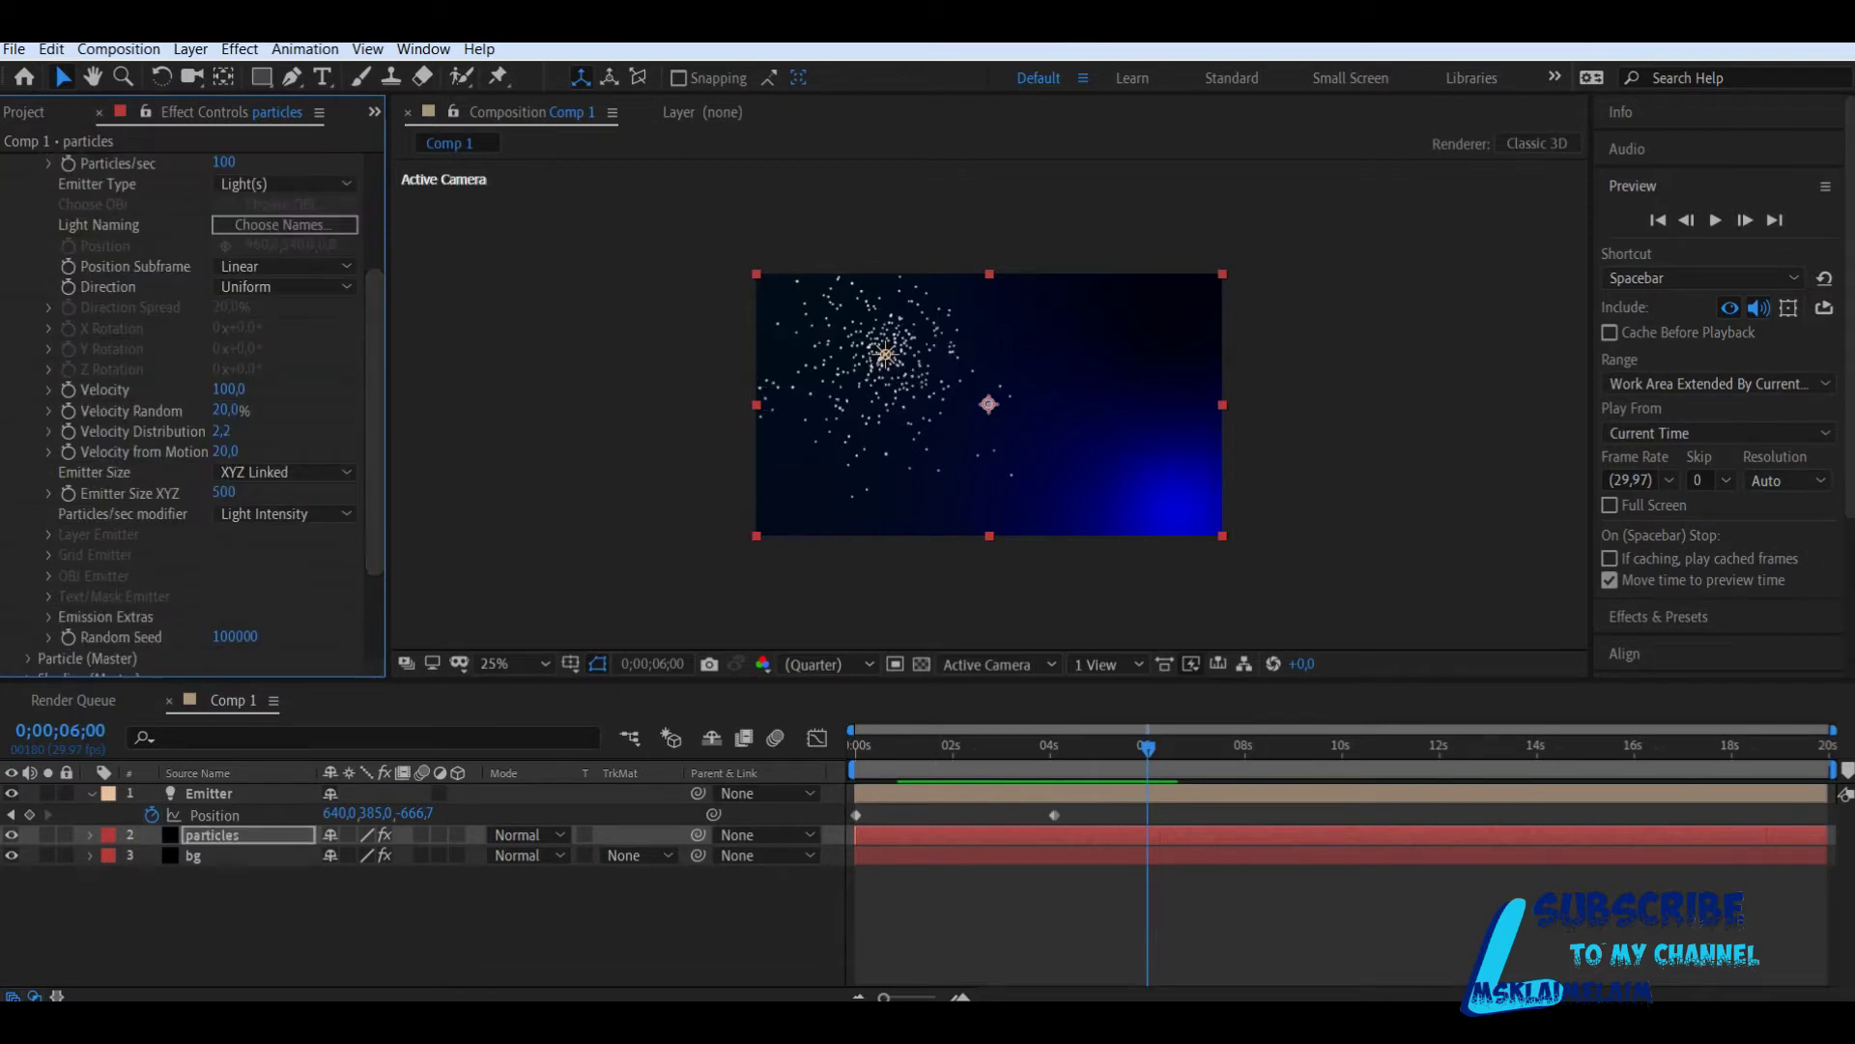
Step: With the playhead at 0;00;01;25, set the Particular emitter's Velocity from Motion to 46
left_click_drag(1148, 747, 945, 747)
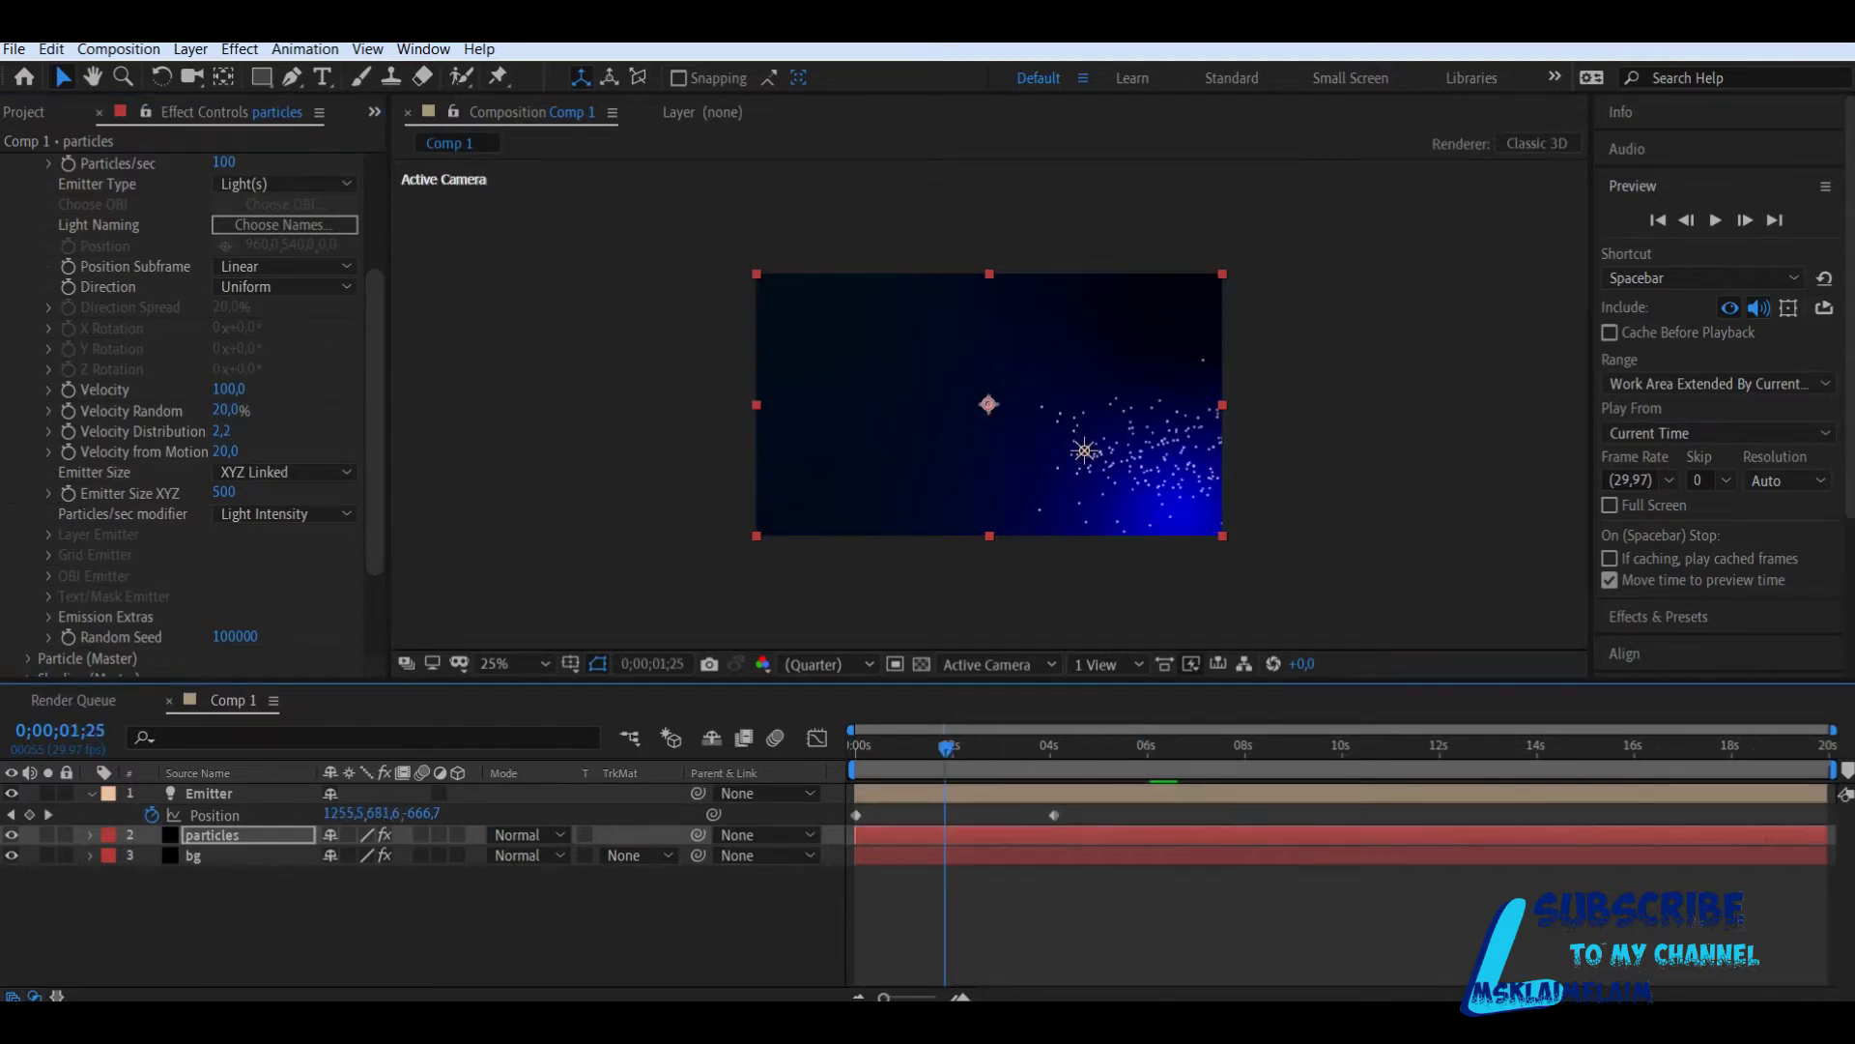
left_click(225, 451)
type("46")
left_click(283, 471)
left_click(266, 518)
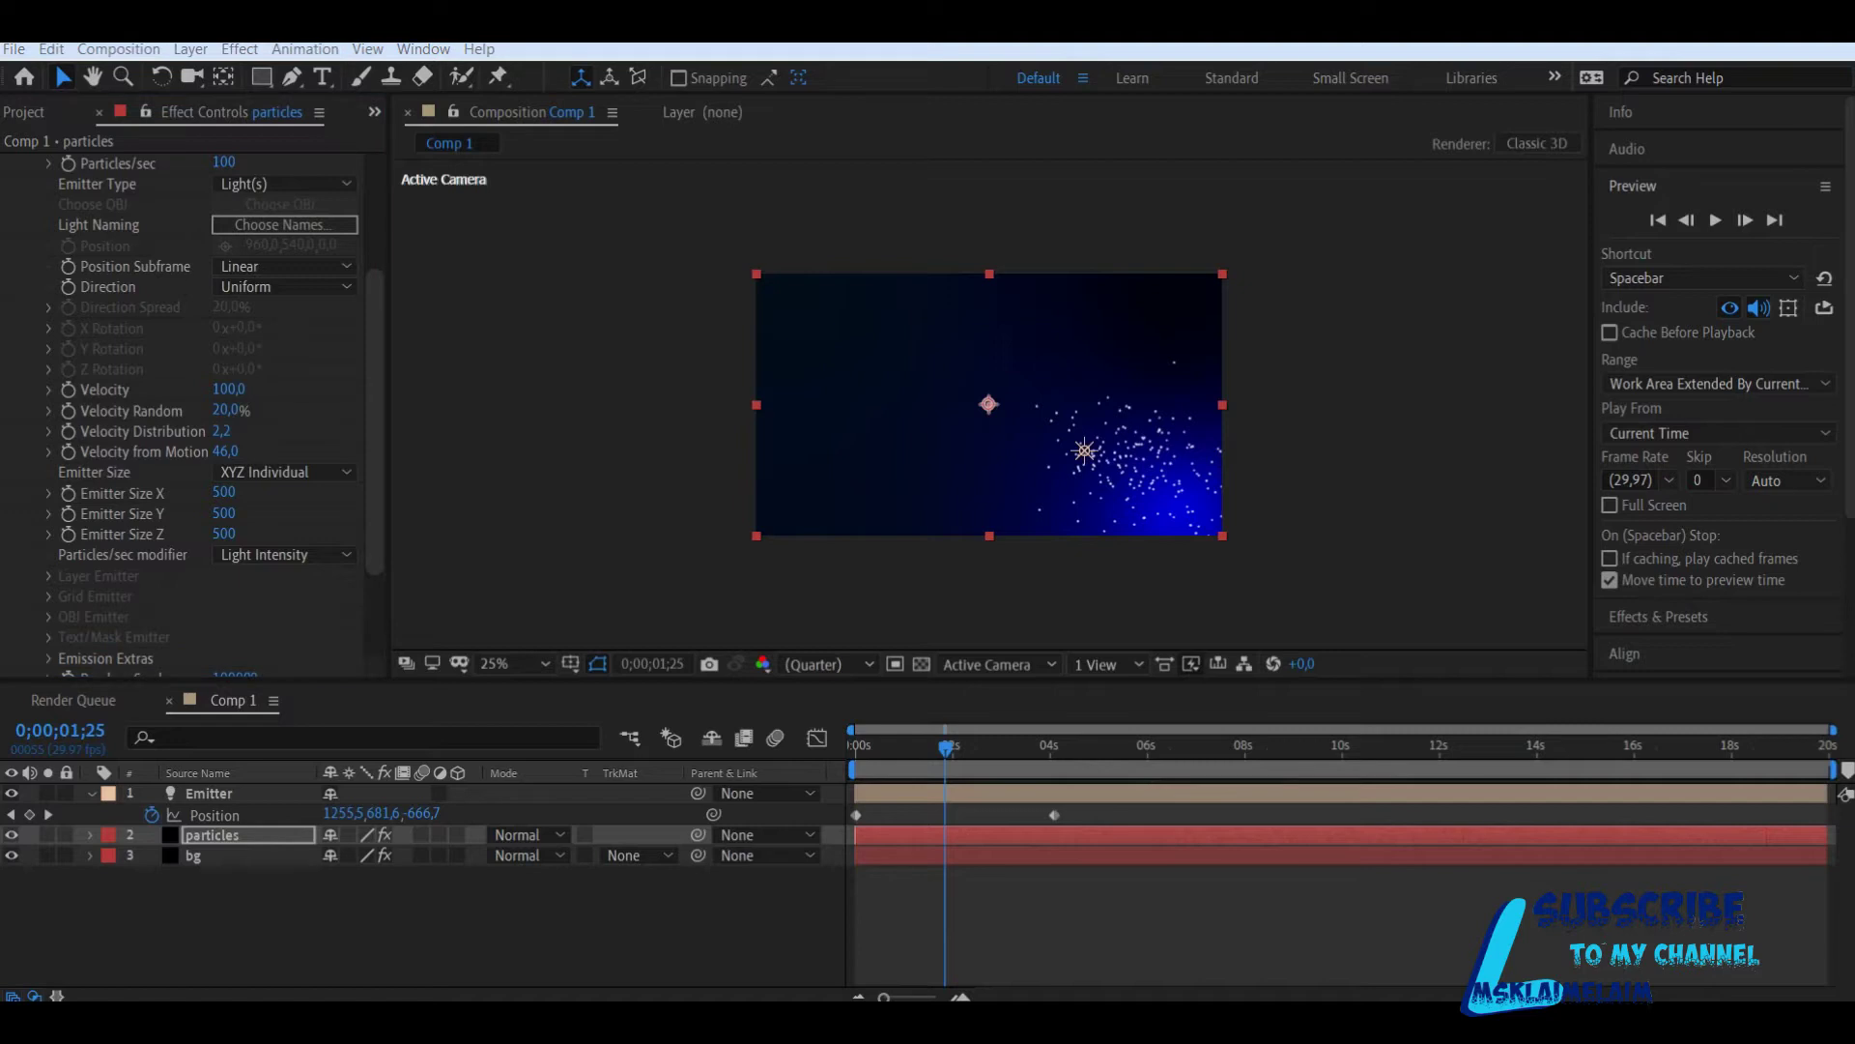
left_click(284, 472)
left_click(283, 497)
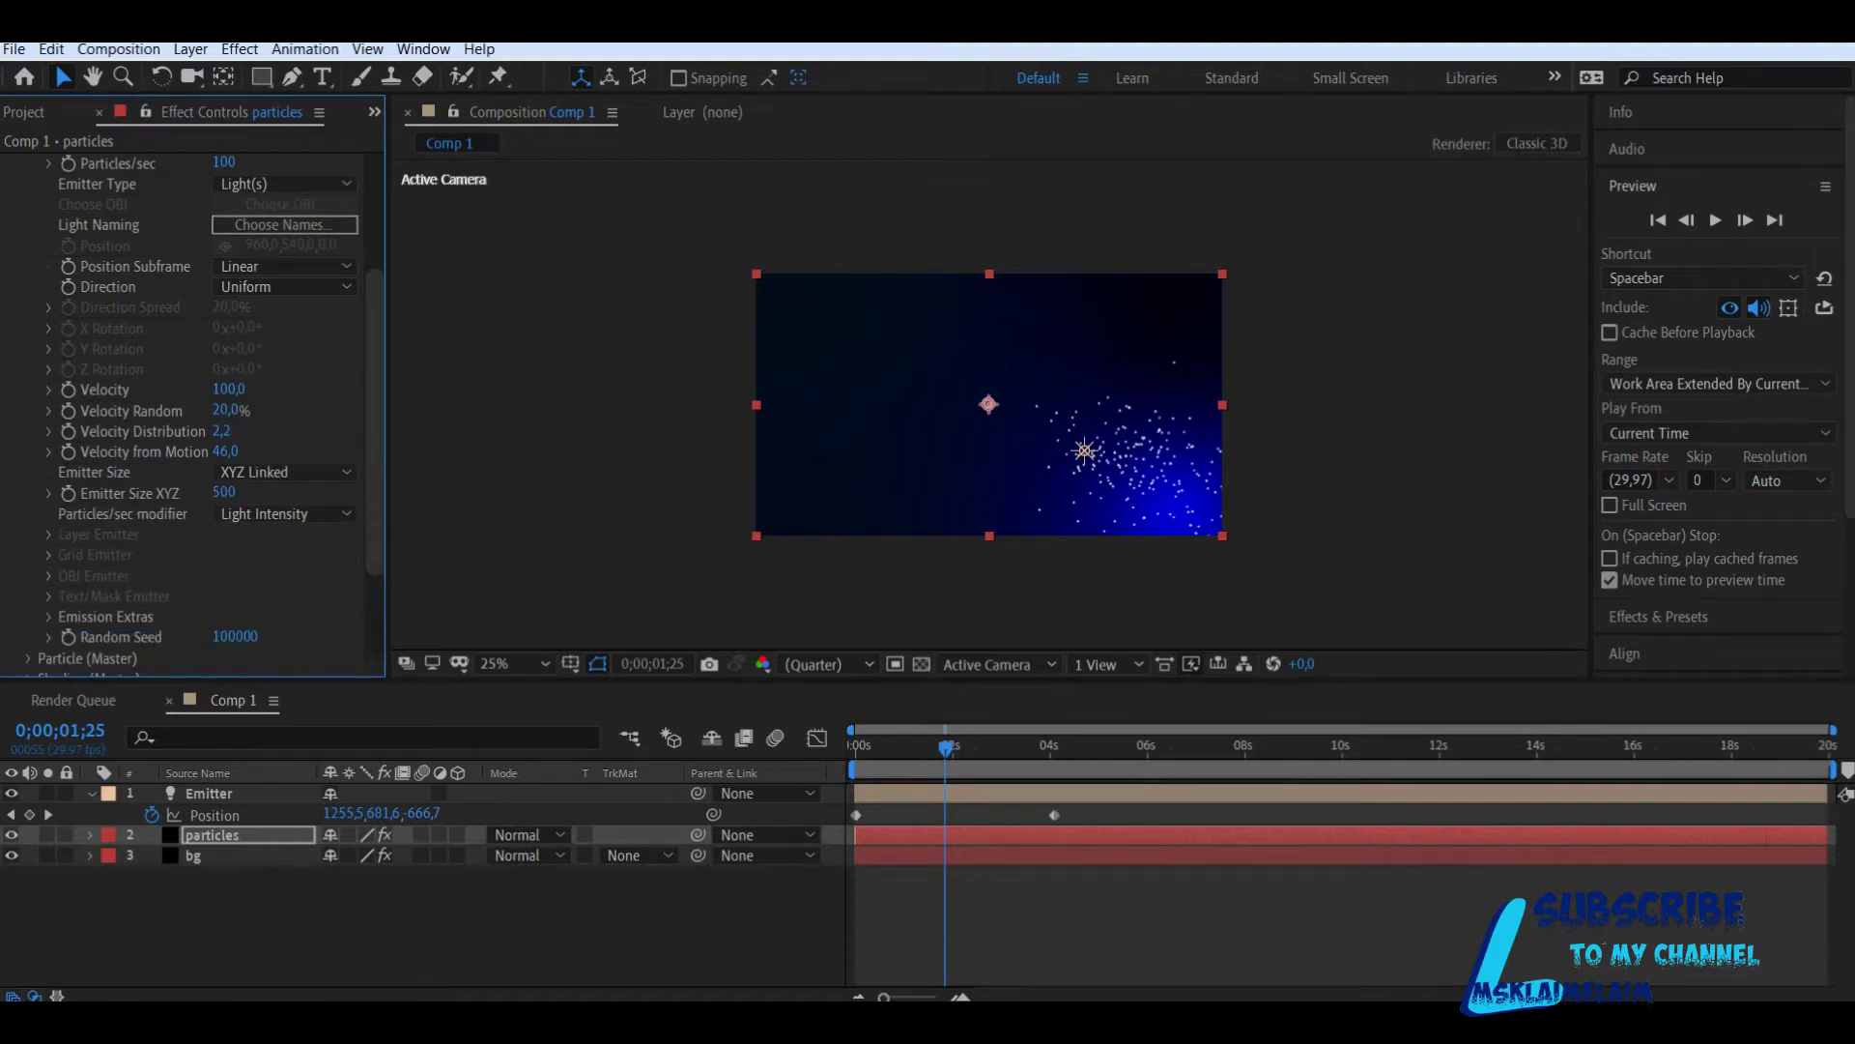
Step: Set the emitter's linked XYZ size to 0 and move the playhead back to 0;00;00;01
left_click(225, 493)
type("0")
left_click(580, 463)
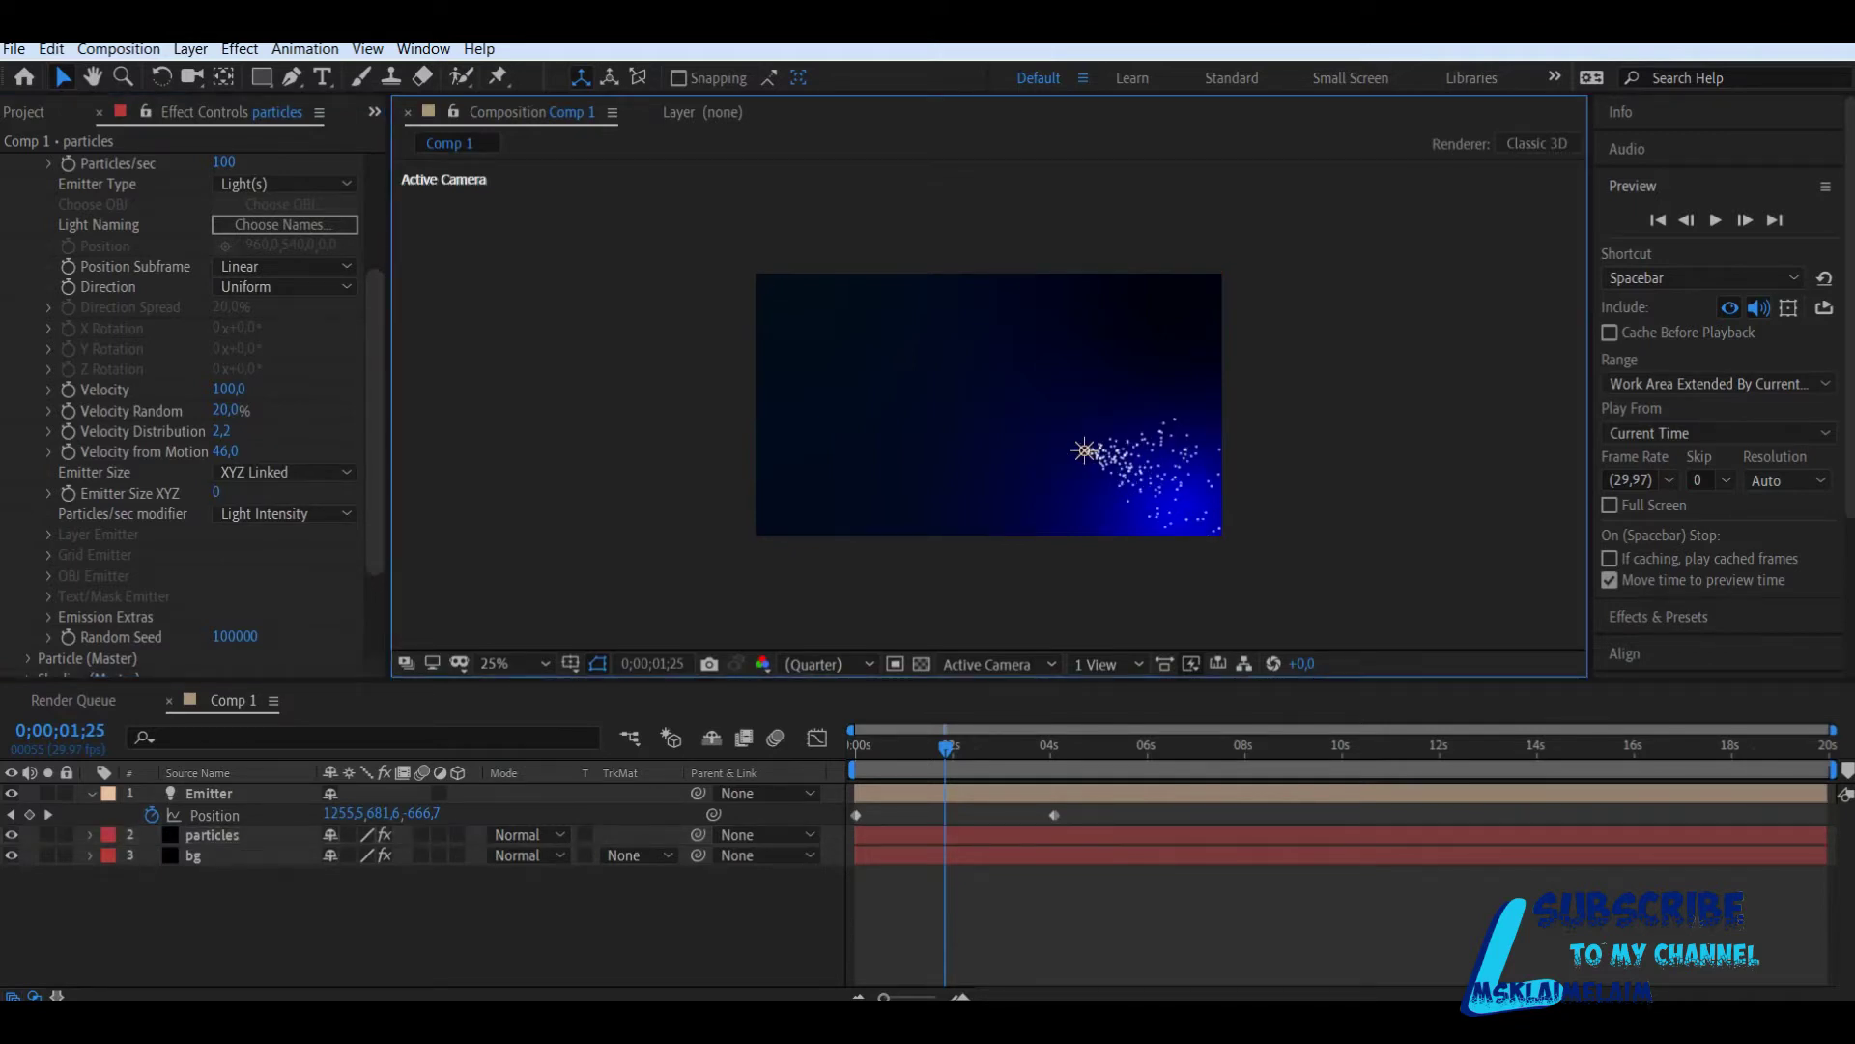
left_click_drag(946, 747, 856, 747)
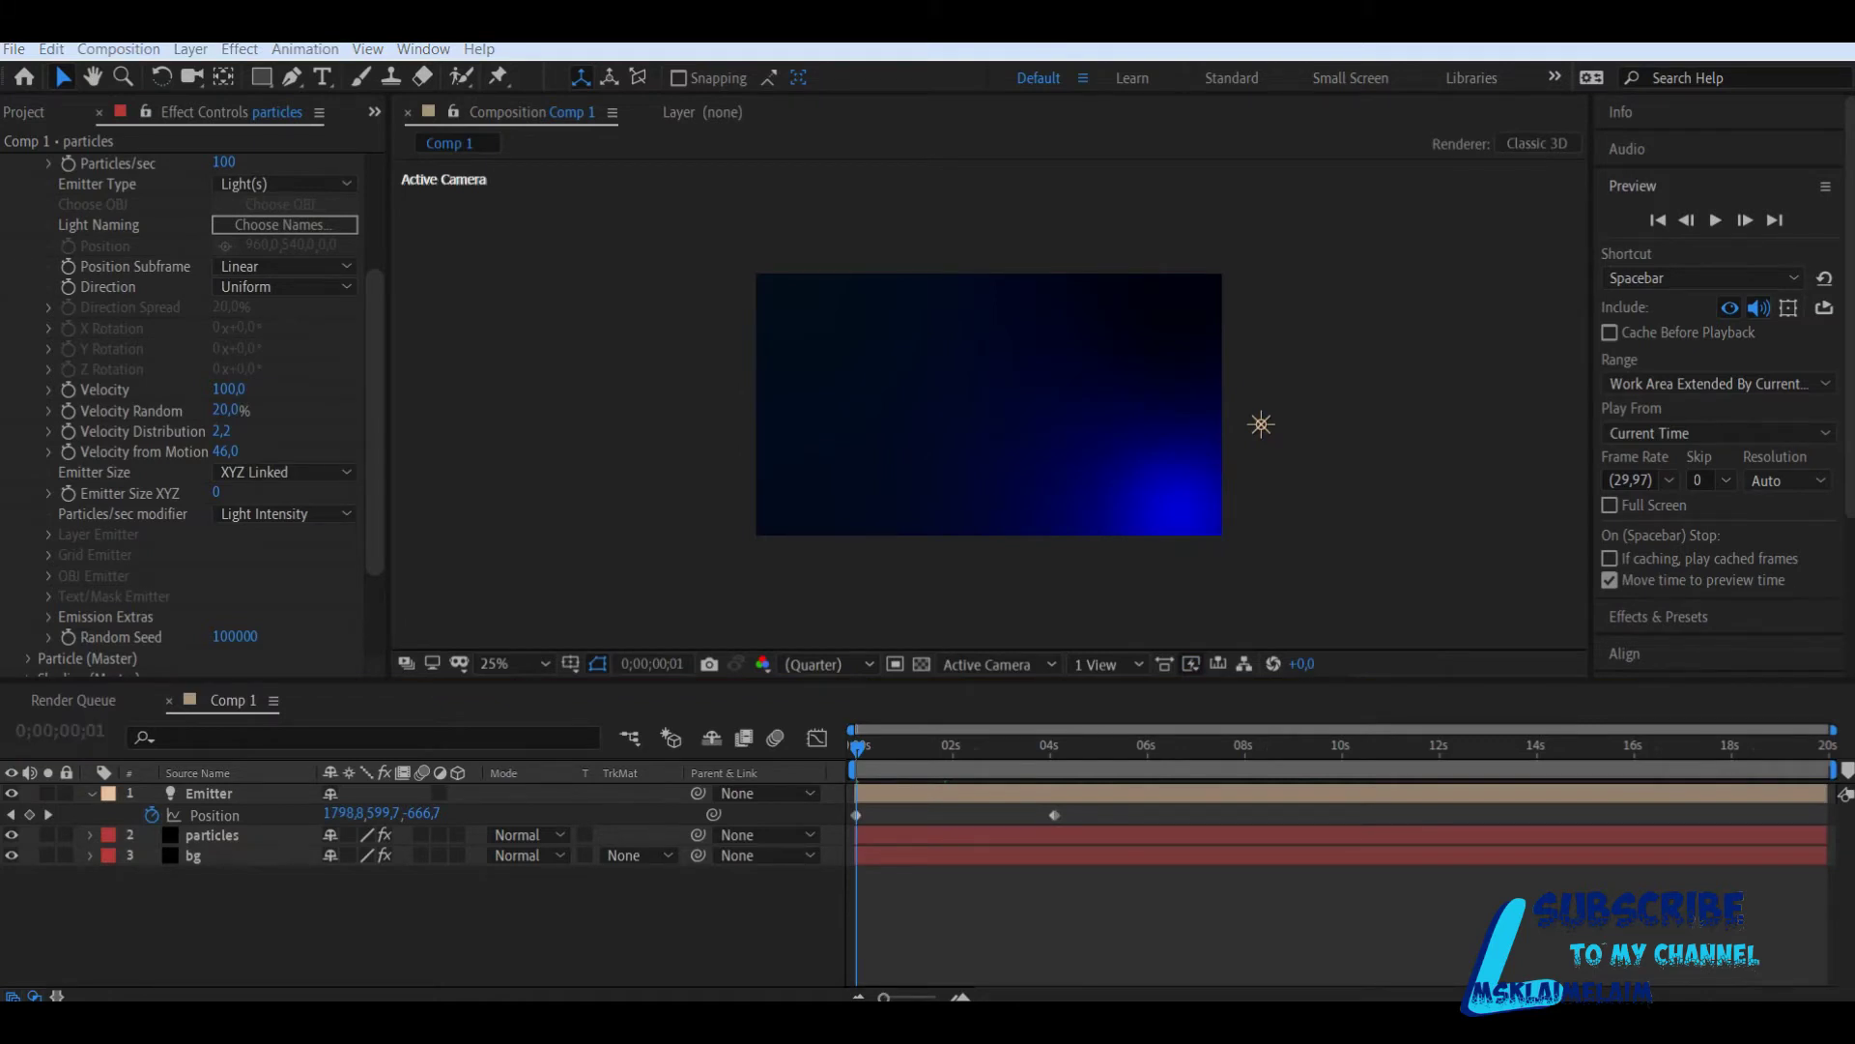
Step: Set the Size in Particular's Particle (Master) settings to 4
scroll(193, 415, "up", 3)
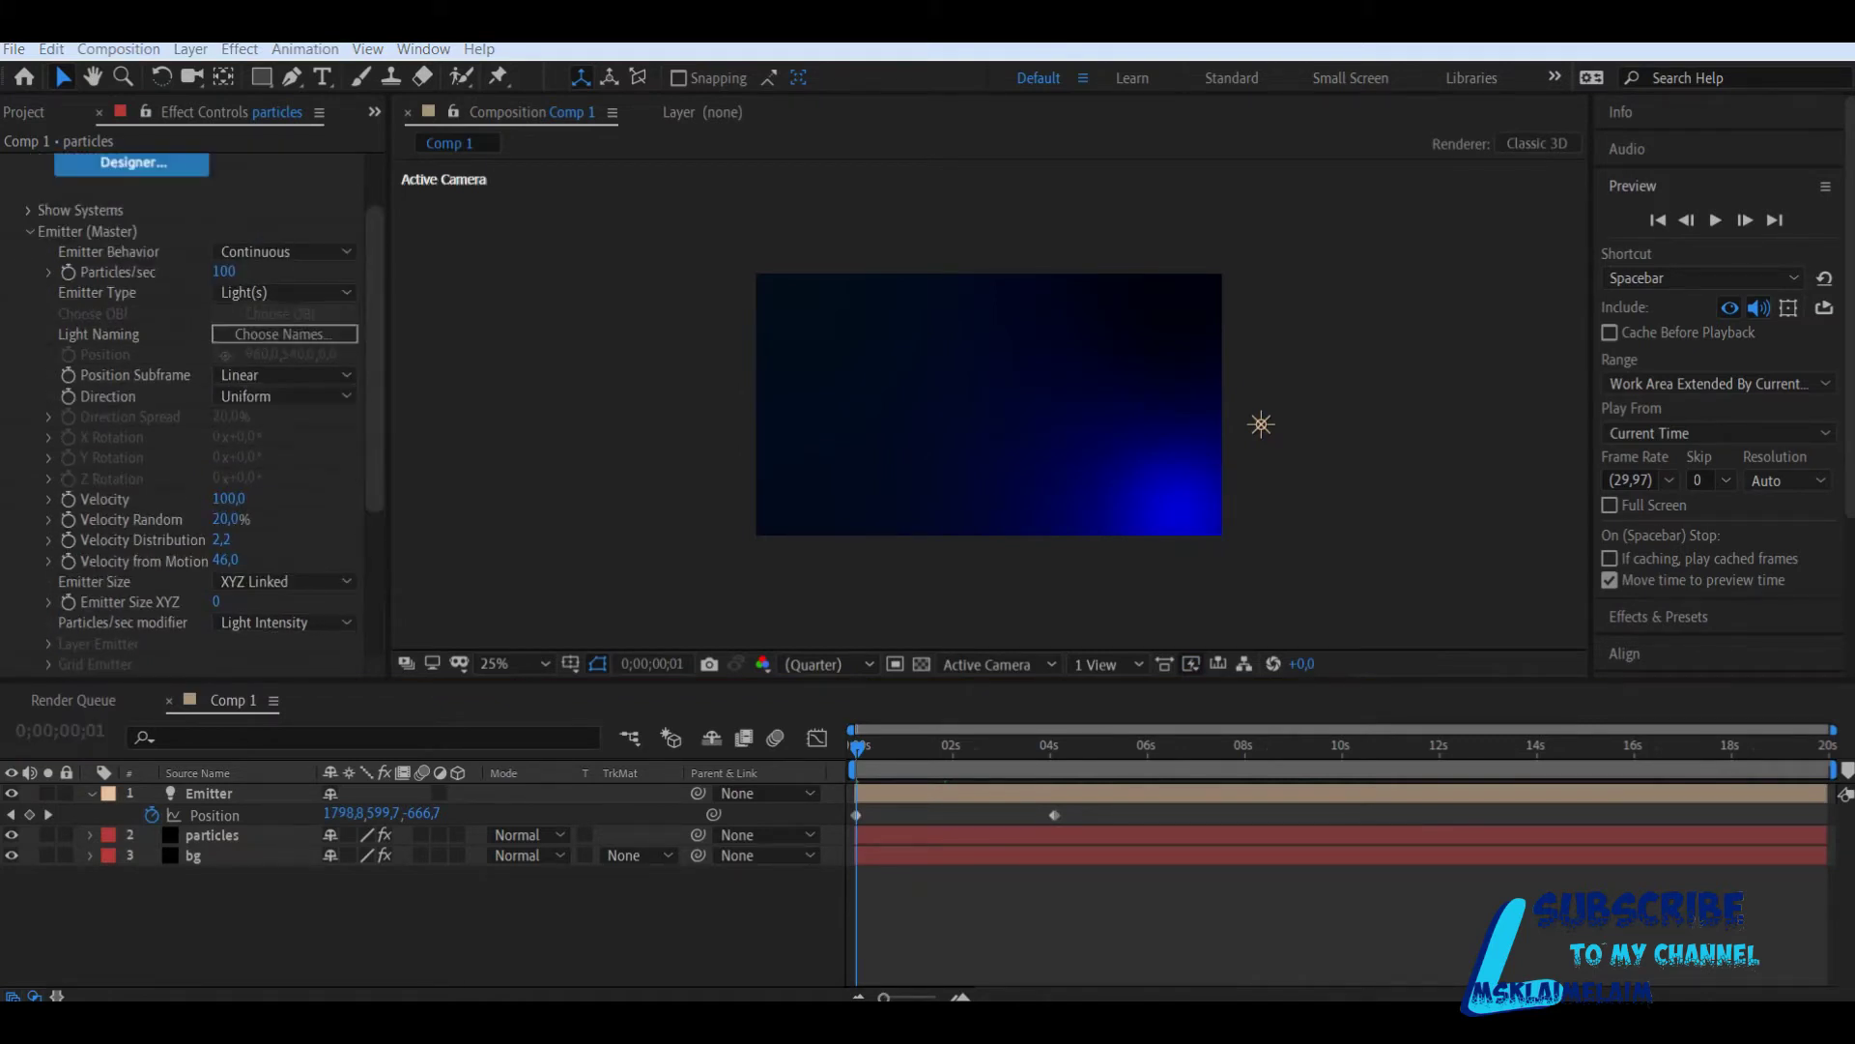
left_click(30, 232)
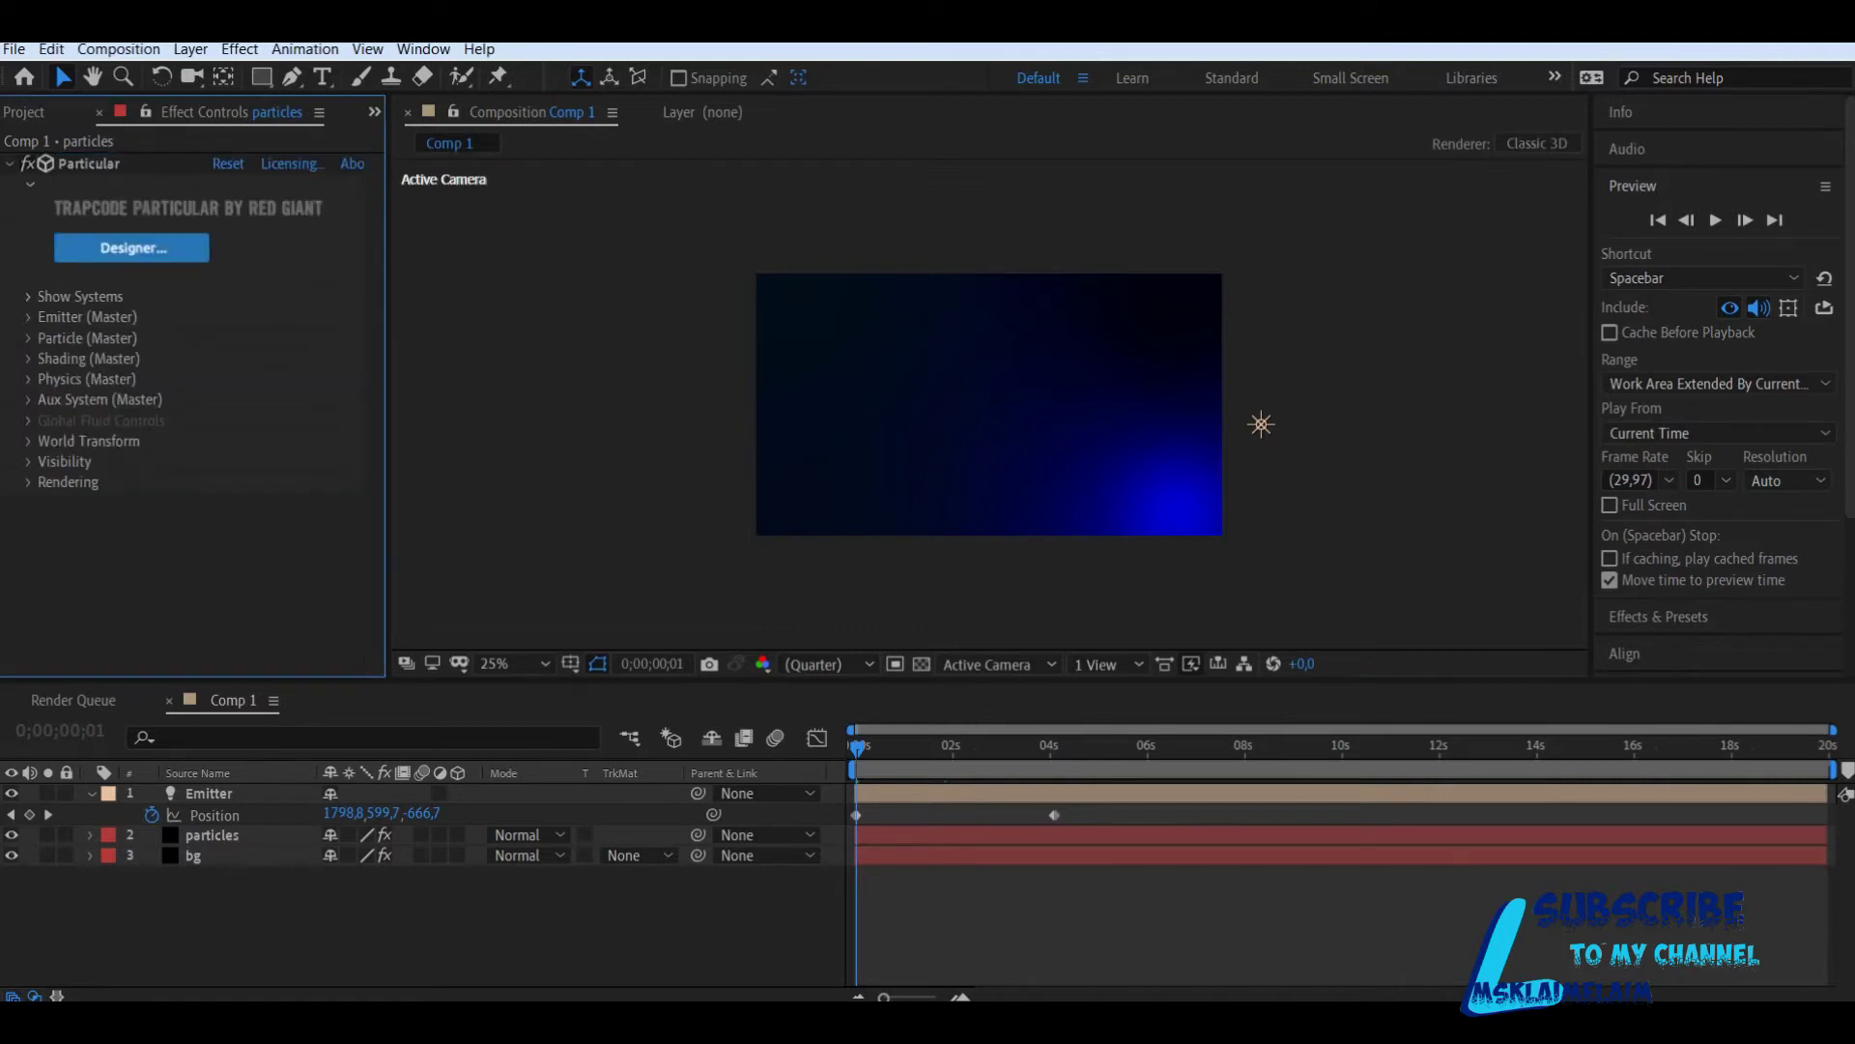
left_click(28, 339)
scroll(193, 416, "down", 4)
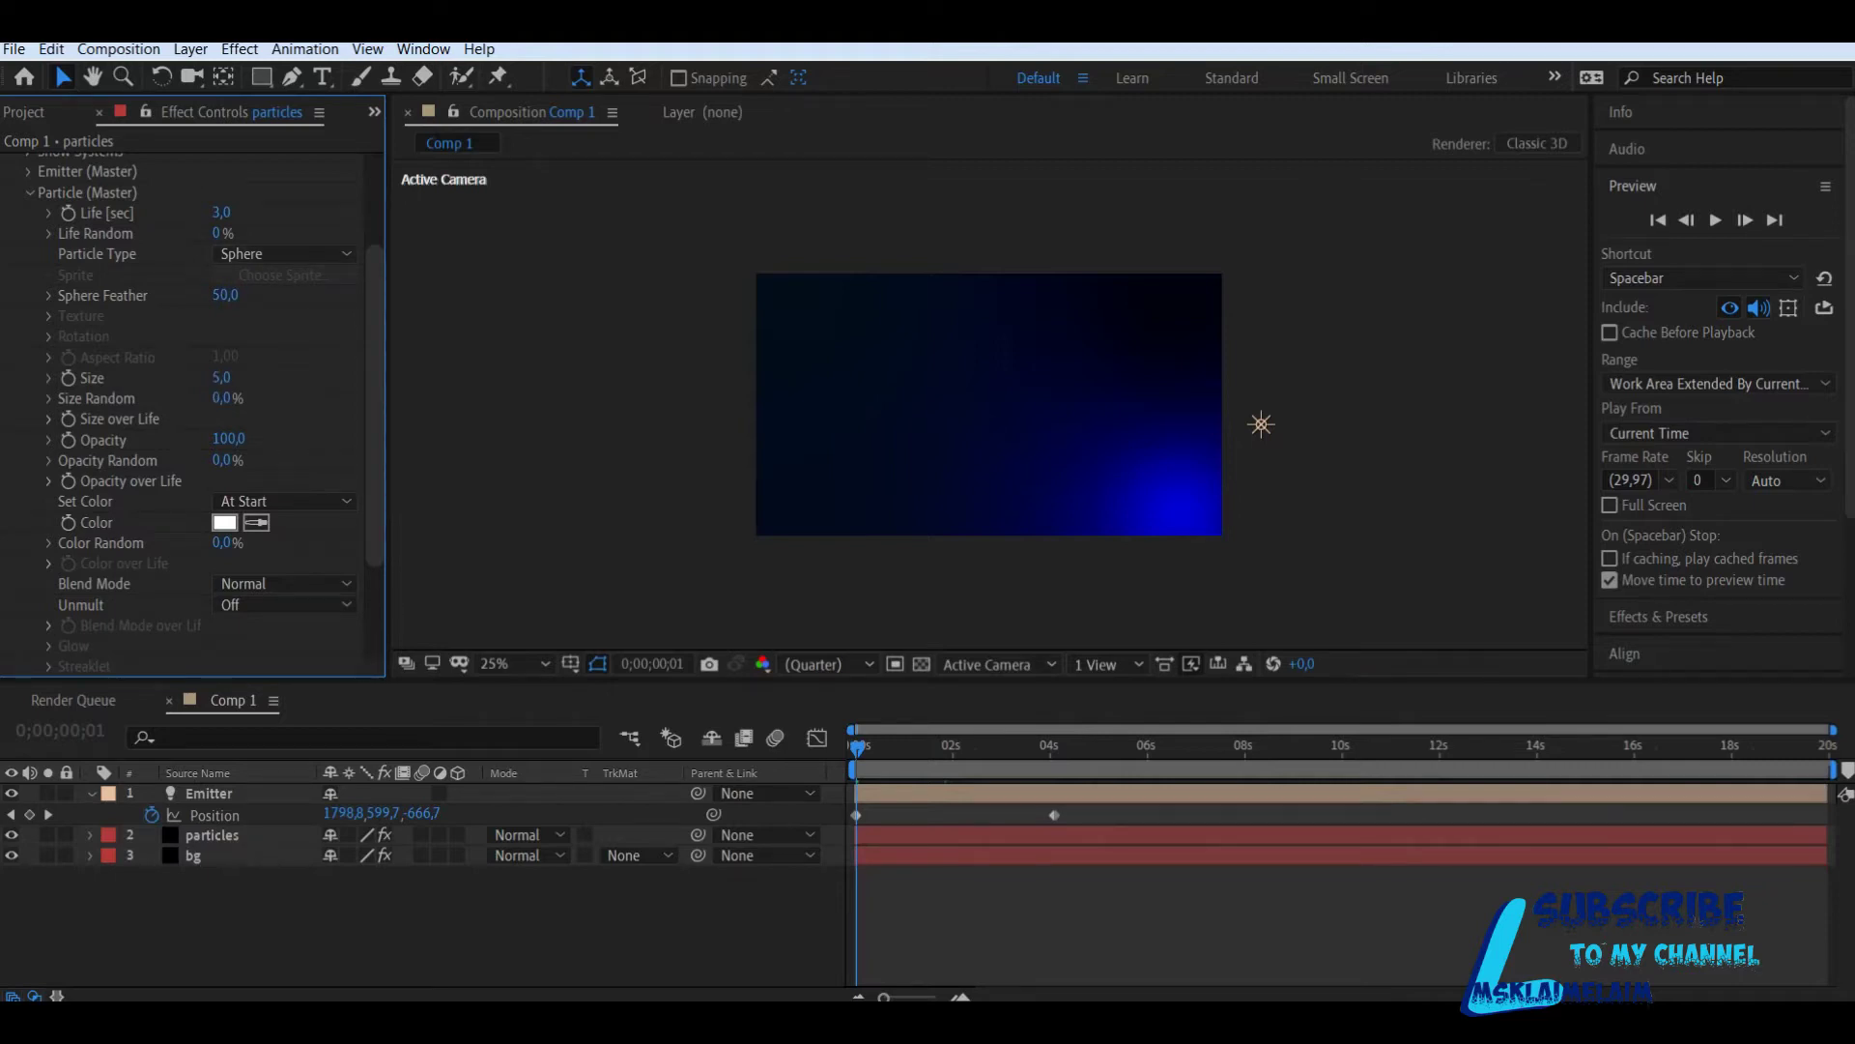
left_click(221, 378)
type("4")
left_click(618, 416)
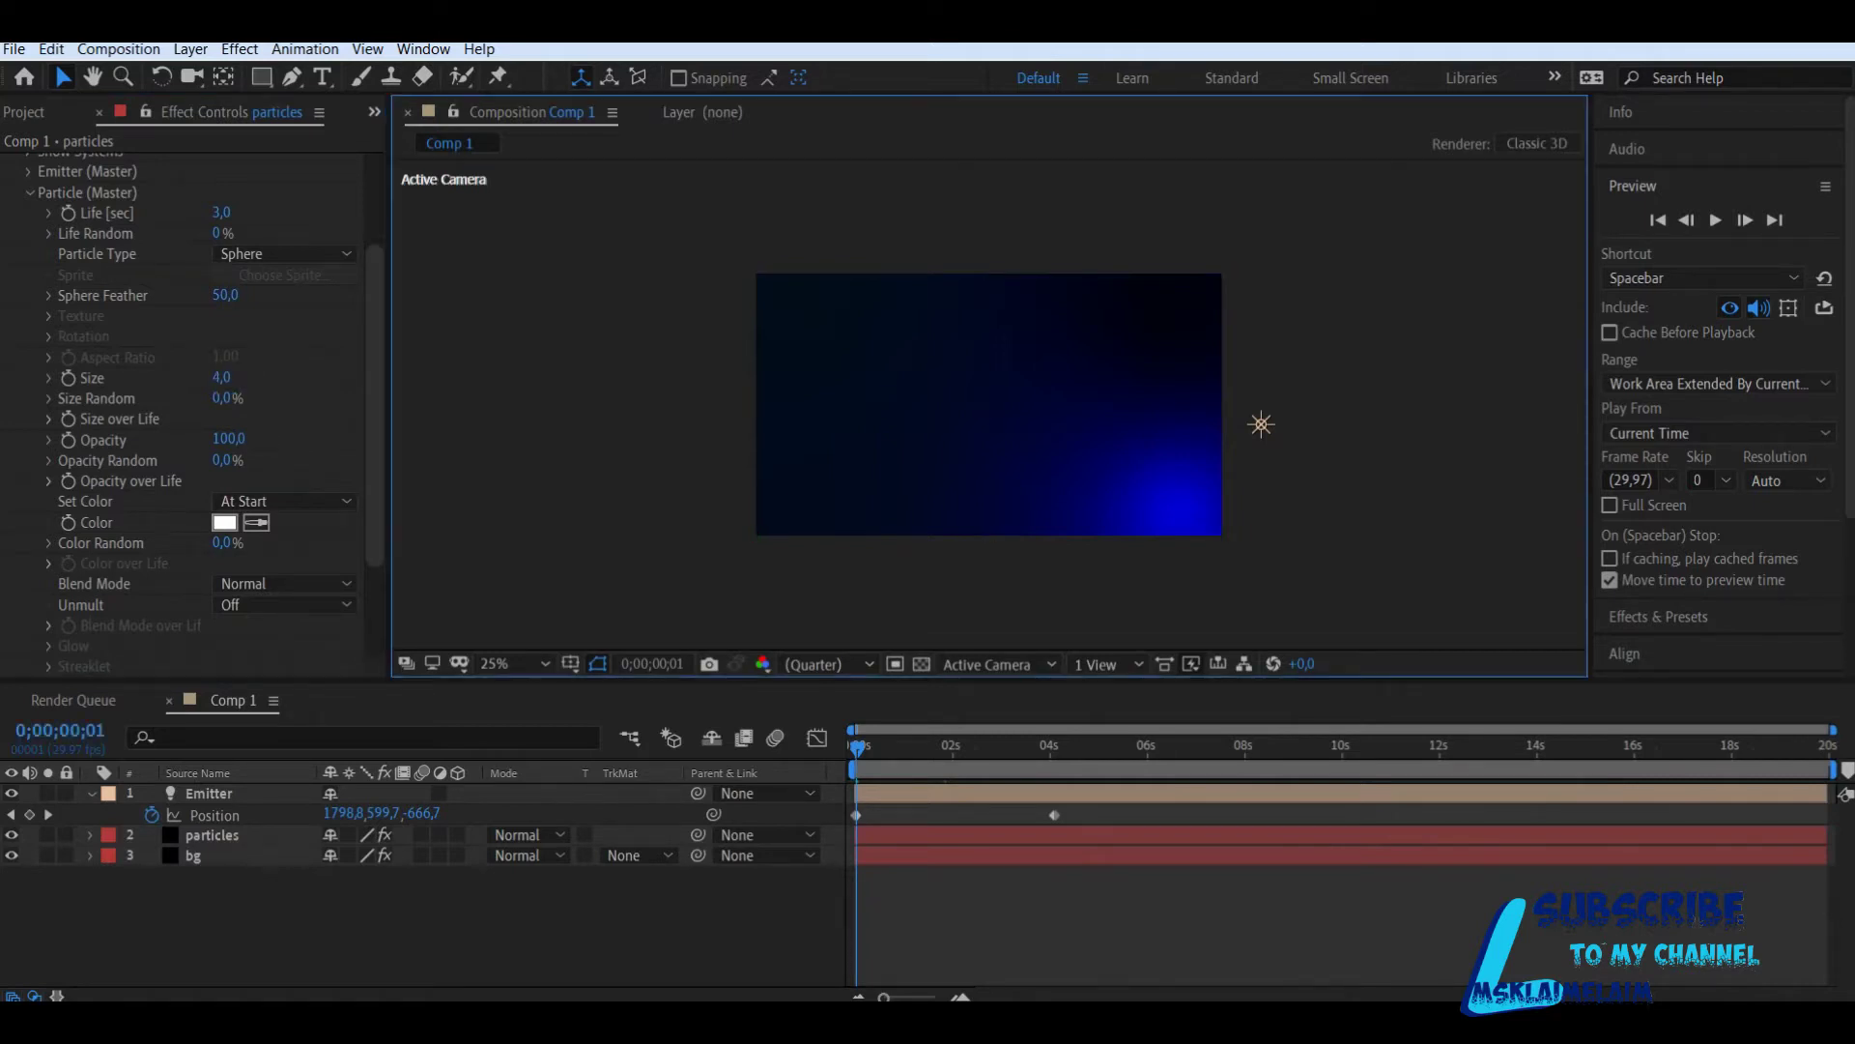
Step: With the playhead at 0;00;01;19, set the main particles' Sphere Feather to 0
left_click_drag(857, 748, 935, 748)
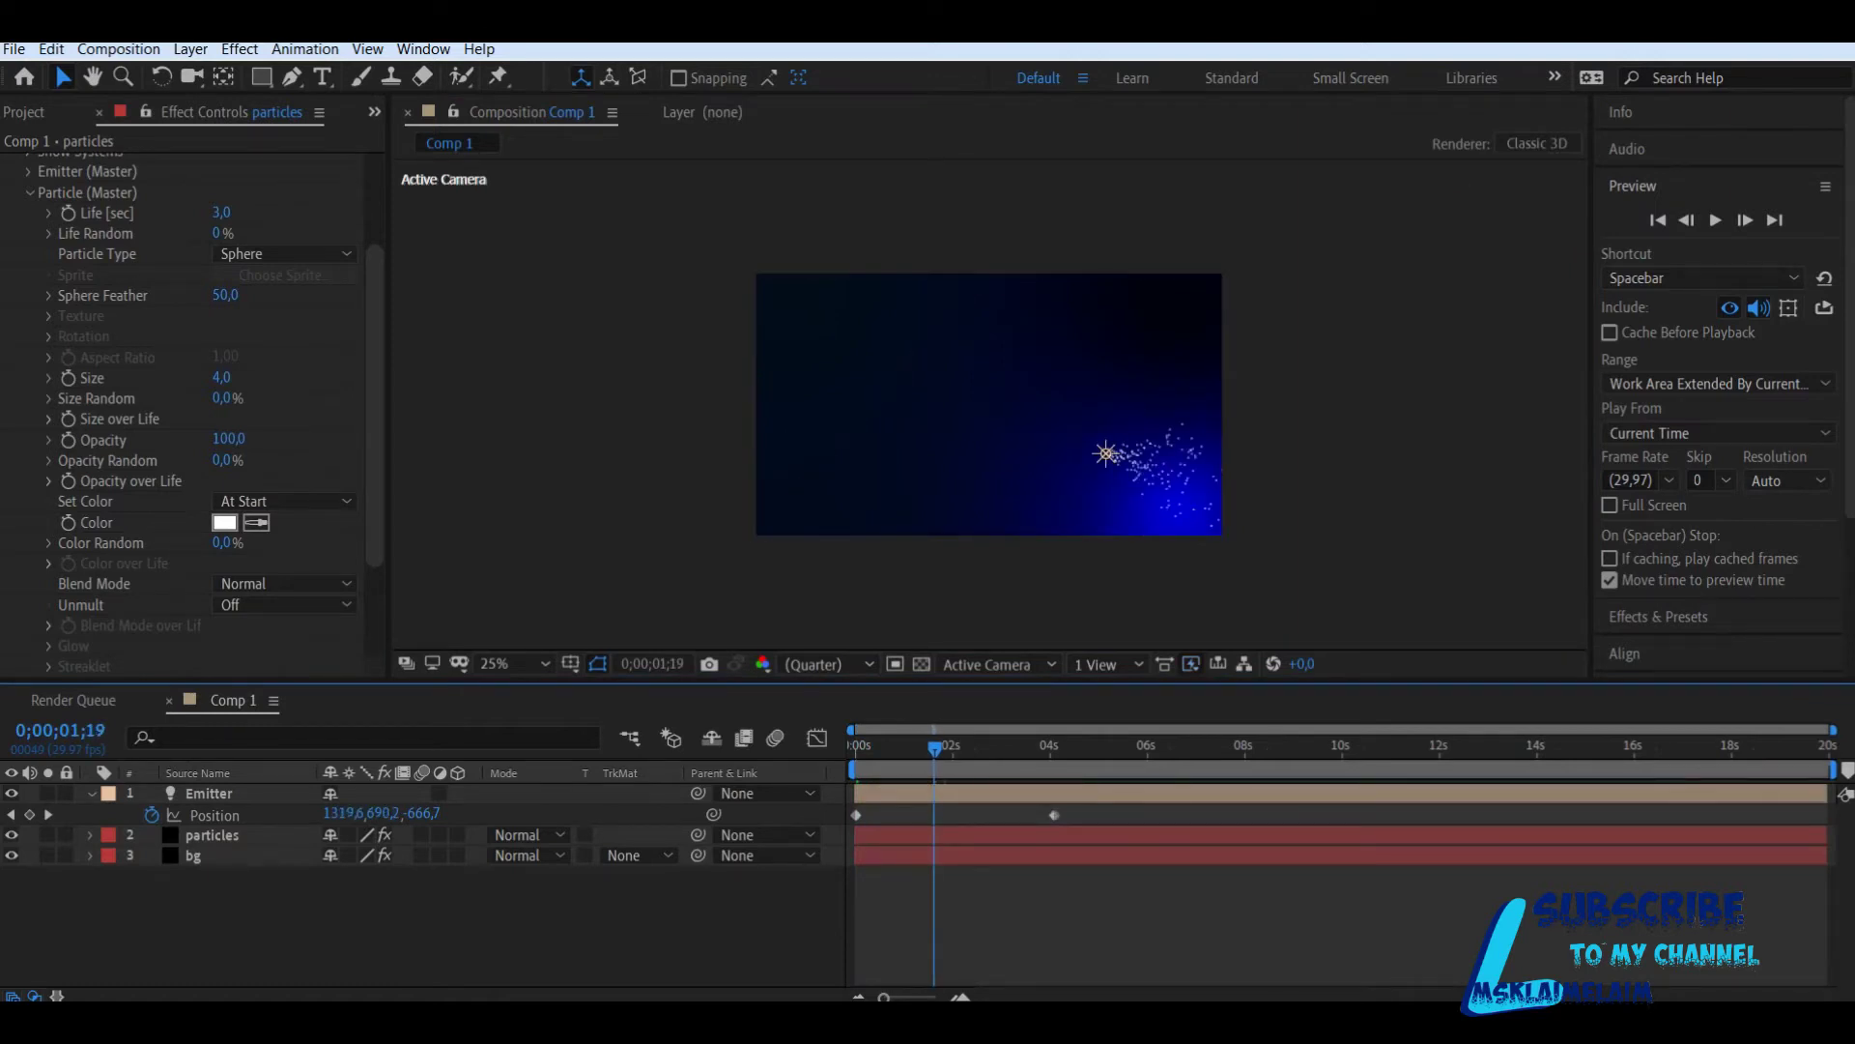
left_click(225, 295)
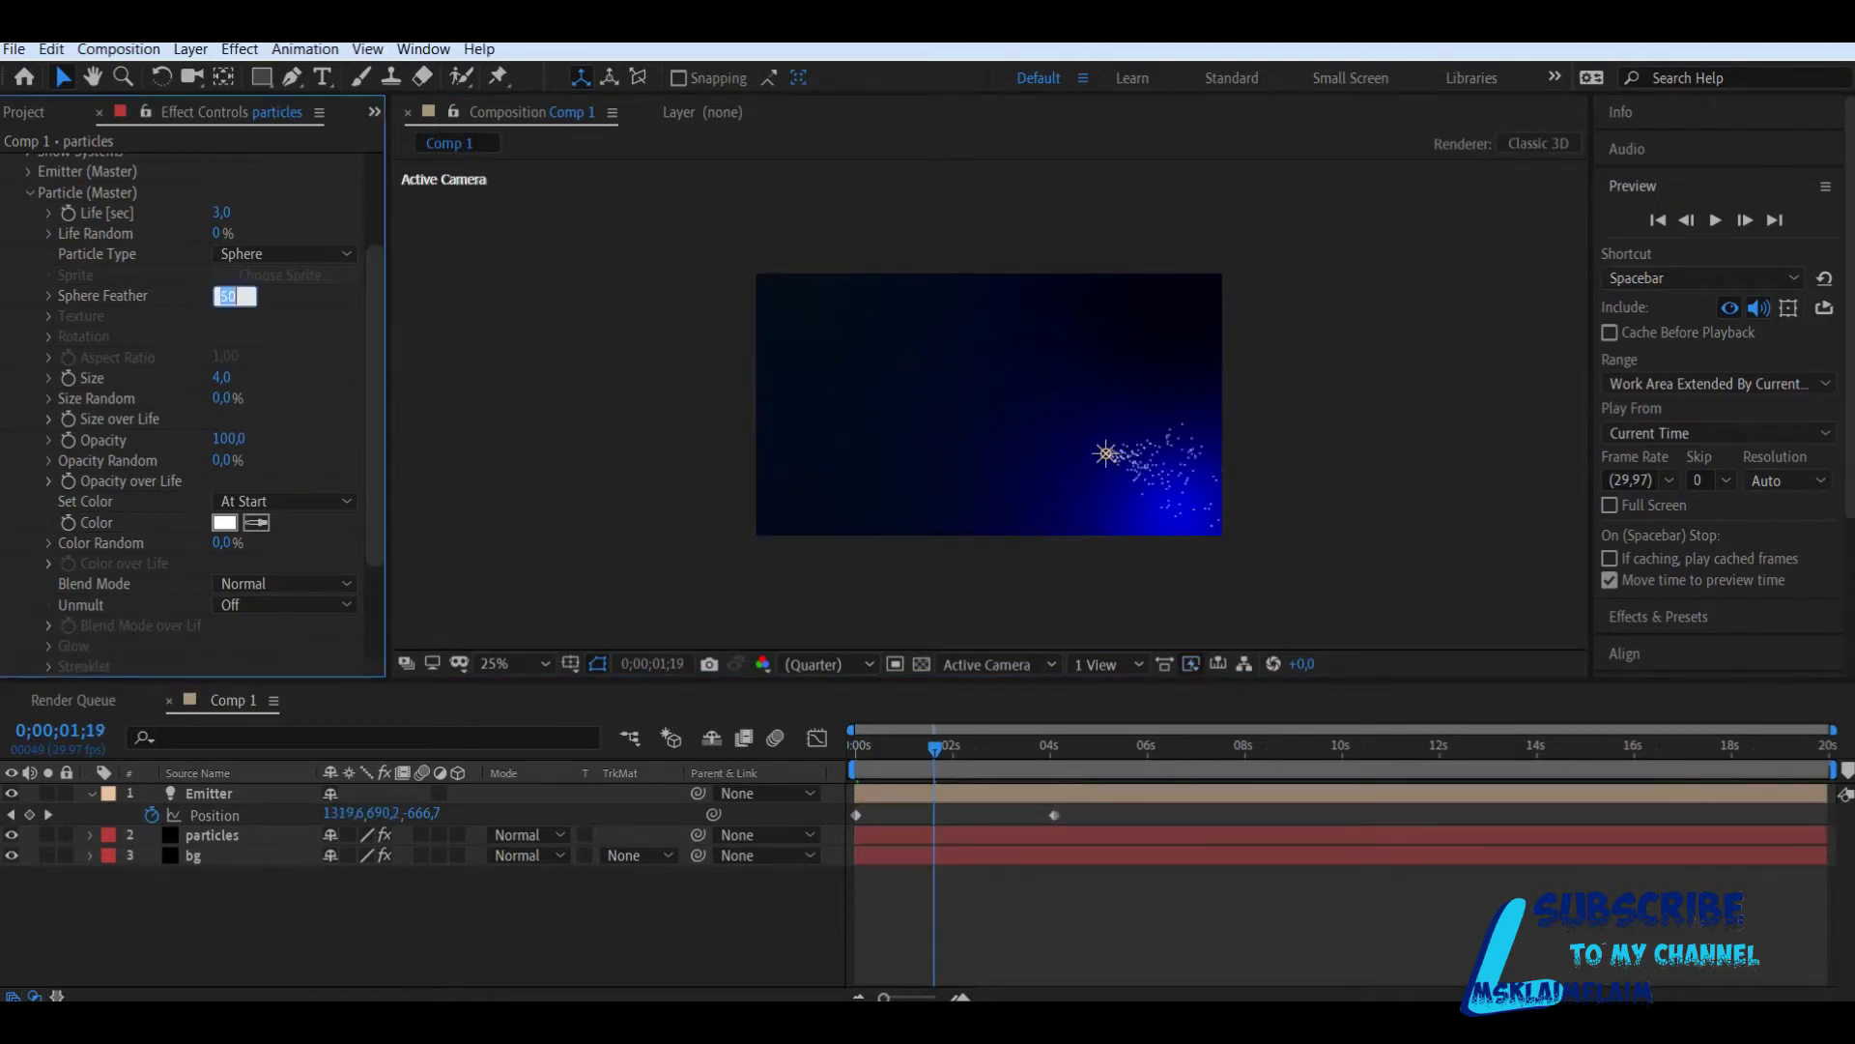
type("0")
left_click(579, 406)
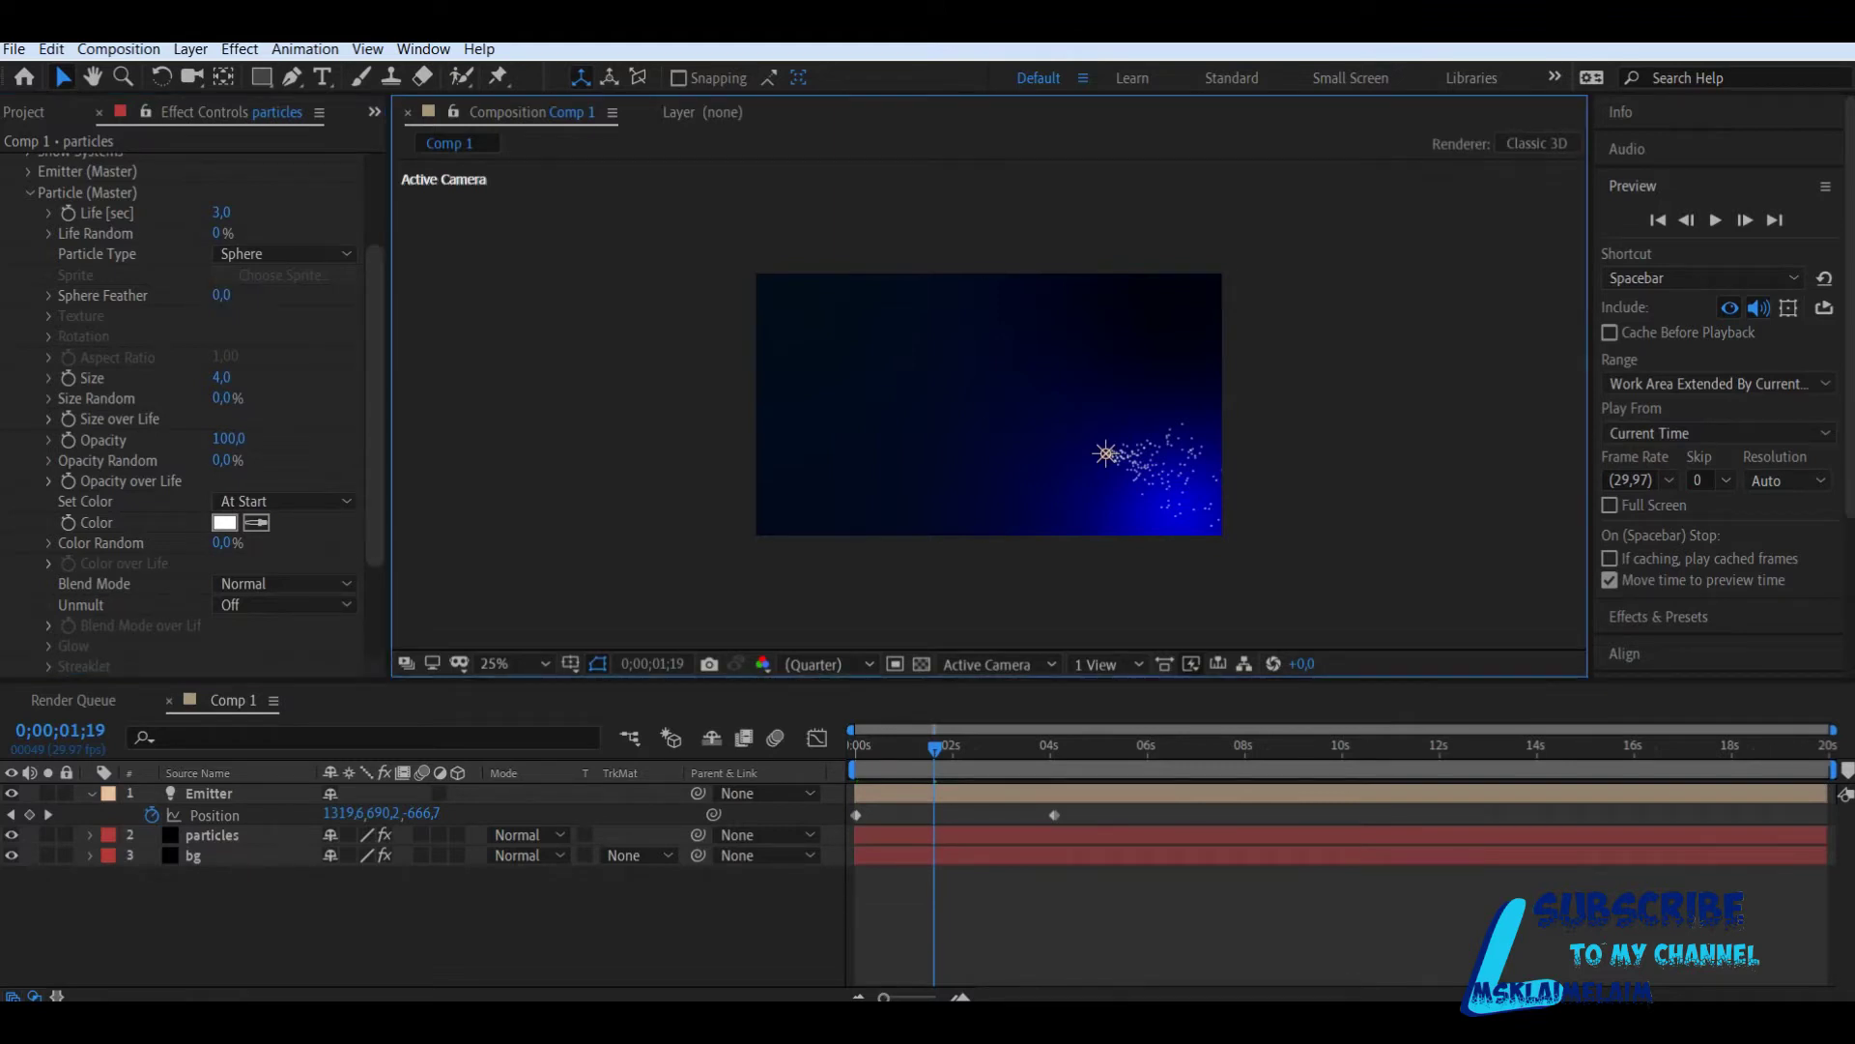
Step: Change the main particles' color to a bright, saturated green
left_click(224, 522)
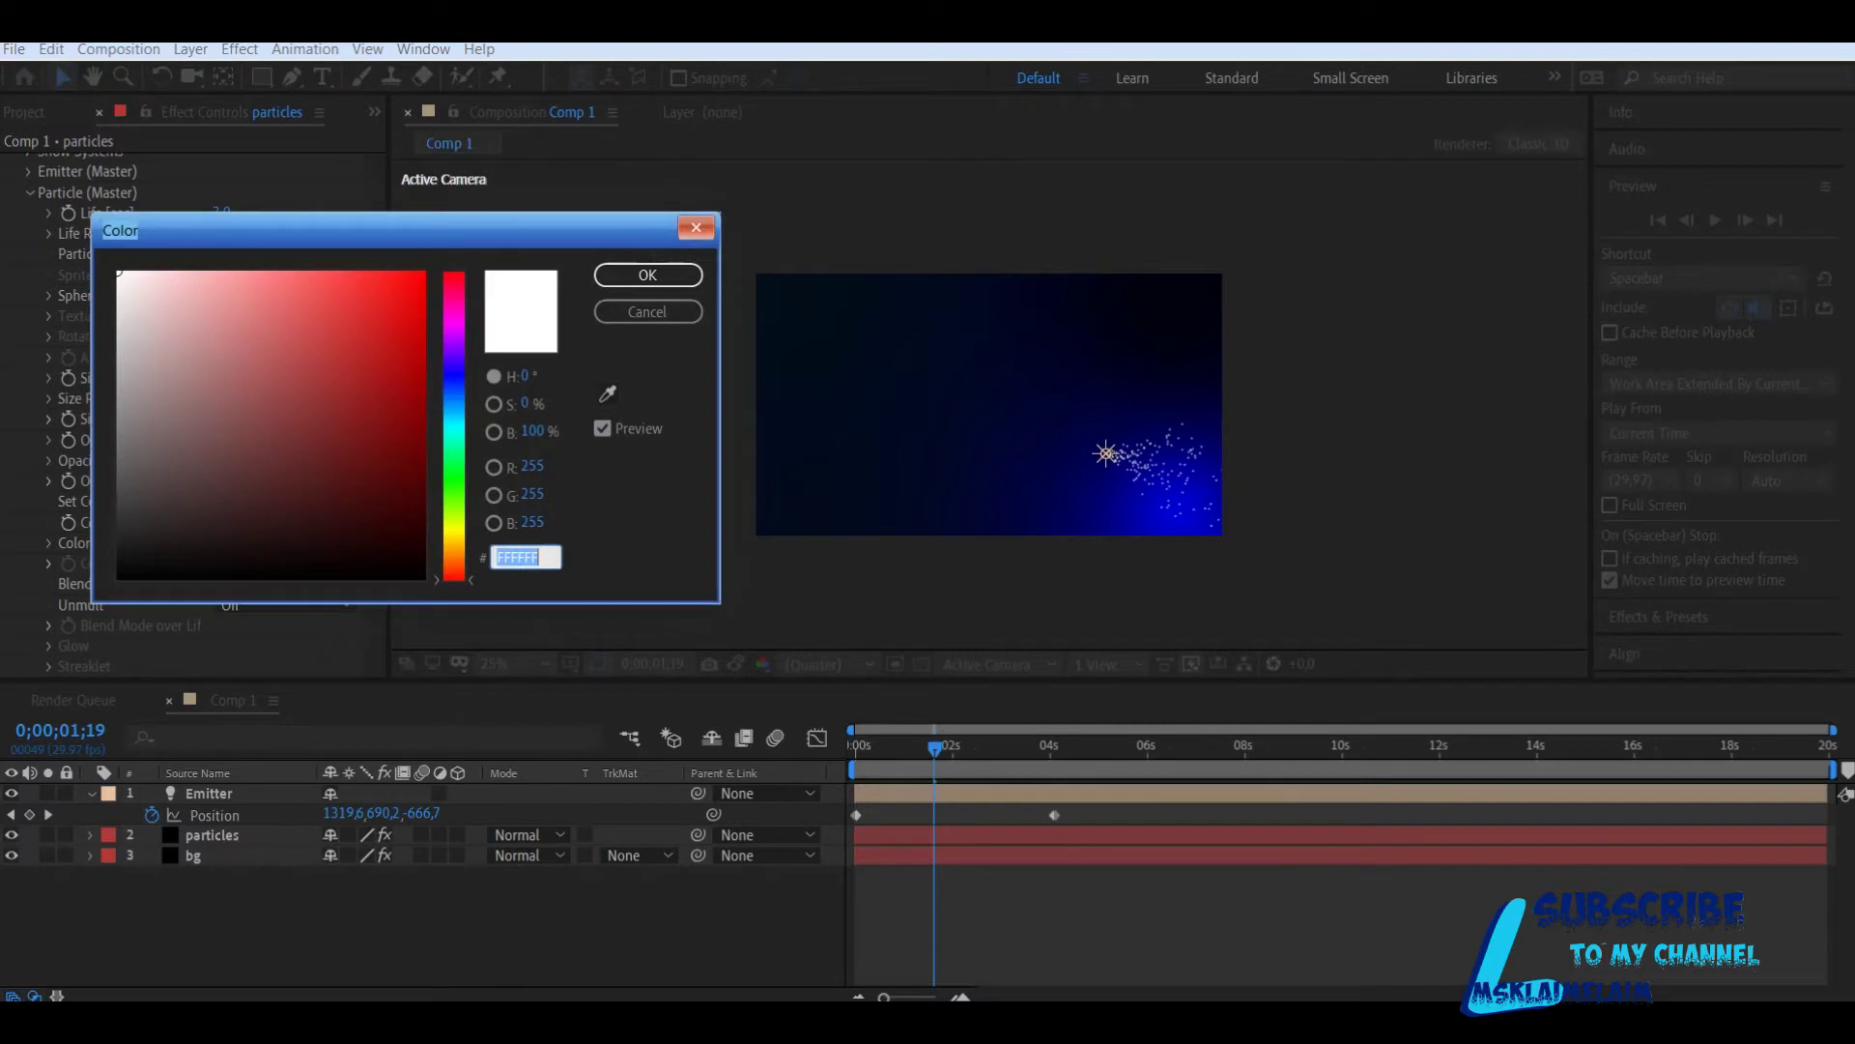
left_click(455, 423)
left_click_drag(454, 423, 453, 405)
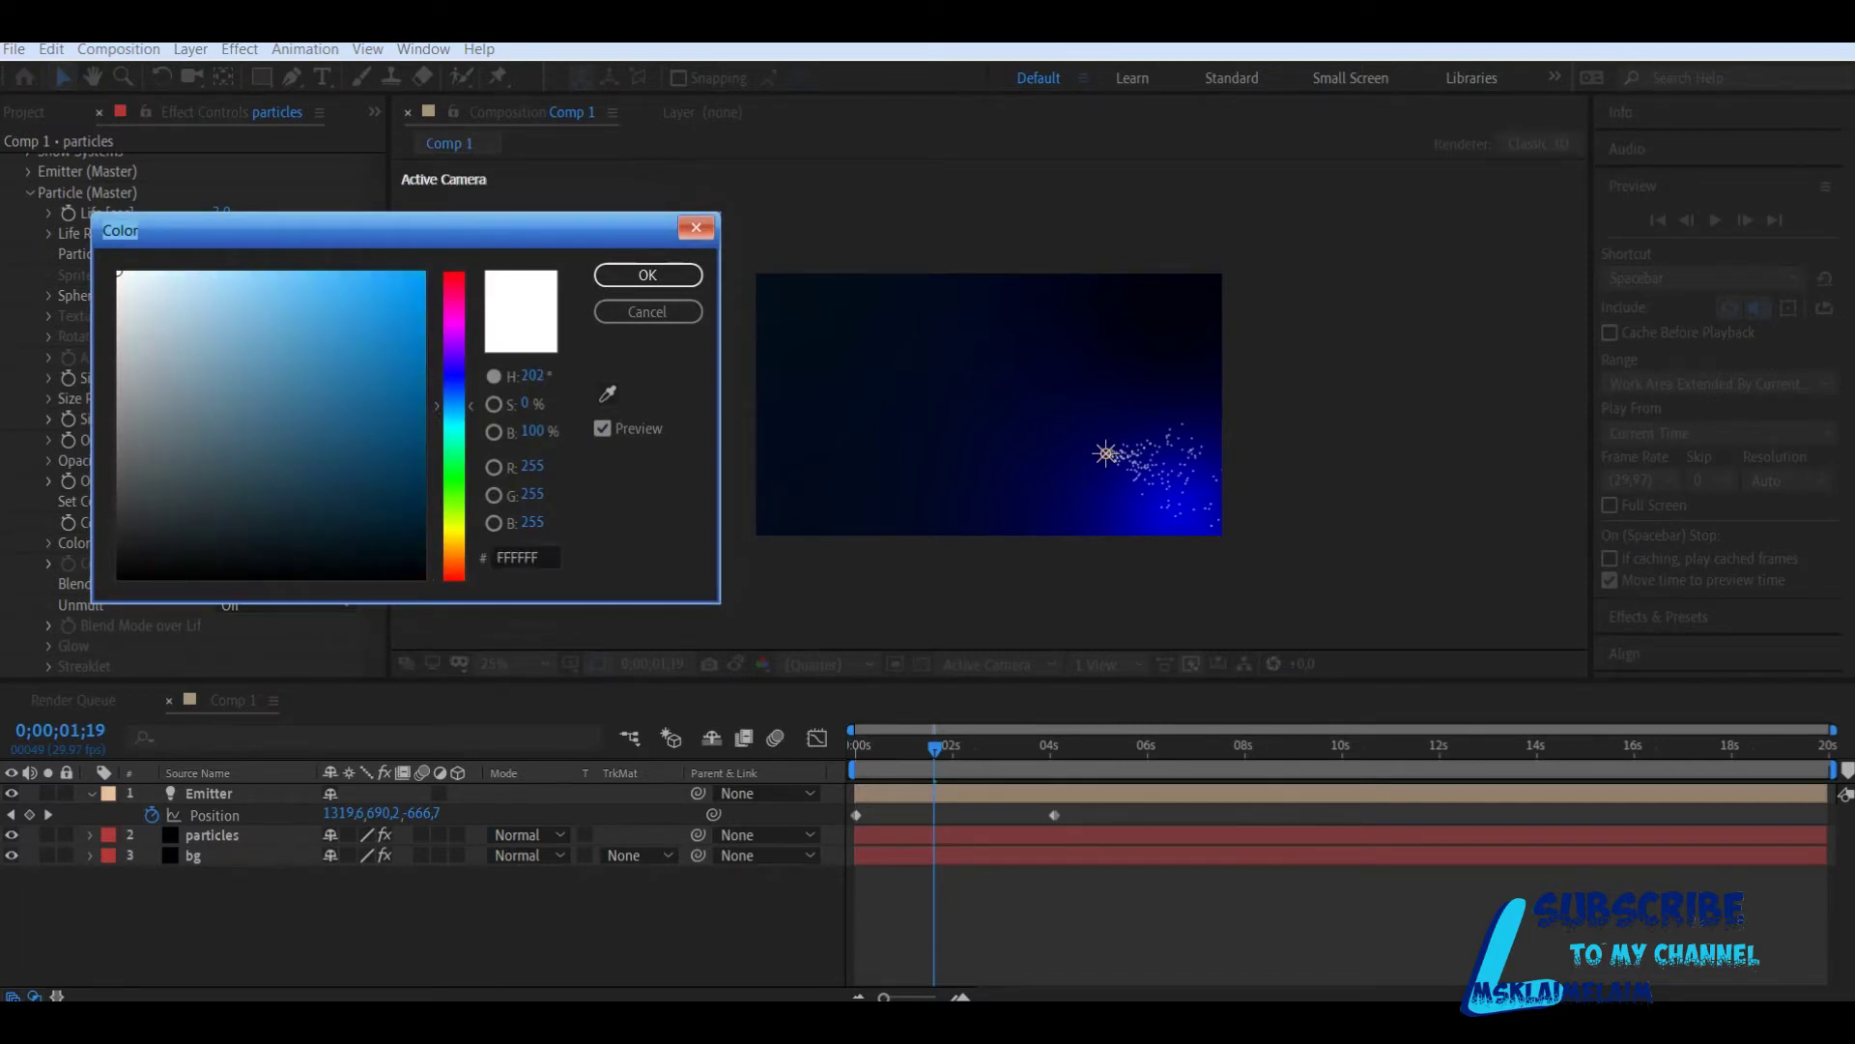
left_click(287, 288)
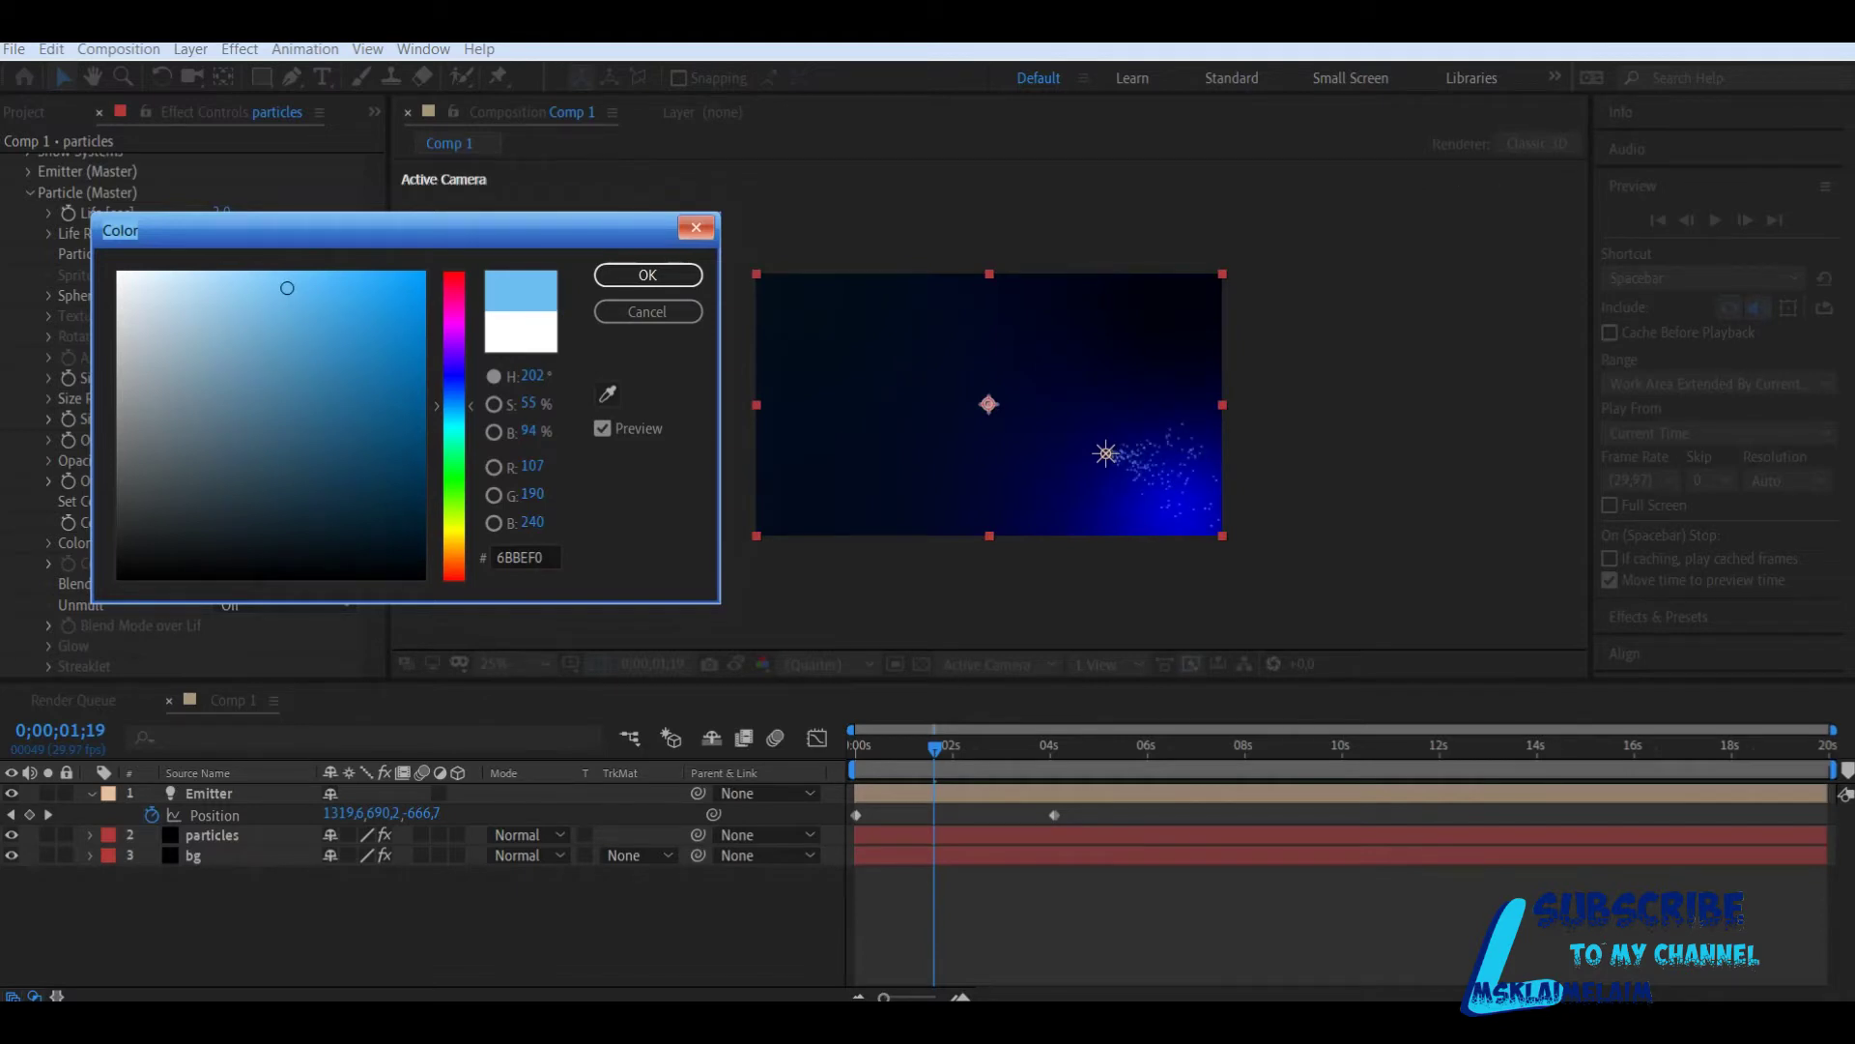
left_click_drag(454, 405, 454, 471)
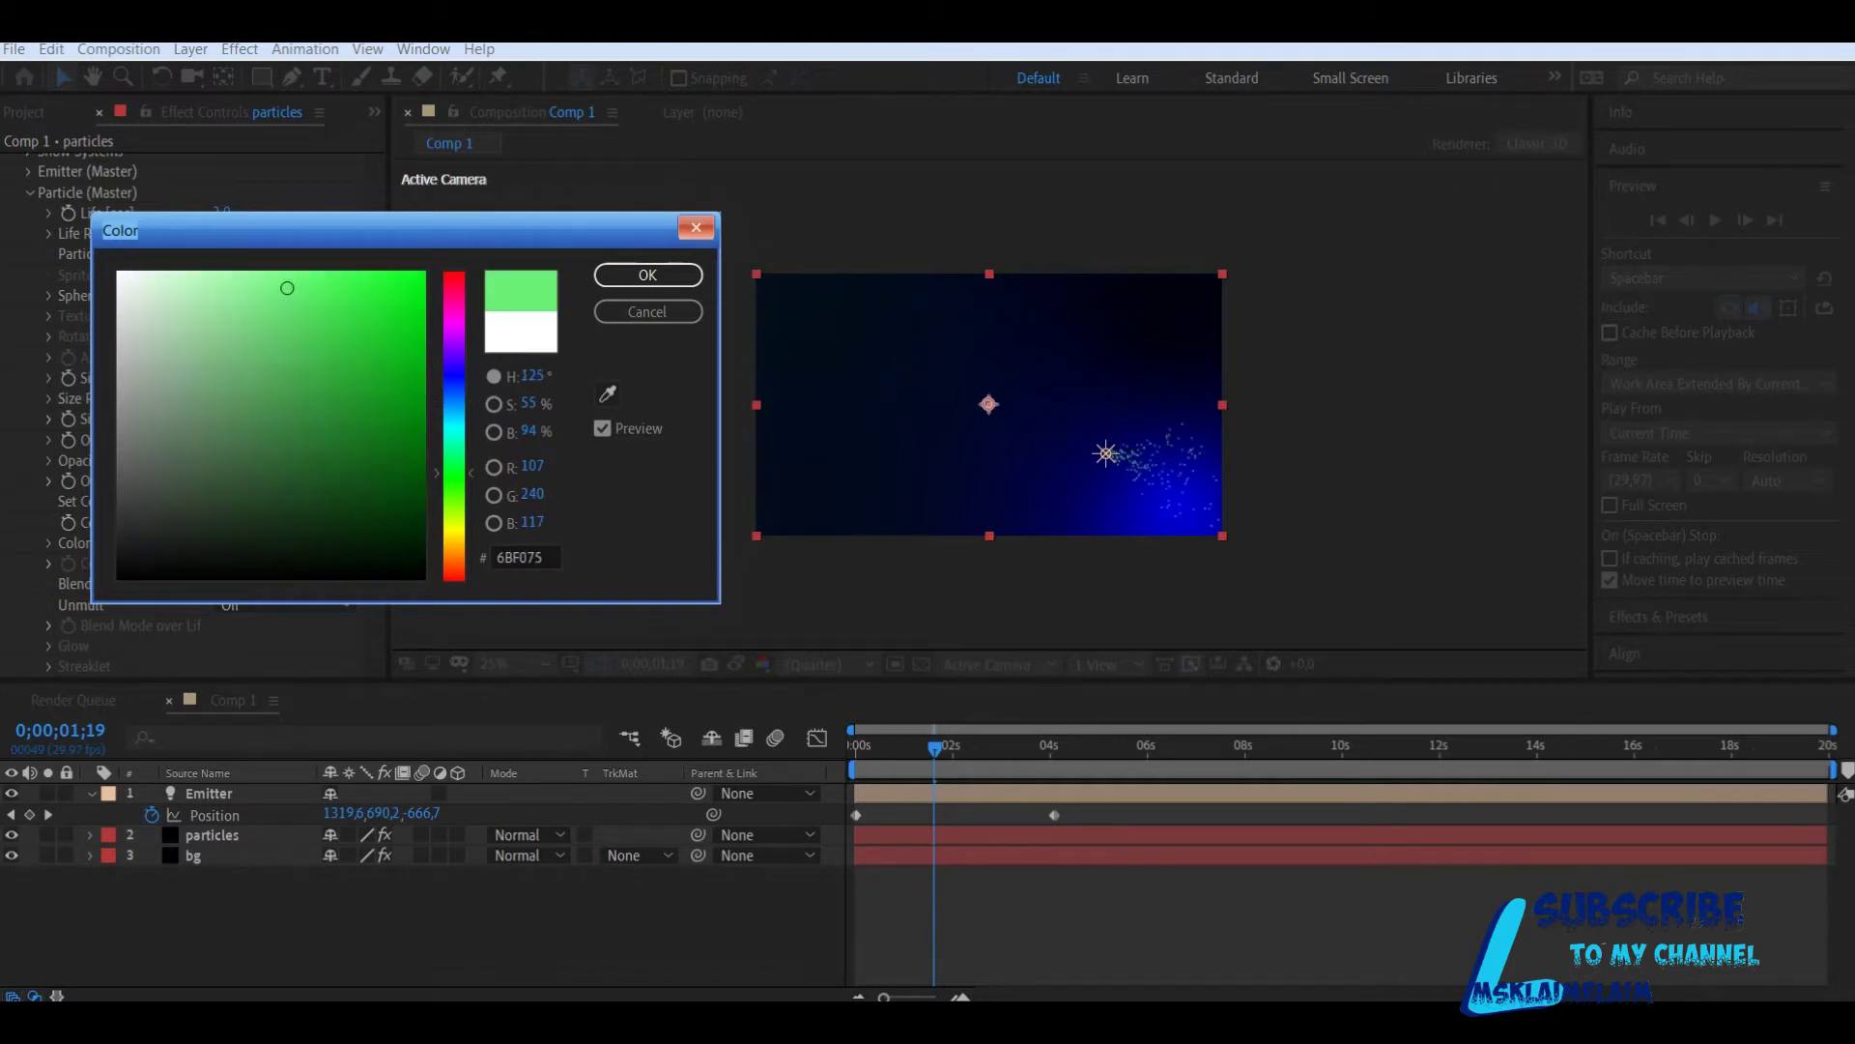
left_click(382, 297)
left_click(647, 274)
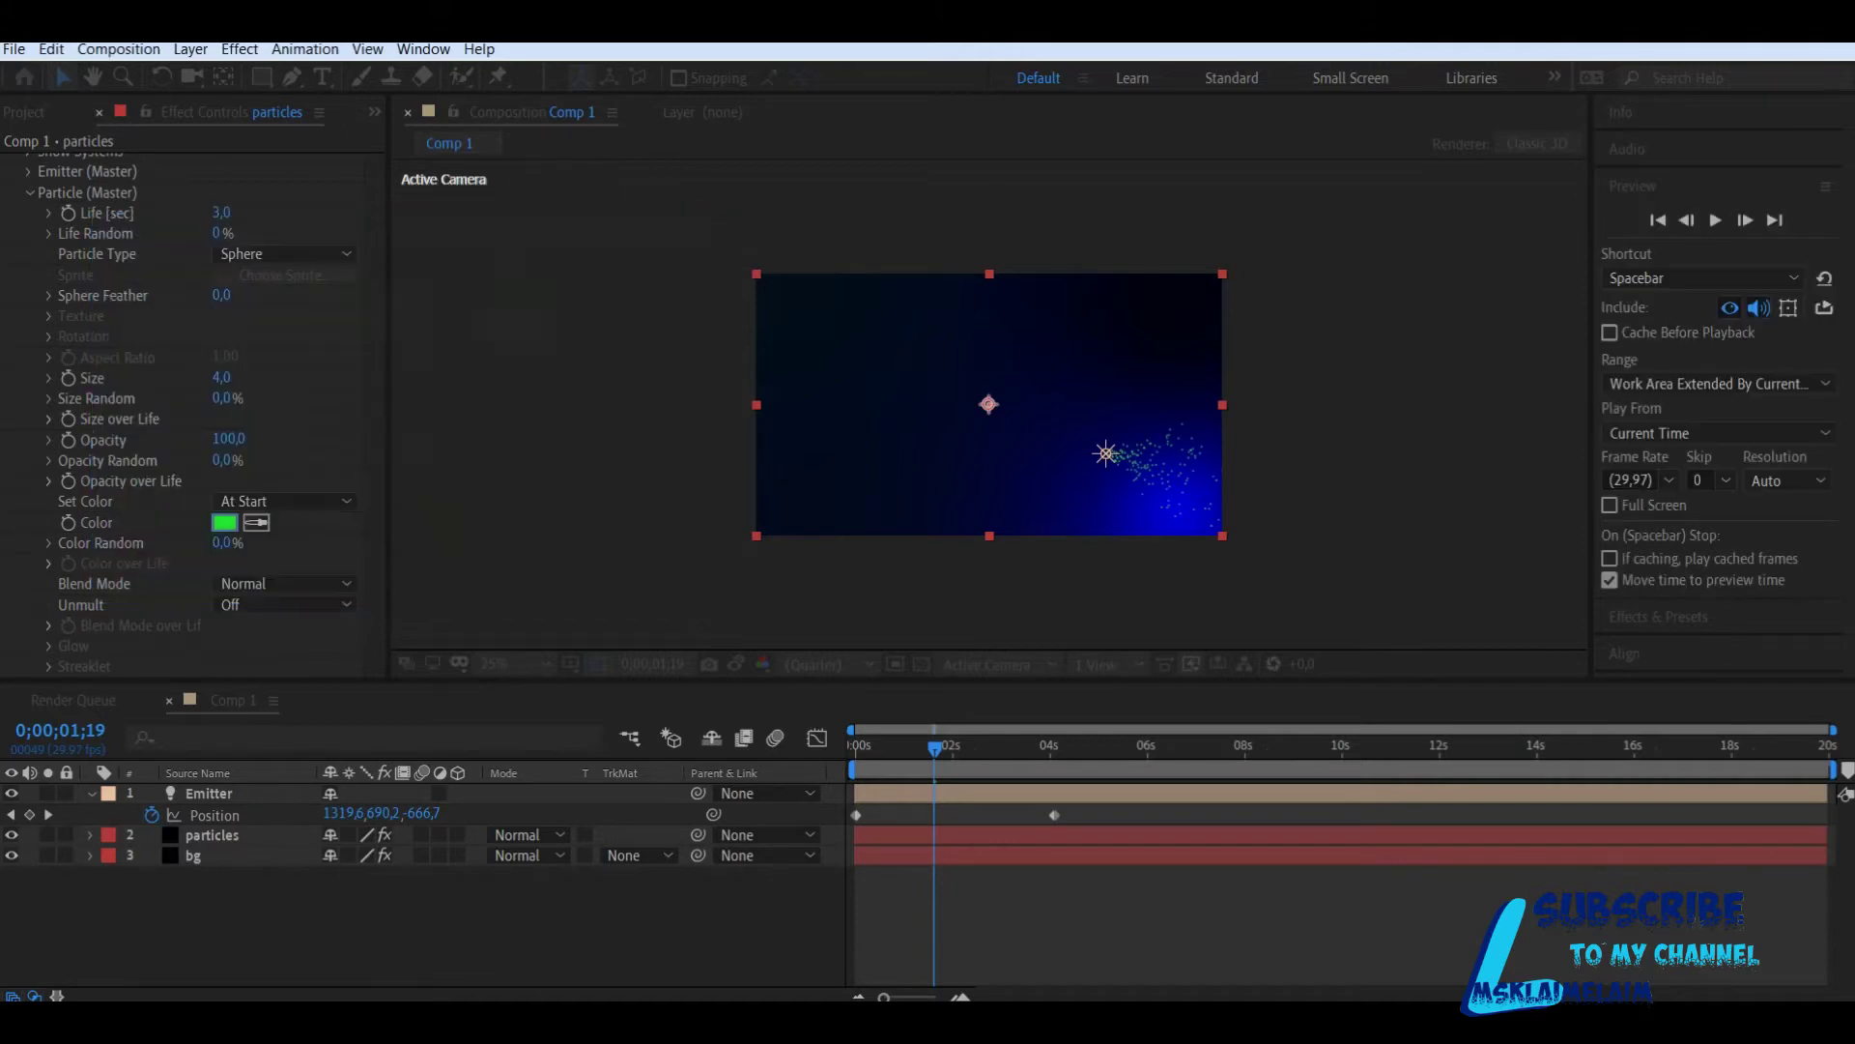
Step: Set the main particles' Blend Mode to Screen and collapse the Particle (Master) settings
left_click(285, 584)
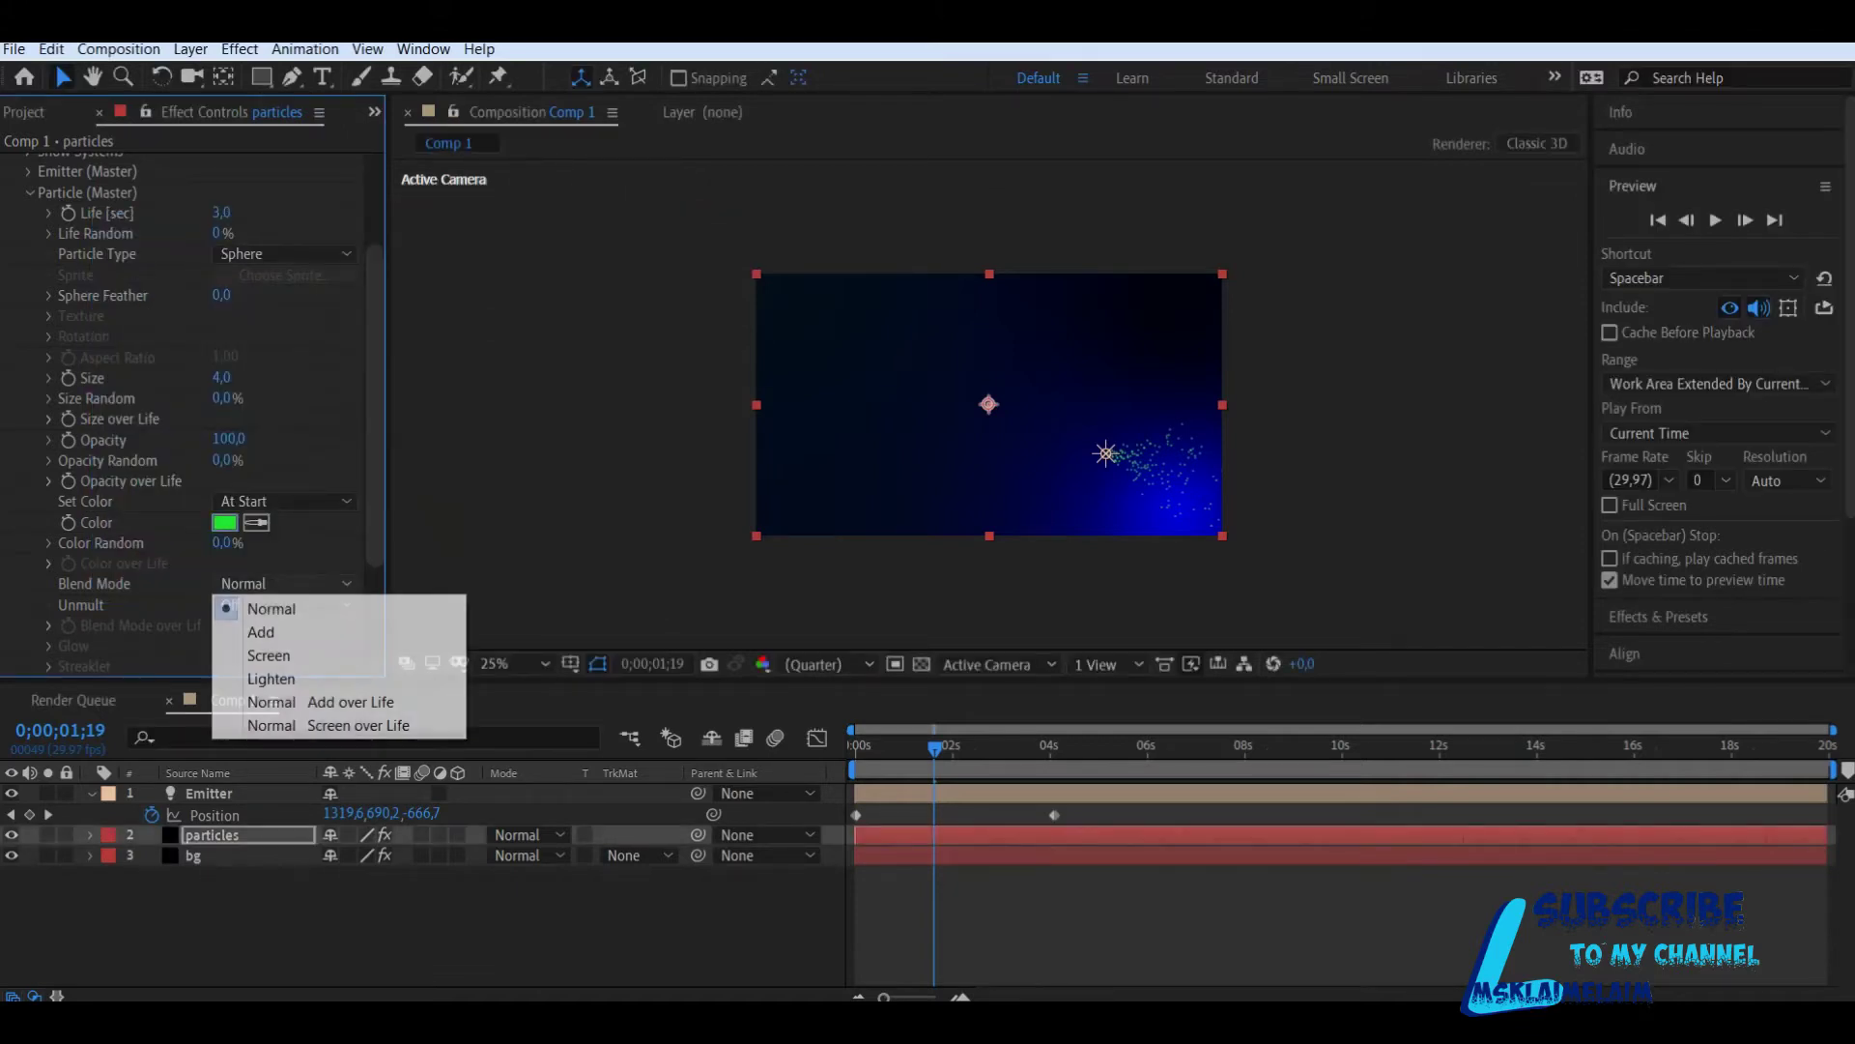
left_click(269, 656)
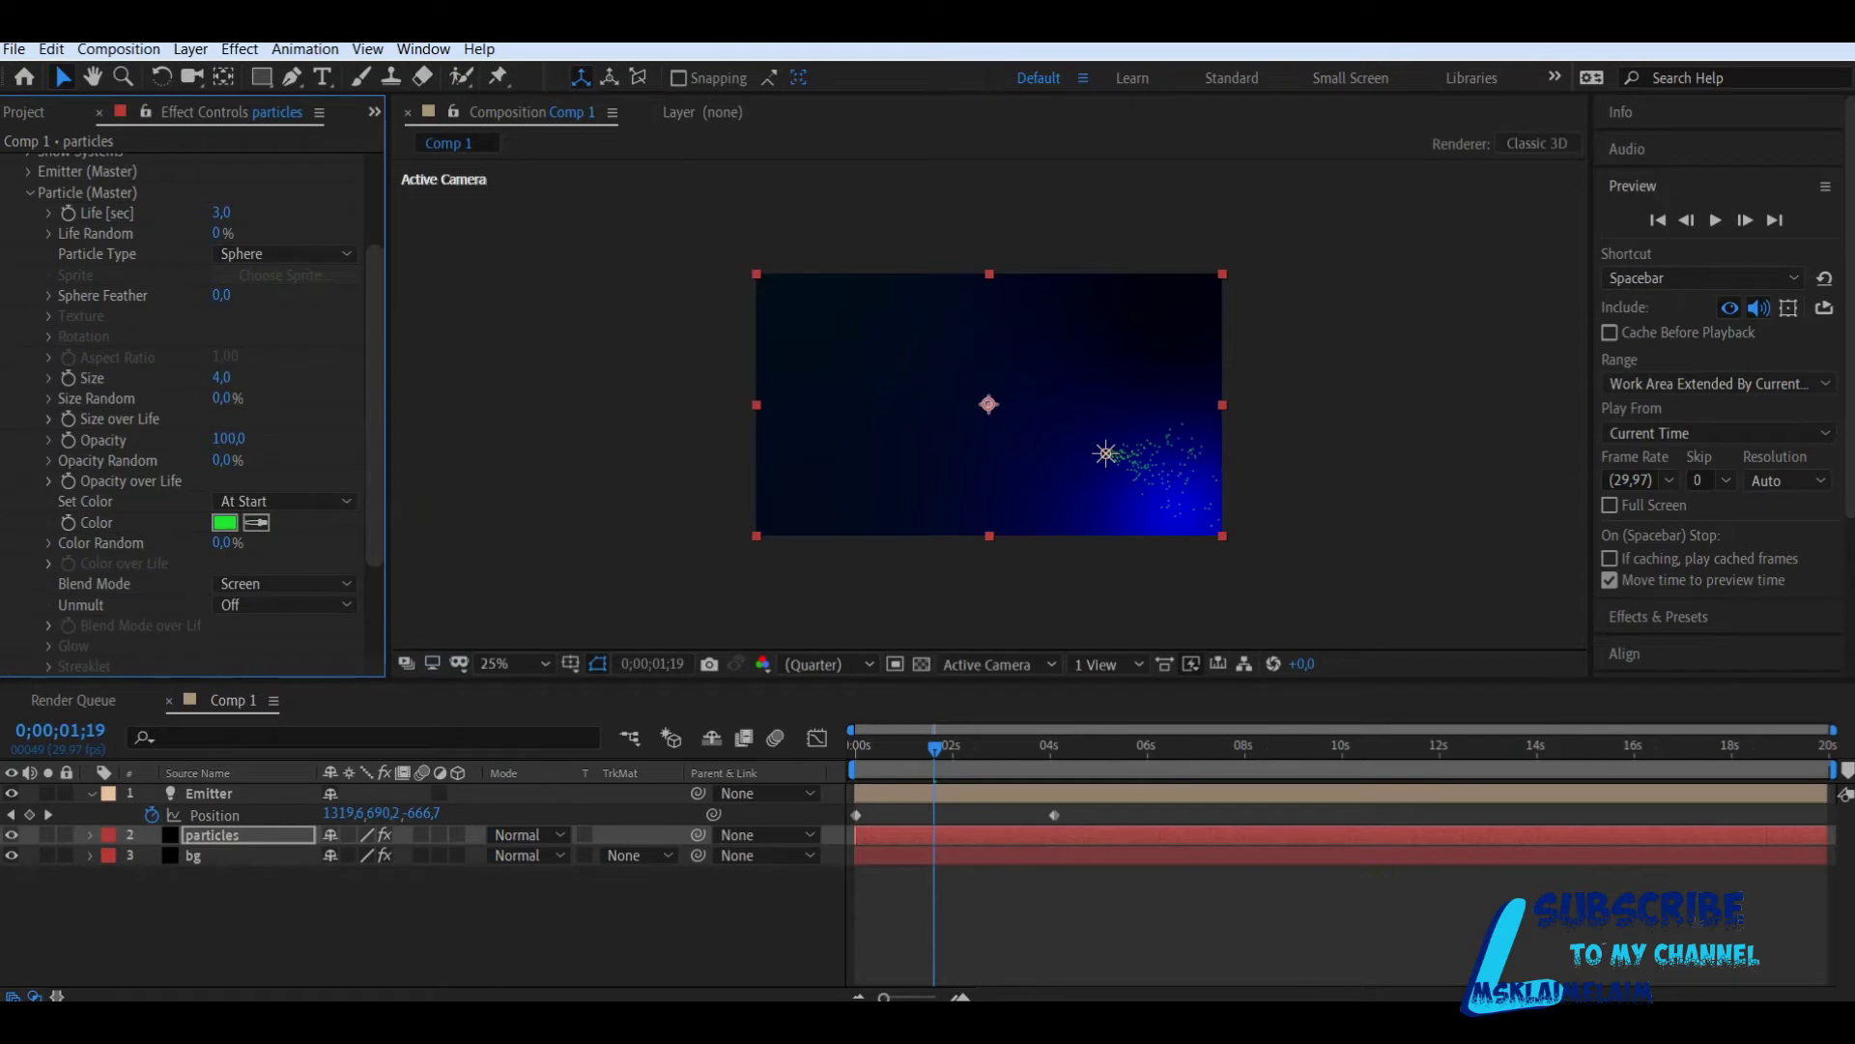
left_click(28, 193)
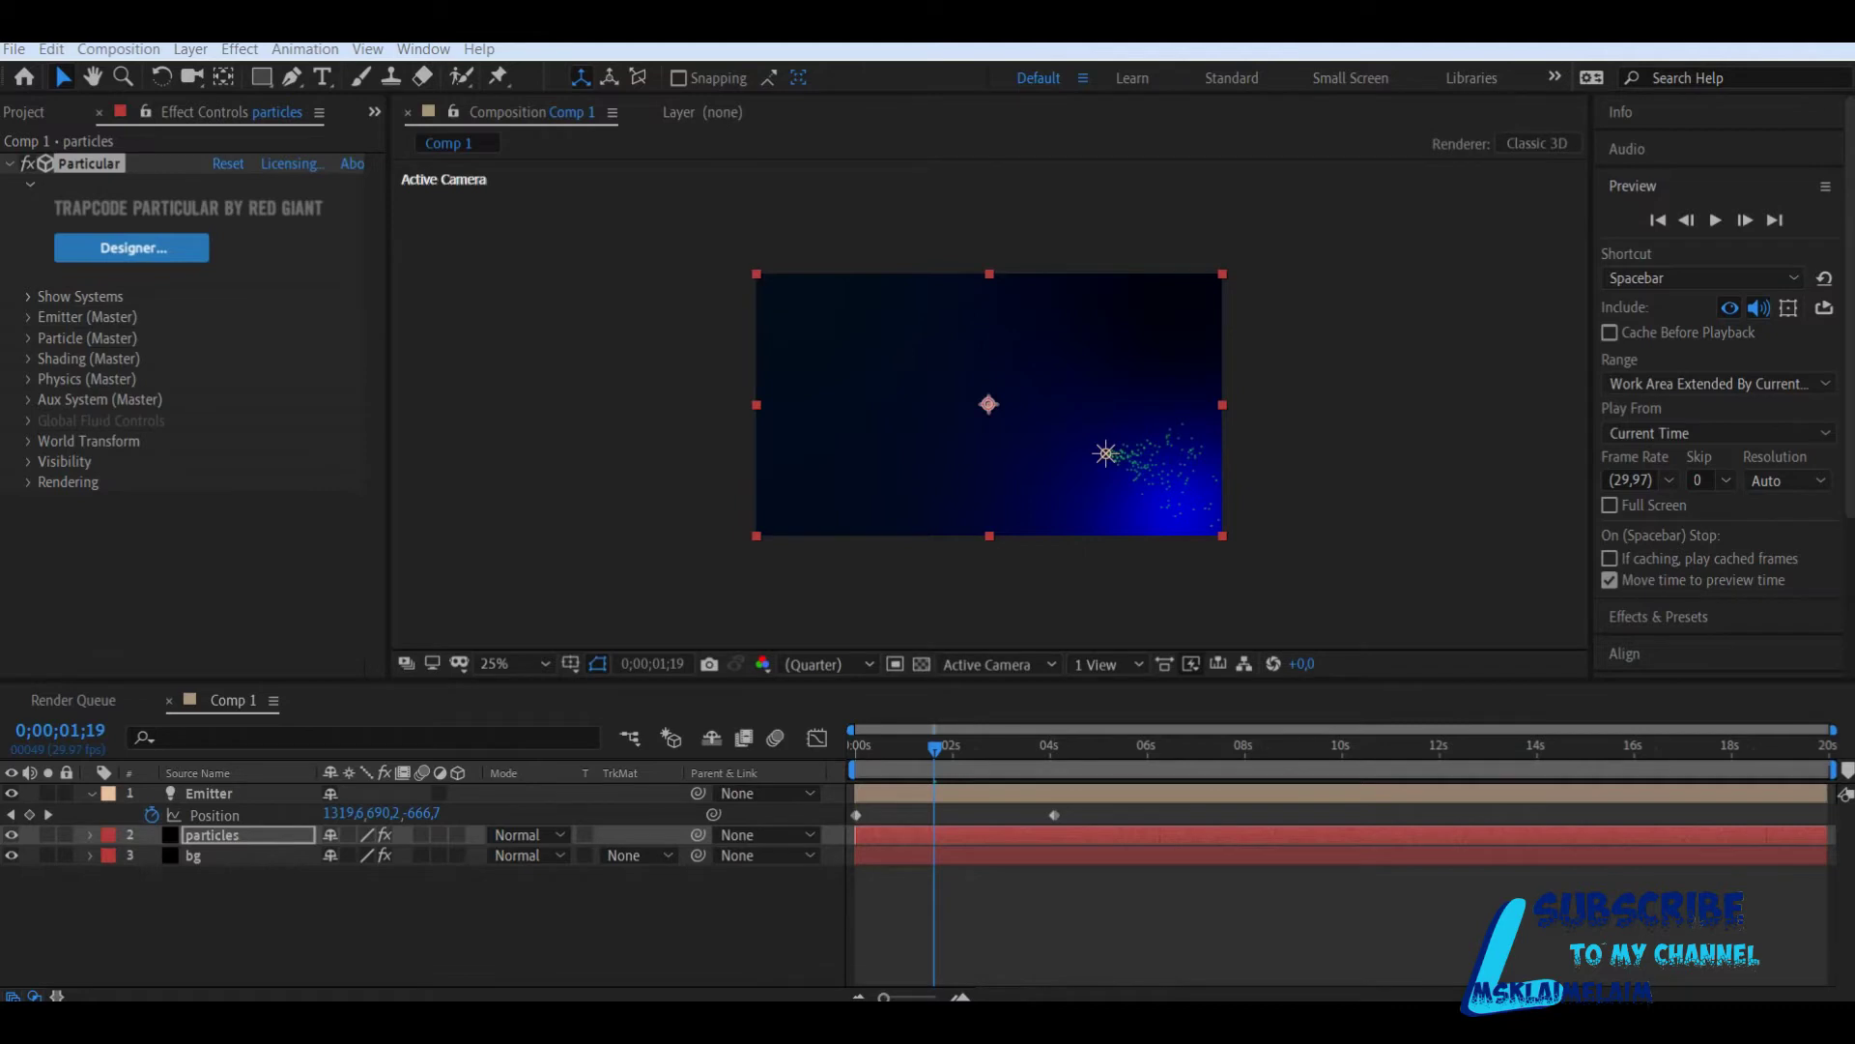
Step: Make Particular's Aux System emit Continuously at 1500 particles per second
left_click(28, 399)
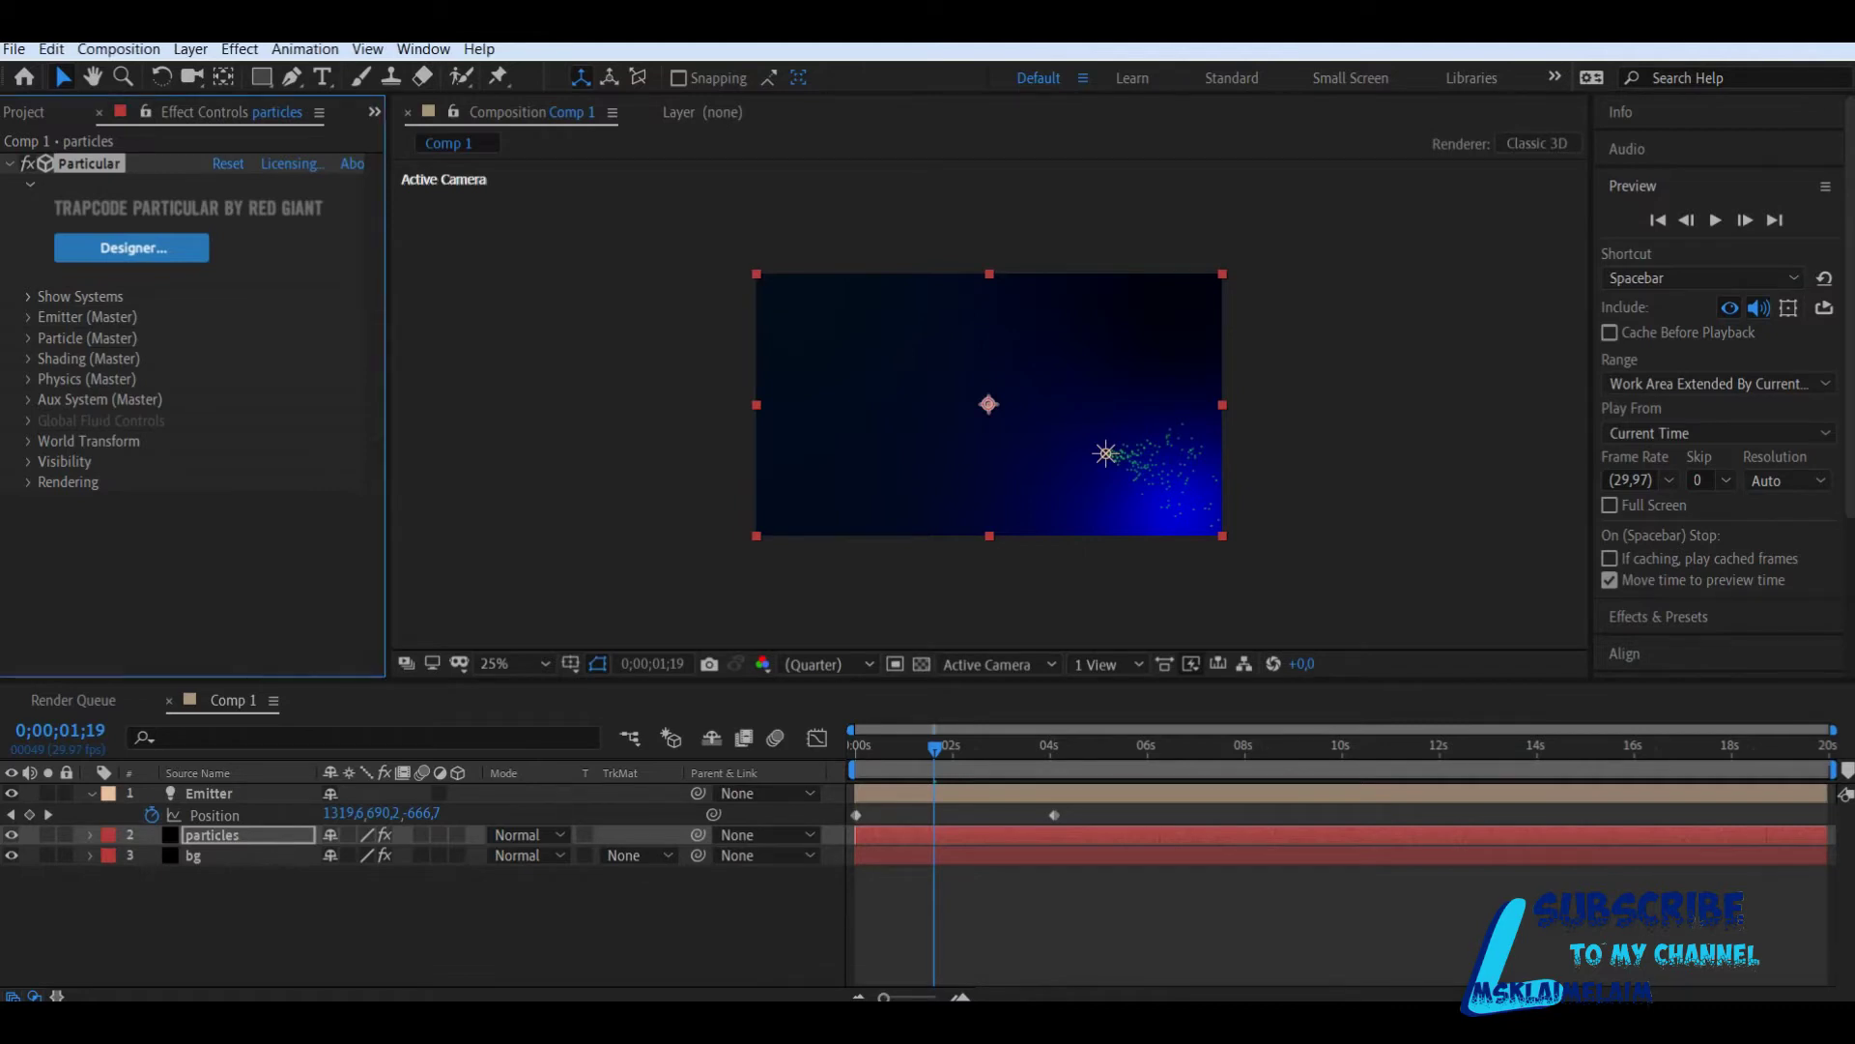
left_click(283, 184)
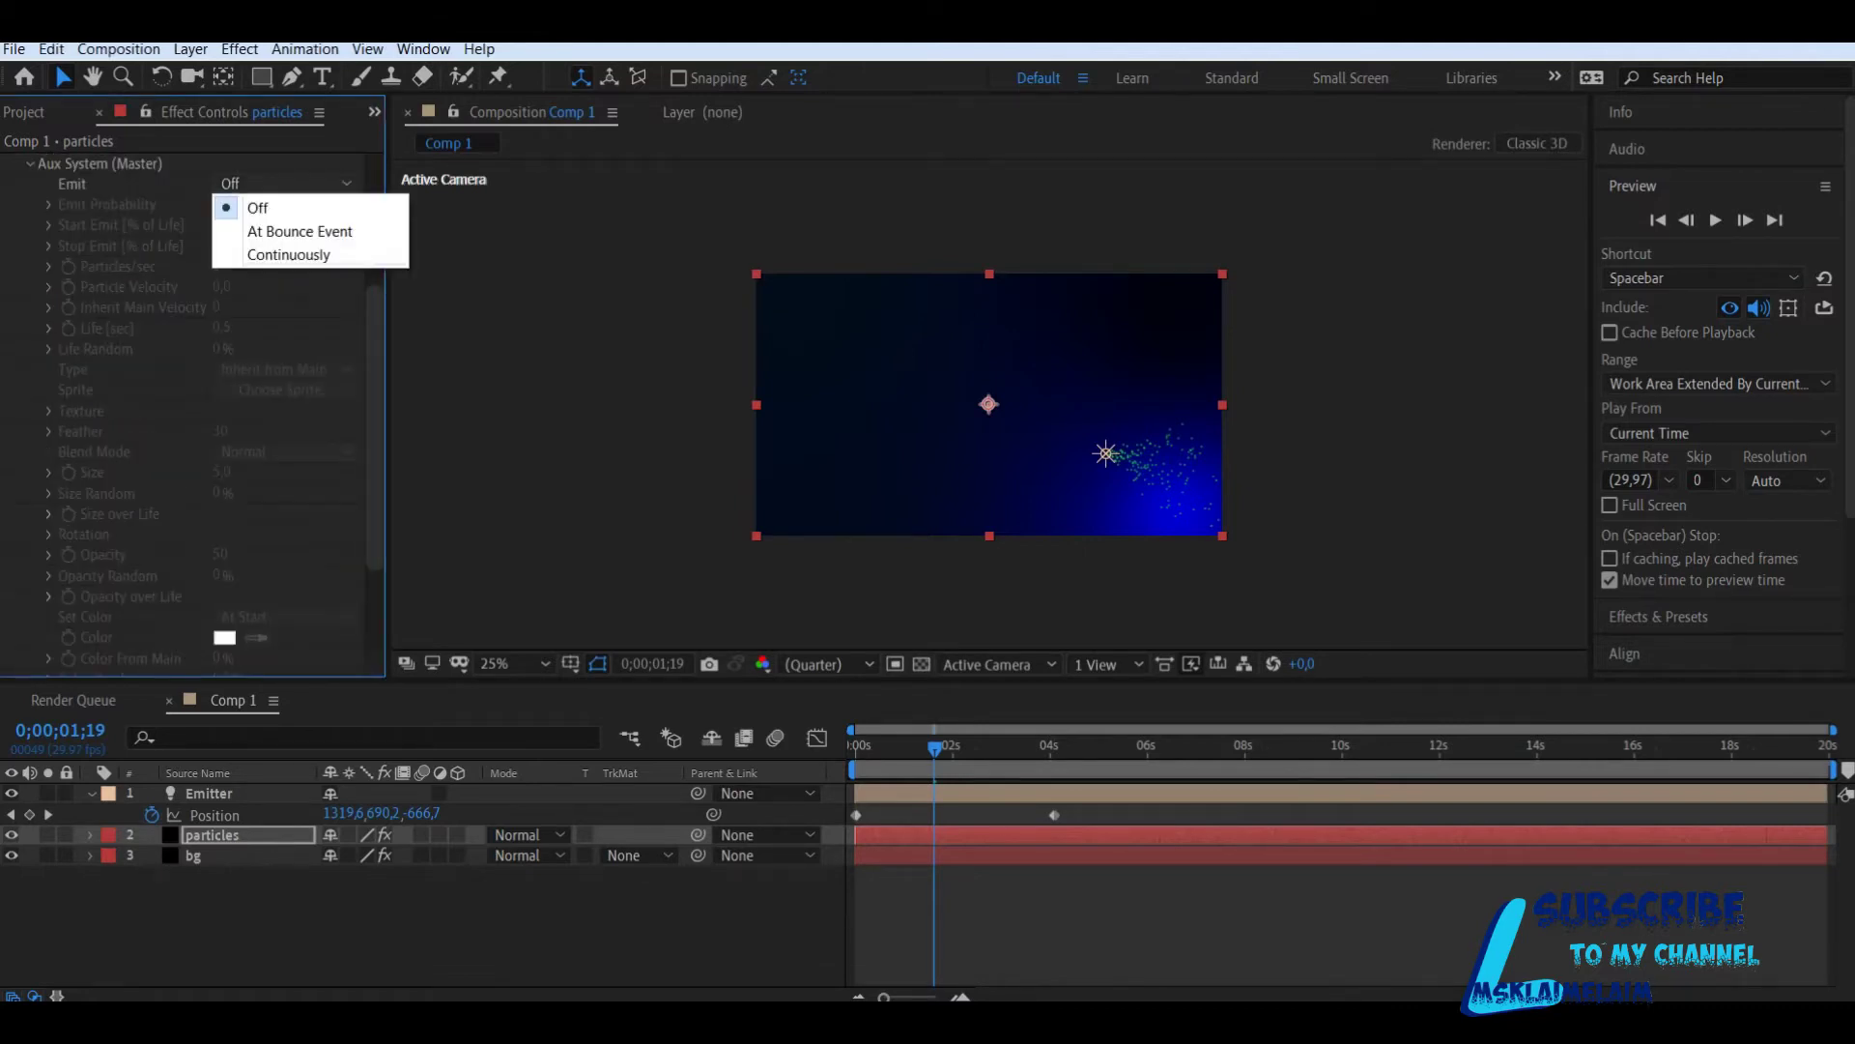
left_click(288, 254)
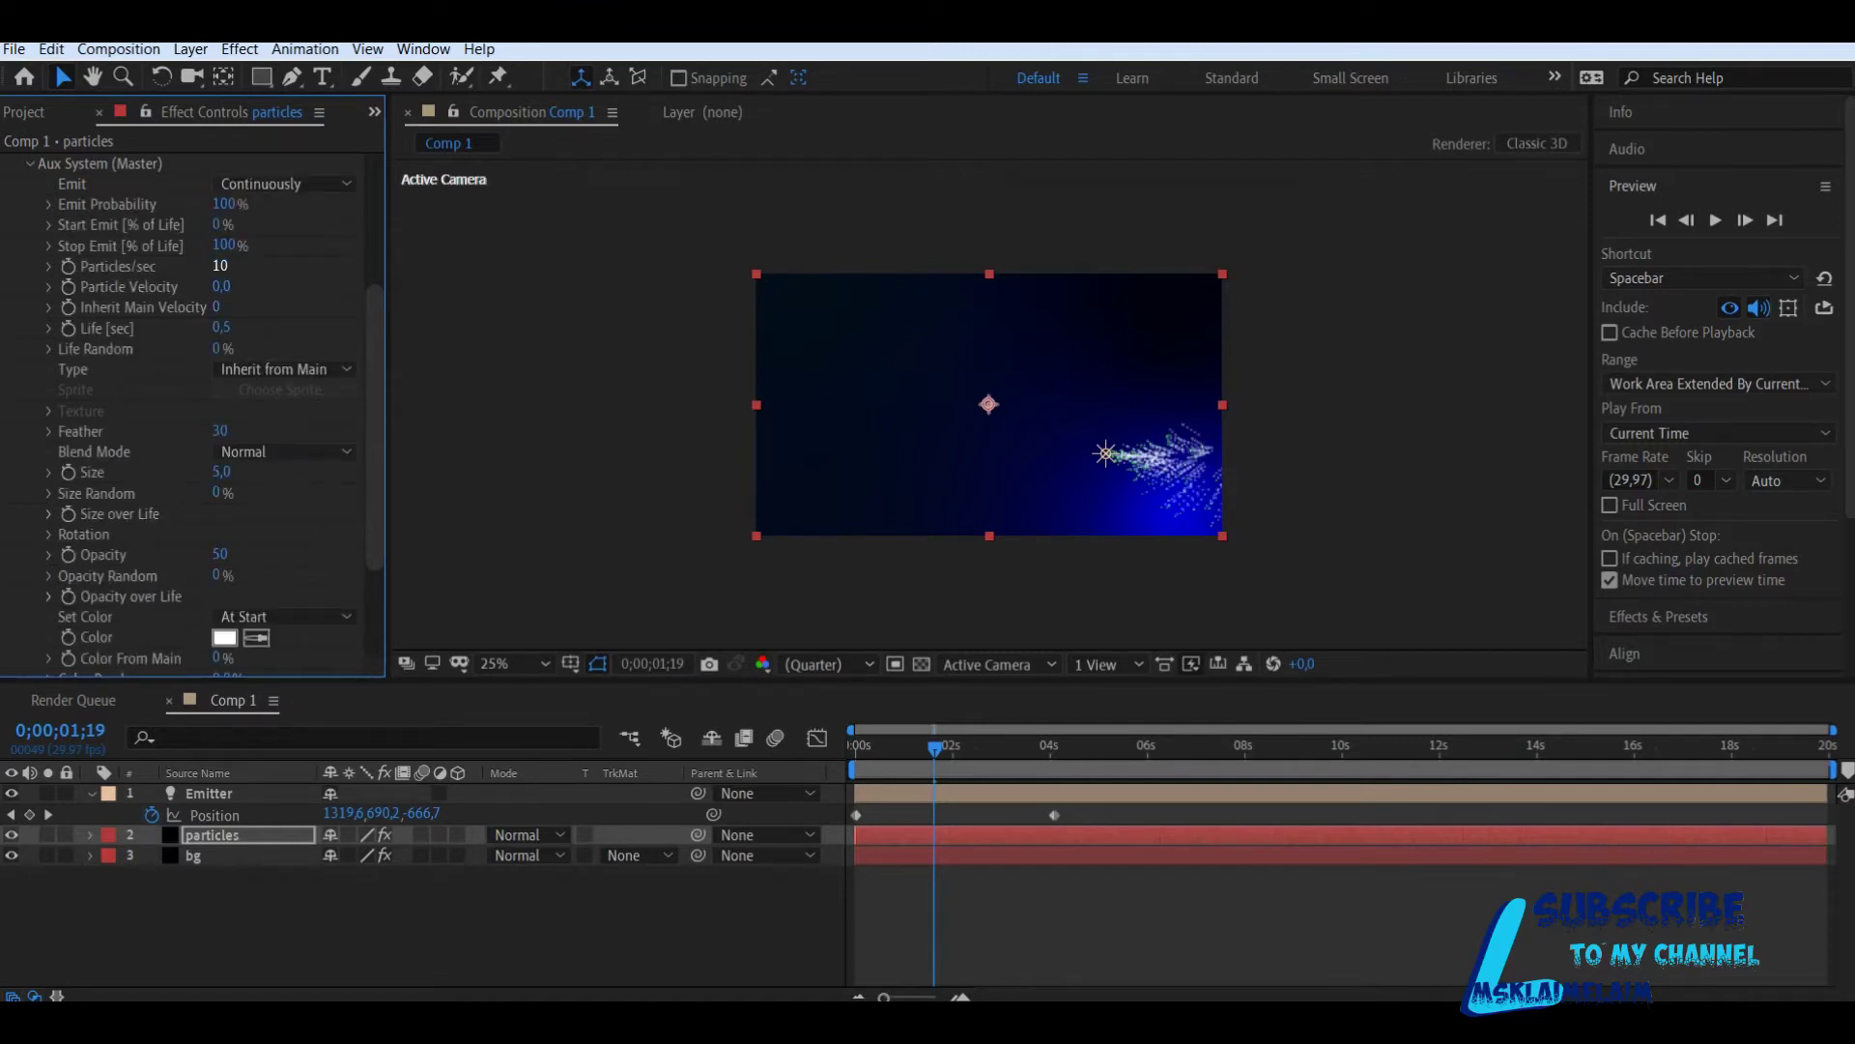
left_click(220, 267)
type("1500")
key("Return")
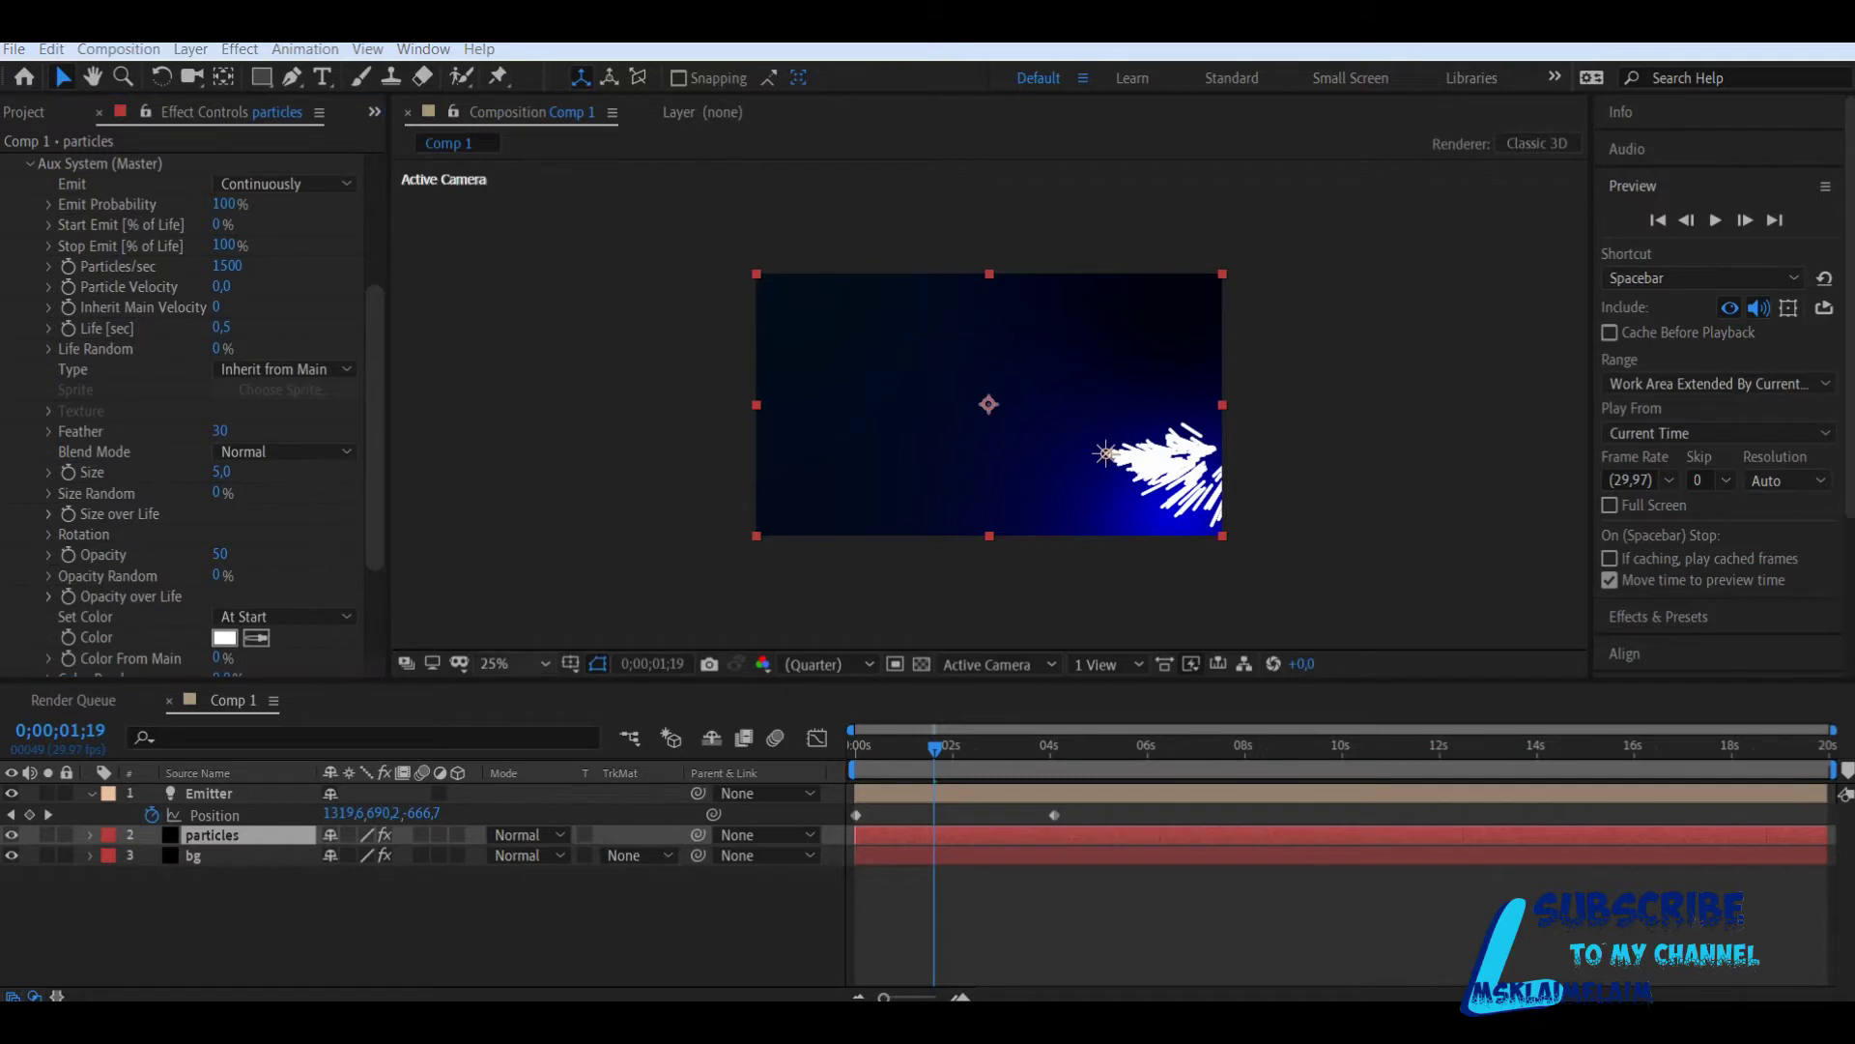
Step: Set the Aux System particles' Size to 0.5
left_click(512, 664)
left_click(541, 257)
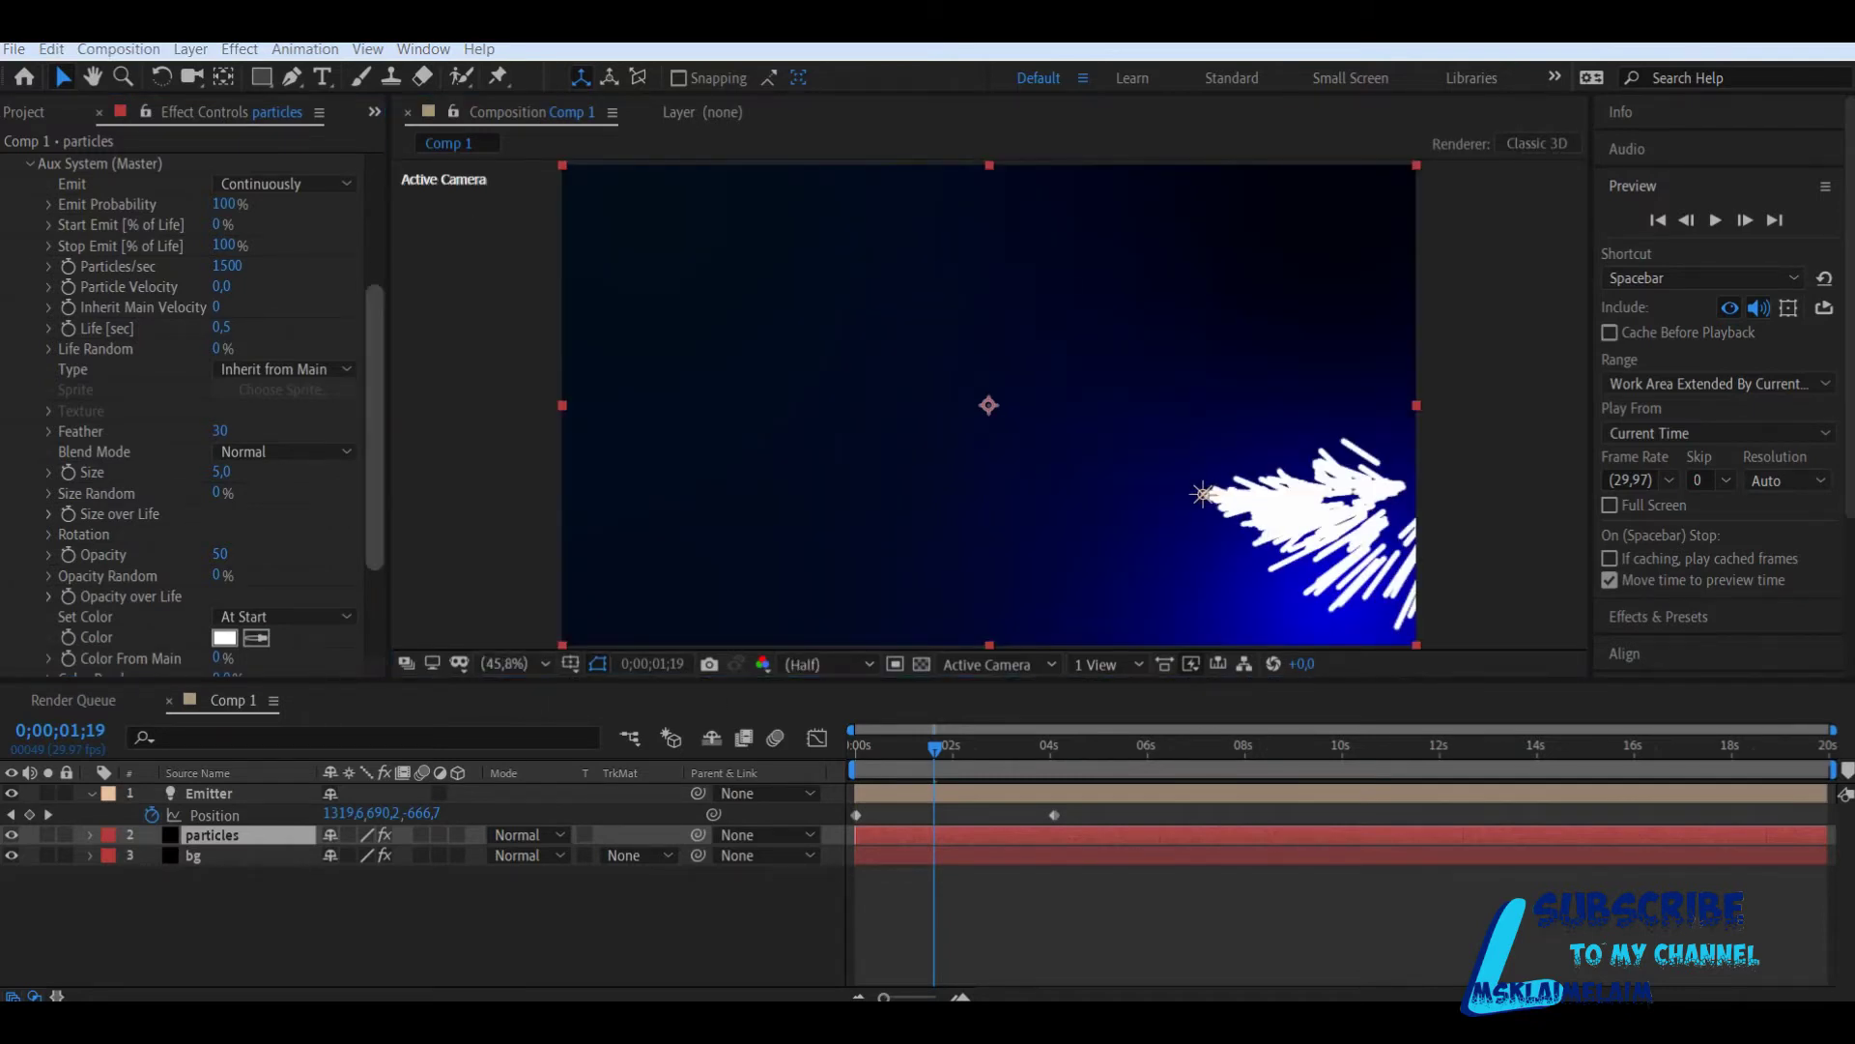
left_click(221, 471)
left_click(223, 471)
type("0.5")
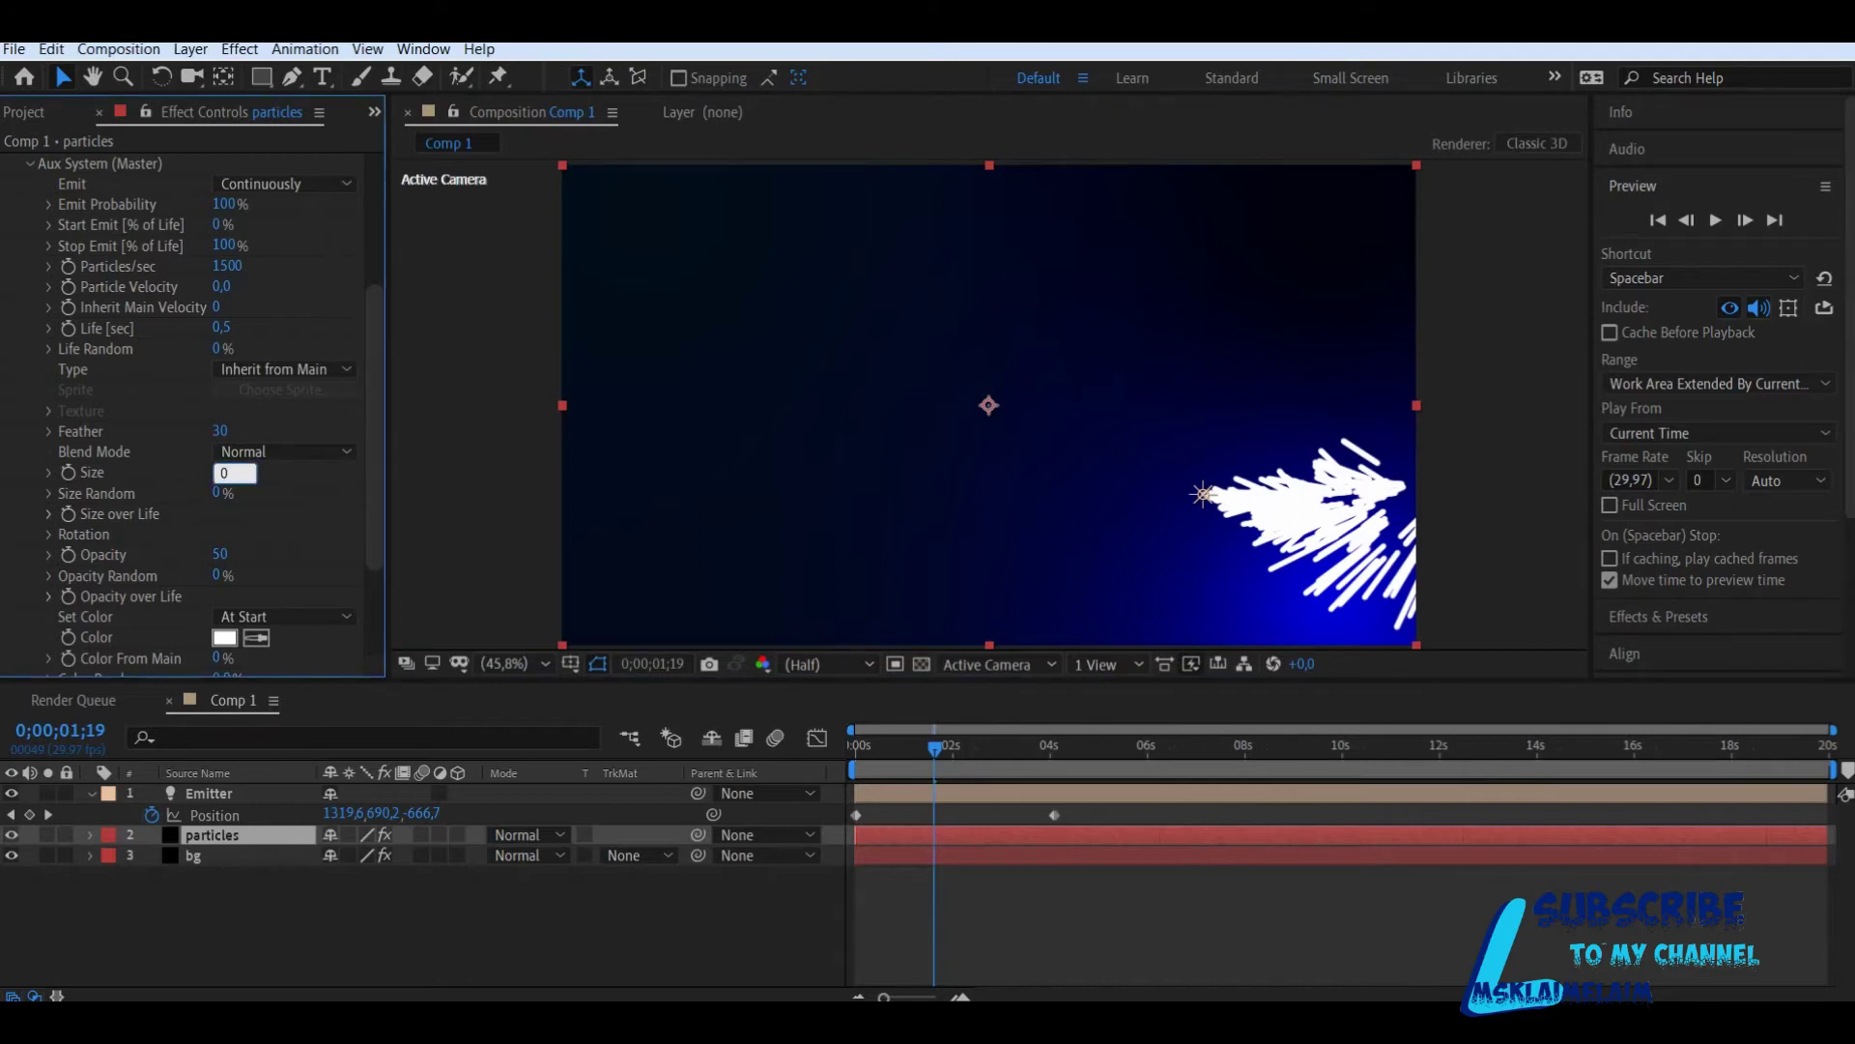
key("Return")
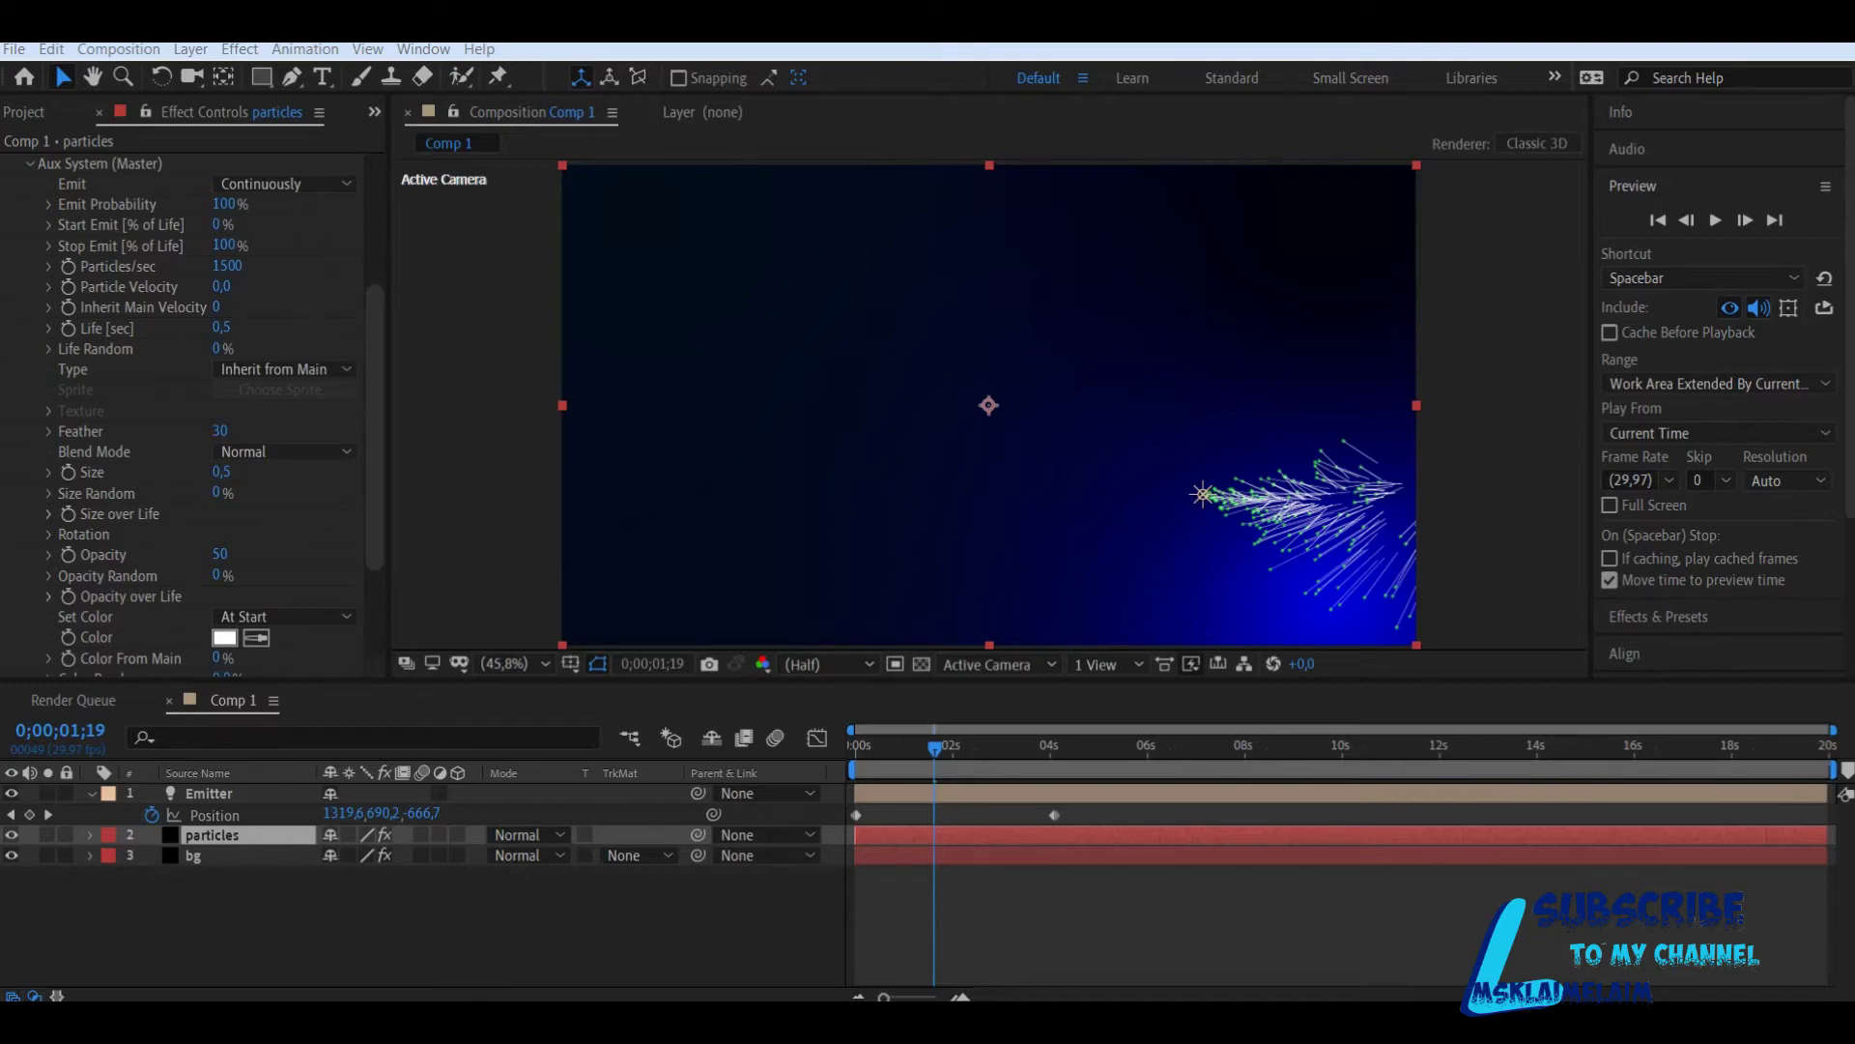
Step: Set the Aux System particles' Life to 4 seconds and their Blend Mode to Screen
left_click(221, 327)
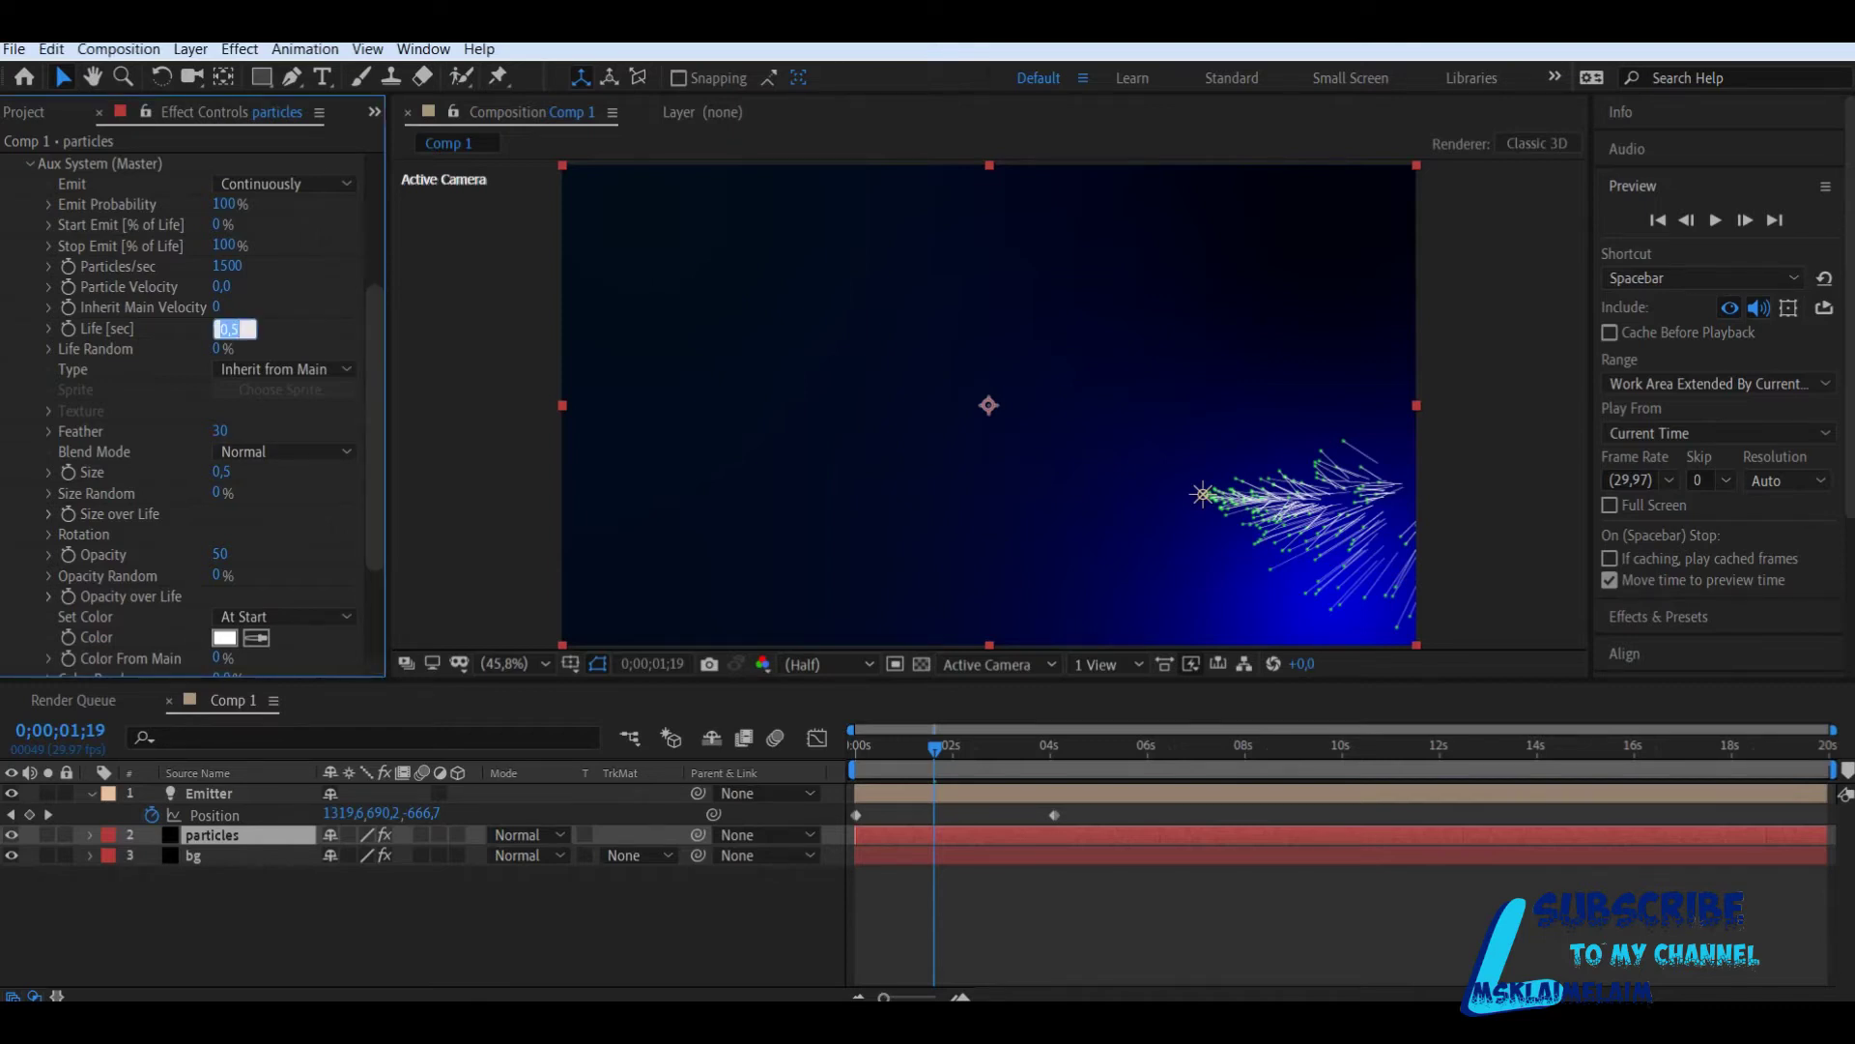
type("4")
key("Return")
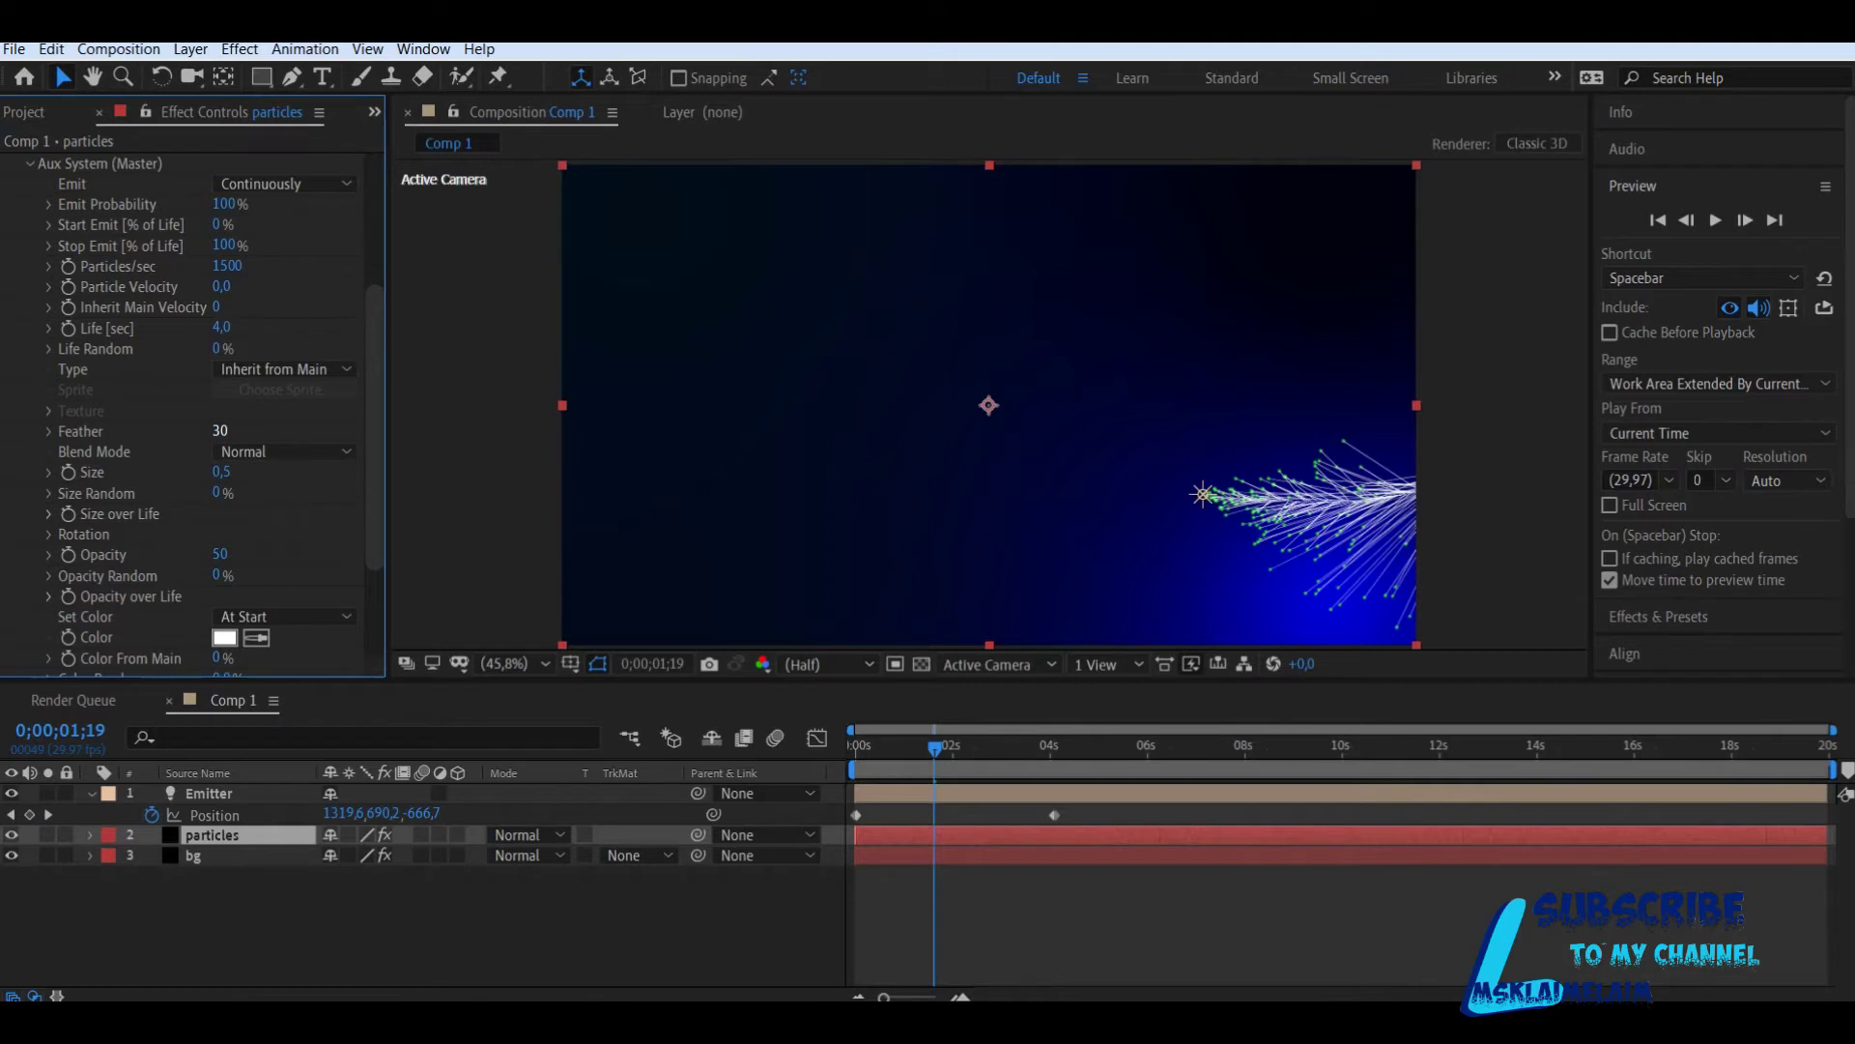
left_click(284, 452)
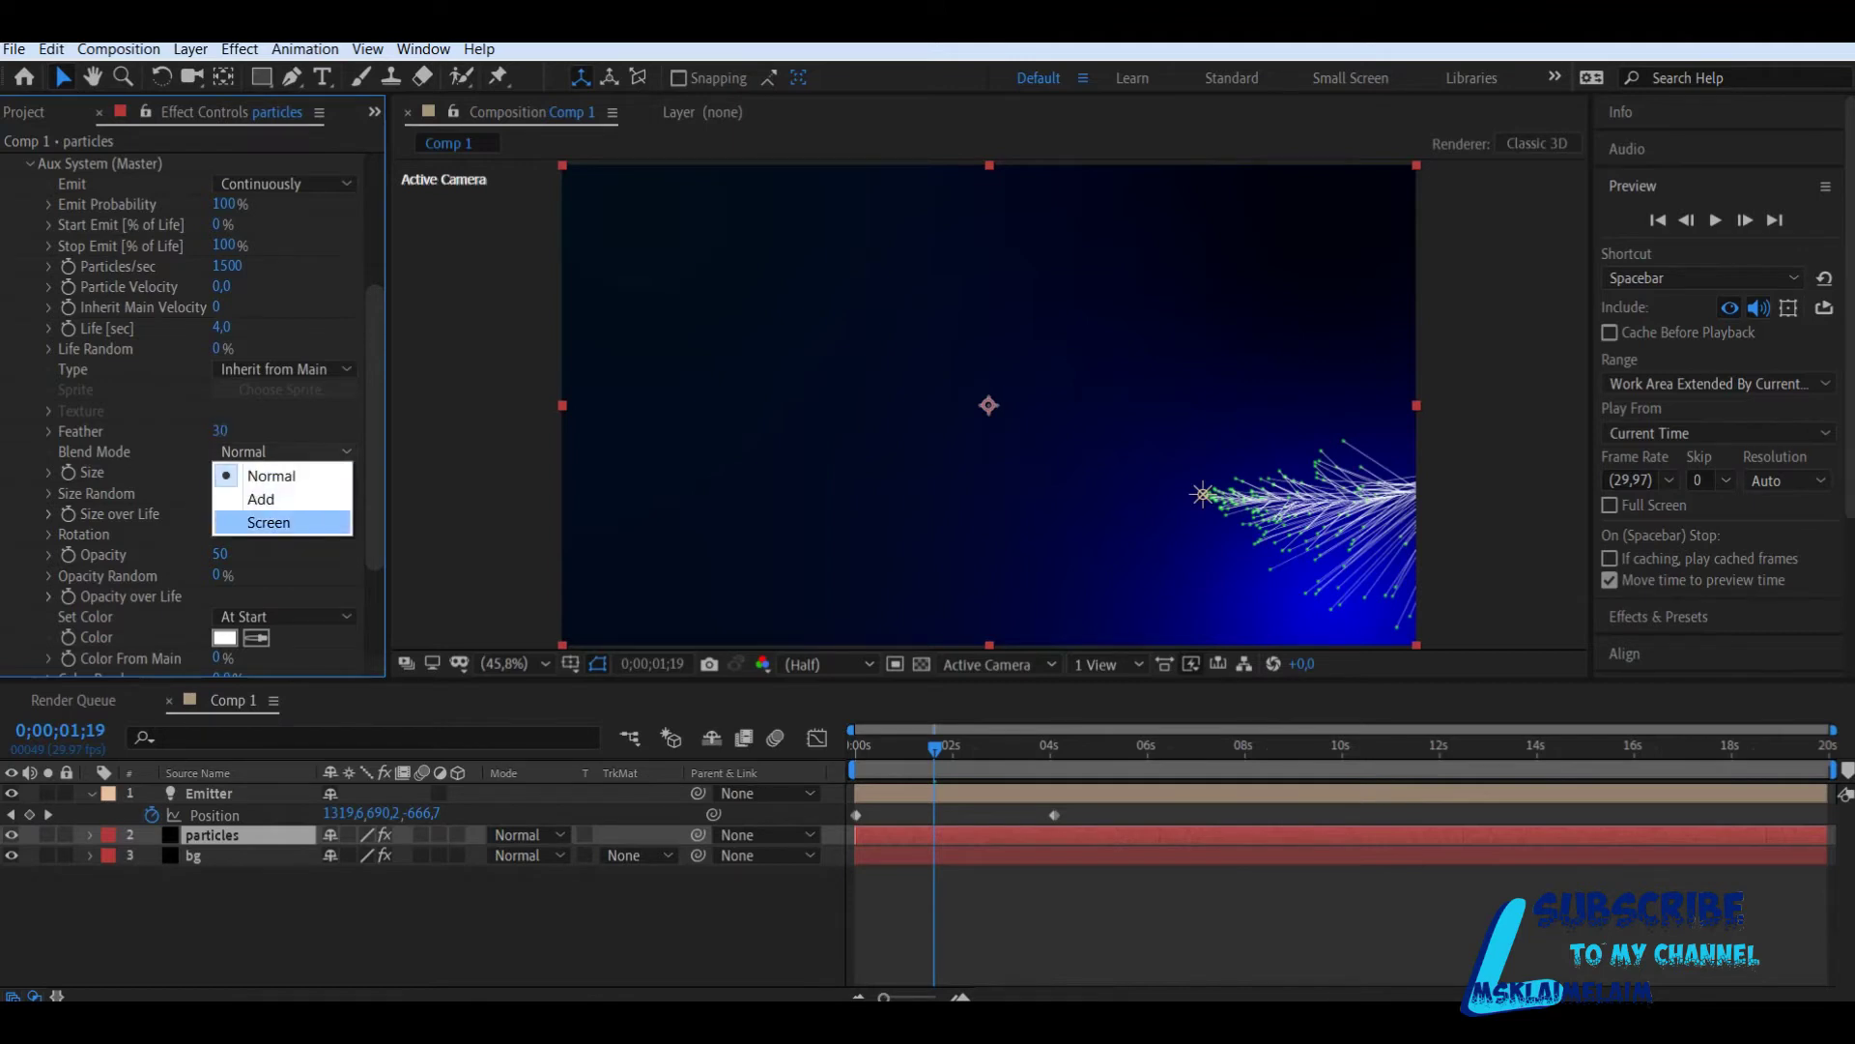
left_click(281, 523)
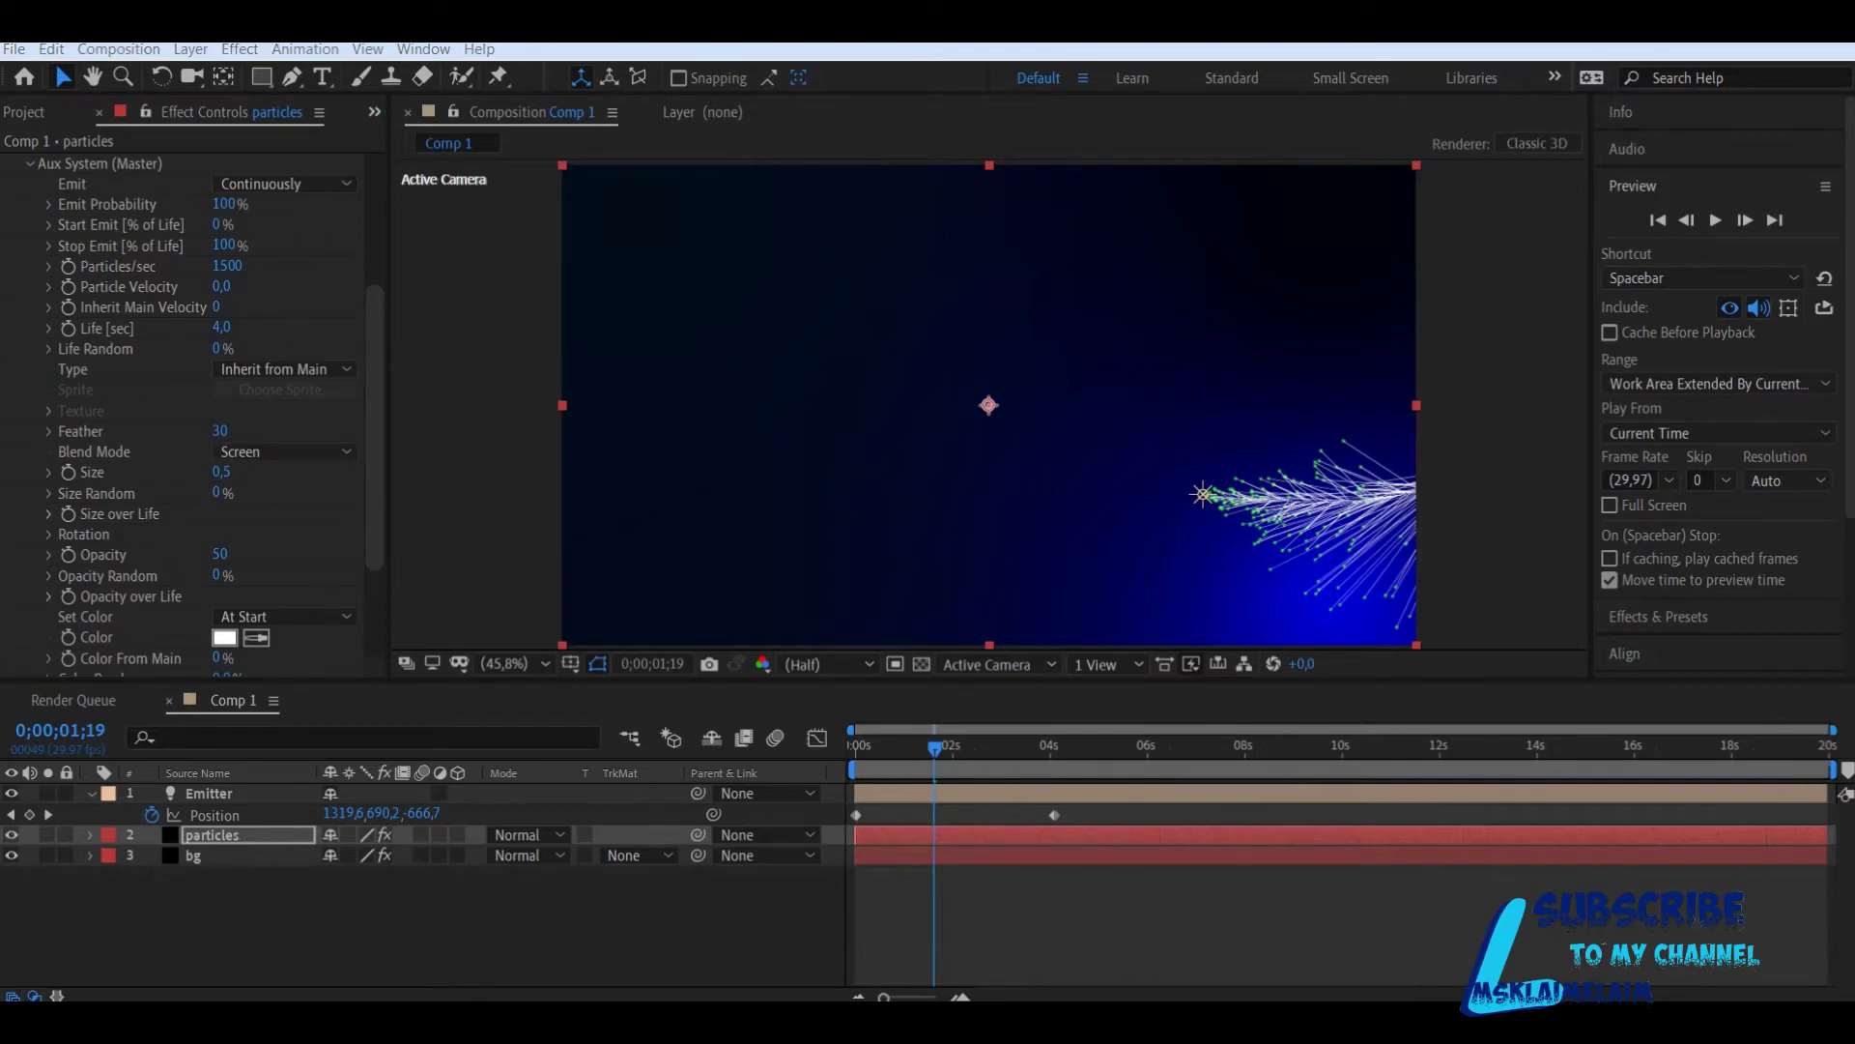
Step: Set the Aux System particles' Feather to 0 and return the playhead to the first frame
left_click(221, 473)
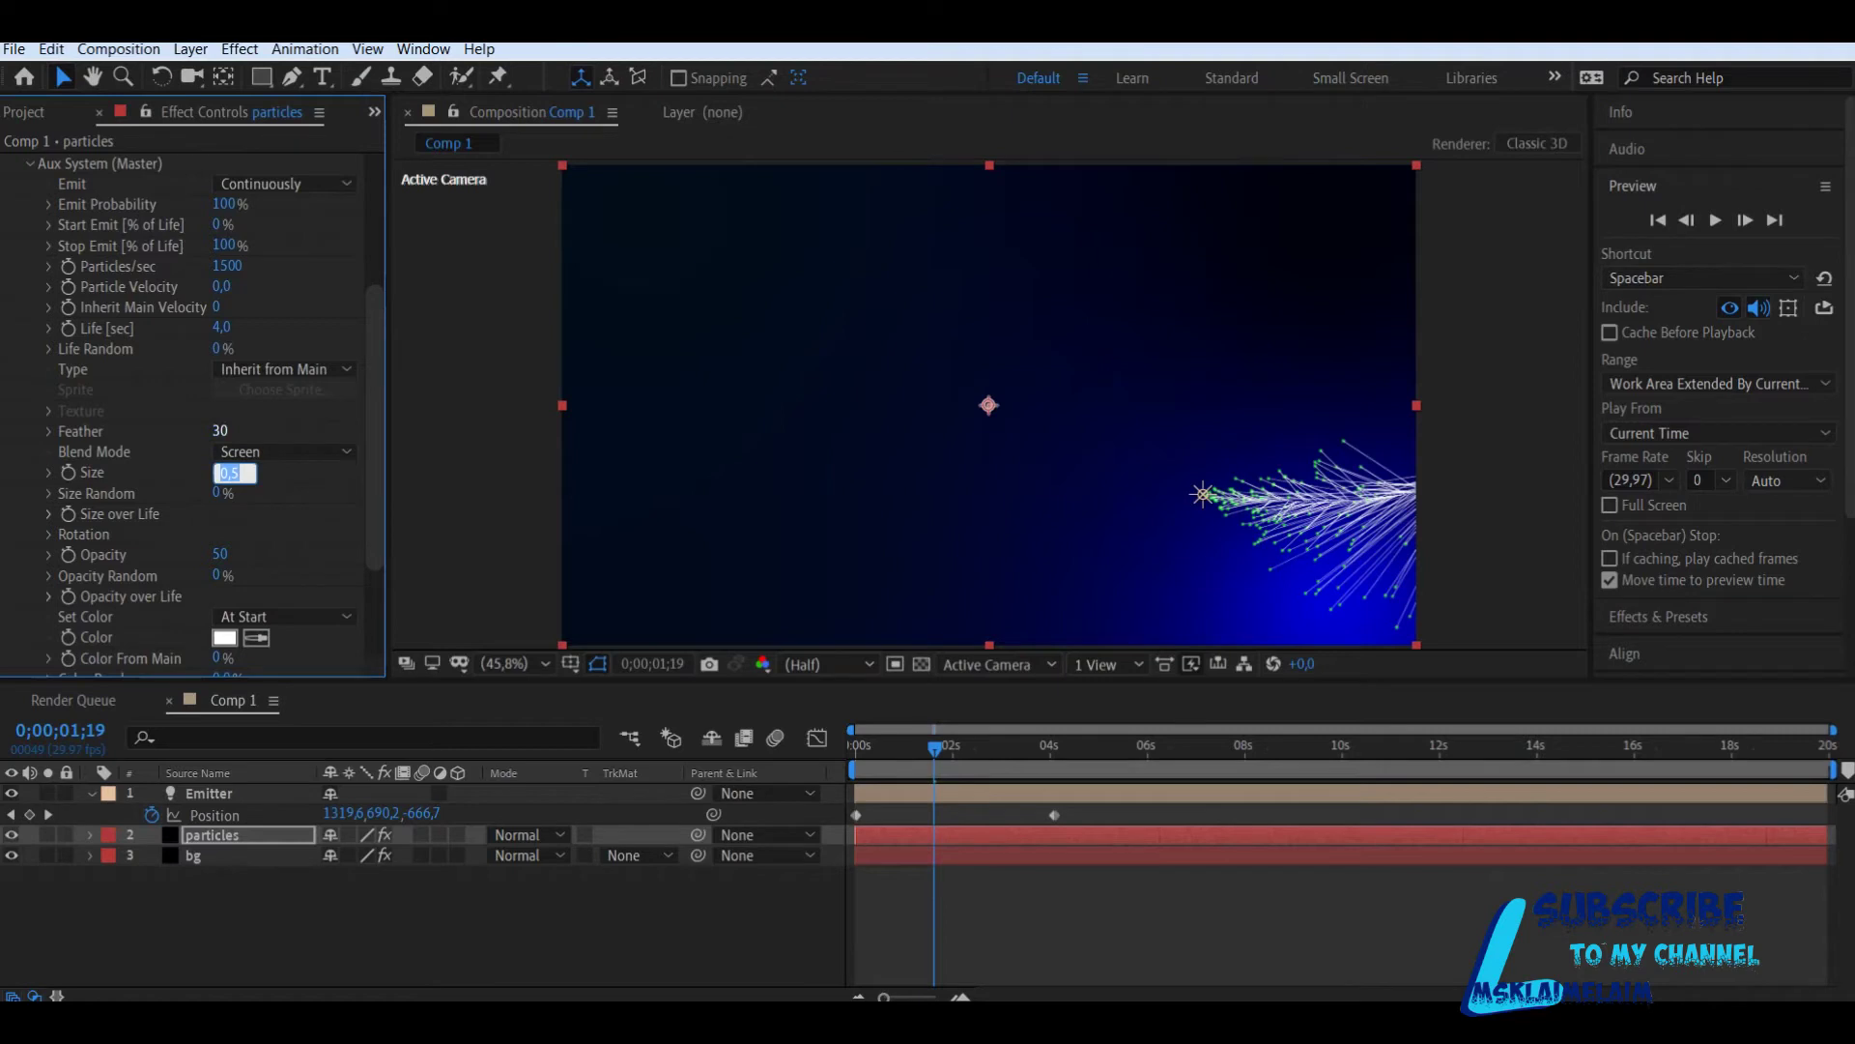
key("shift+Tab")
type("0")
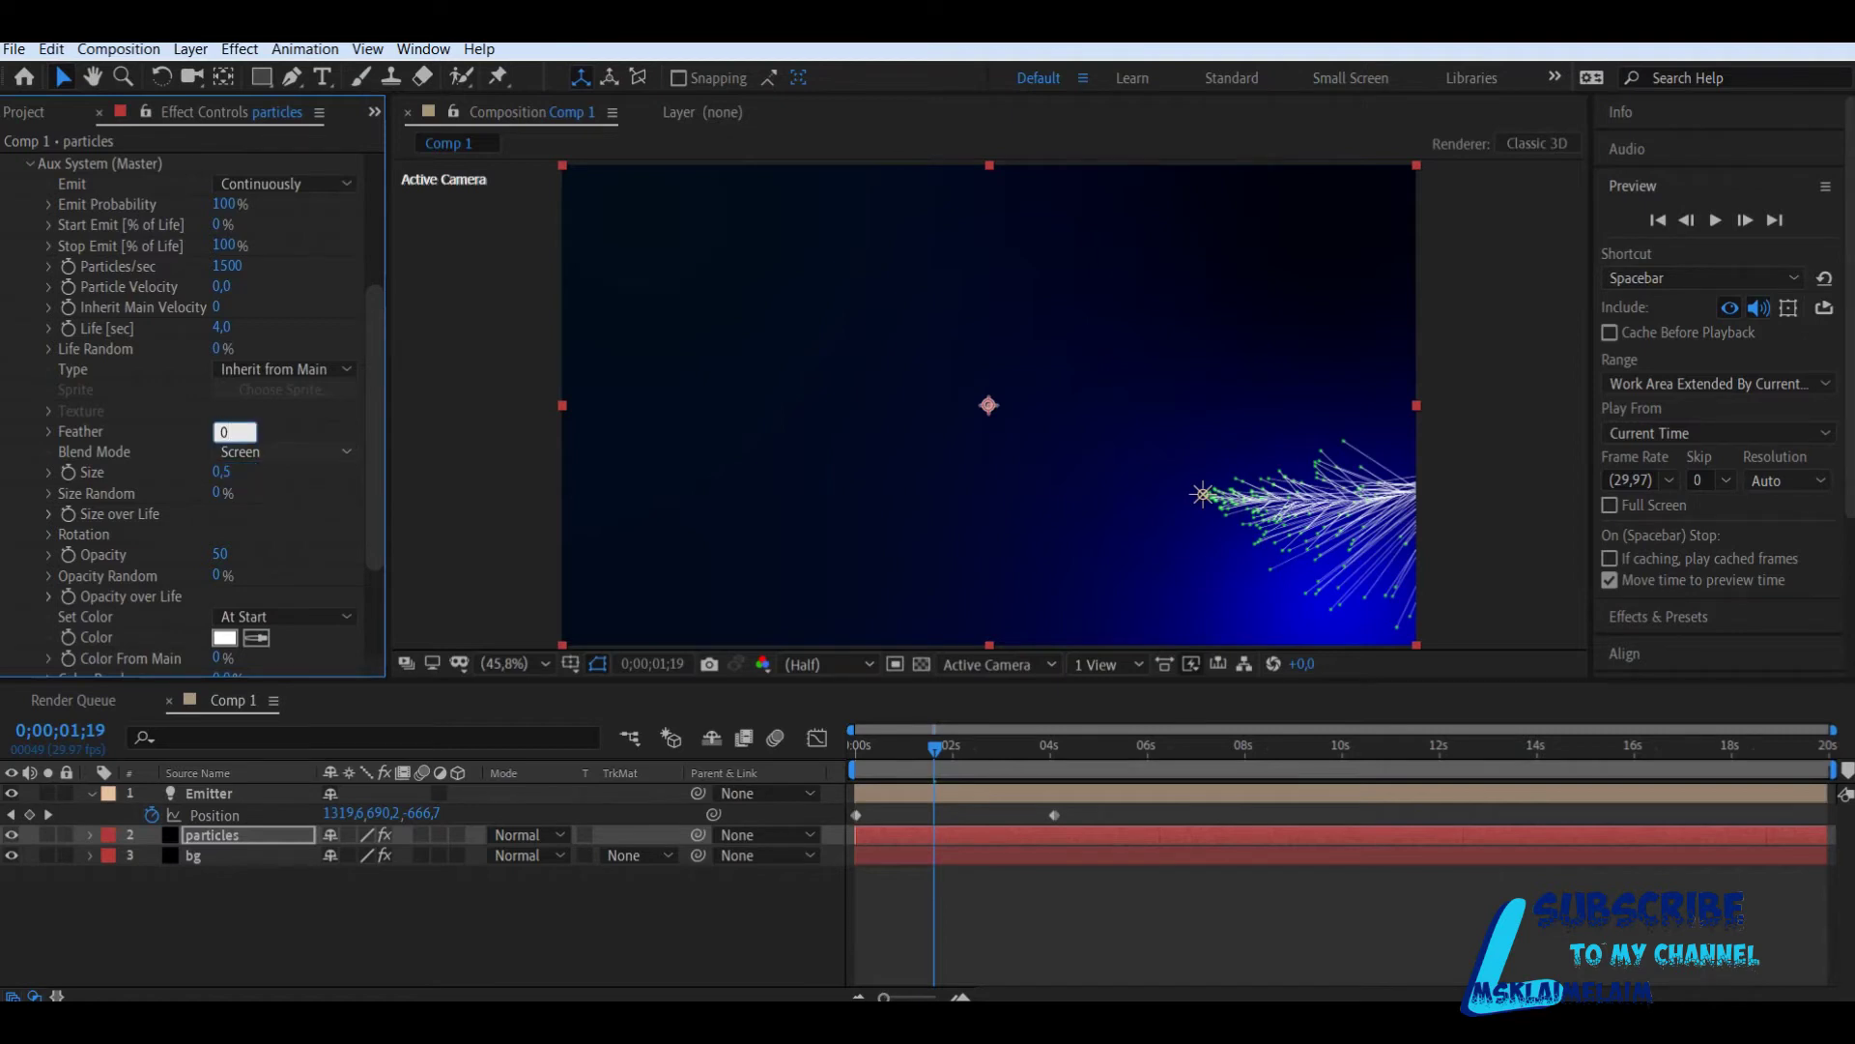
key("Return")
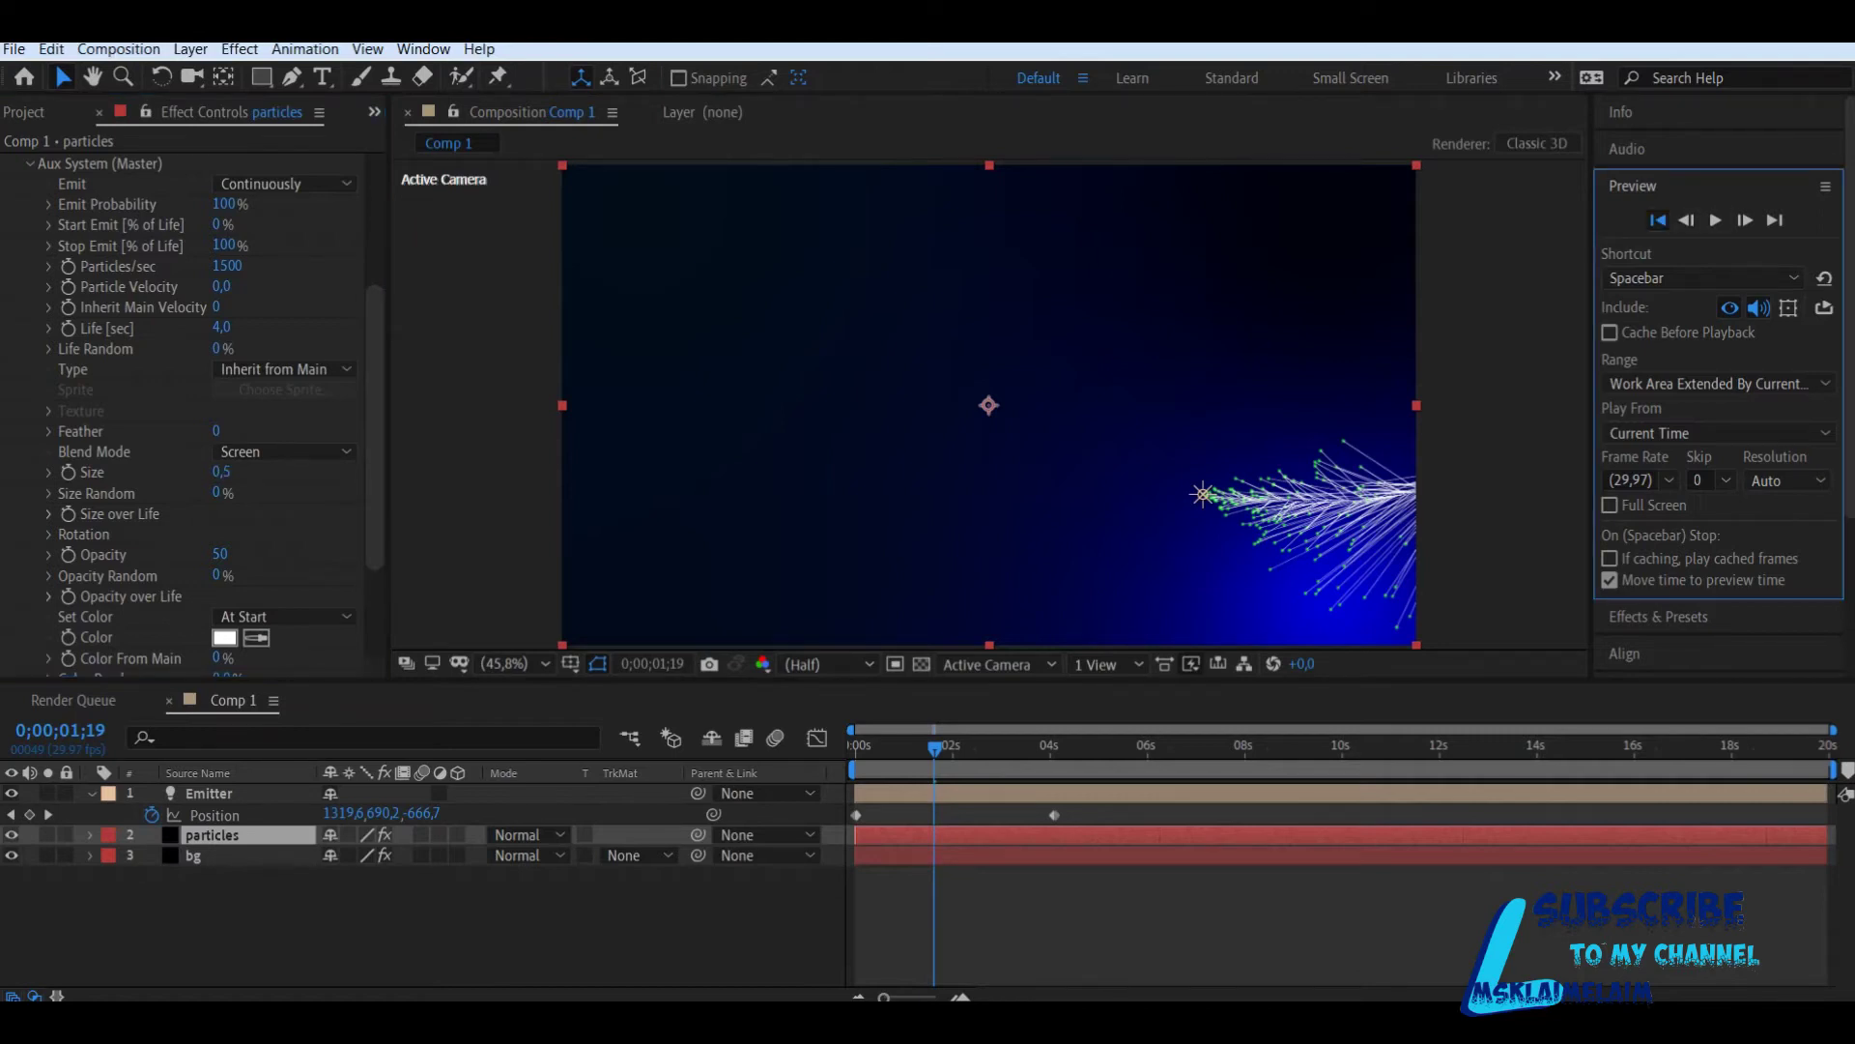
left_click(1658, 220)
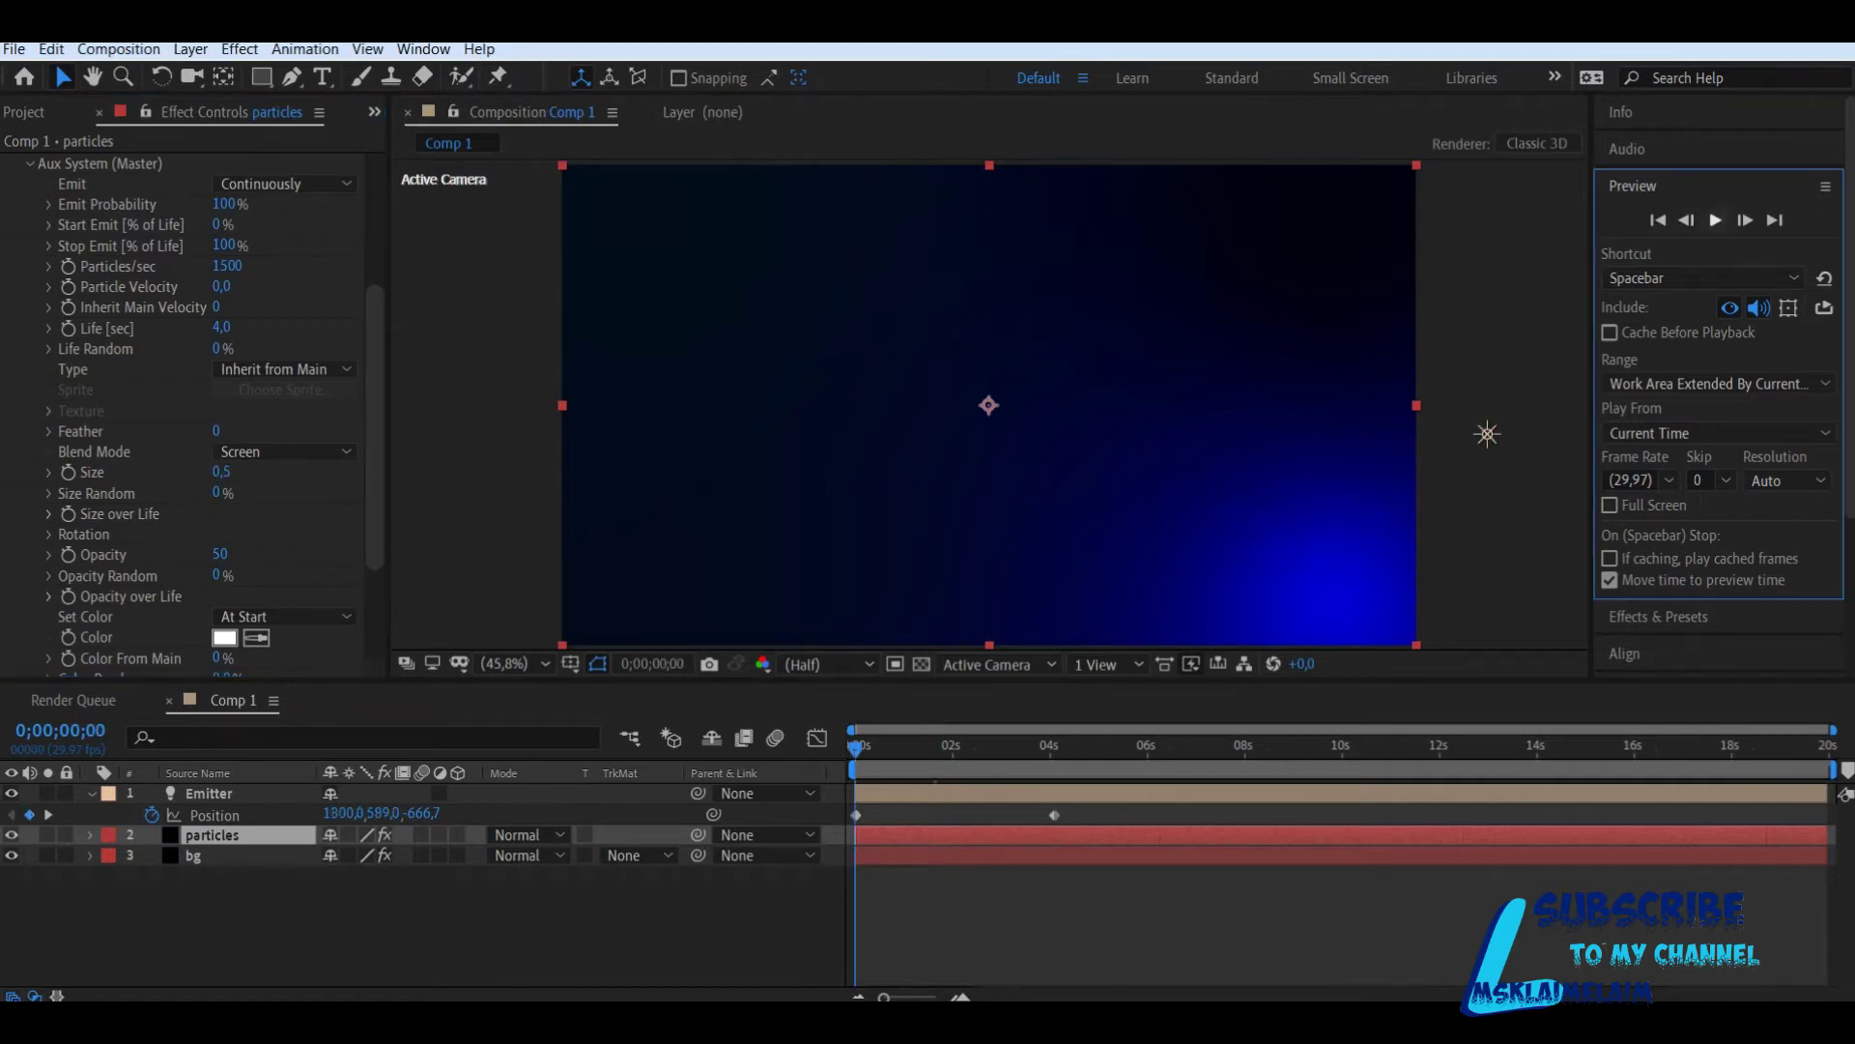
Step: Preview the particle trails in motion and collapse the Aux System settings
left_click(1716, 221)
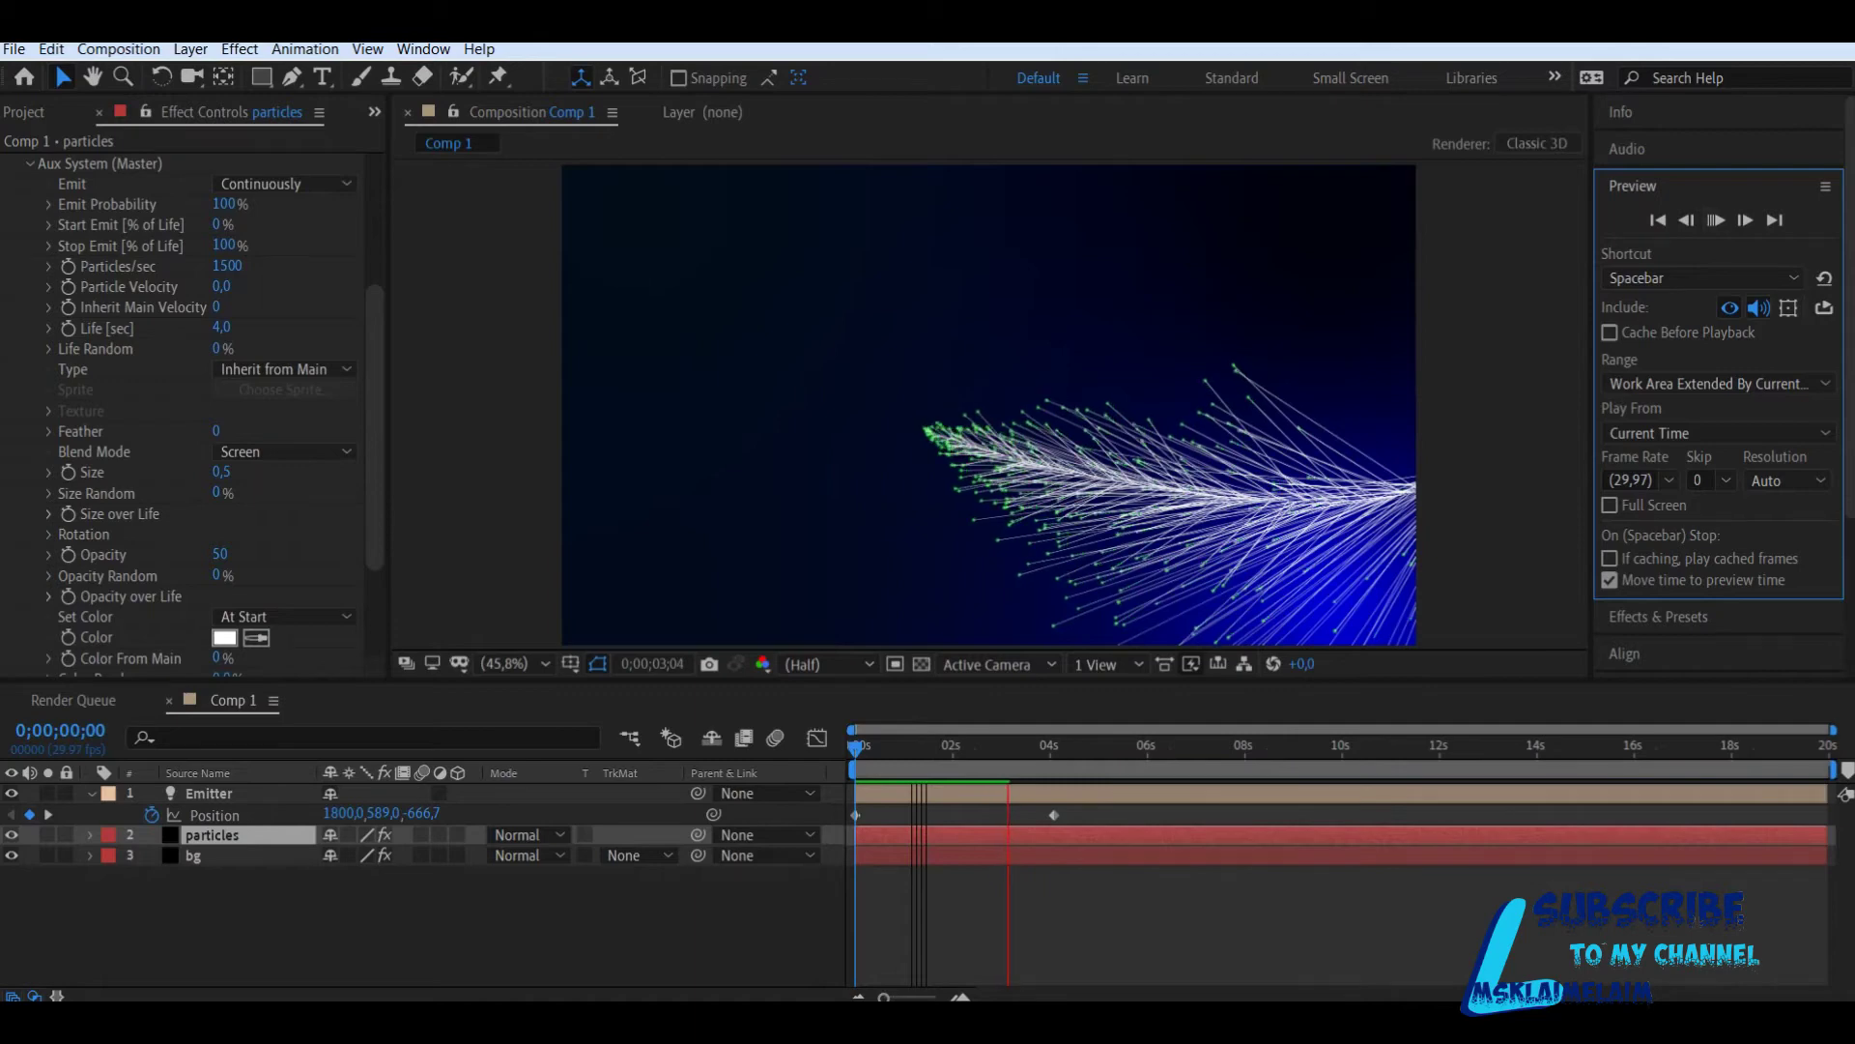
key("space")
left_click(30, 165)
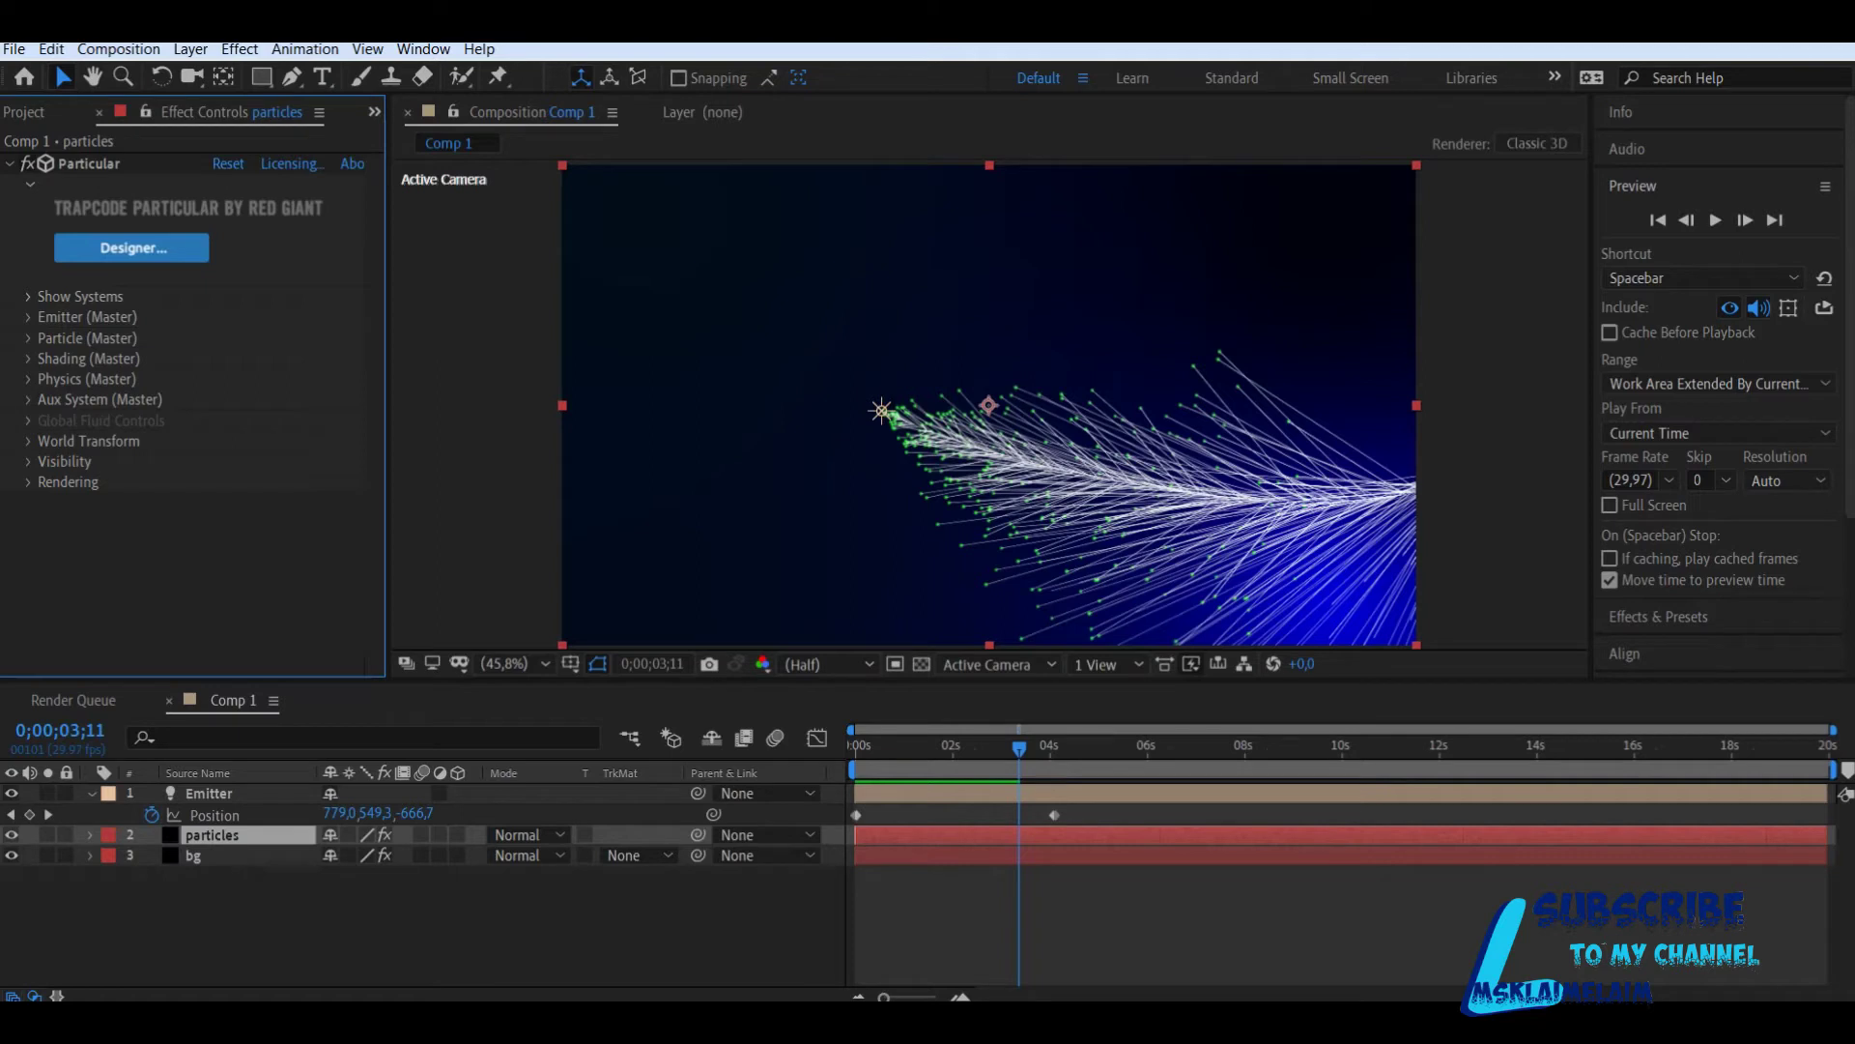
Step: In Particular's Air physics settings, set Wind Z to -200
left_click(28, 378)
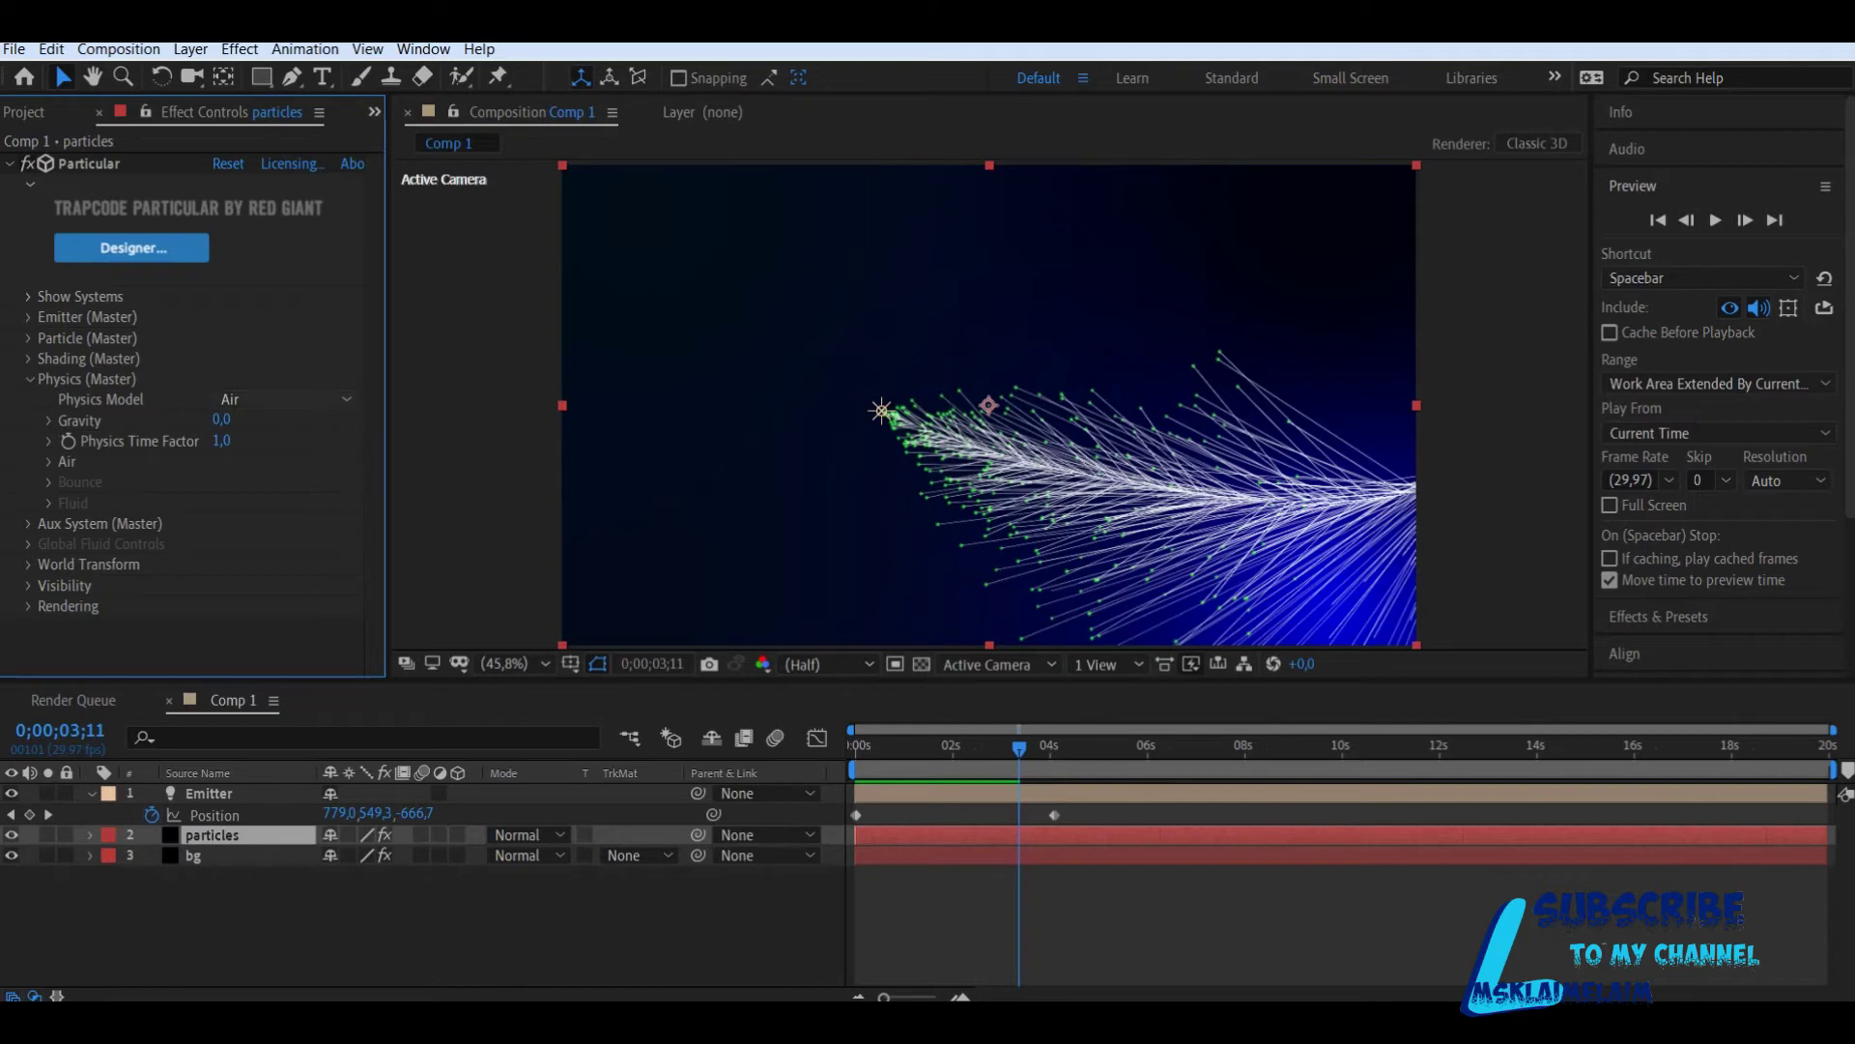
left_click(284, 399)
key("Escape")
left_click(49, 461)
scroll(194, 435, "down", 1)
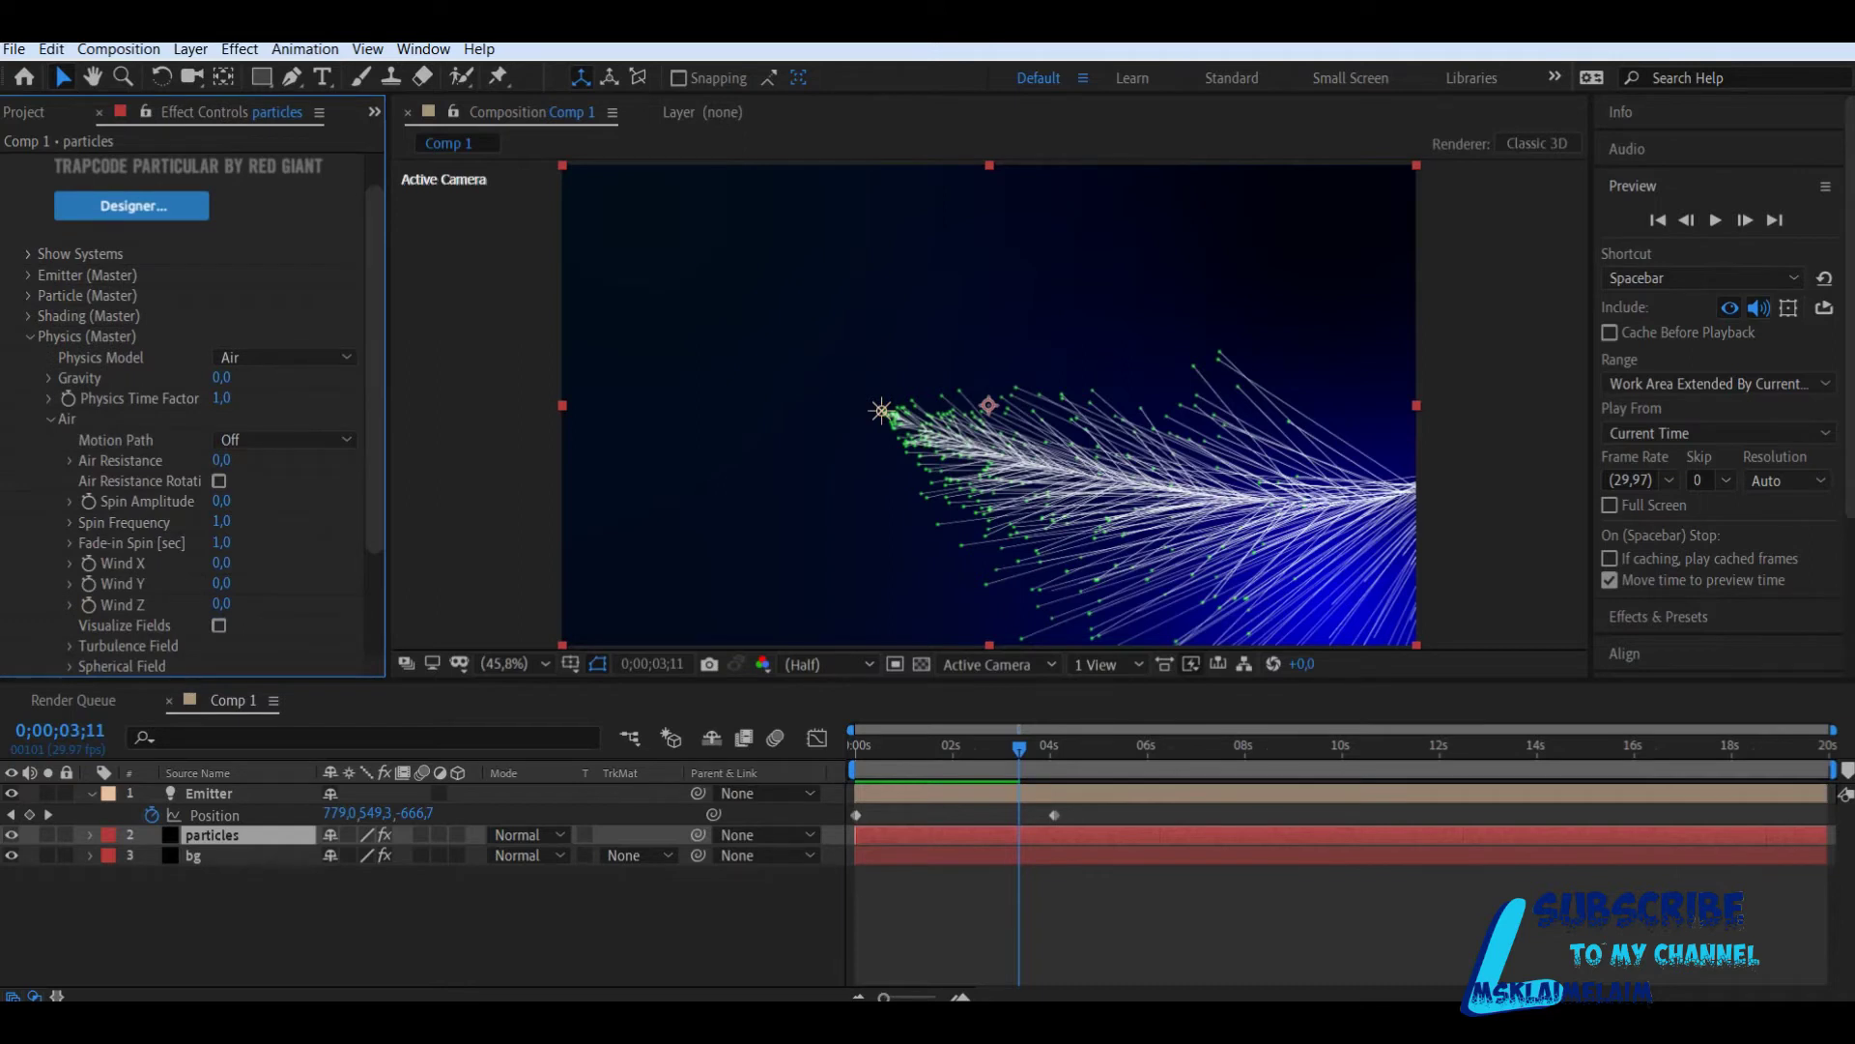
left_click(221, 604)
type("-200")
key("Return")
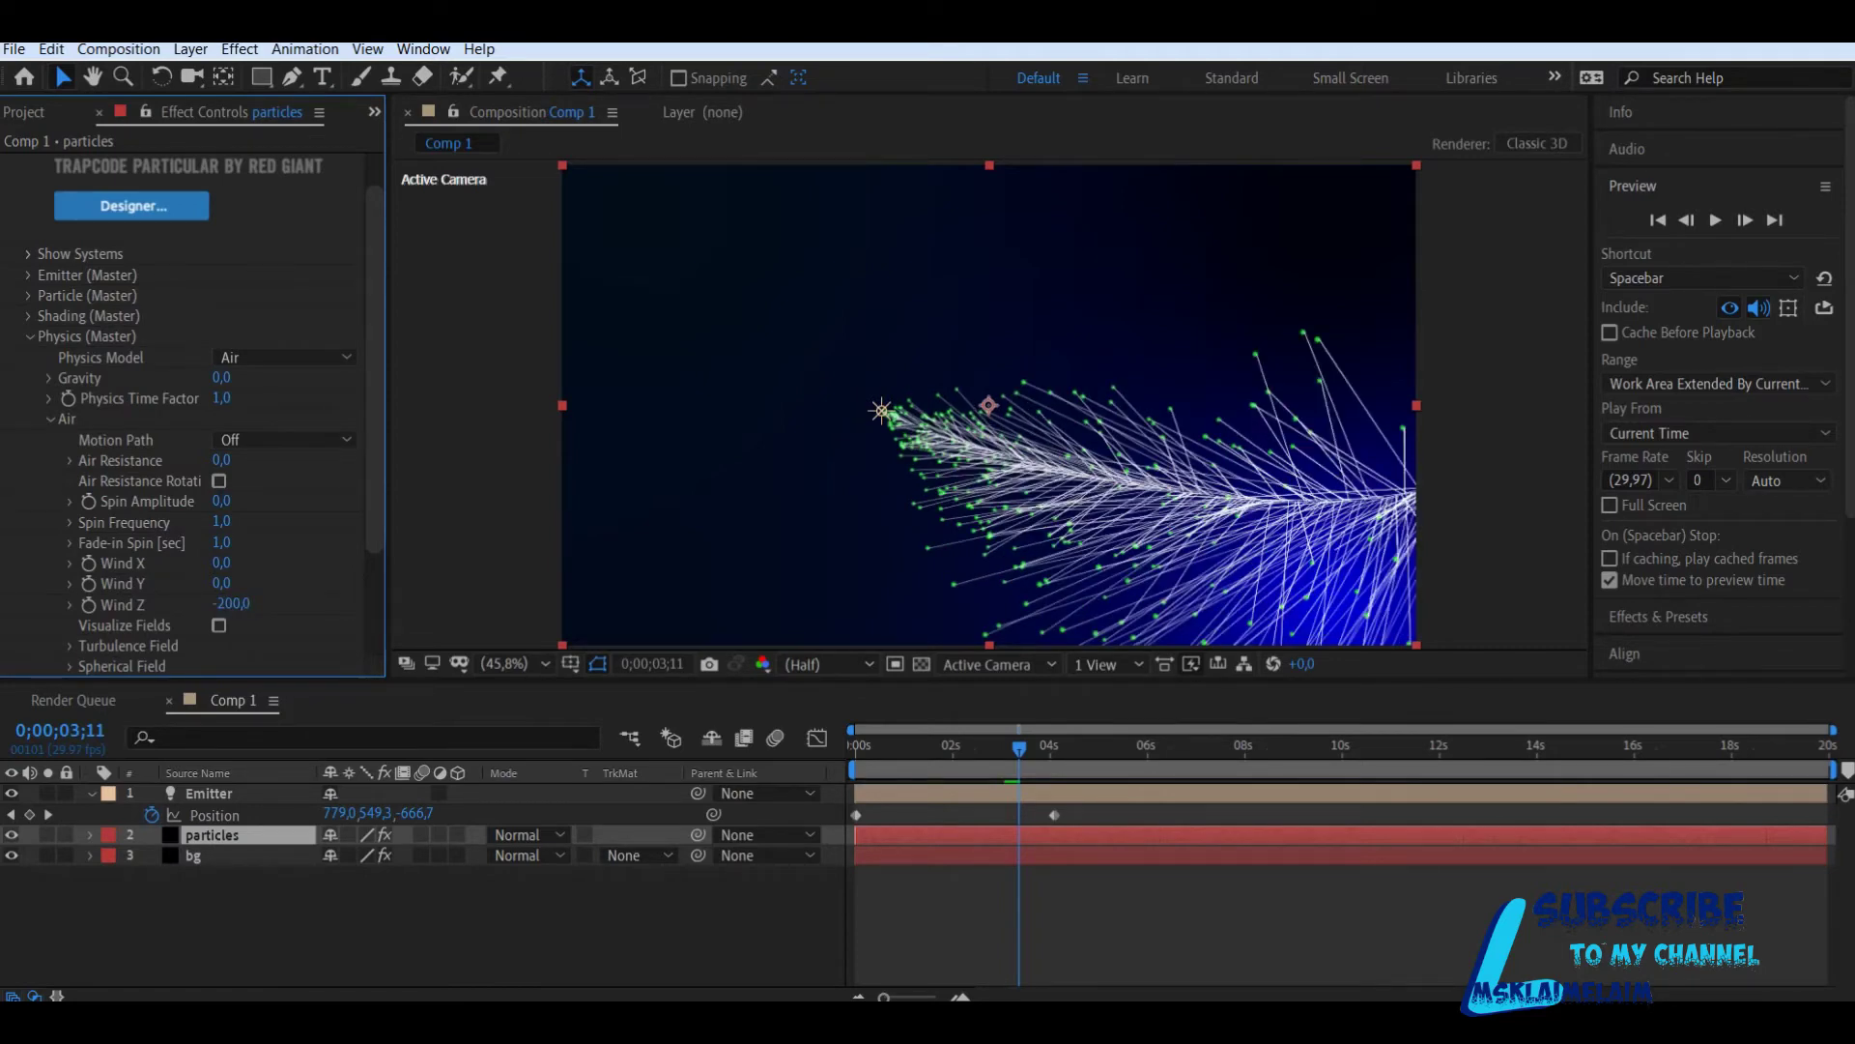
Step: Set the particles' Physics Gravity to 120
left_click(221, 378)
type("120")
left_click(478, 387)
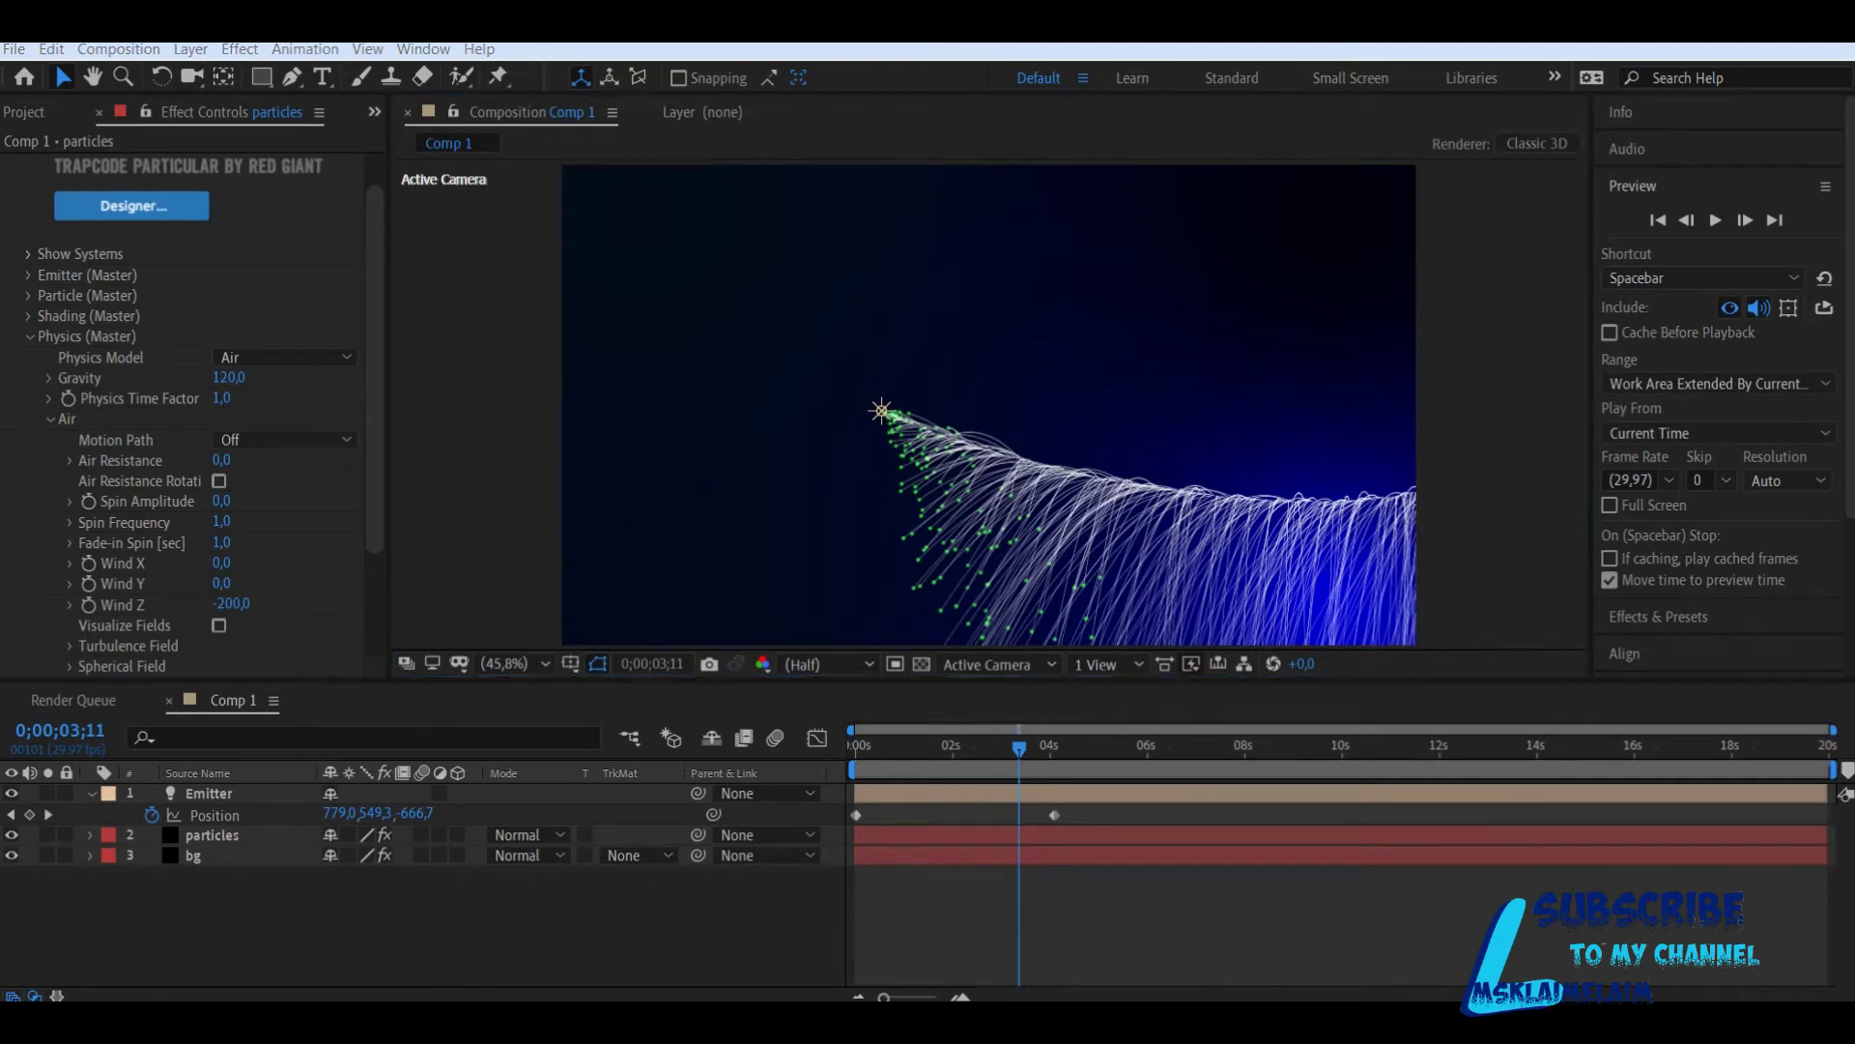
scroll(183, 406, "down", 3)
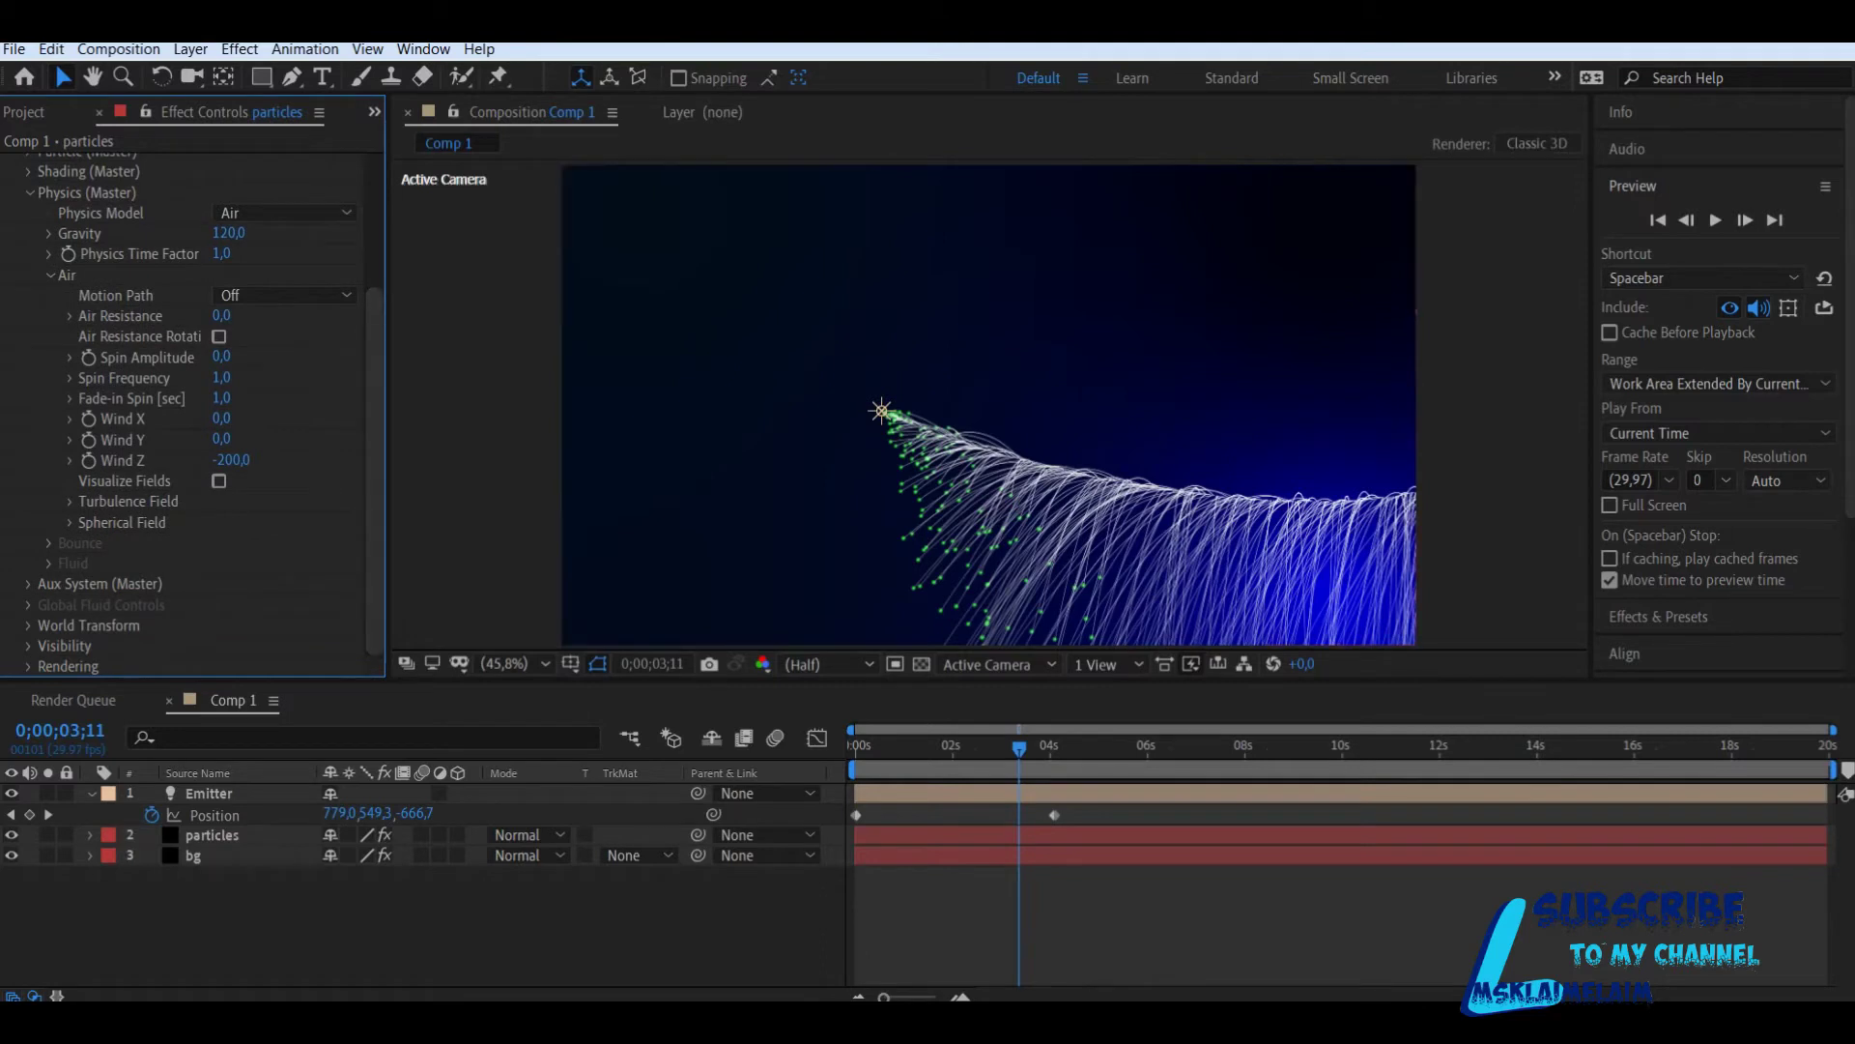
Step: Add a new two-node camera with the 50mm preset to the composition
right_click(344, 933)
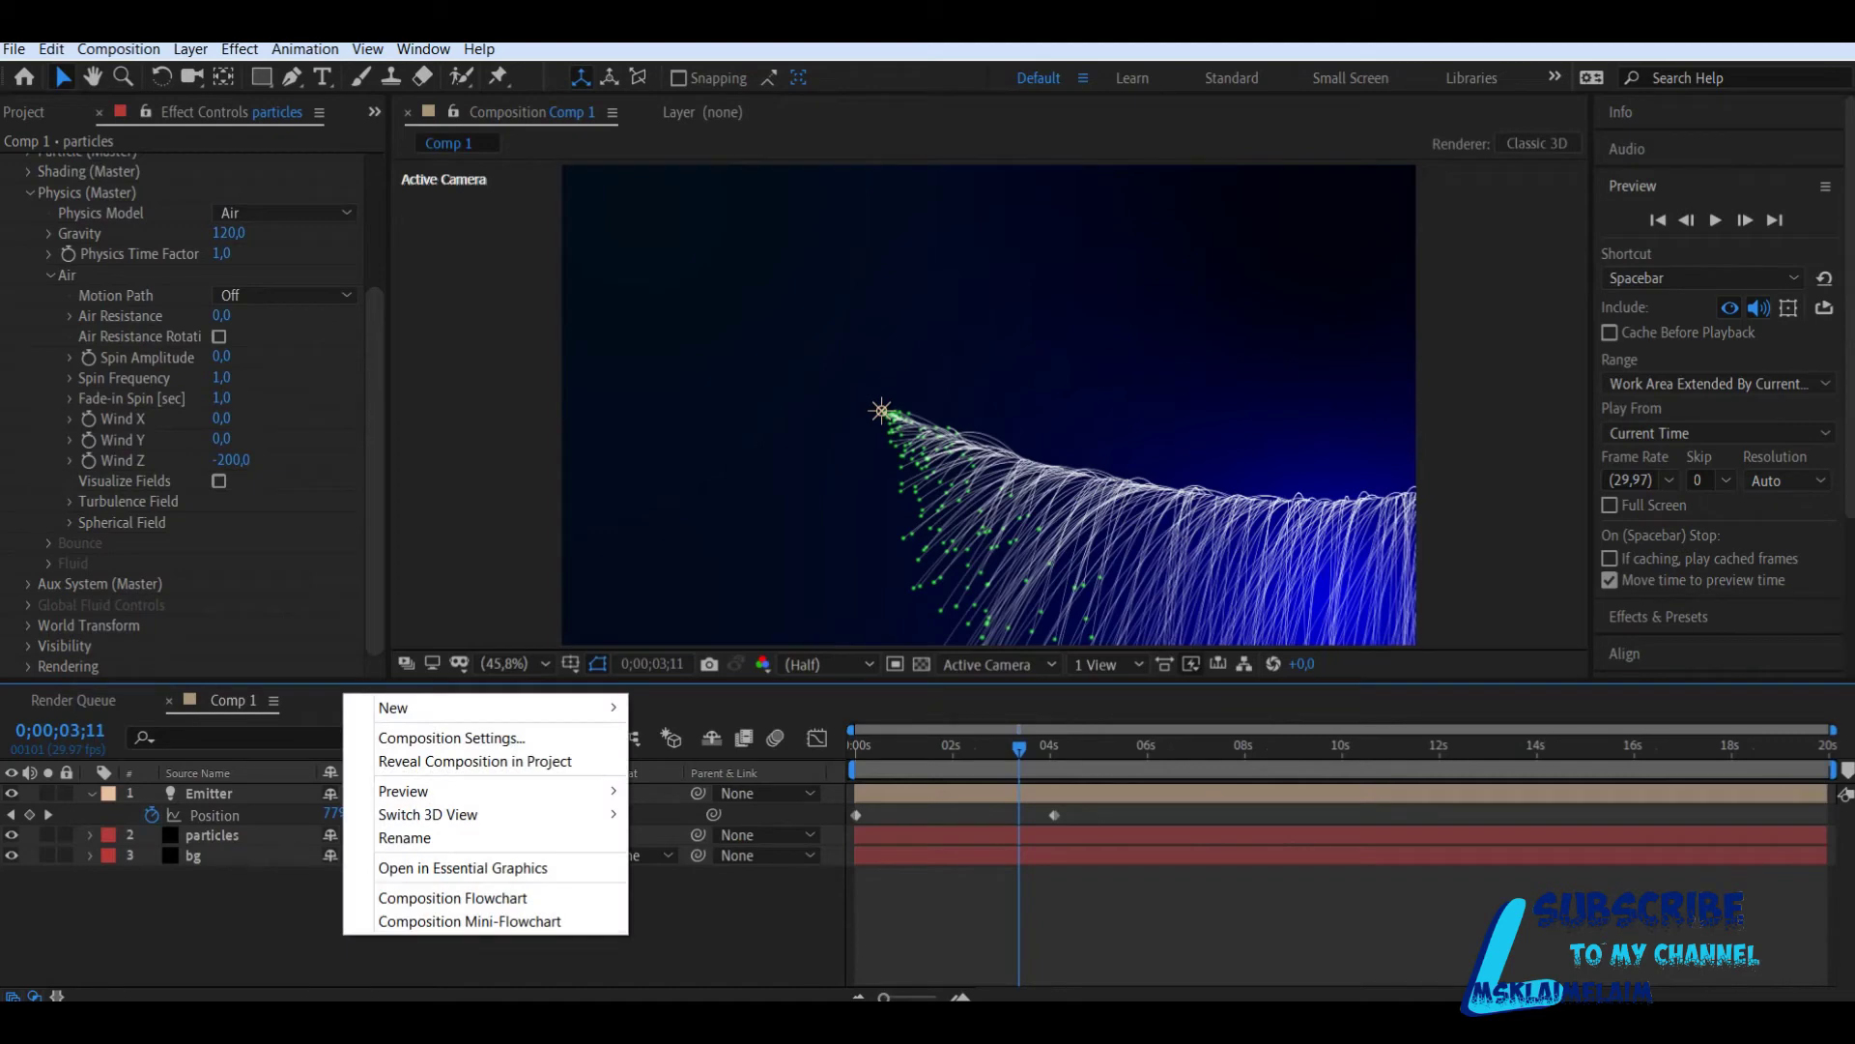
mouse_move(415, 707)
left_click(687, 808)
left_click(1078, 332)
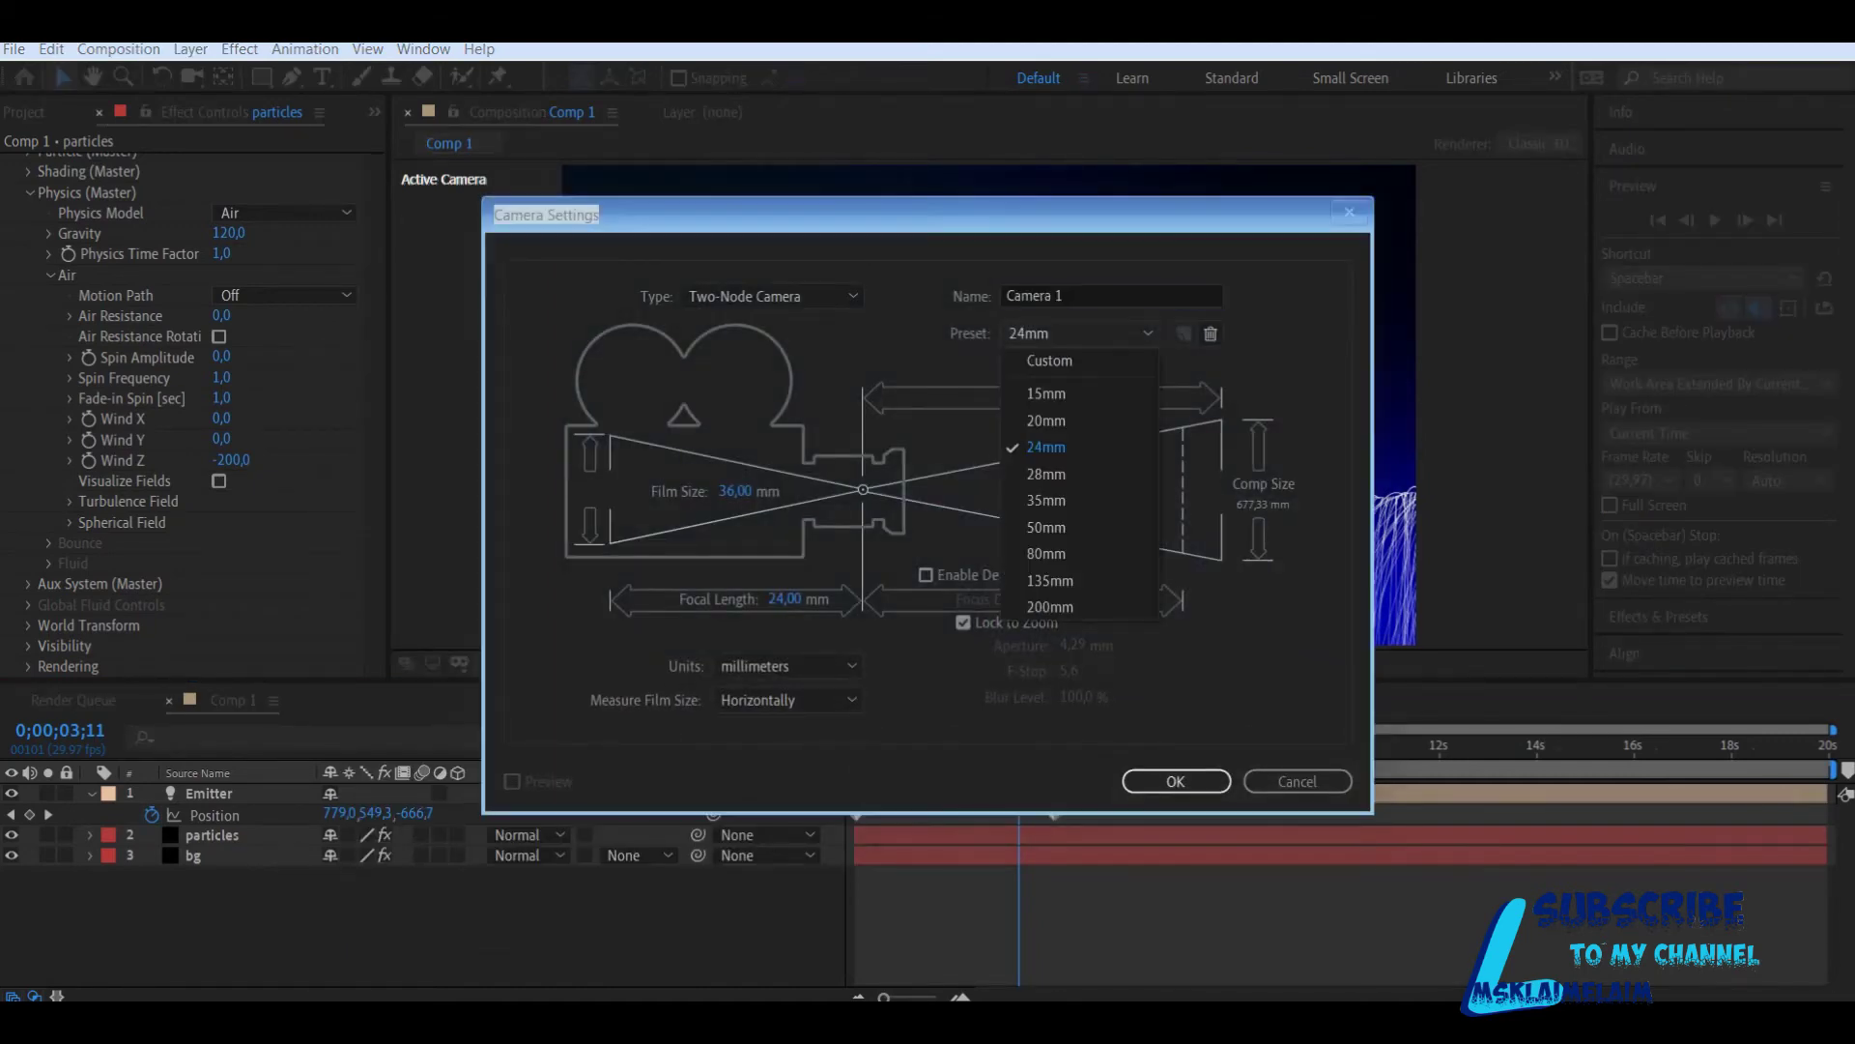
left_click(1047, 527)
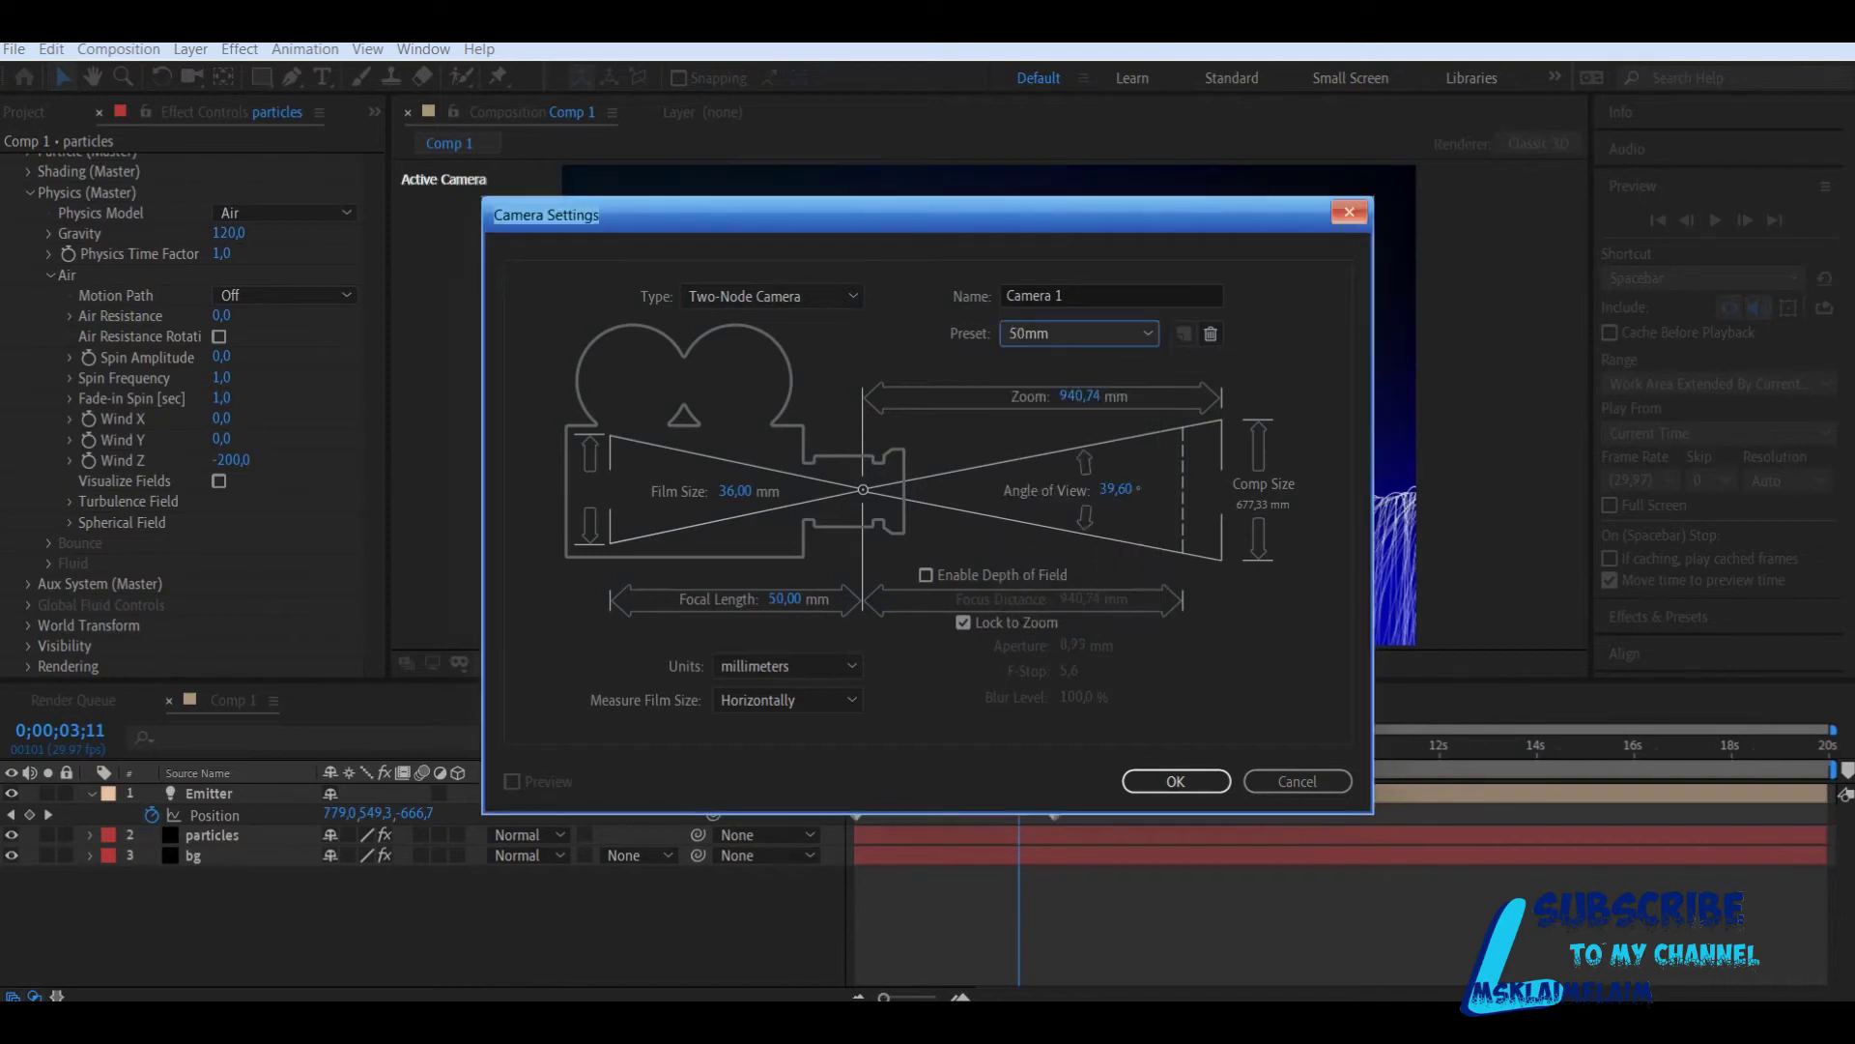
left_click(1176, 781)
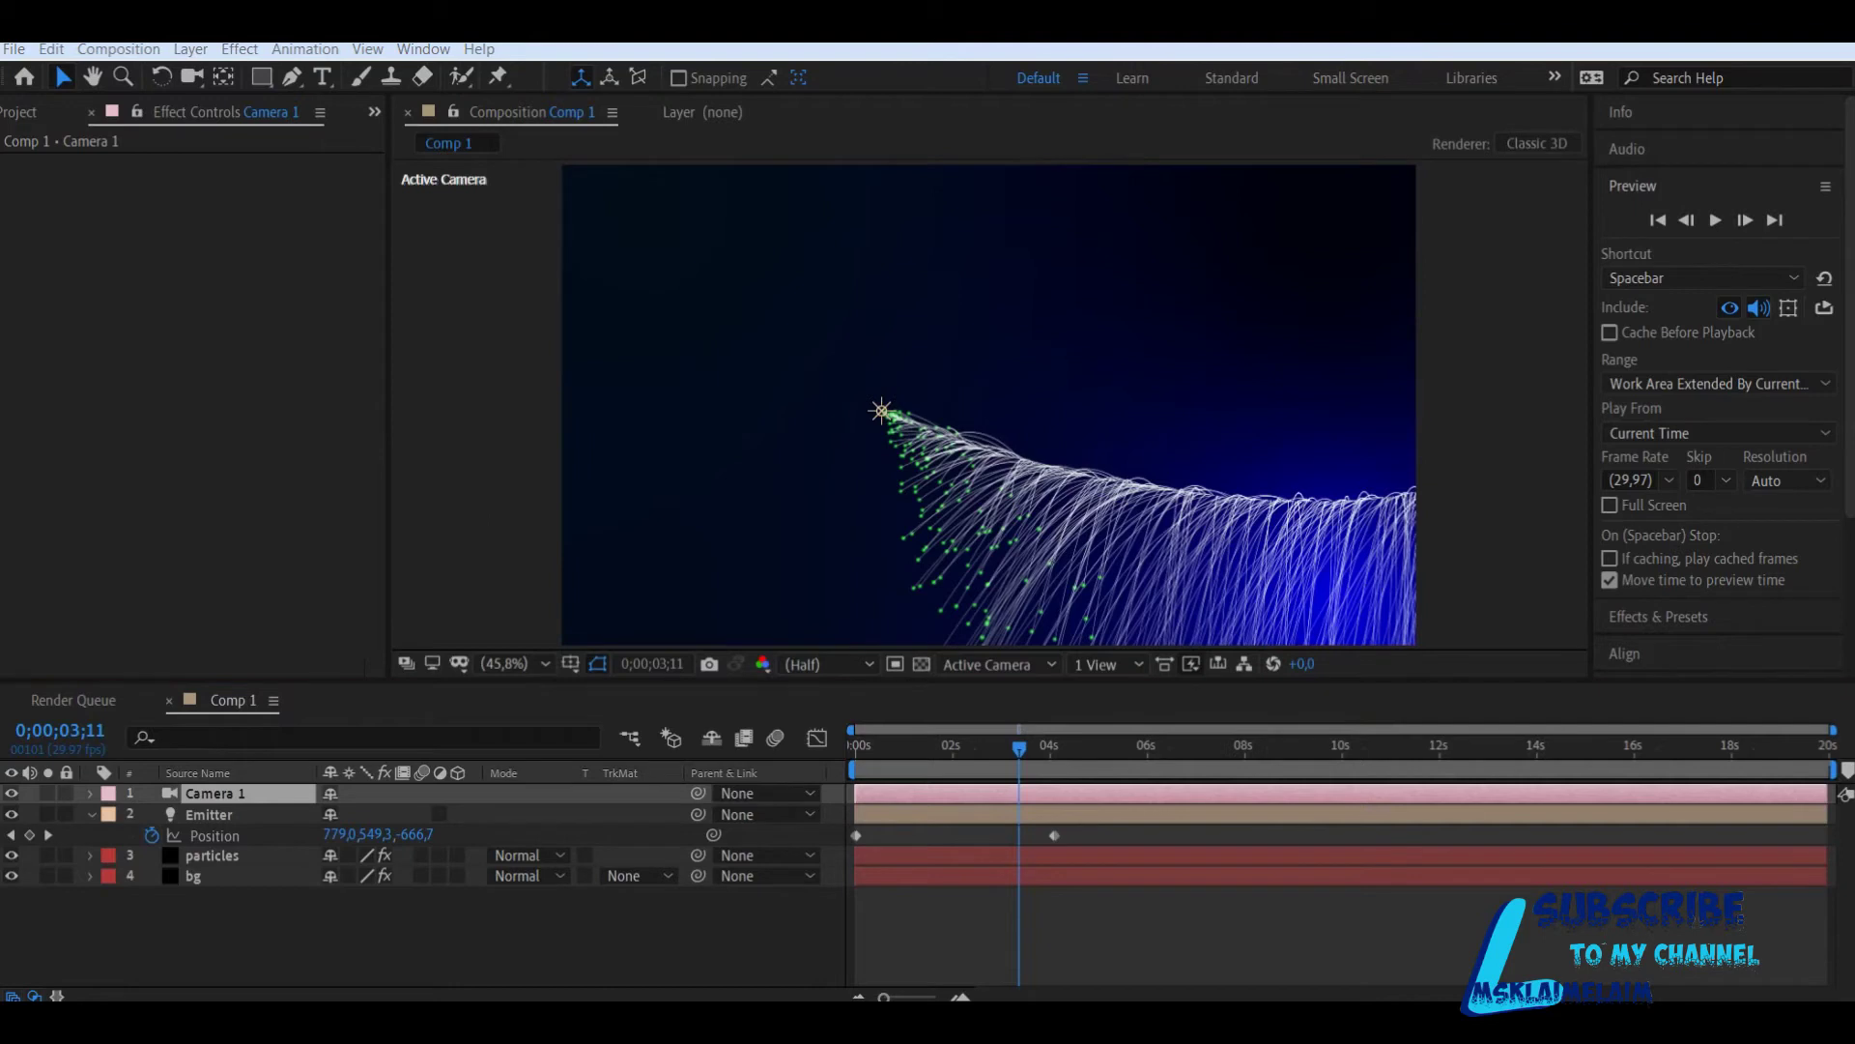
Step: Turn on Depth of Field for Camera 1 and set its Aperture to 208 pixels
left_click(91, 794)
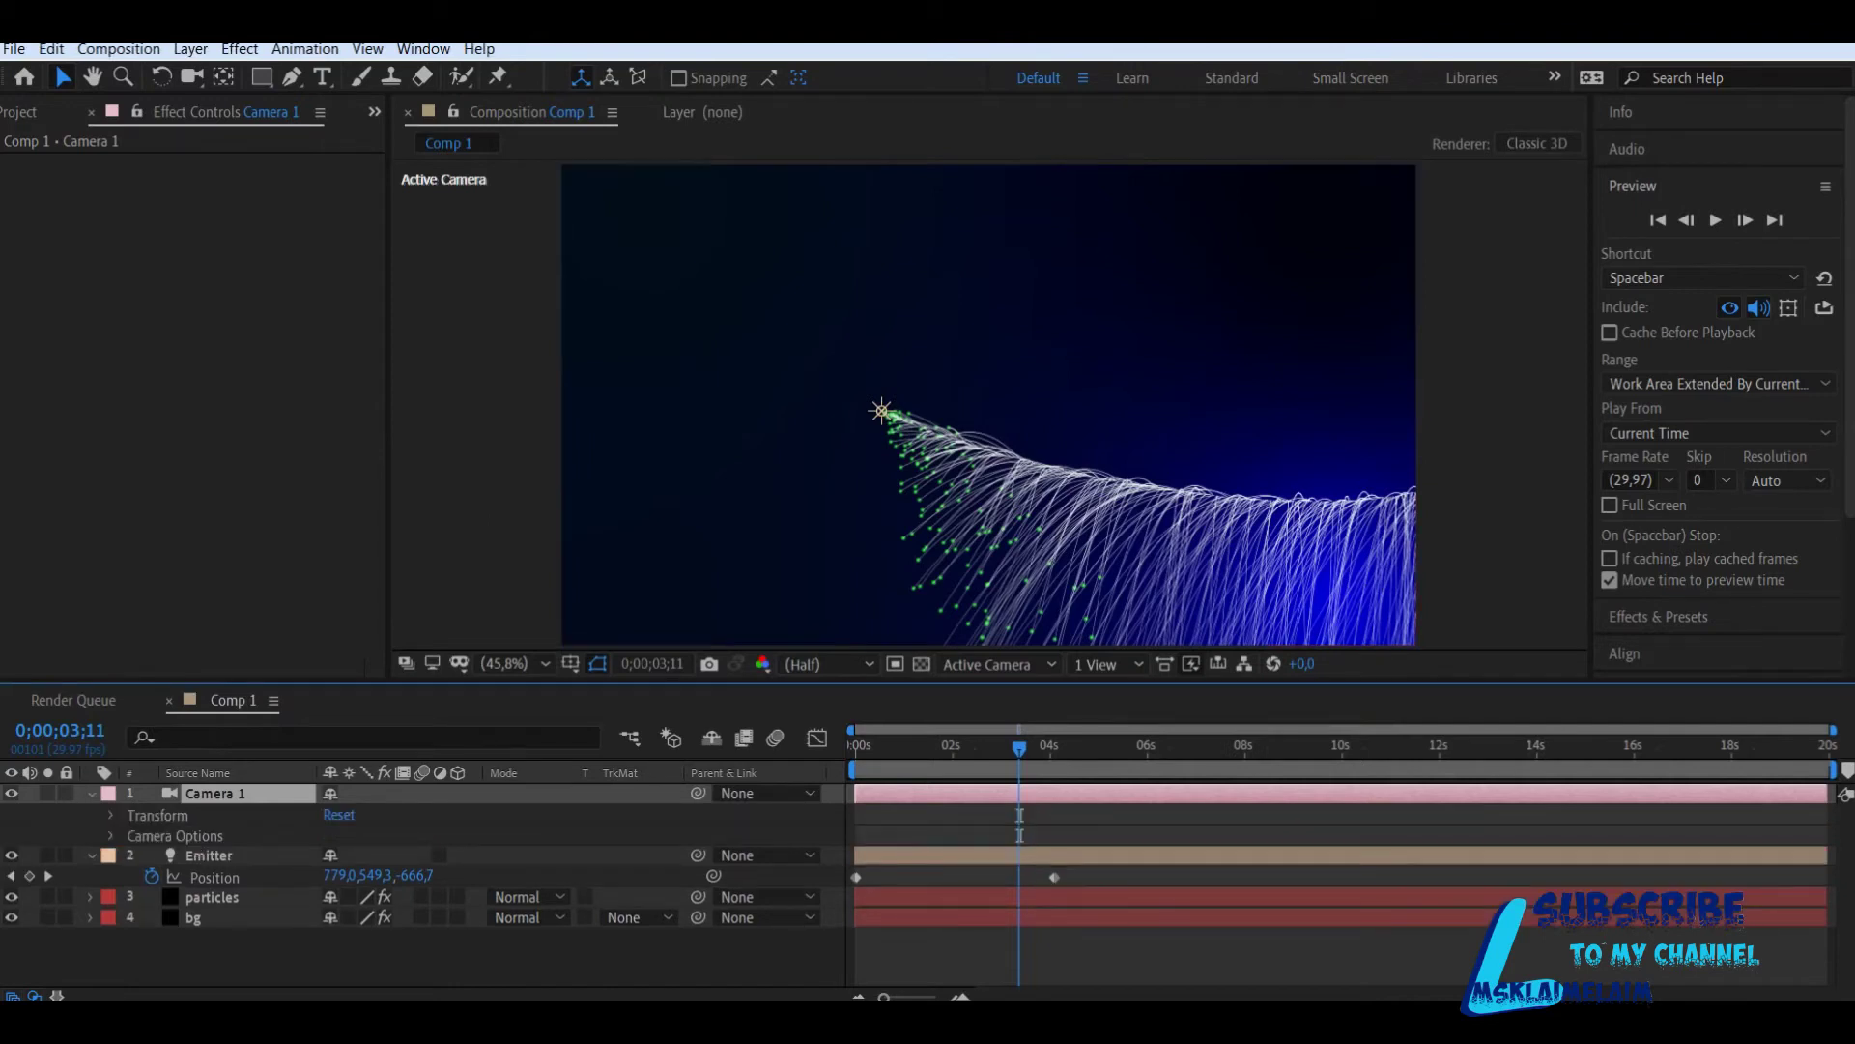
left_click(110, 836)
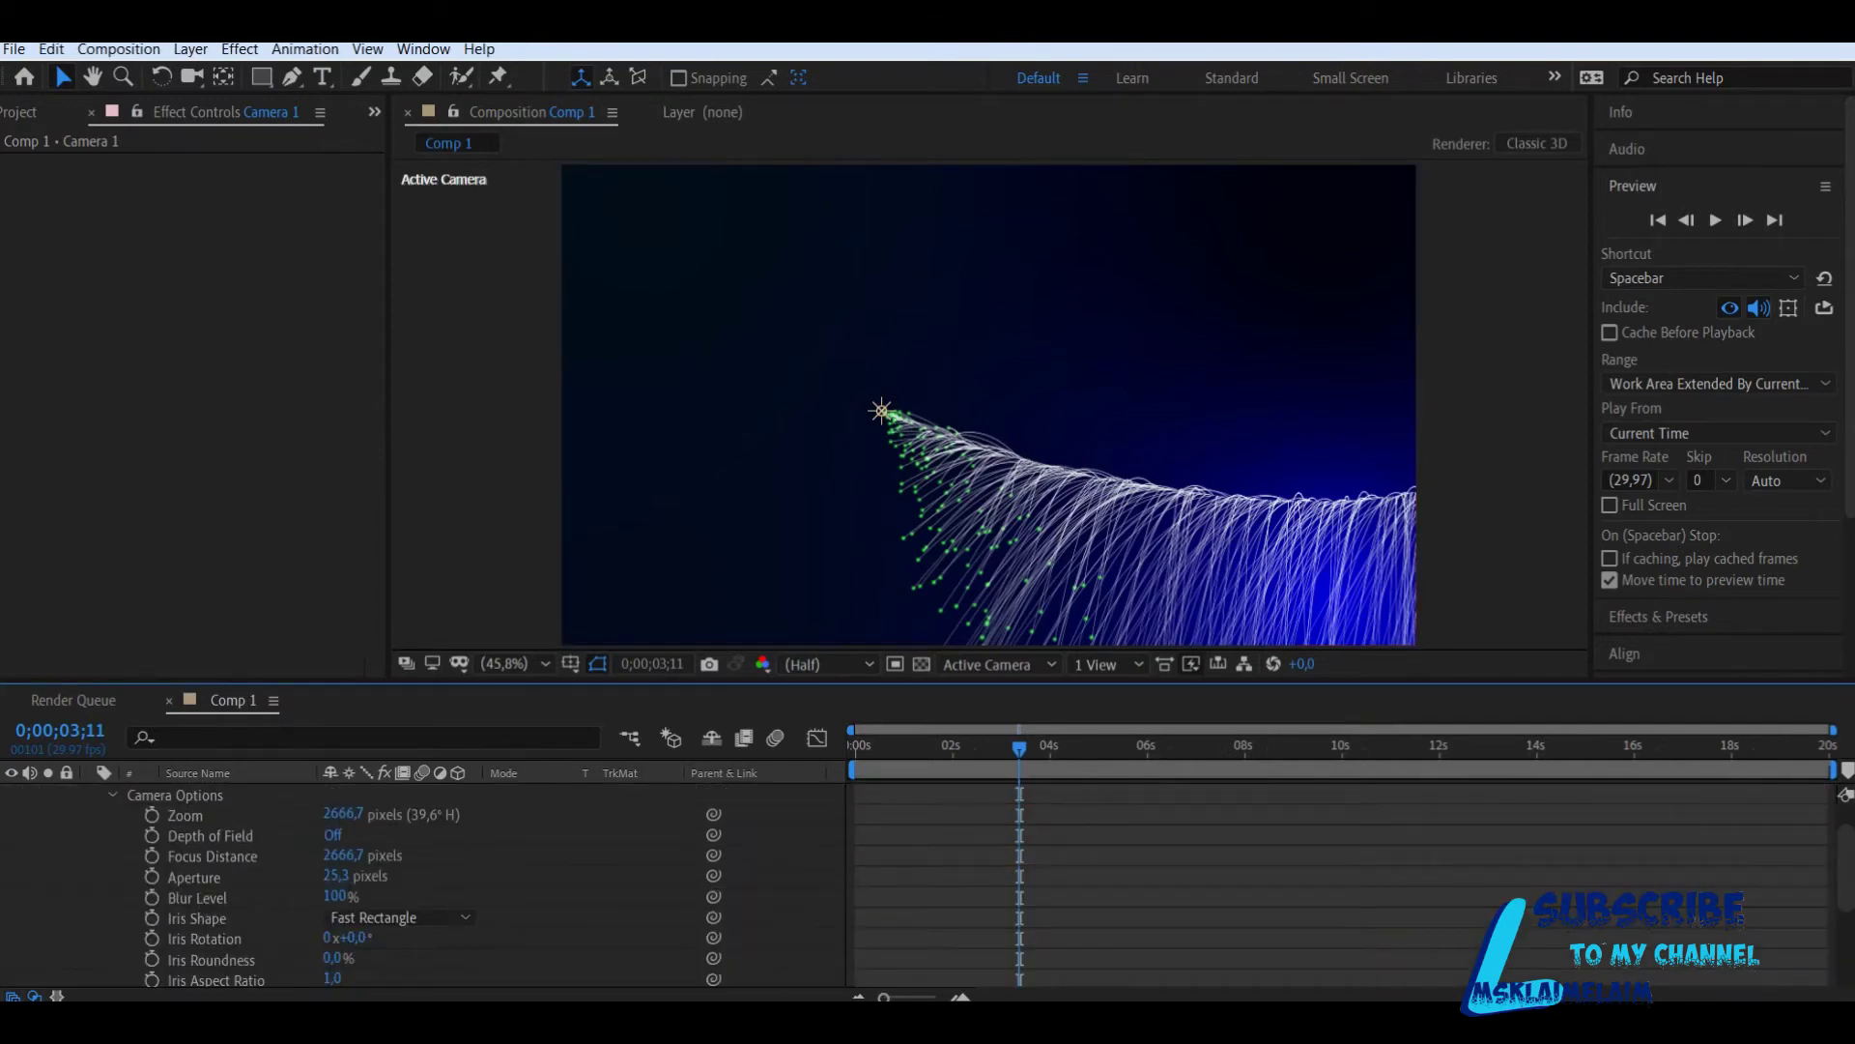
left_click(333, 835)
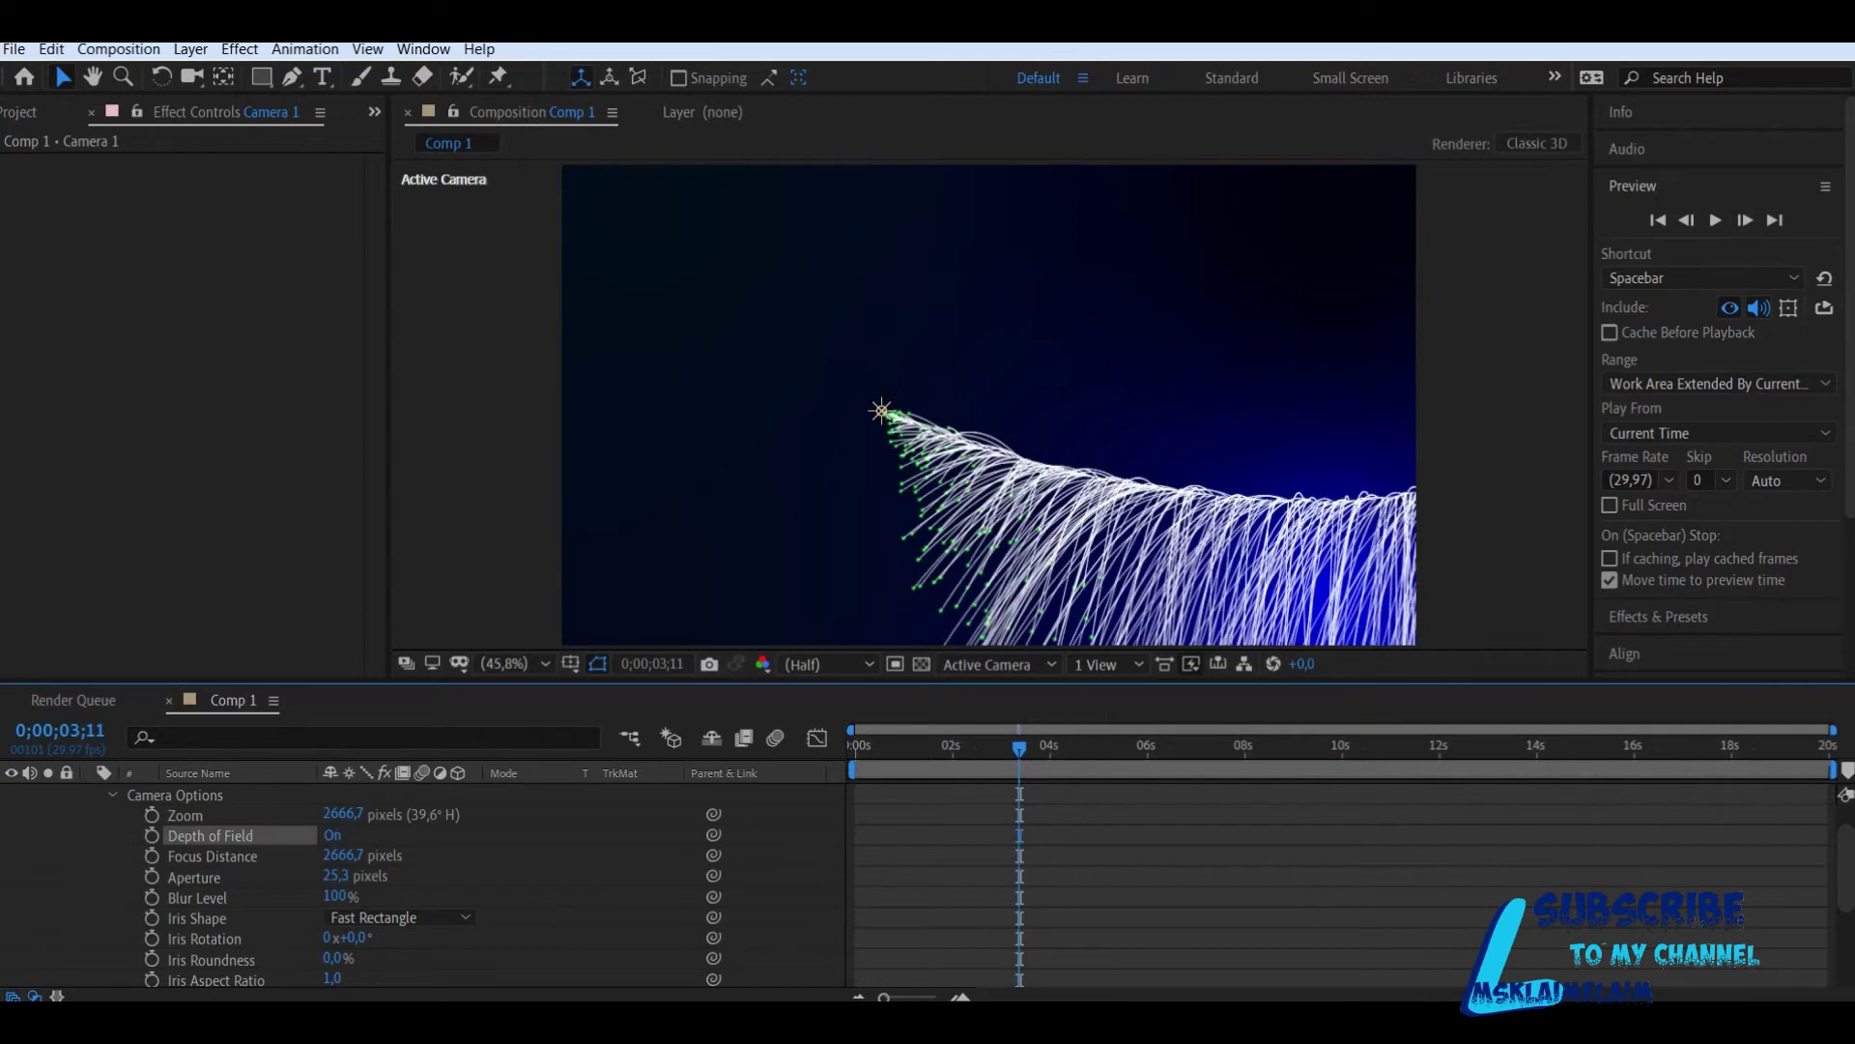
left_click(336, 875)
type("208")
key("Return")
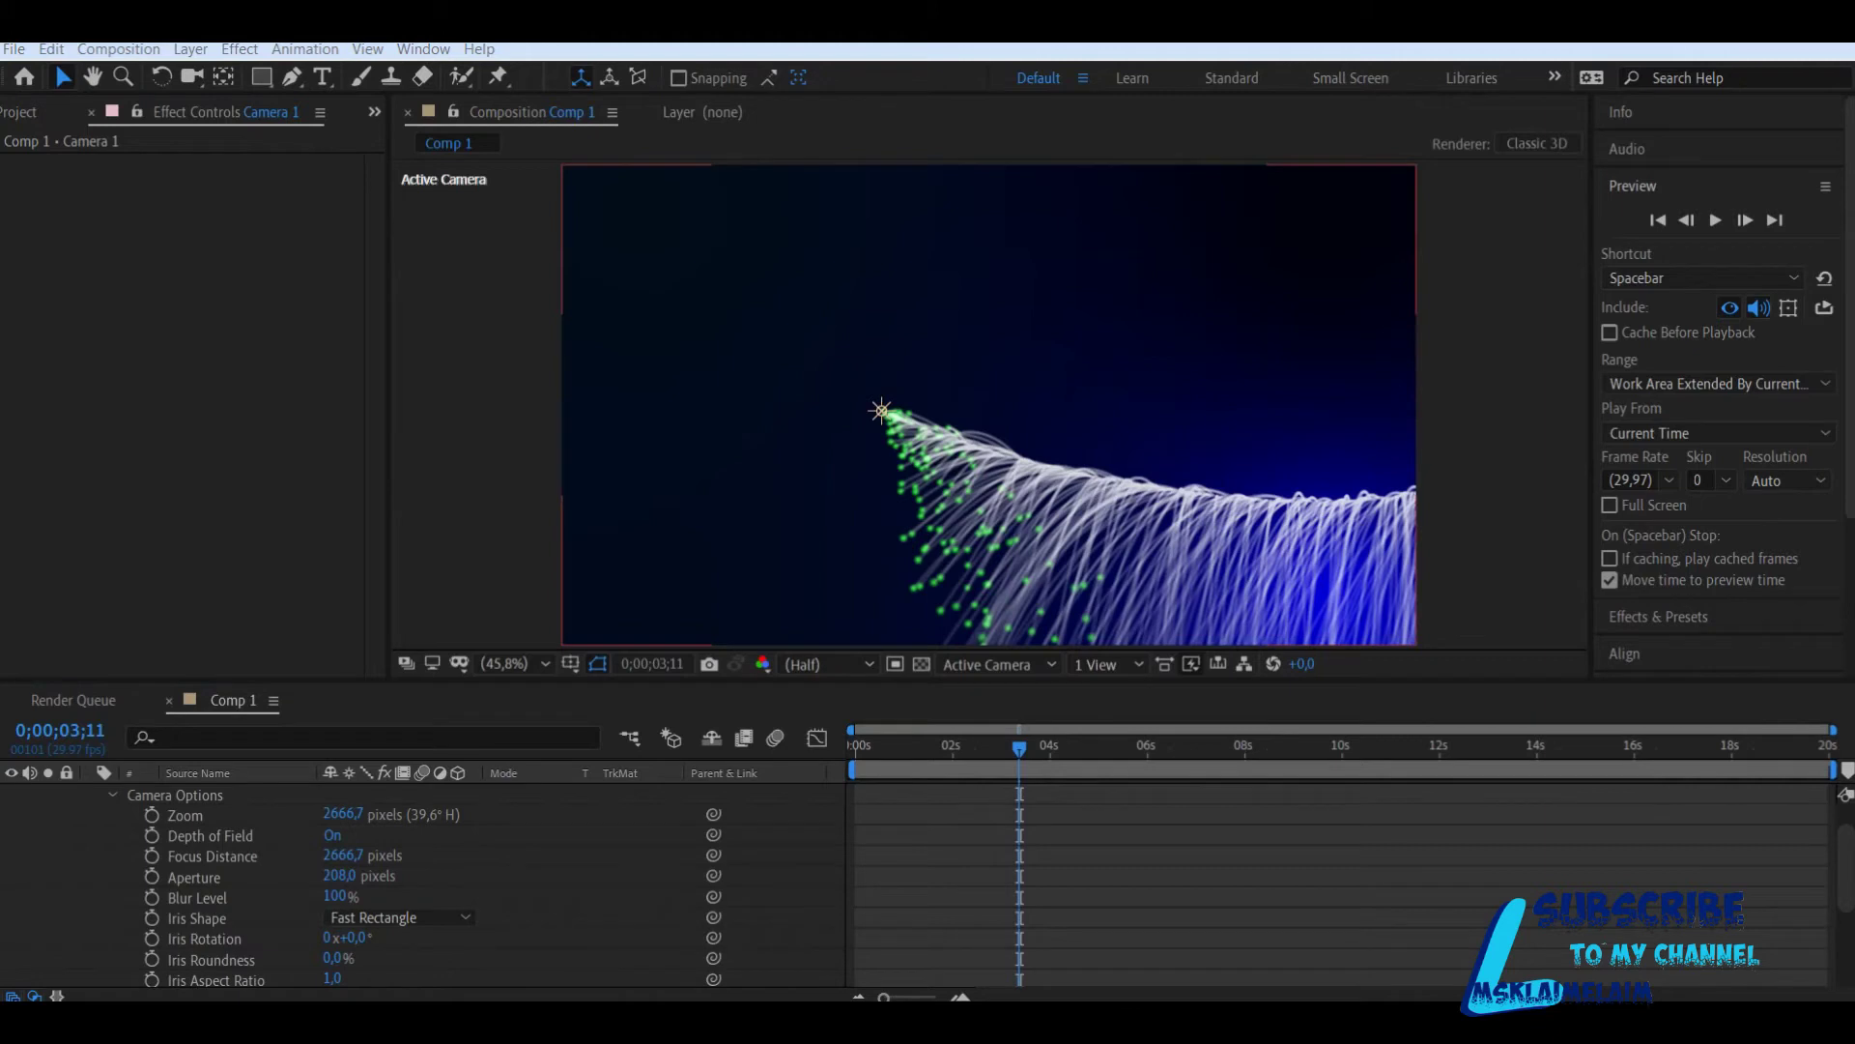
Step: Try Focus Distances of 2000, 1500 and 1449 pixels on Camera 1
left_click(343, 856)
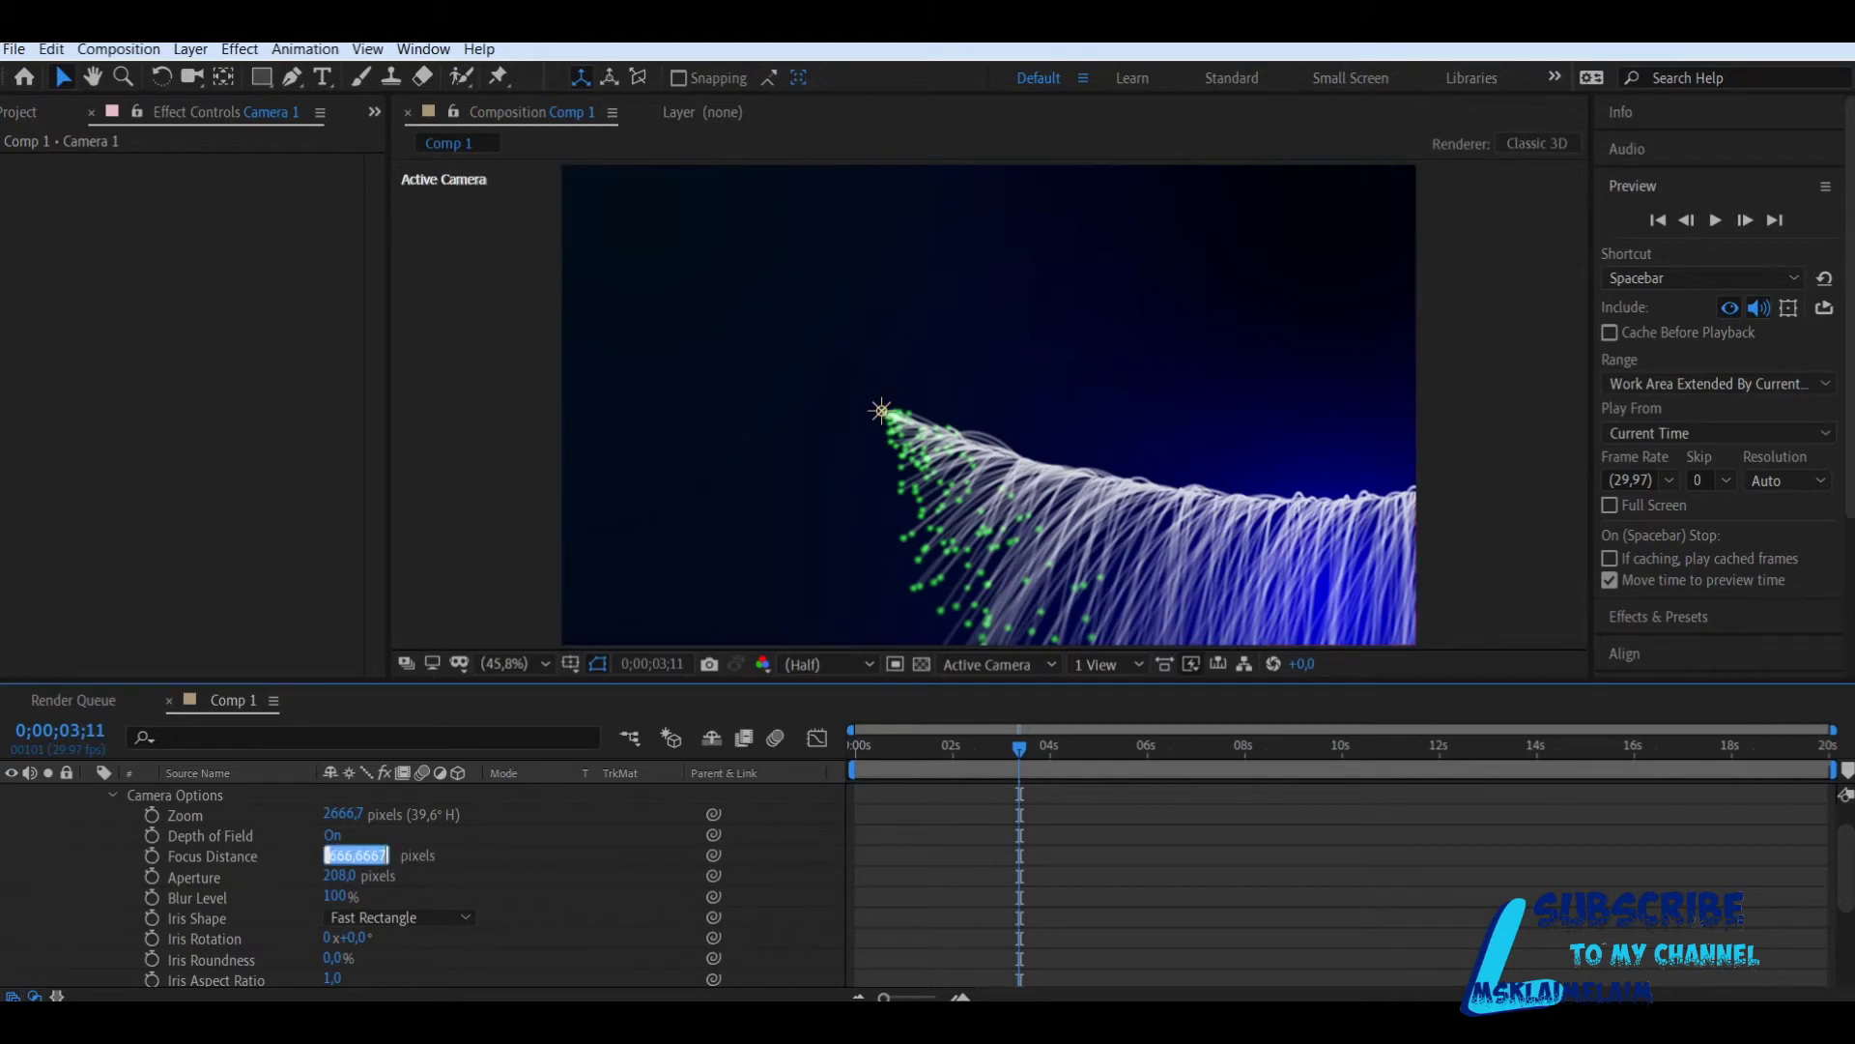
type("2000")
key("Return")
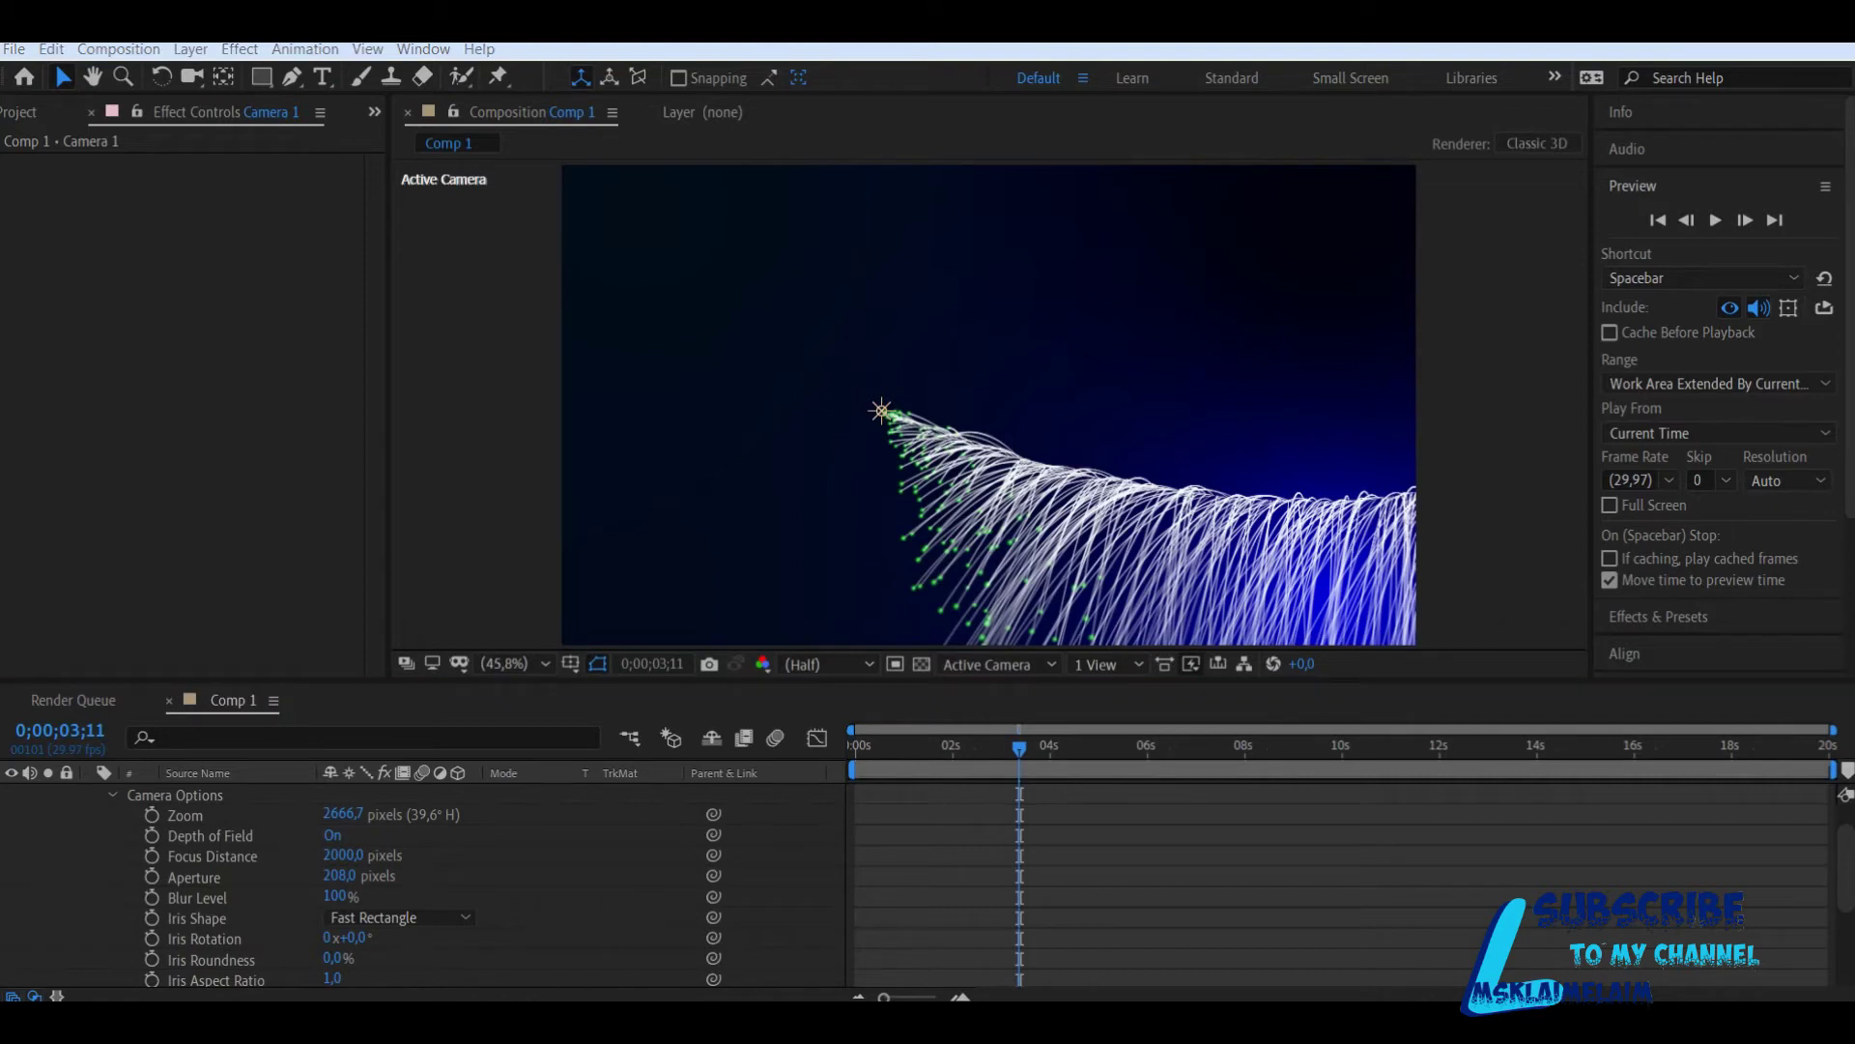
left_click(343, 855)
type("1500")
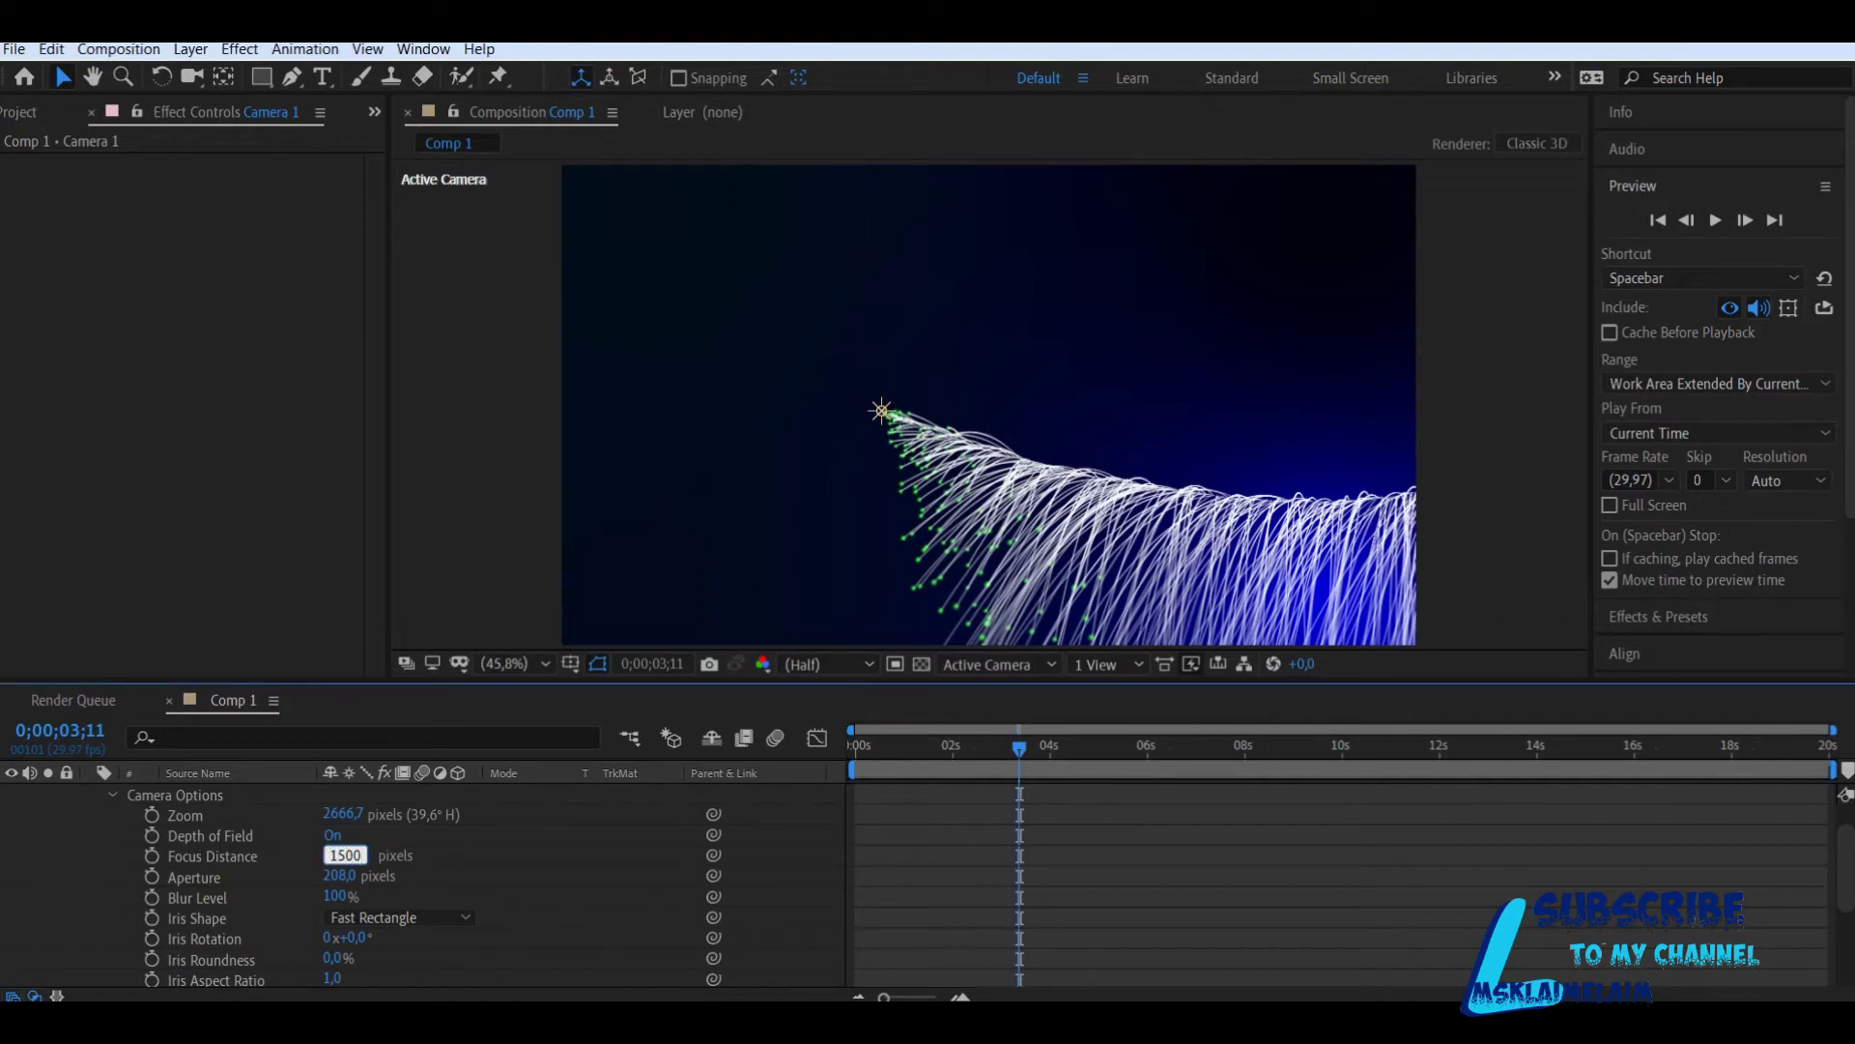
key("Return")
left_click(343, 855)
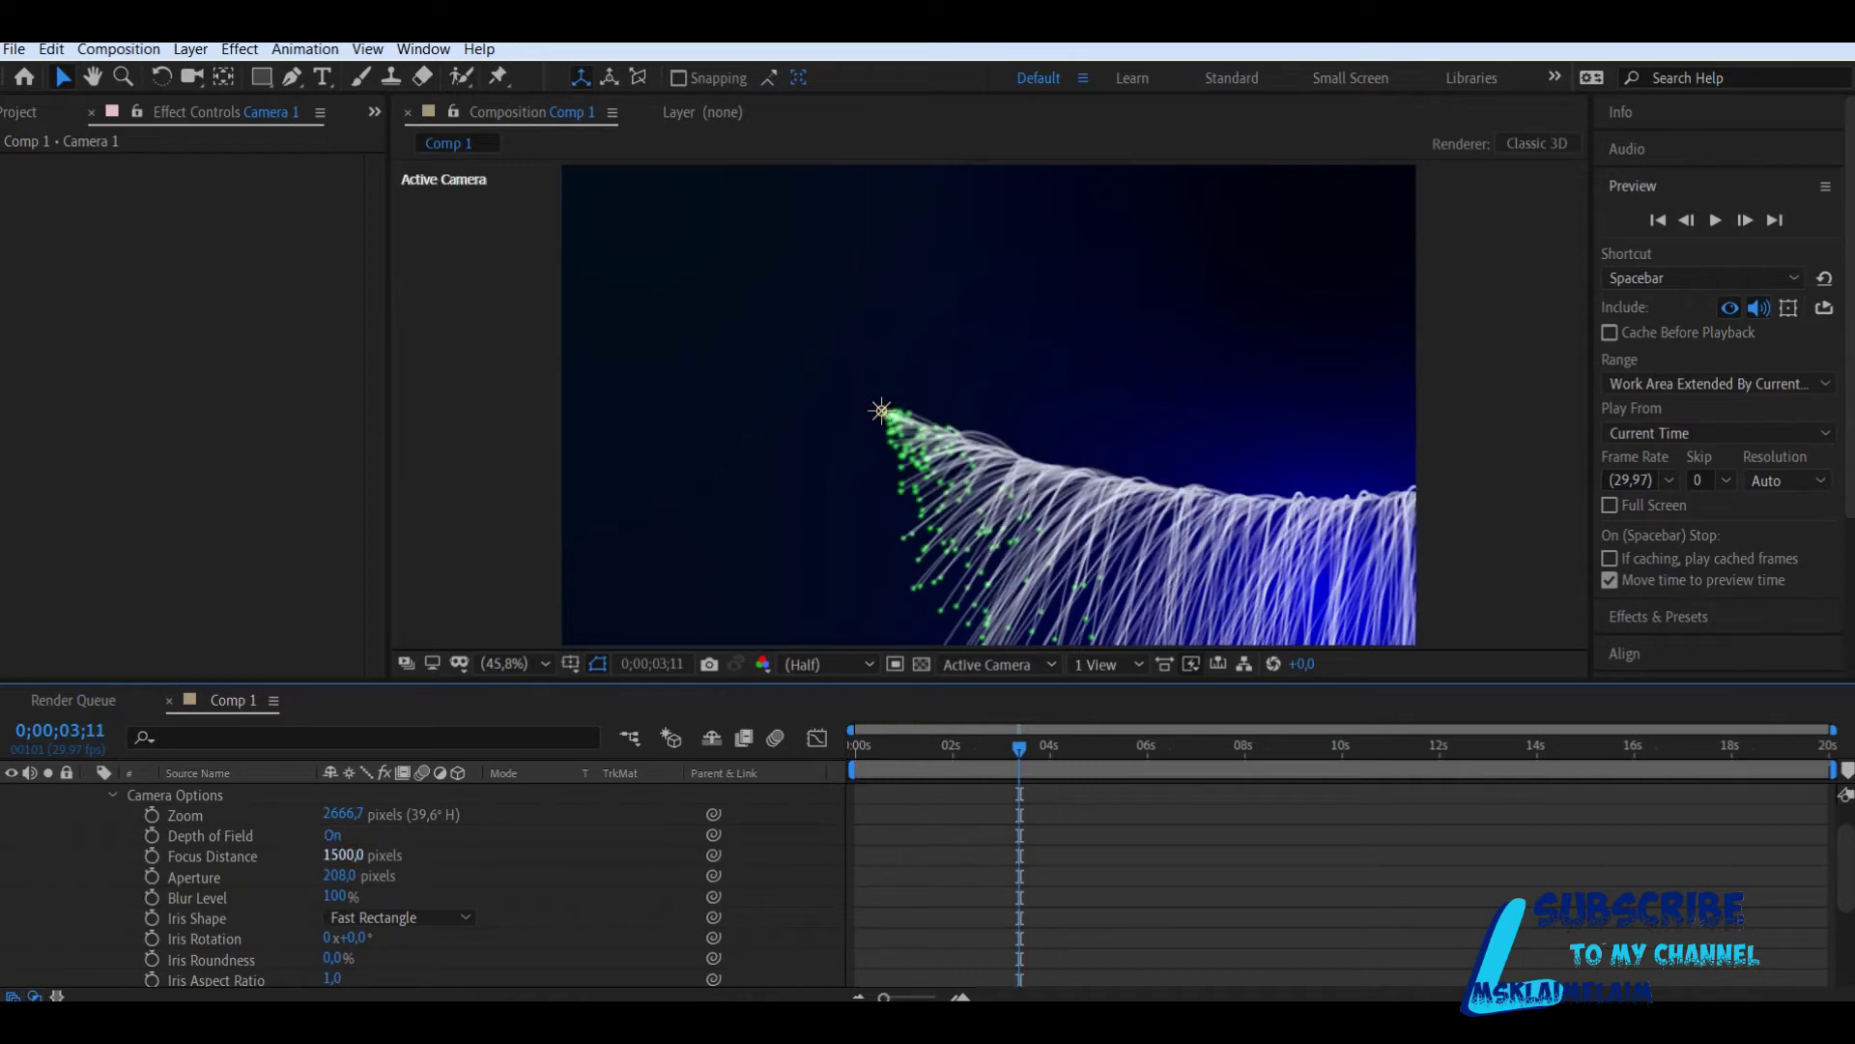
left_click_drag(343, 856, 274, 855)
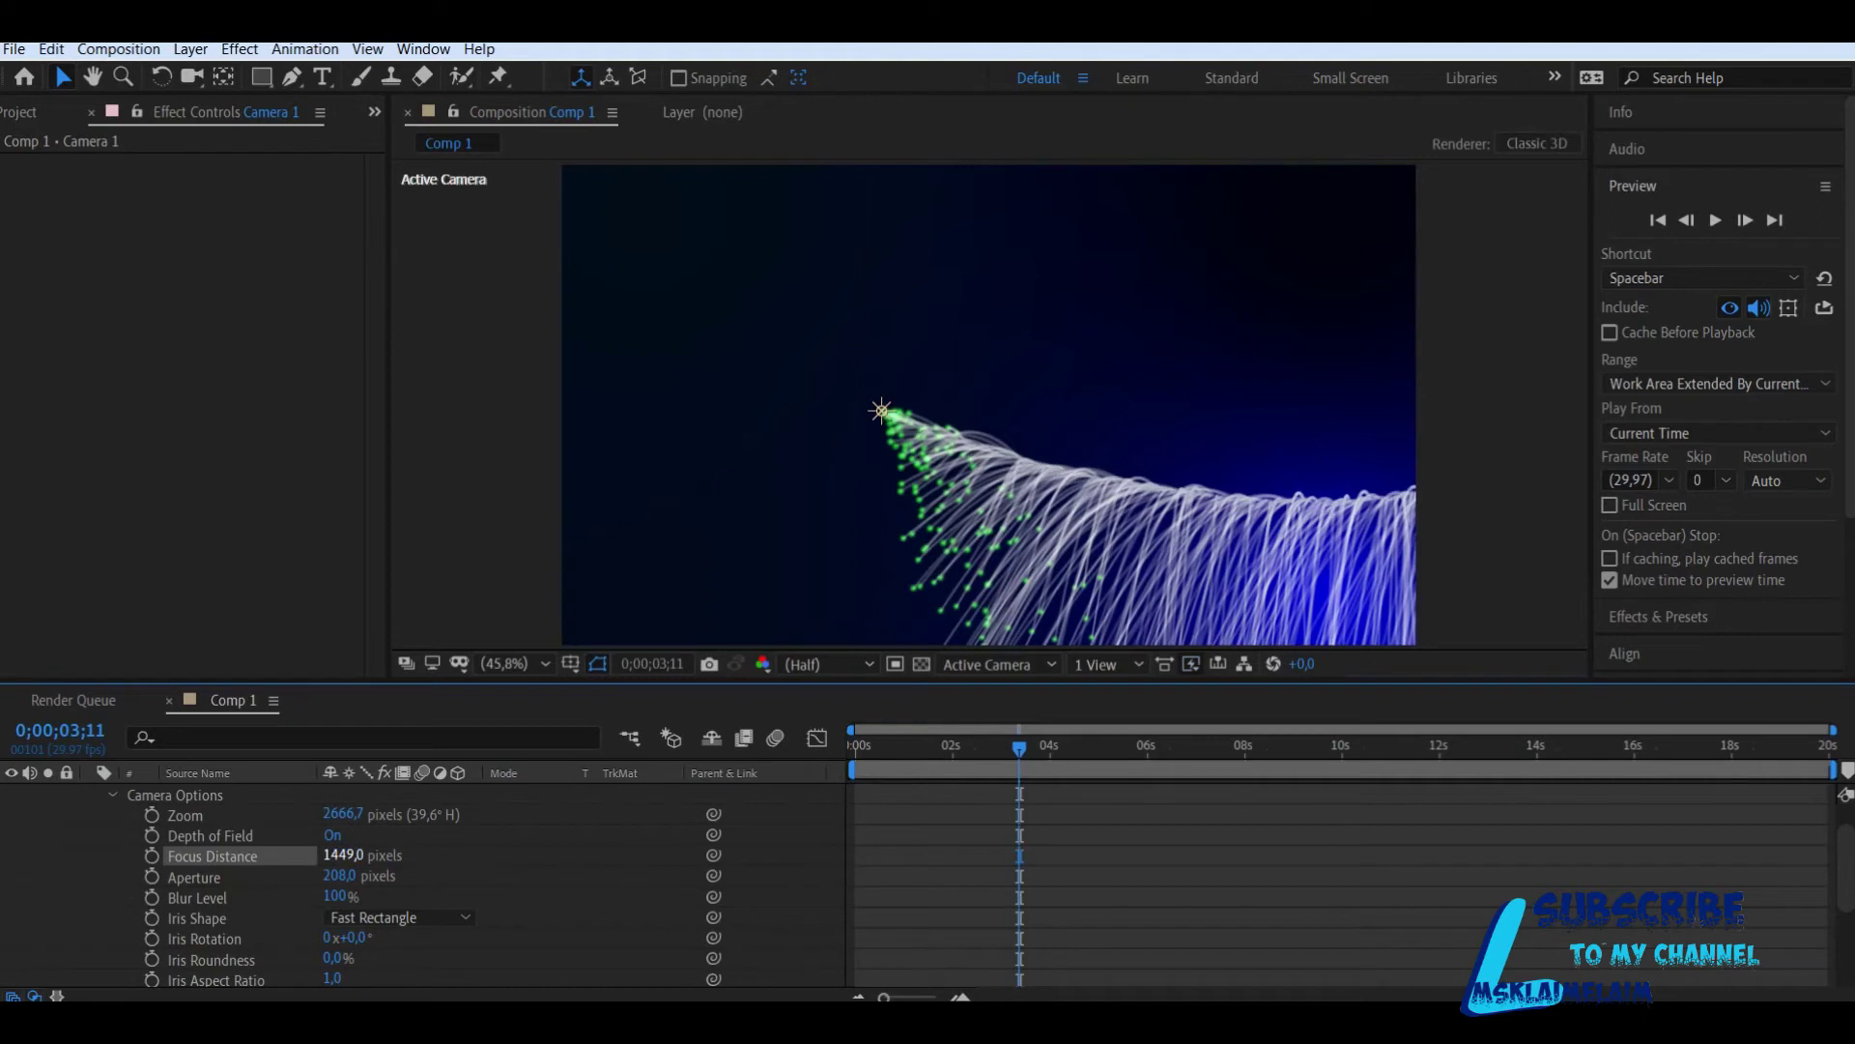
Step: Preview the blur briefly and try a Focus Distance of 1697 pixels on Camera 1
left_click(1716, 221)
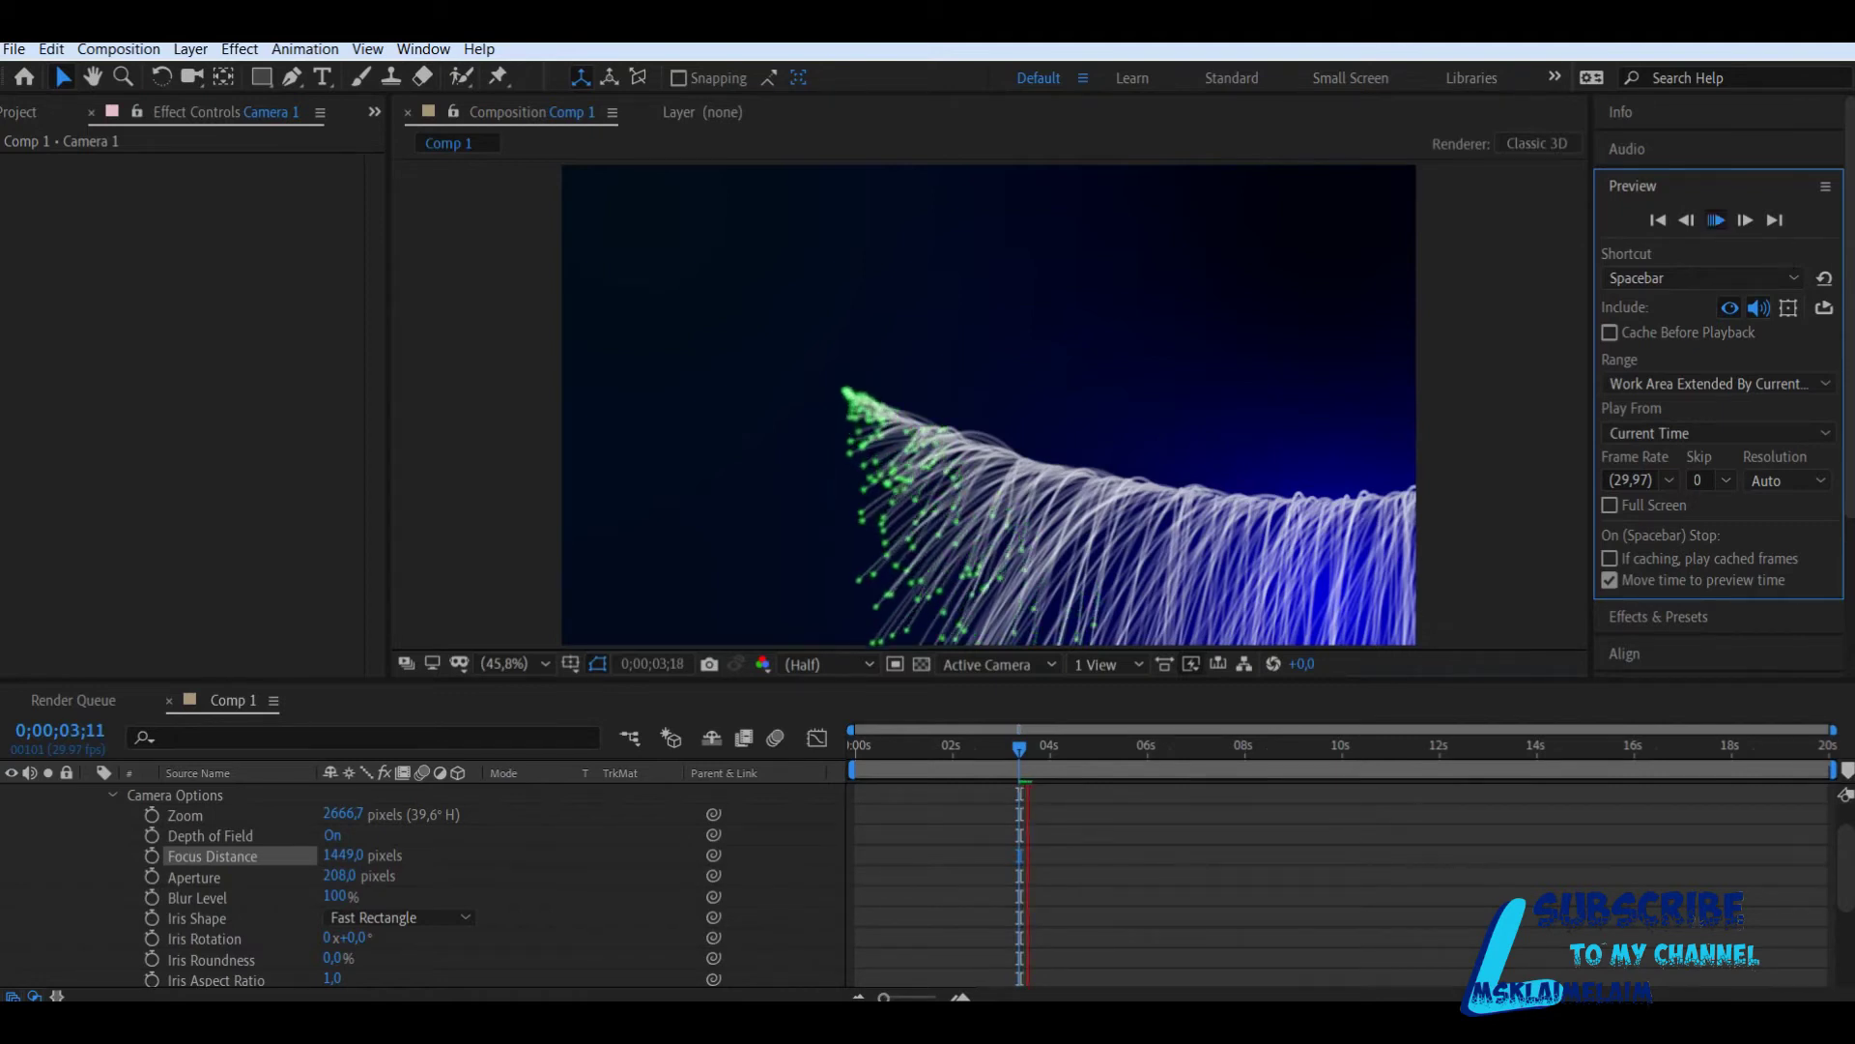
key("space")
left_click_drag(343, 856, 459, 855)
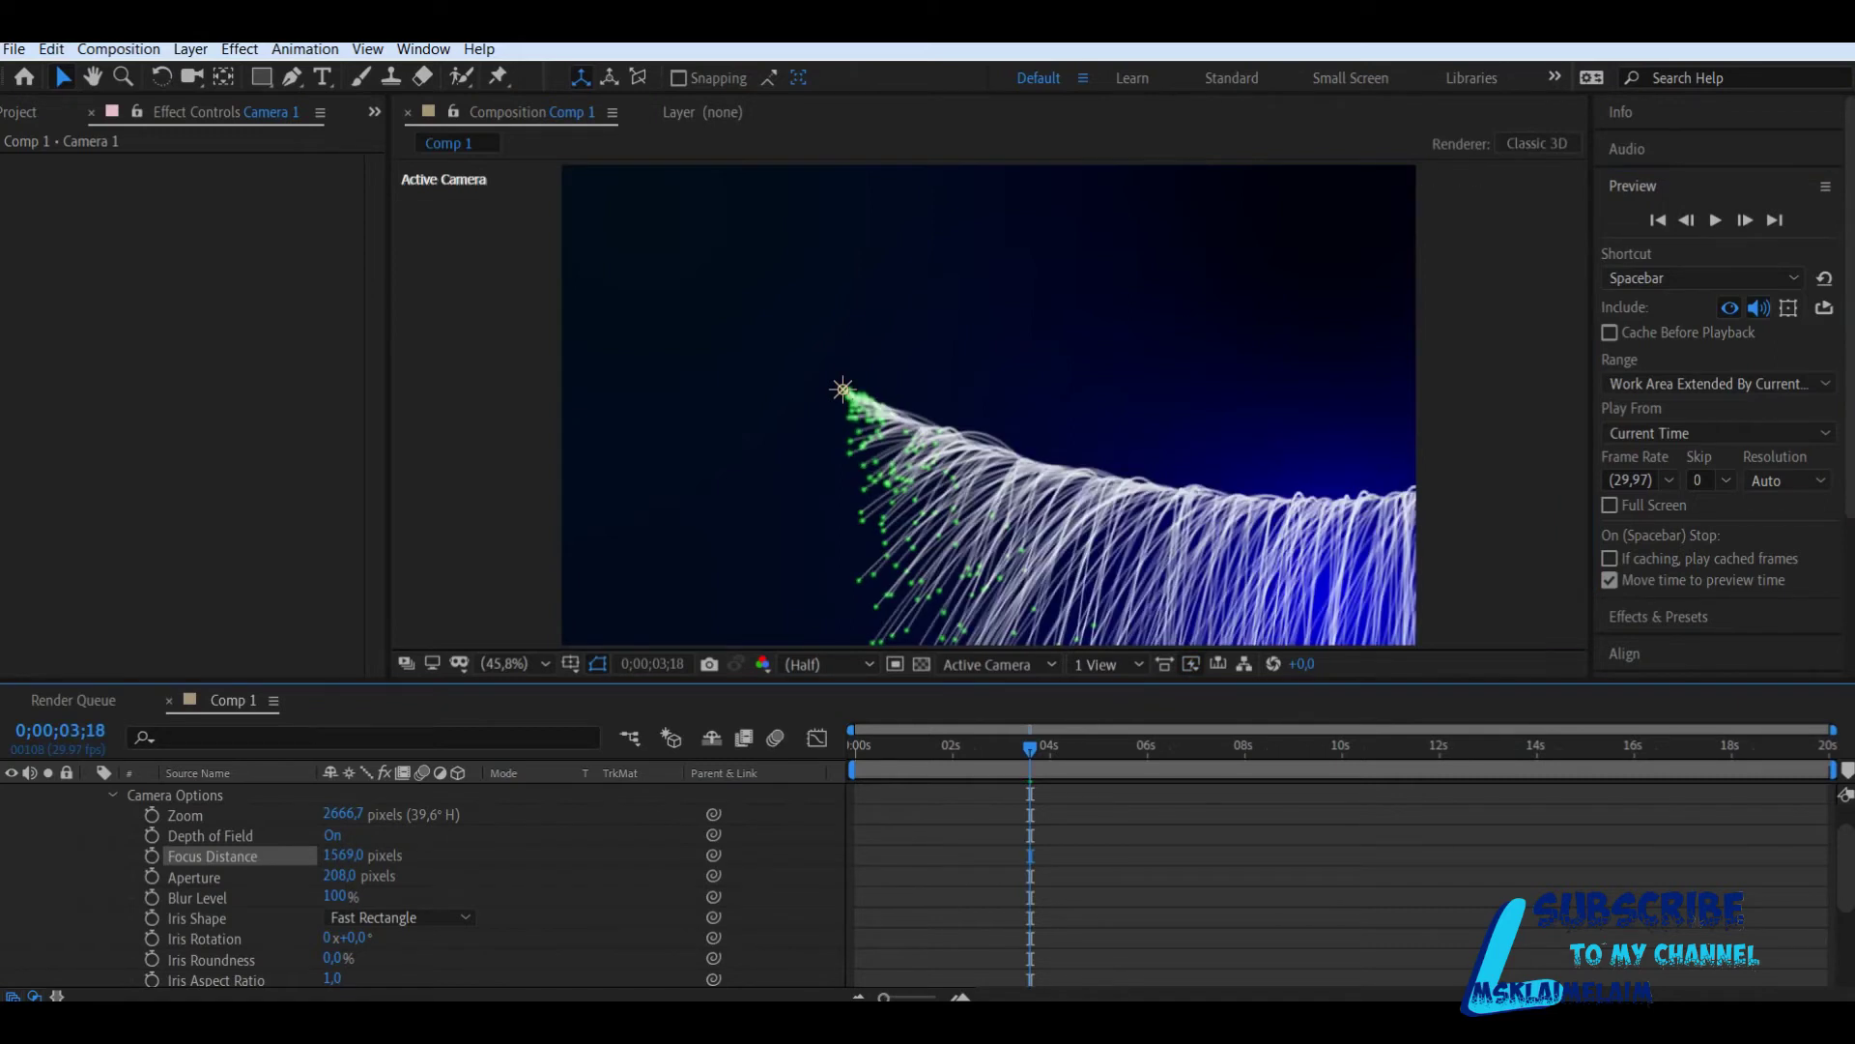
left_click_drag(343, 855, 399, 855)
left_click_drag(343, 855, 411, 855)
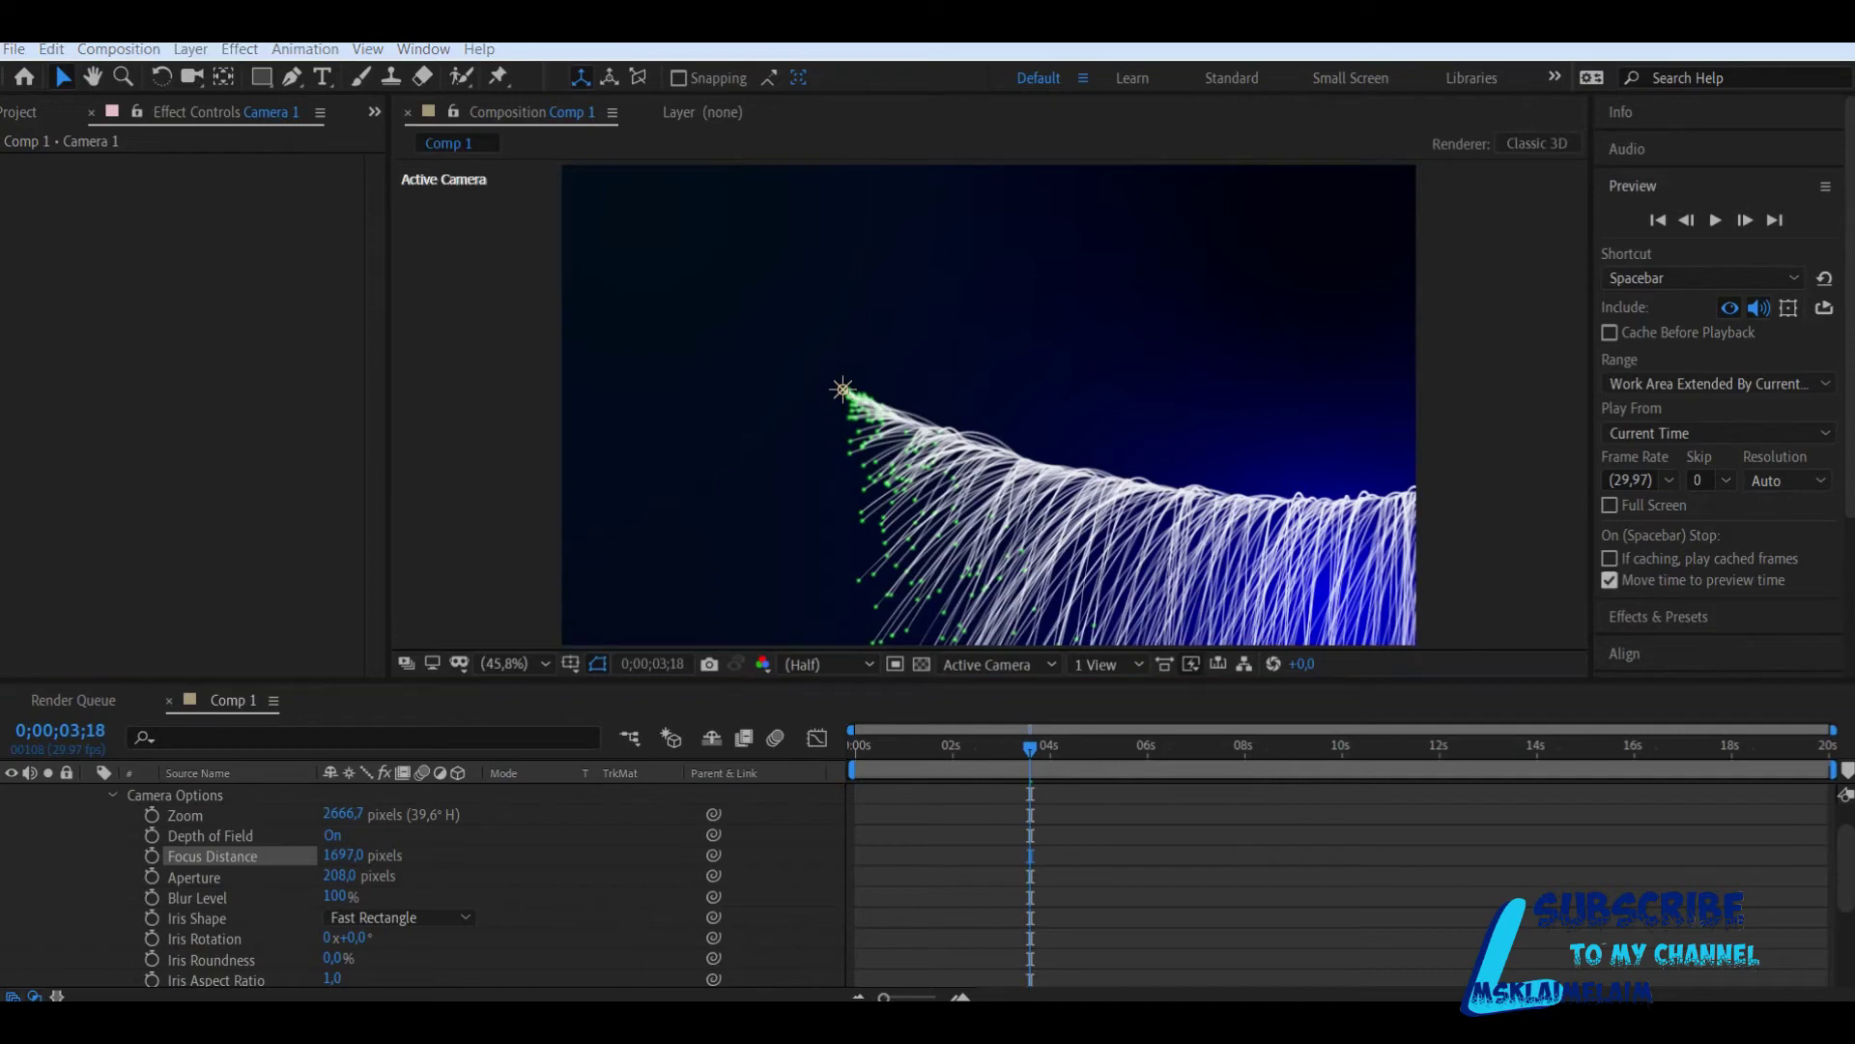
Step: At the first frame, set Camera 1's Focus Distance to 2500 pixels and enable keyframing for it
key("Home")
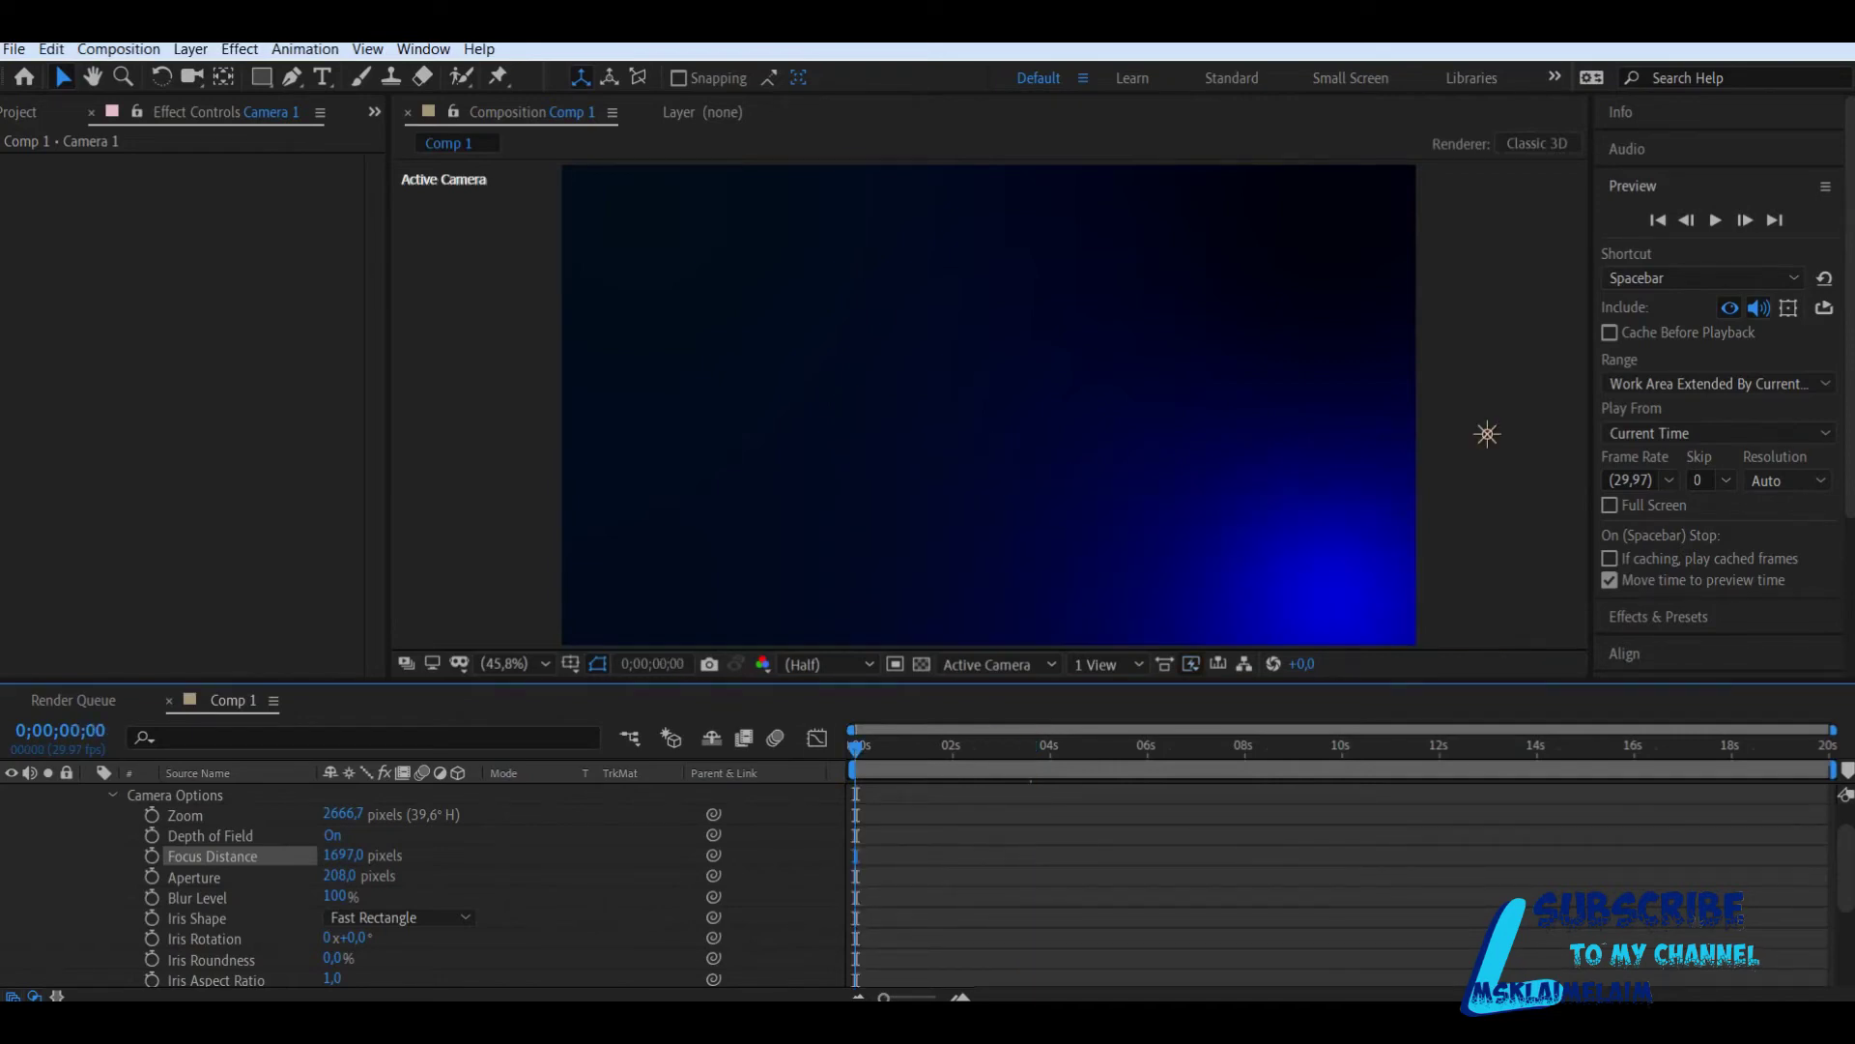
left_click(344, 855)
type("2500")
left_click(152, 856)
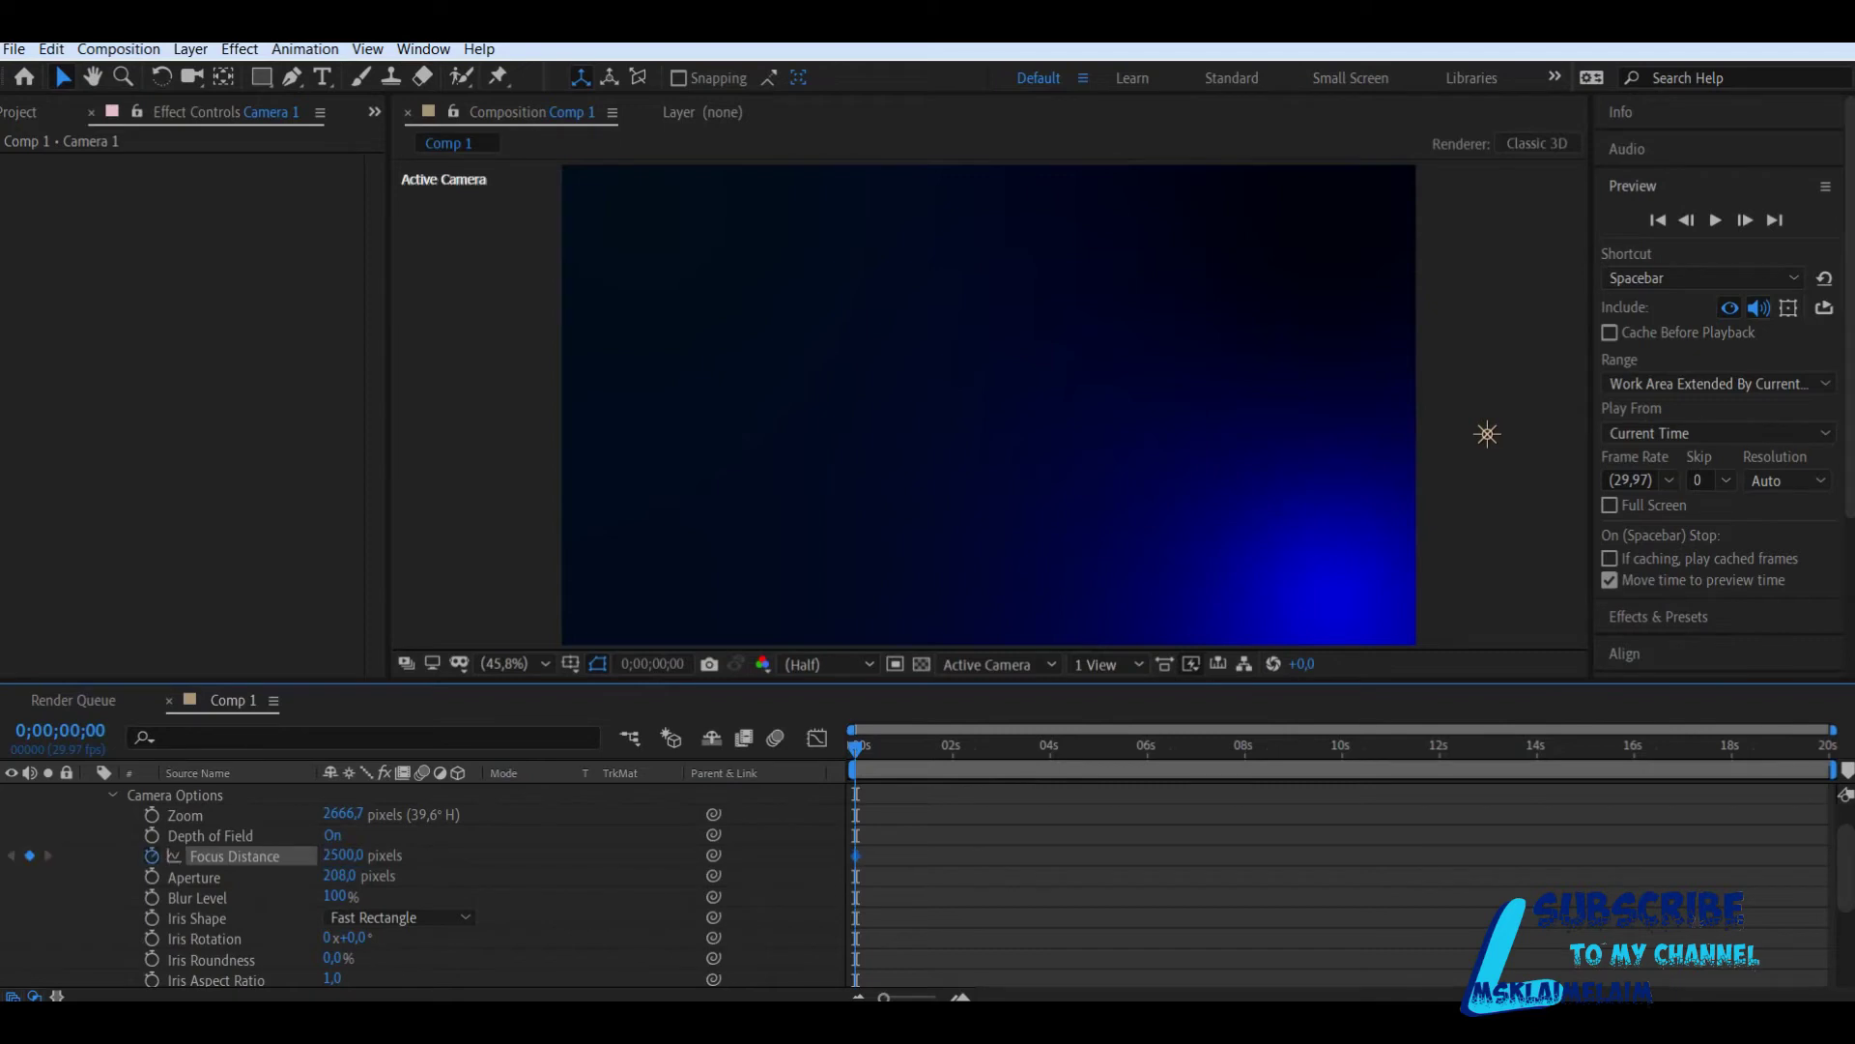
Step: Add another Focus Distance keyframe of 2500 pixels at 0;00;17;05
left_click_drag(855, 748, 1689, 748)
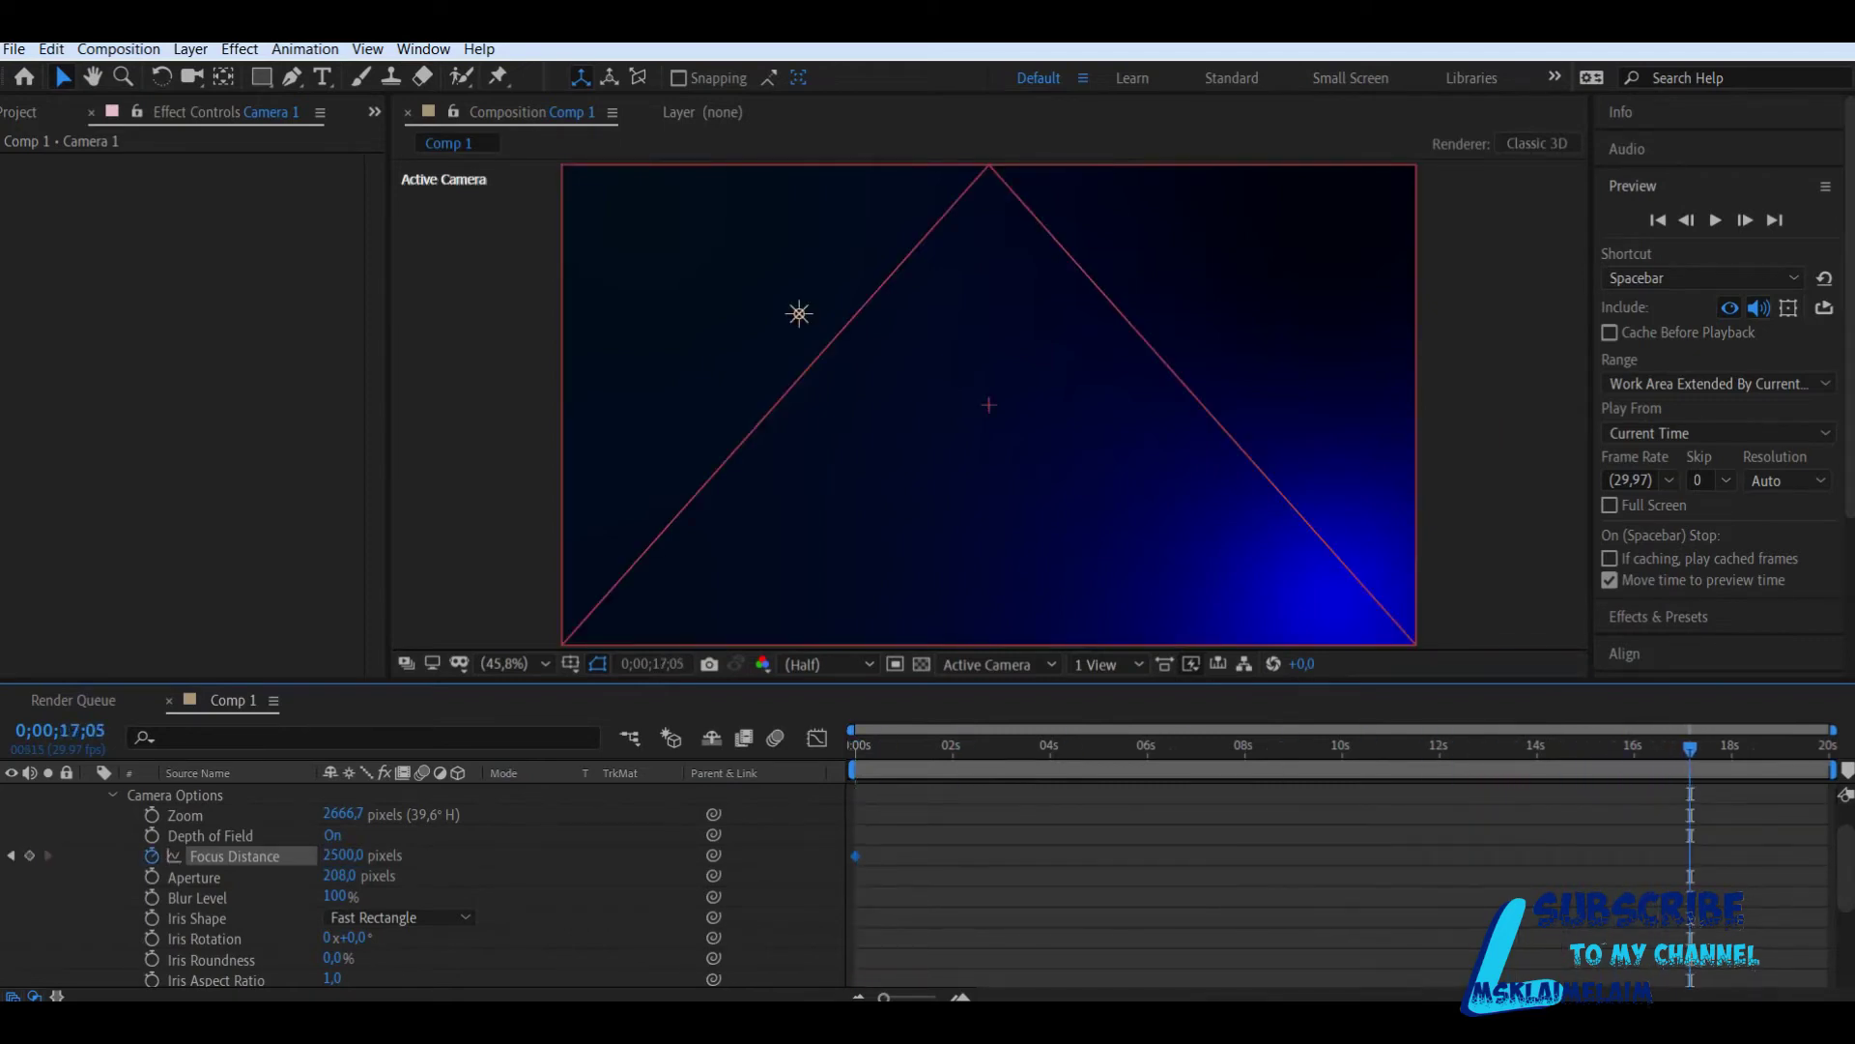
left_click(344, 856)
type("1500")
key("Escape")
left_click(29, 855)
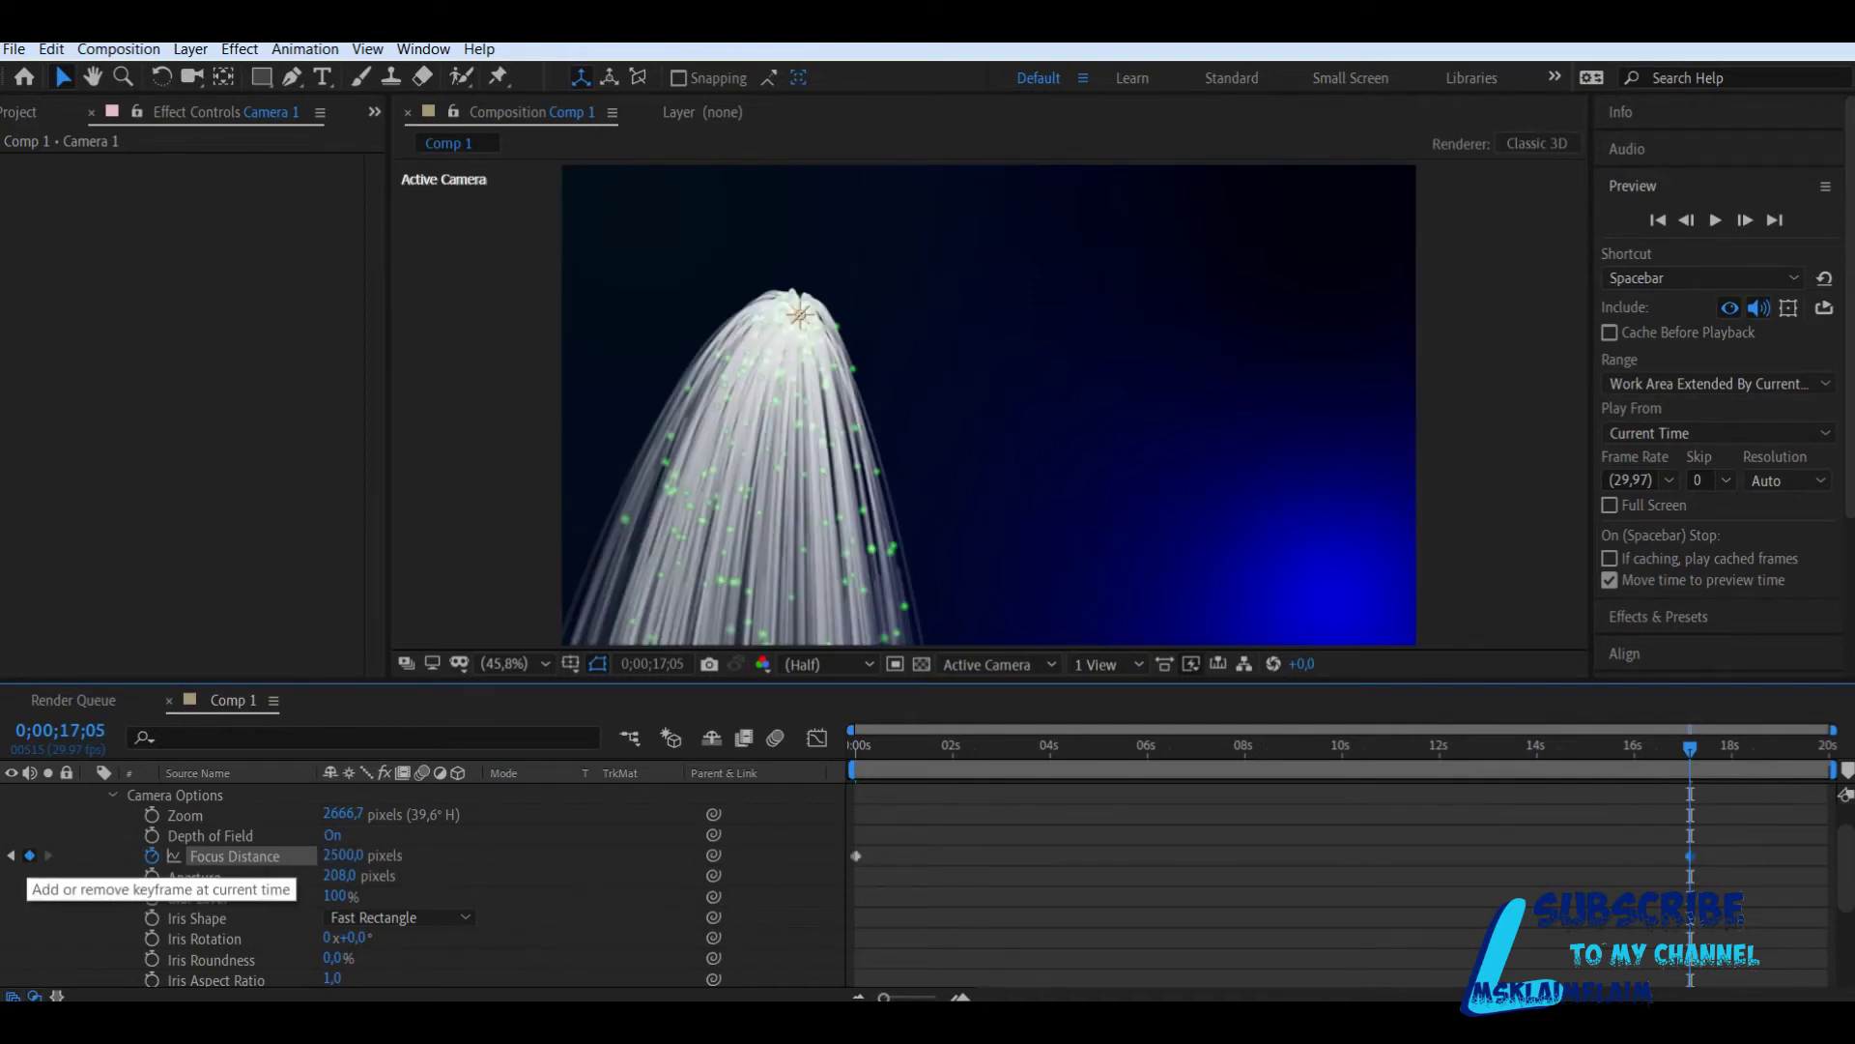
Step: Preview the particle animation with depth of field from the first frame
left_click_drag(1690, 748, 854, 748)
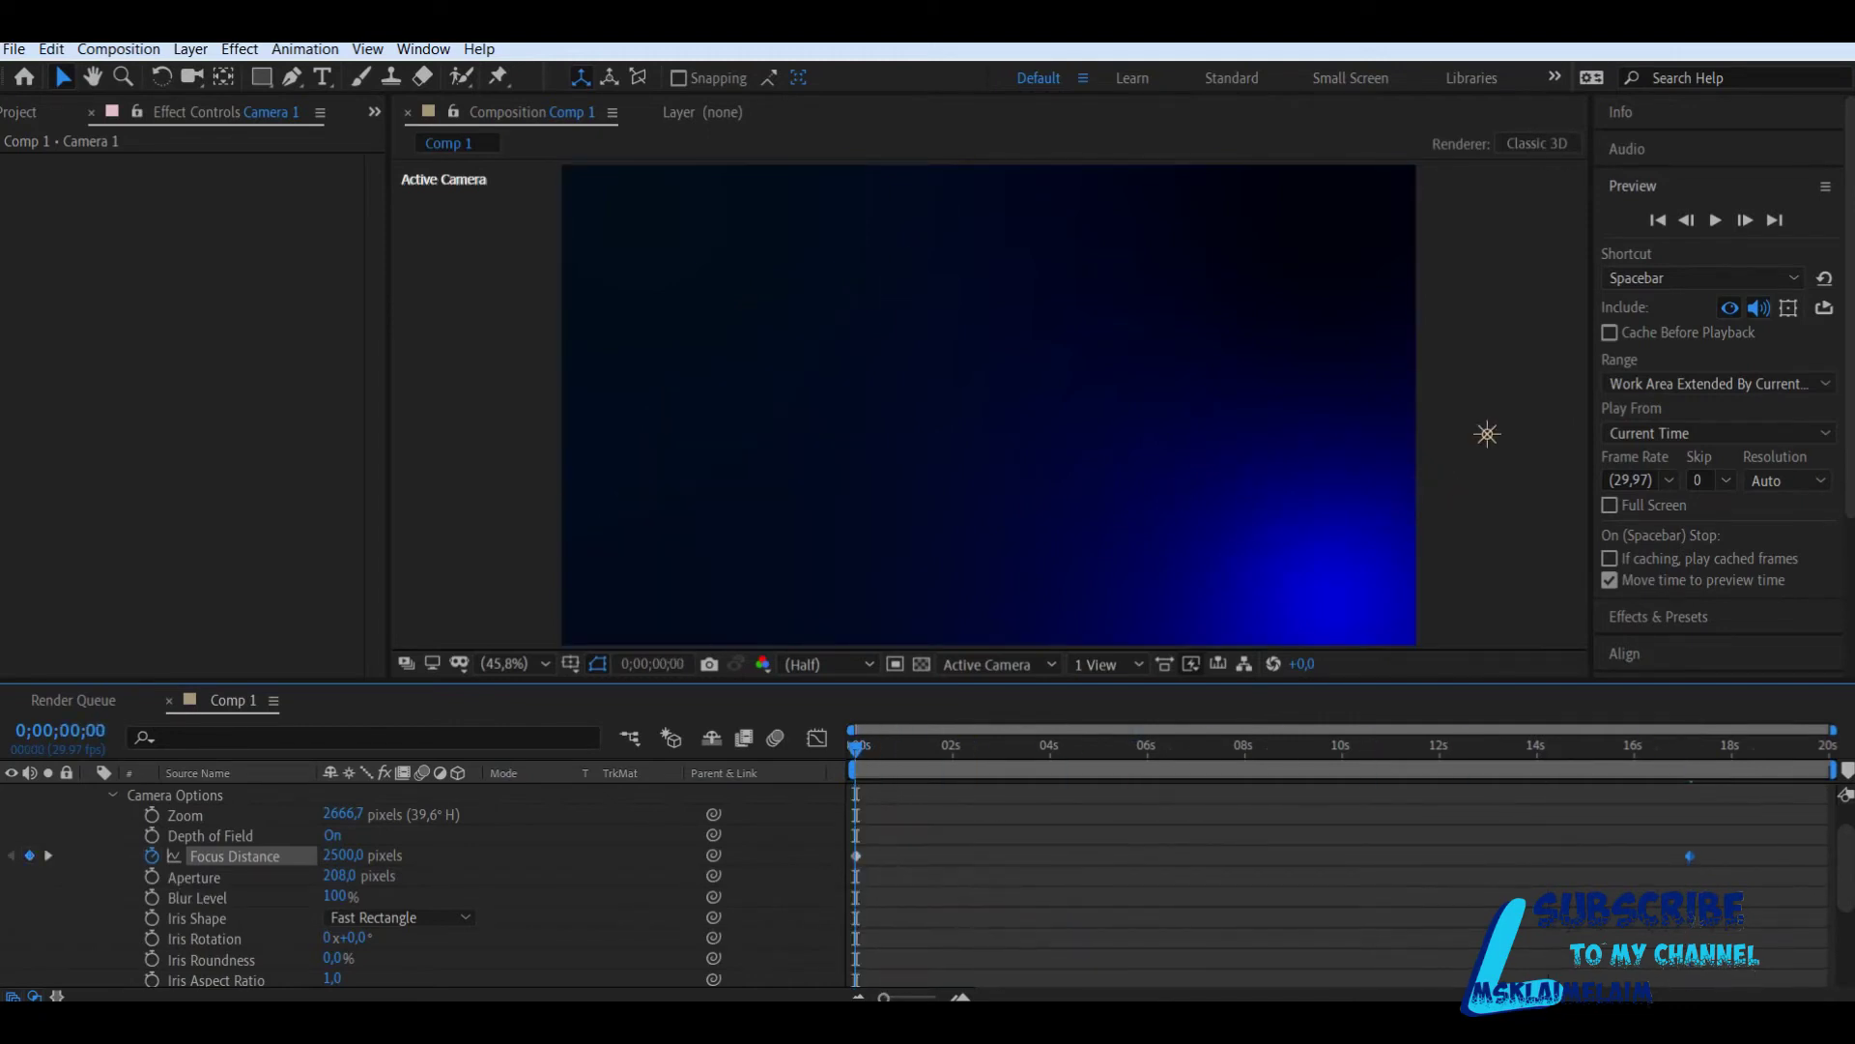
left_click(1715, 221)
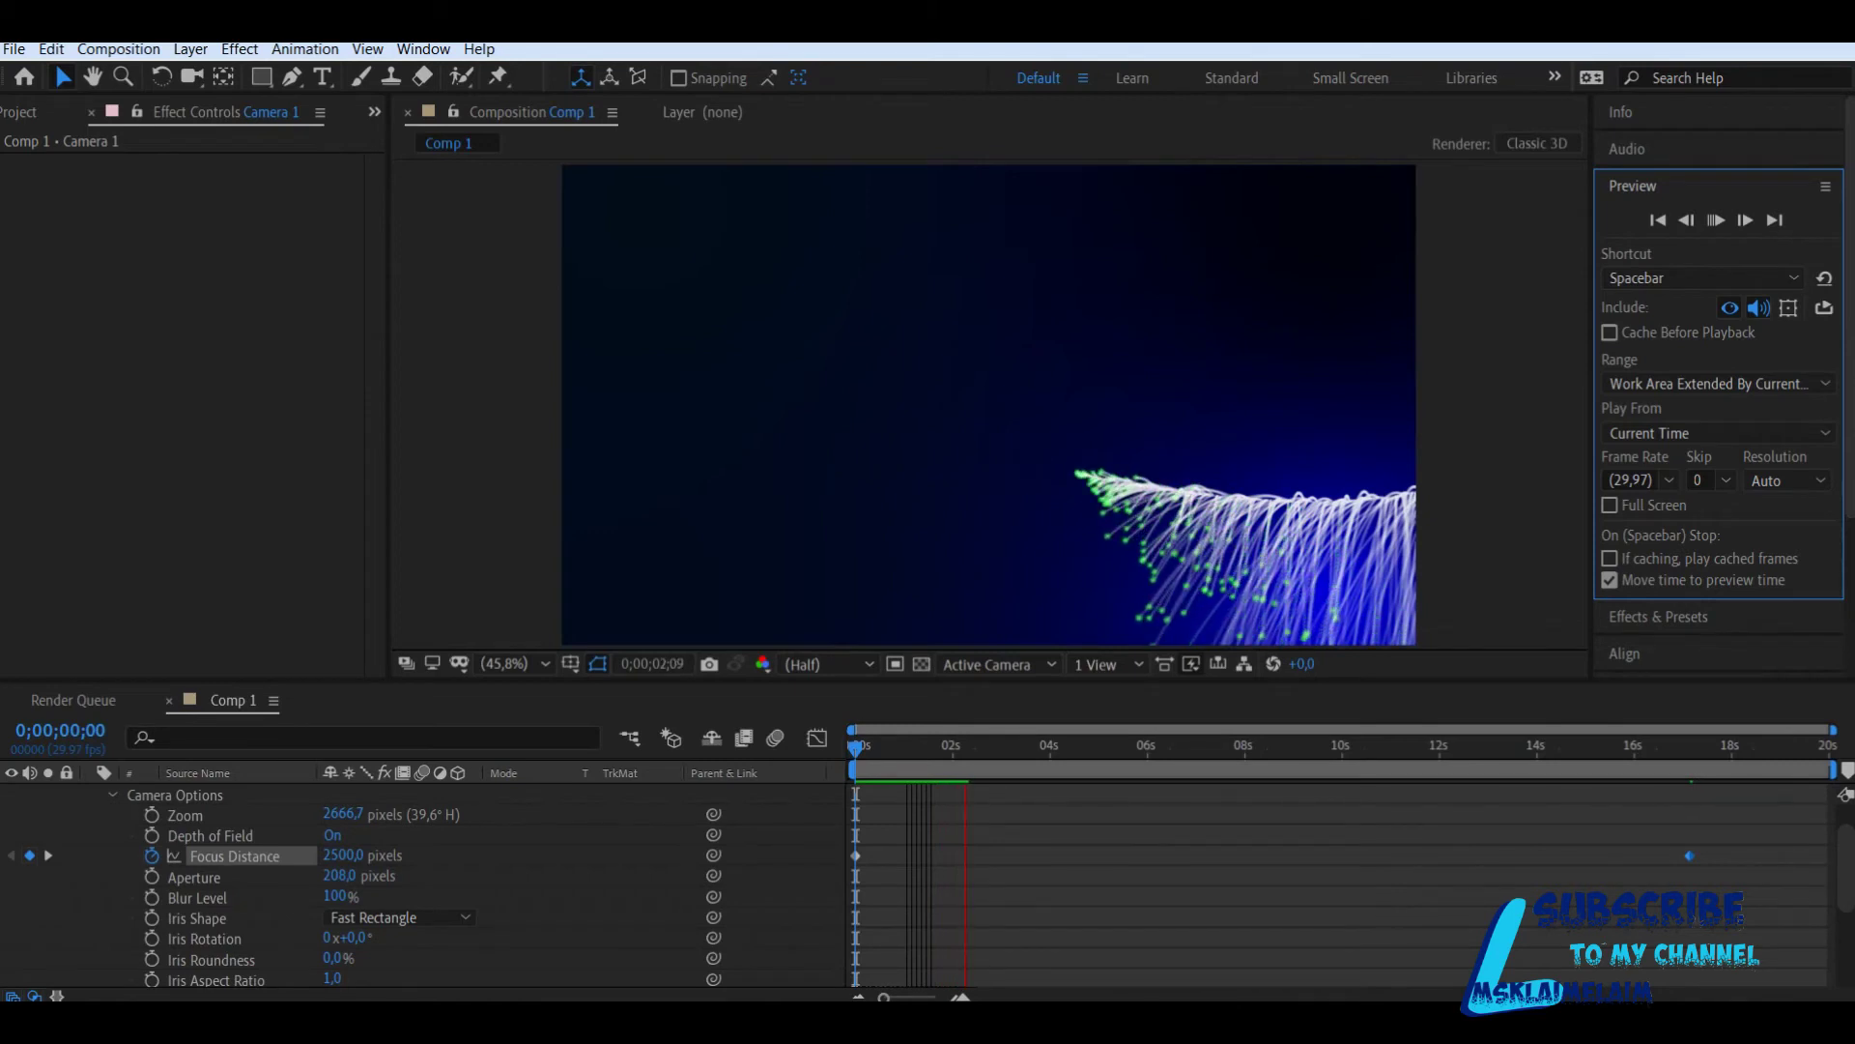
key("space")
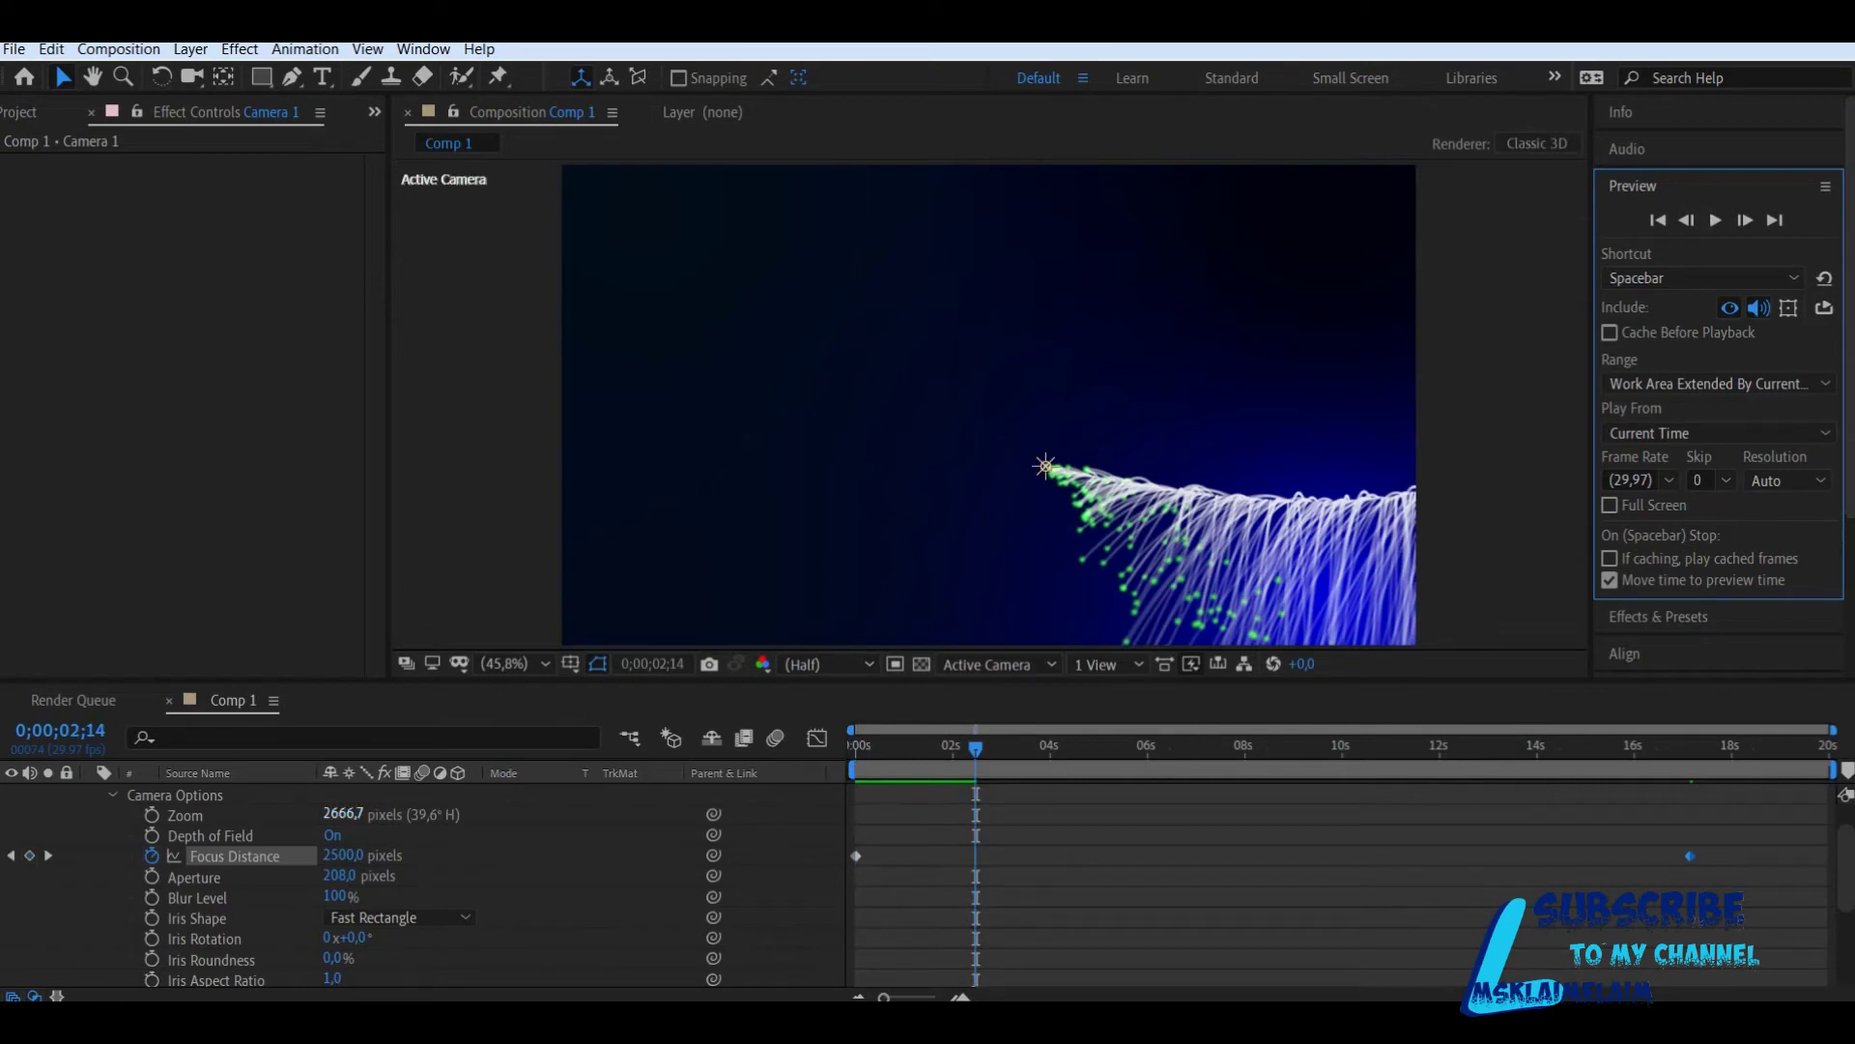
Step: Open the Particle (Master) settings of the Particular effect on the particles layer
scroll(425, 889, "up", 1)
left_click(92, 793)
left_click(212, 855)
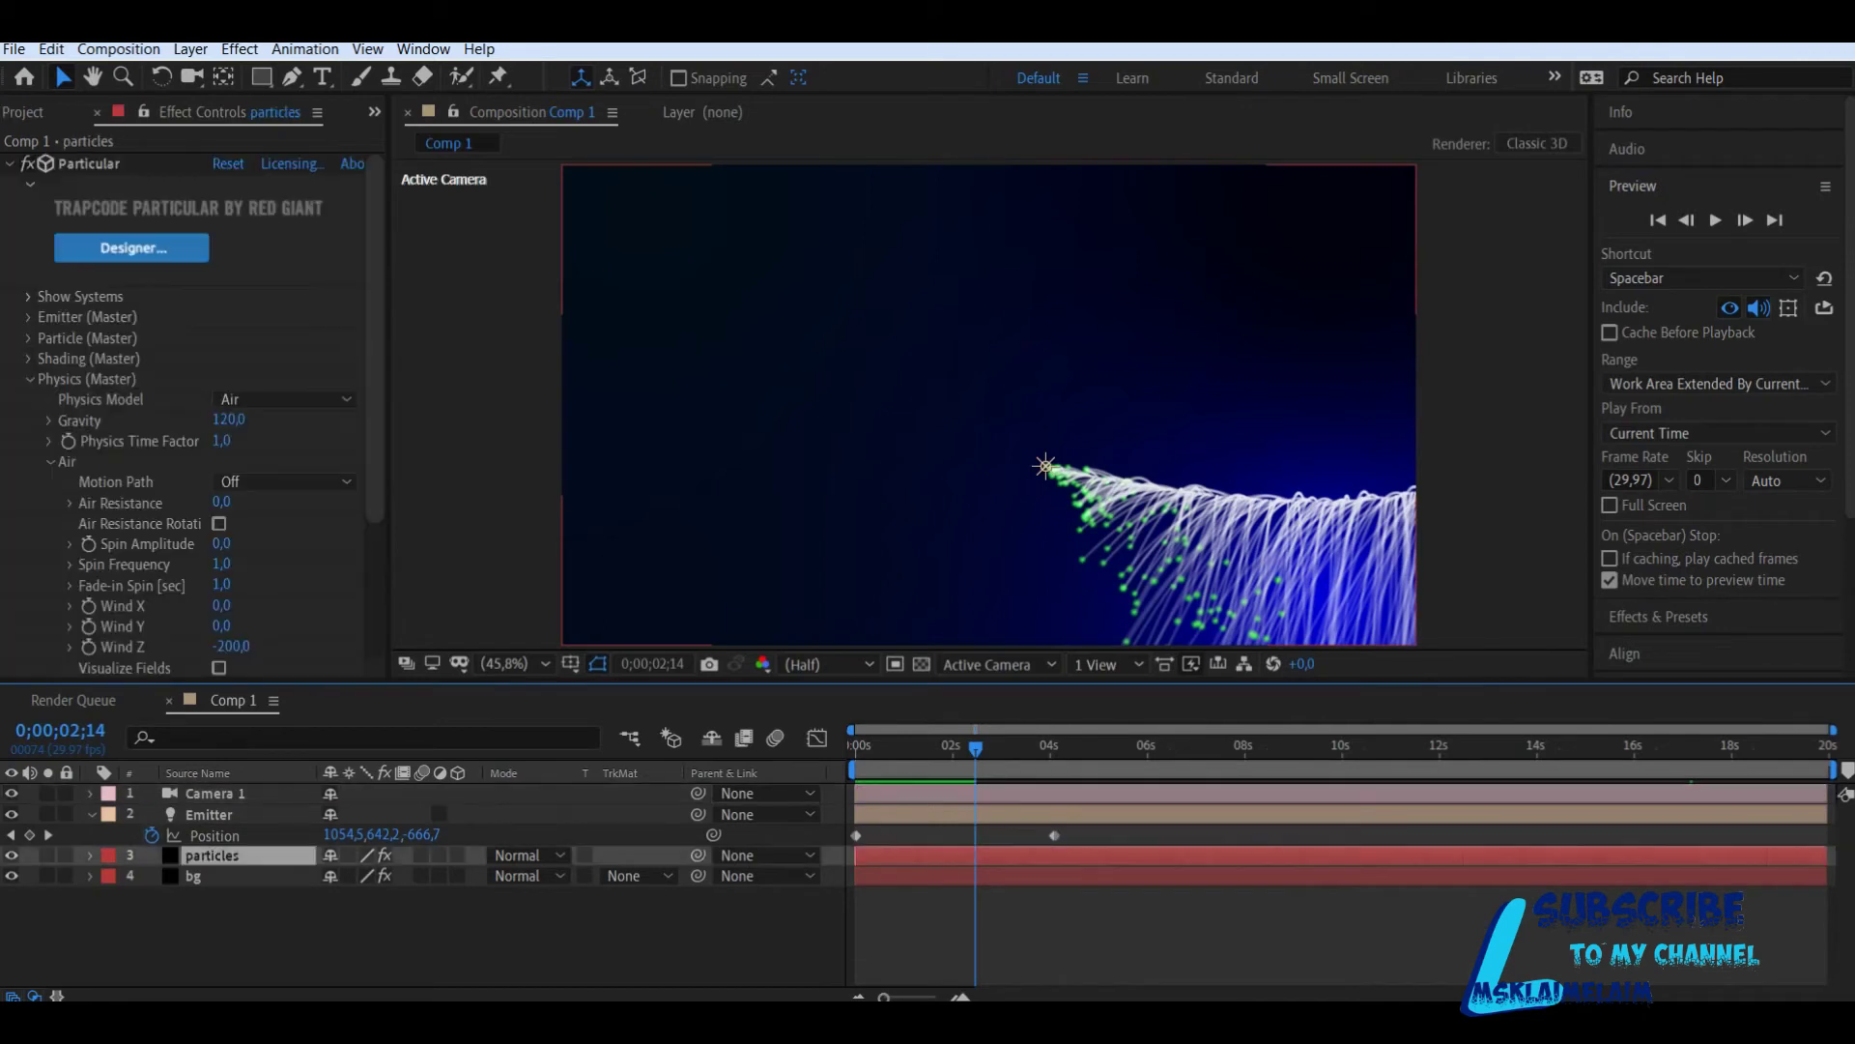
mouse_move(375, 406)
left_mouse_down()
mouse_move(375, 533)
mouse_move(375, 412)
left_mouse_up()
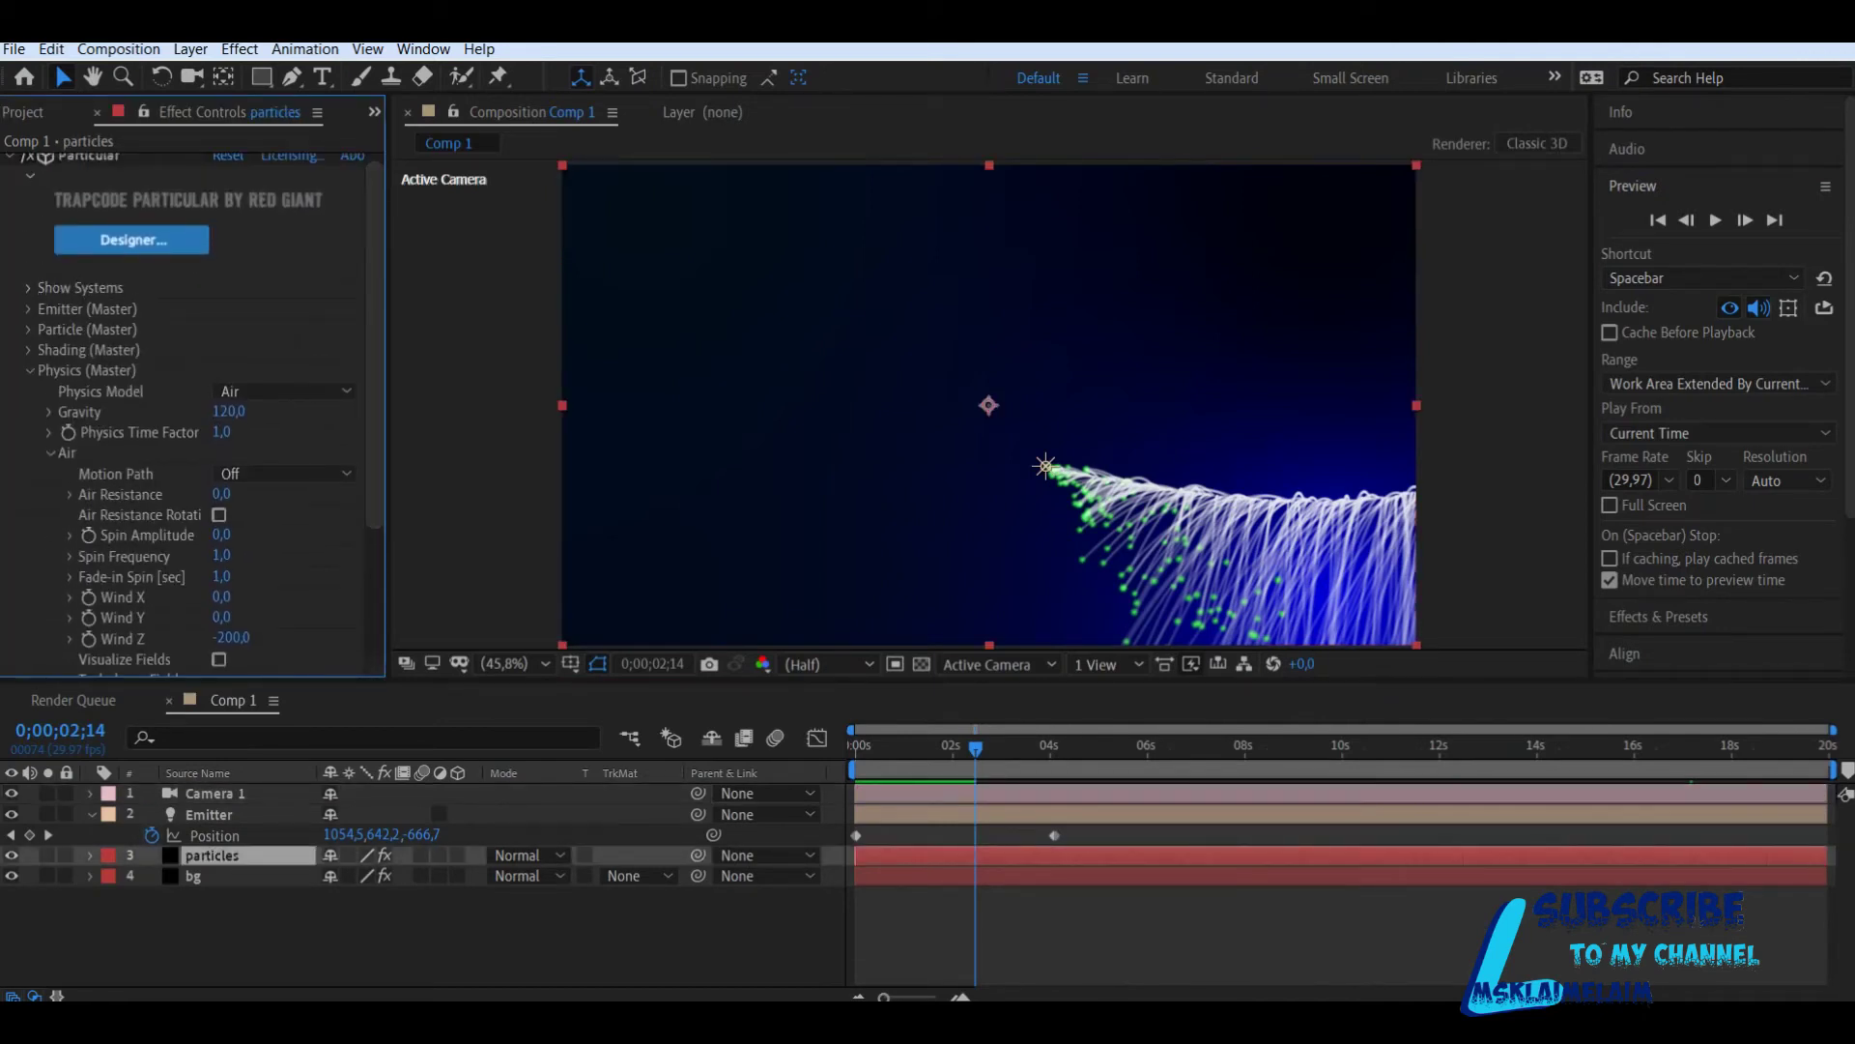
left_click(28, 329)
scroll(116, 386, "down", 3)
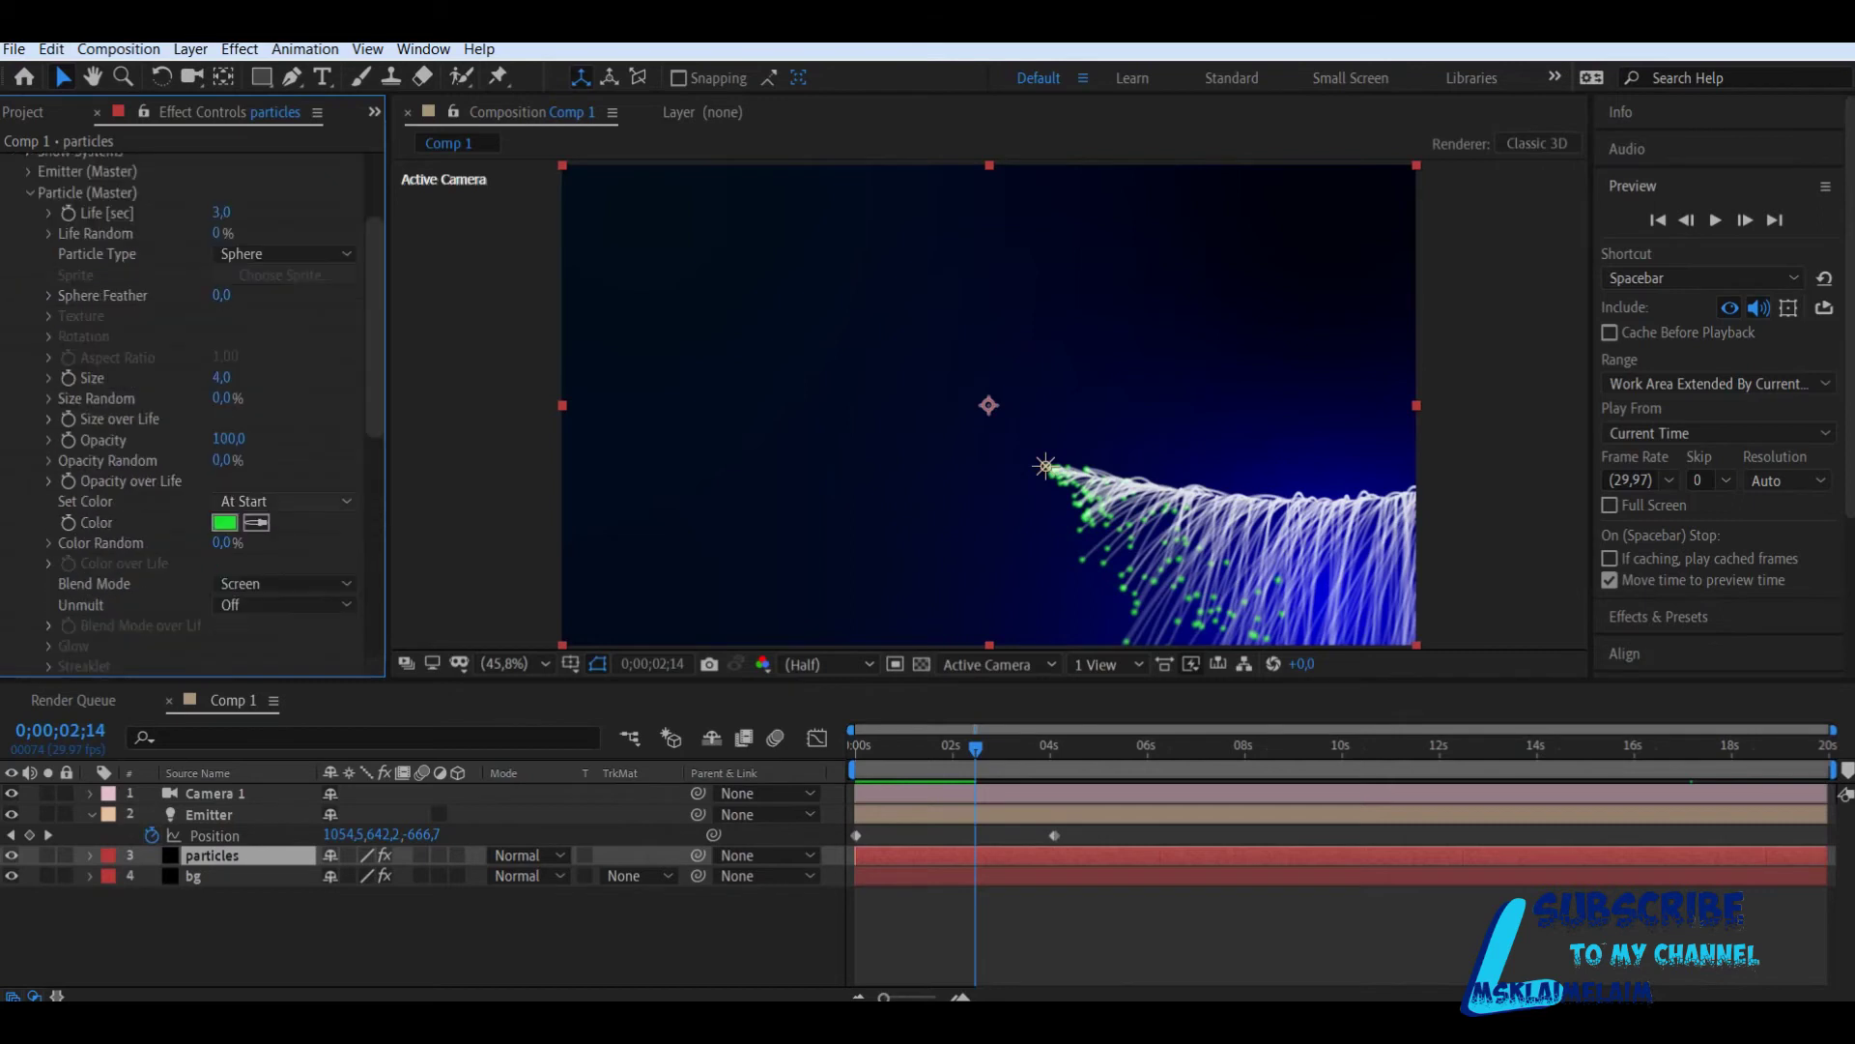
Step: Try a dark blue particle color (R 4, G 60, B 152) in Particular's Particle (Master) settings
left_click(225, 523)
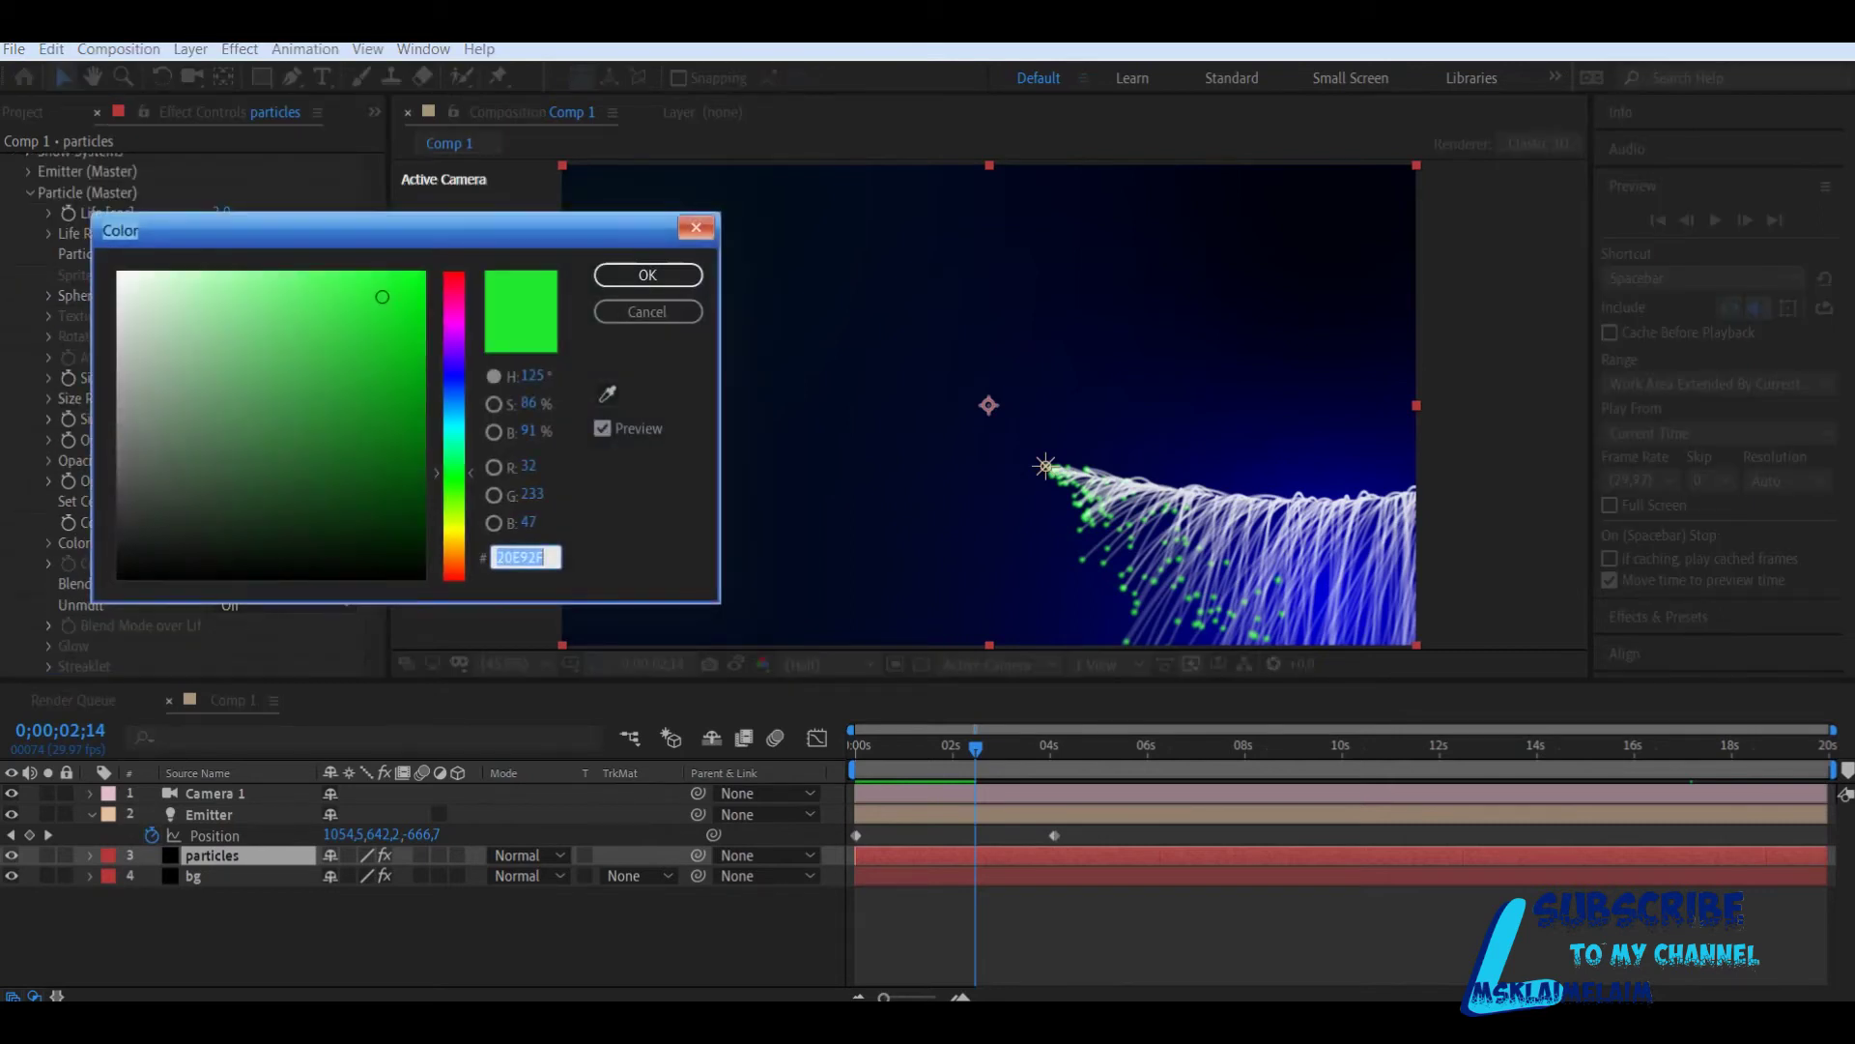
type("4DBDE1")
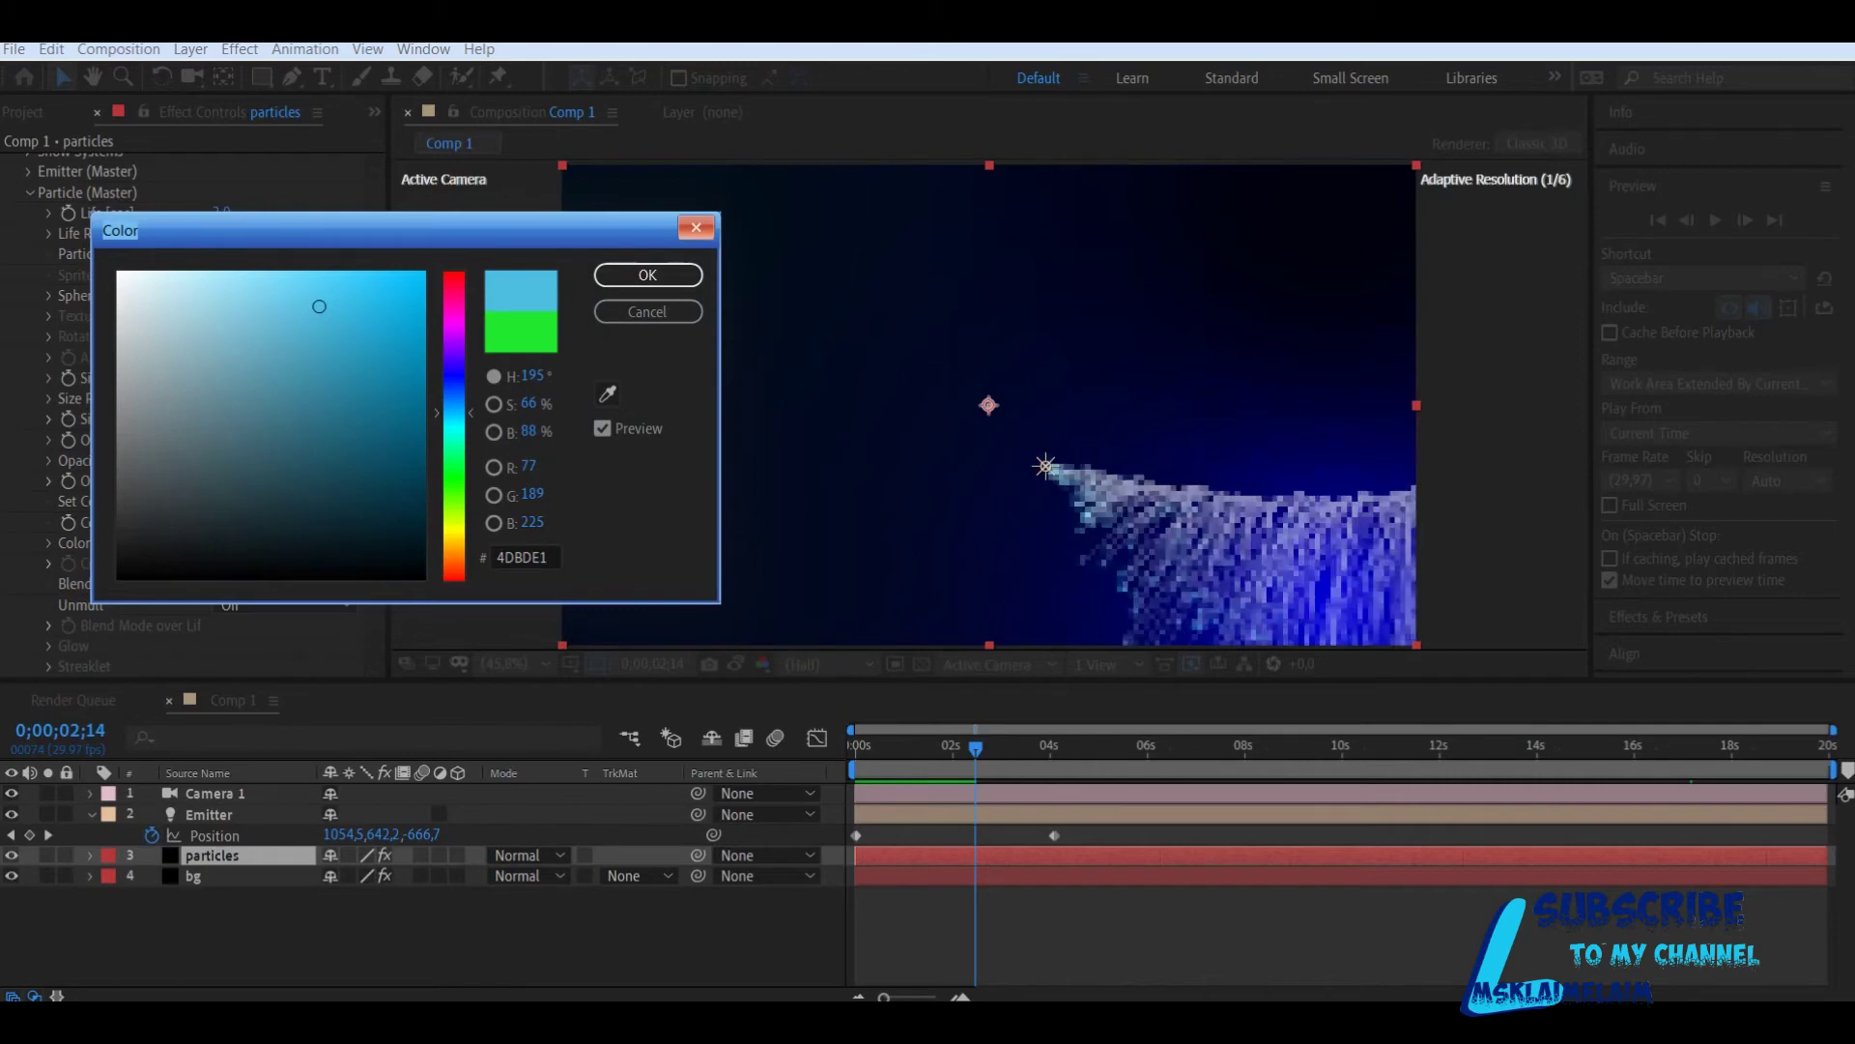
left_click_drag(454, 413, 454, 394)
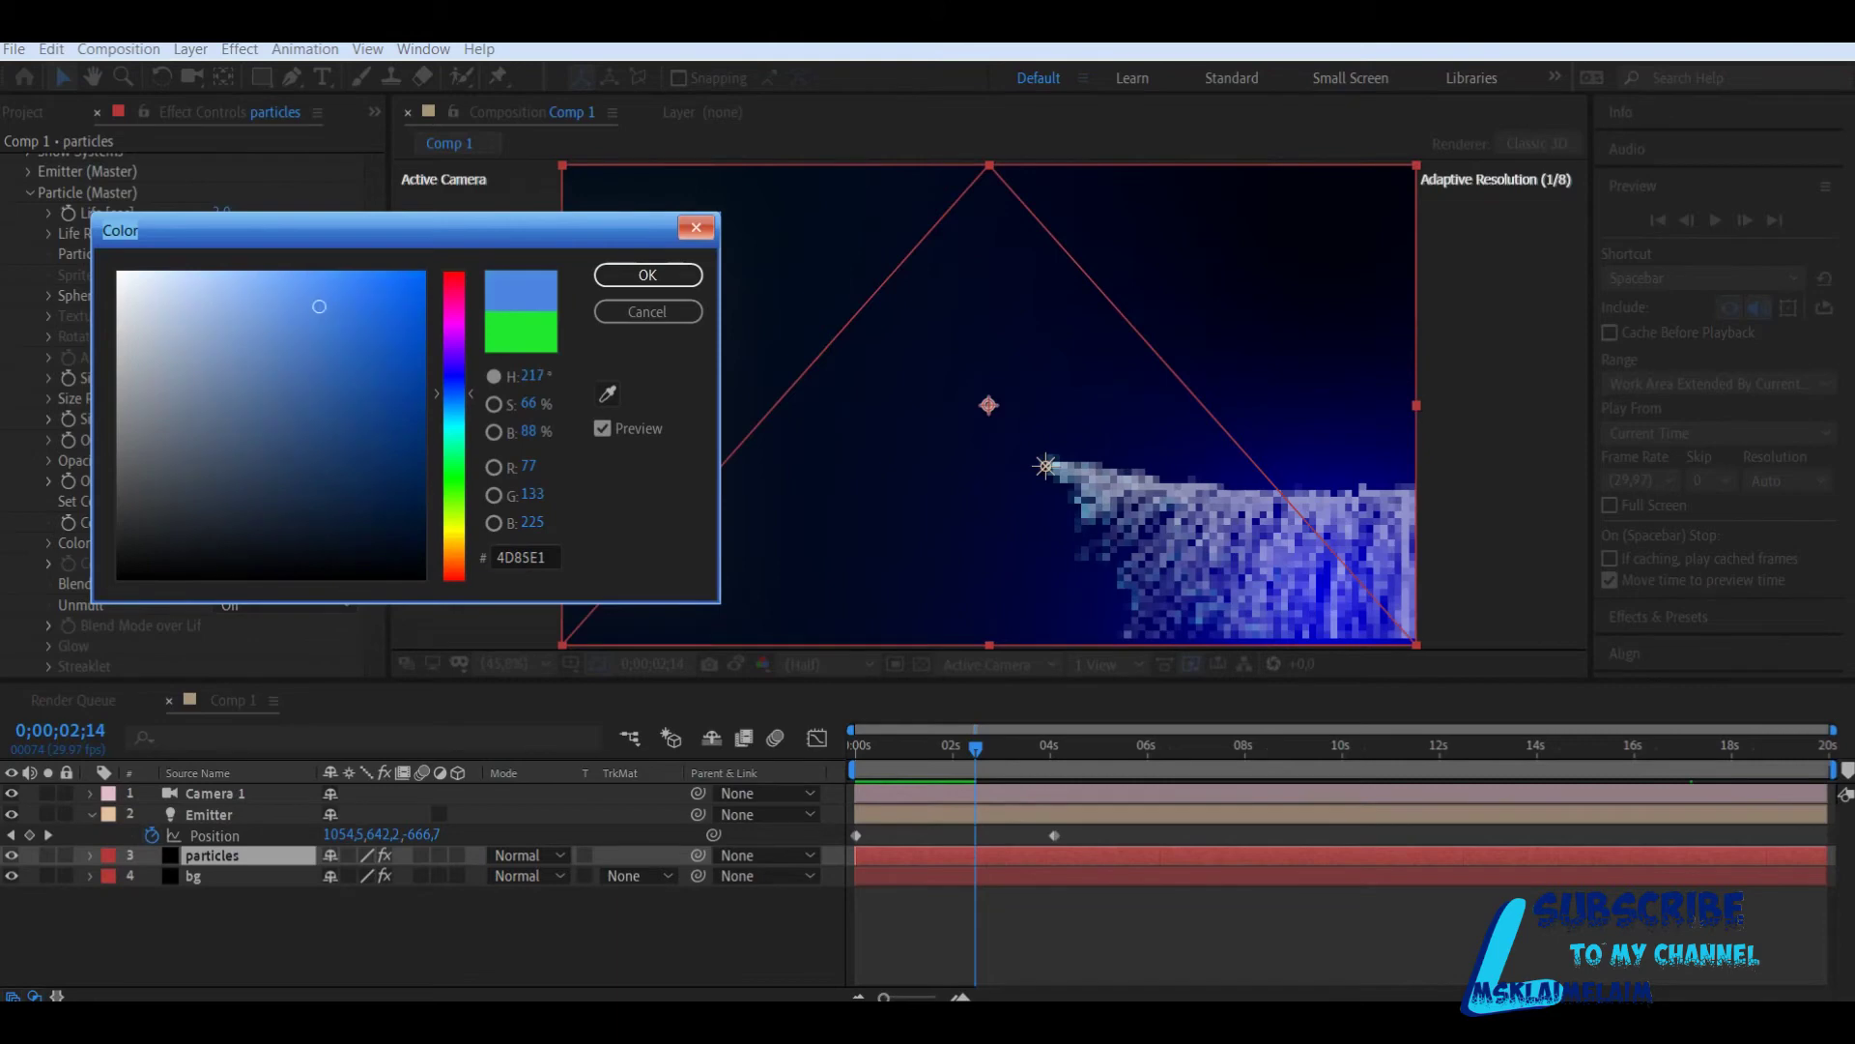
left_click(416, 395)
left_click(648, 274)
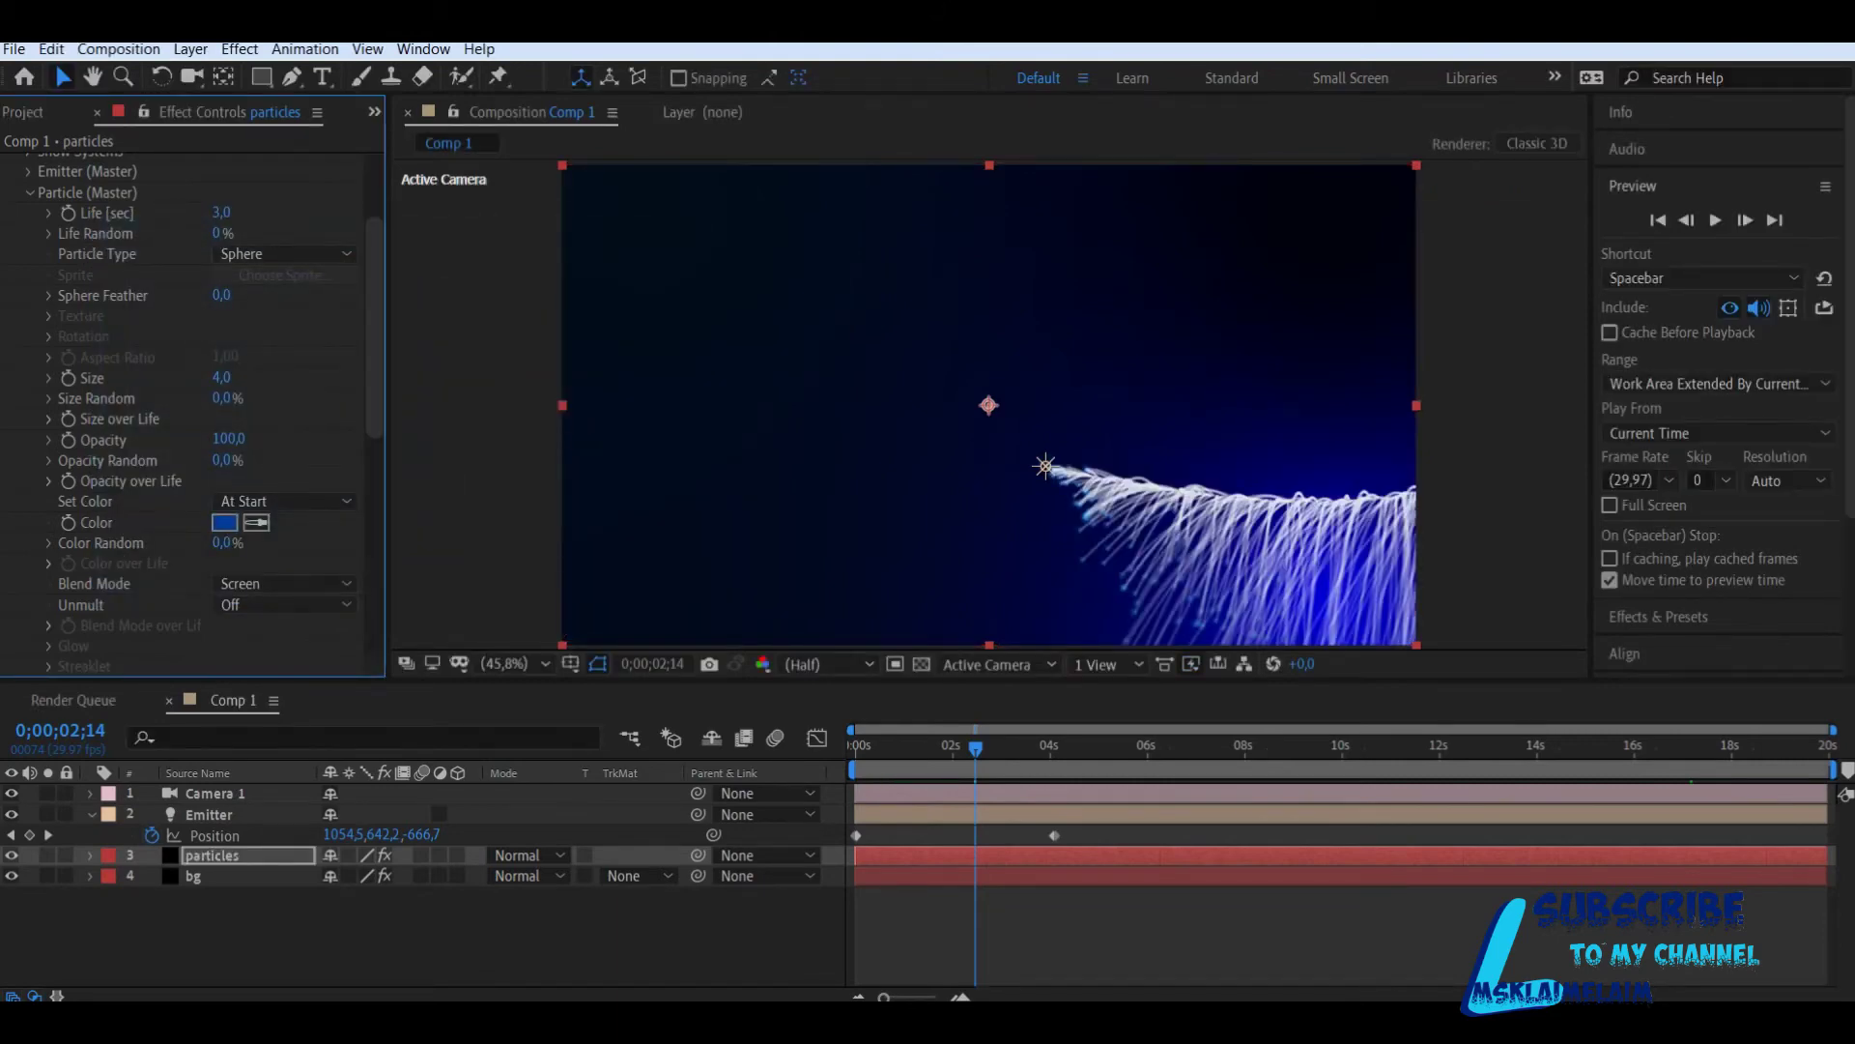
Step: Set Particular's main particle color to pink, E76BF2
left_click(225, 522)
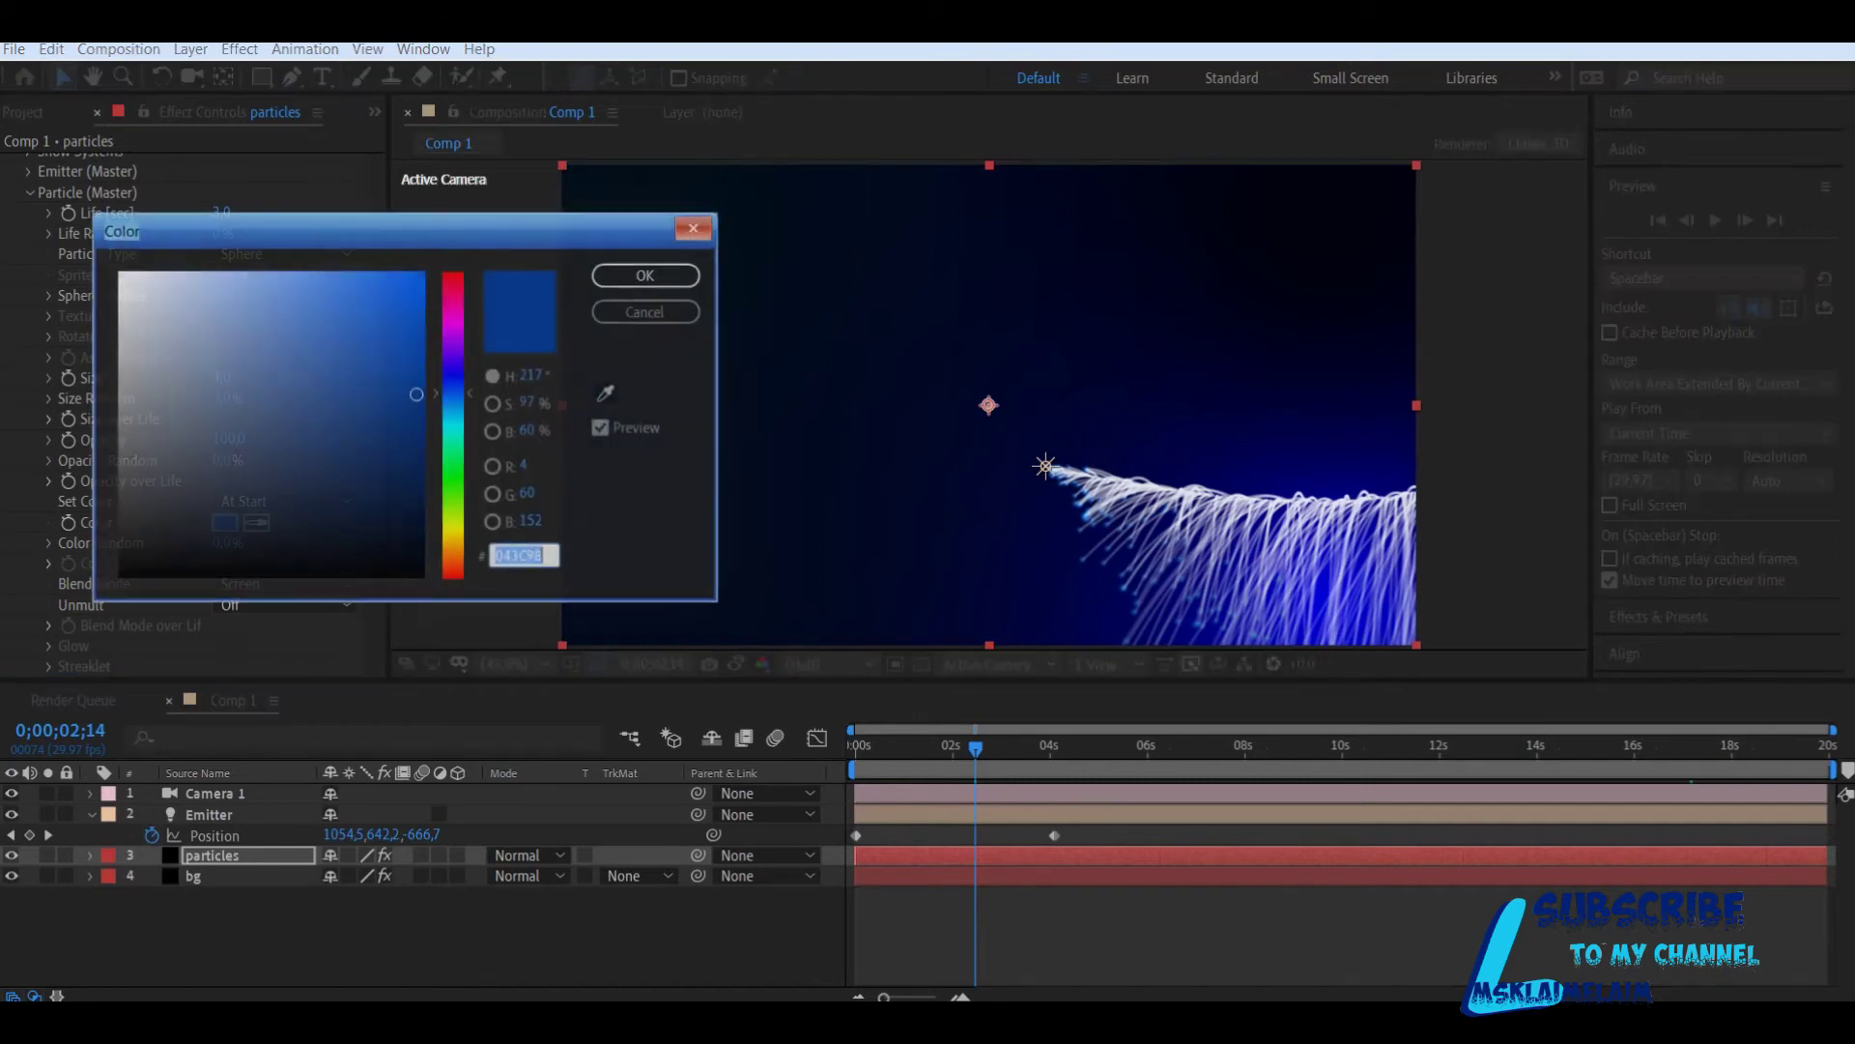
left_click(454, 349)
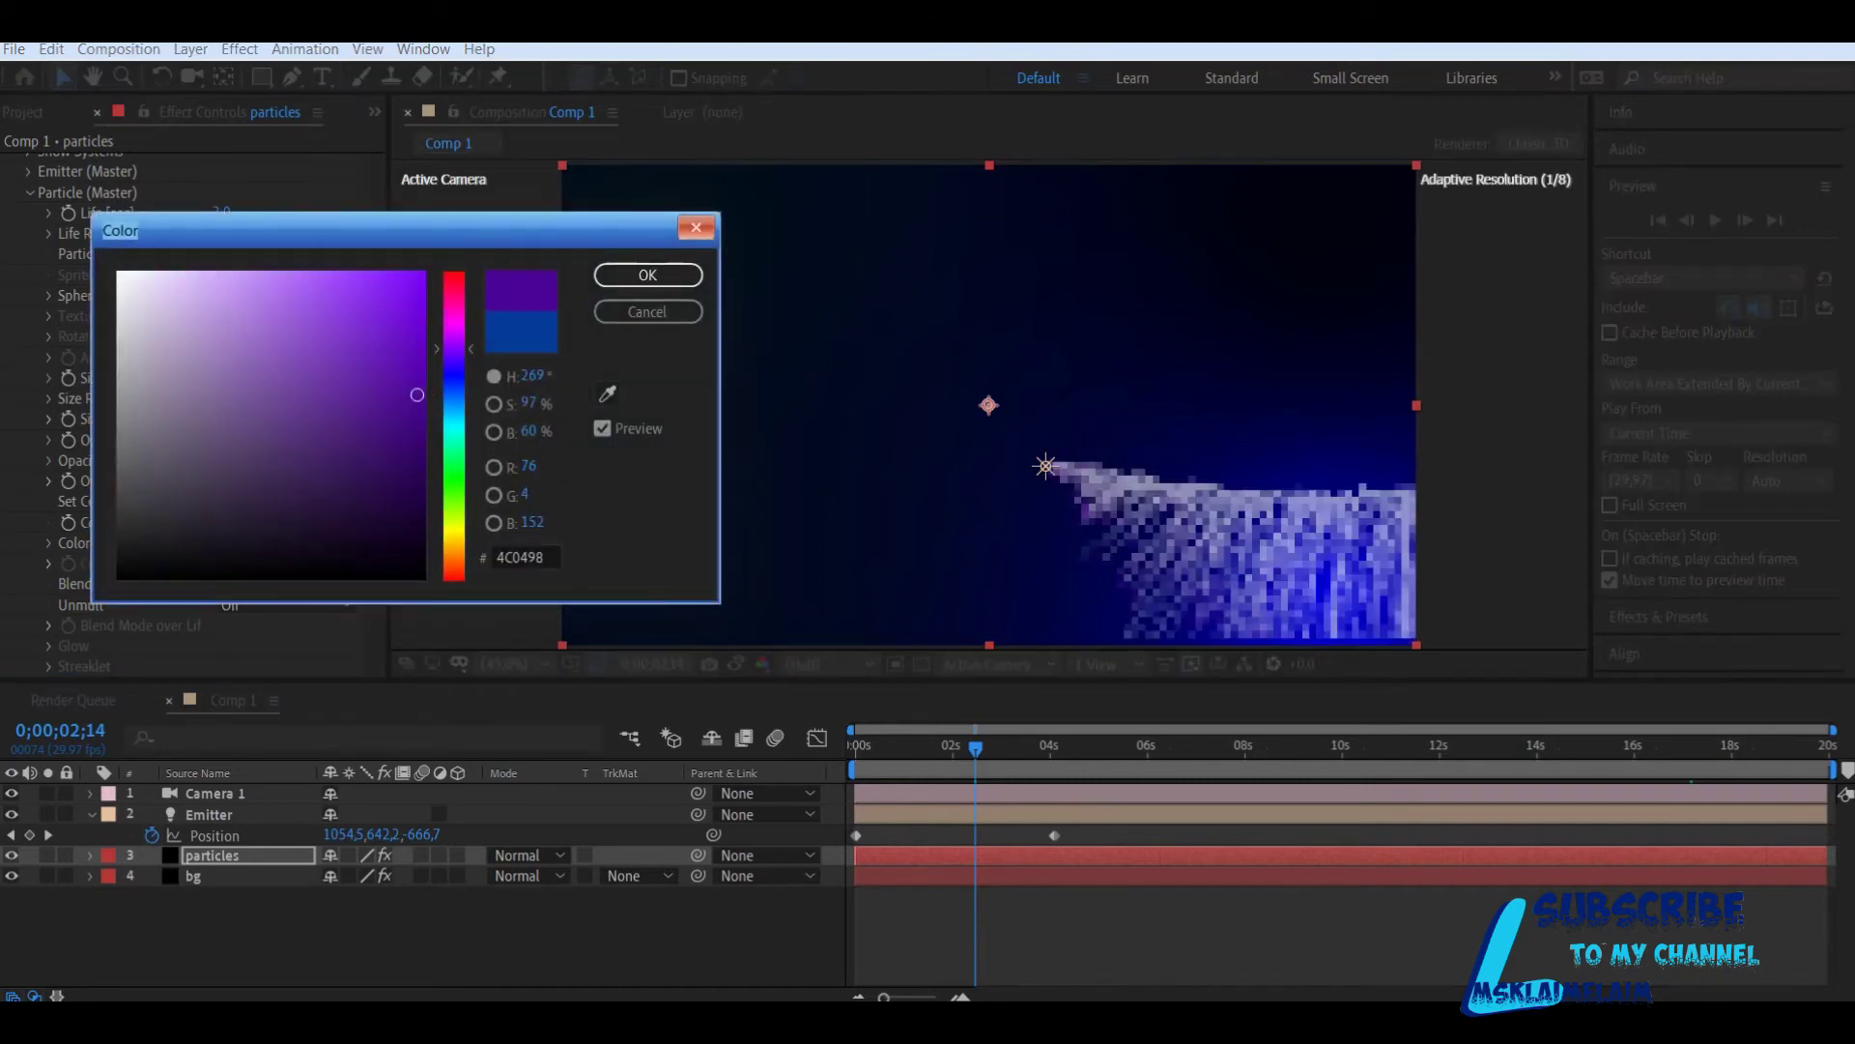
left_click(288, 286)
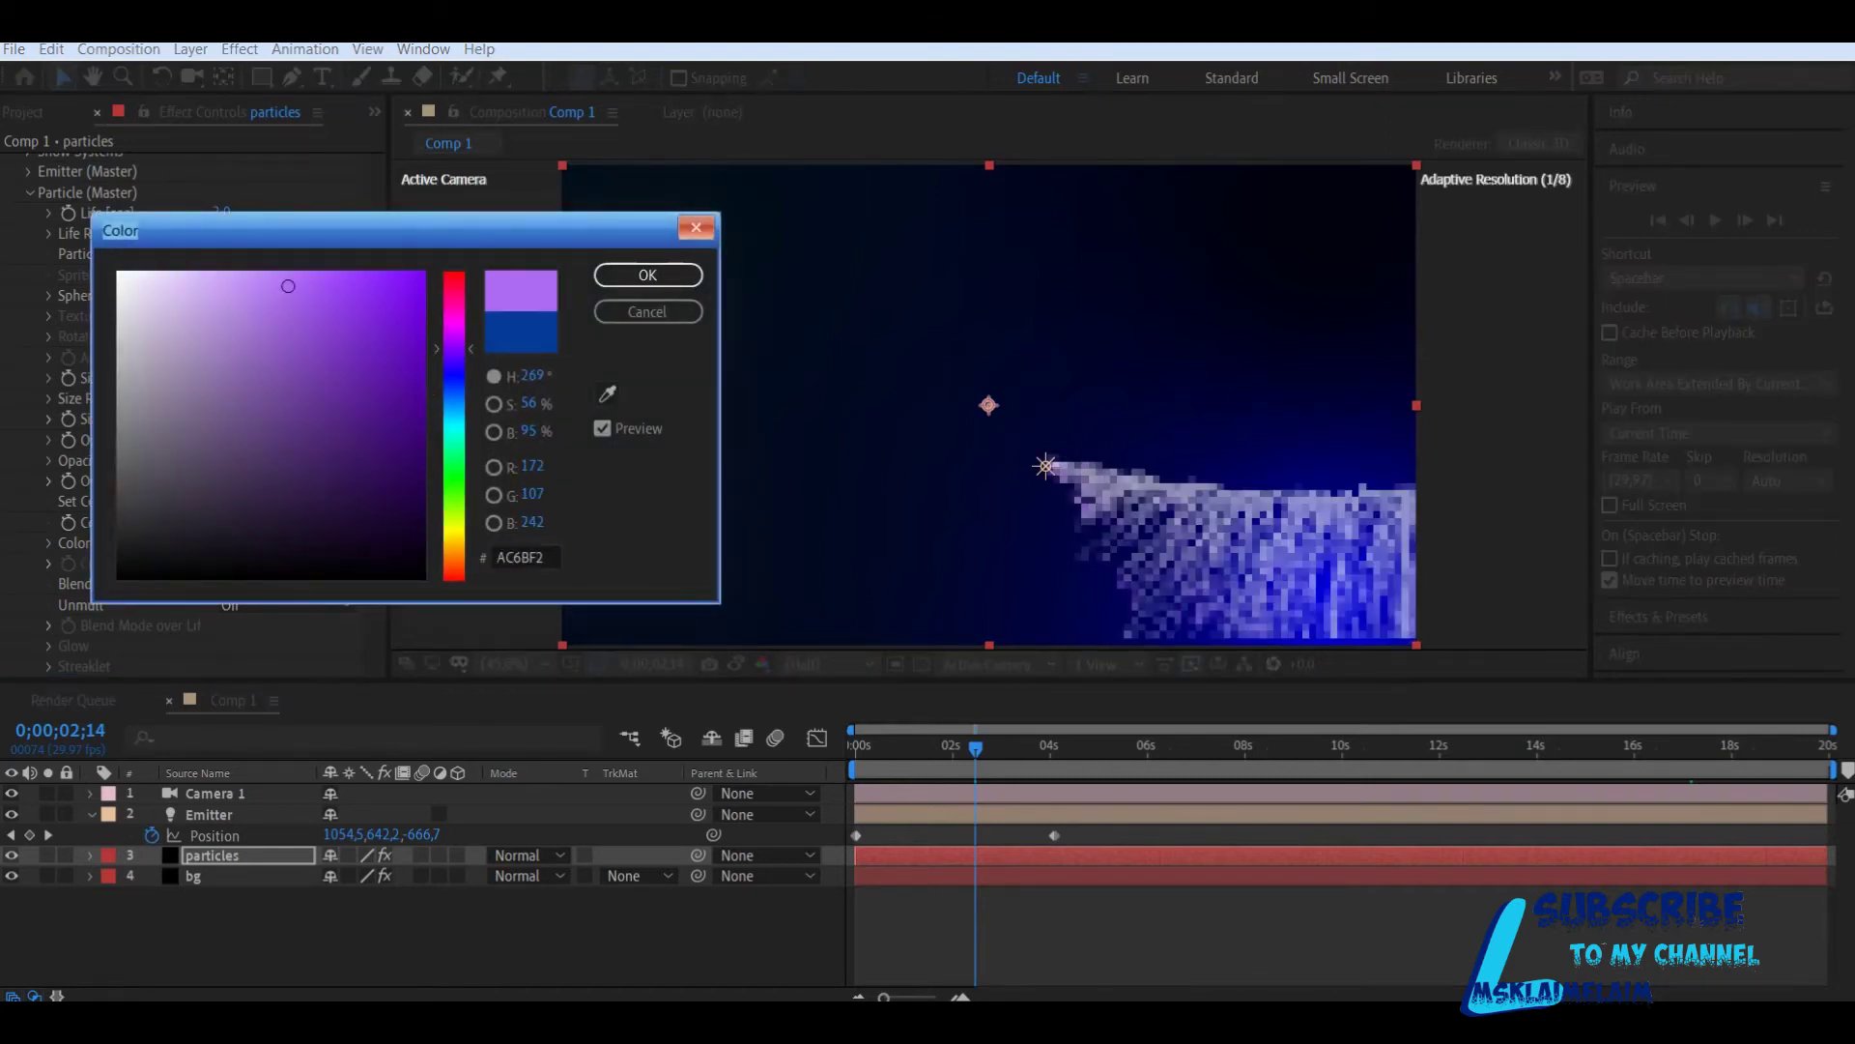
left_click_drag(454, 348, 454, 327)
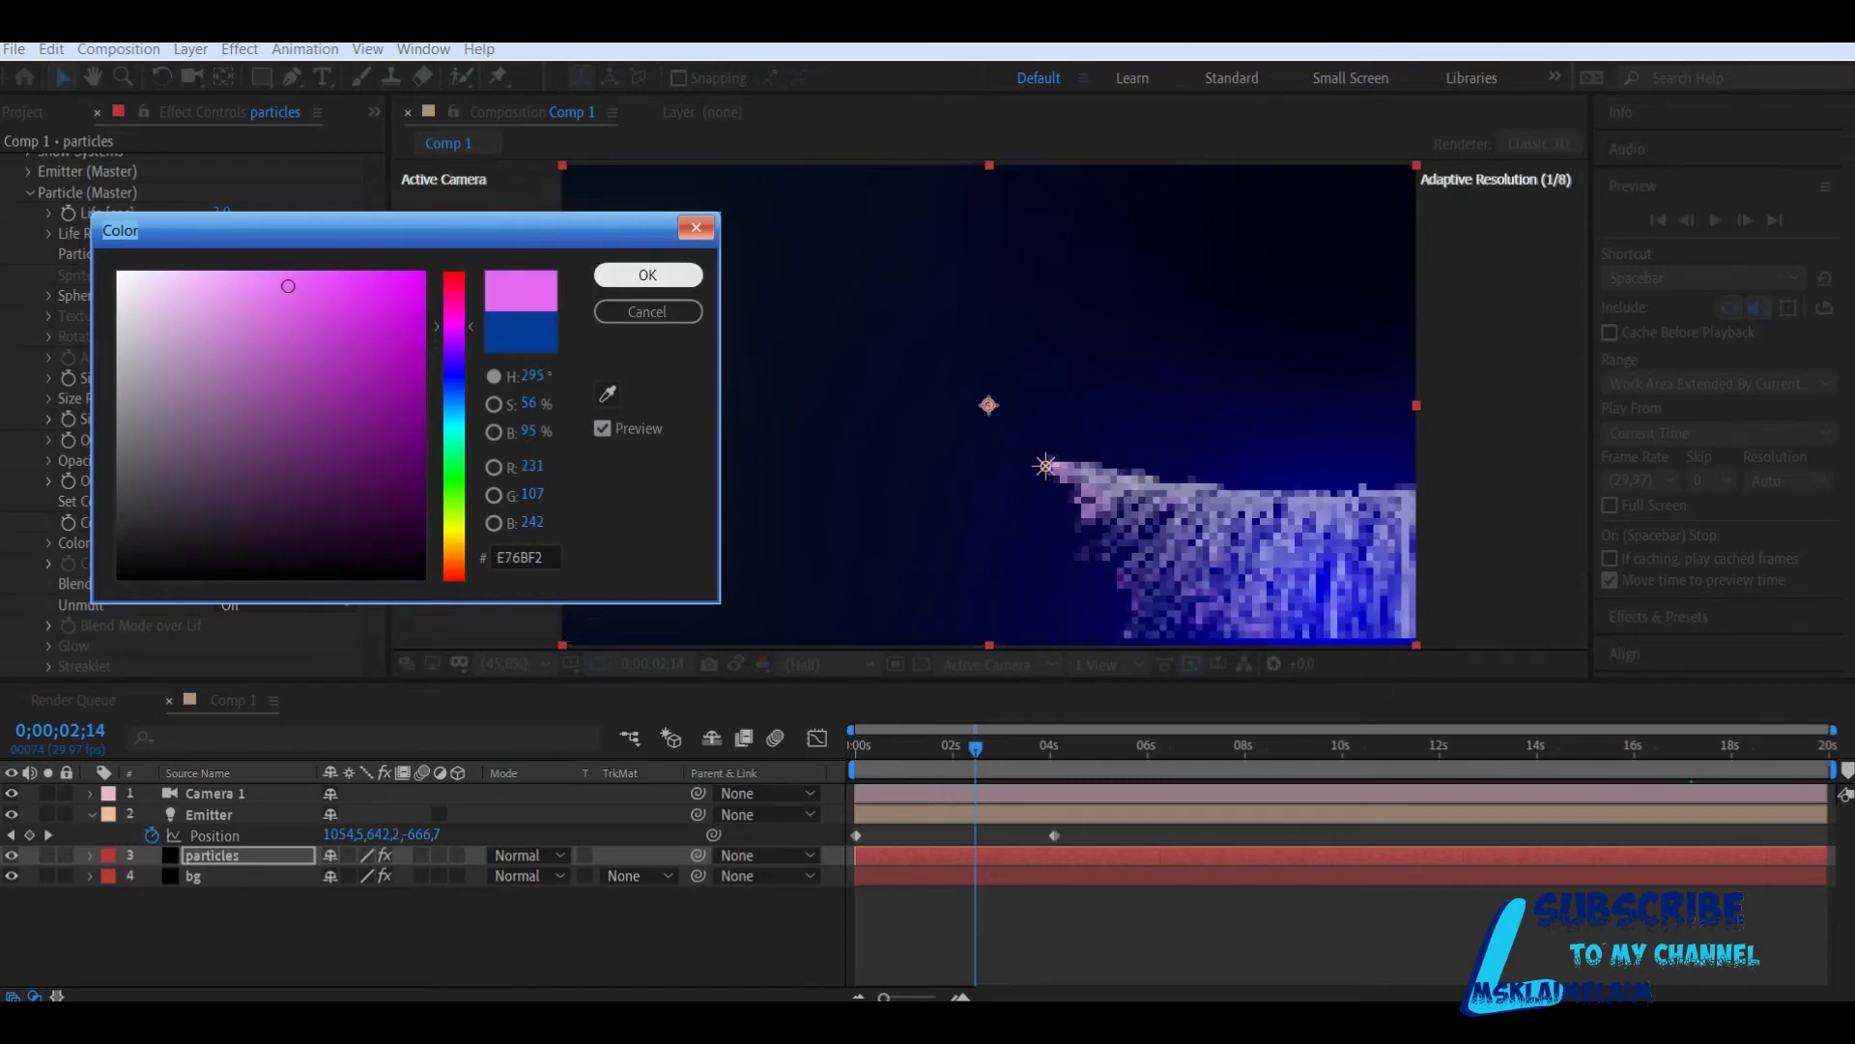
left_click(648, 274)
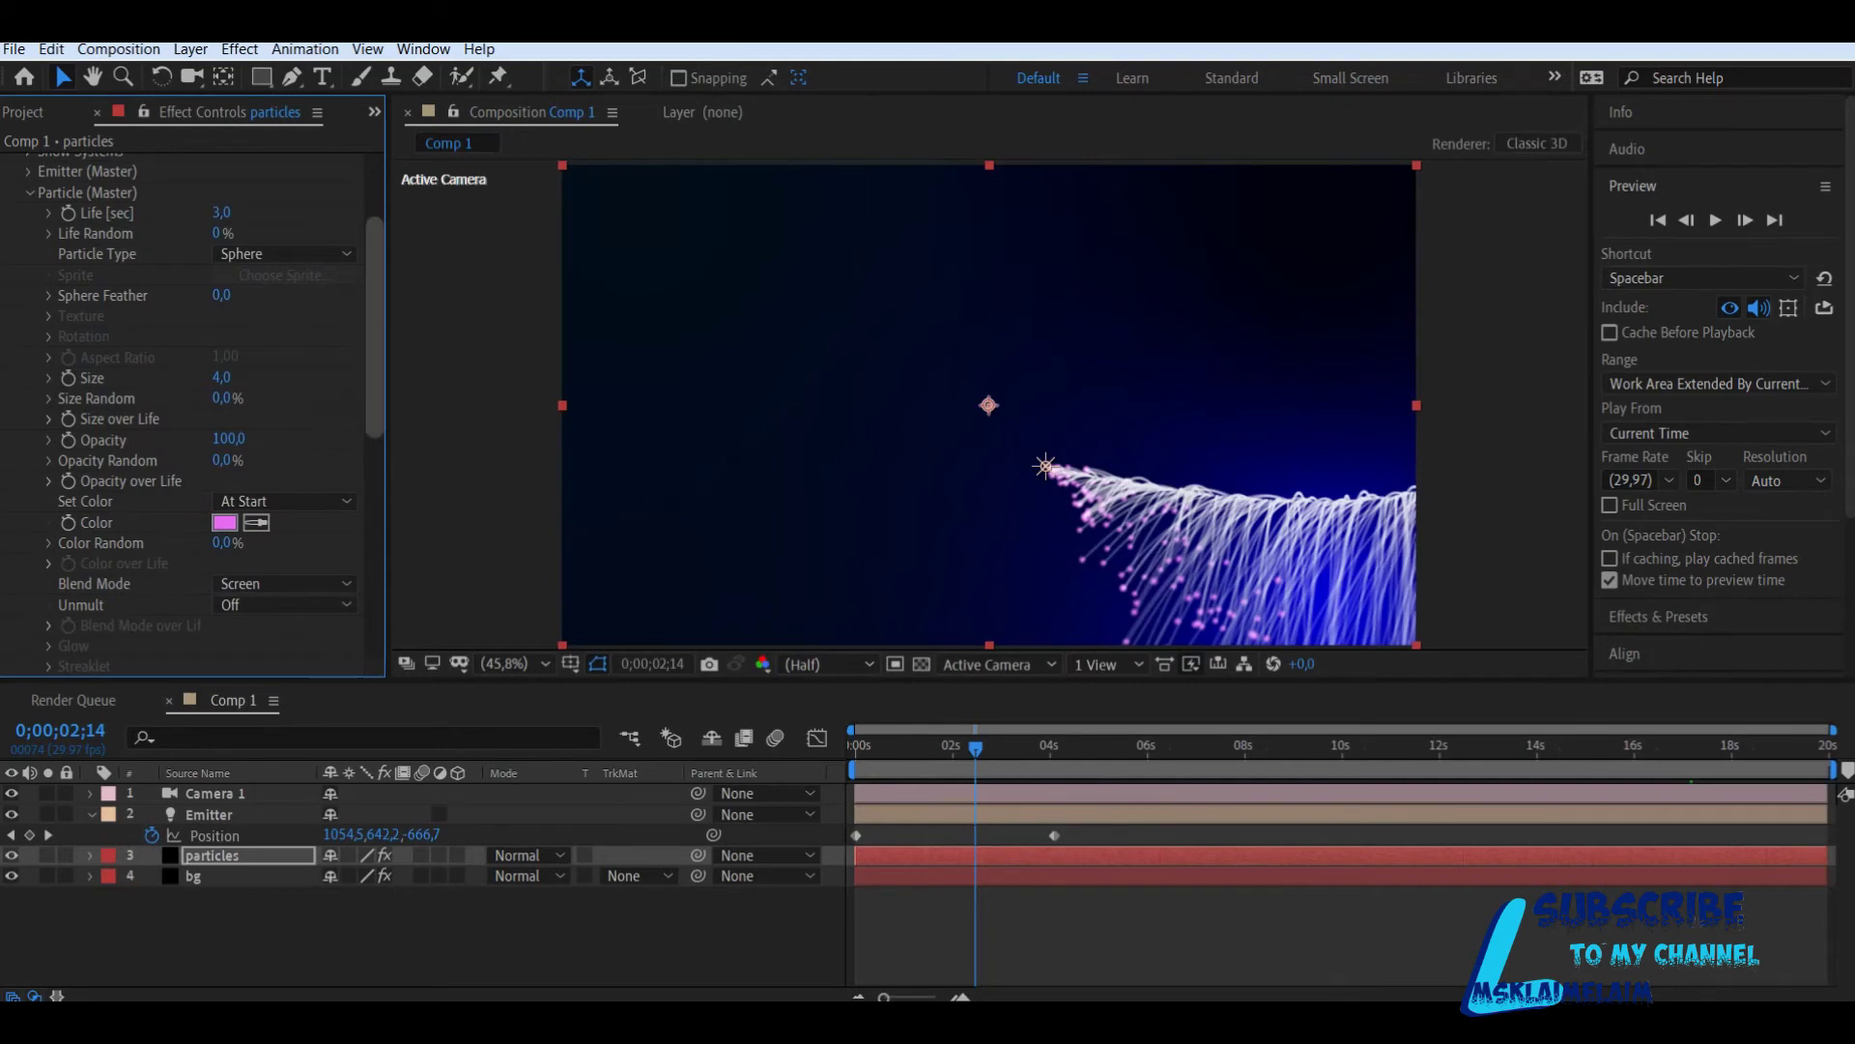
Step: Find and expand the Aux System (Master) settings of the Particular effect to reach its color options
scroll(375, 329, "up", 3)
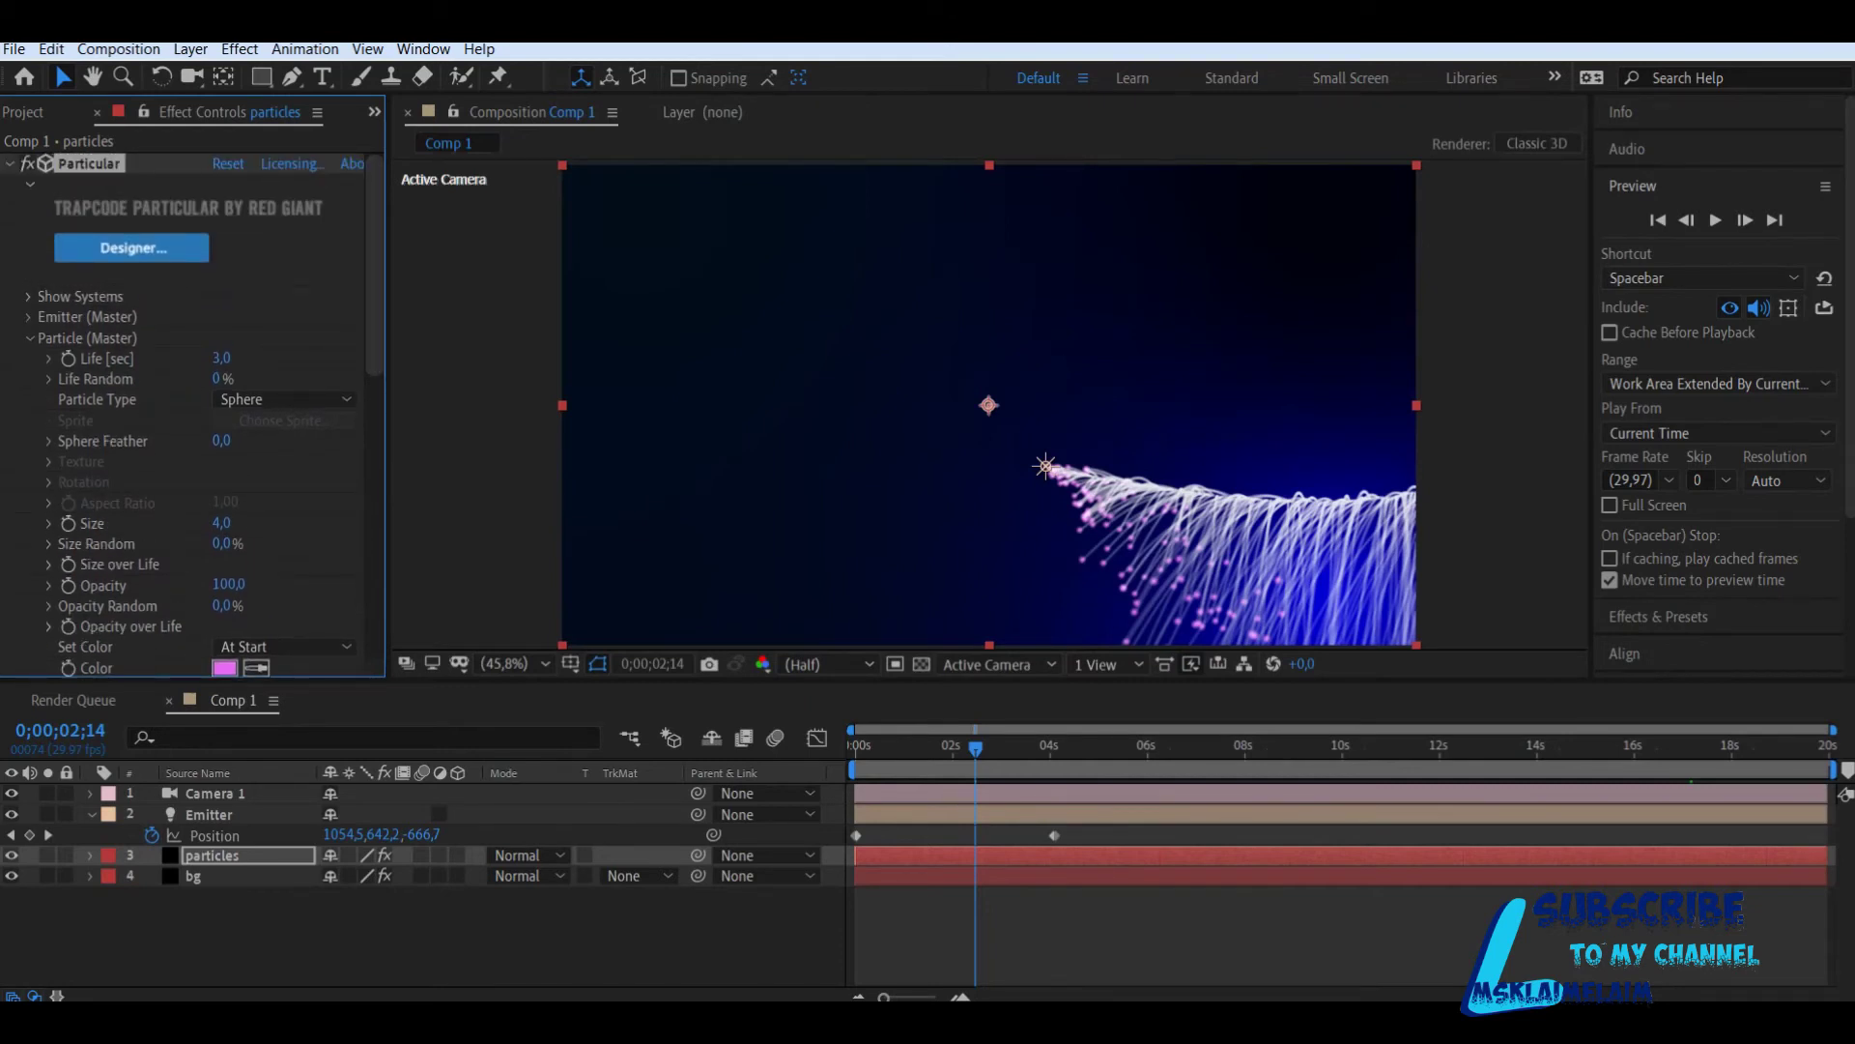
left_click(29, 316)
scroll(193, 387, "down", 3)
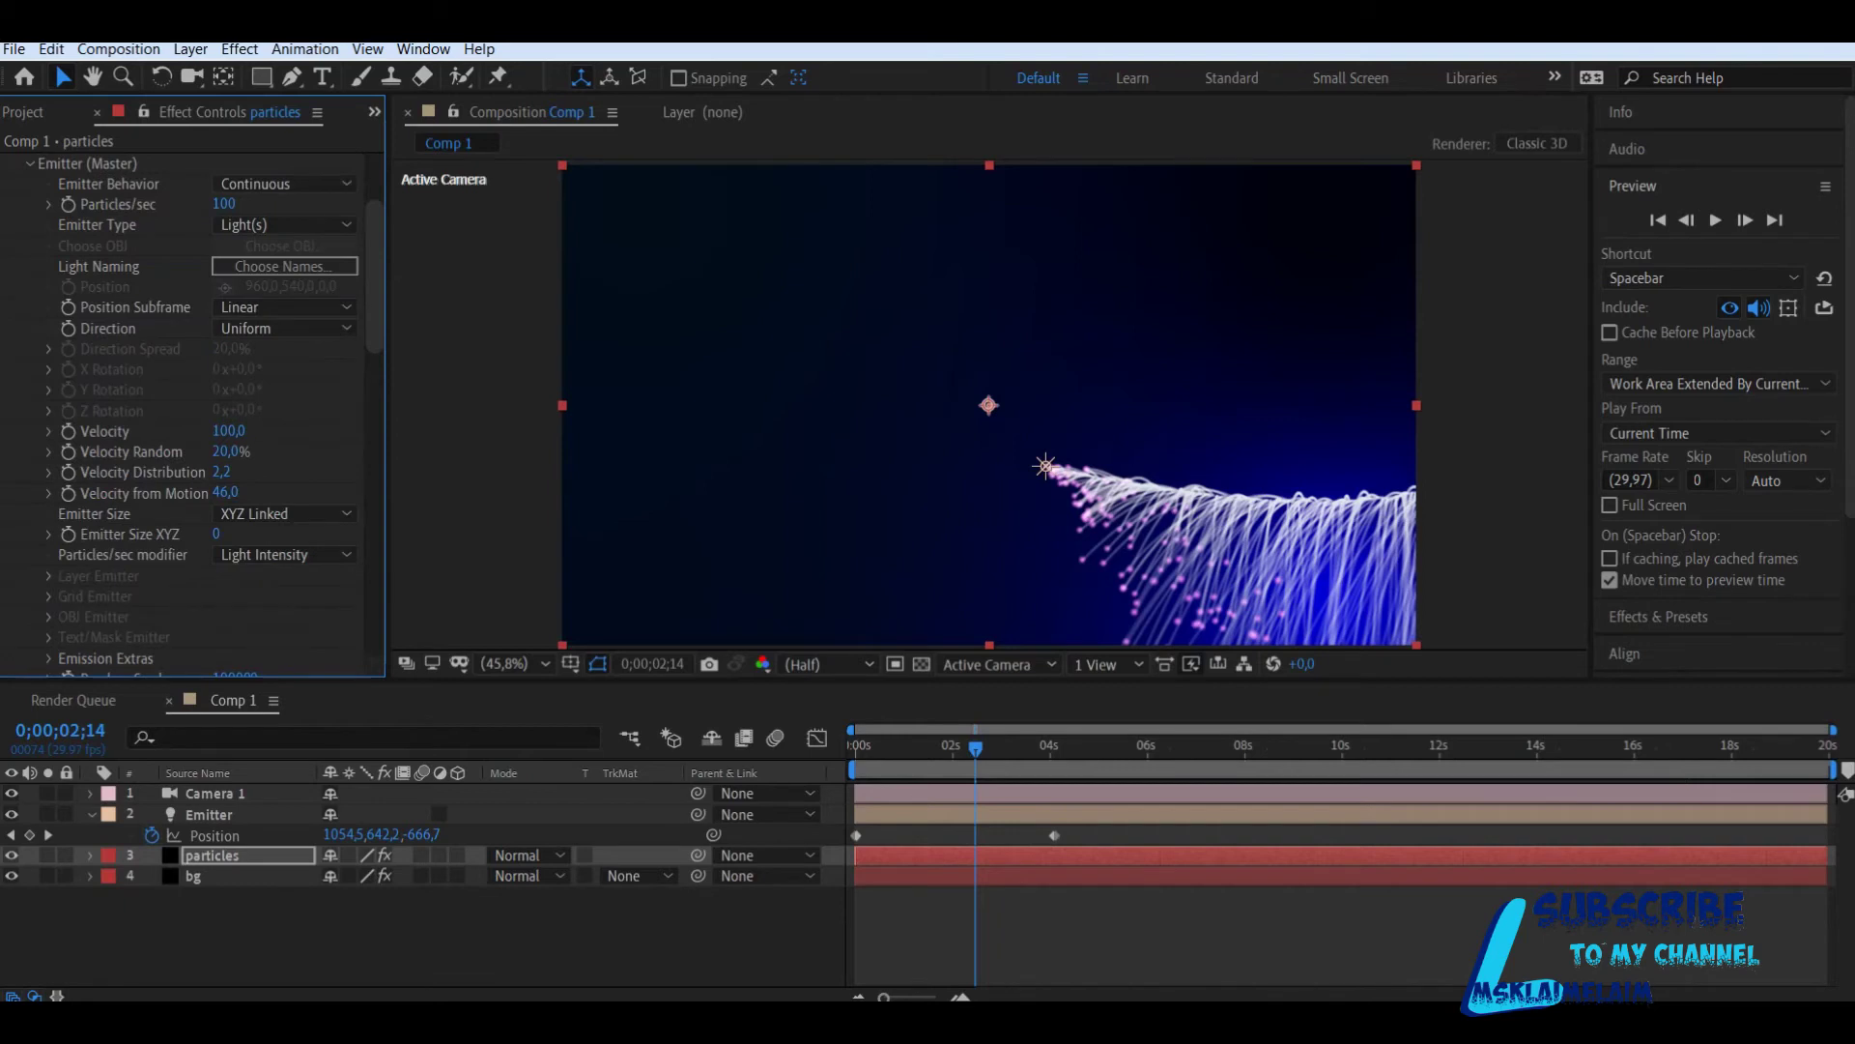
left_click(29, 164)
left_click(31, 184)
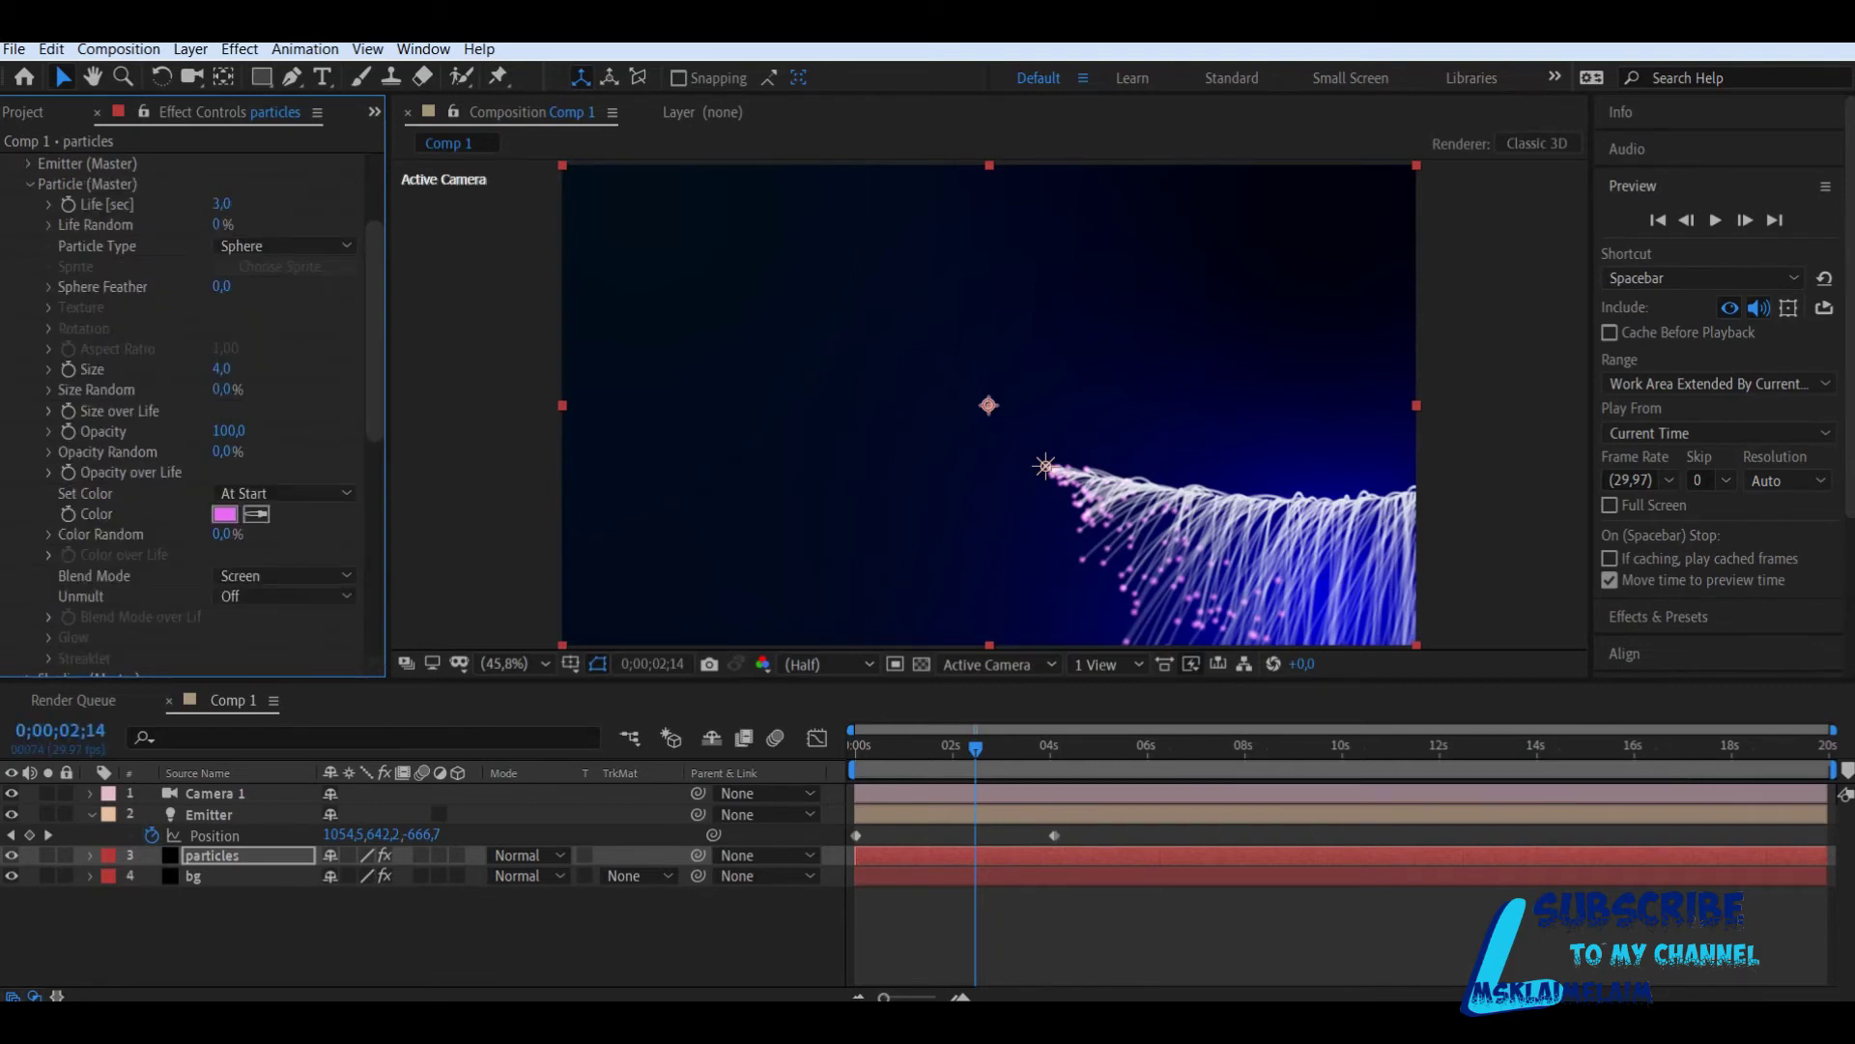
scroll(193, 435, "down", 4)
left_click(29, 456)
left_click(50, 456)
scroll(194, 435, "down", 3)
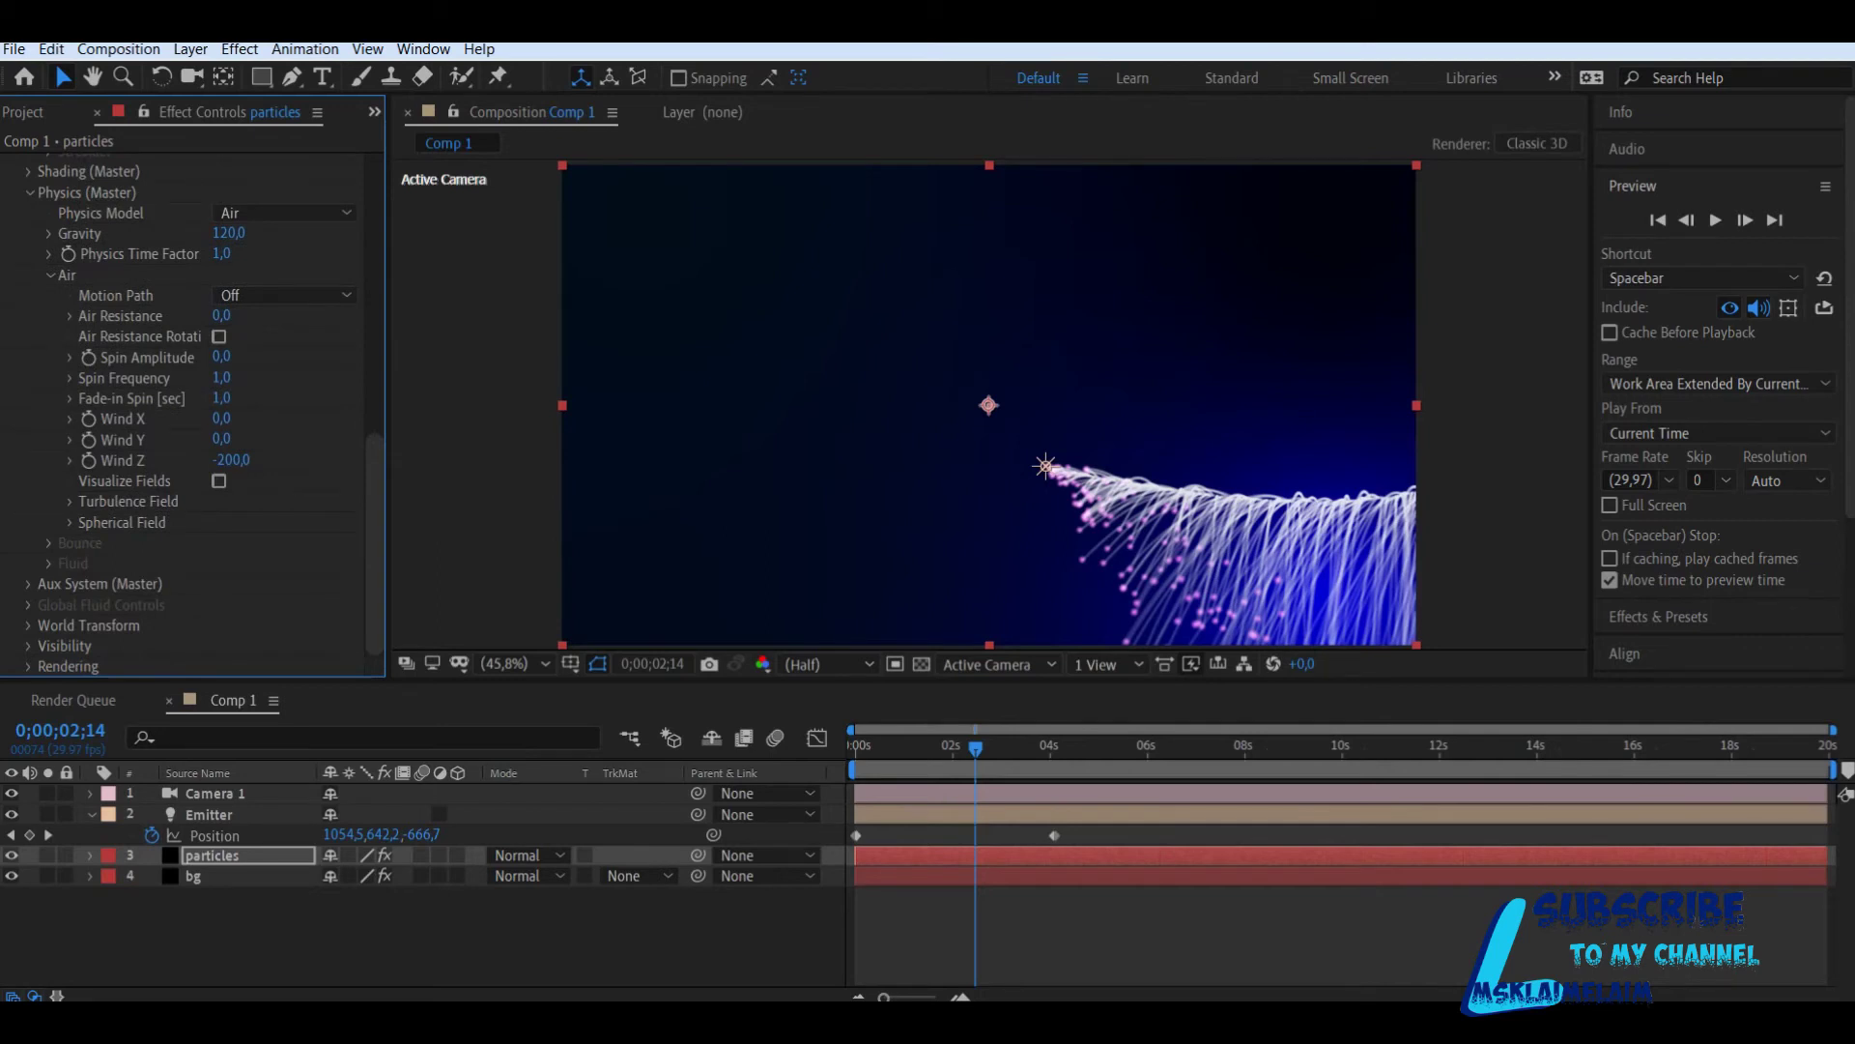
left_click(29, 584)
scroll(193, 435, "down", 4)
scroll(193, 415, "down", 3)
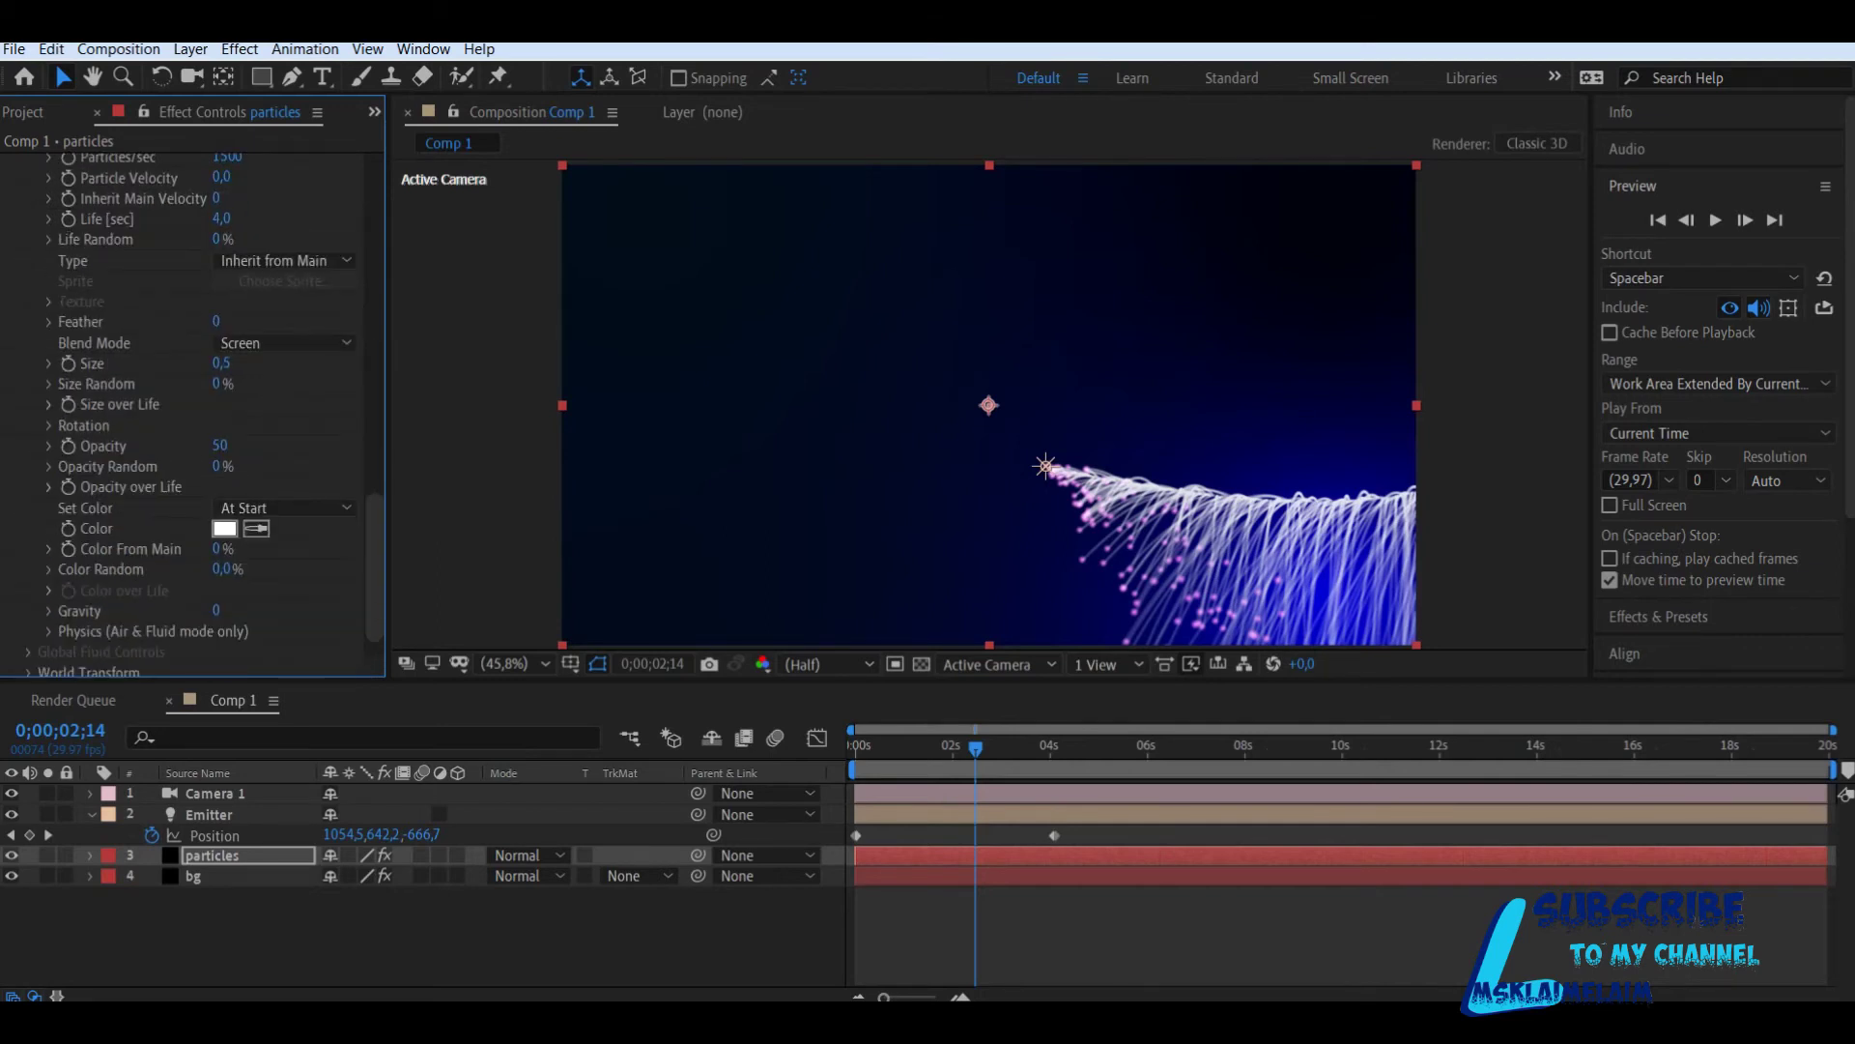
Step: Set the Aux System color of the trailing lines to light blue, 62D5F3
left_click(224, 528)
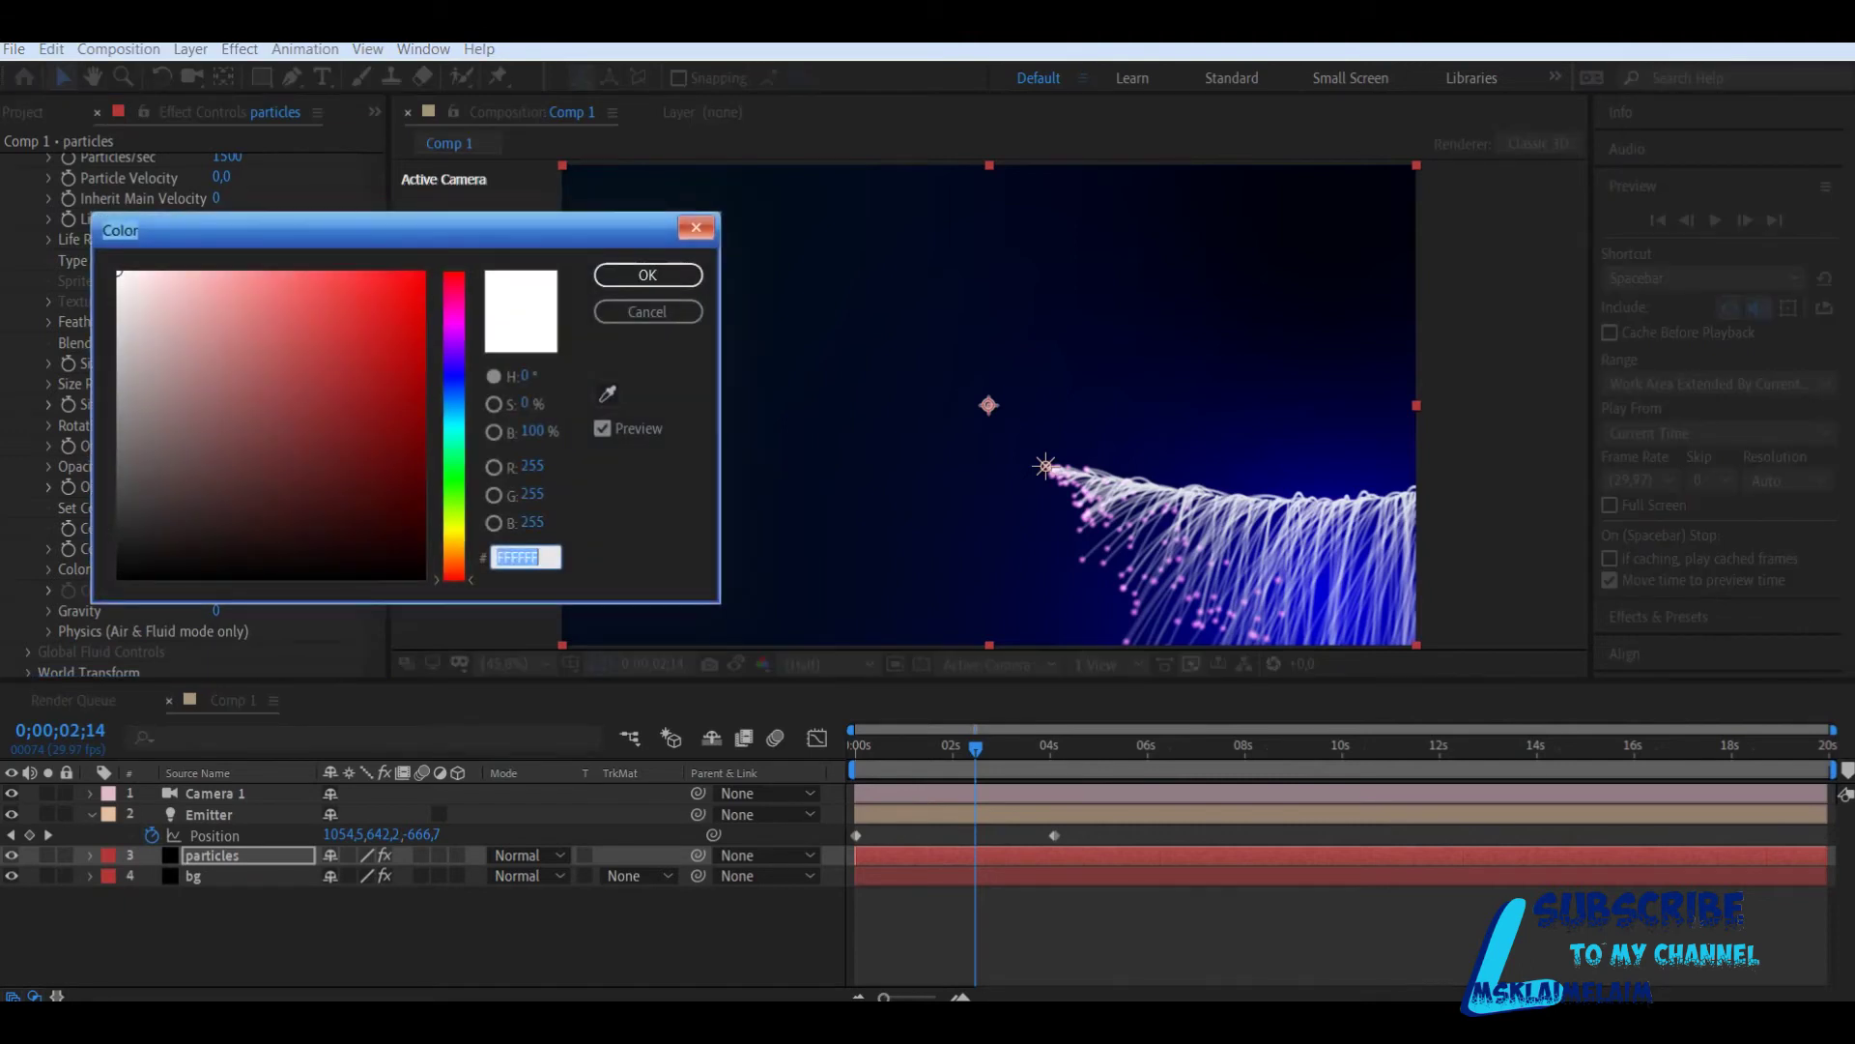
left_click(454, 399)
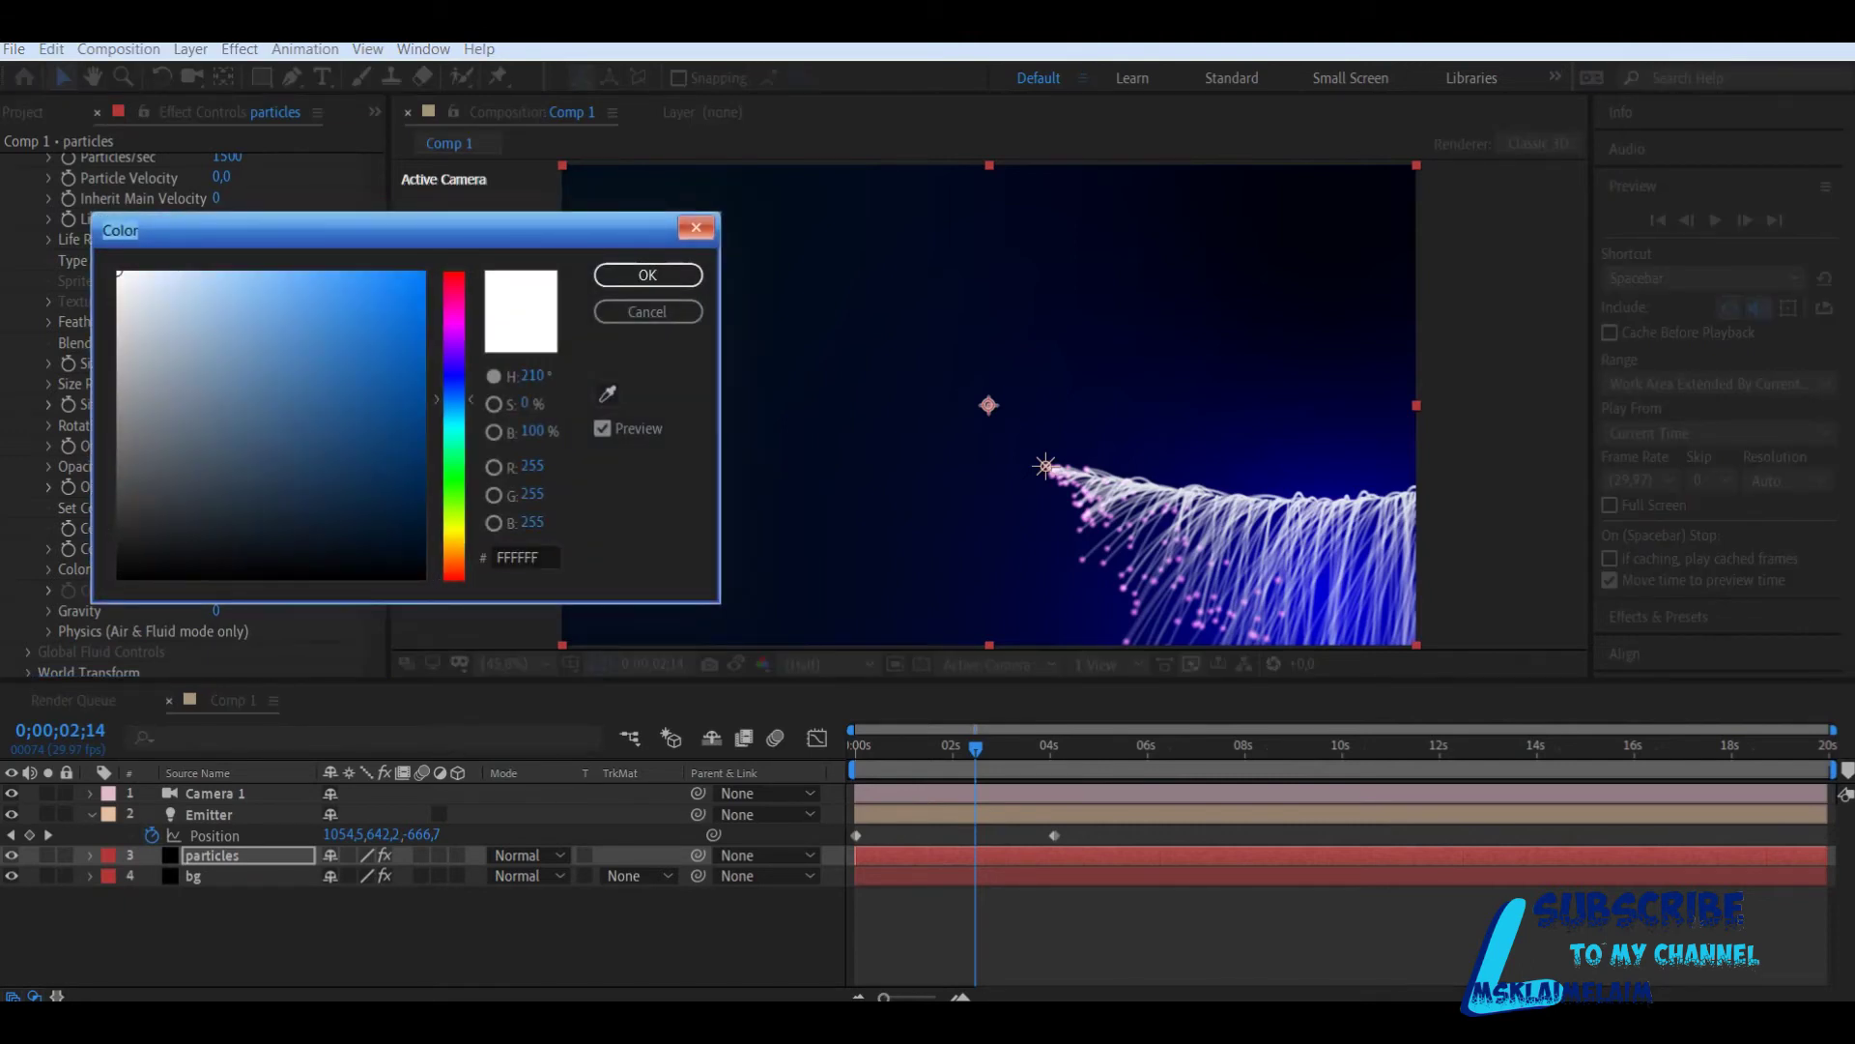
left_click(389, 404)
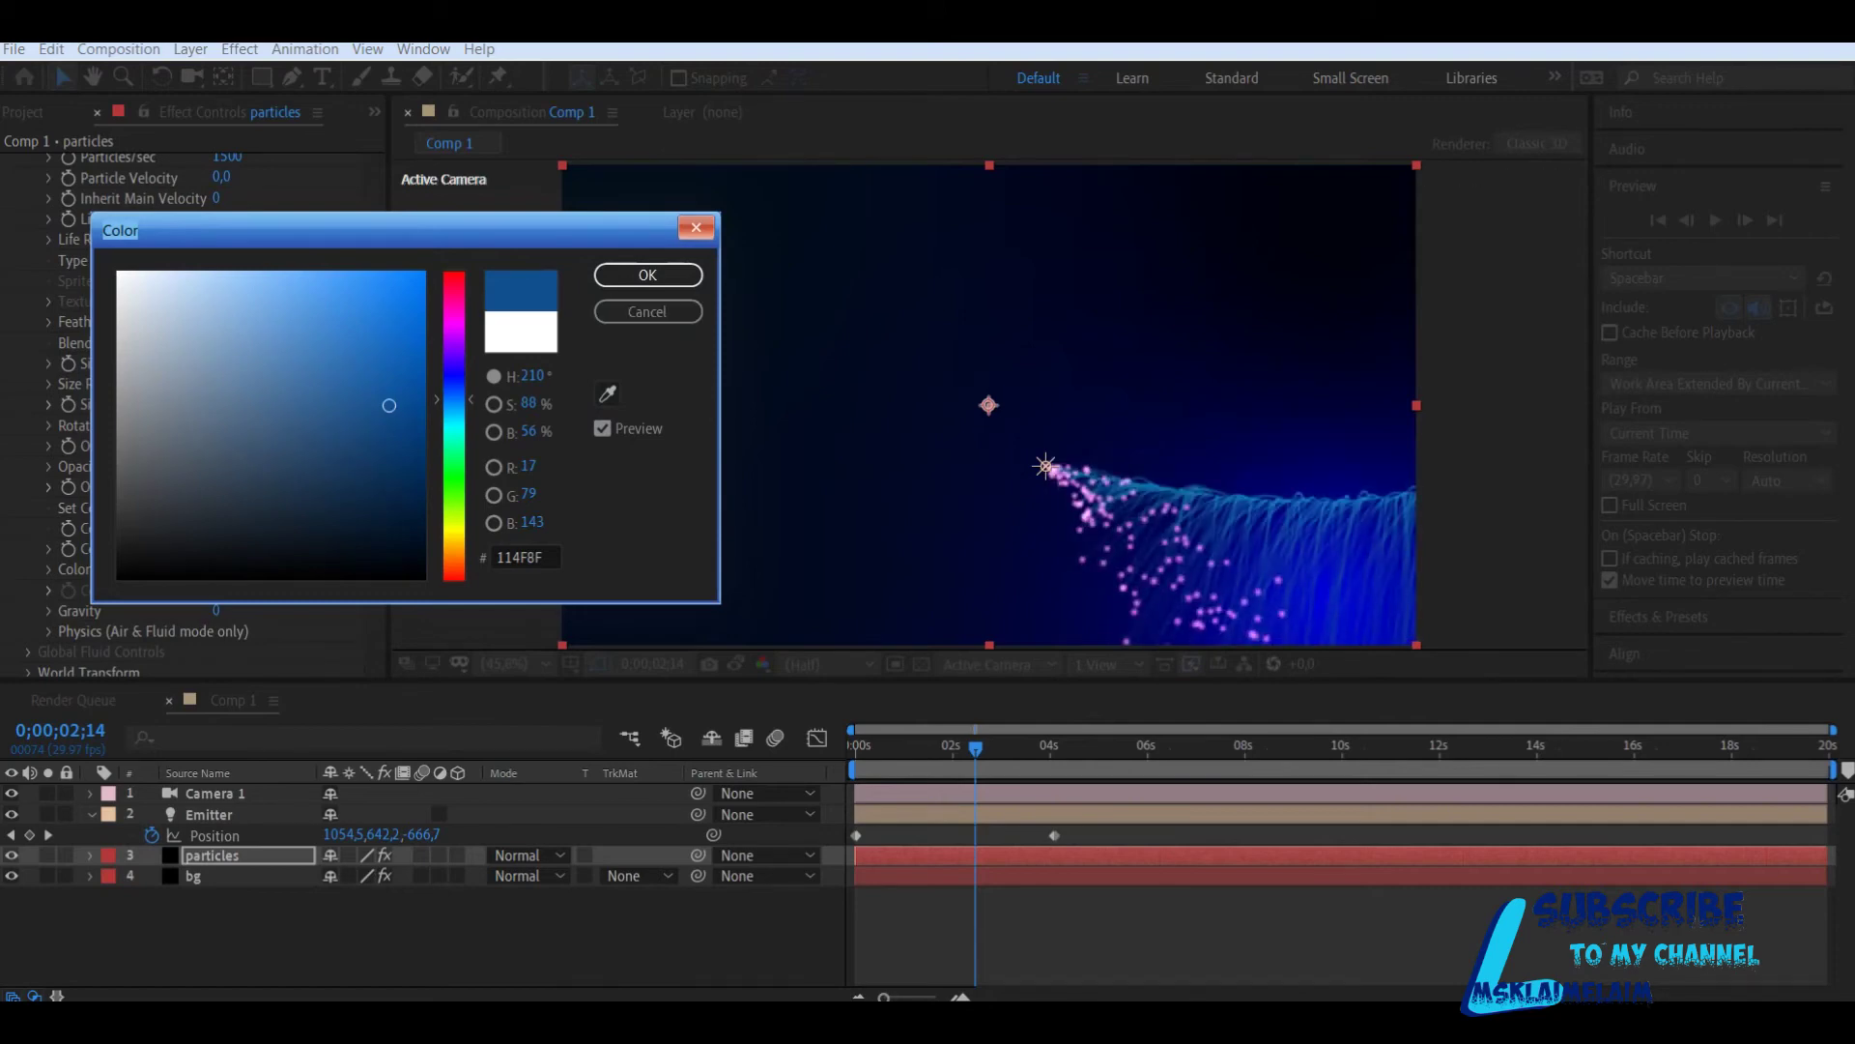
left_click(454, 415)
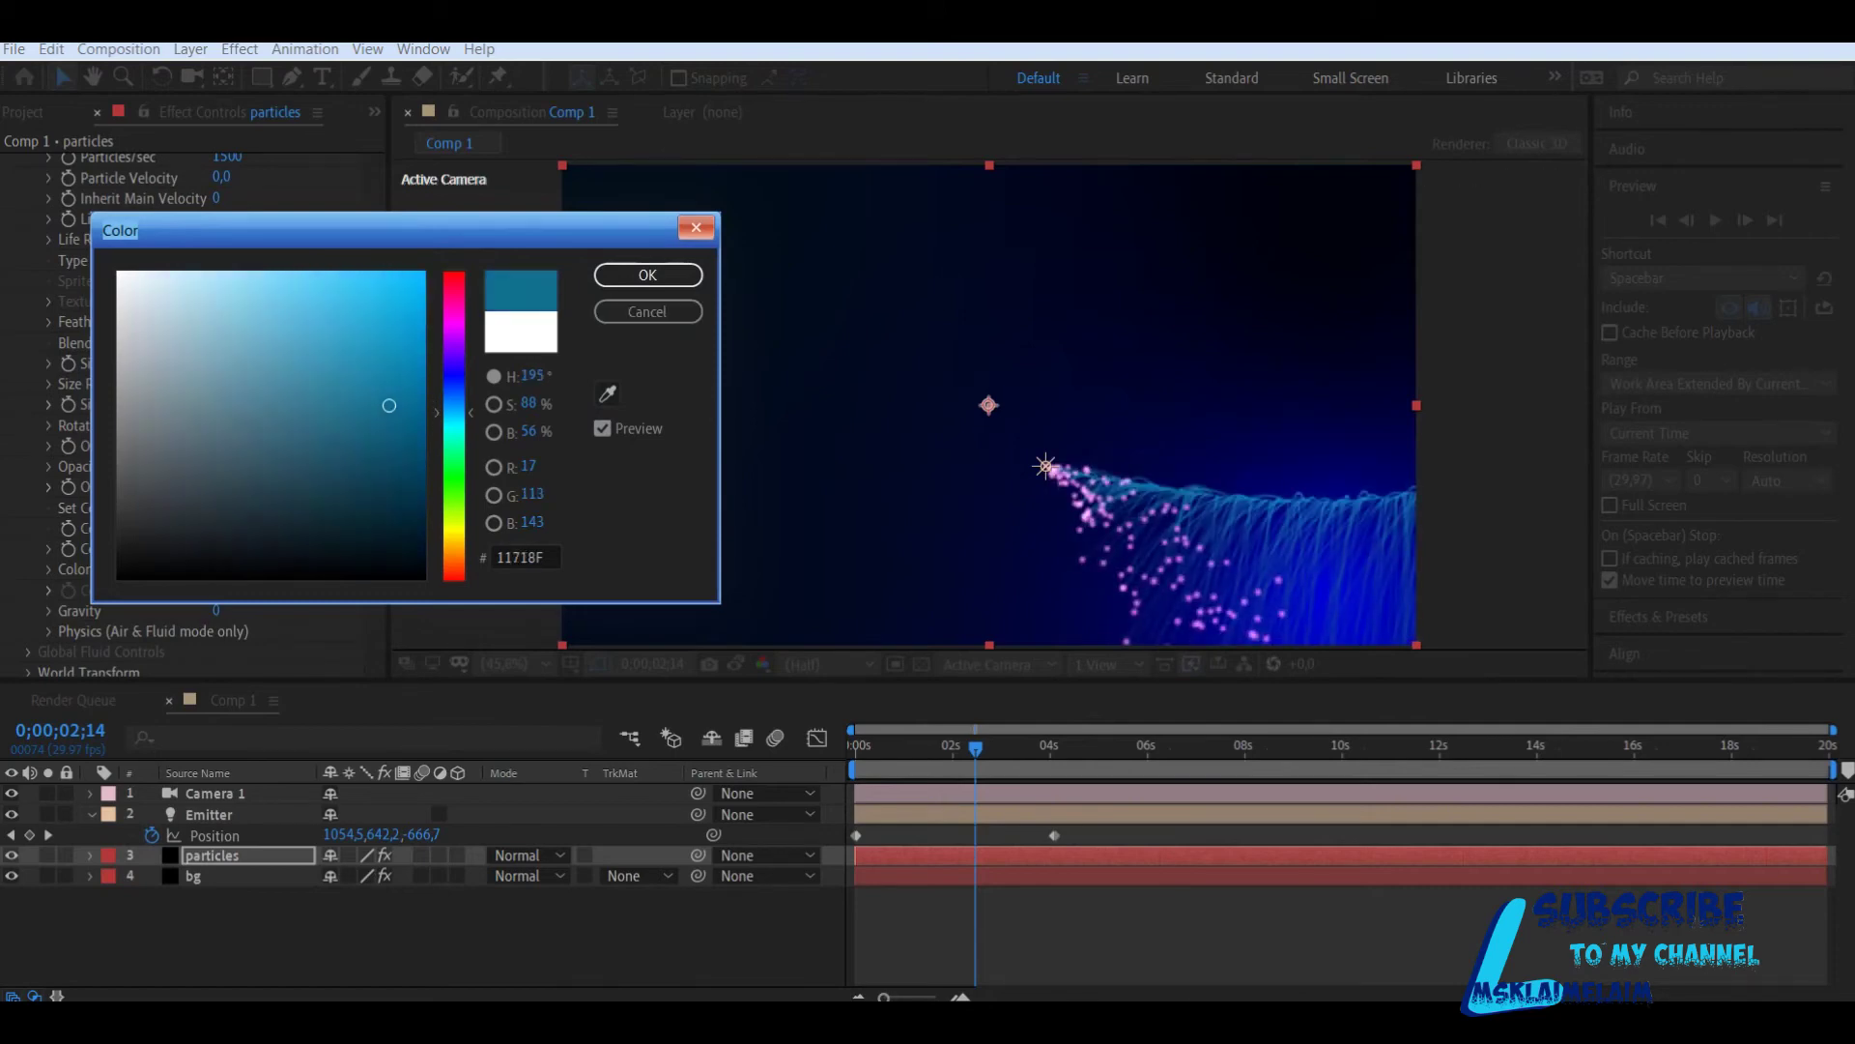
left_click(299, 286)
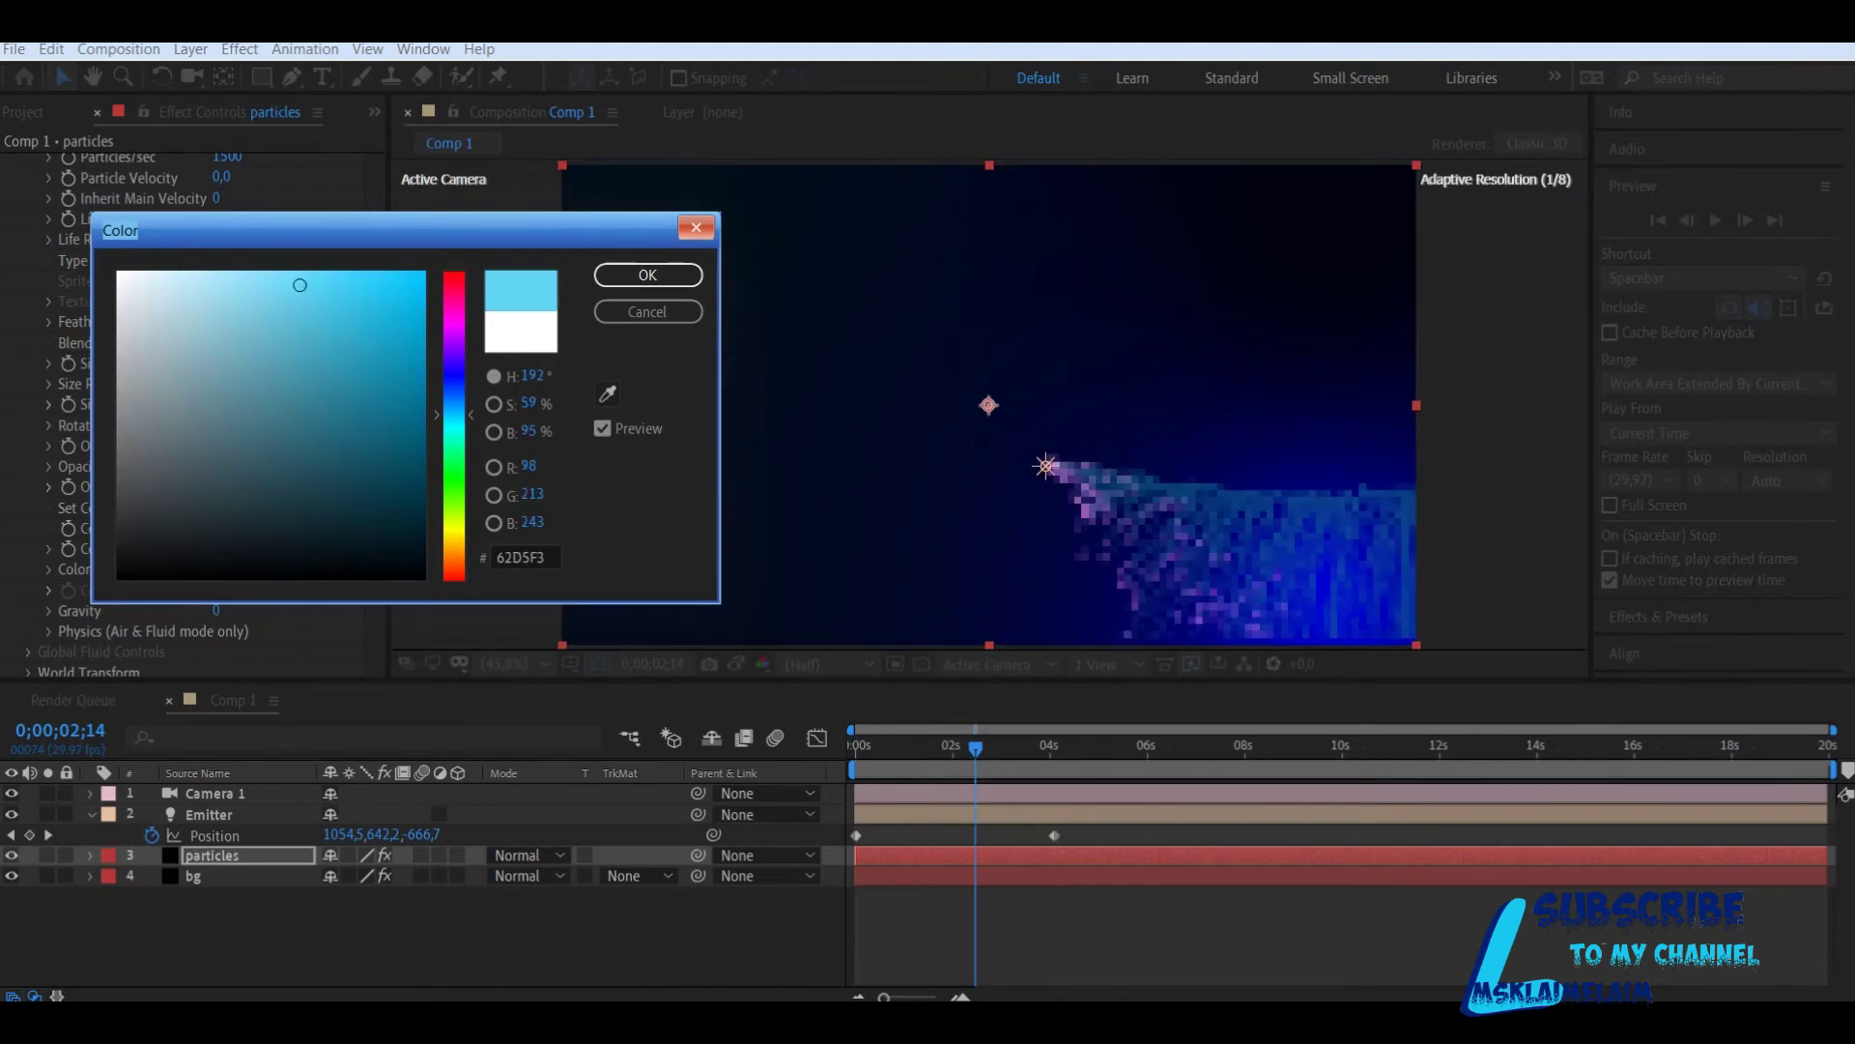
left_click(648, 276)
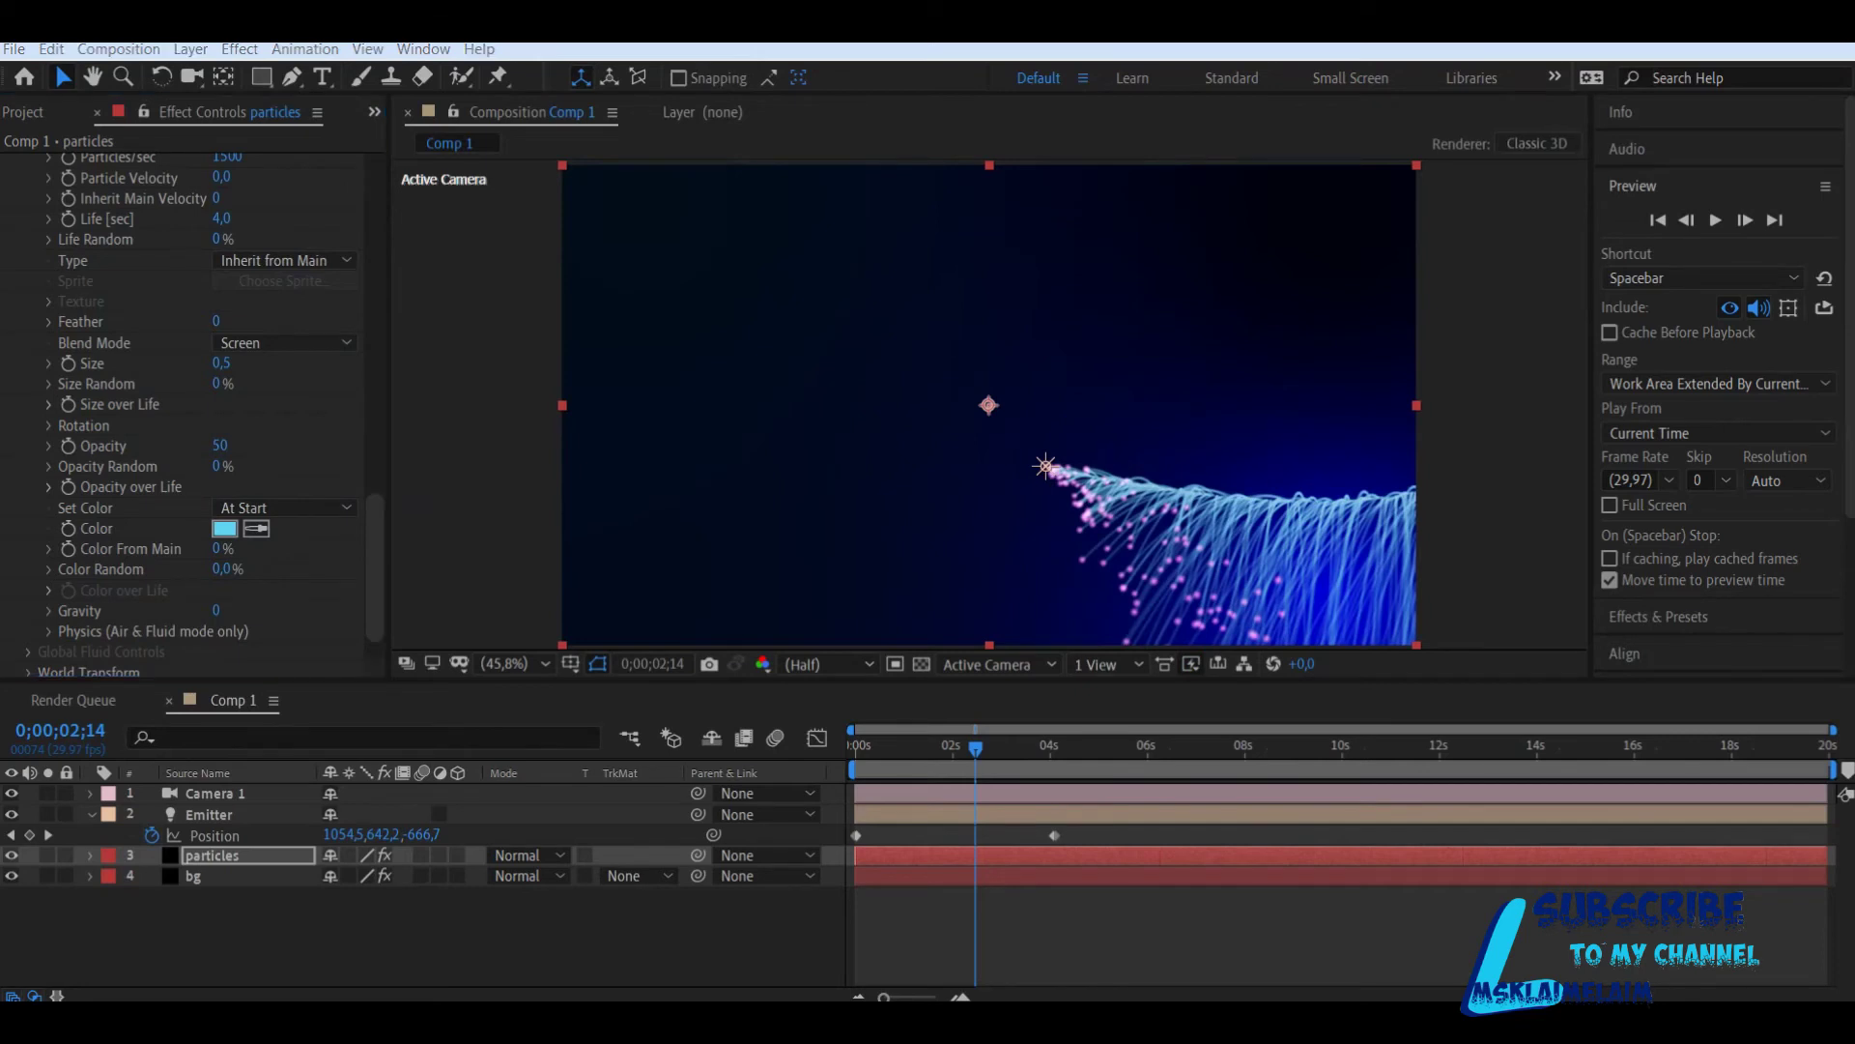
Step: At the first frame, enable keyframing for the emitter's Particles/sec at 100
left_click_drag(375, 569, 375, 230)
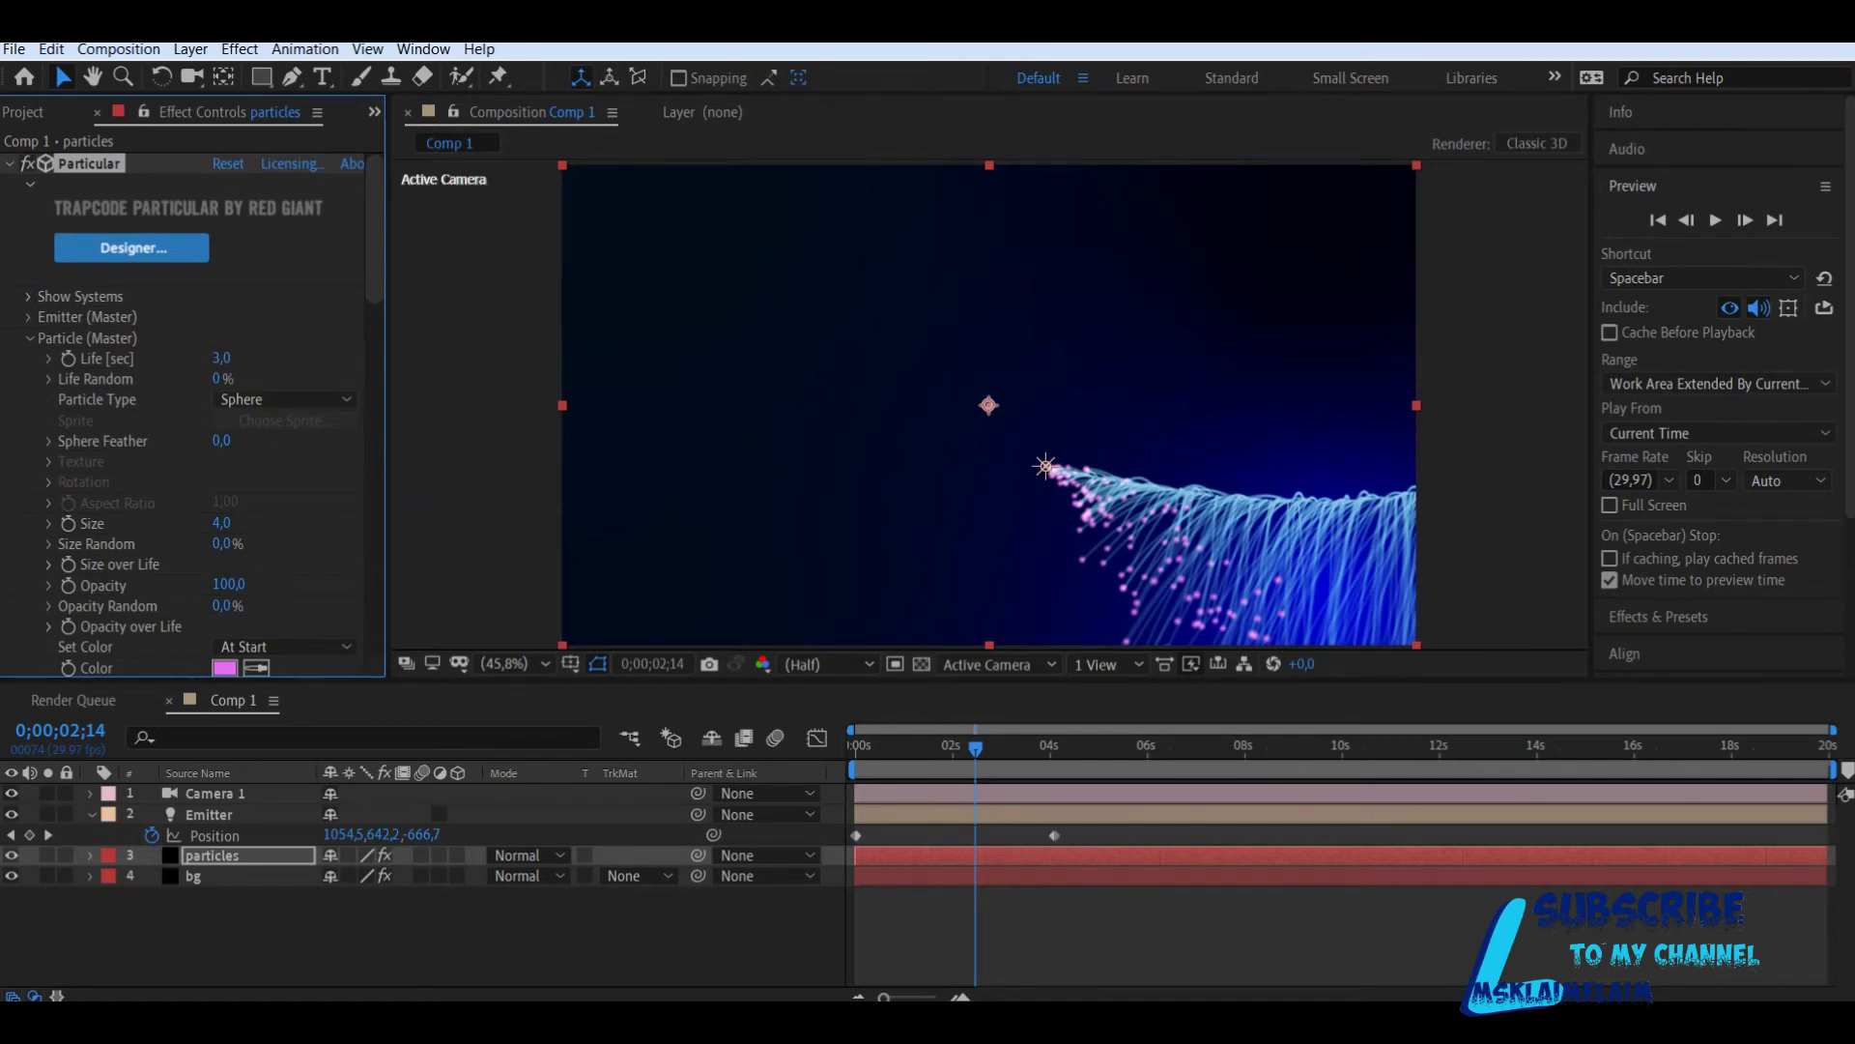
left_click(28, 316)
scroll(194, 416, "down", 2)
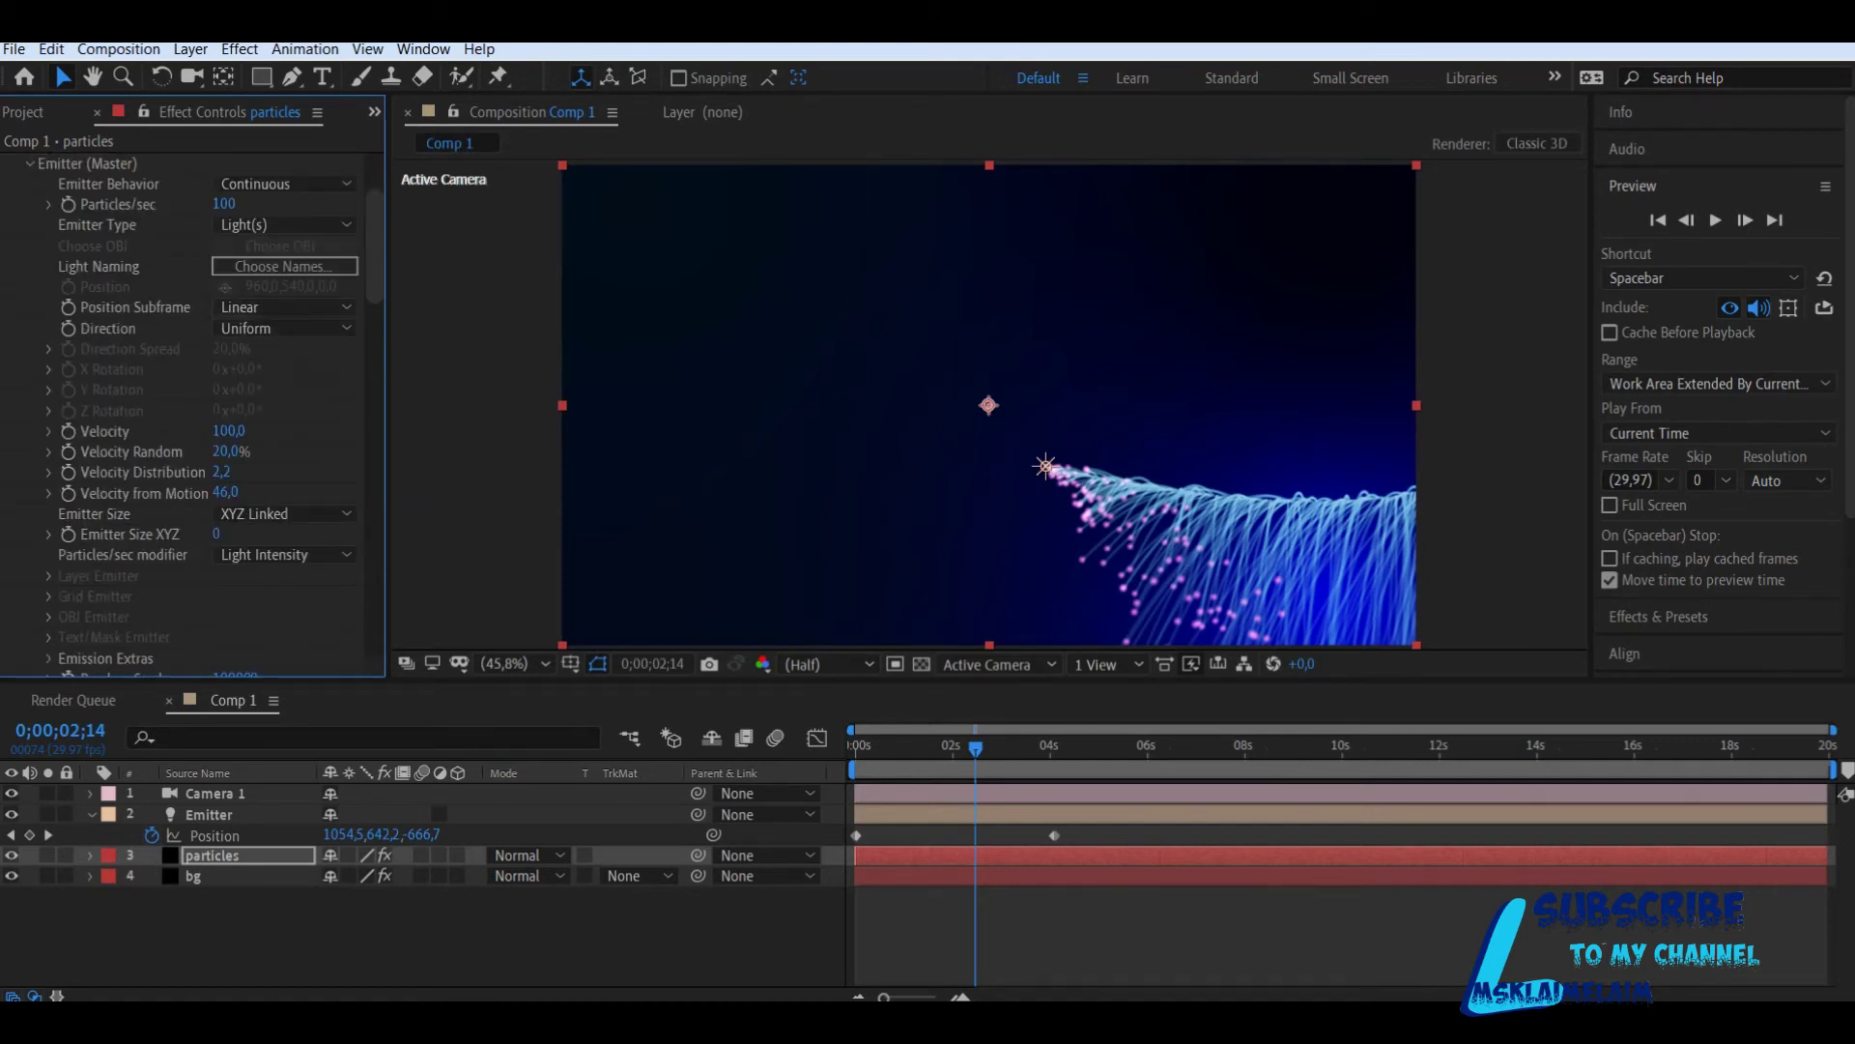
left_click_drag(975, 748, 855, 748)
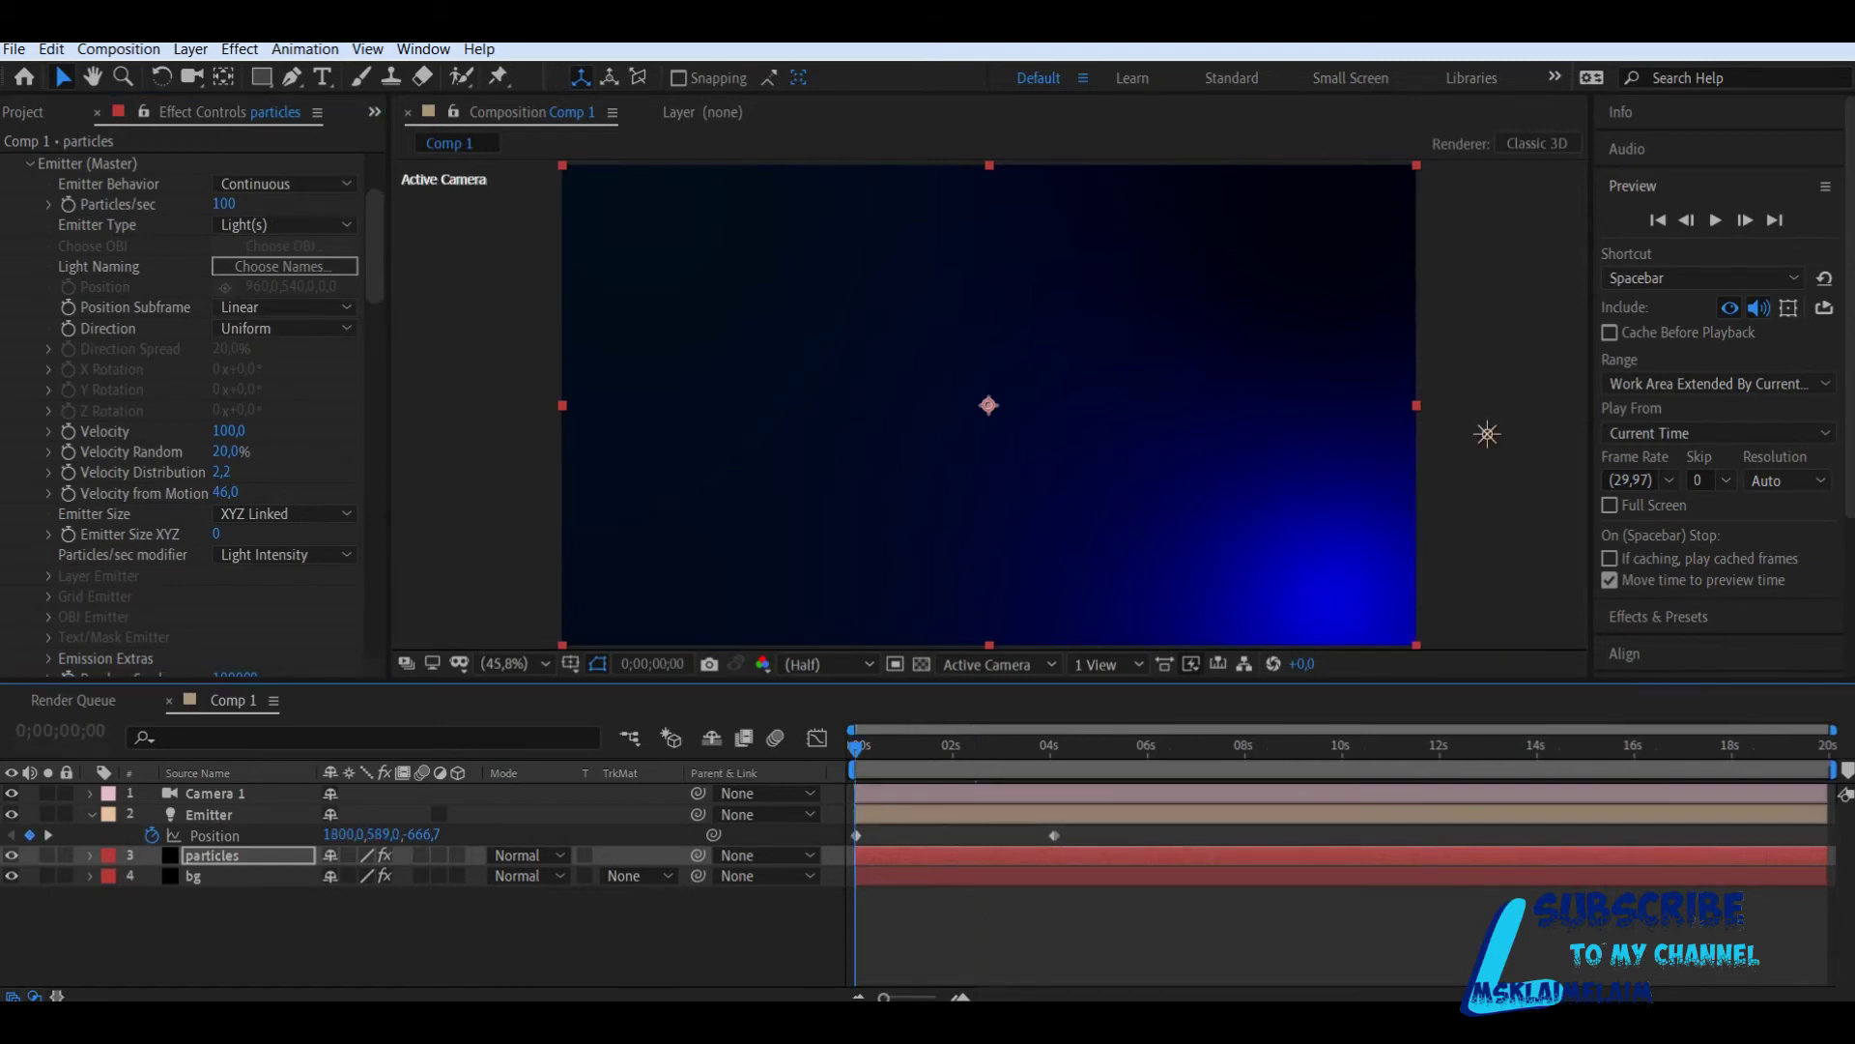
left_click(68, 205)
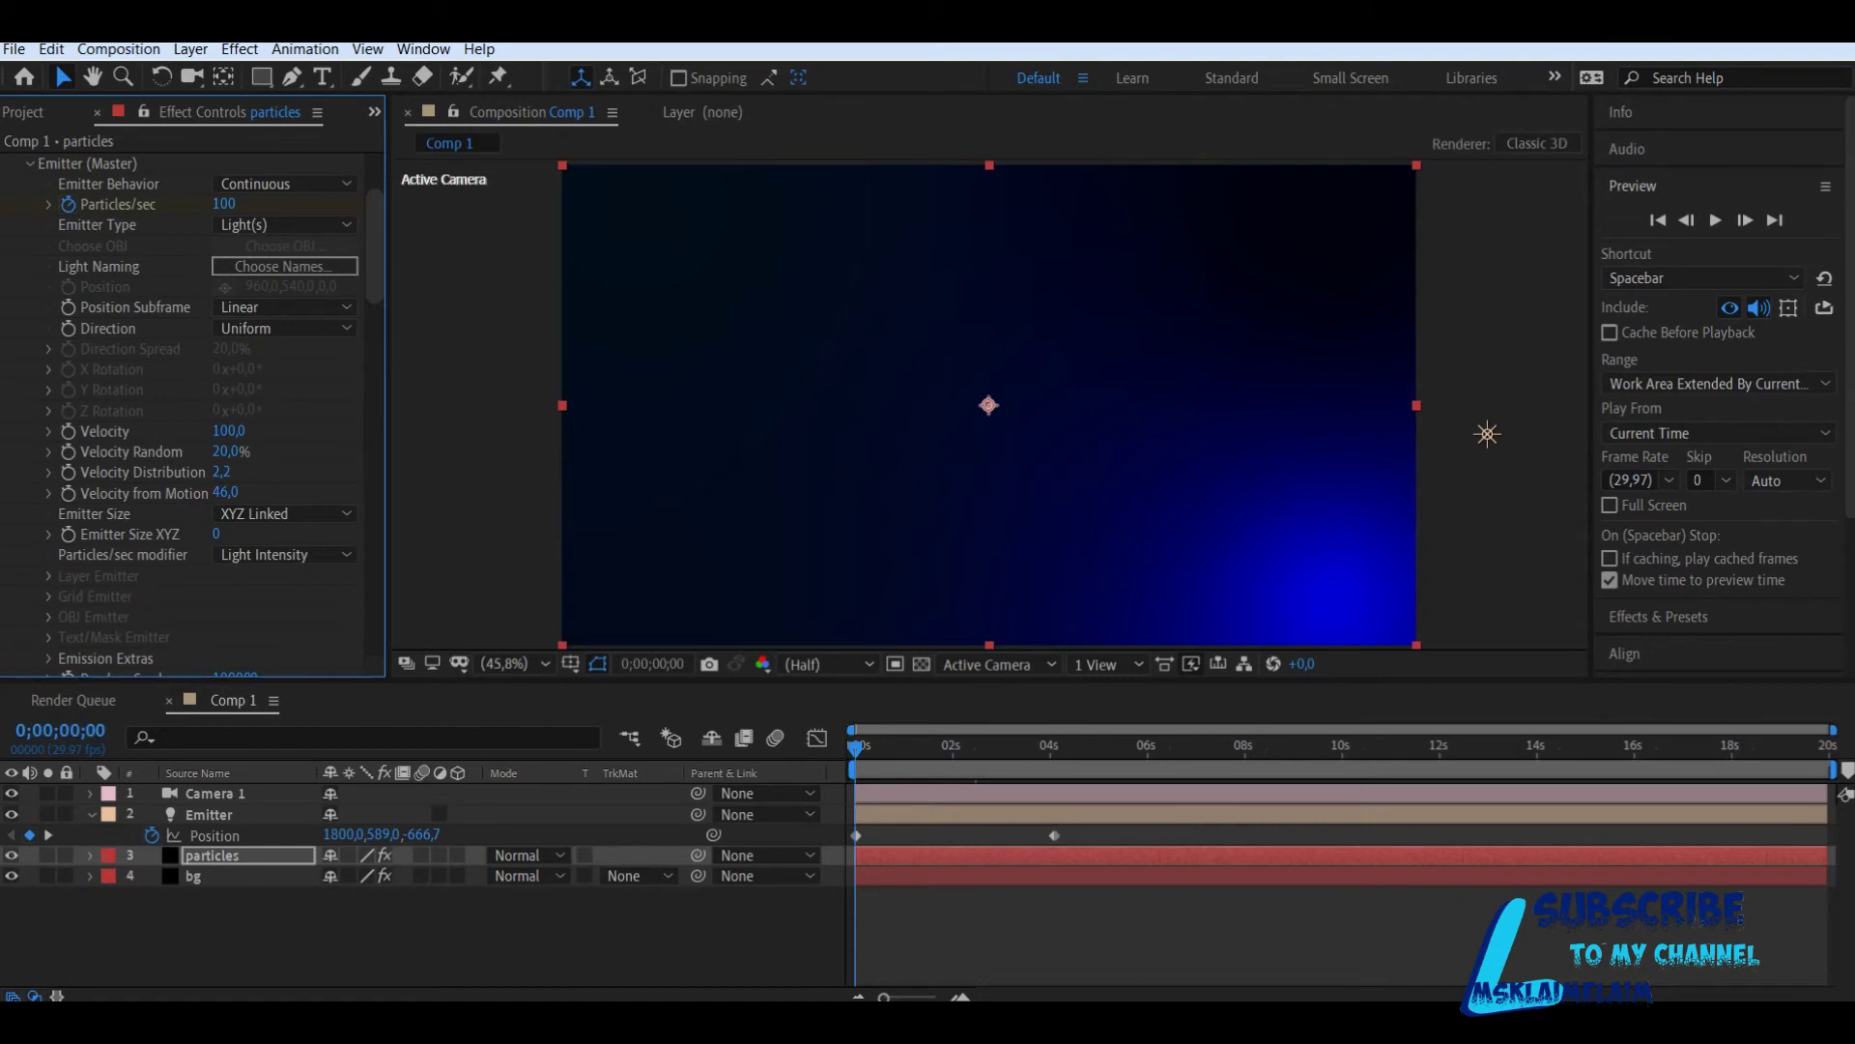
Step: Preview the animation, then add a Particles/sec keyframe of 0 at 0;00;04;05
key("space")
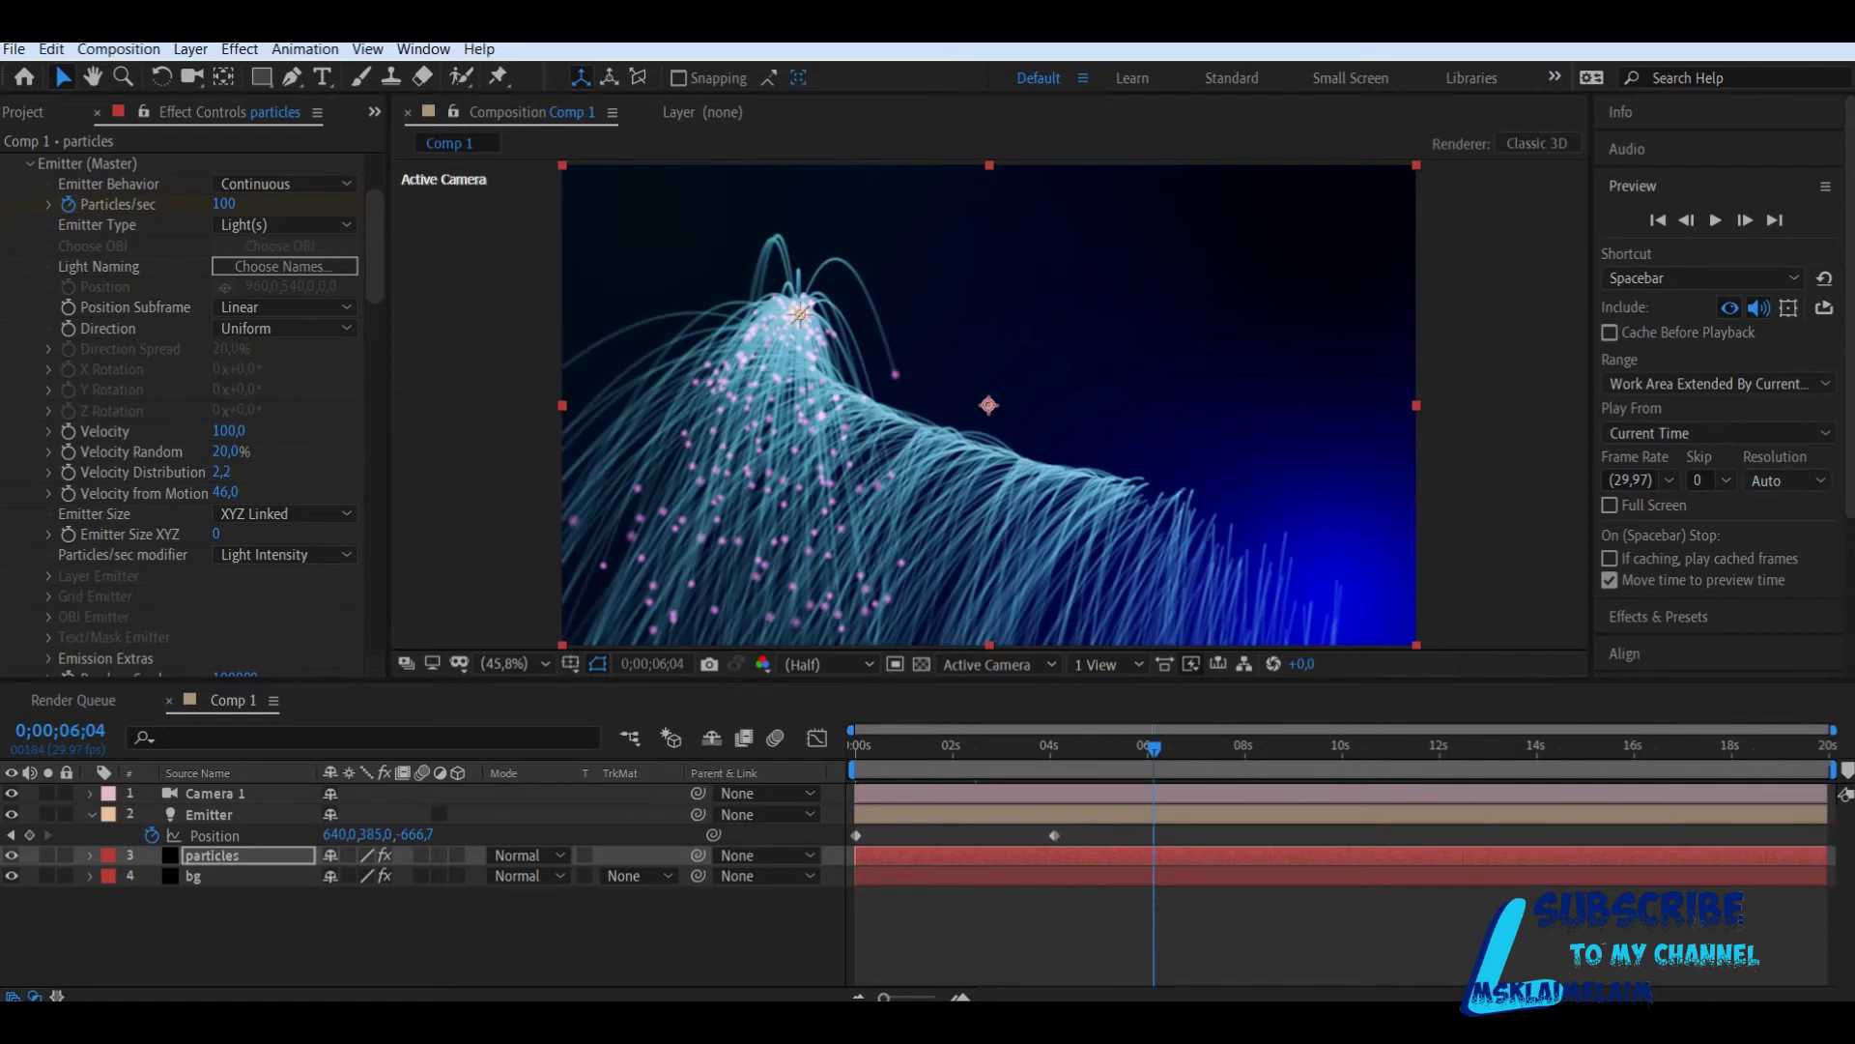
left_click_drag(1061, 748, 1058, 748)
left_click(224, 203)
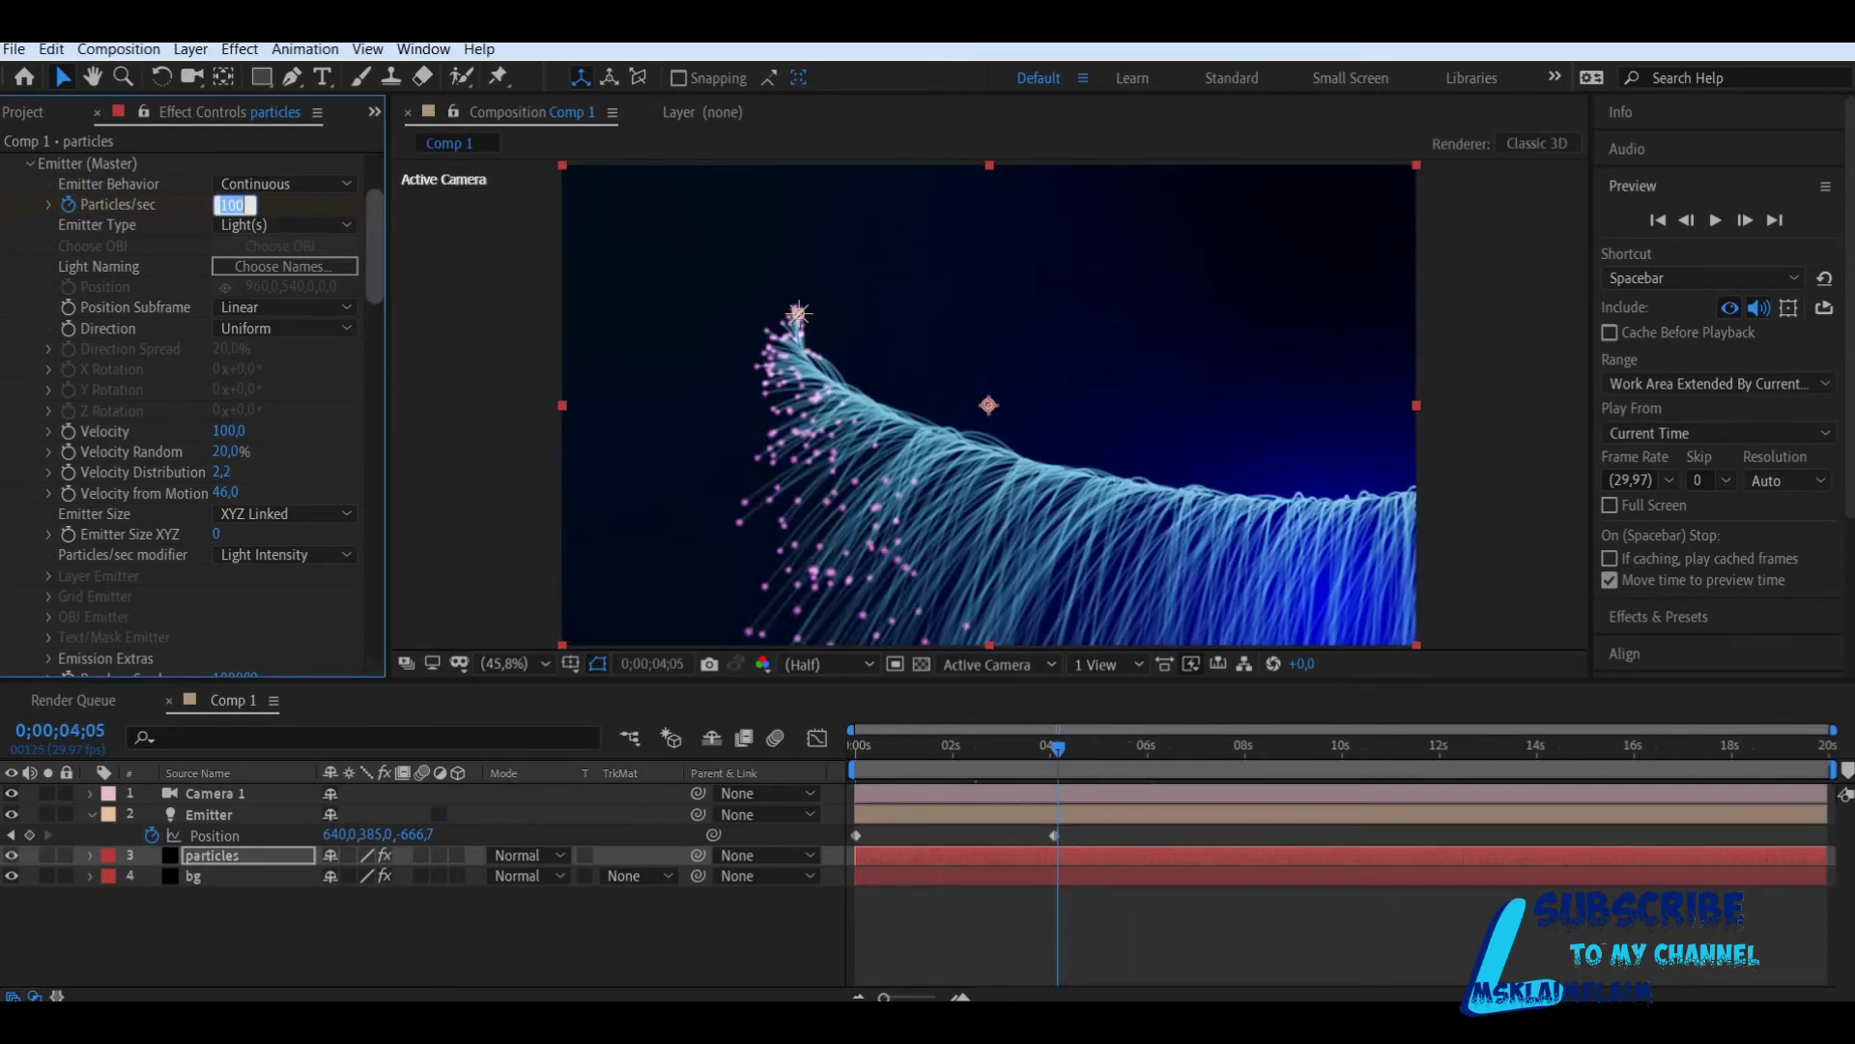
type("0")
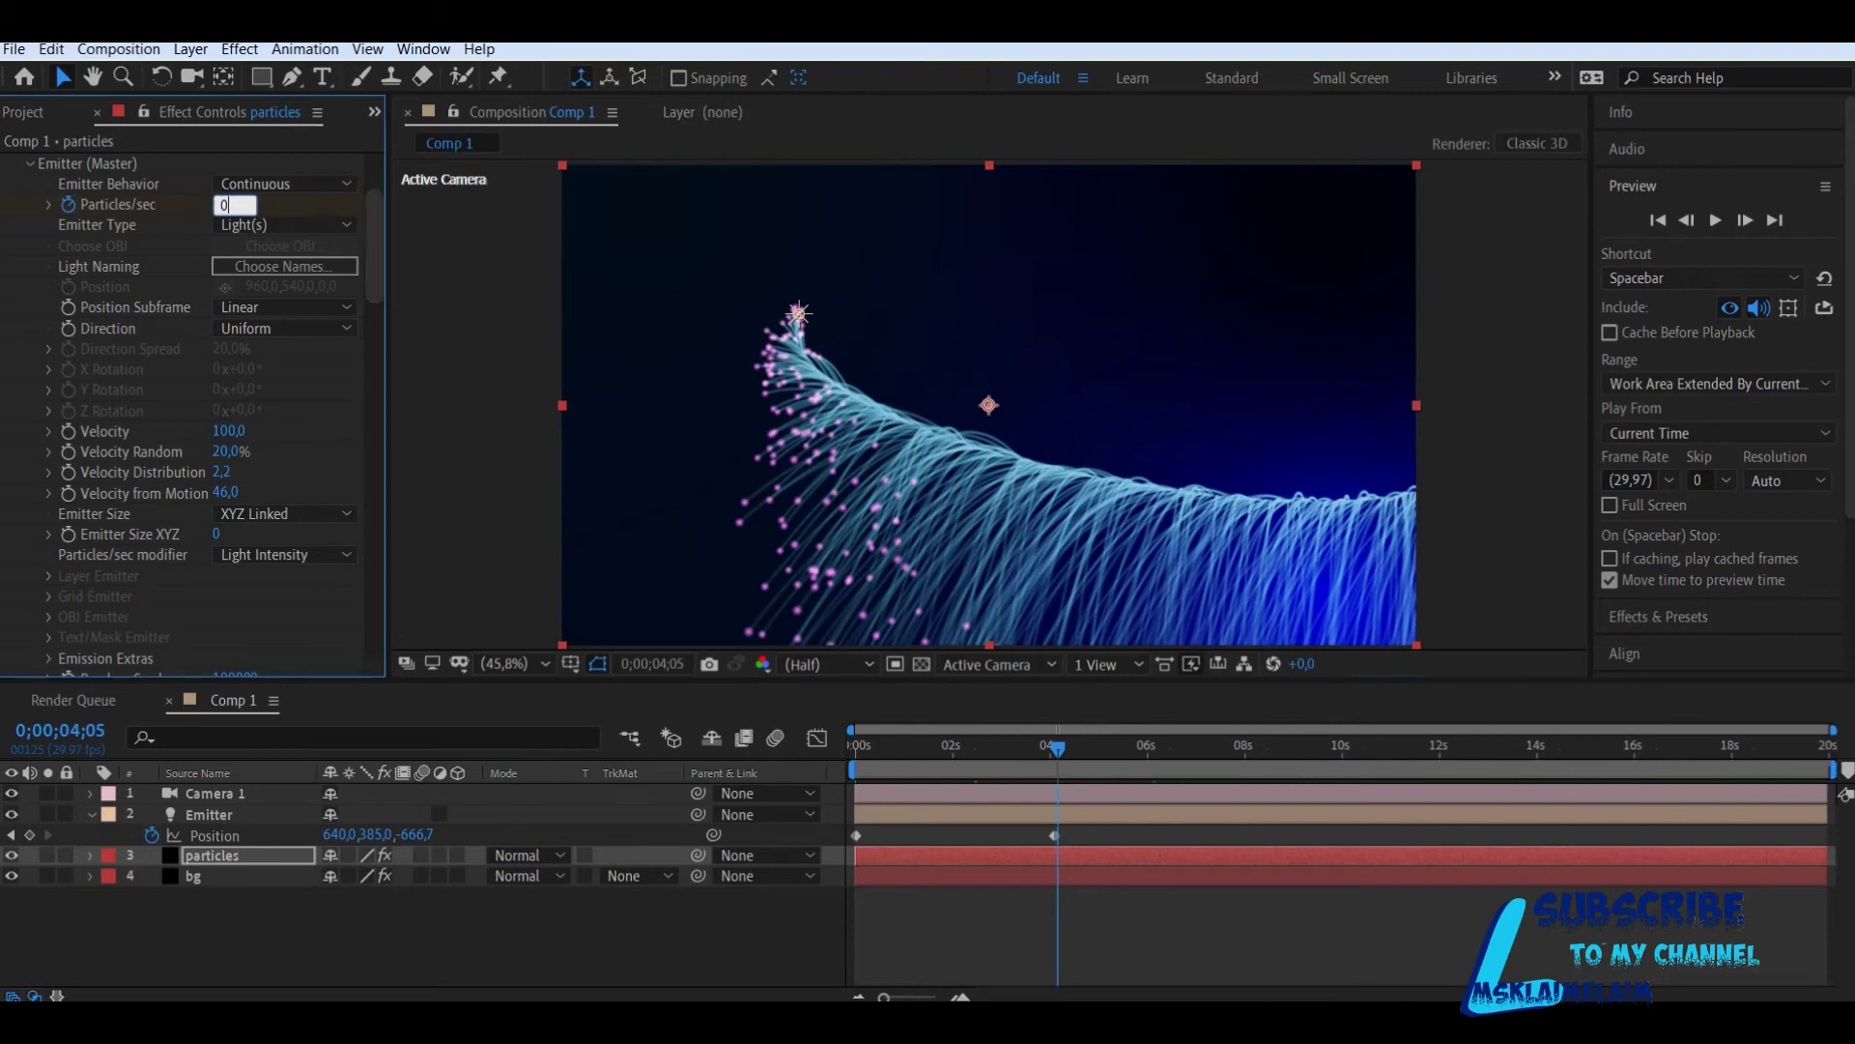
key("Return")
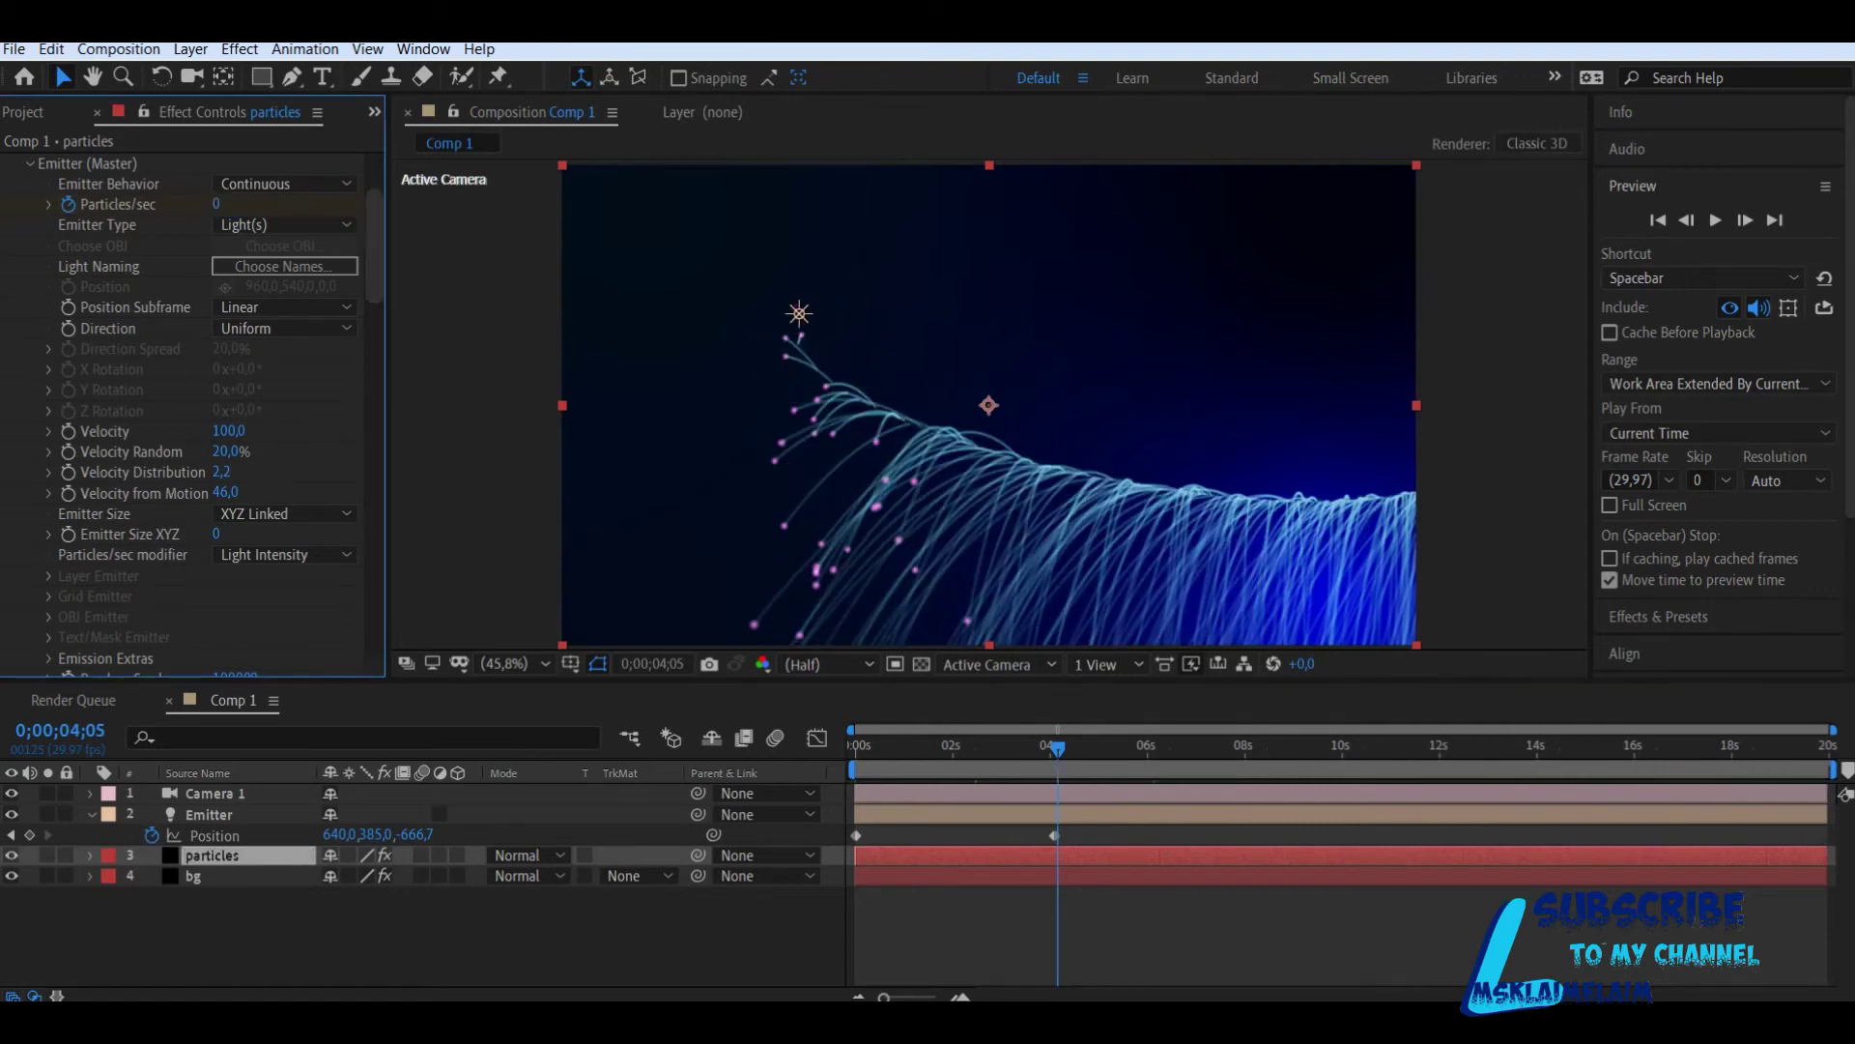
Step: Preview the recolored particle animation from the first frame to about 0;00;03;26
left_click_drag(1058, 748, 855, 748)
left_click(1716, 220)
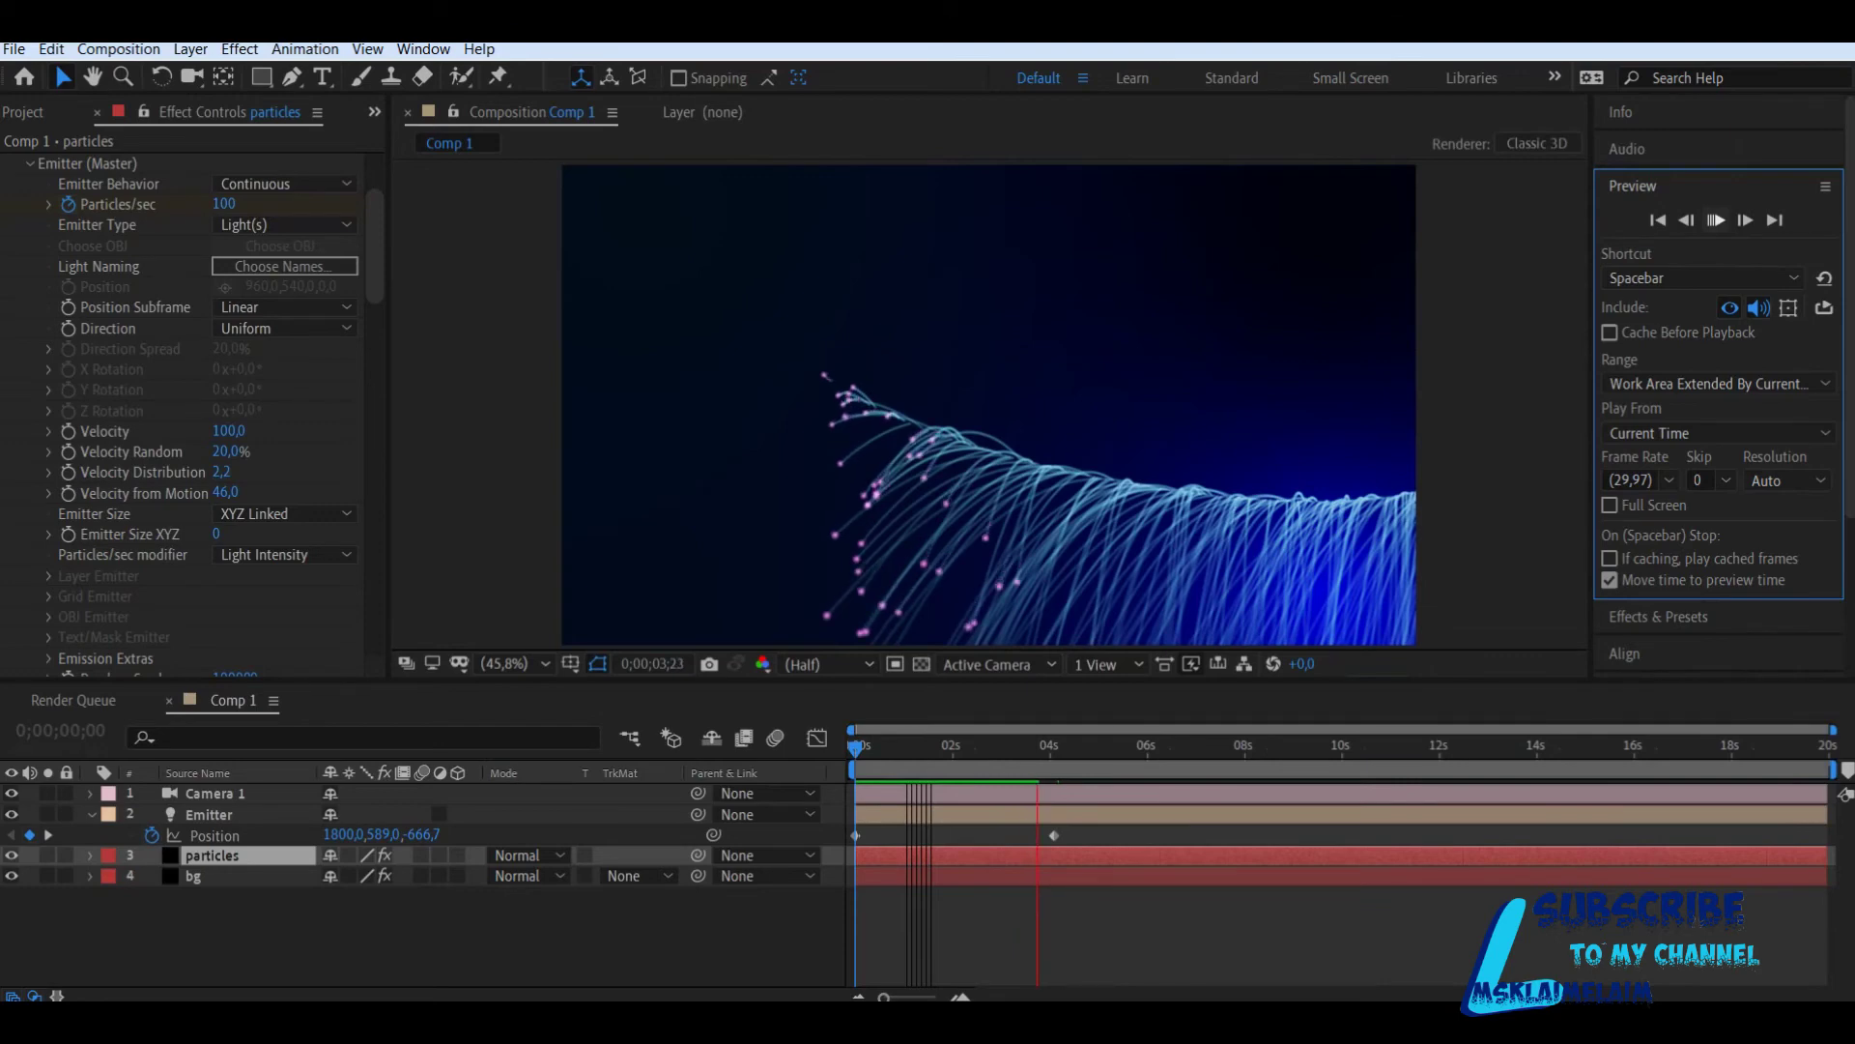
key("space")
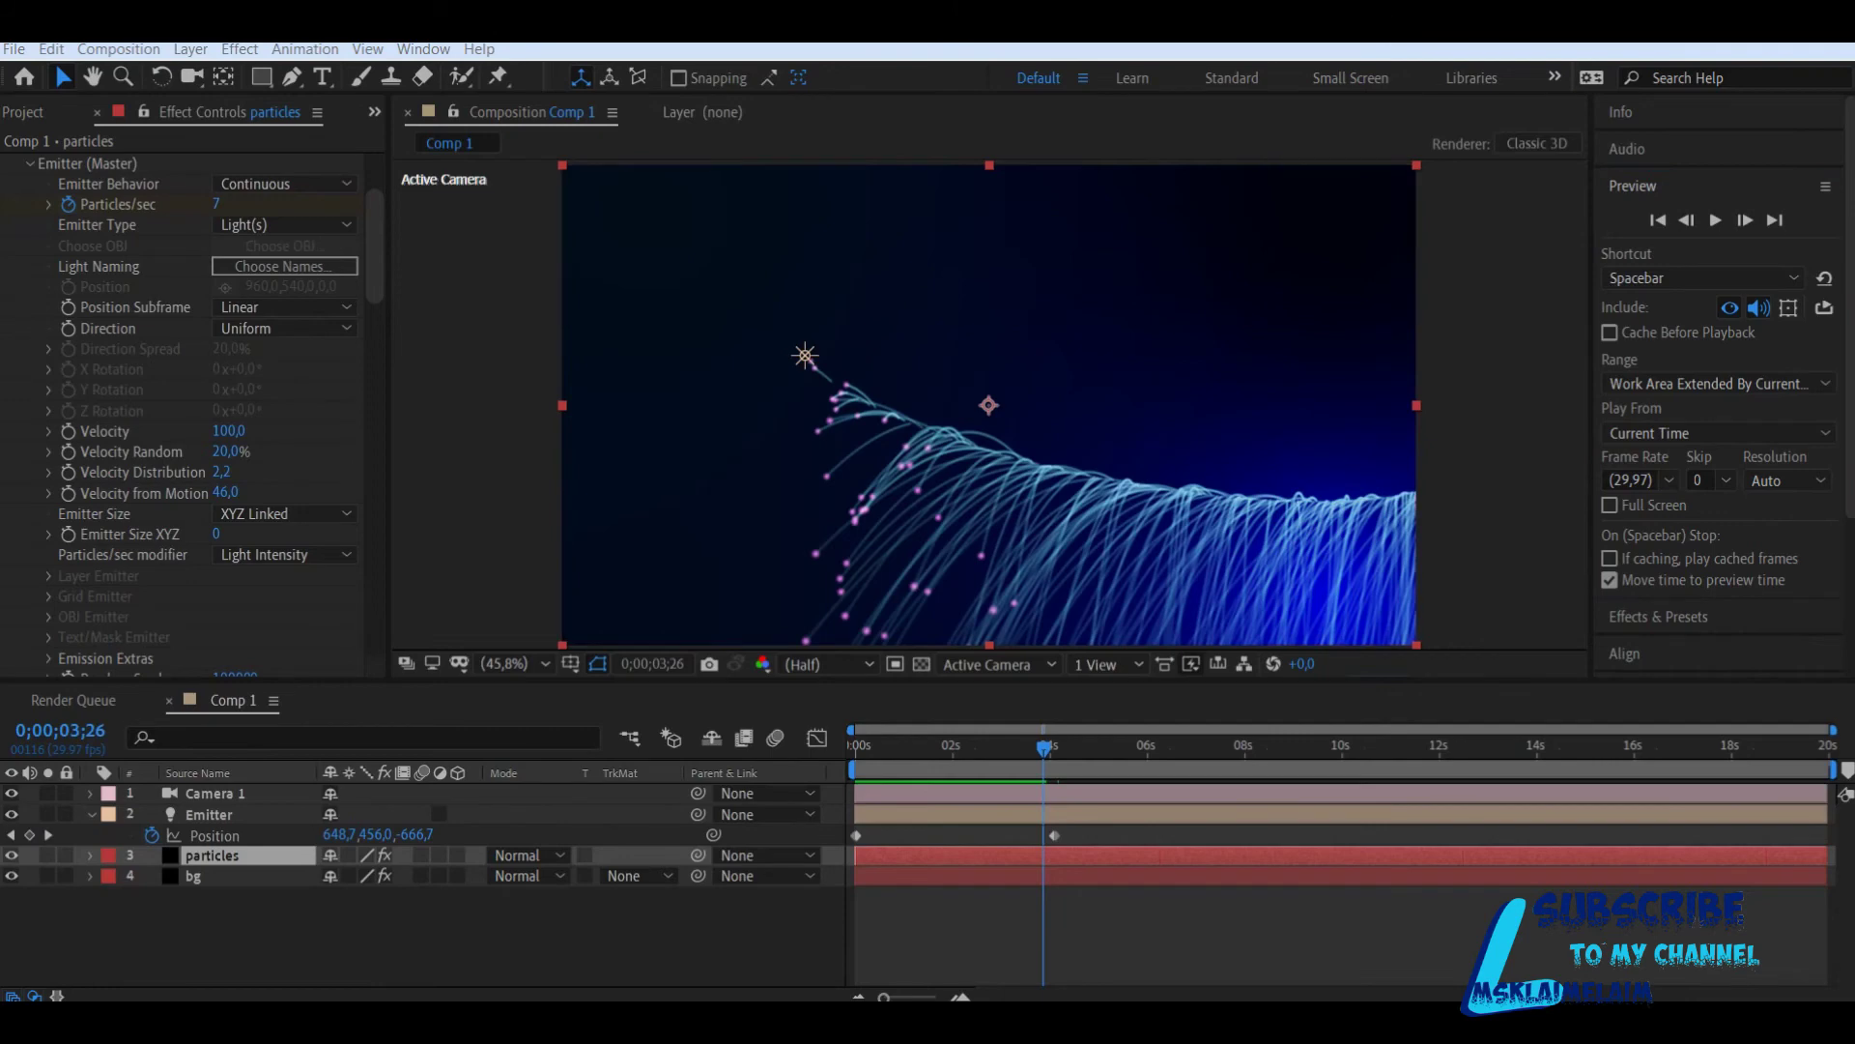
Step: Add a text layer reading "Particles Background" on two lines, with each word on its own line
right_click(332, 918)
mouse_move(387, 691)
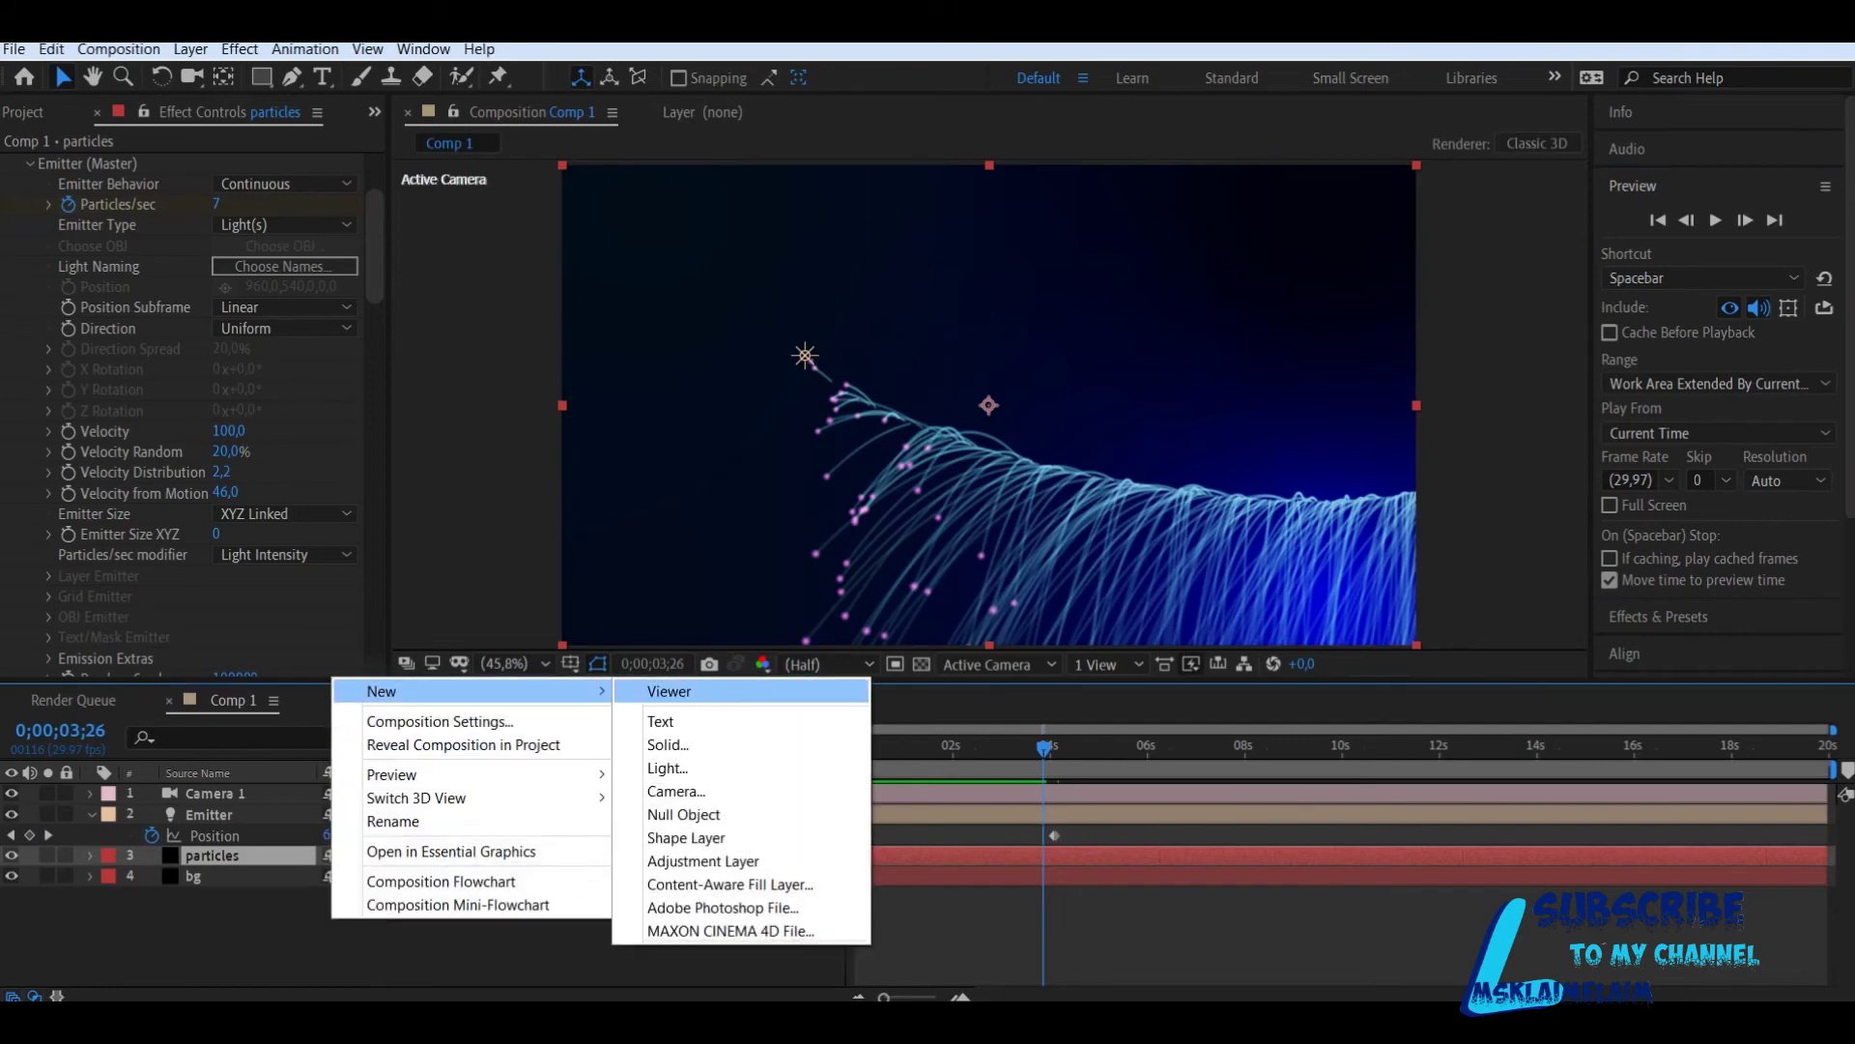
left_click(661, 720)
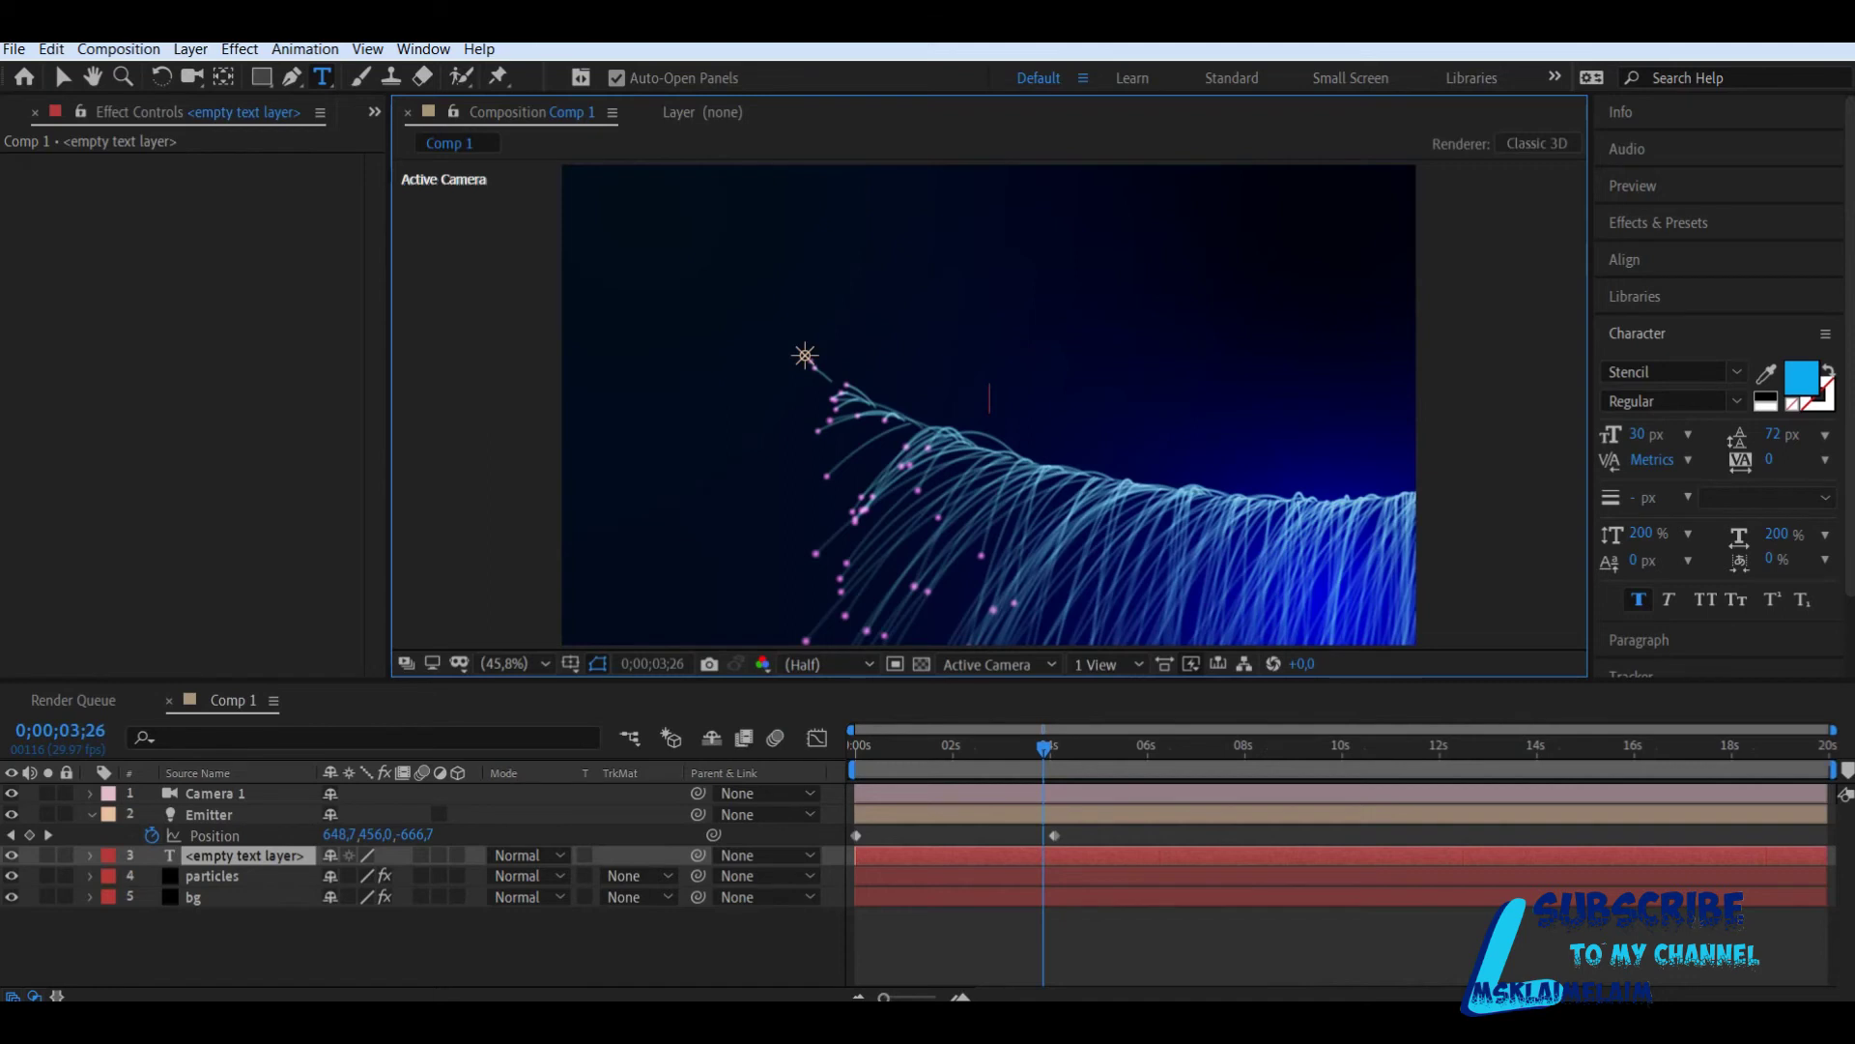
type("PAR")
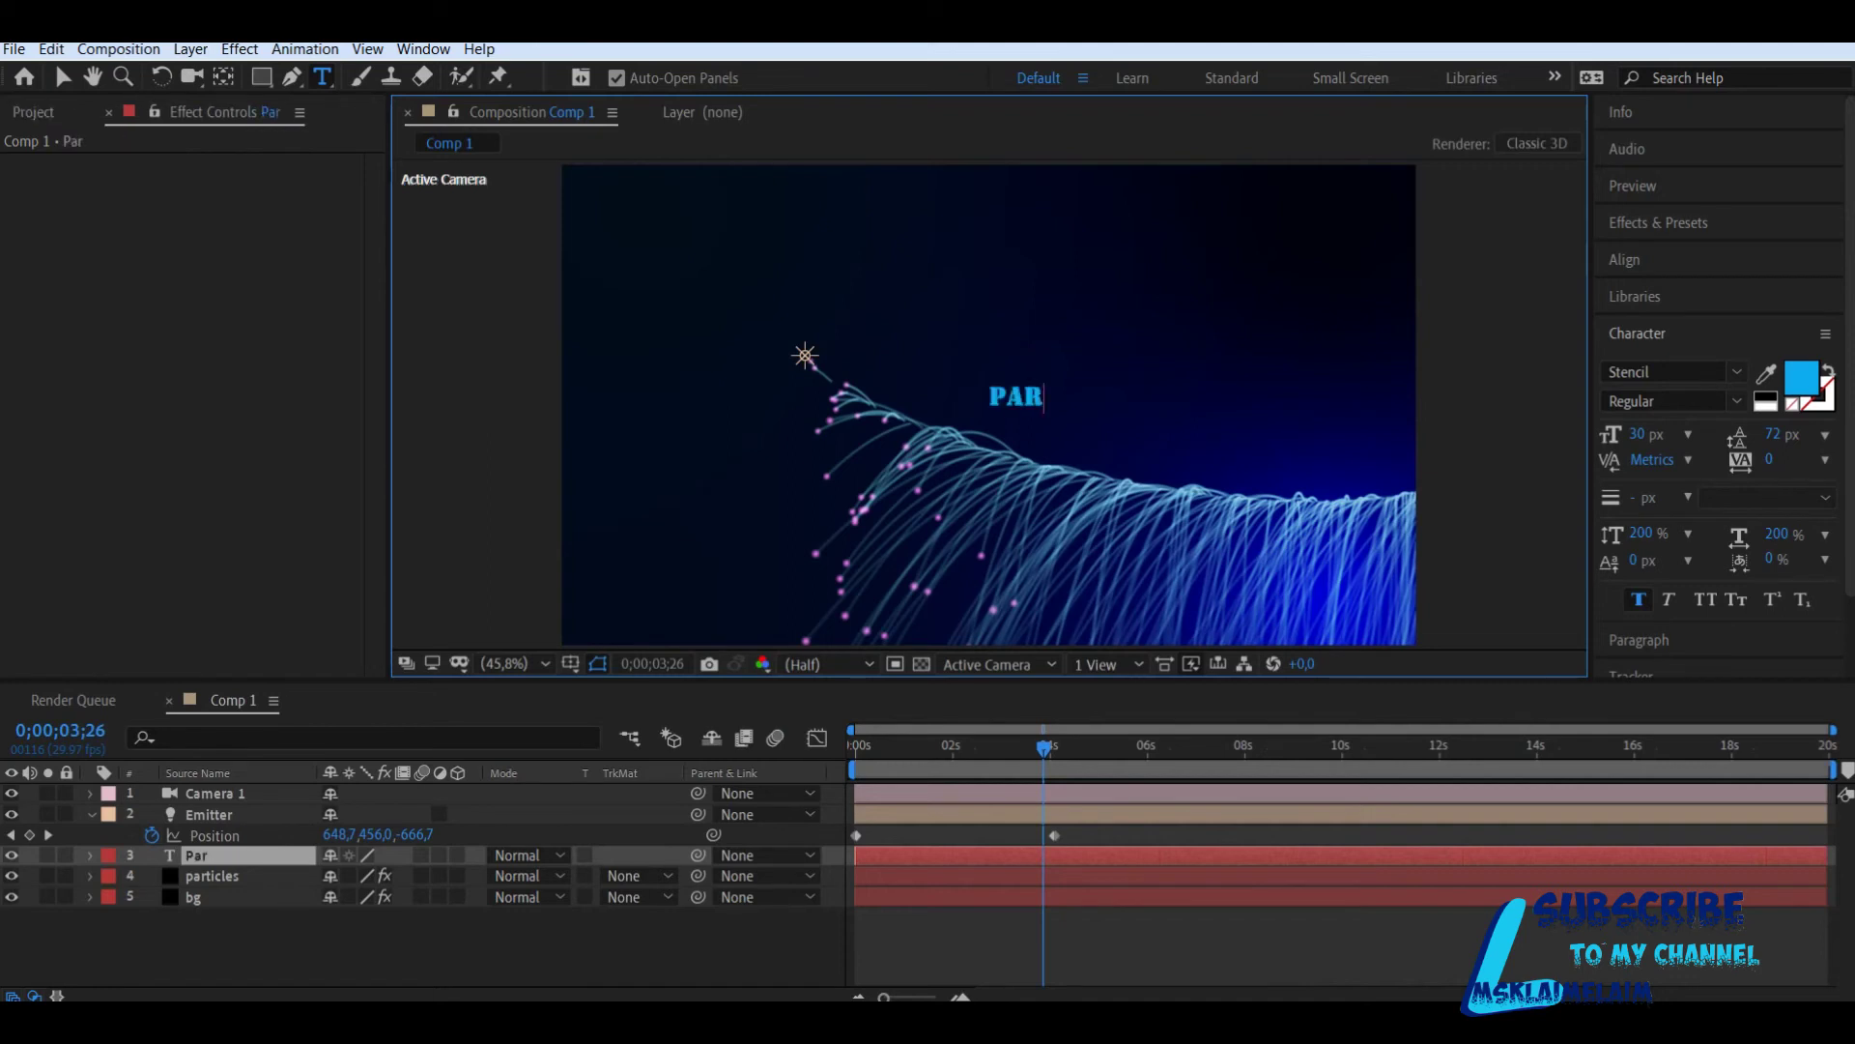
type("TICLES")
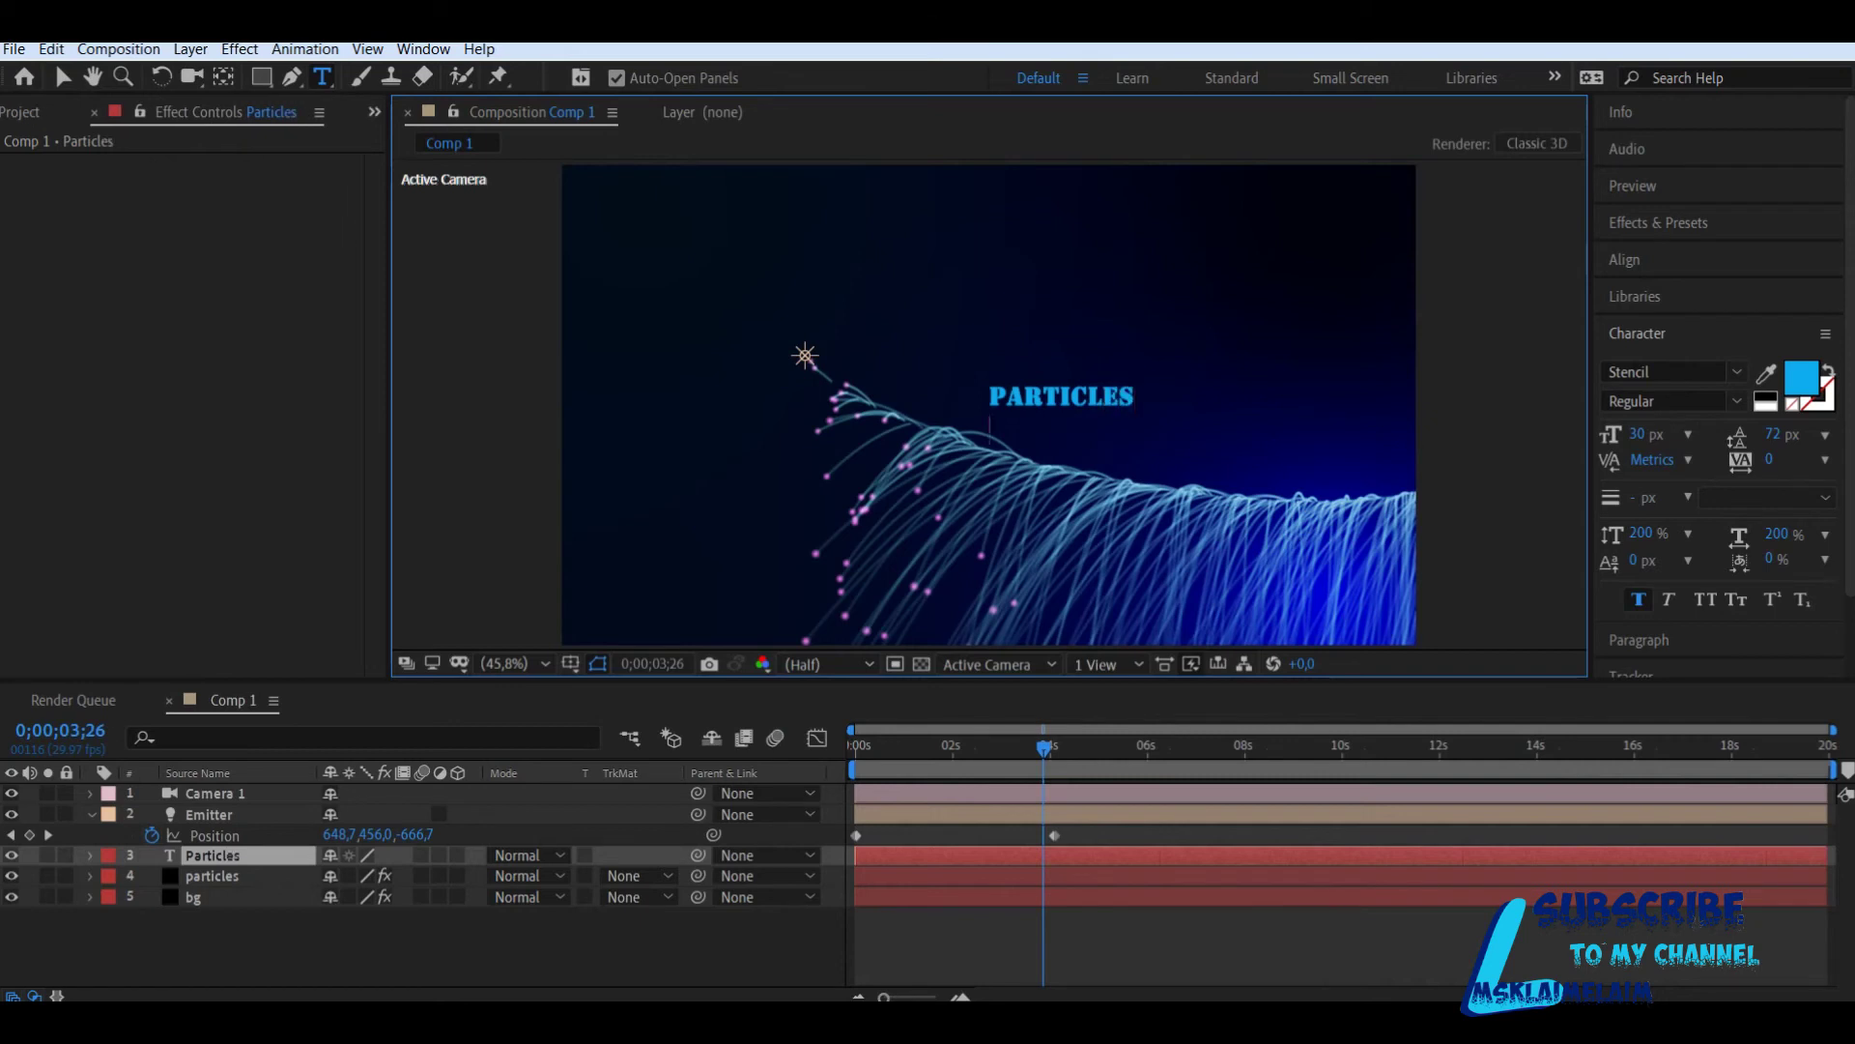
key("Return")
type("Bac")
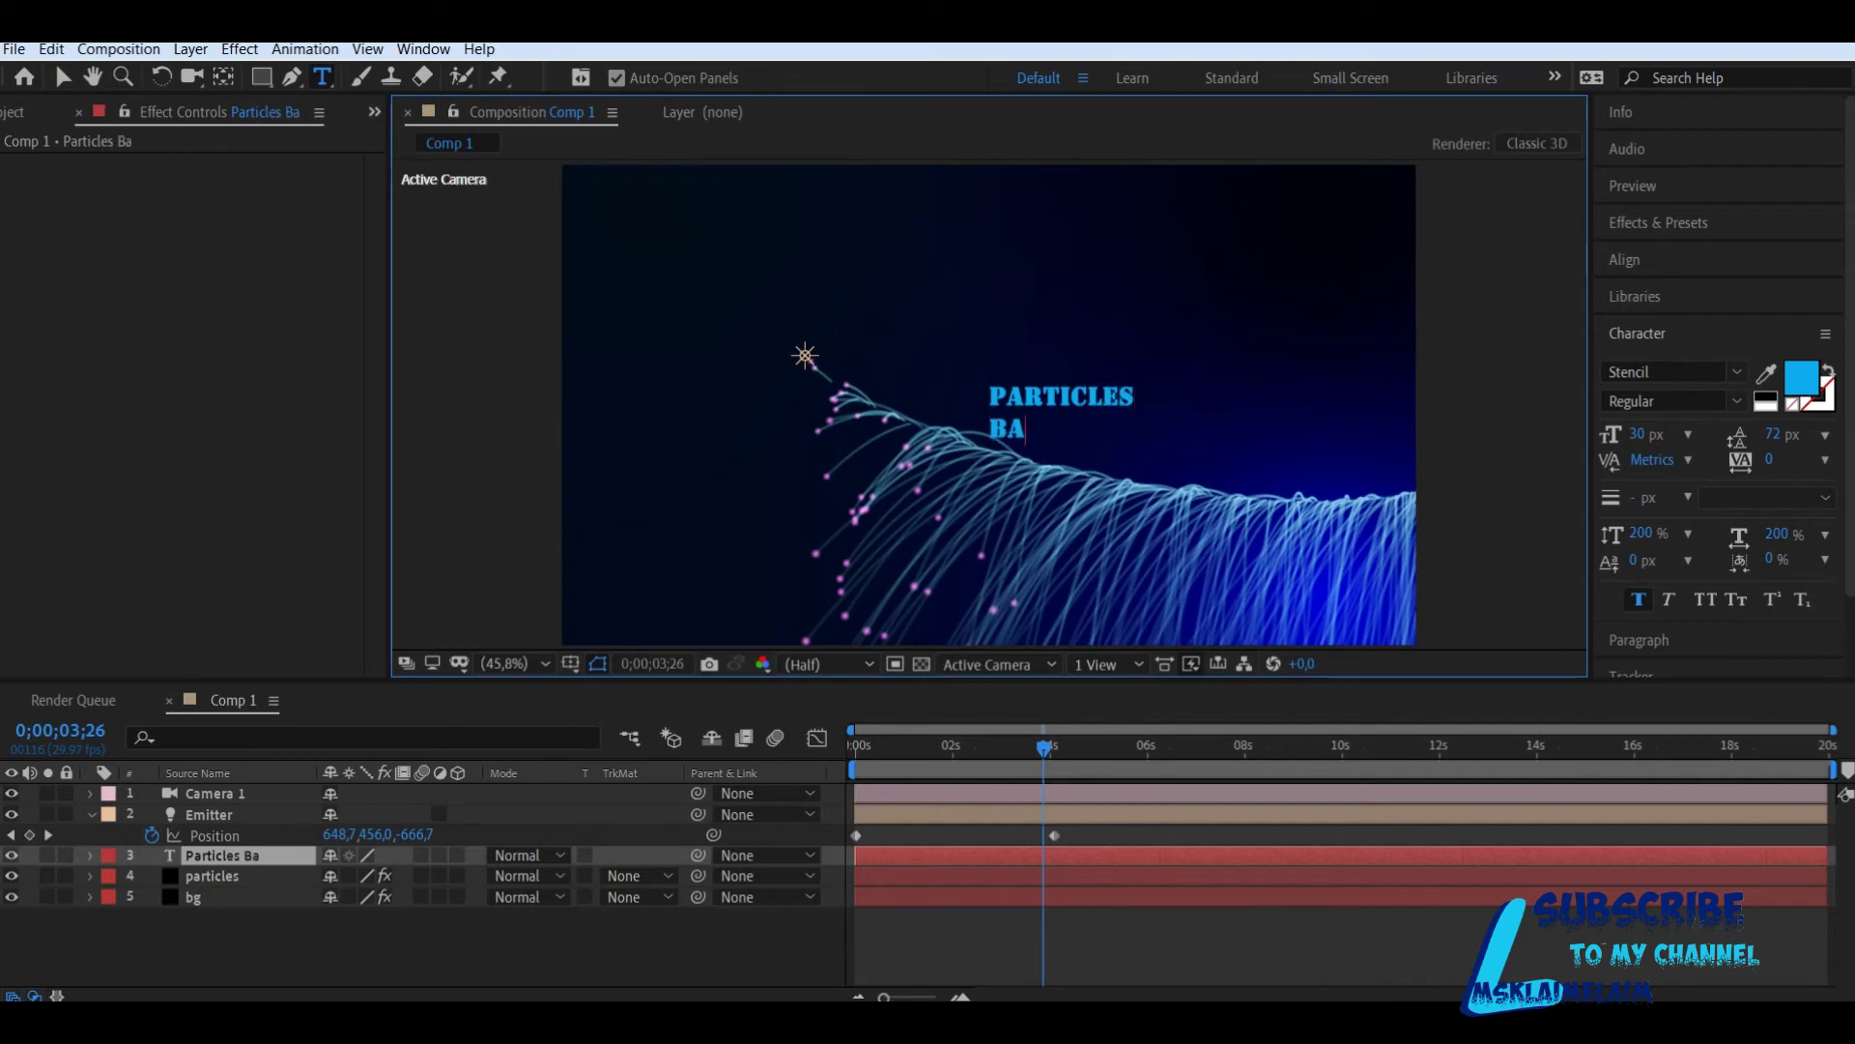
type("kgr")
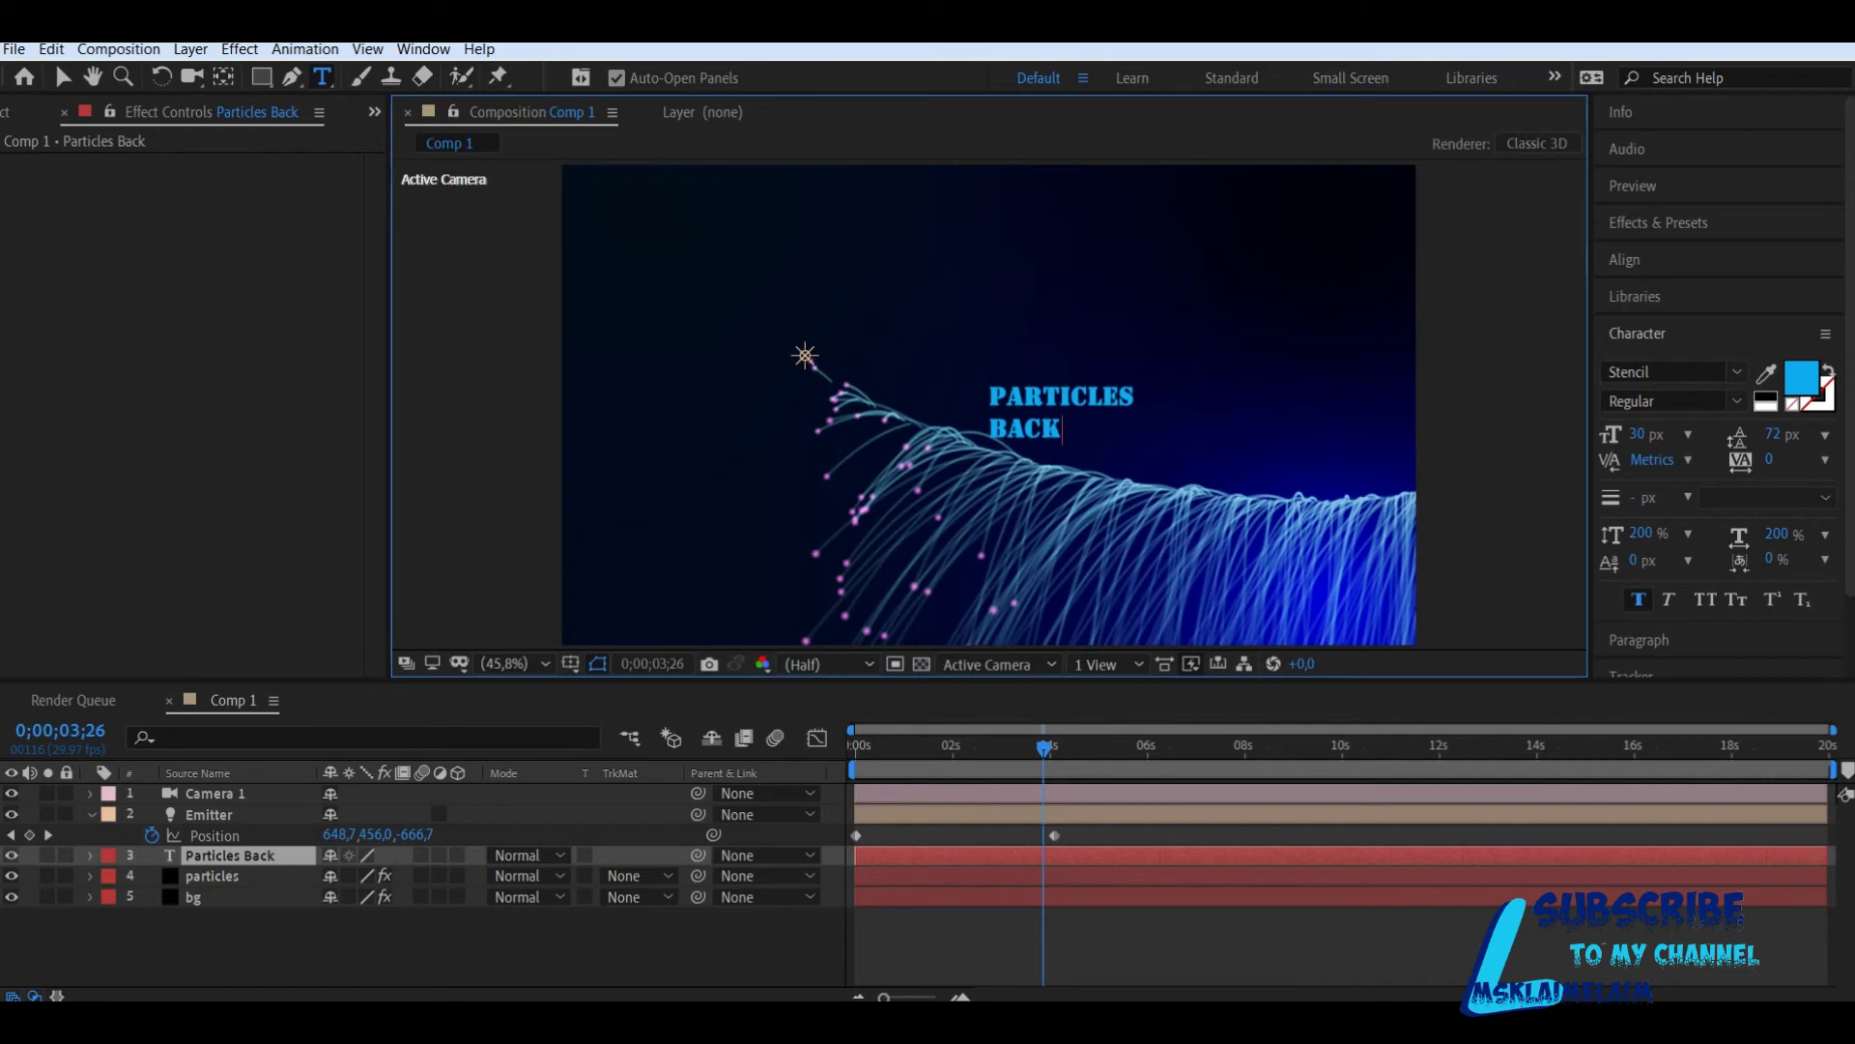
type("ound")
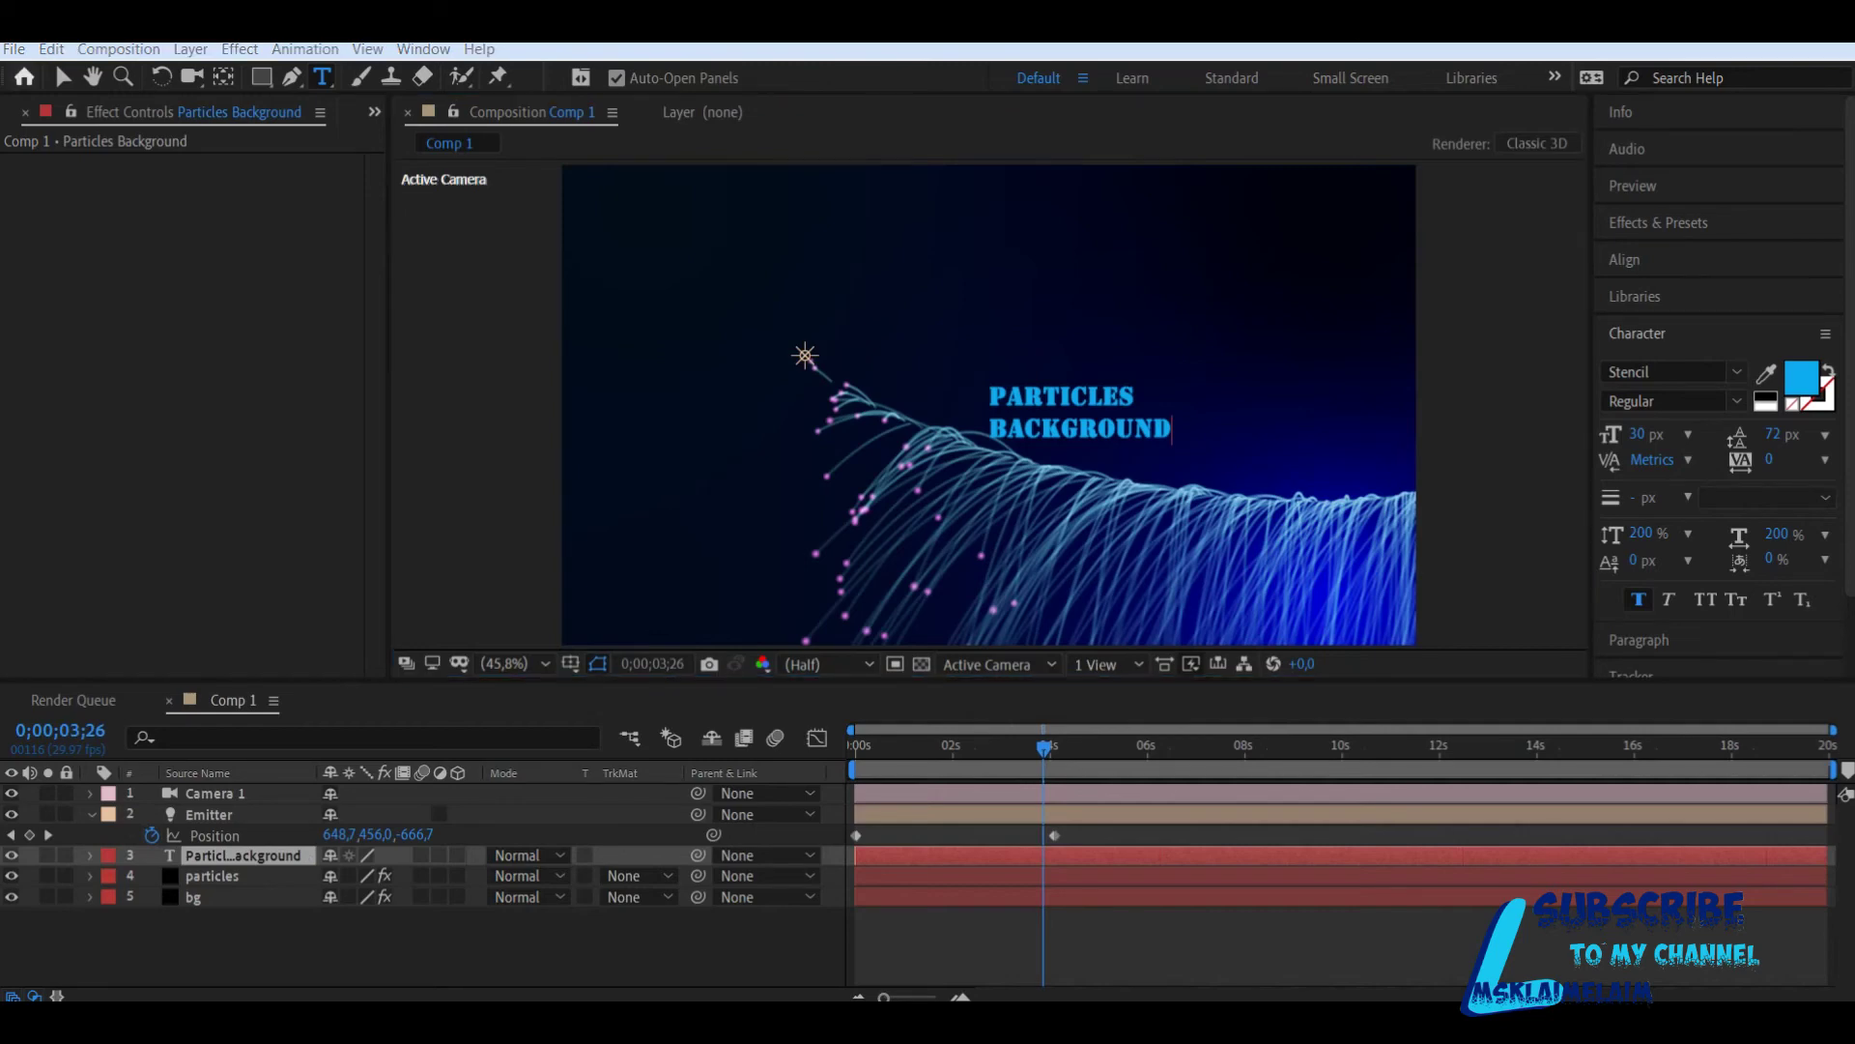
Step: Move the text to the composition's upper-left corner and set its font to Ravie
left_click(63, 77)
left_click_drag(1063, 411, 667, 220)
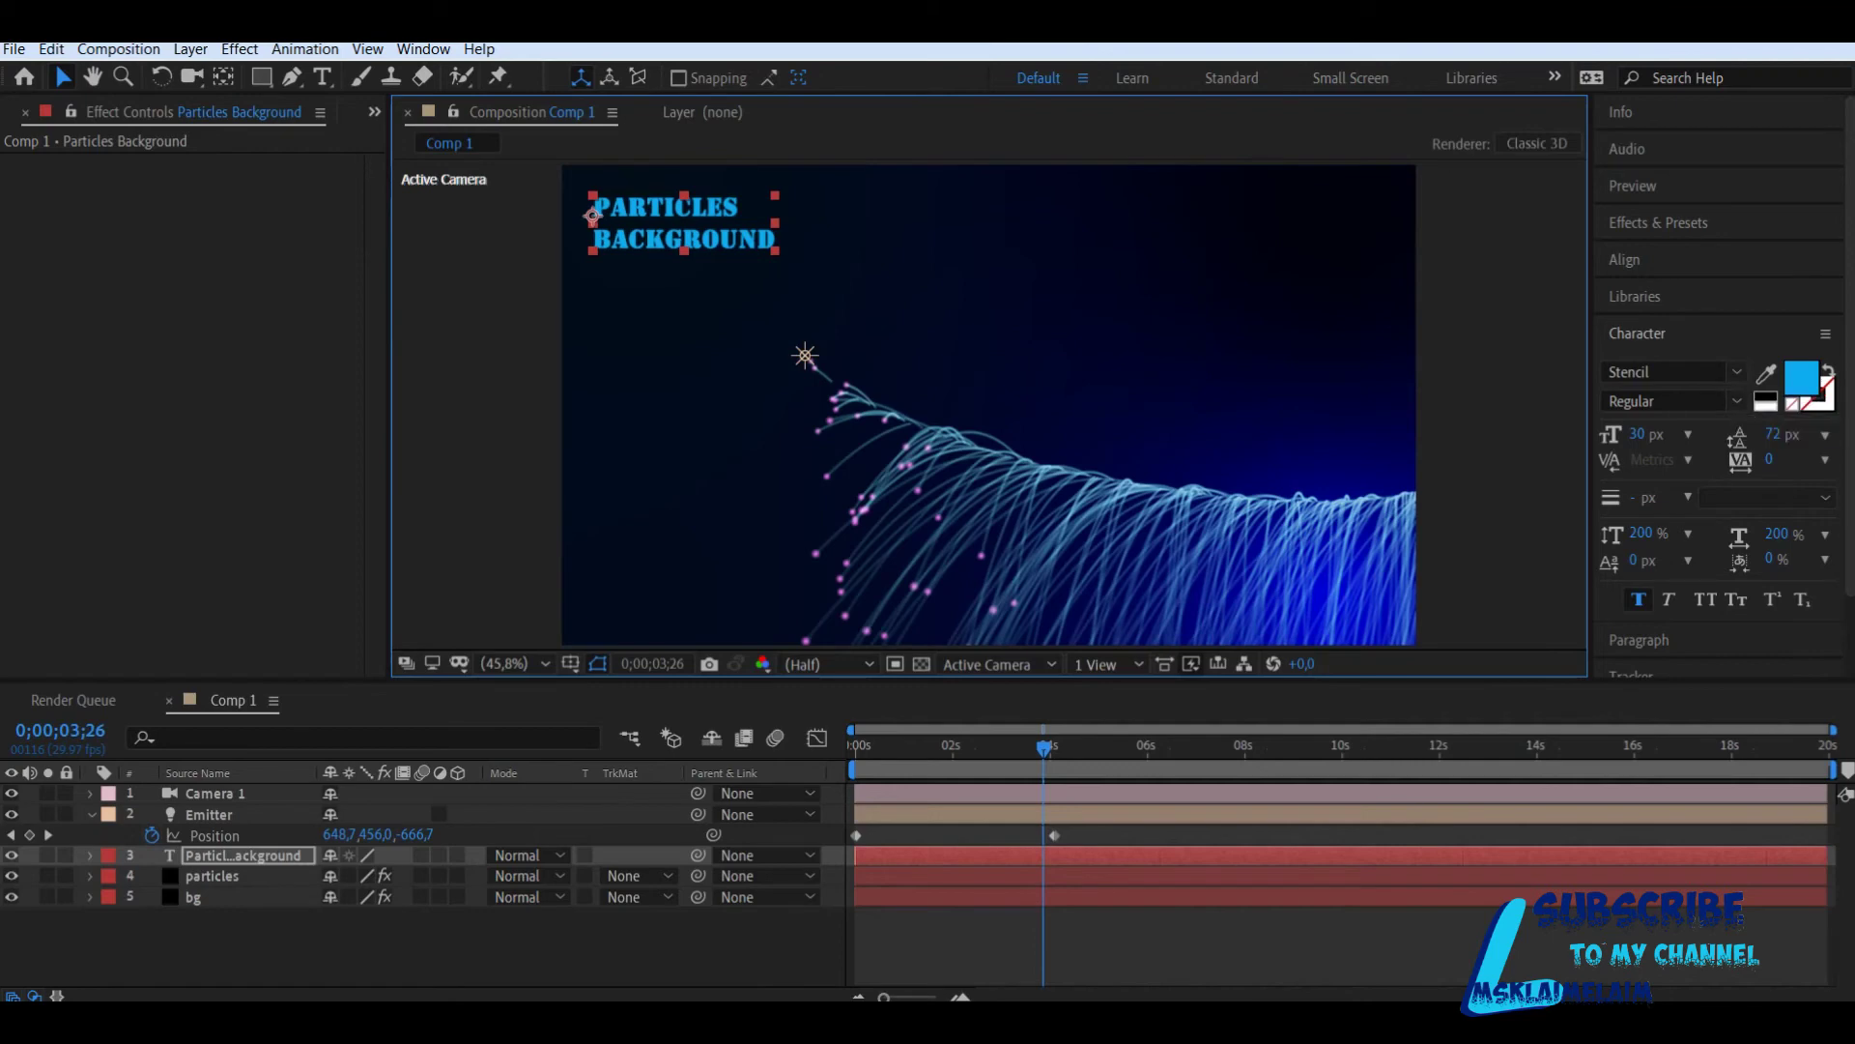
left_click(1737, 372)
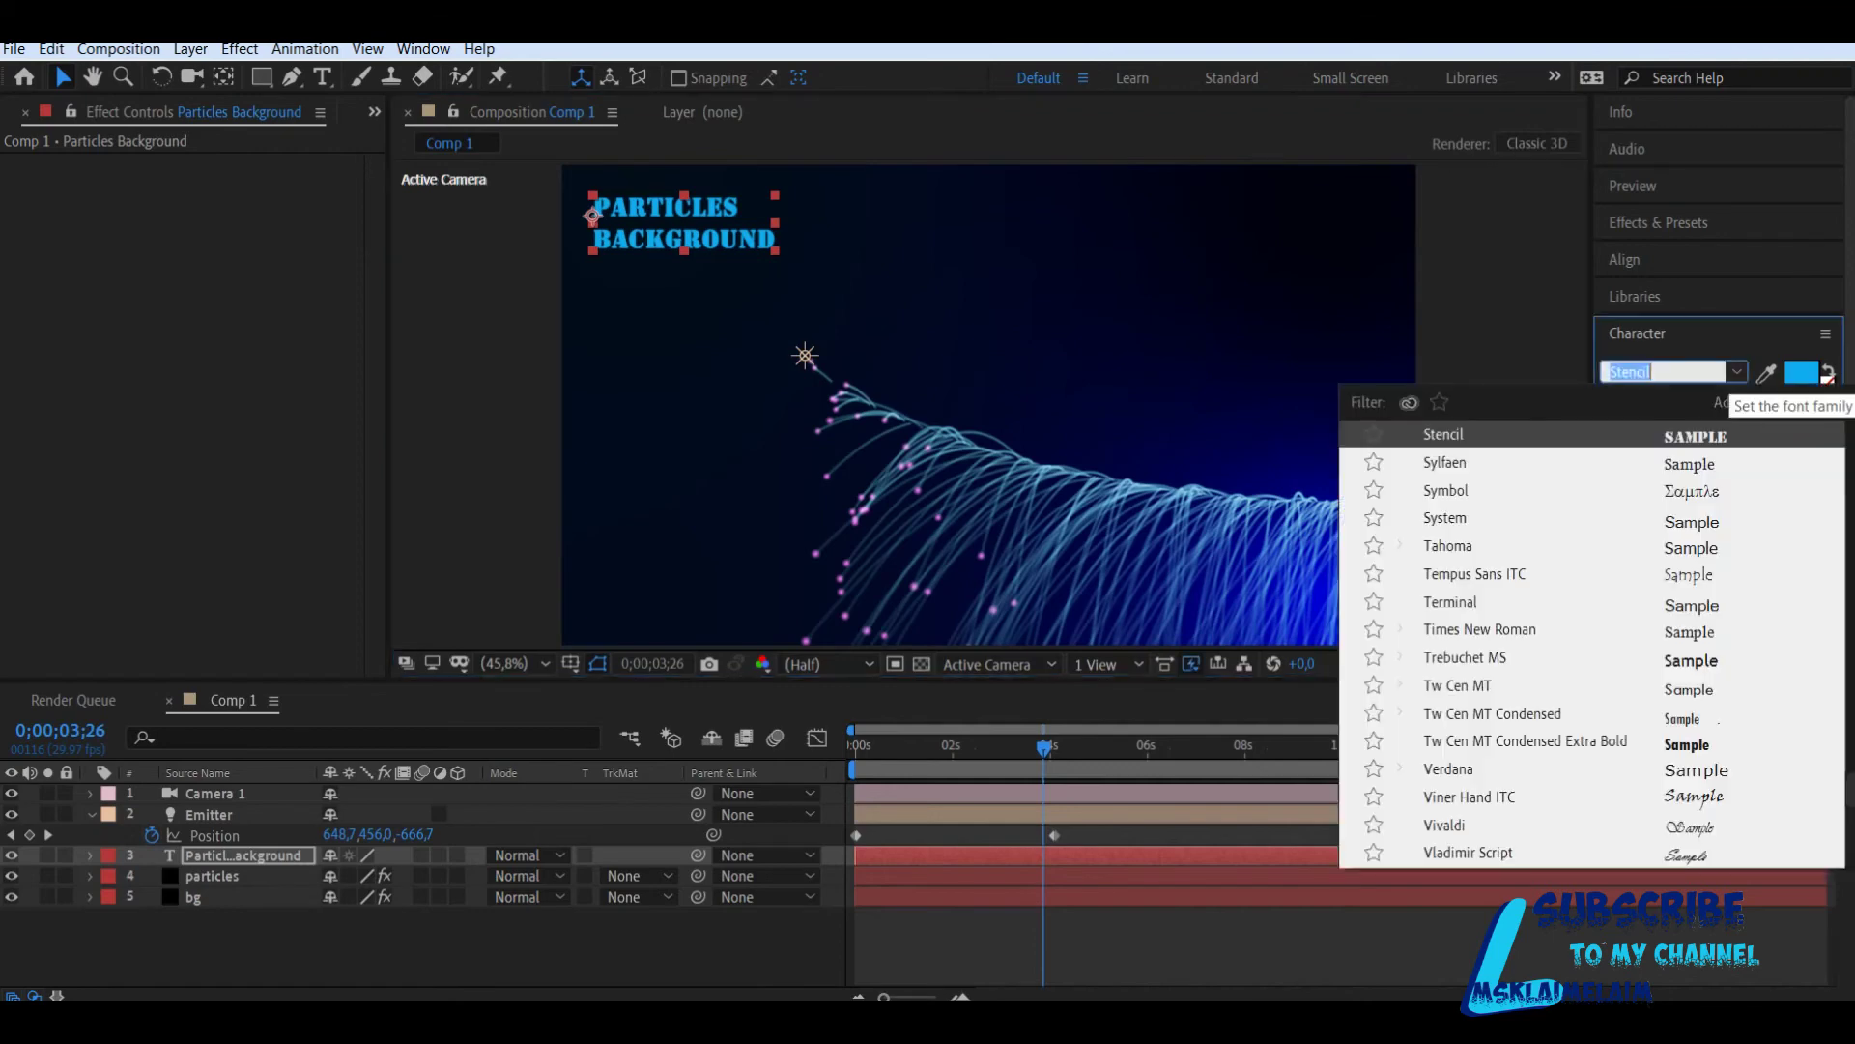
scroll(1592, 642, "down", 5)
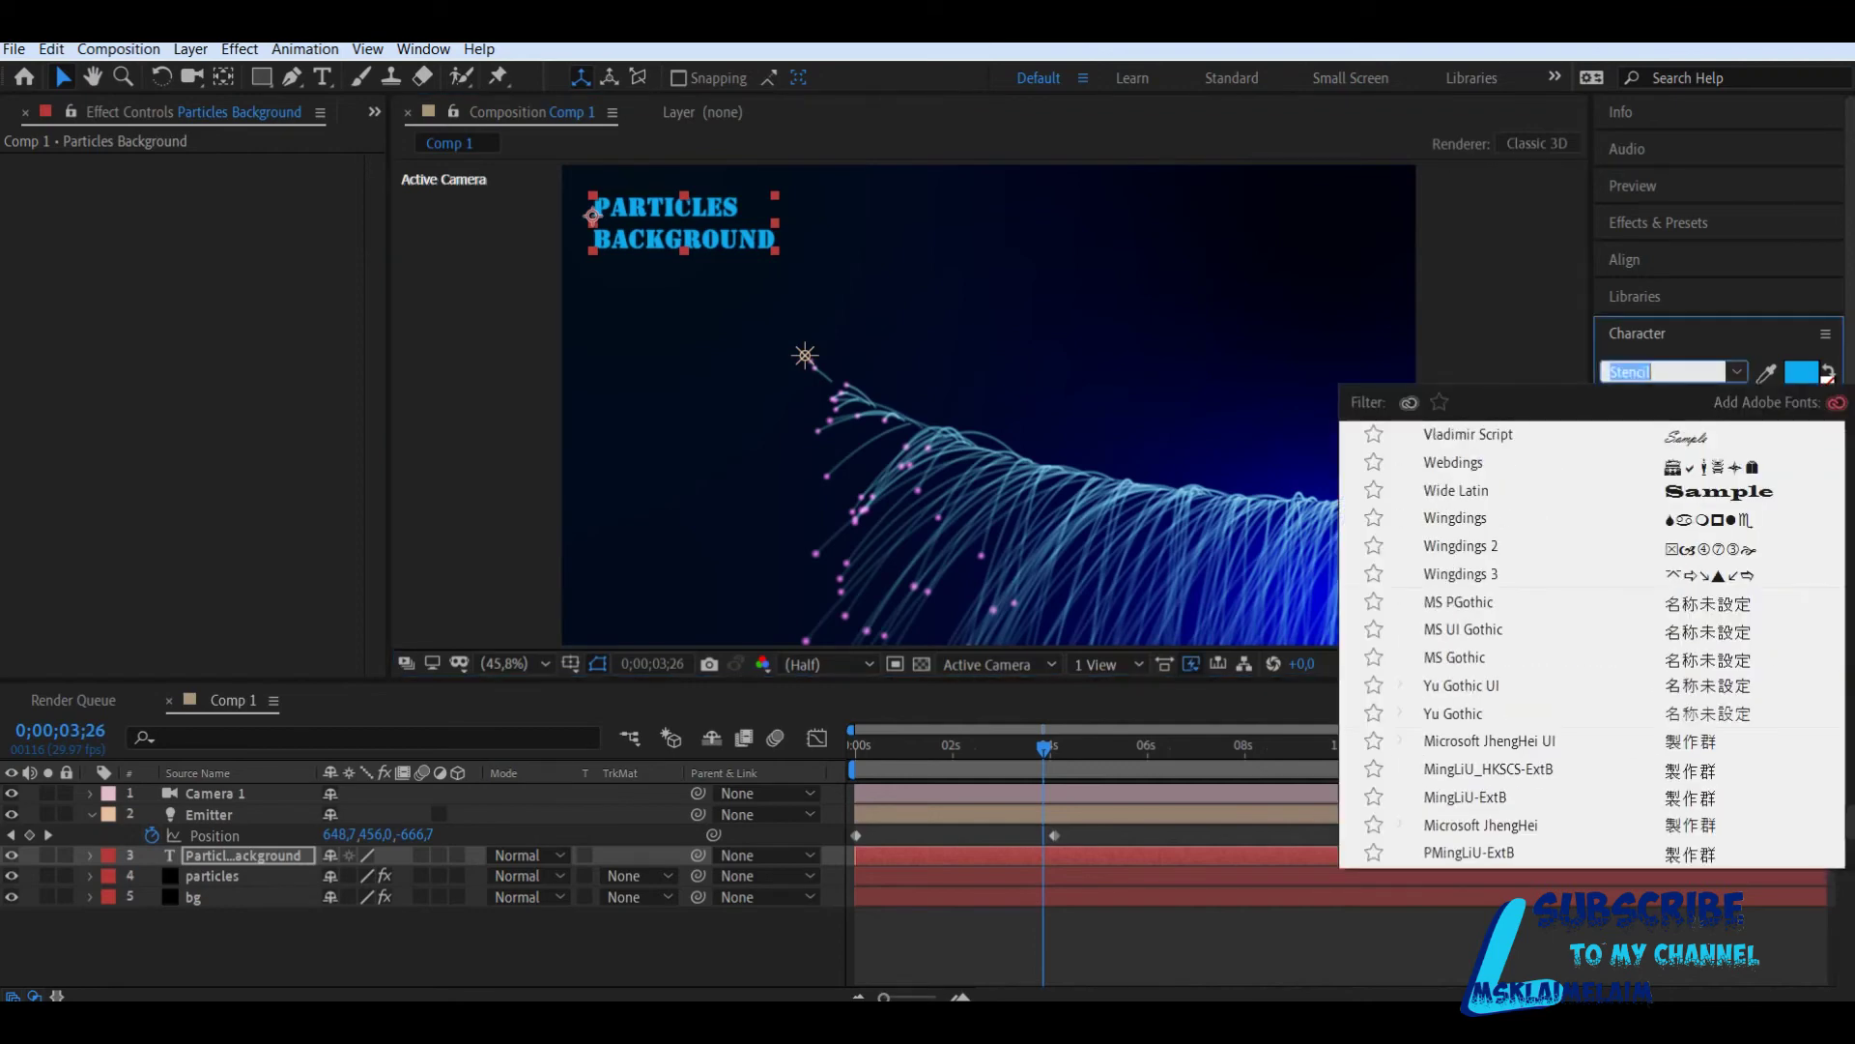
scroll(1592, 642, "up", 8)
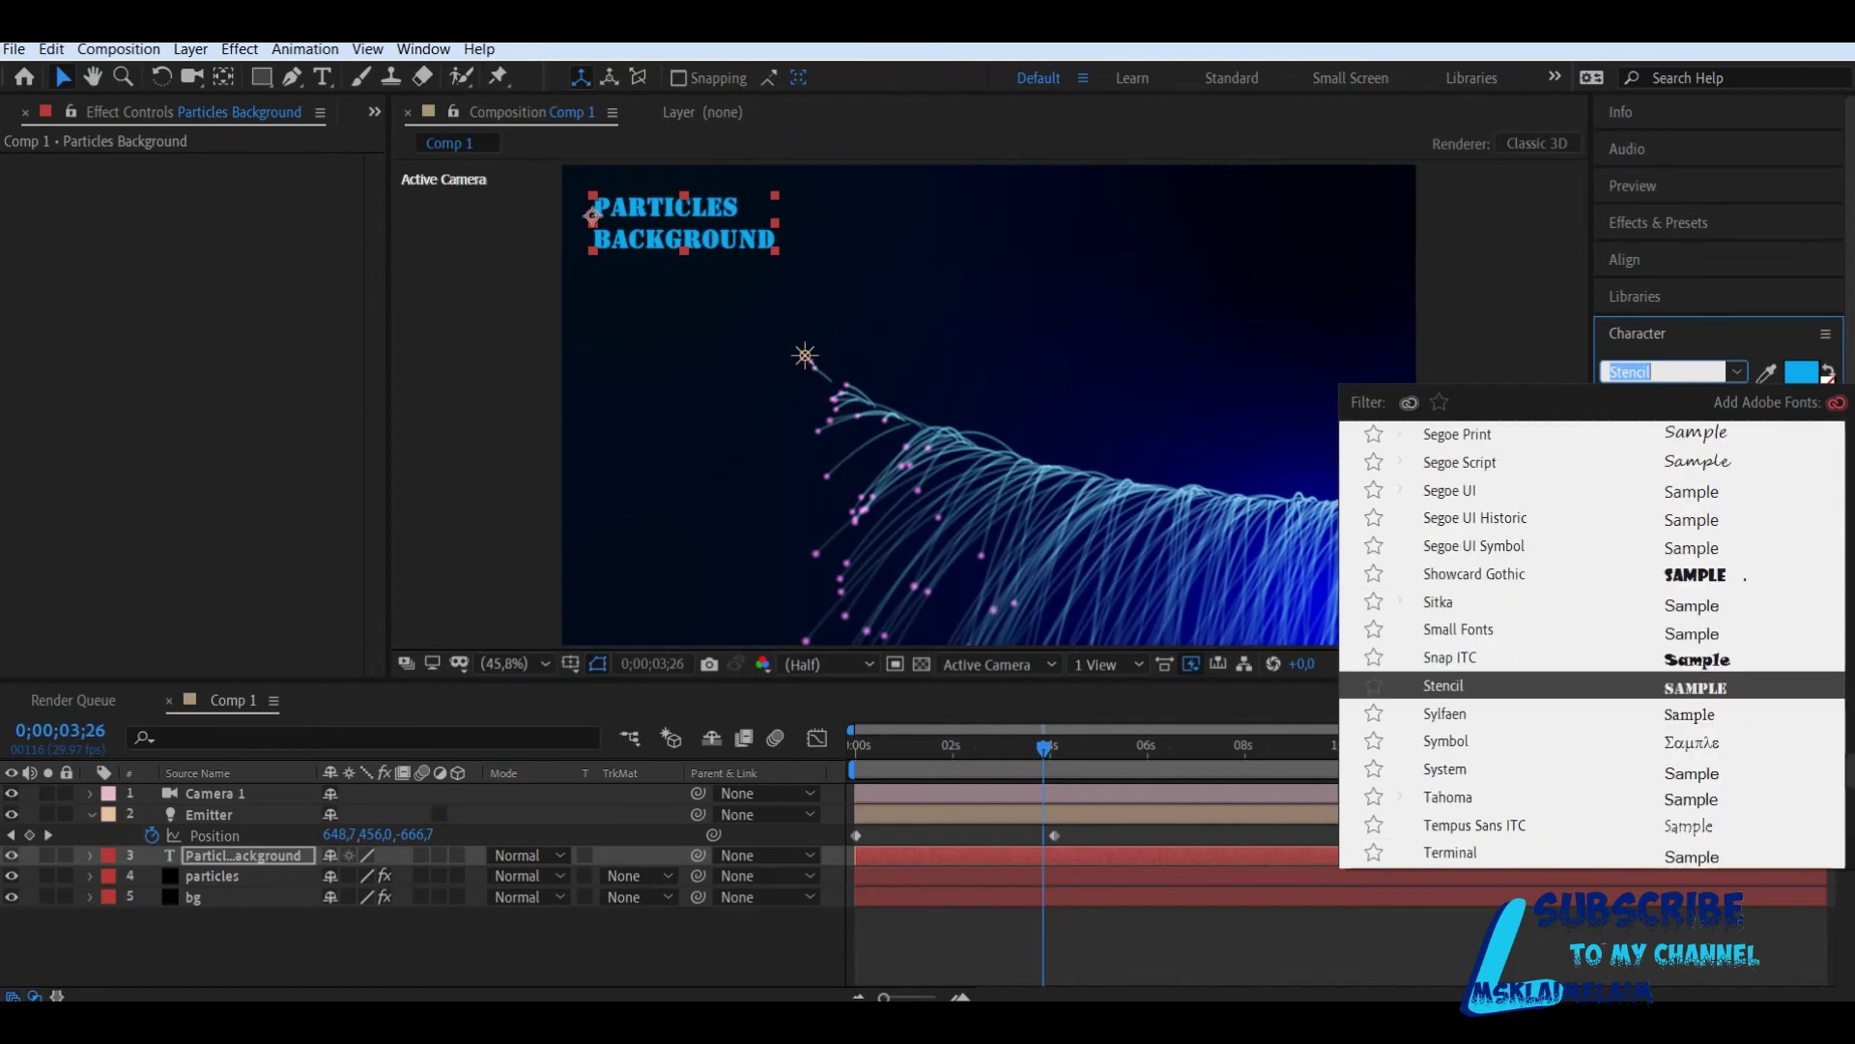
scroll(1592, 643, "up", 2)
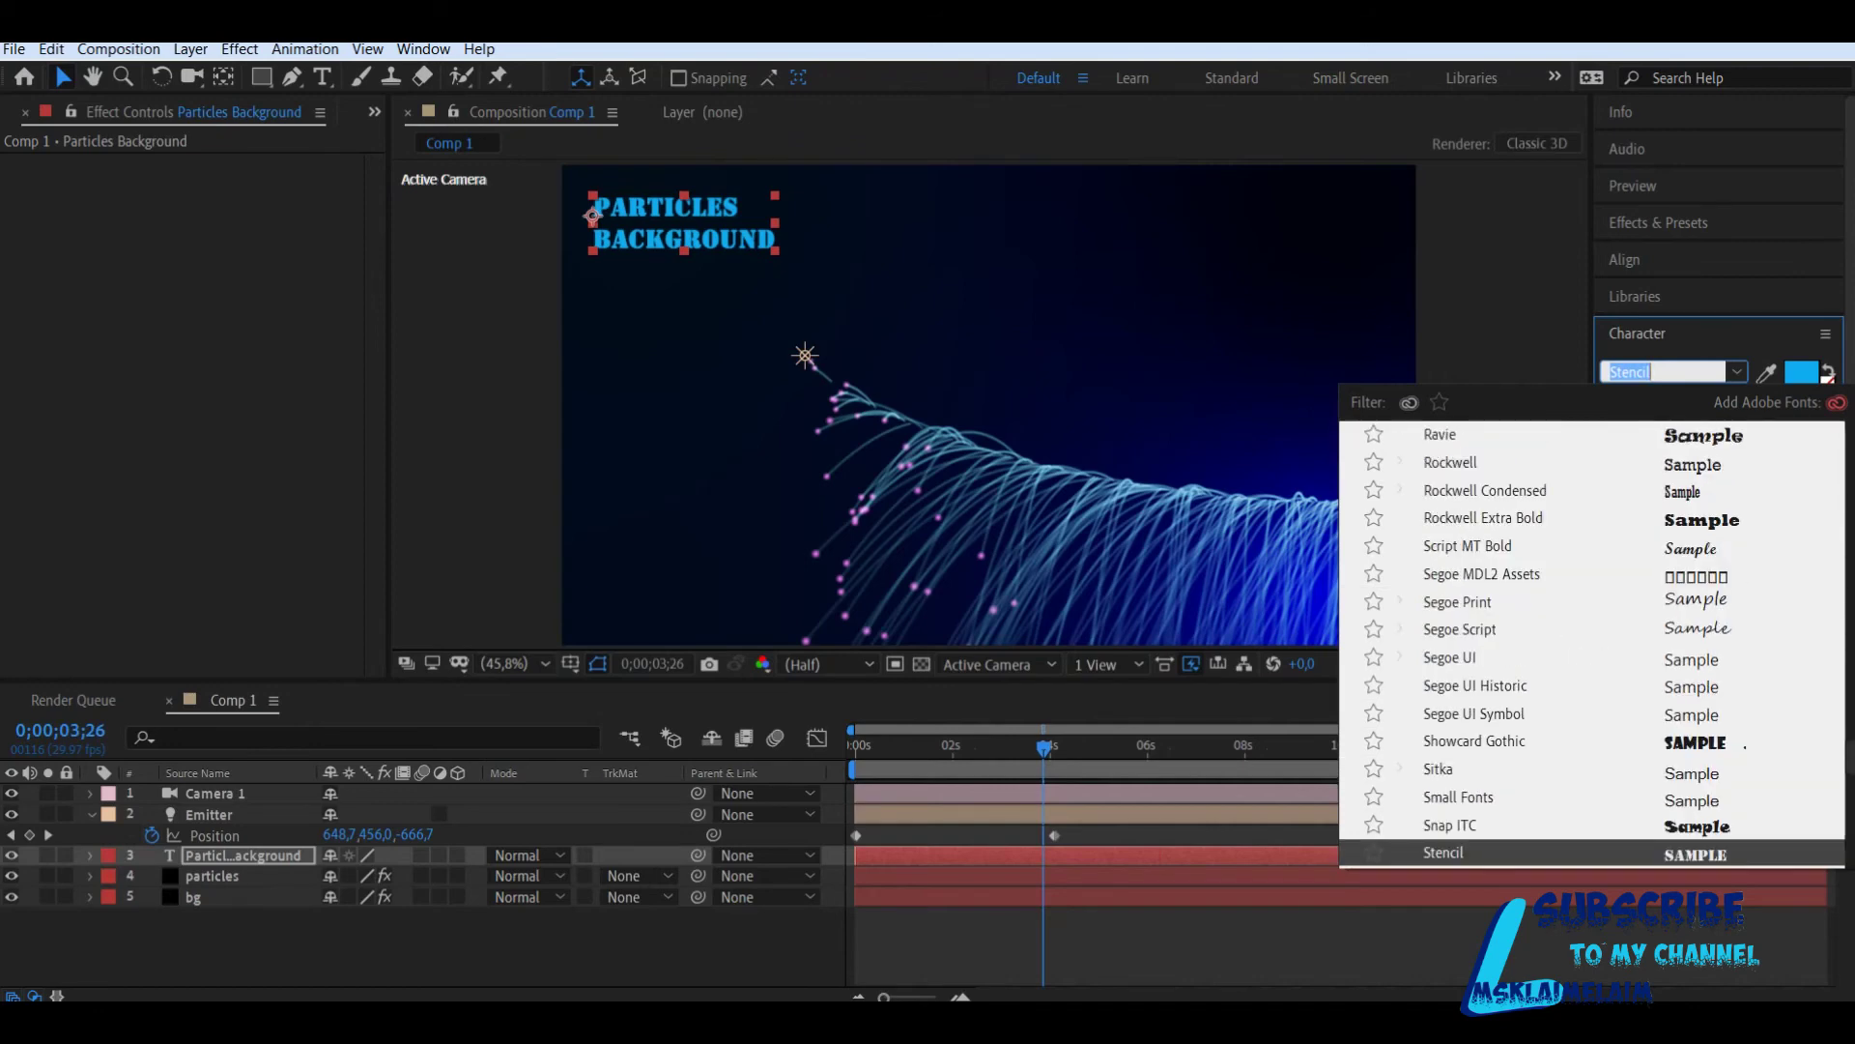
left_click(1440, 435)
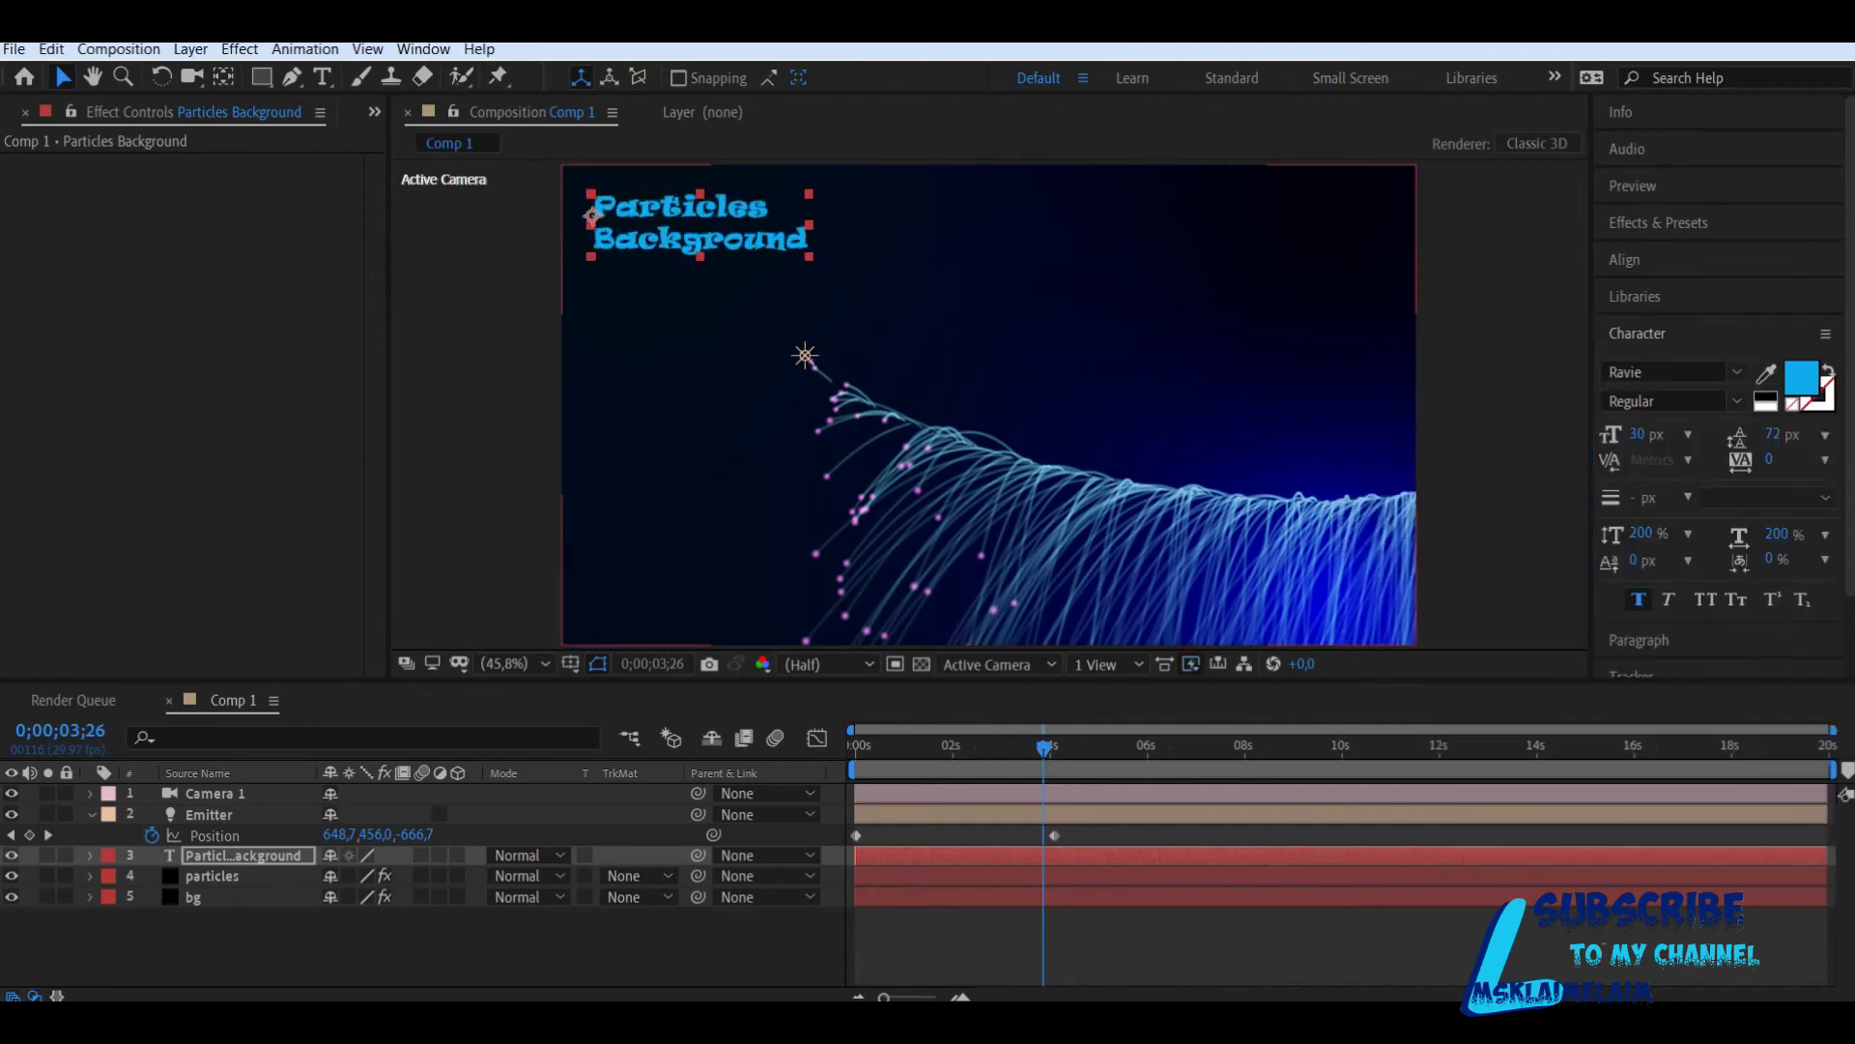
Step: Create an adjustment layer with the Noise effect on top of the layer stack, and place the text layer directly beneath it
right_click(385, 950)
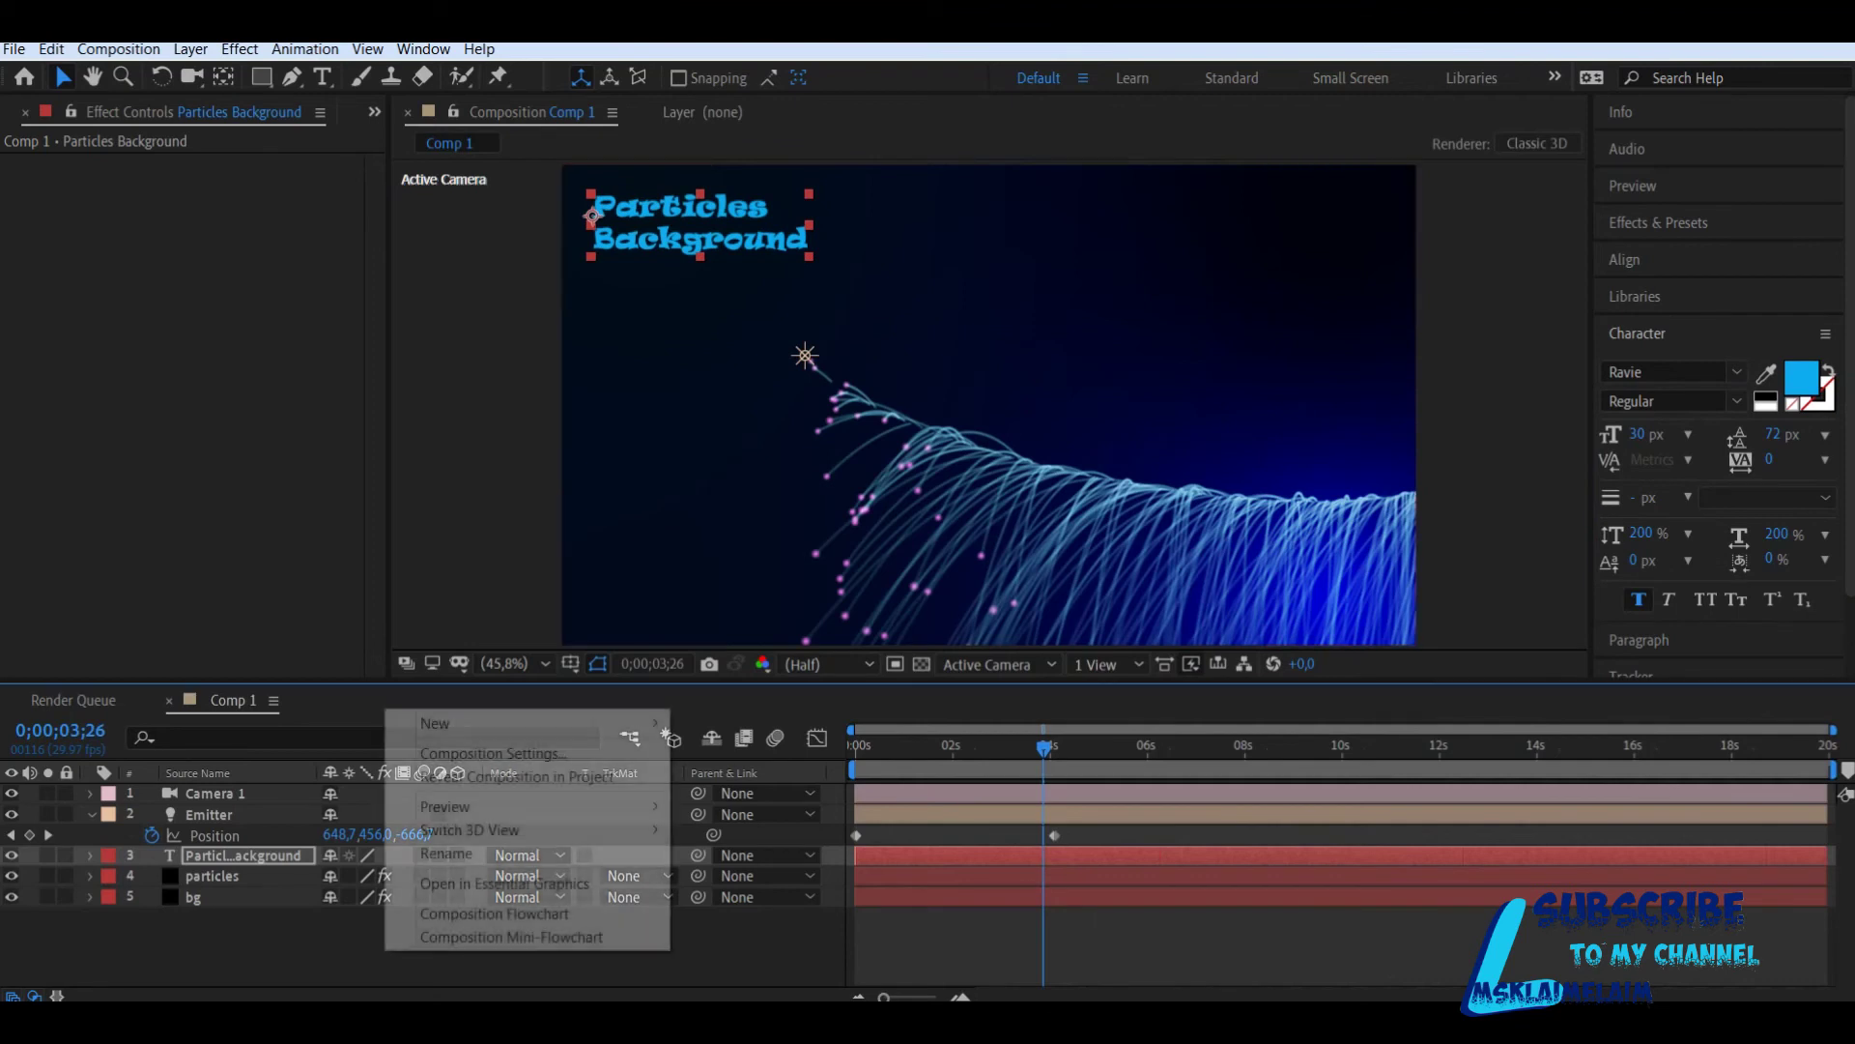
mouse_move(527, 724)
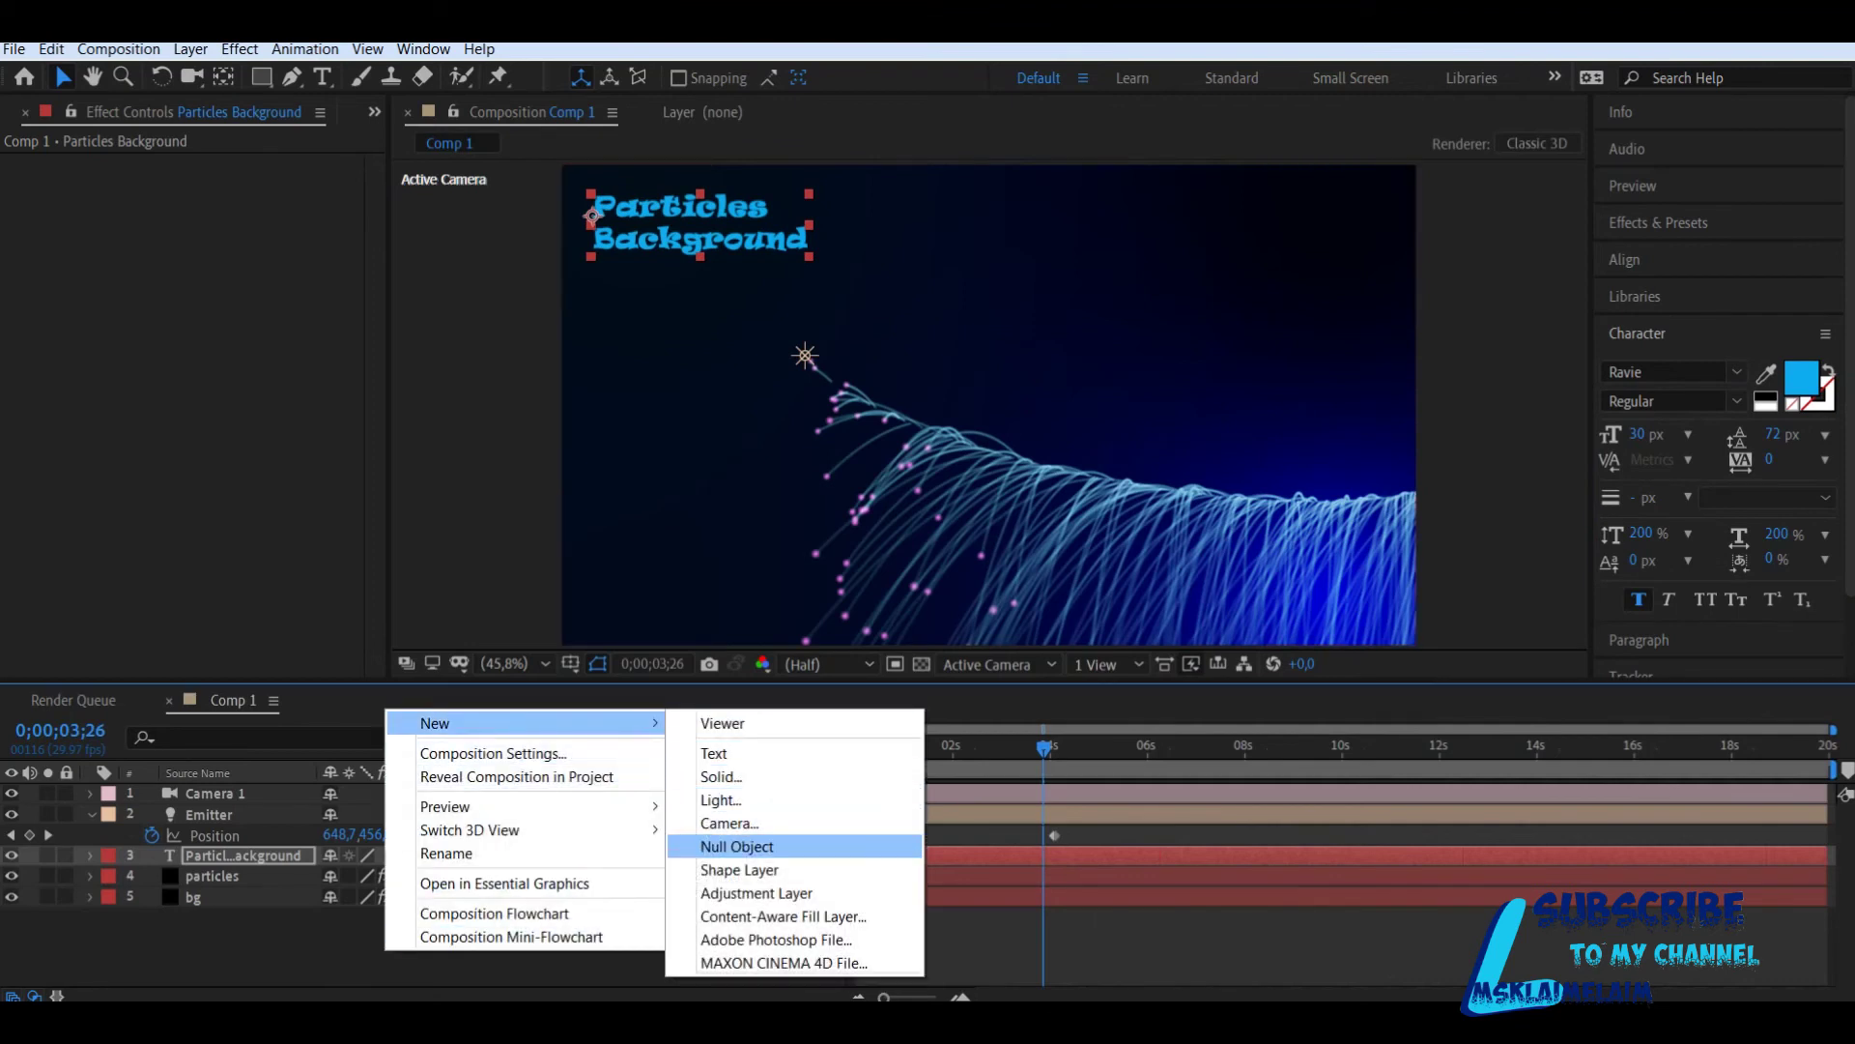
left_click(757, 893)
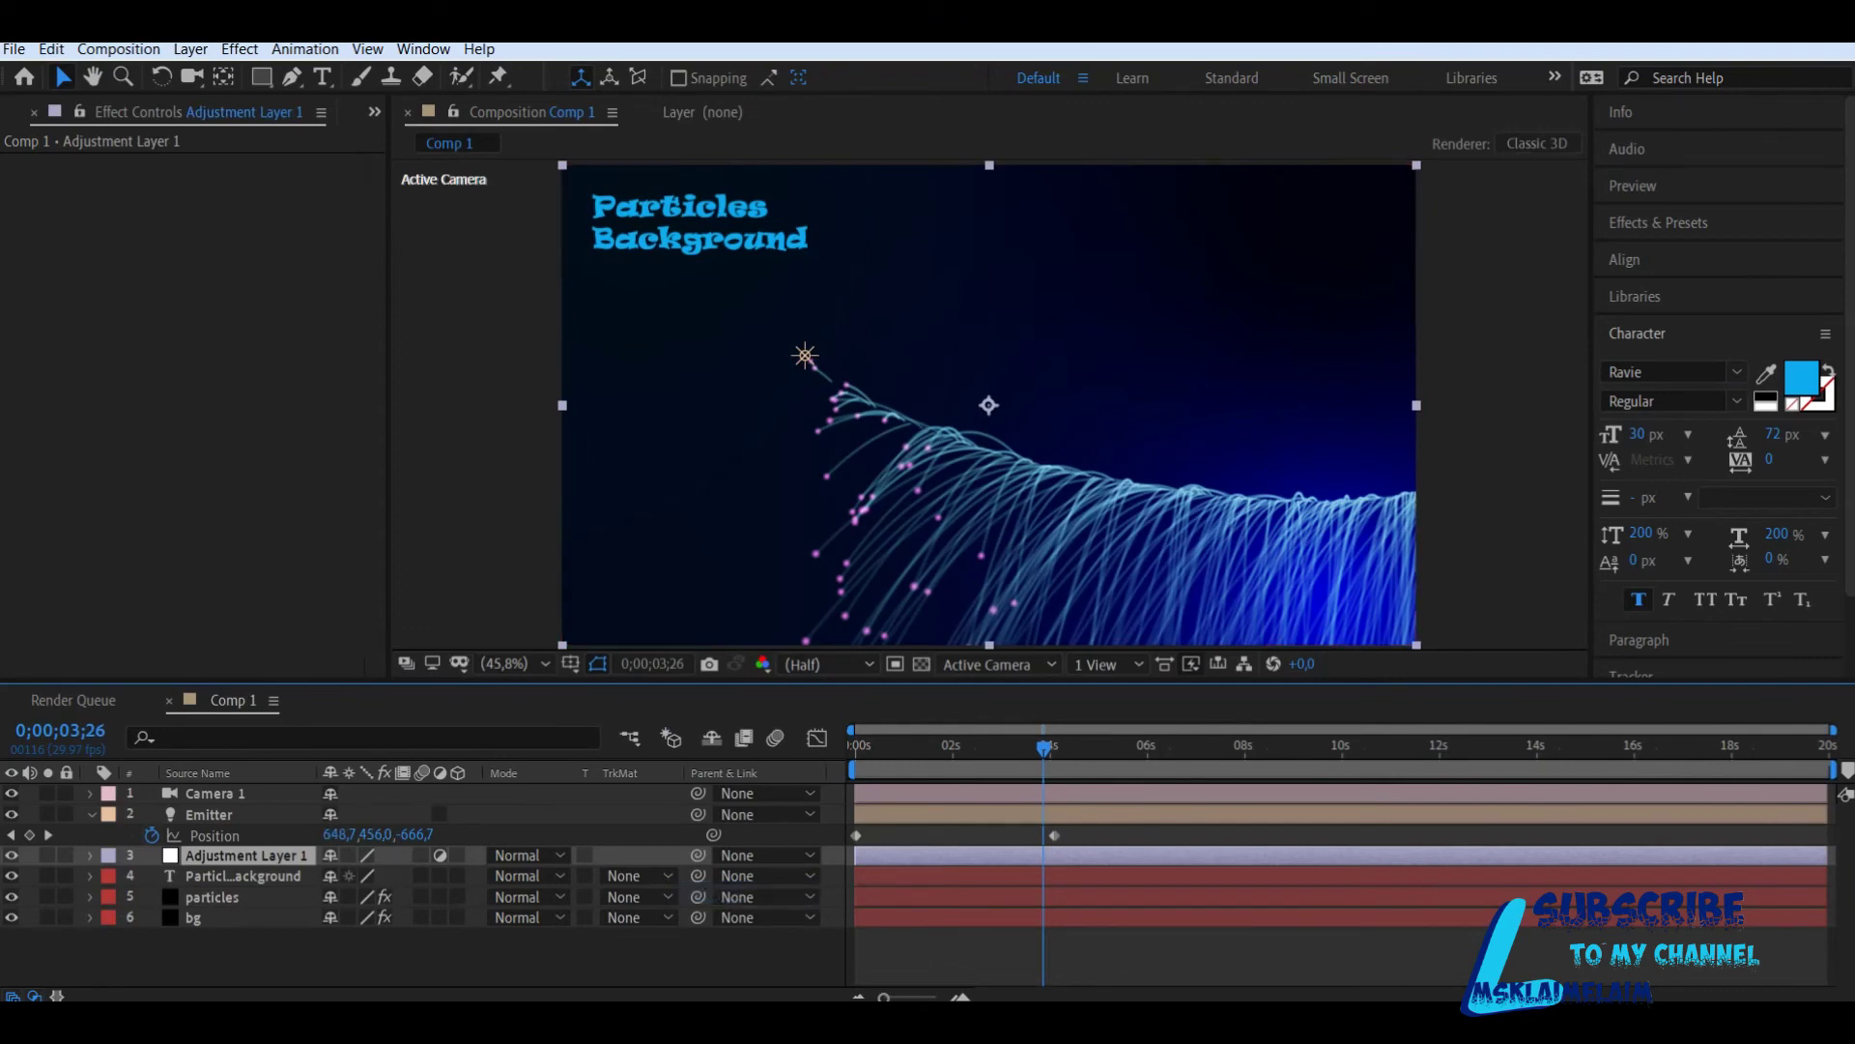
left_click(1658, 223)
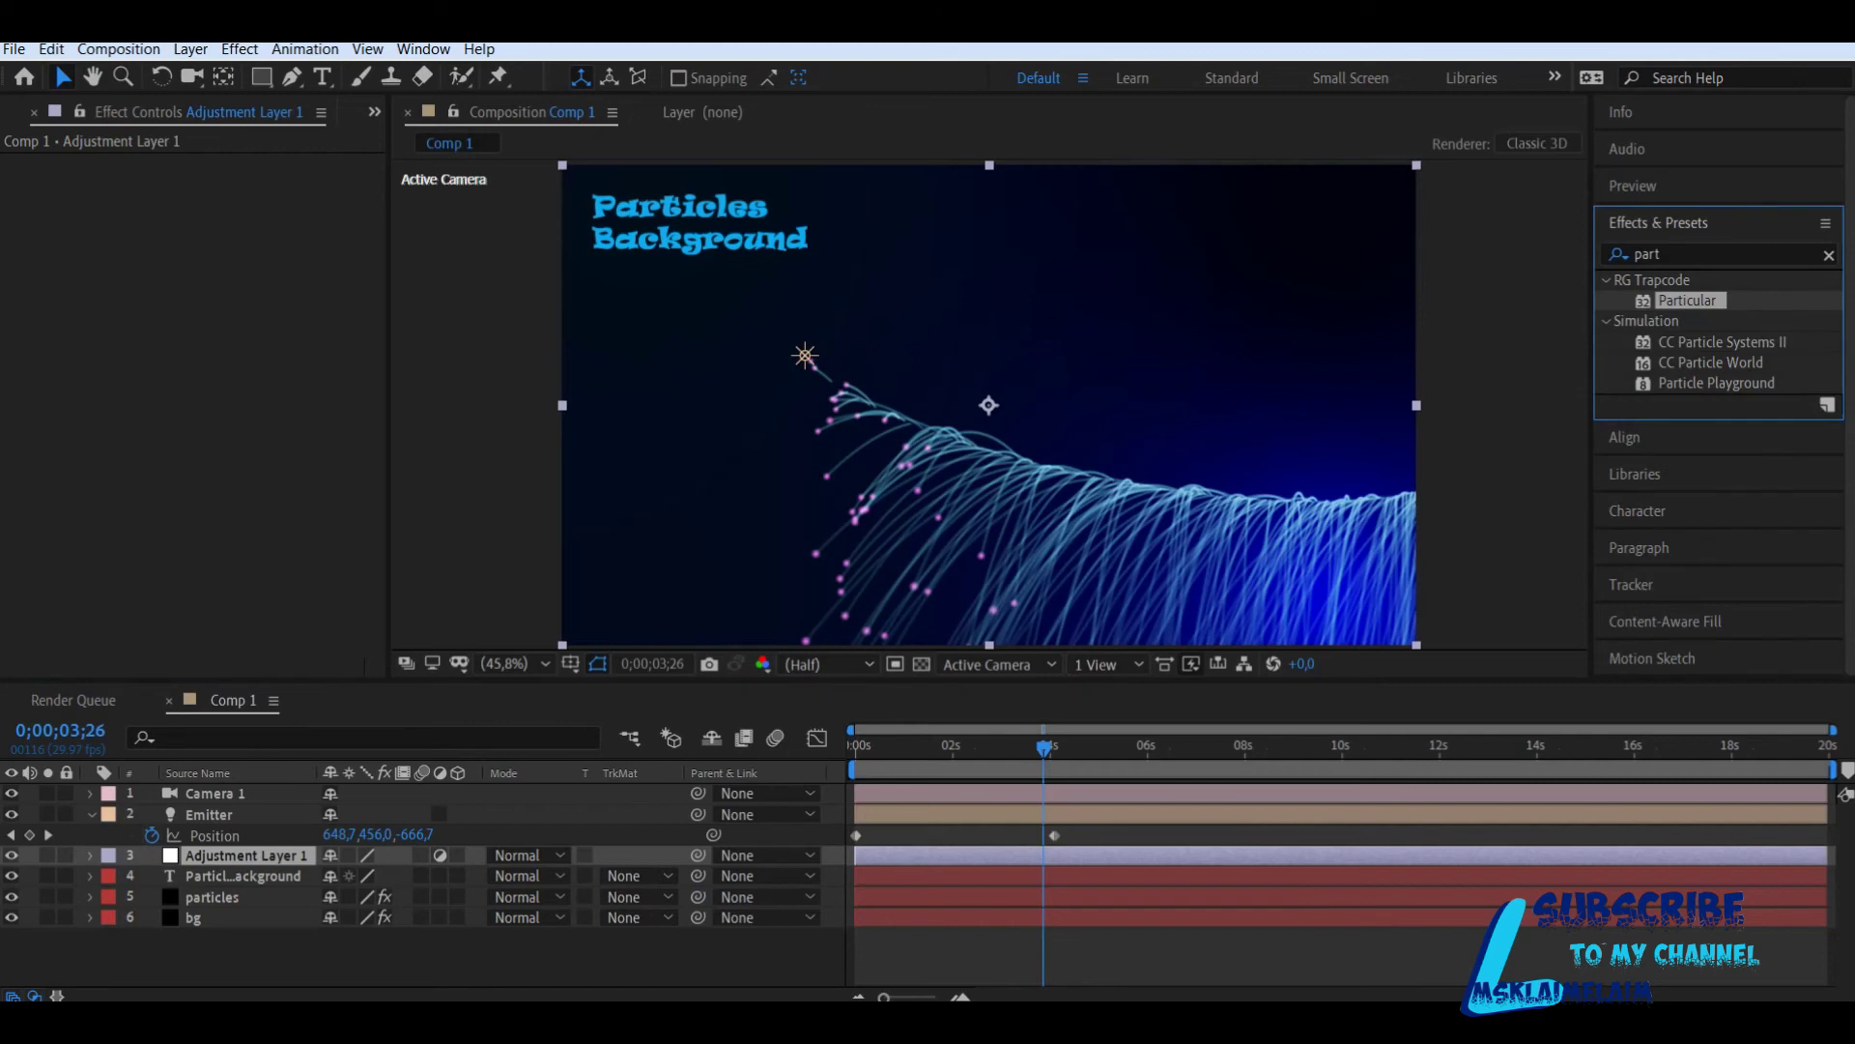
left_click(1649, 254)
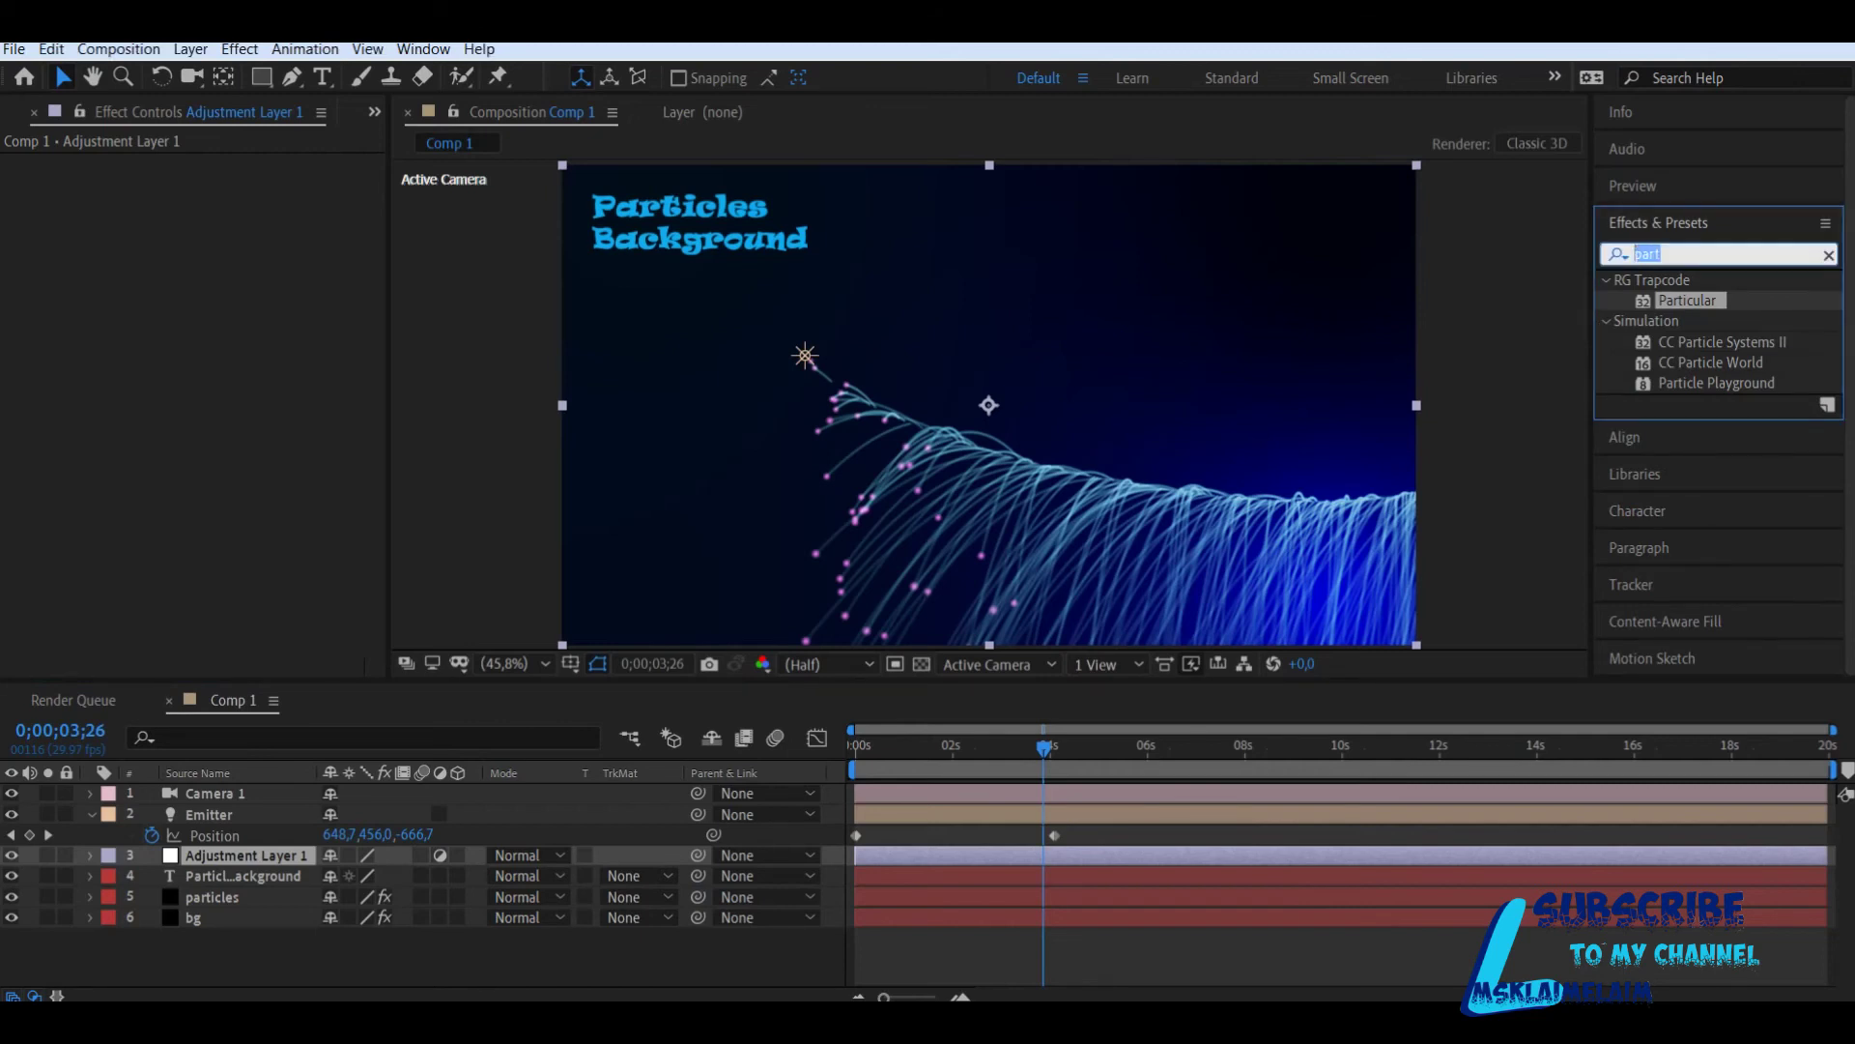
type("noi")
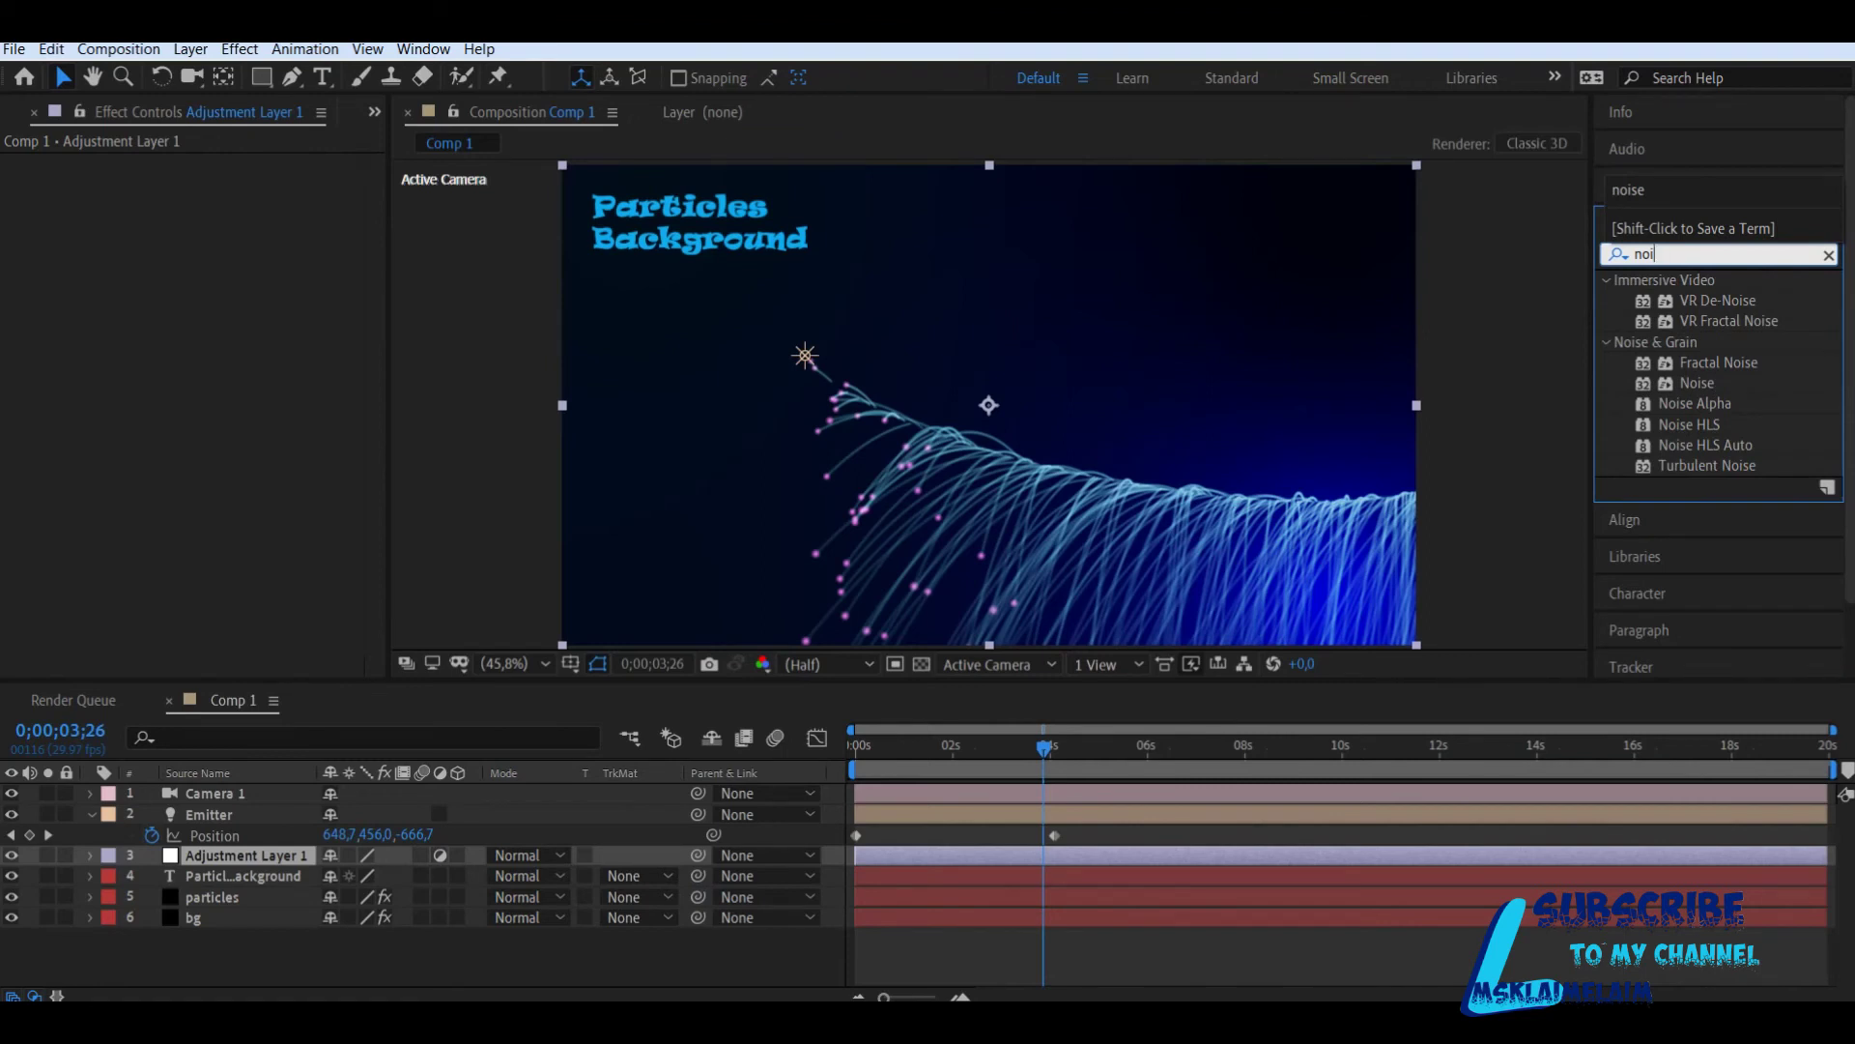
left_click_drag(1698, 384, 234, 784)
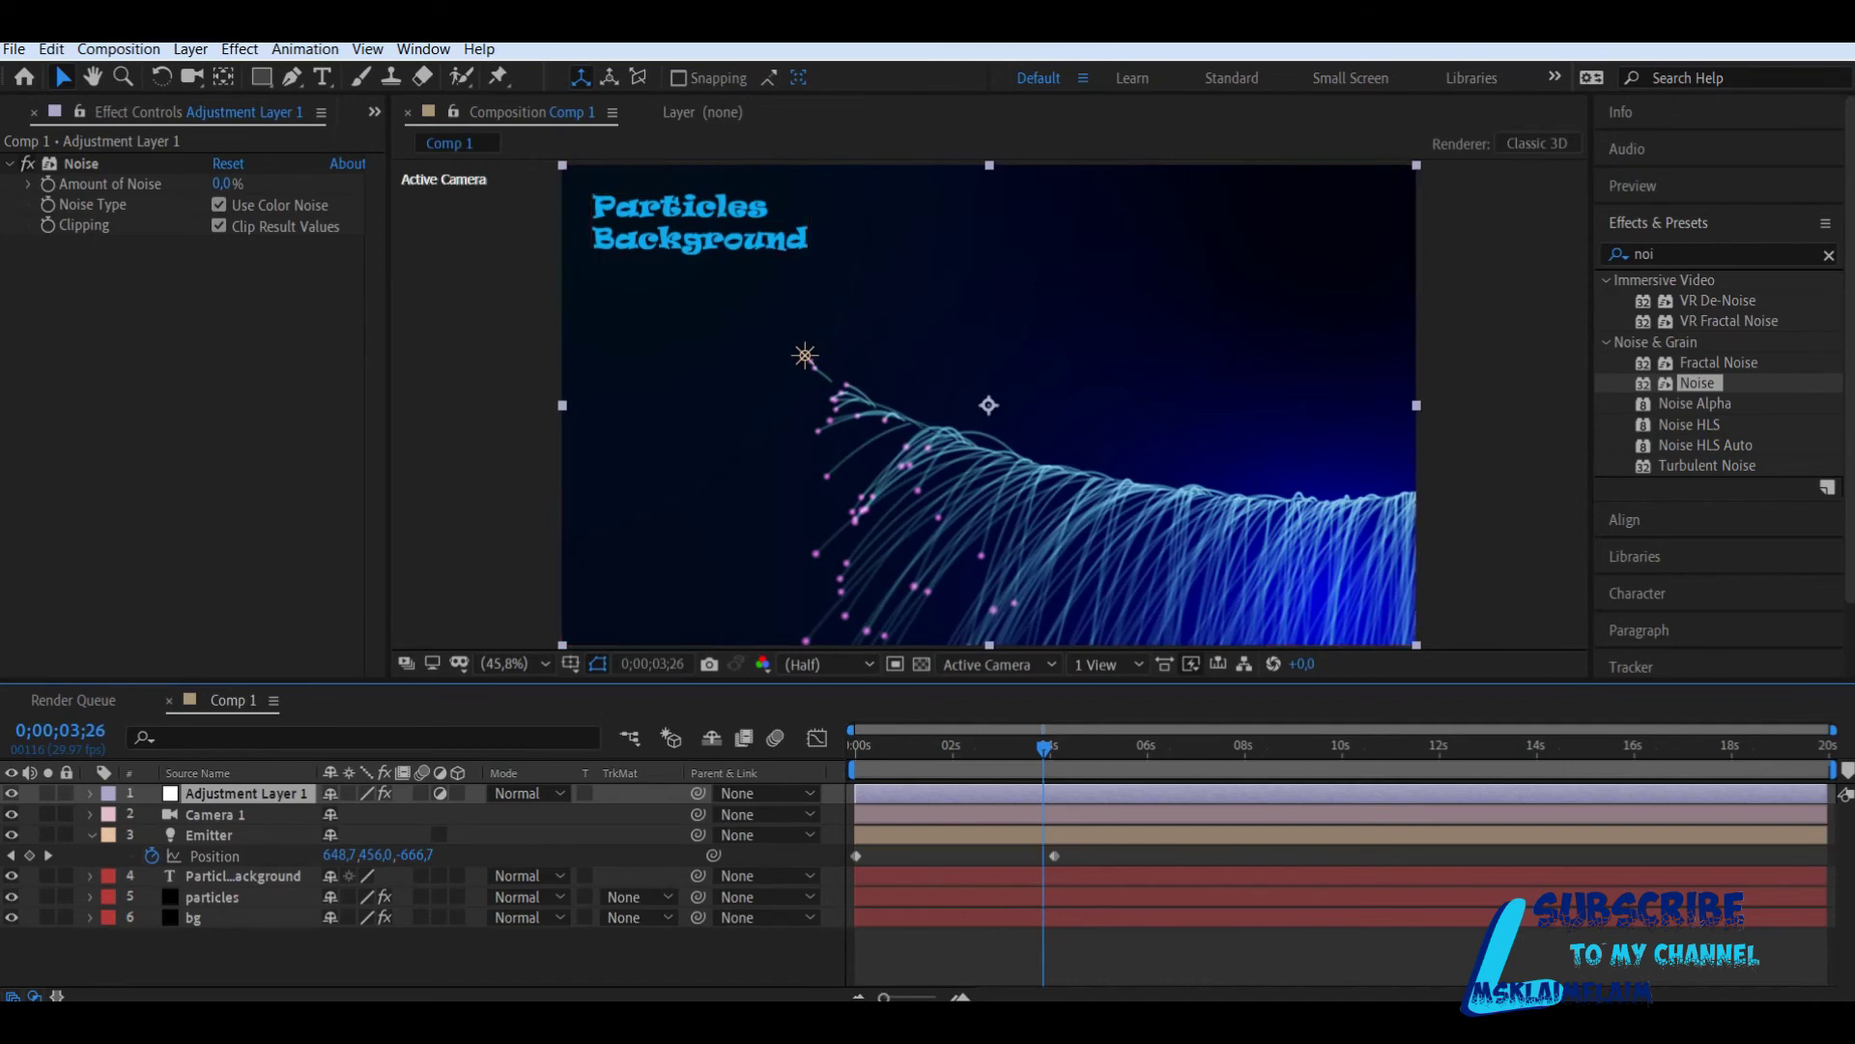
left_click_drag(242, 876, 242, 814)
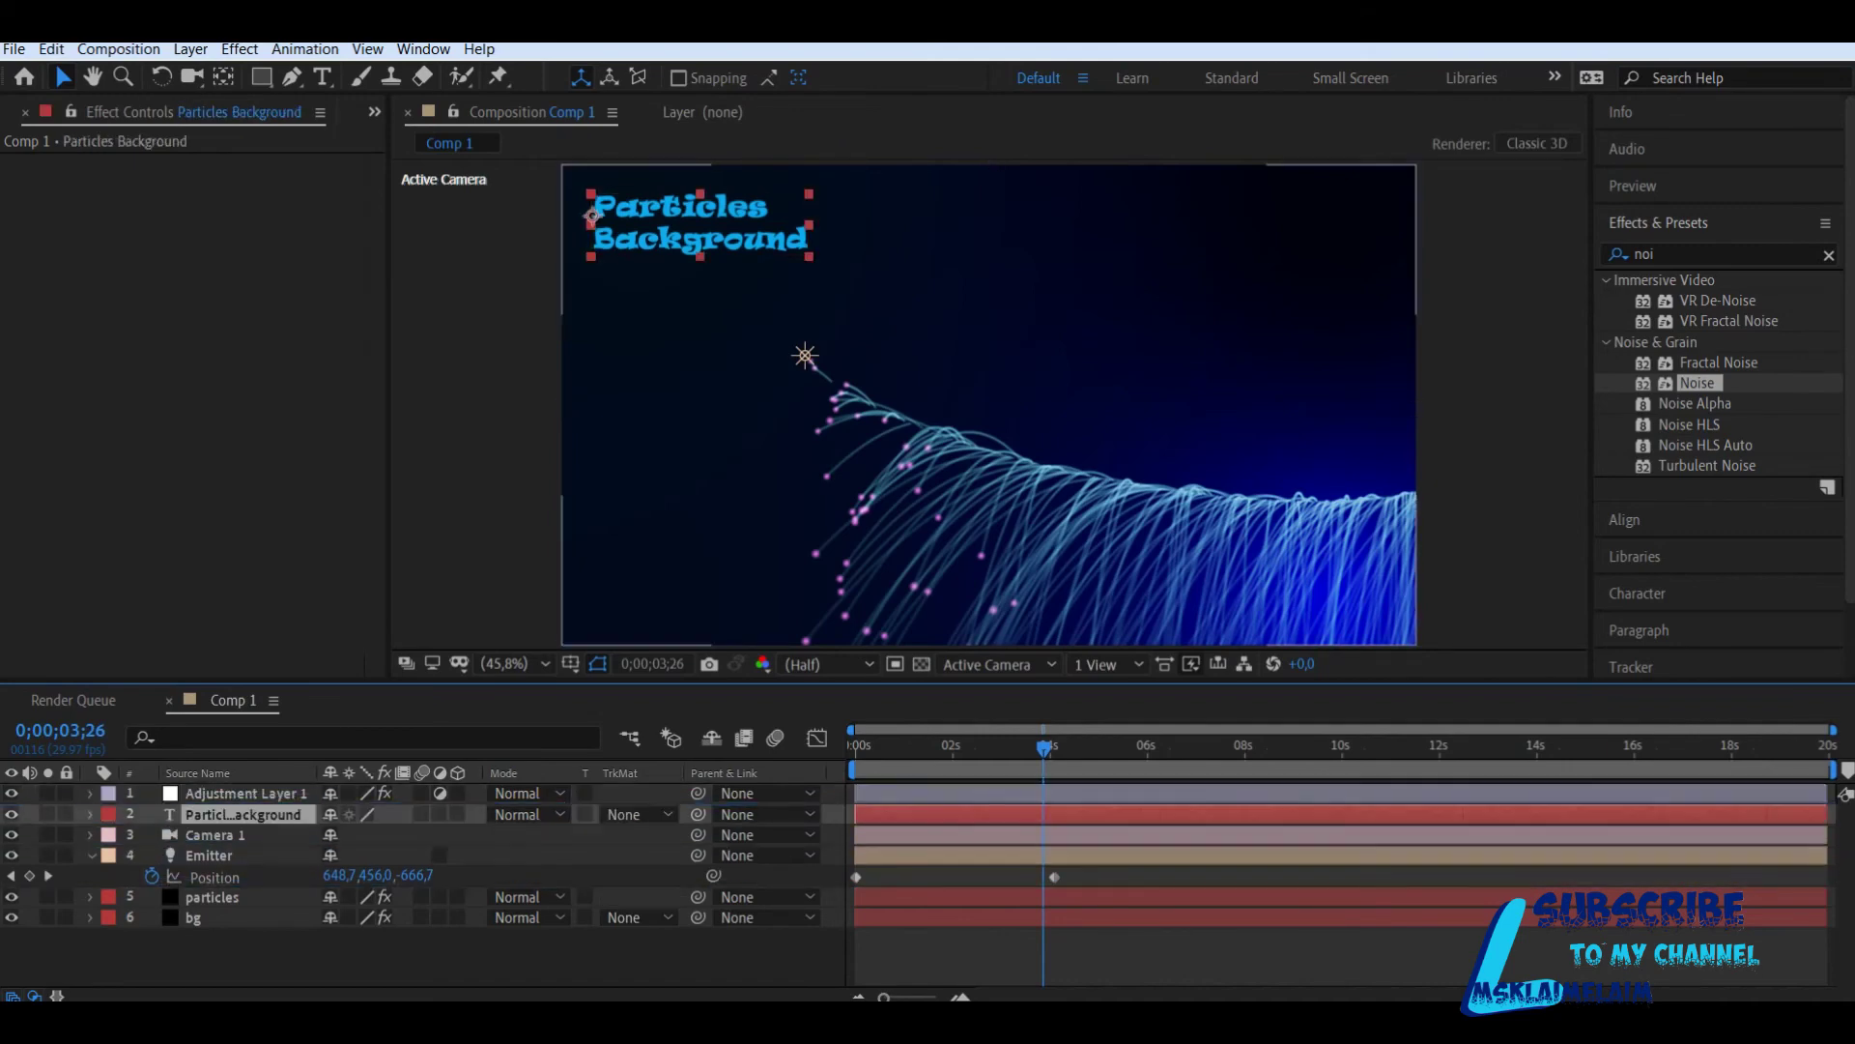
Step: Set the adjustment layer's Amount of Noise to 6% and turn off Use Color Noise
left_click(246, 793)
left_click(229, 184)
type("6")
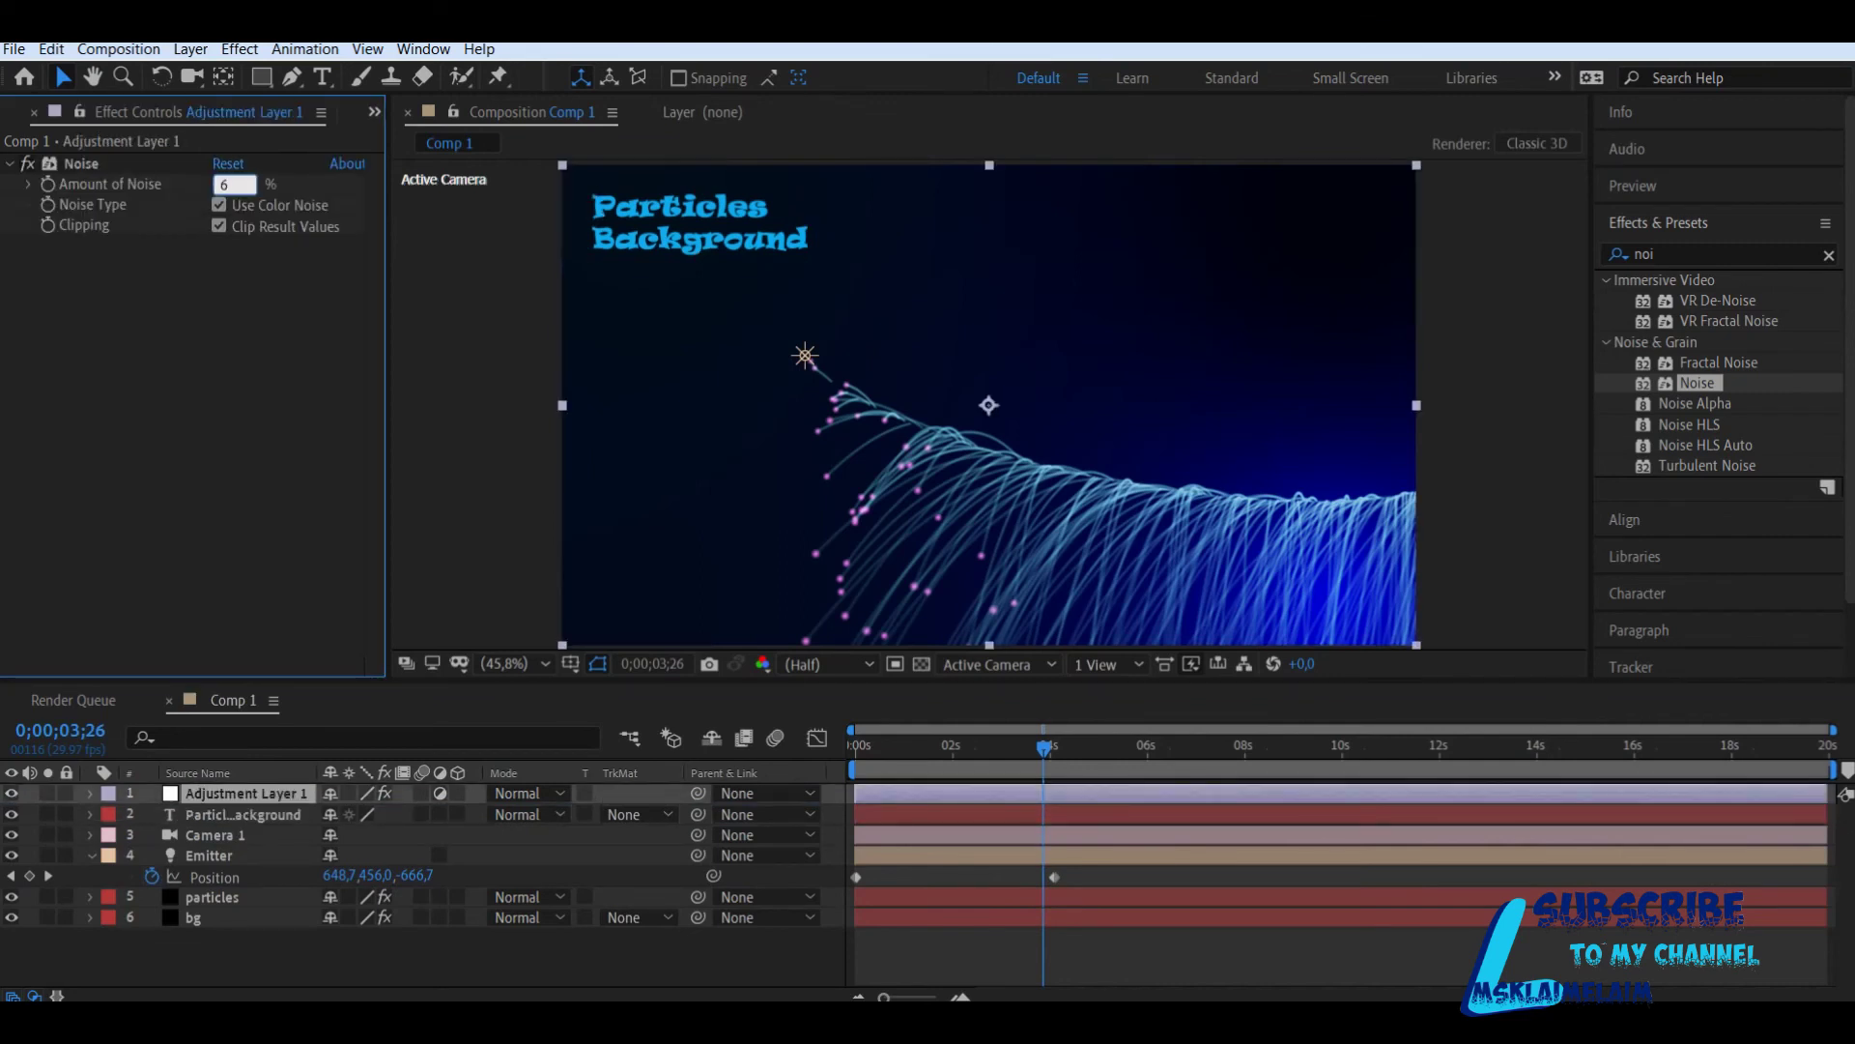
key("Return")
left_click(218, 205)
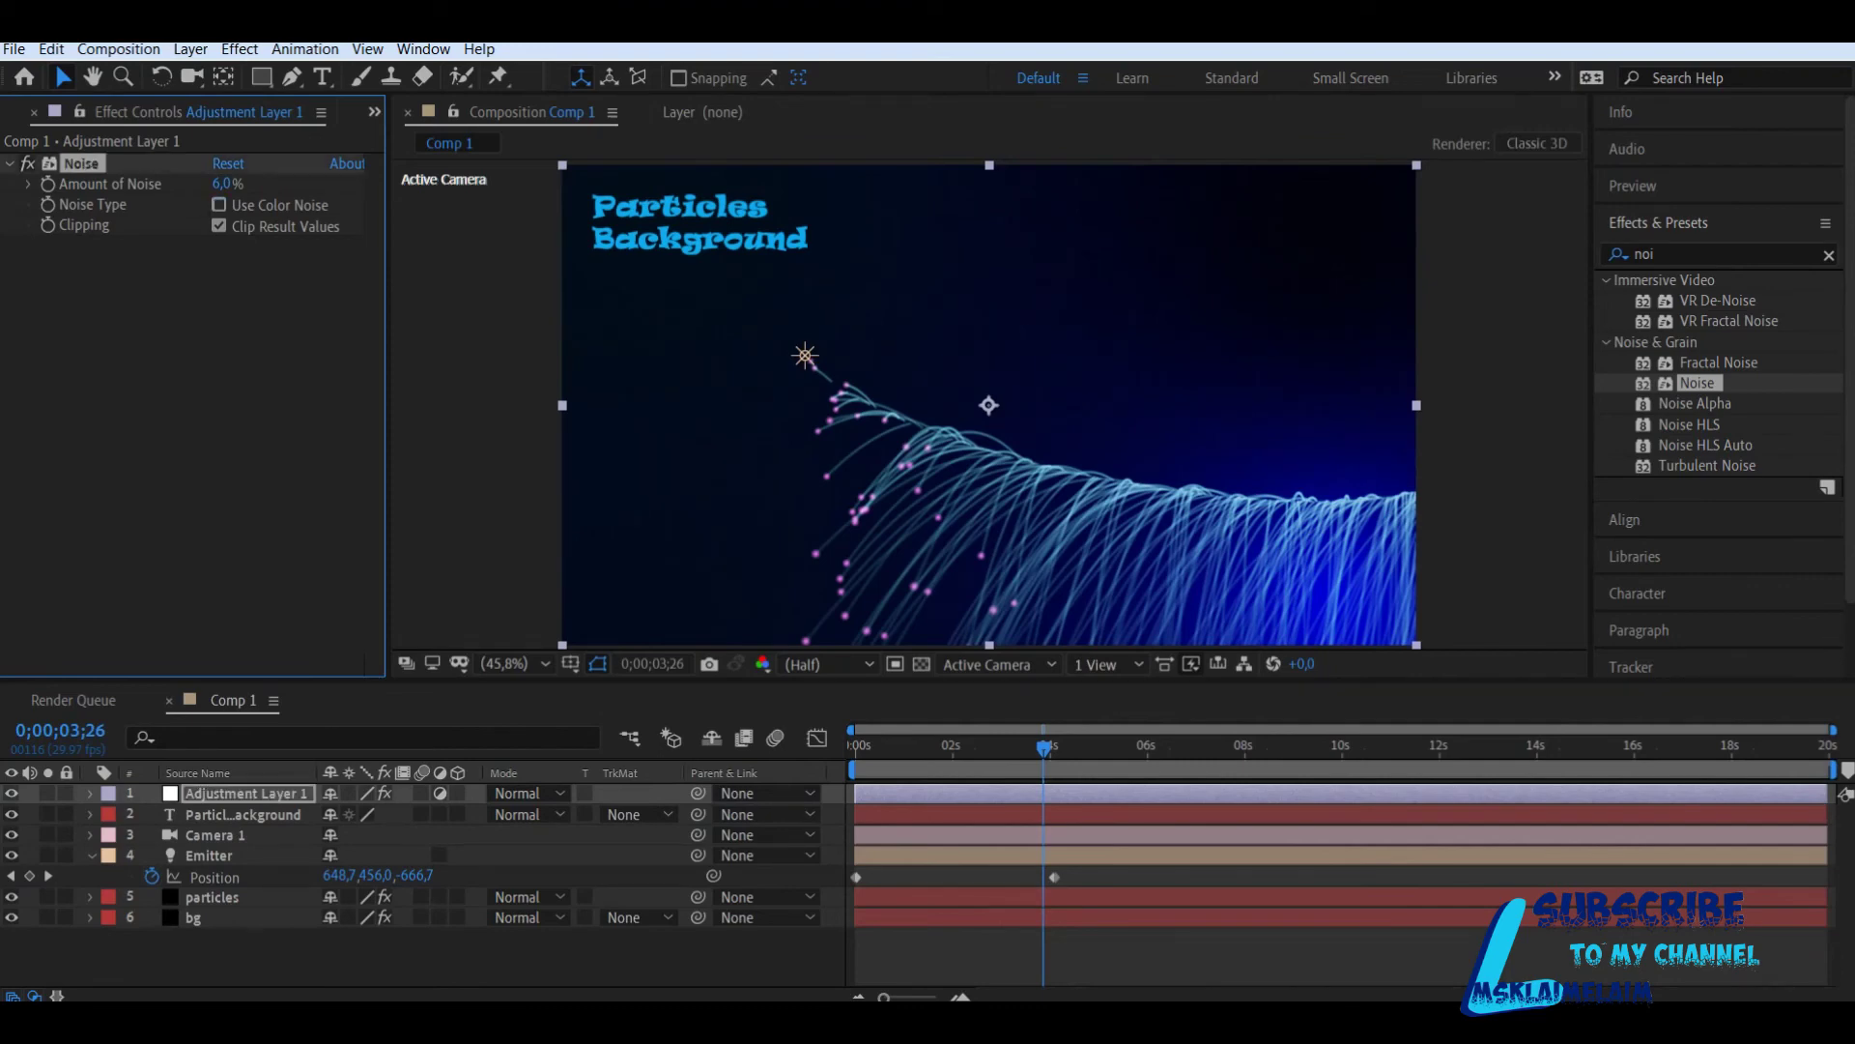
Step: Apply a Curves effect to the adjustment layer and bend the RGB curve's midpoint slightly downward to darken the image
left_click(247, 794)
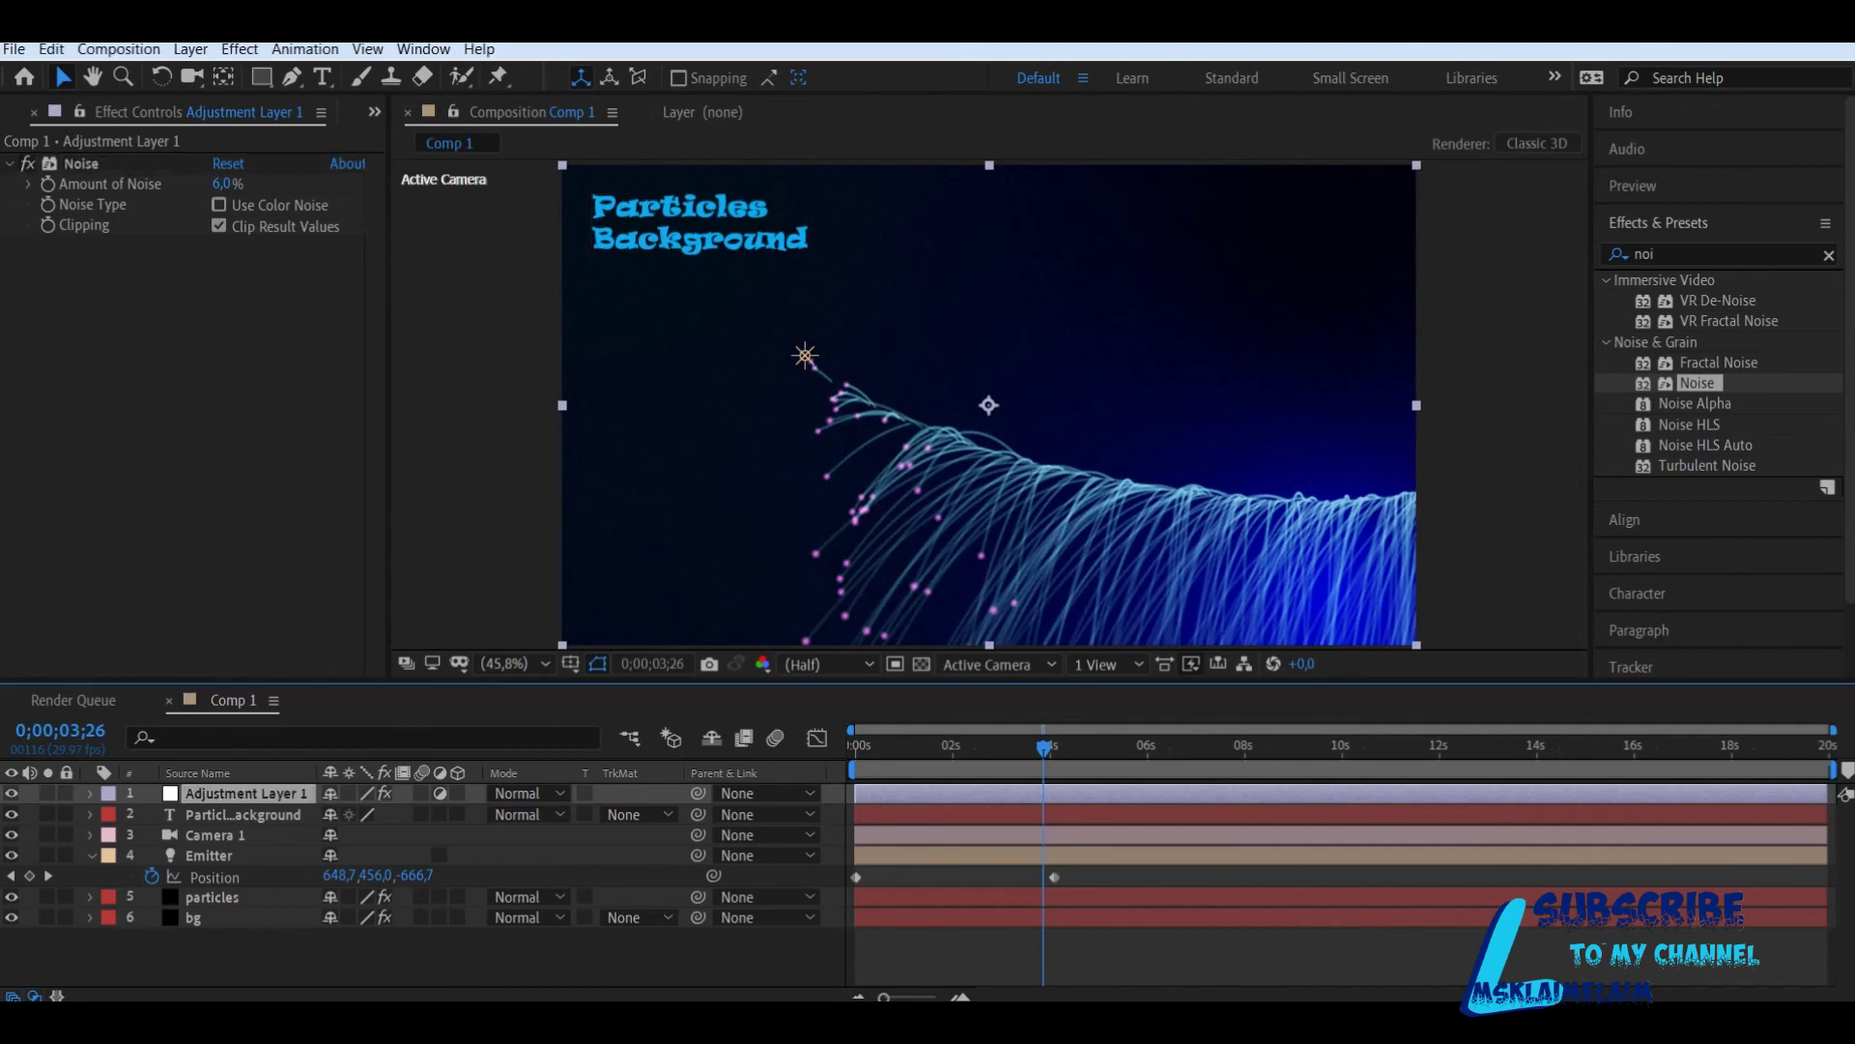
left_click(239, 49)
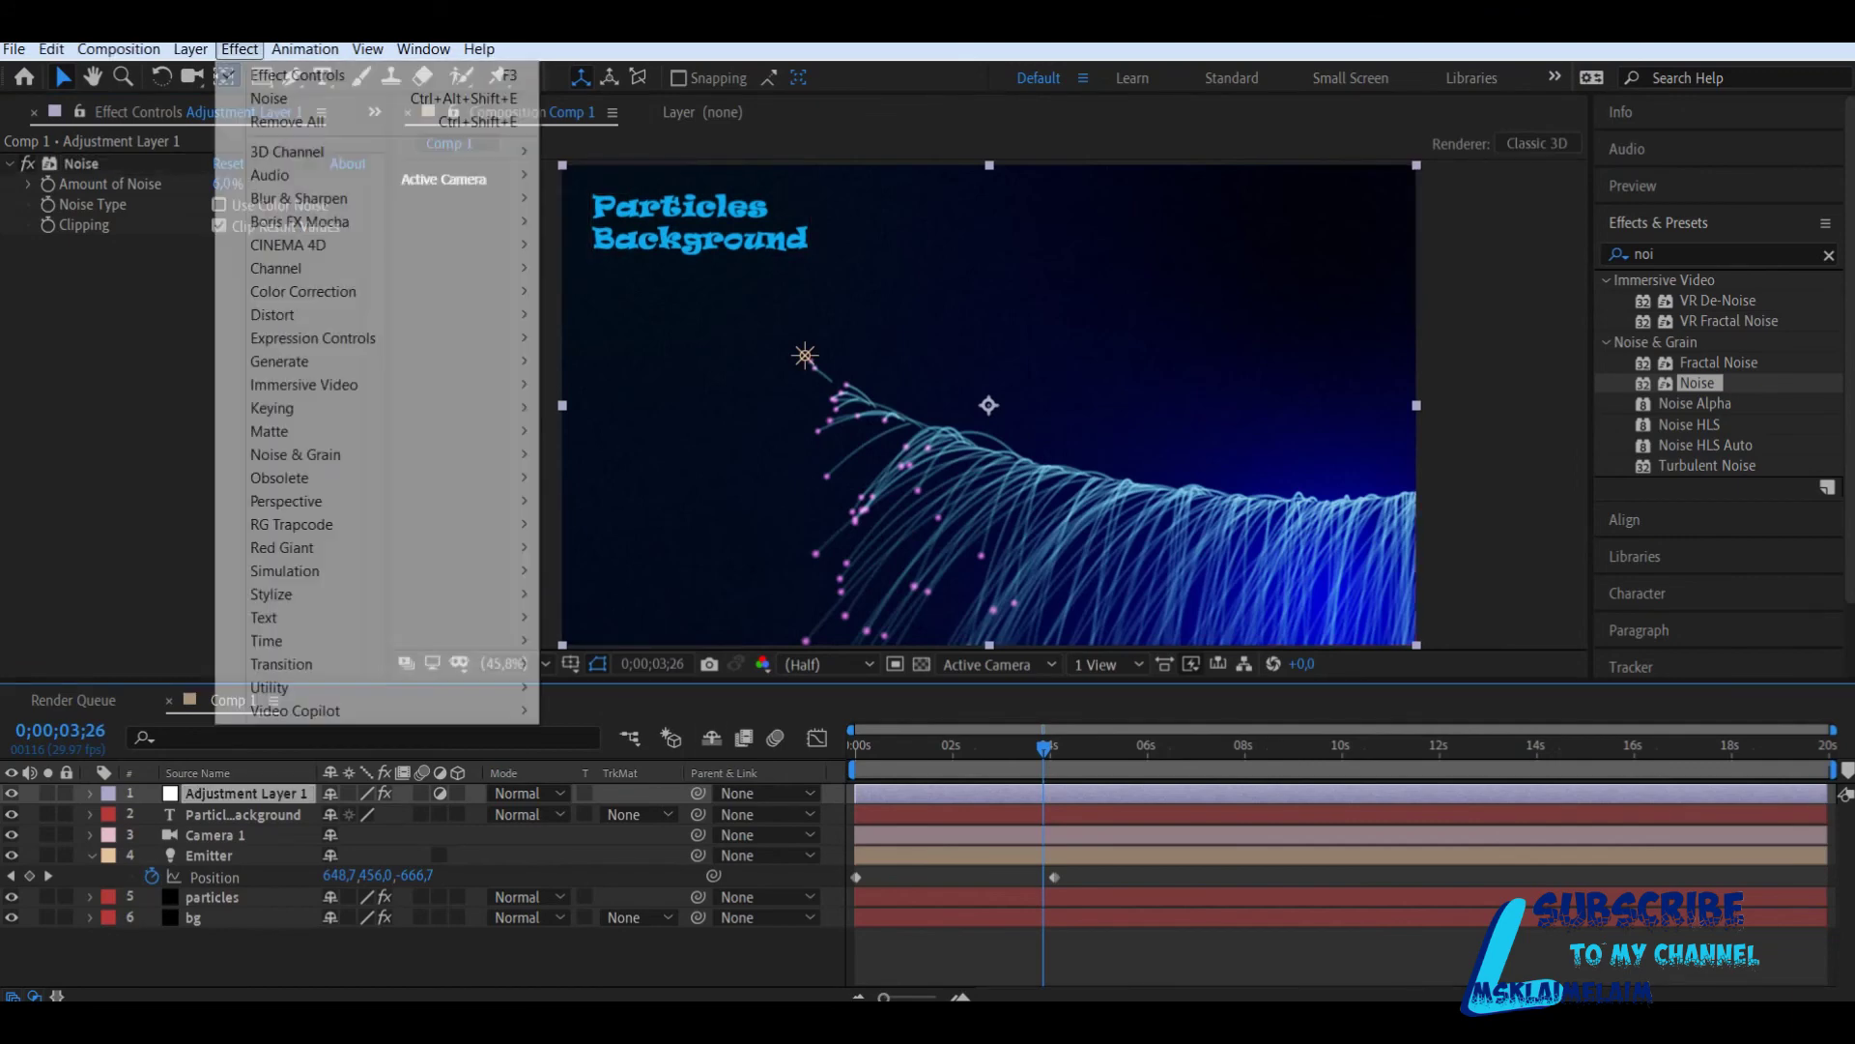
mouse_move(303, 291)
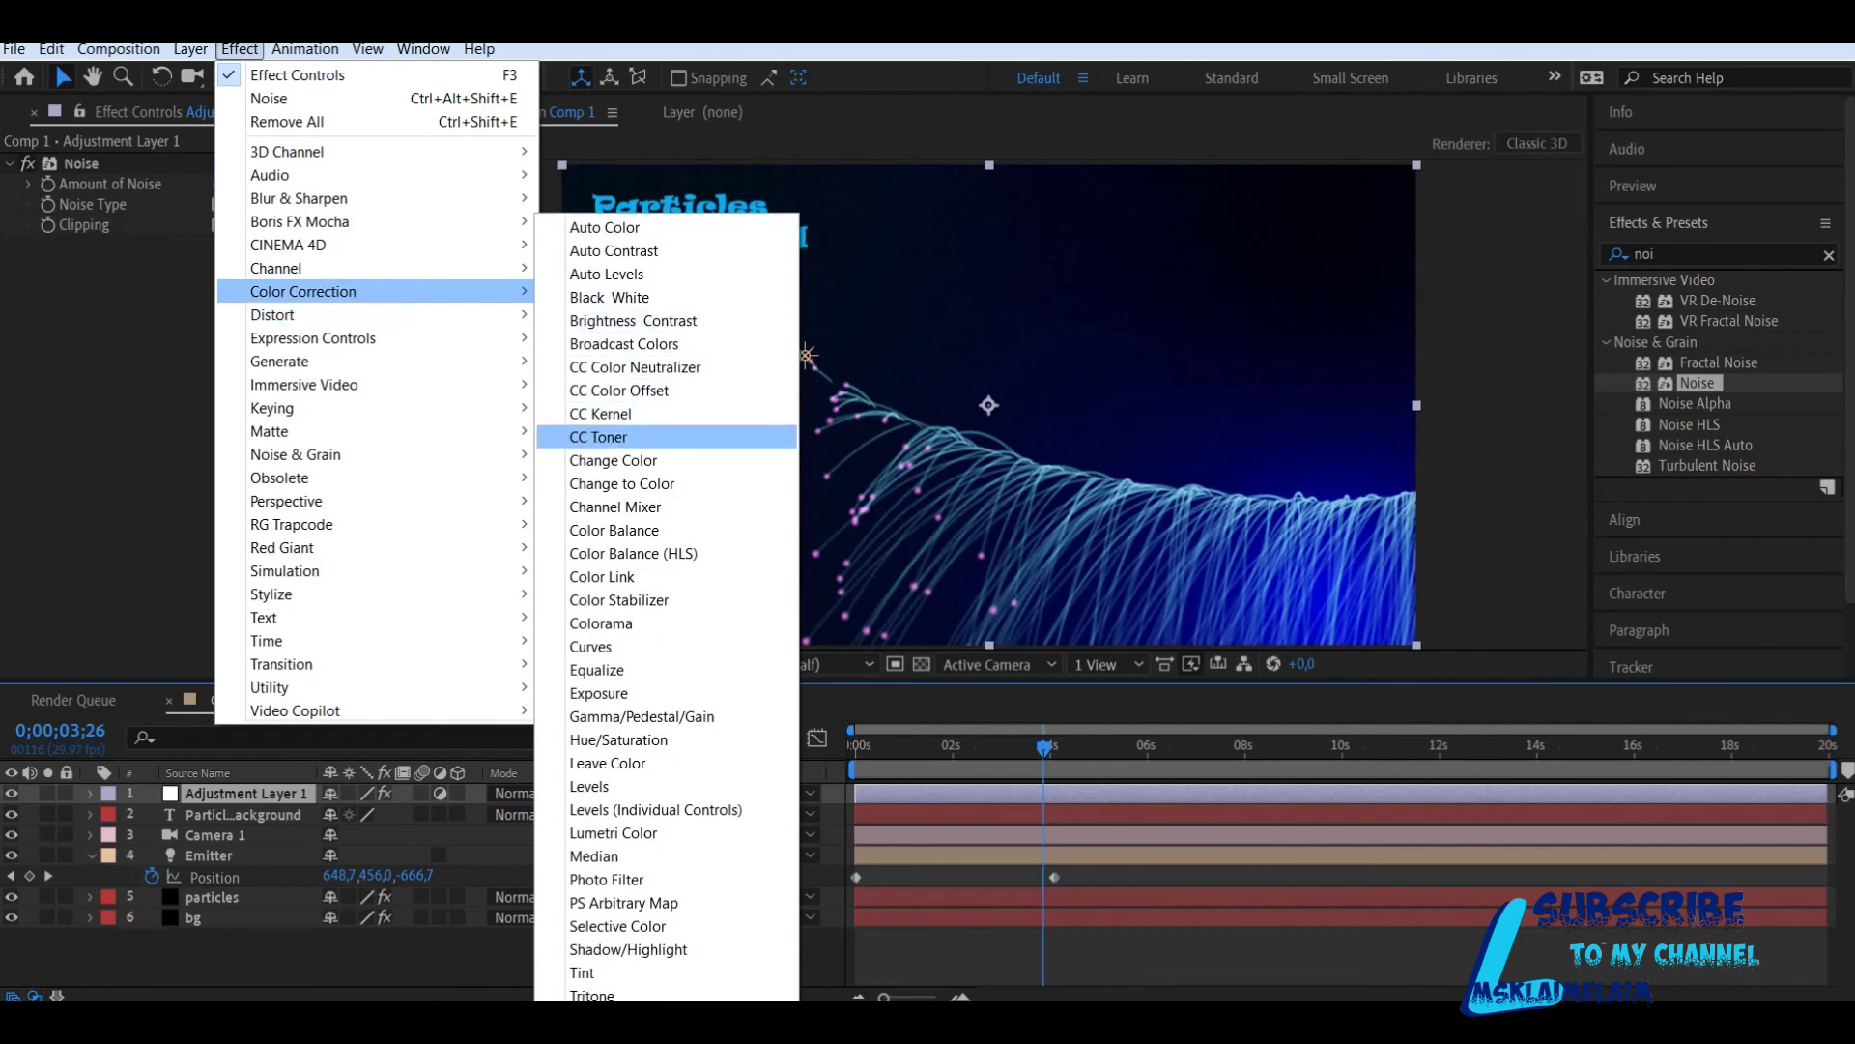
left_click(599, 647)
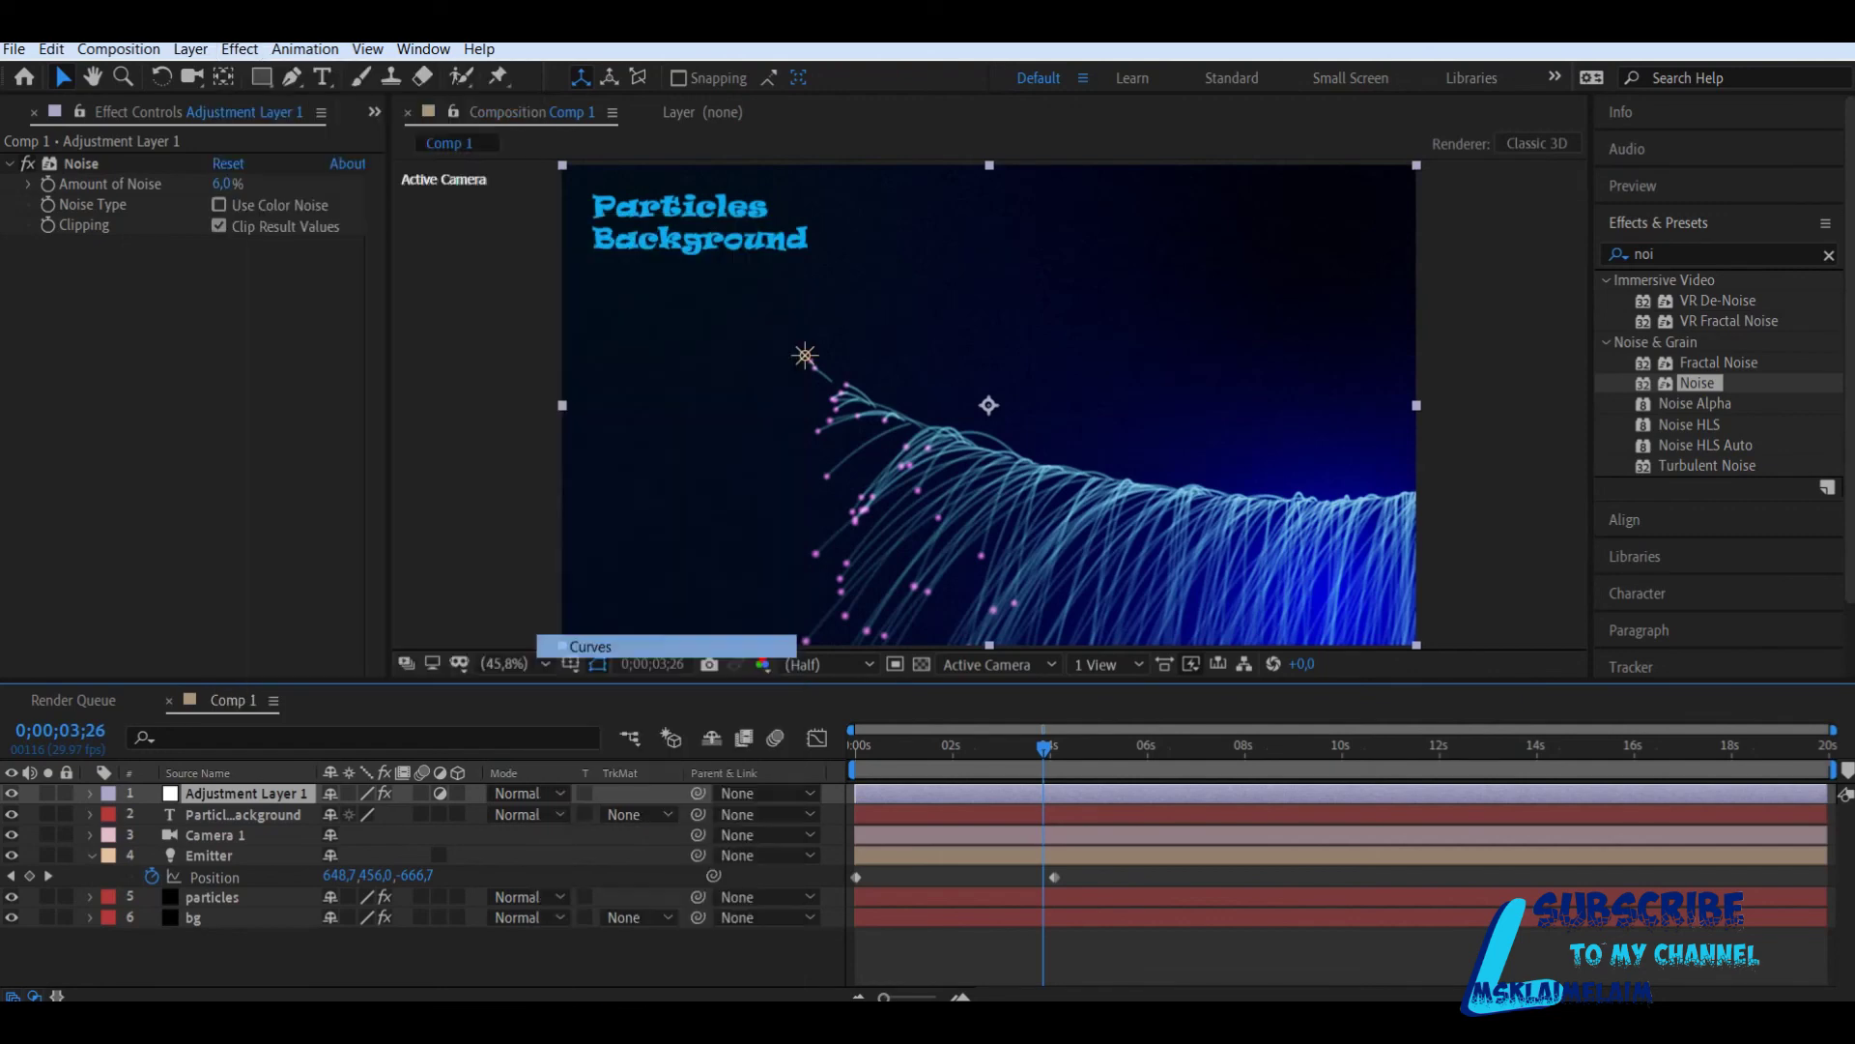
left_click_drag(214, 429, 231, 456)
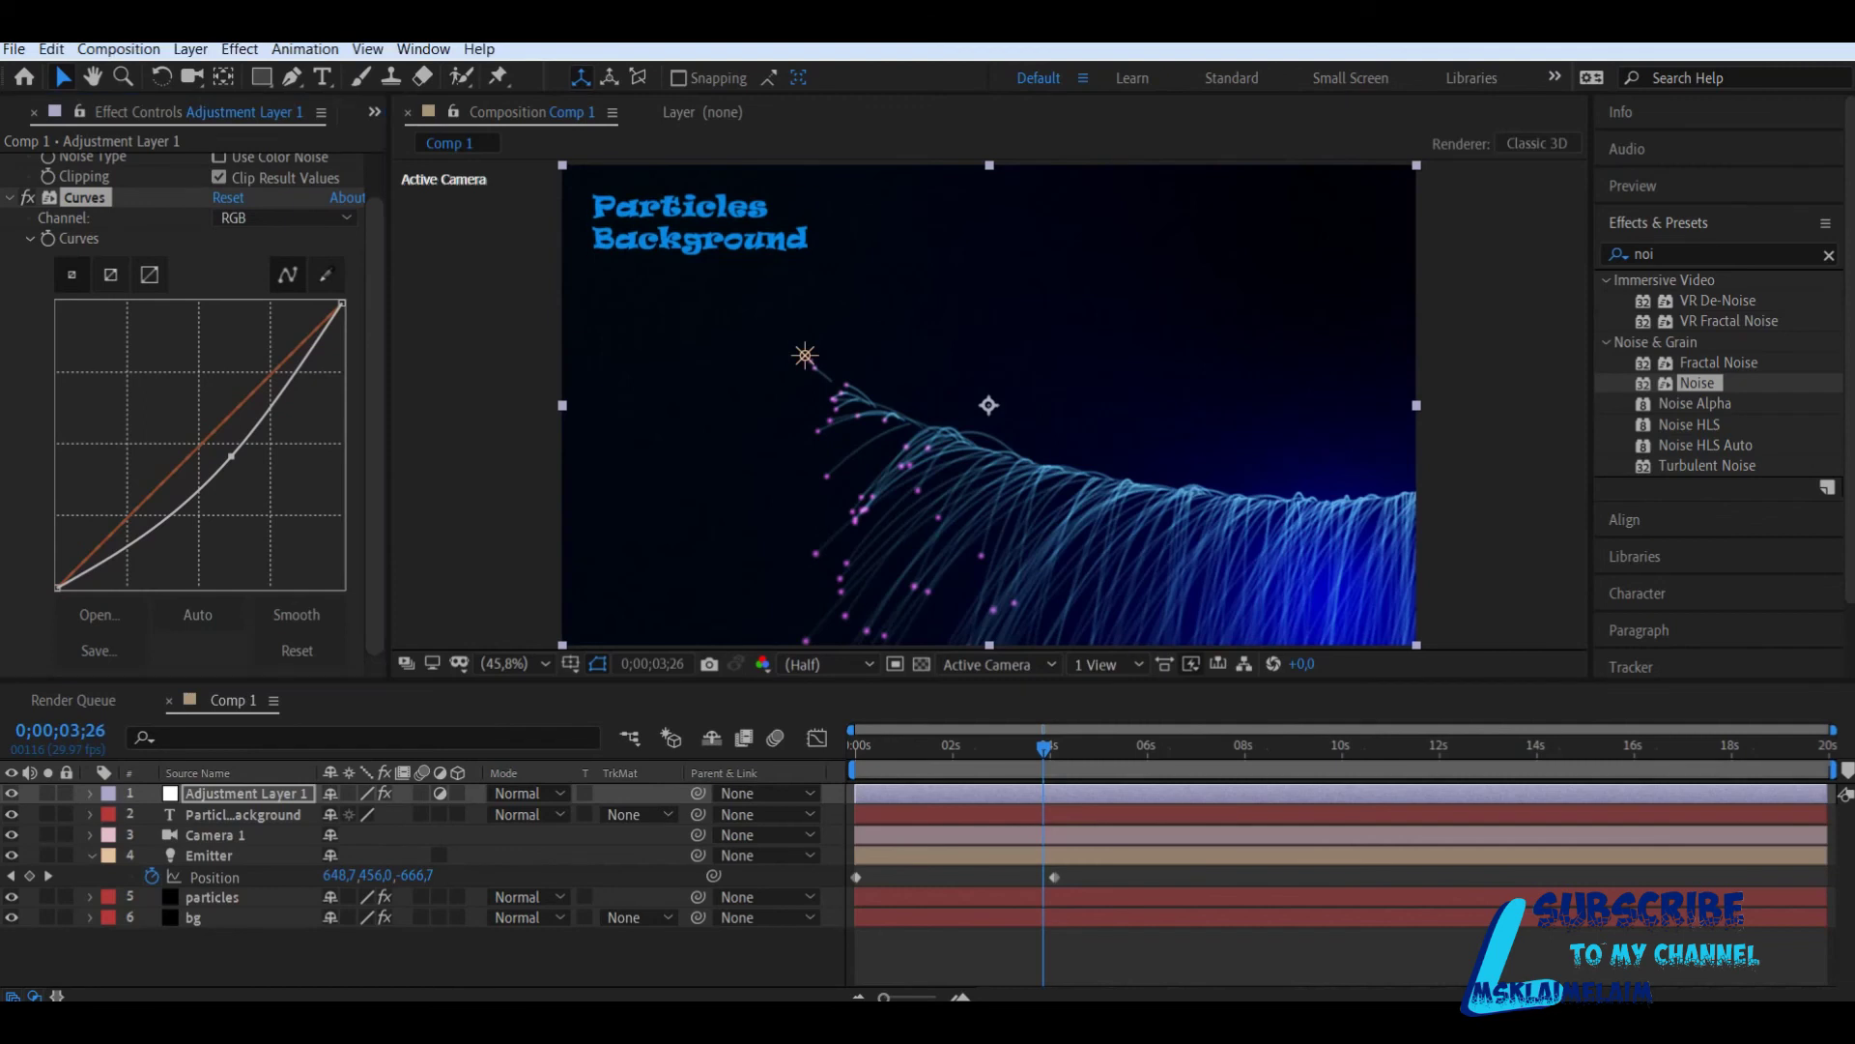
Step: Show Camera 1's Position and, at 0;00;05;28, dolly the camera forward with the Track Z Camera Tool to a Z of about -2352
left_click(215, 835)
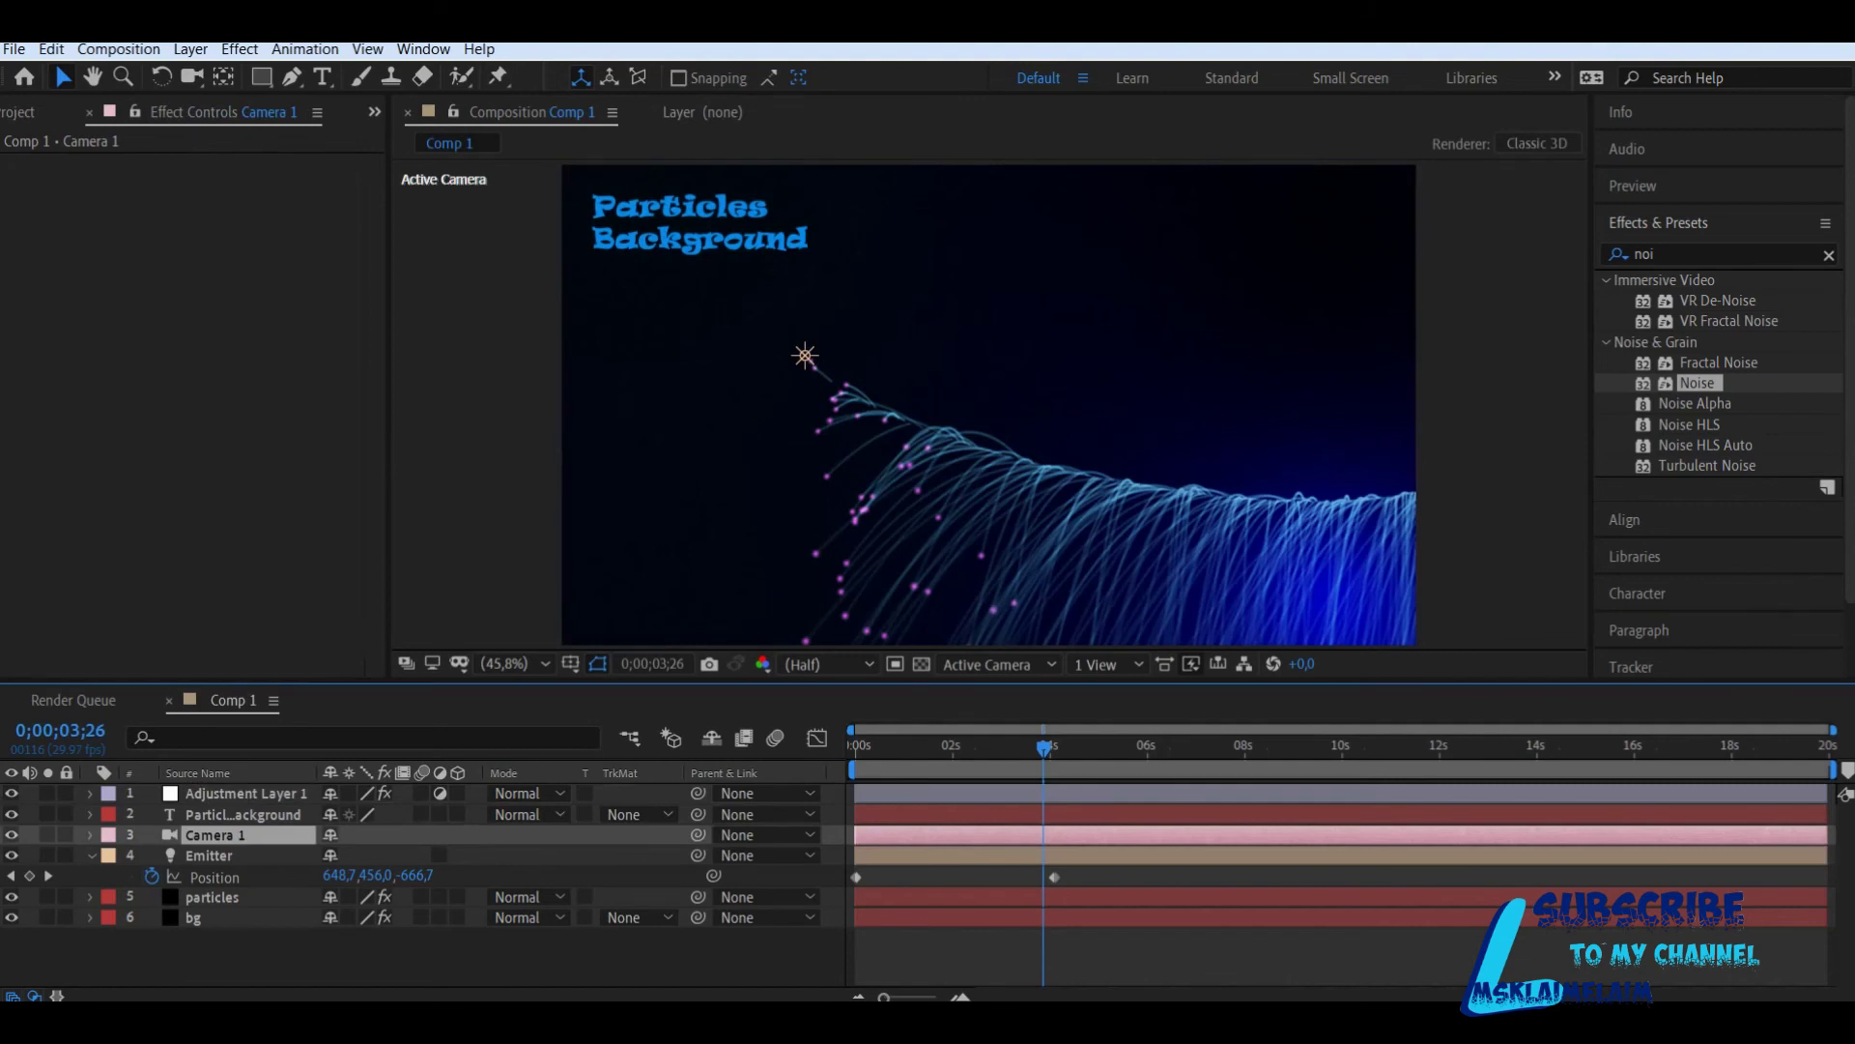
key("p")
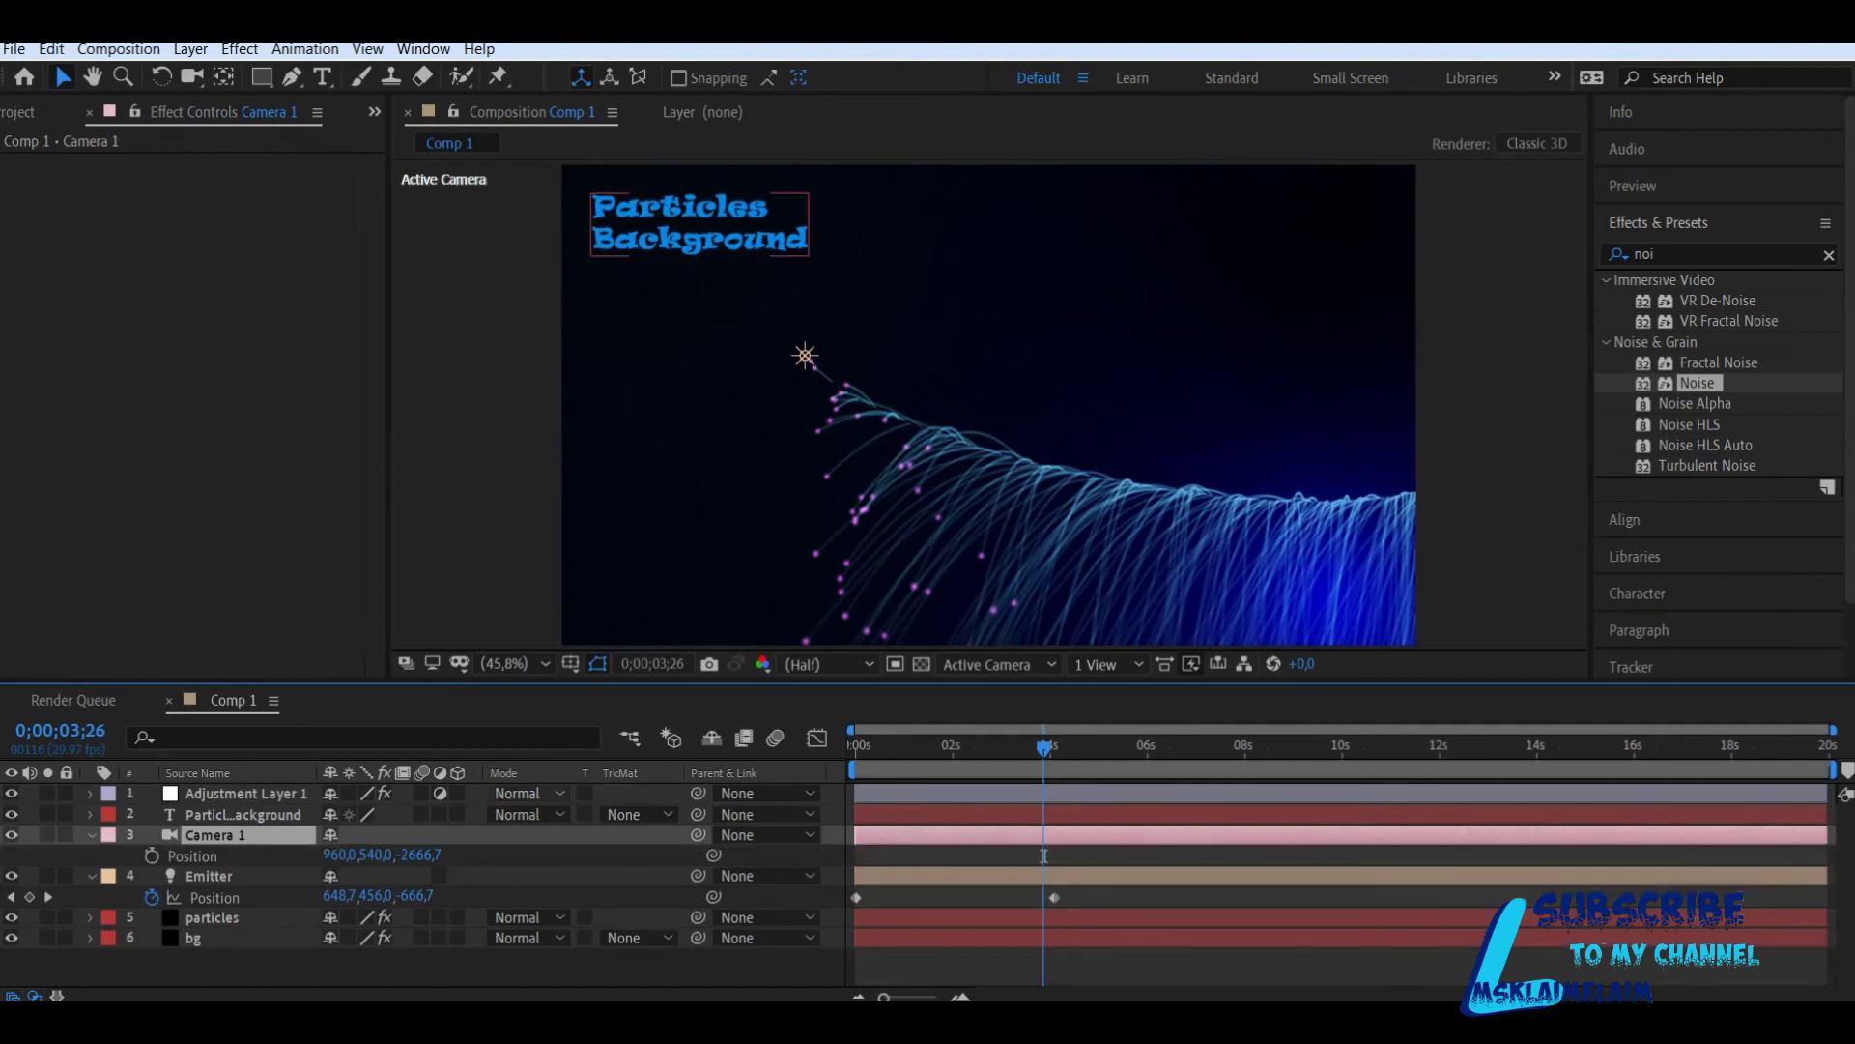
key("space")
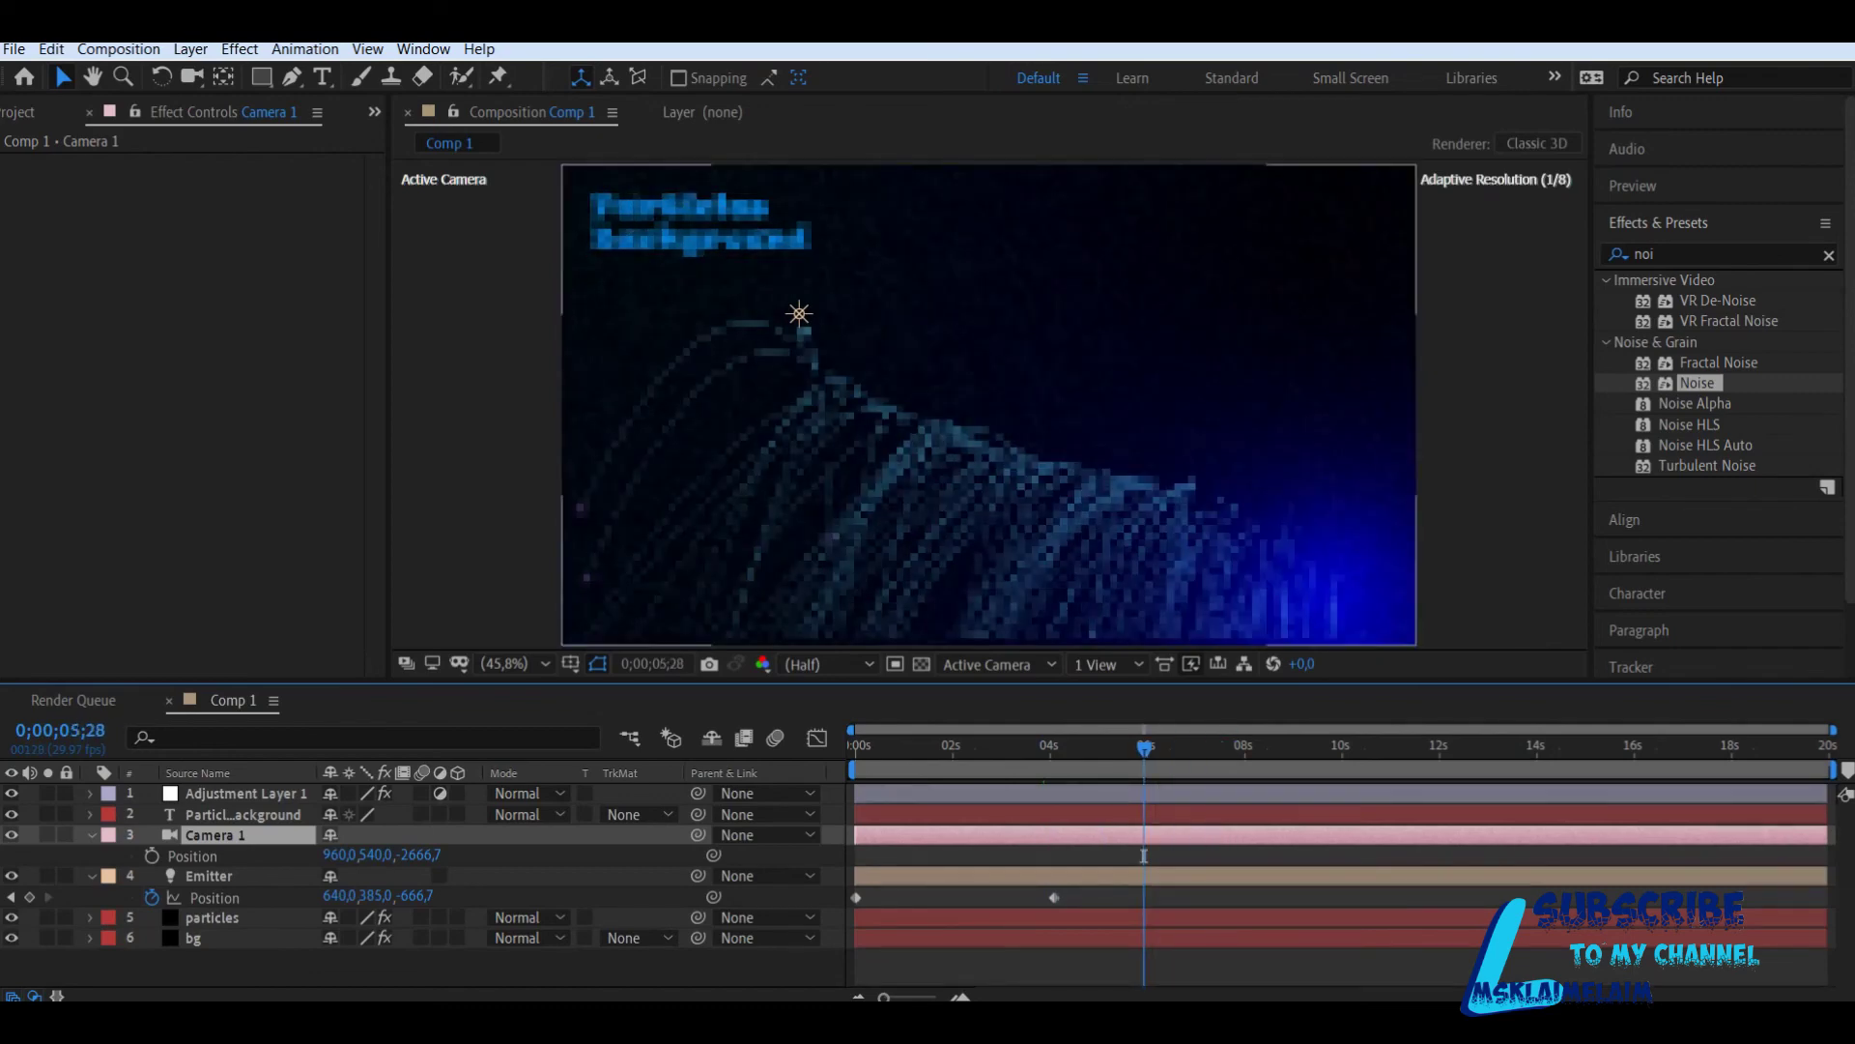
left_click(192, 76)
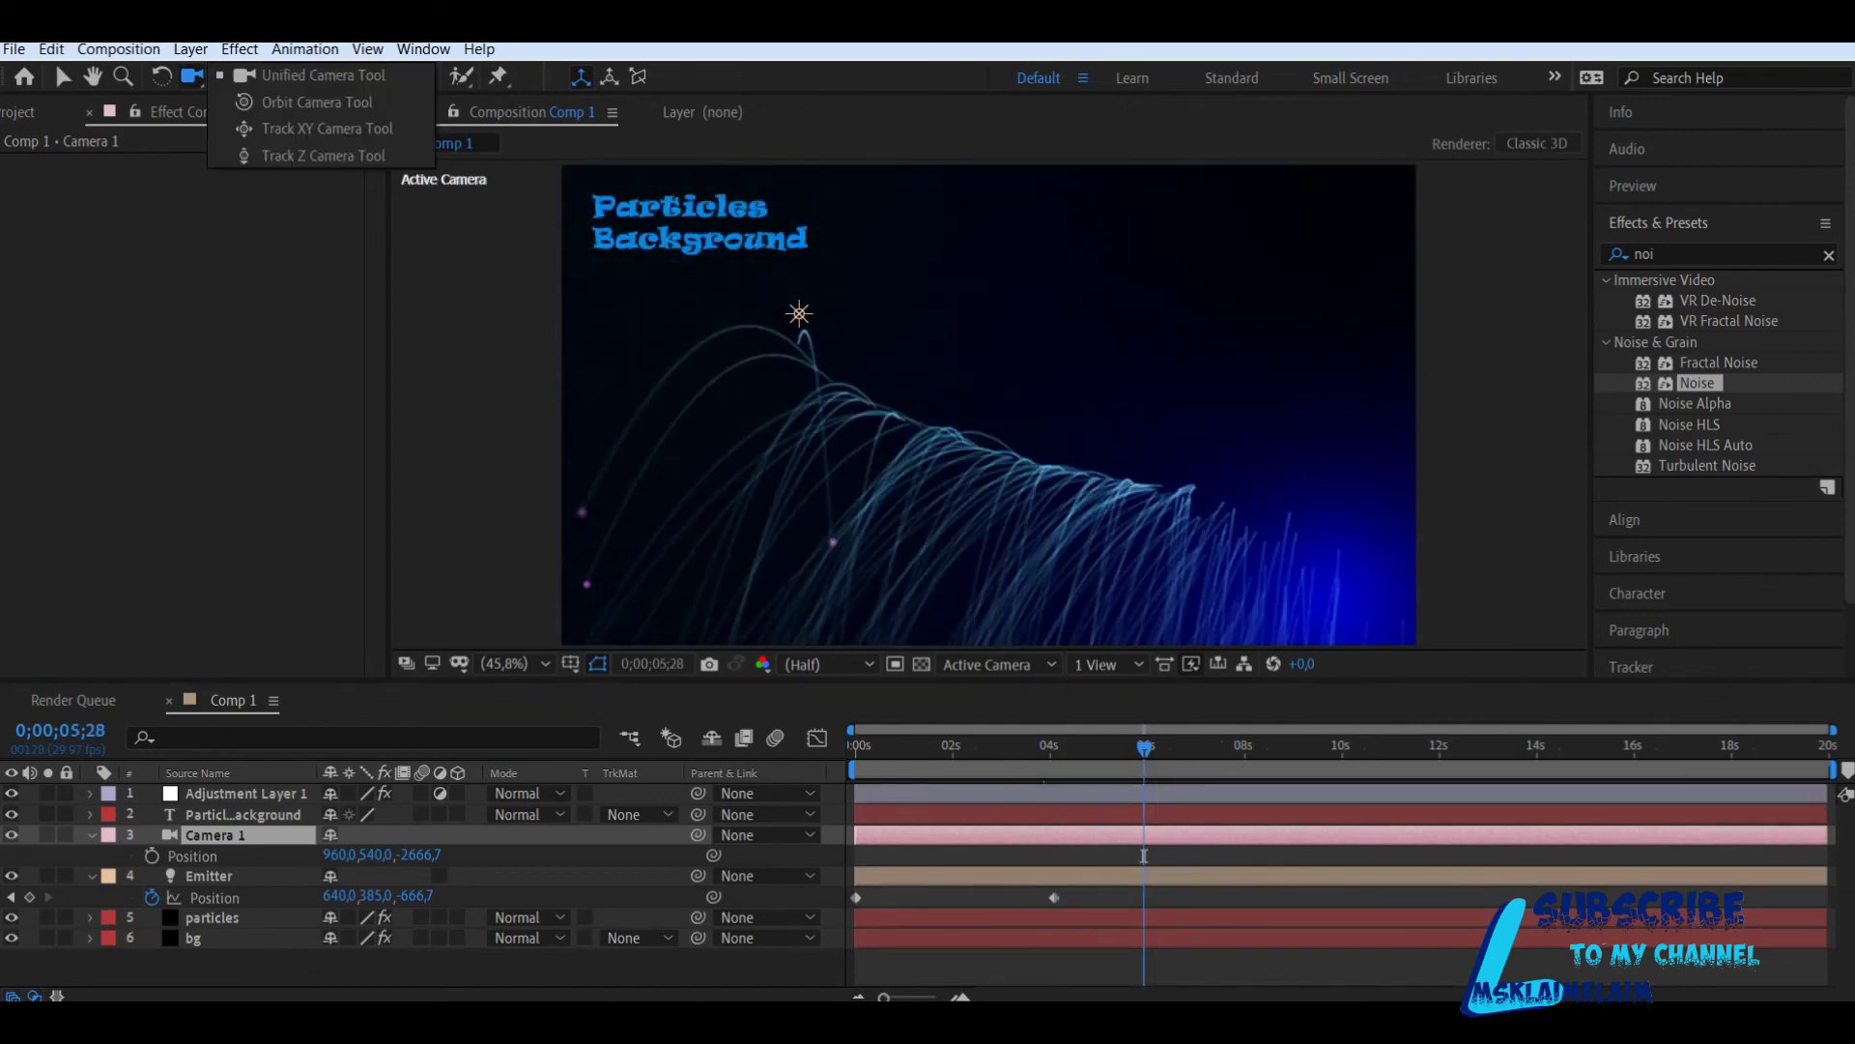
left_click(290, 155)
left_click_drag(988, 405, 988, 338)
left_click_drag(989, 447, 989, 450)
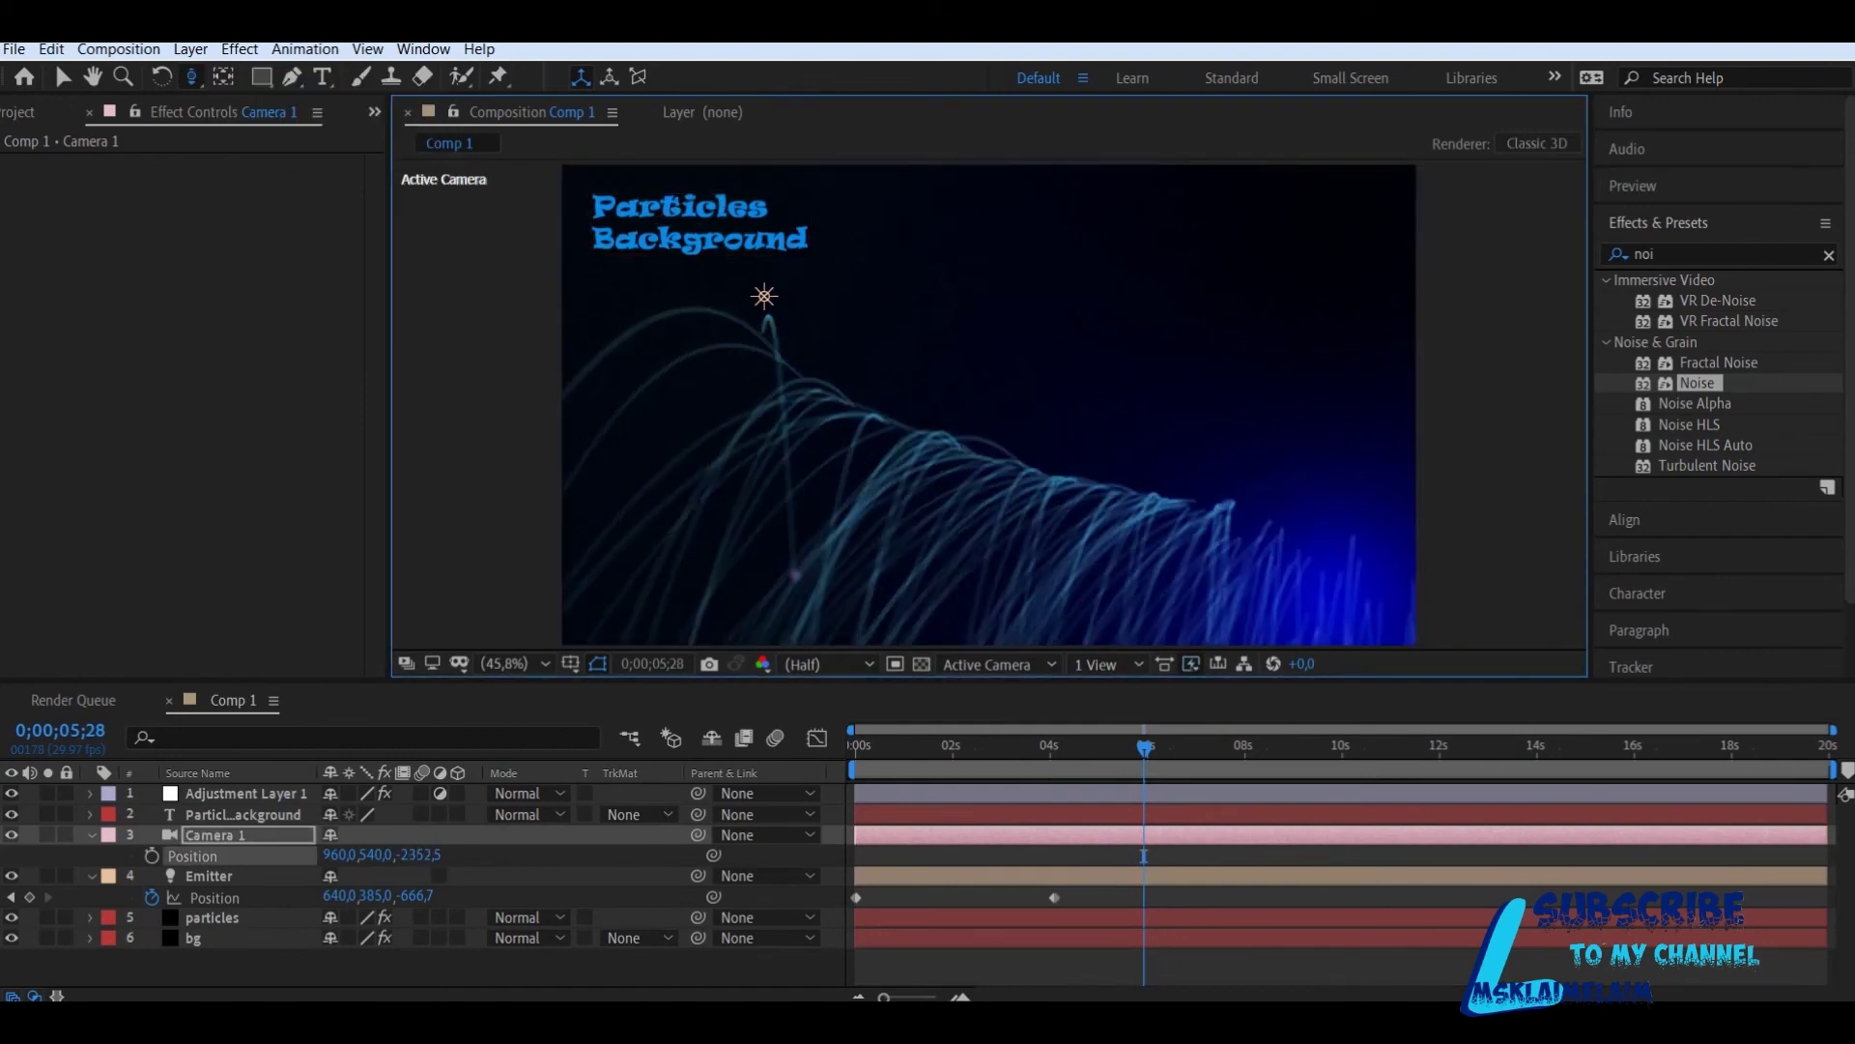
Step: Adjust the camera's distance to a Z position of about -2766 and set a Position keyframe at 0;00;05;28
scroll(985, 403, "up", 4)
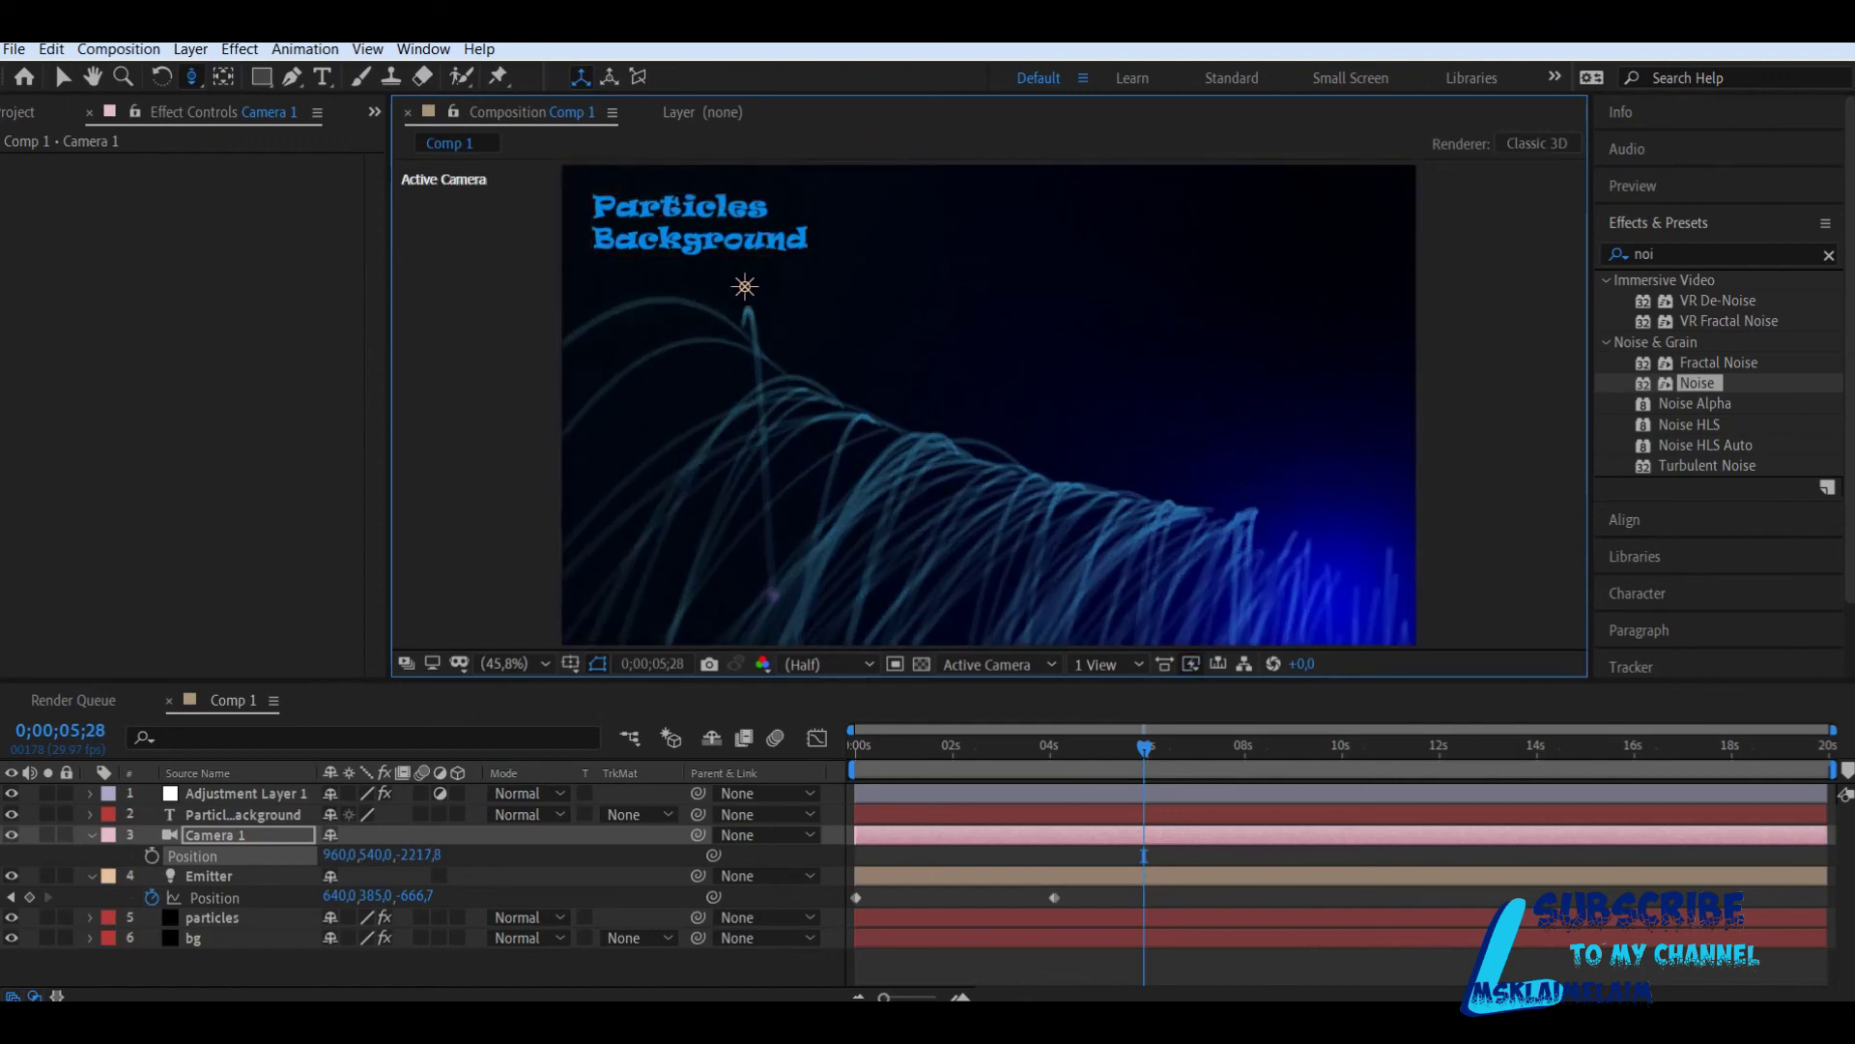
scroll(986, 402, "down", 8)
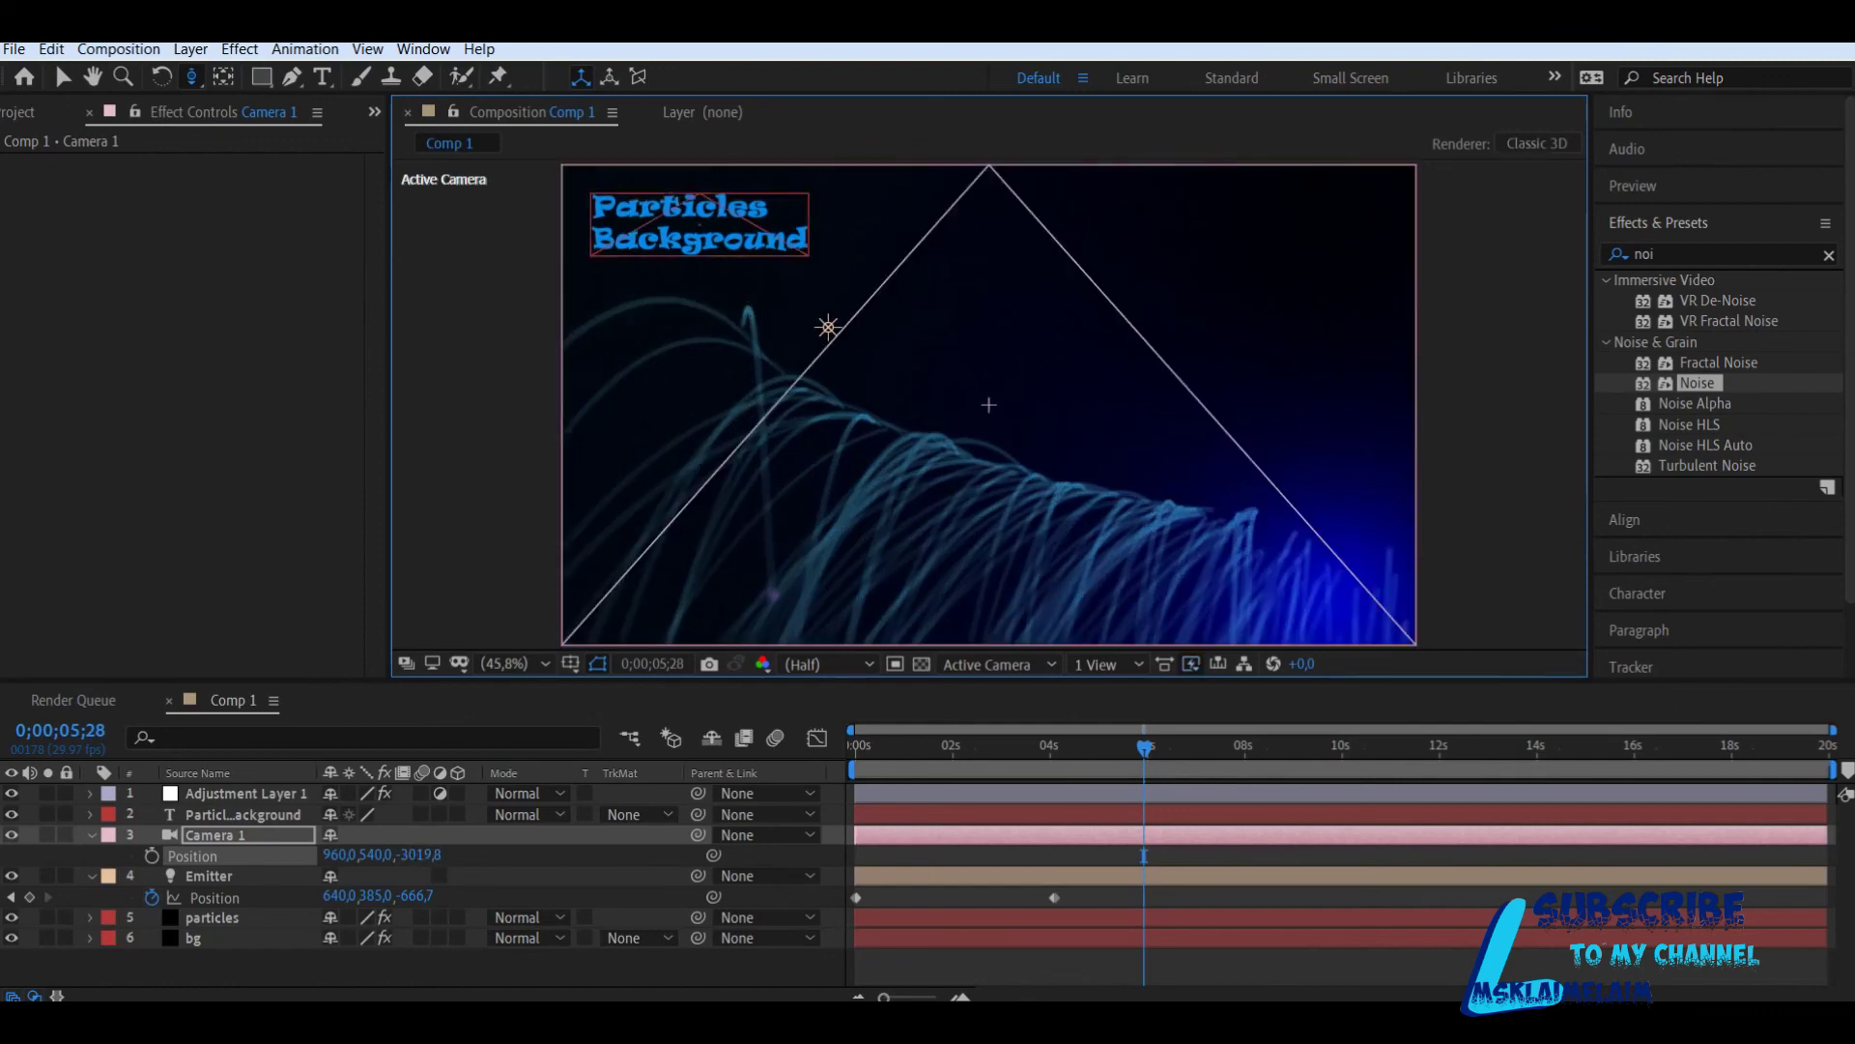
scroll(986, 402, "down", 3)
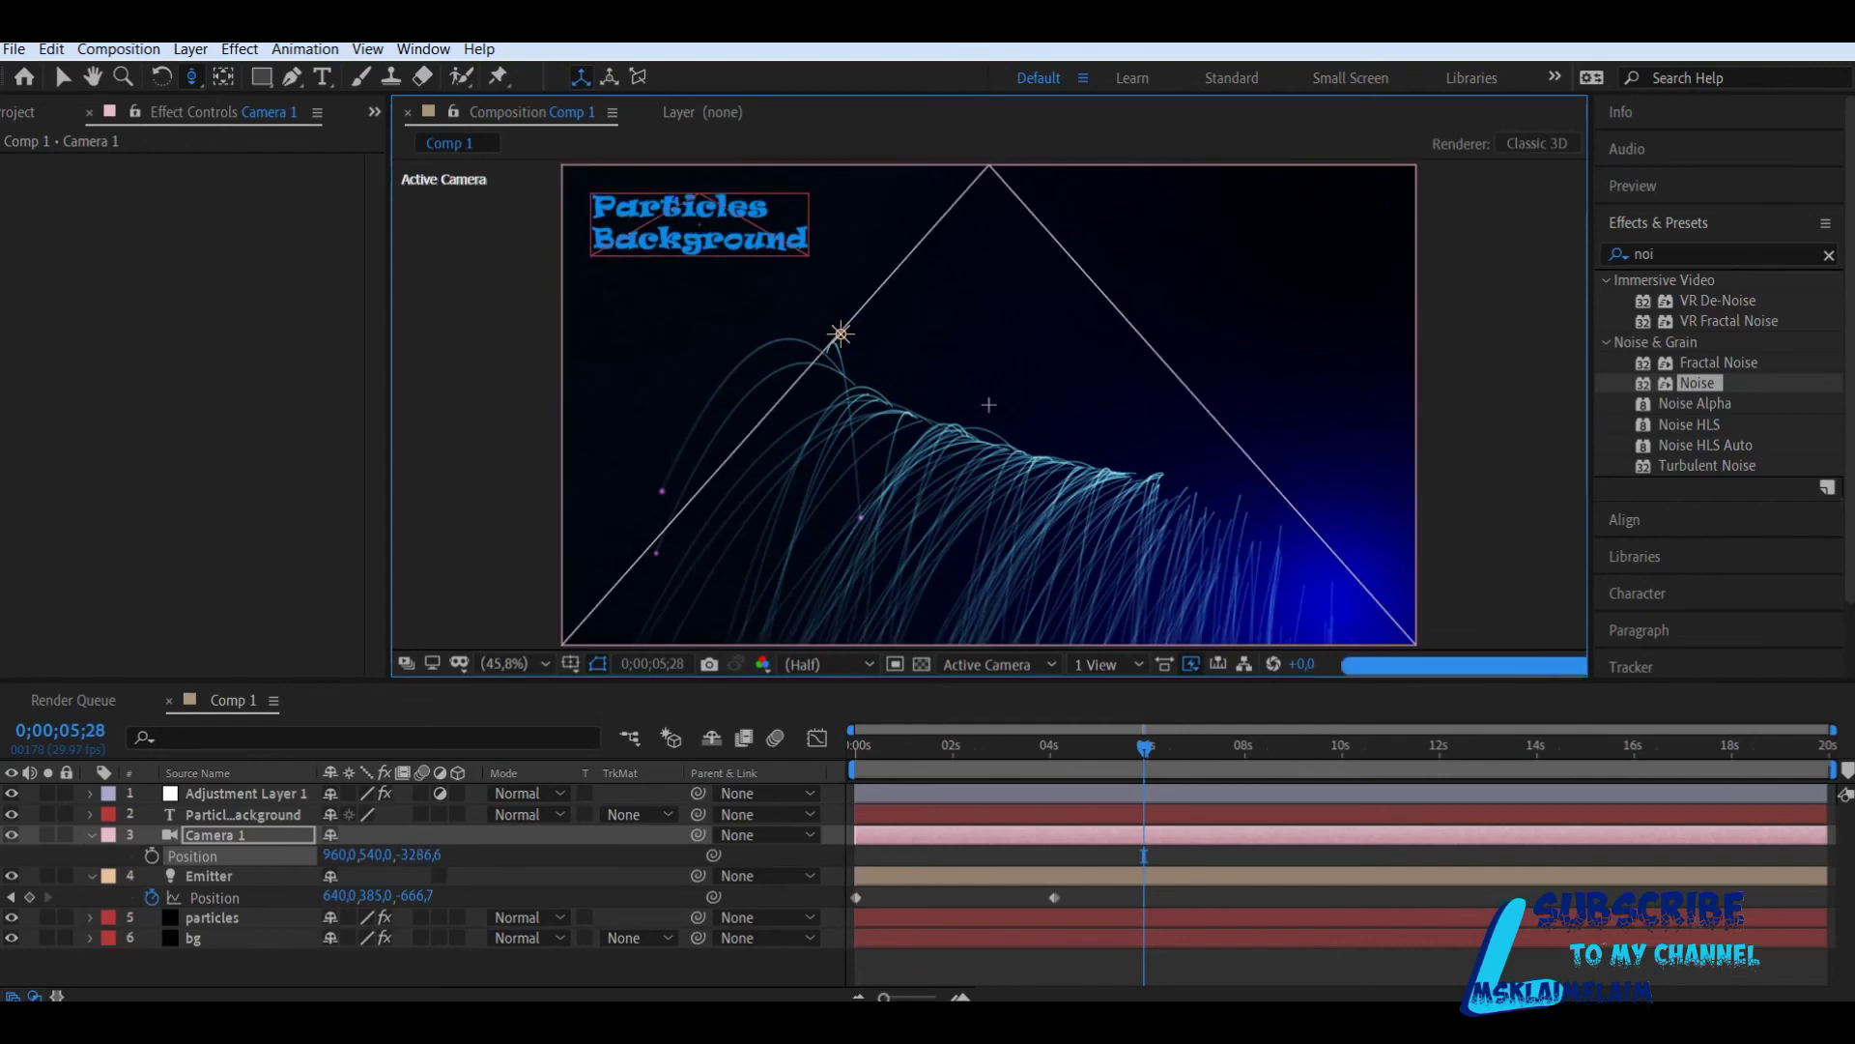
scroll(986, 402, "up", 3)
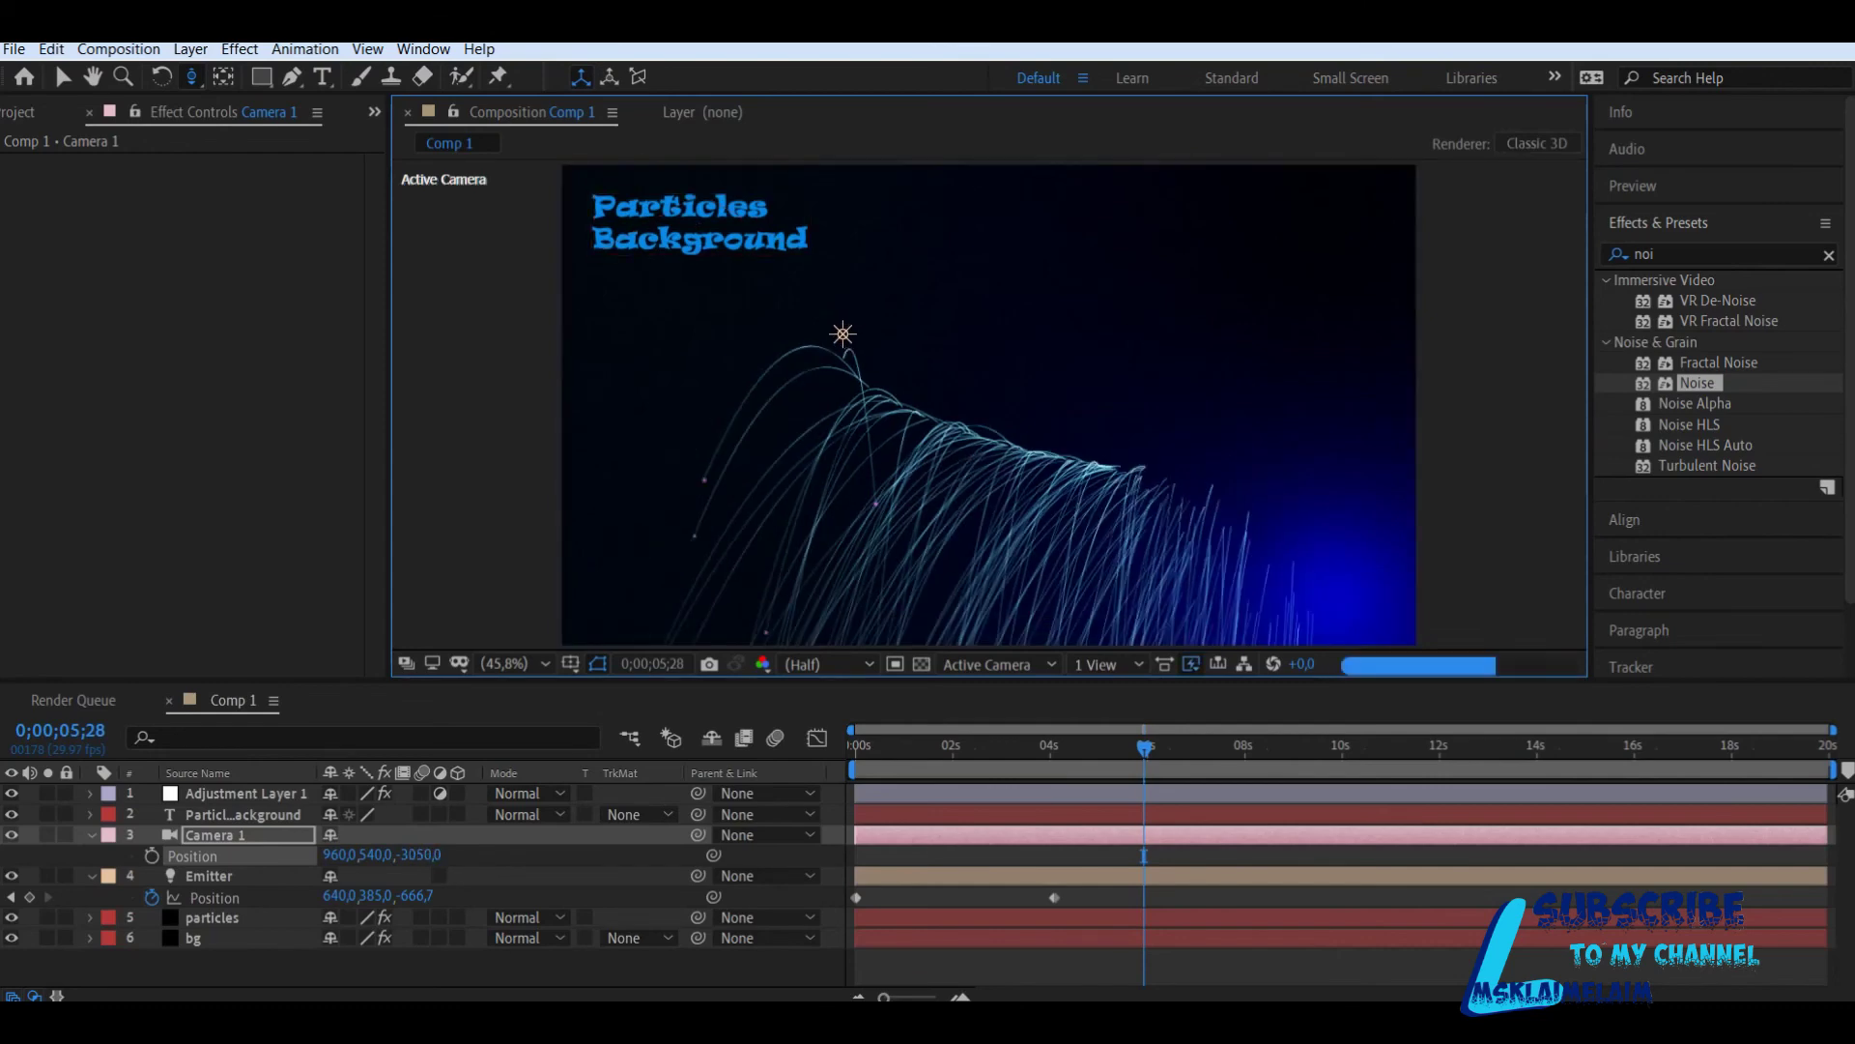
scroll(986, 402, "up", 2)
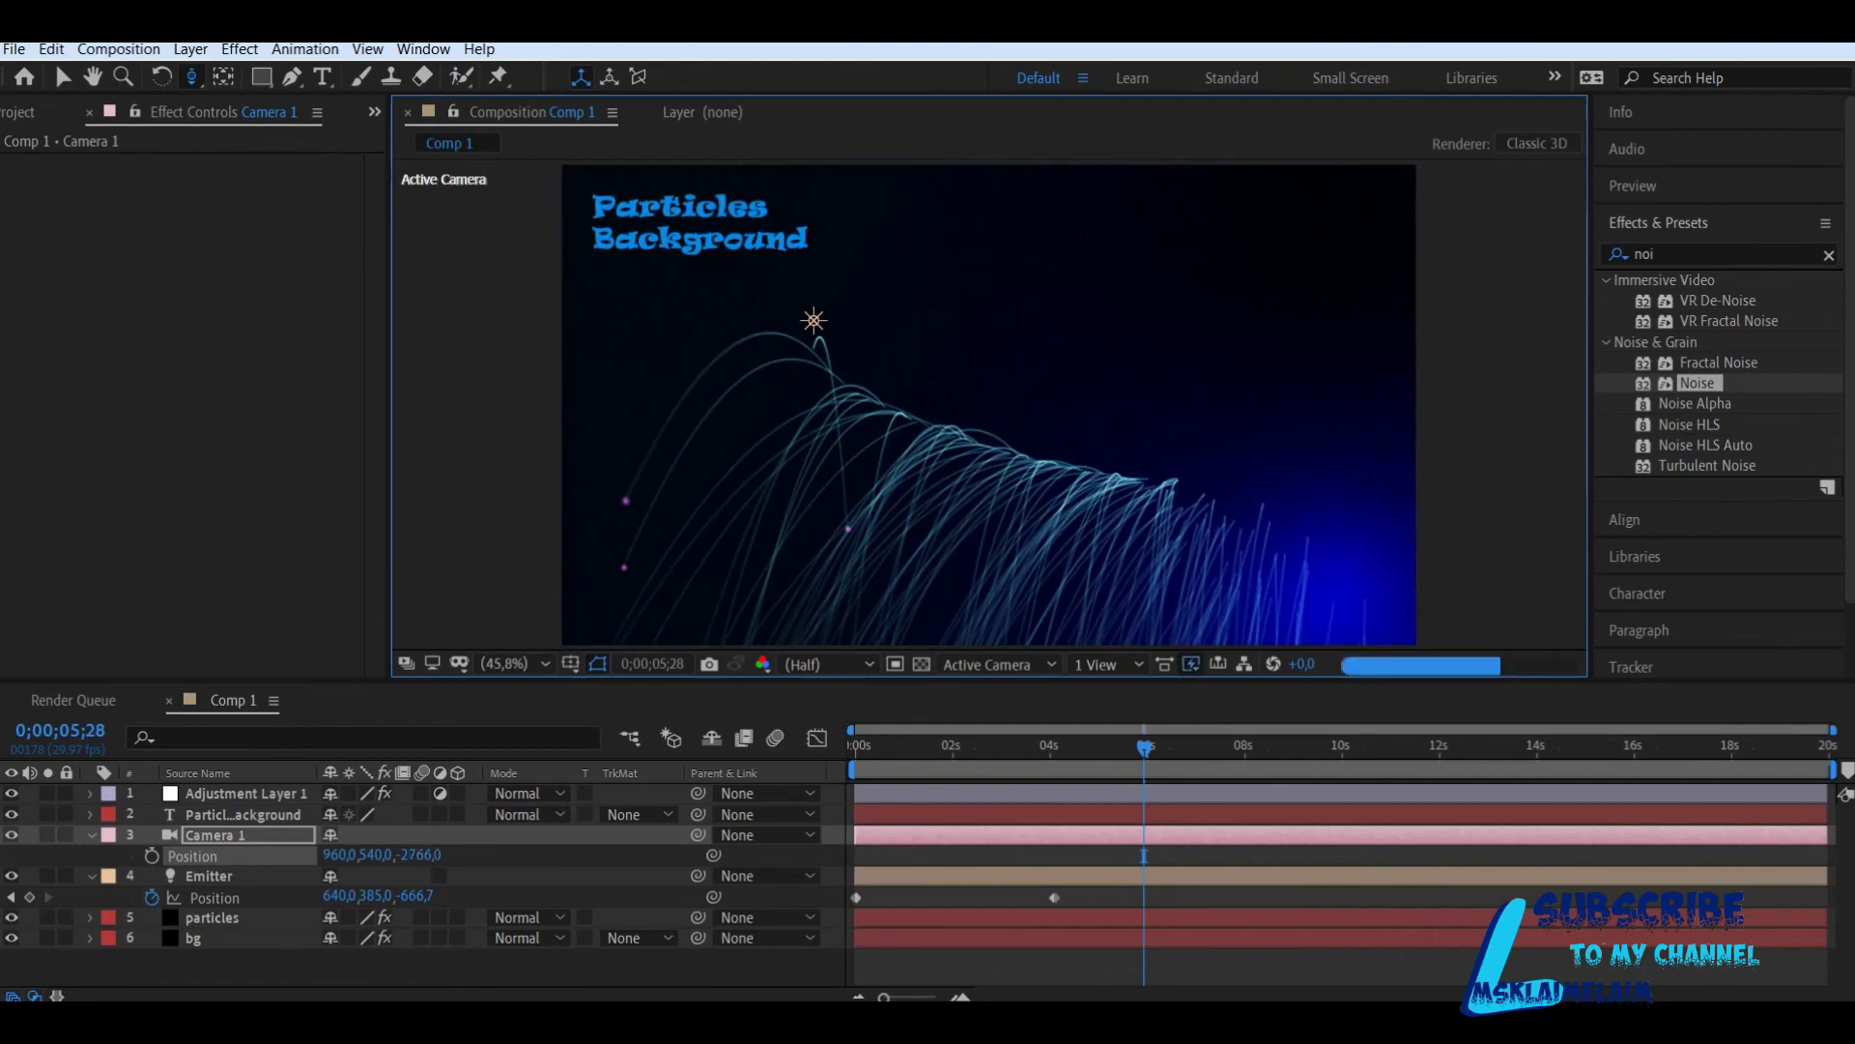
scroll(986, 402, "up", 1)
left_click(151, 857)
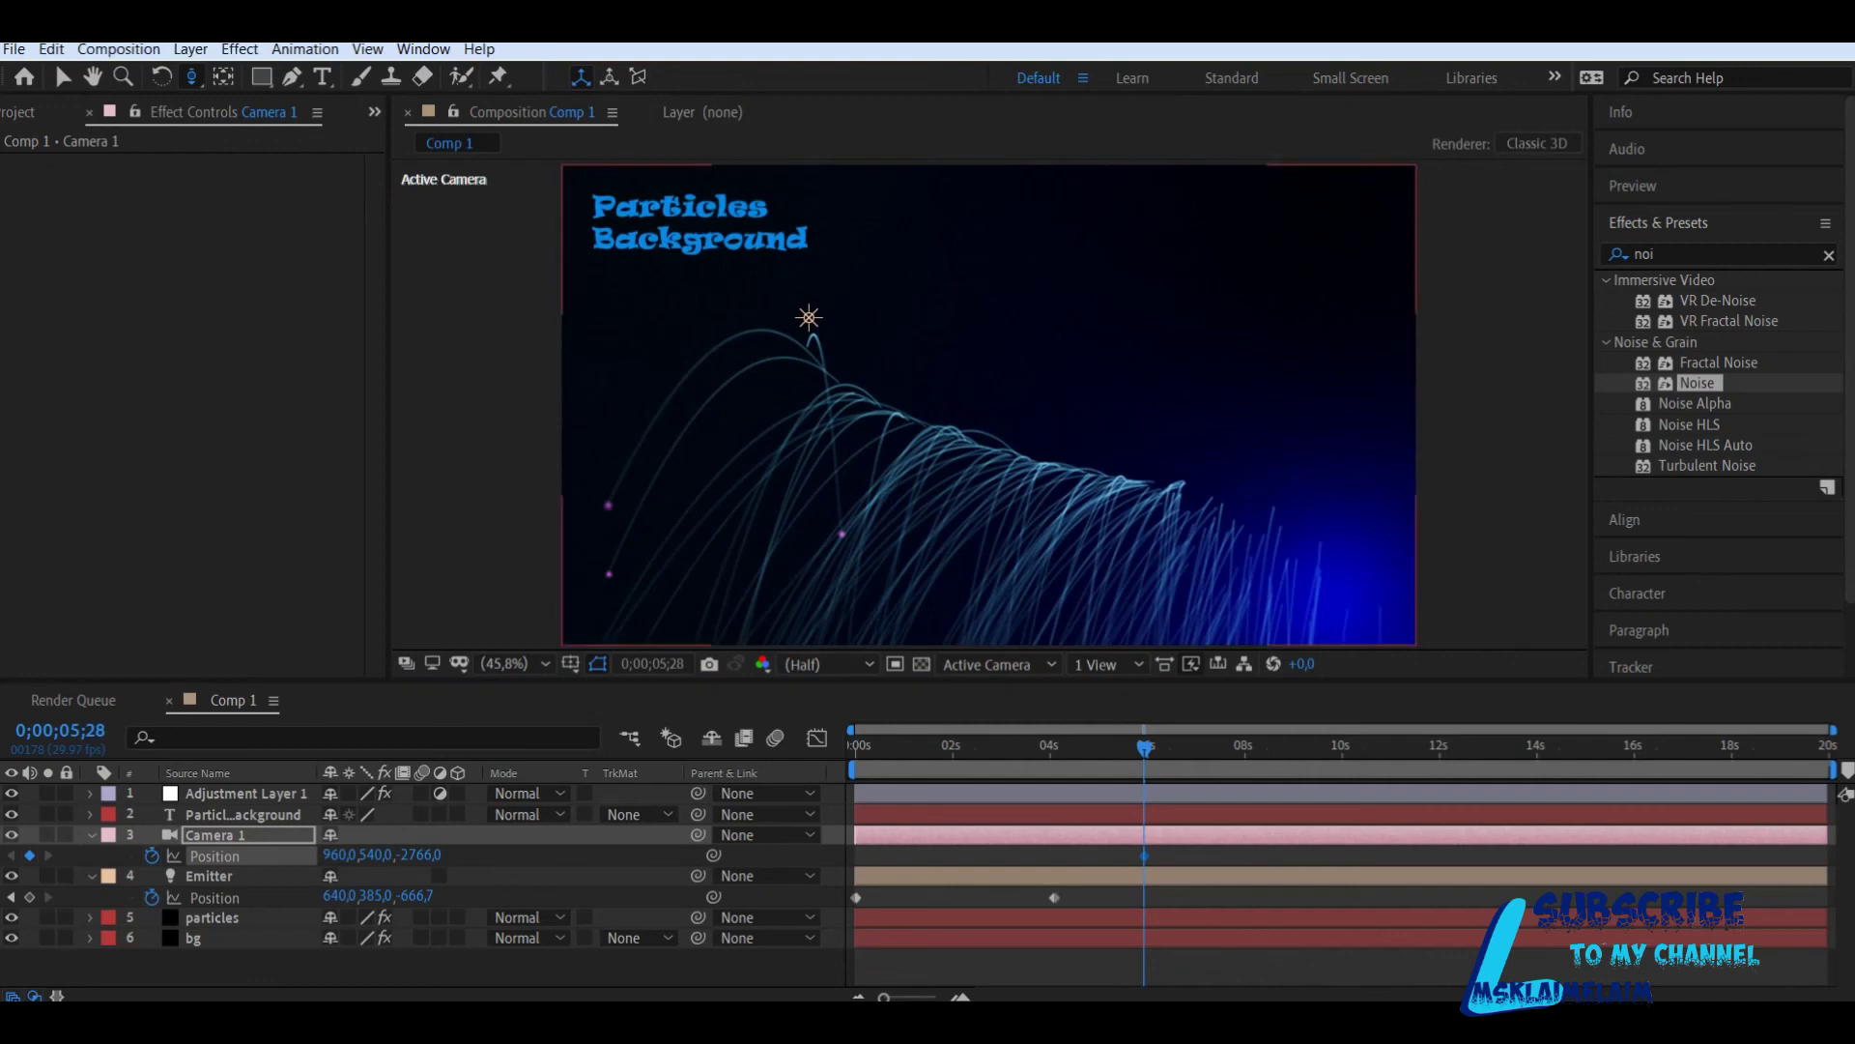
Step: Set Affect Position to 146 in the Turbulence Field of Particular's Air physics on the particles layer
left_click(213, 918)
left_click(30, 316)
left_click(30, 337)
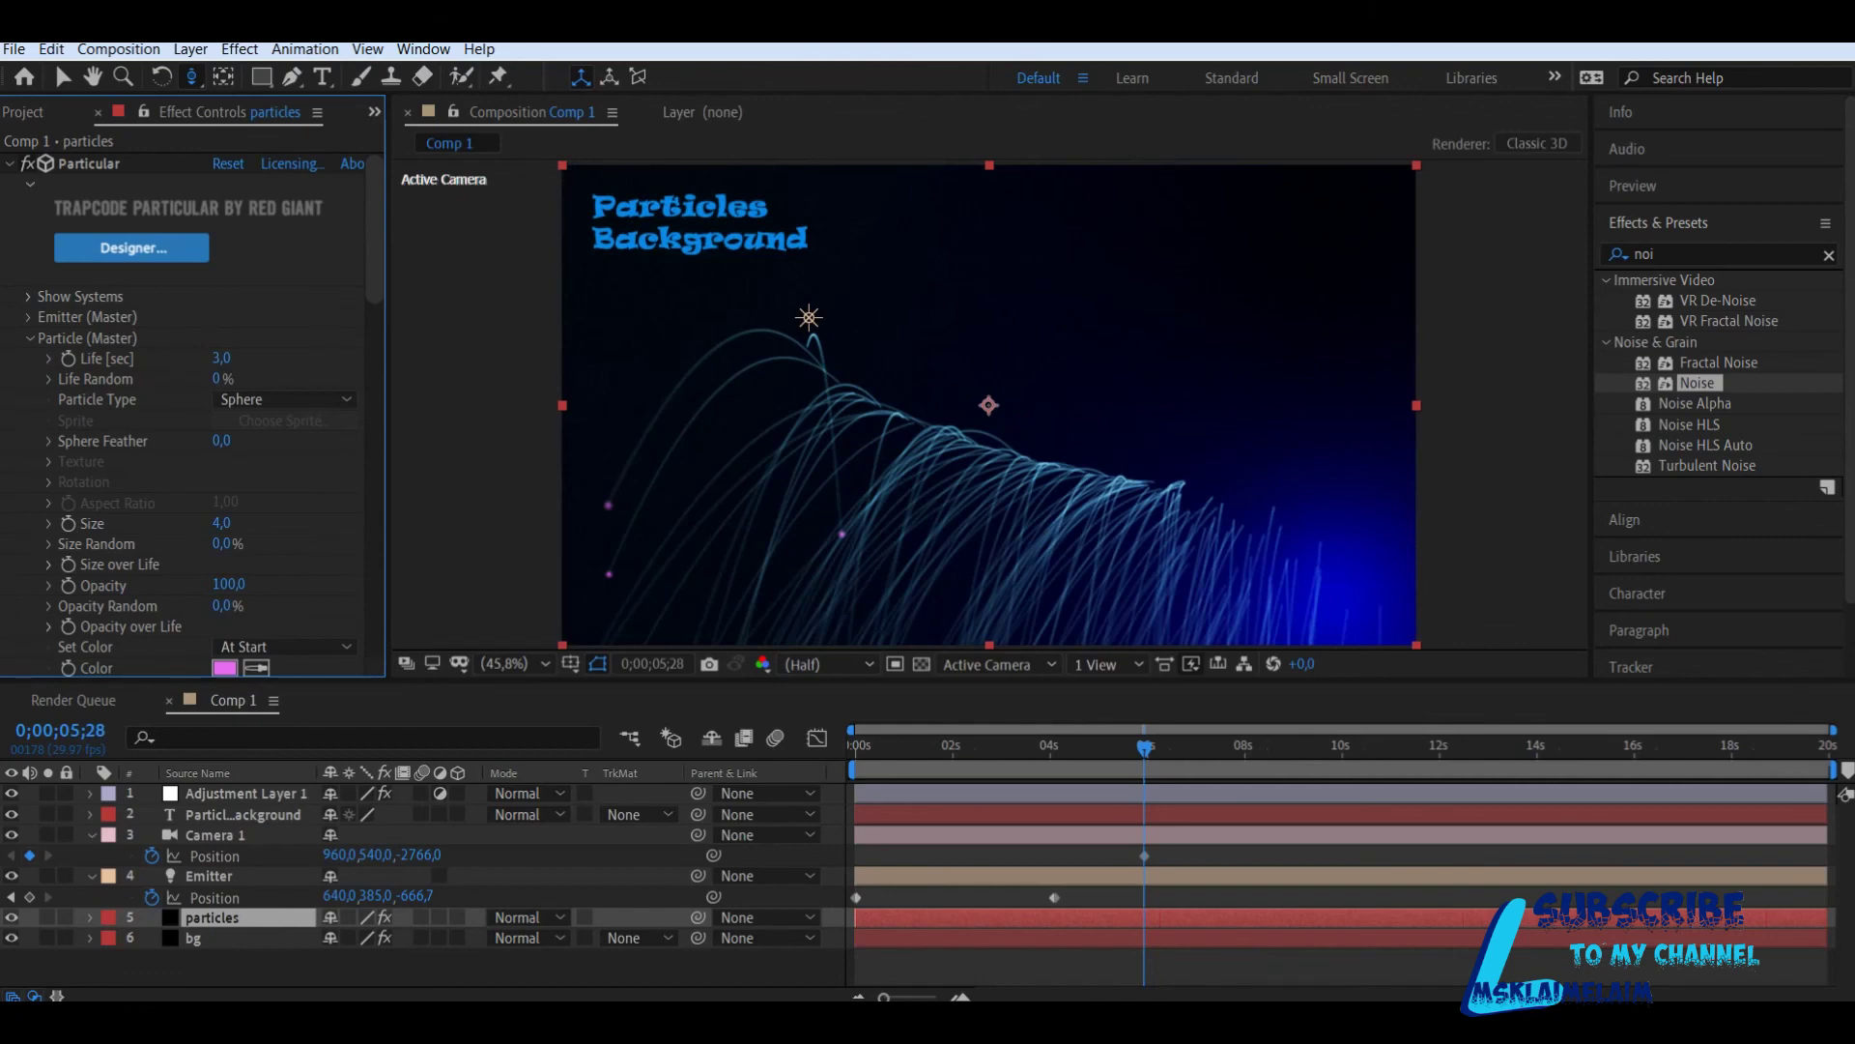
left_click(30, 337)
left_click(30, 378)
scroll(201, 414, "down", 3)
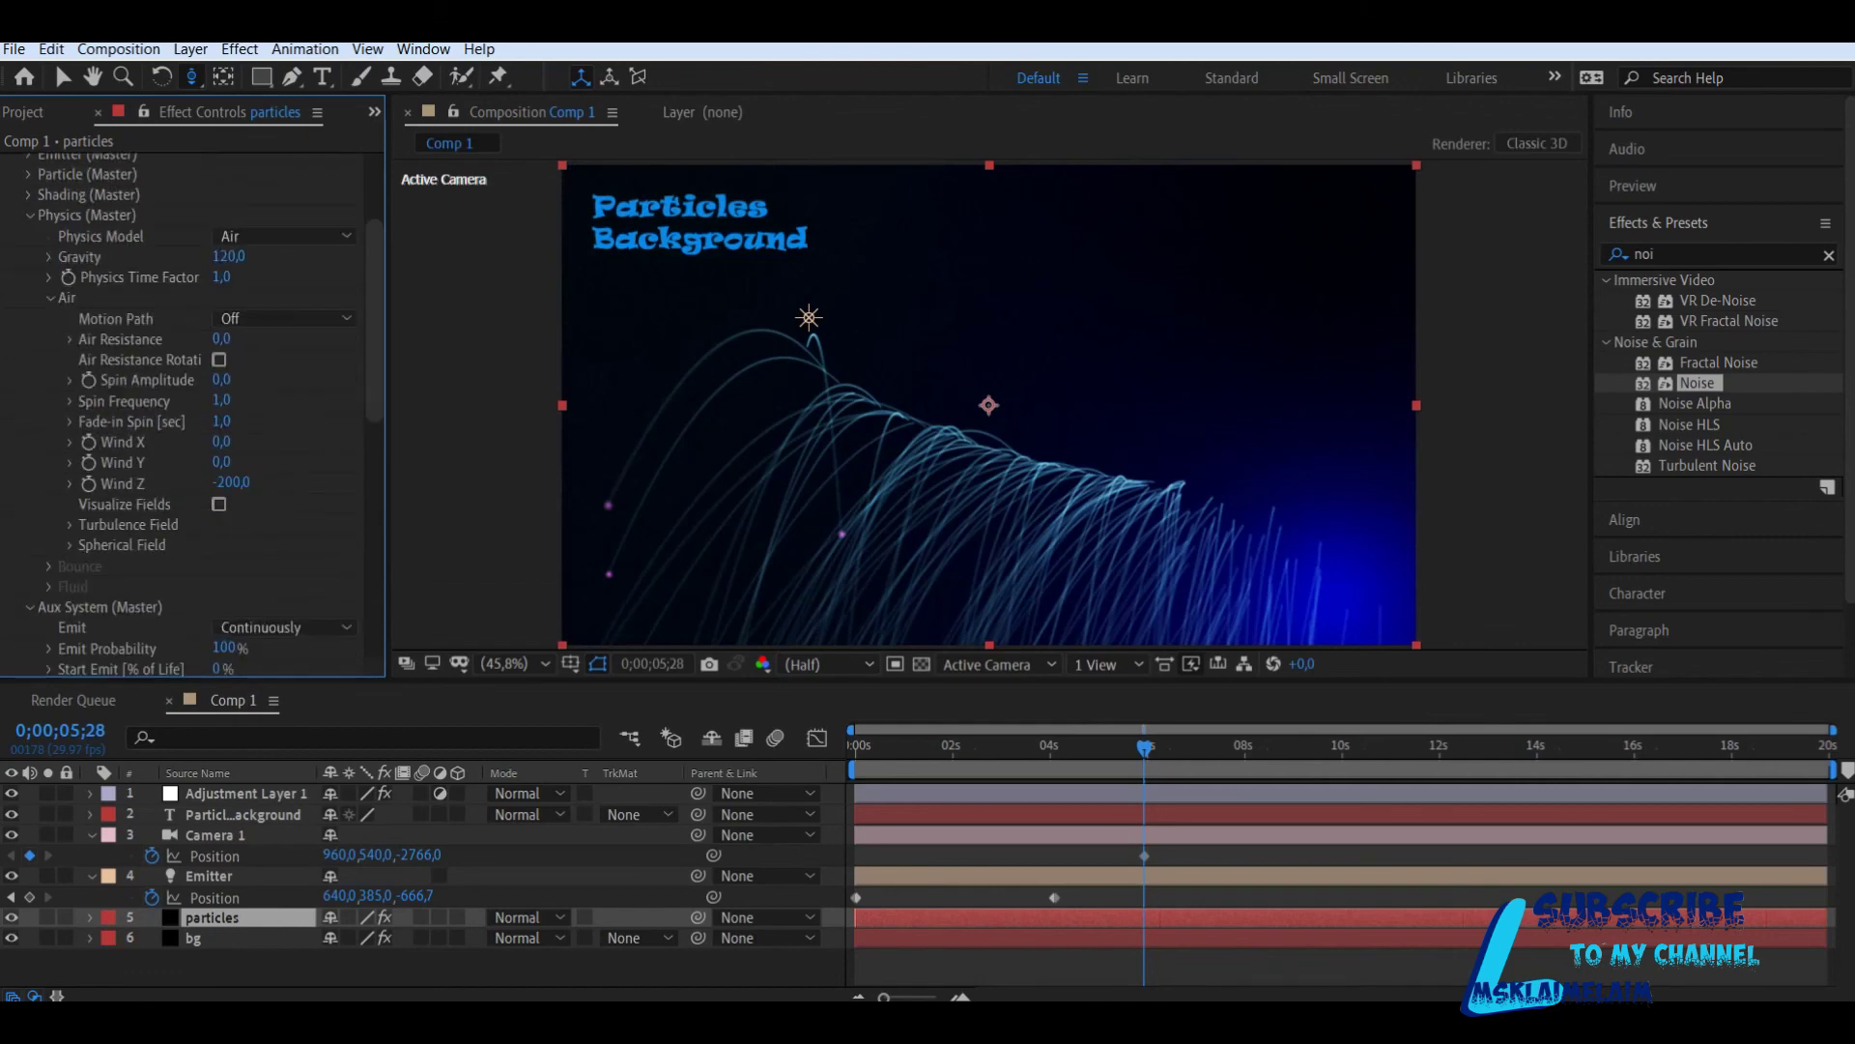
left_click(71, 525)
scroll(220, 413, "down", 1)
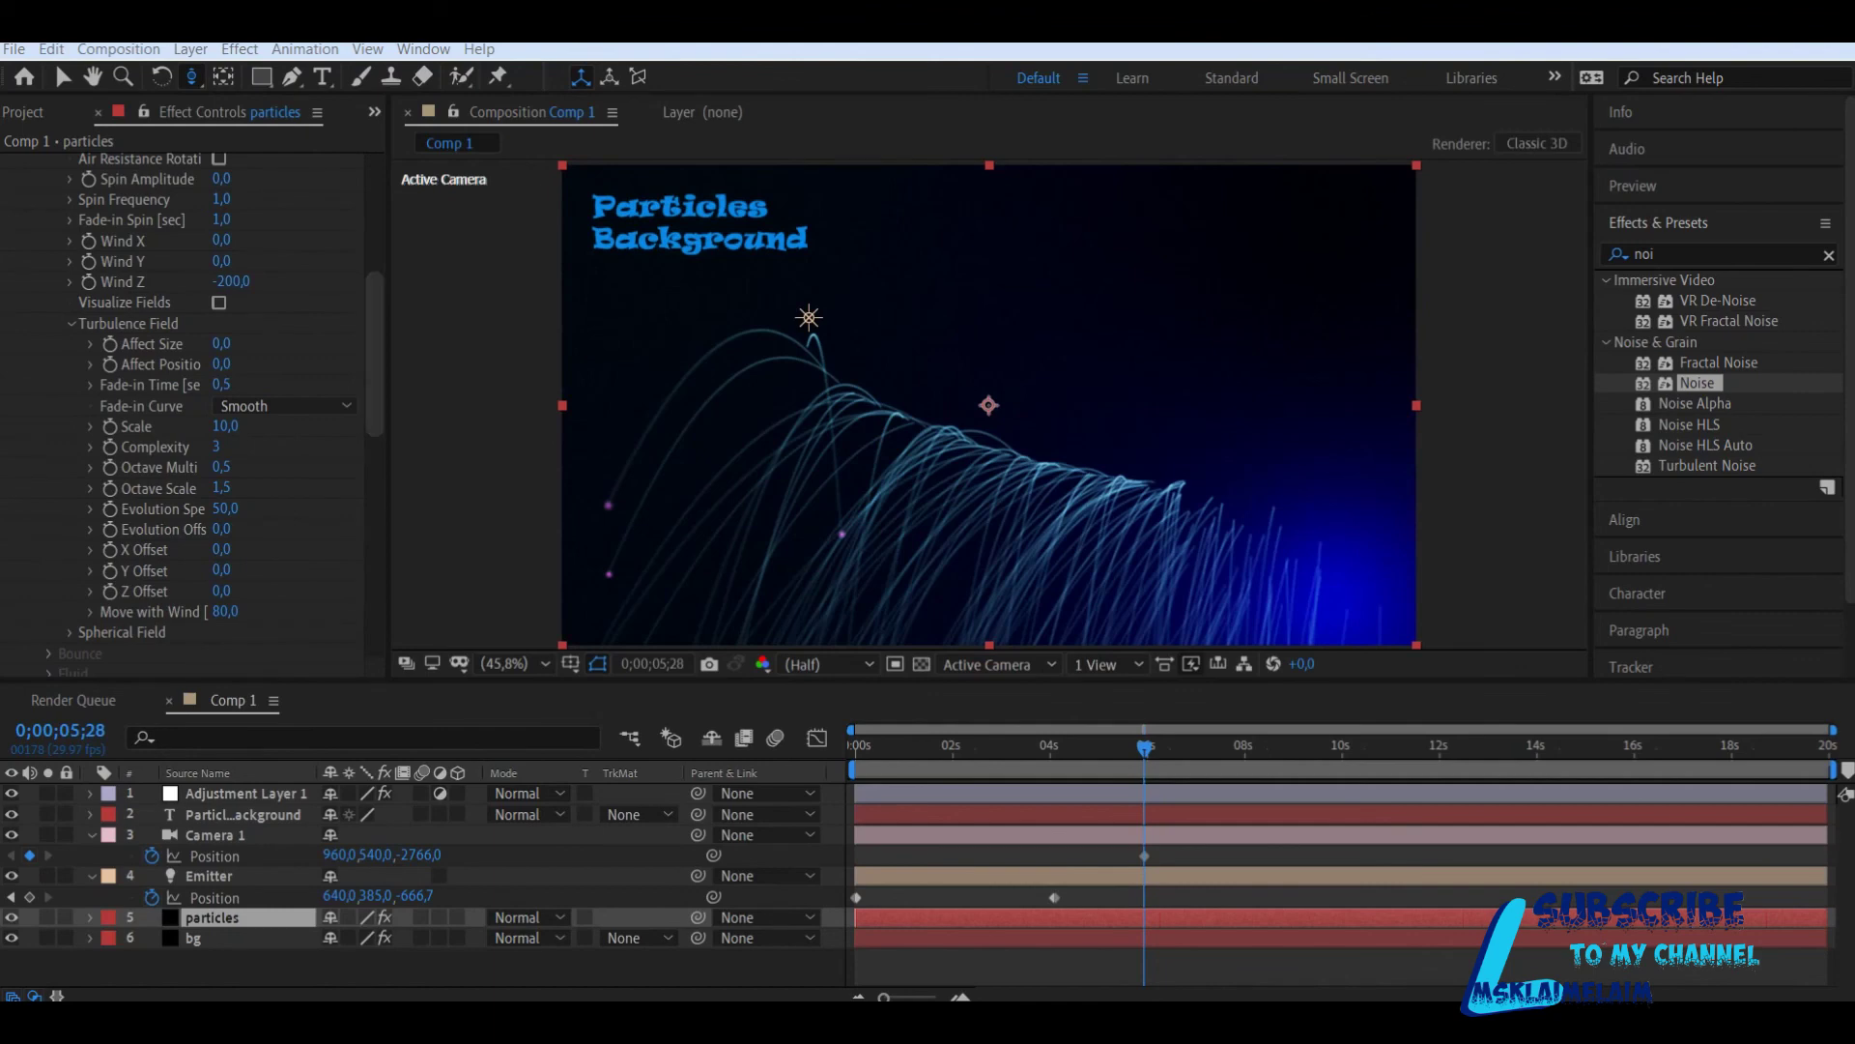
left_click(222, 365)
type("146")
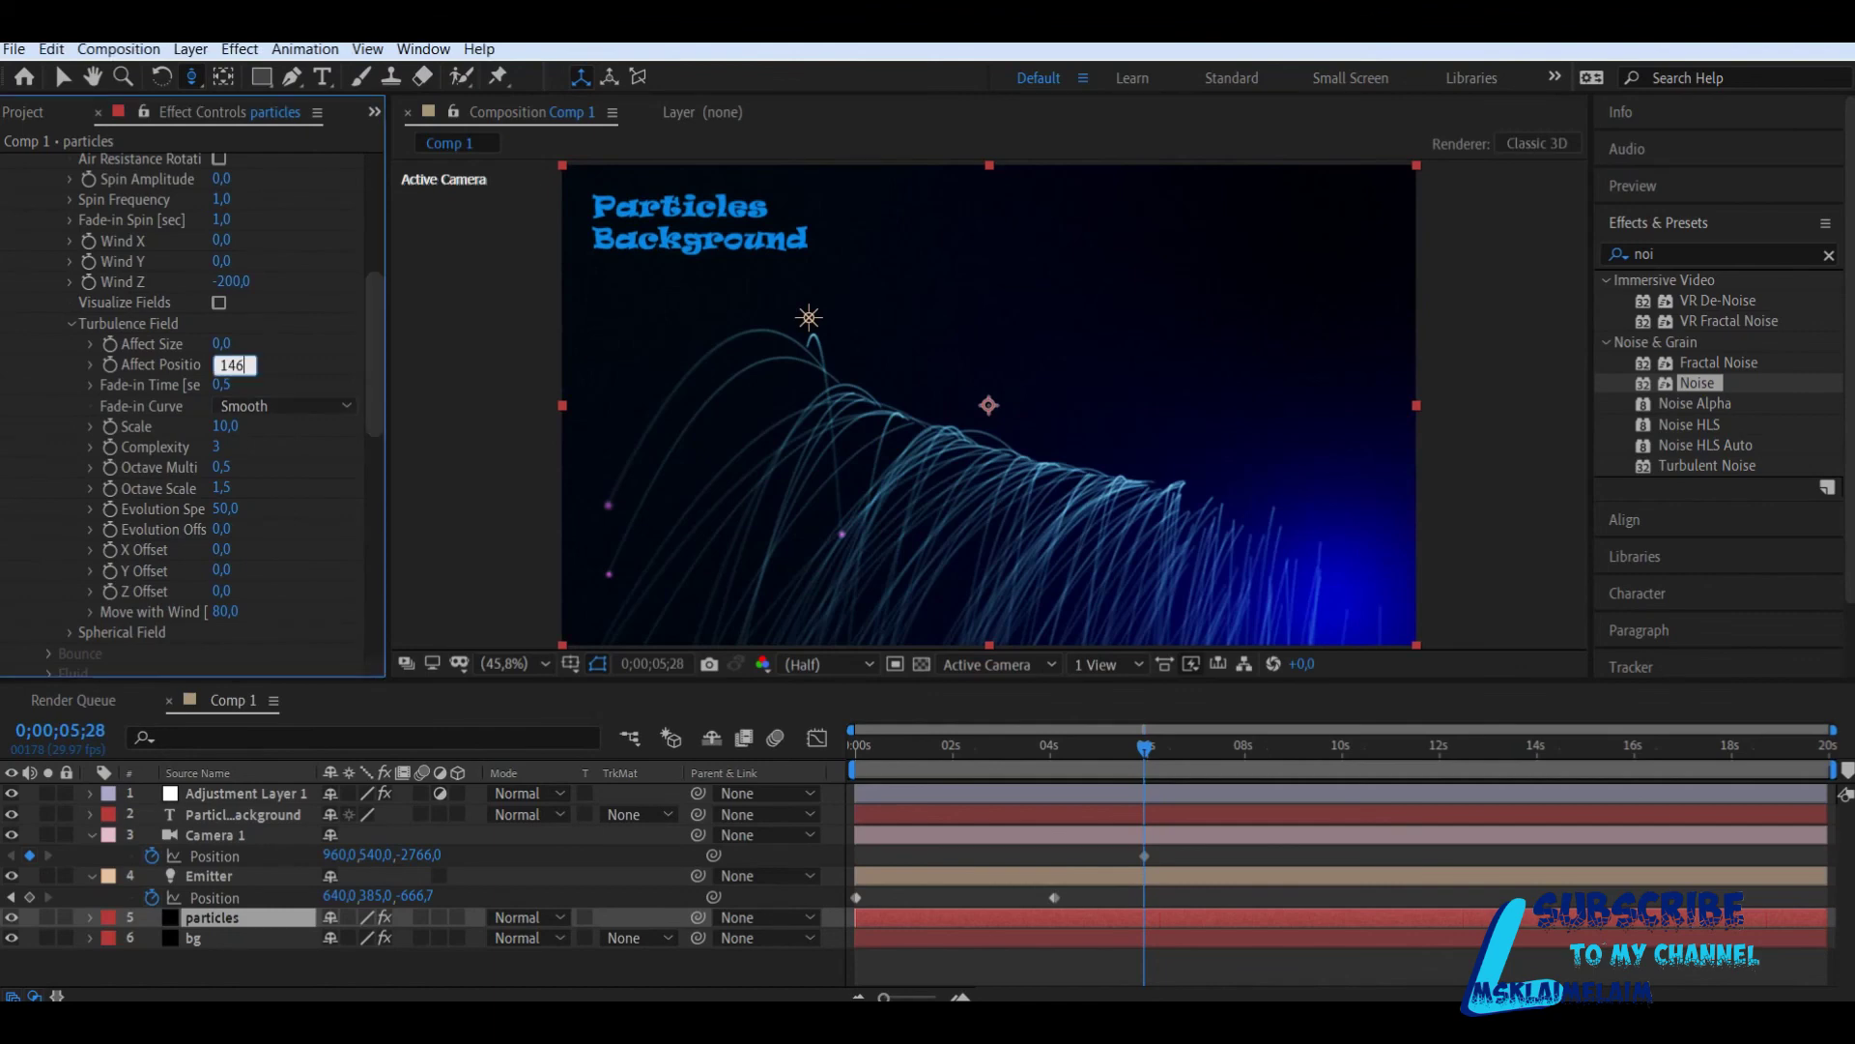
key("Return")
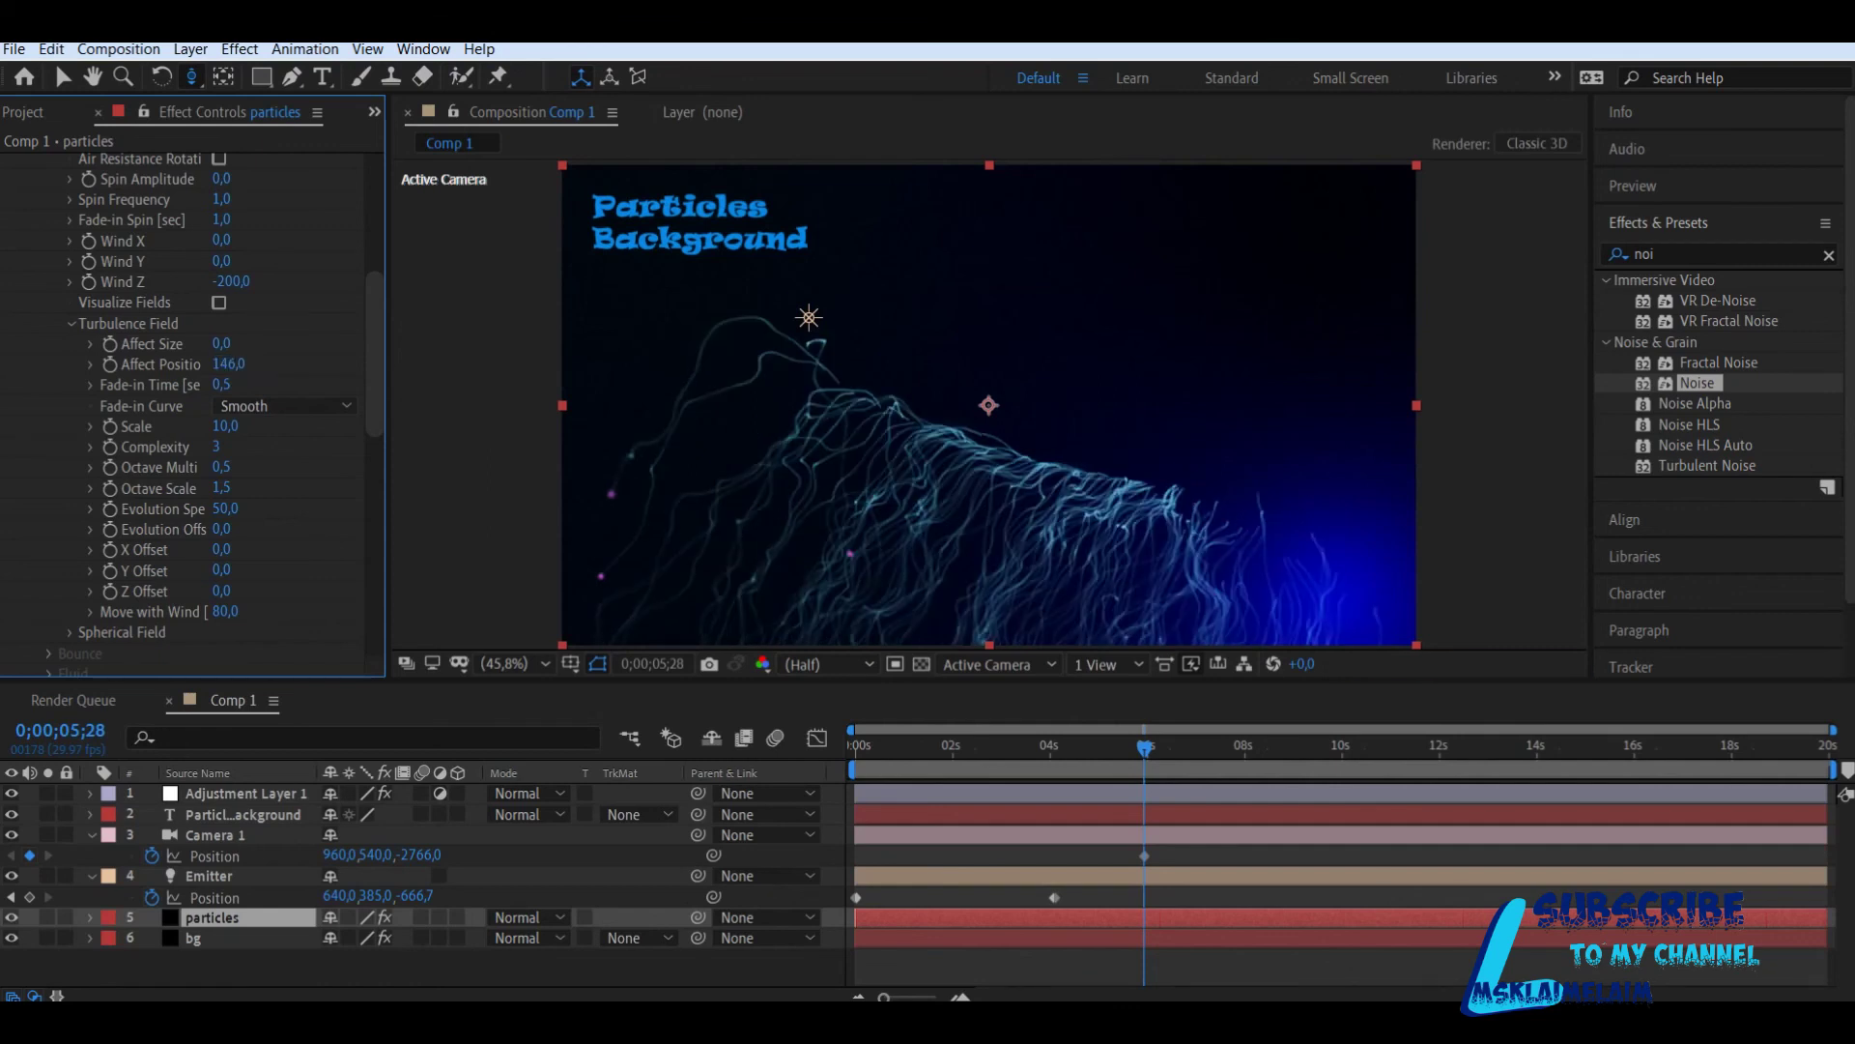
Step: Preview the composition from its first frame to examine the turbulent particle trails
key("Home")
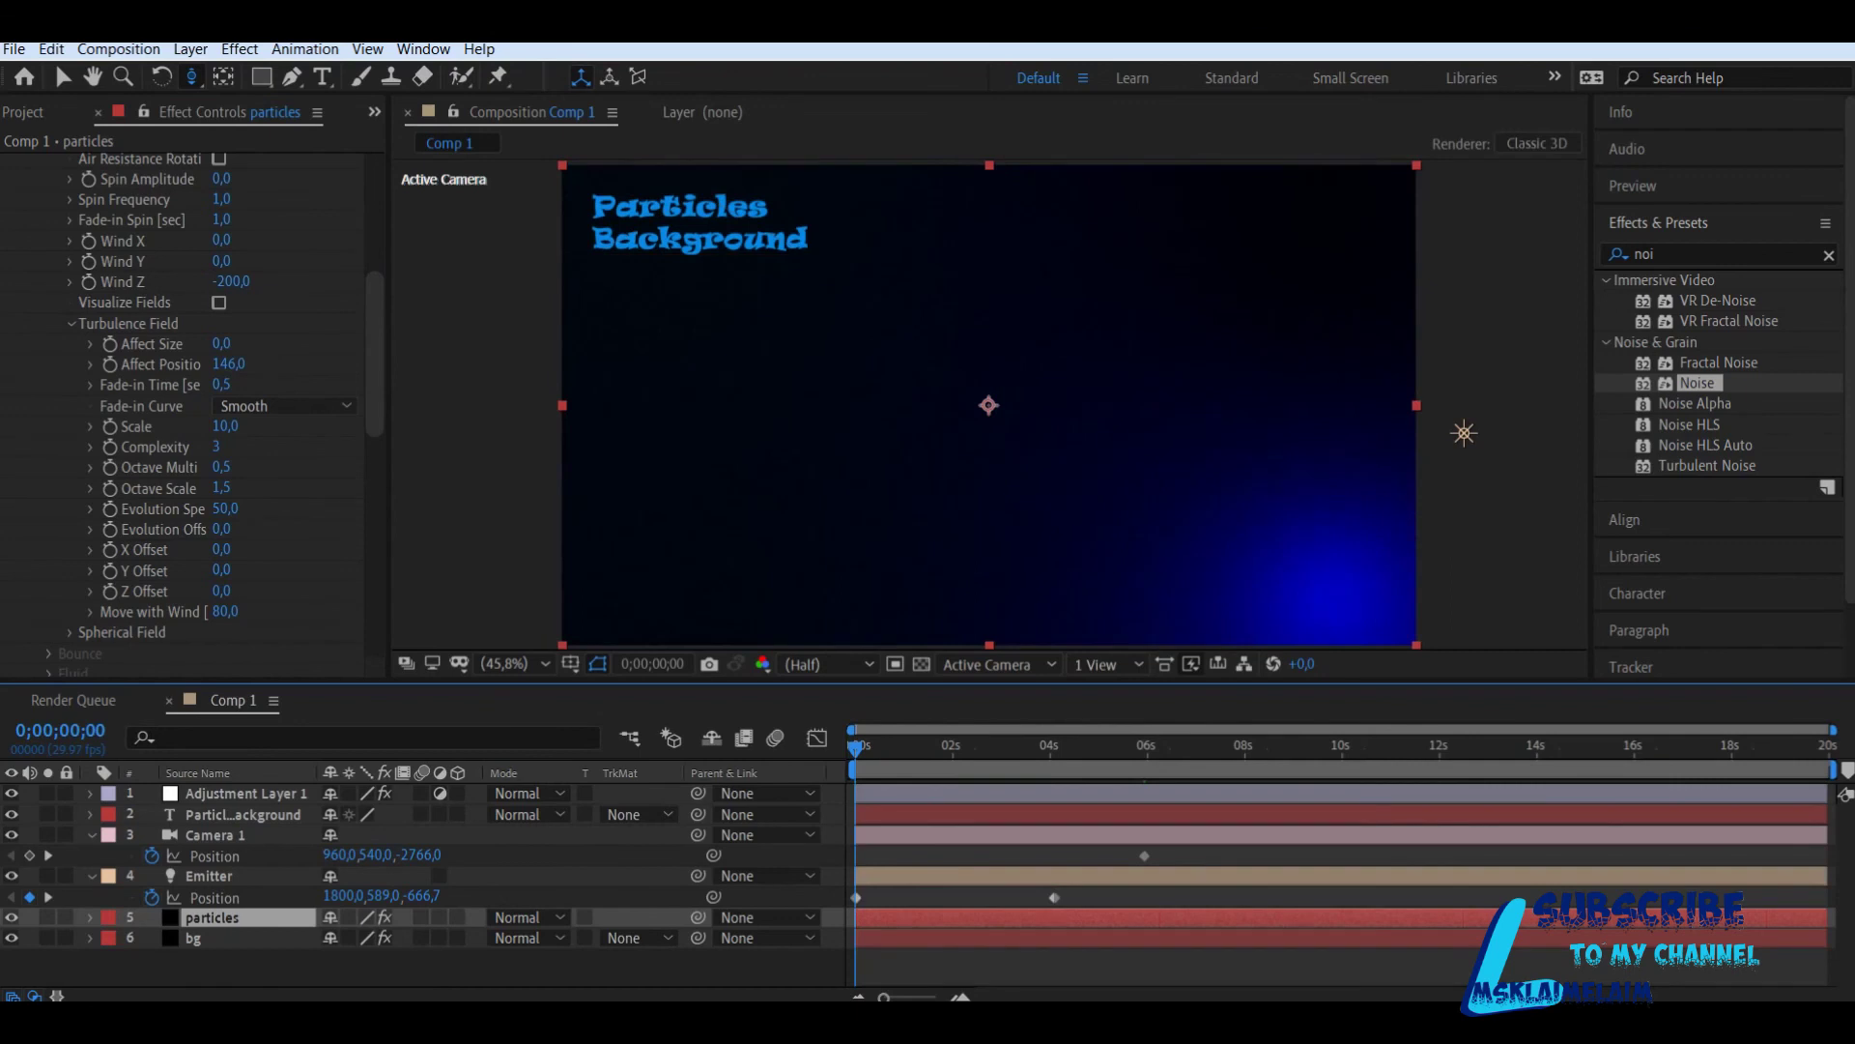
left_click(1633, 186)
left_click(1716, 220)
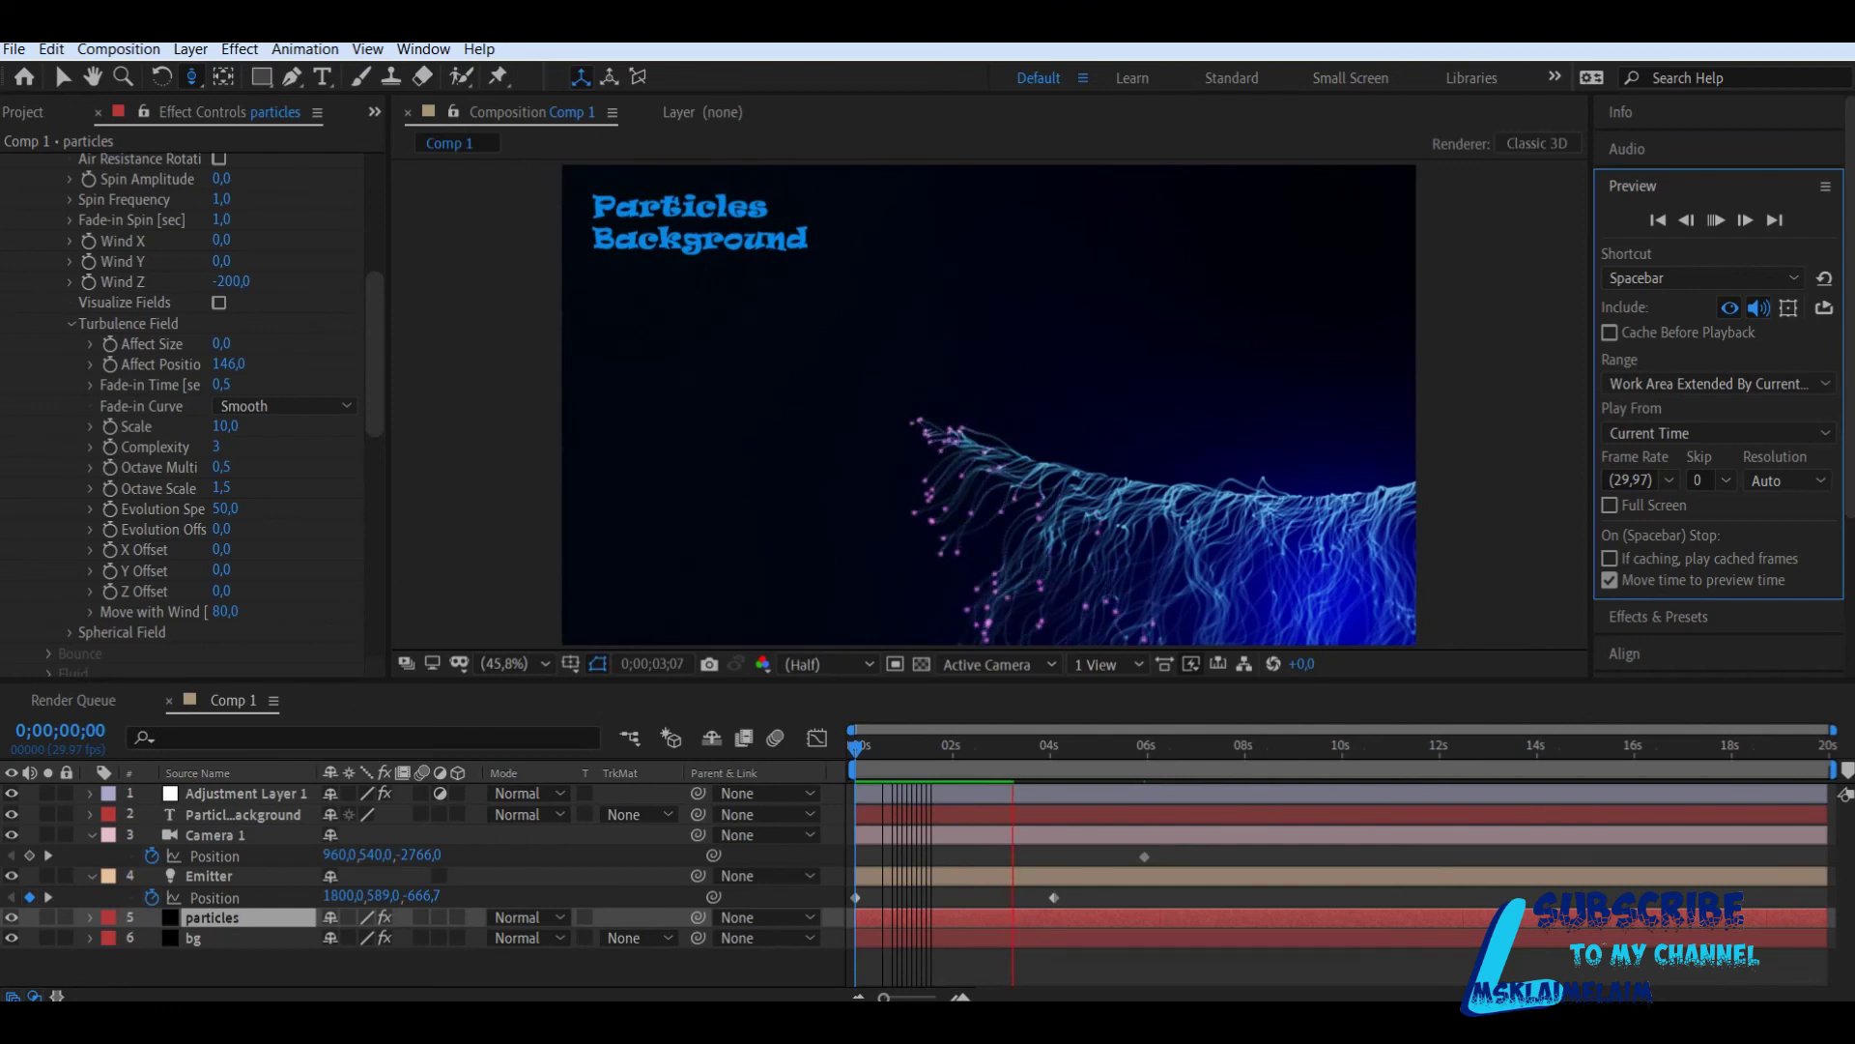
key("space")
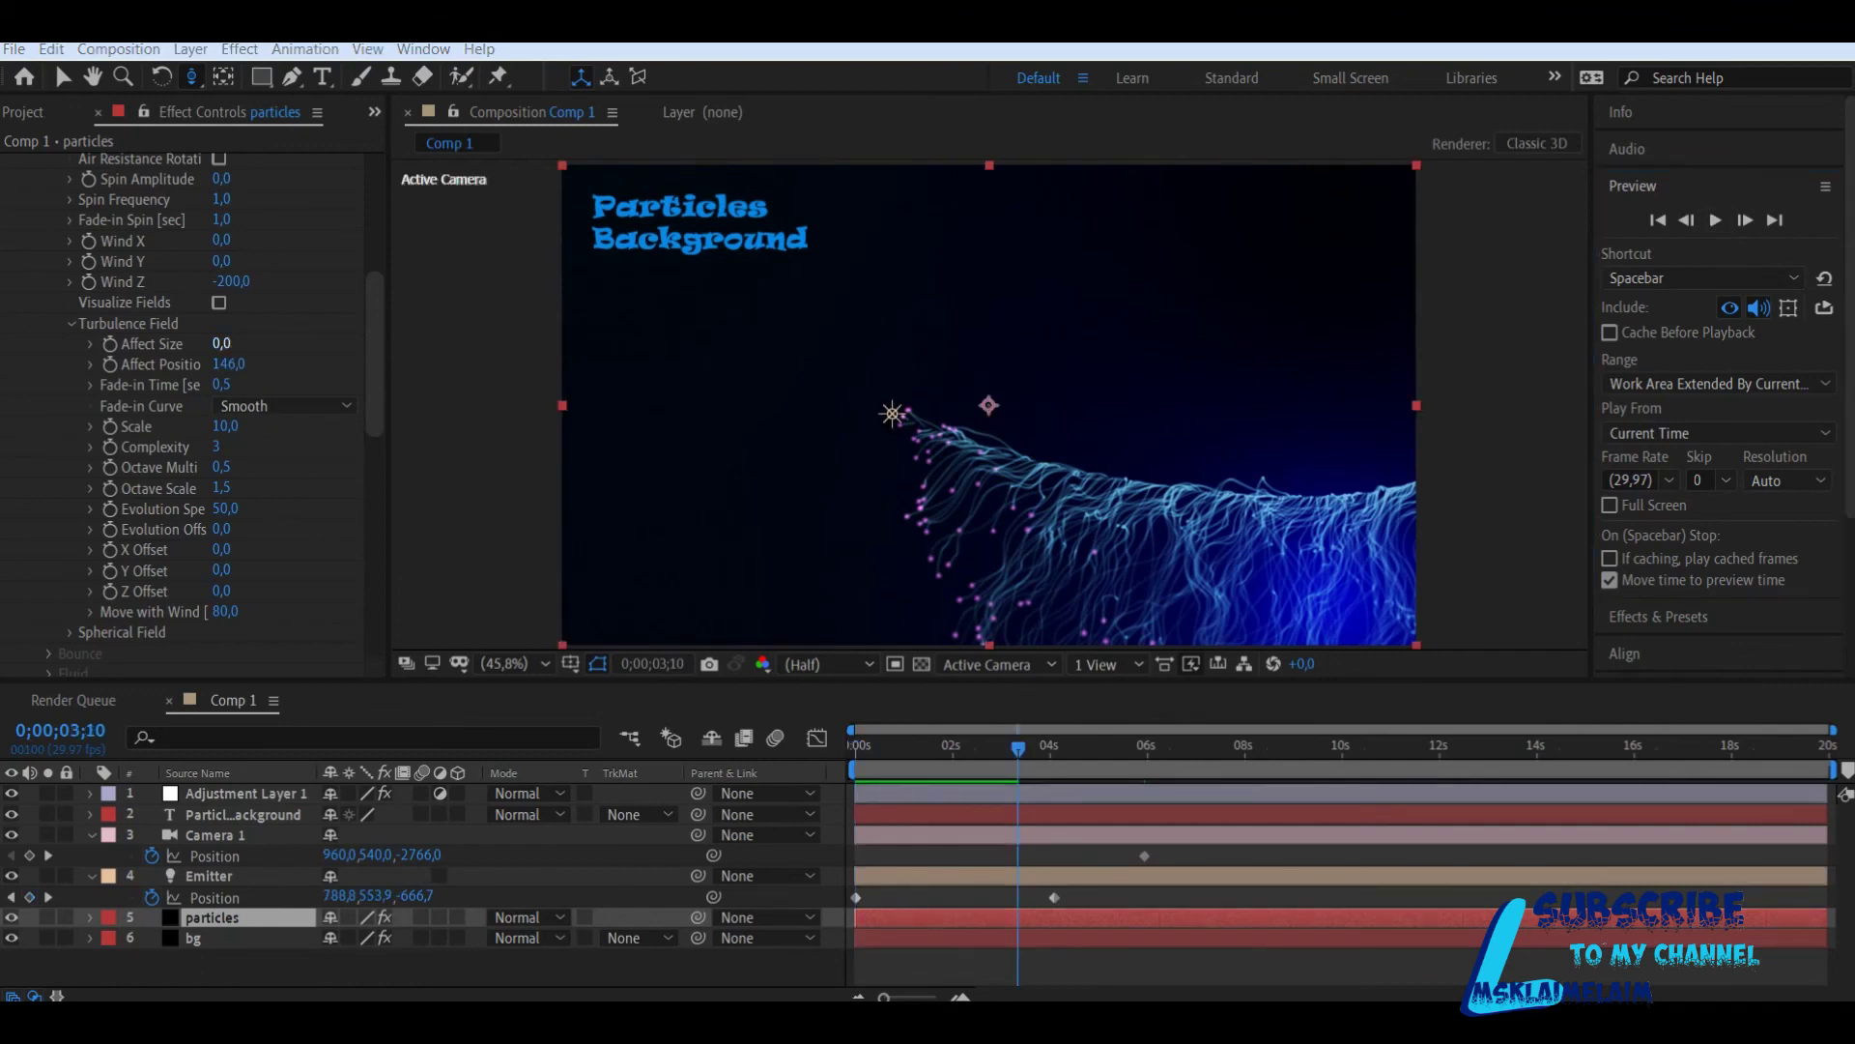
Step: Set the Turbulence Field's Affect Size to 30 on the particles layer
left_click(222, 344)
type("30")
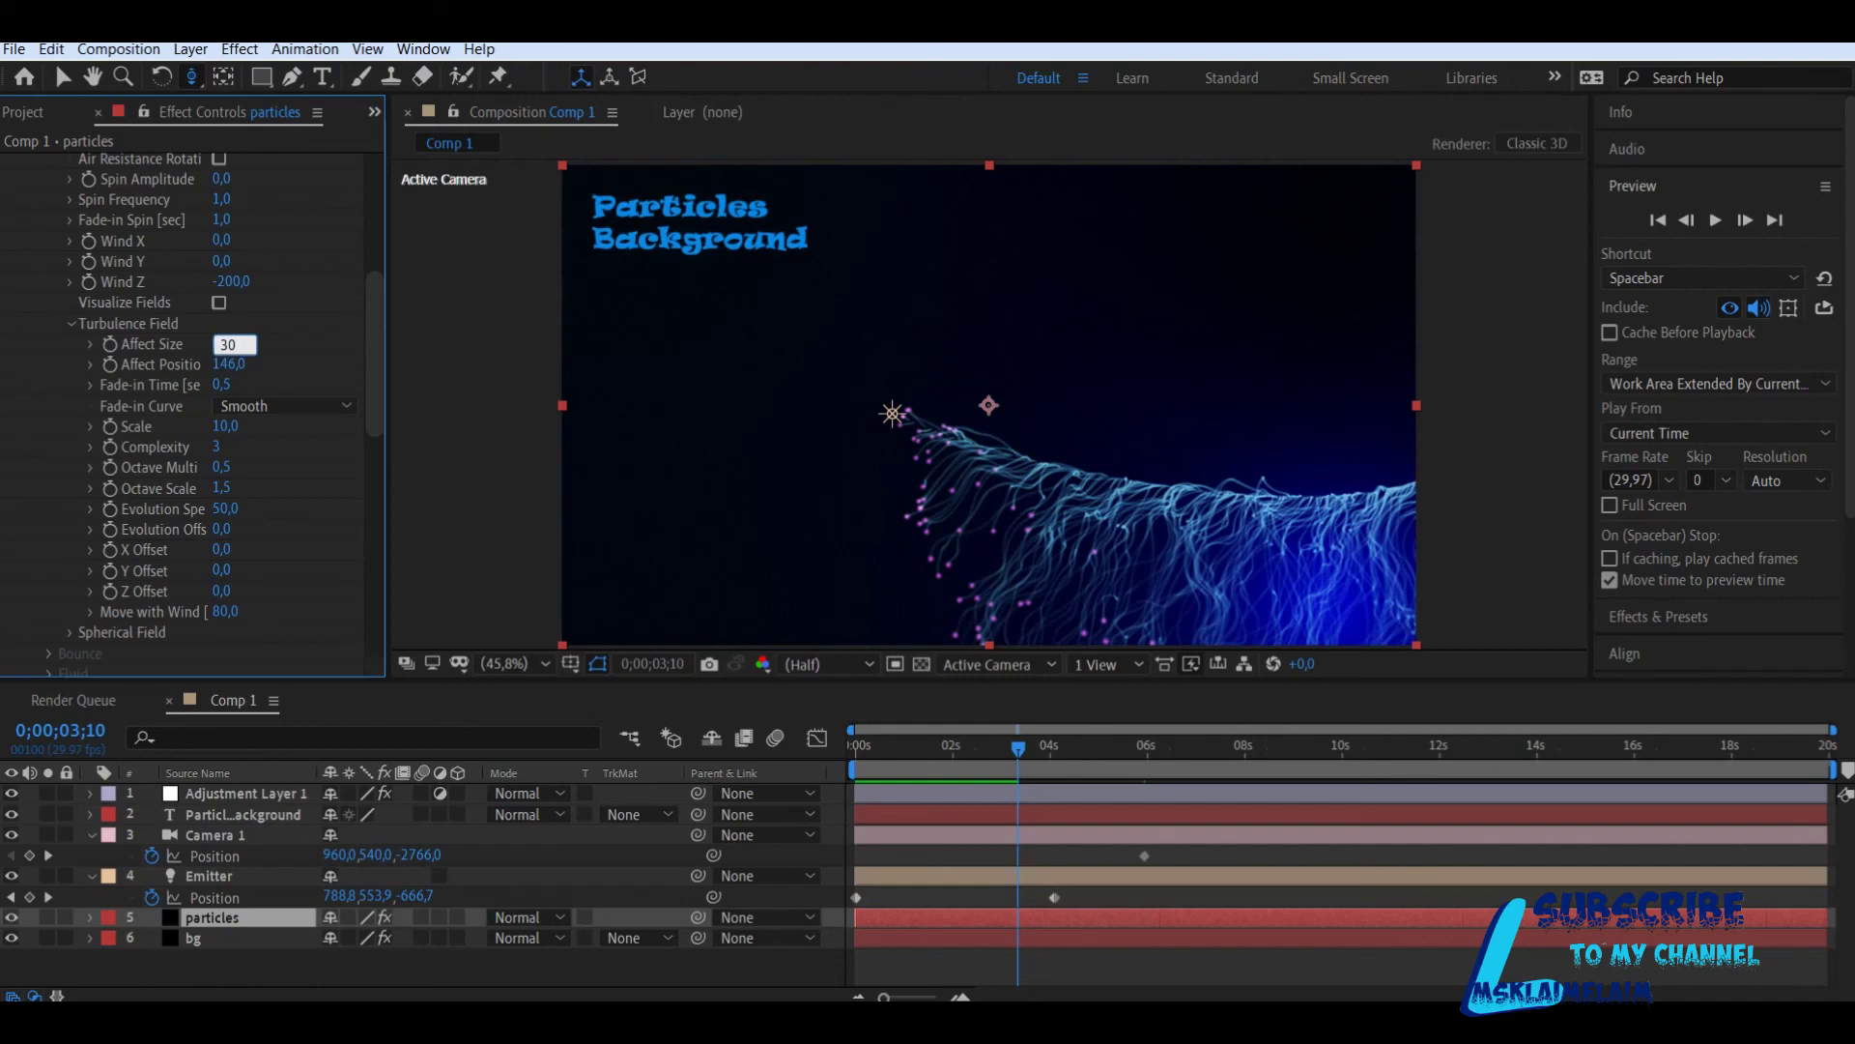
key("Return")
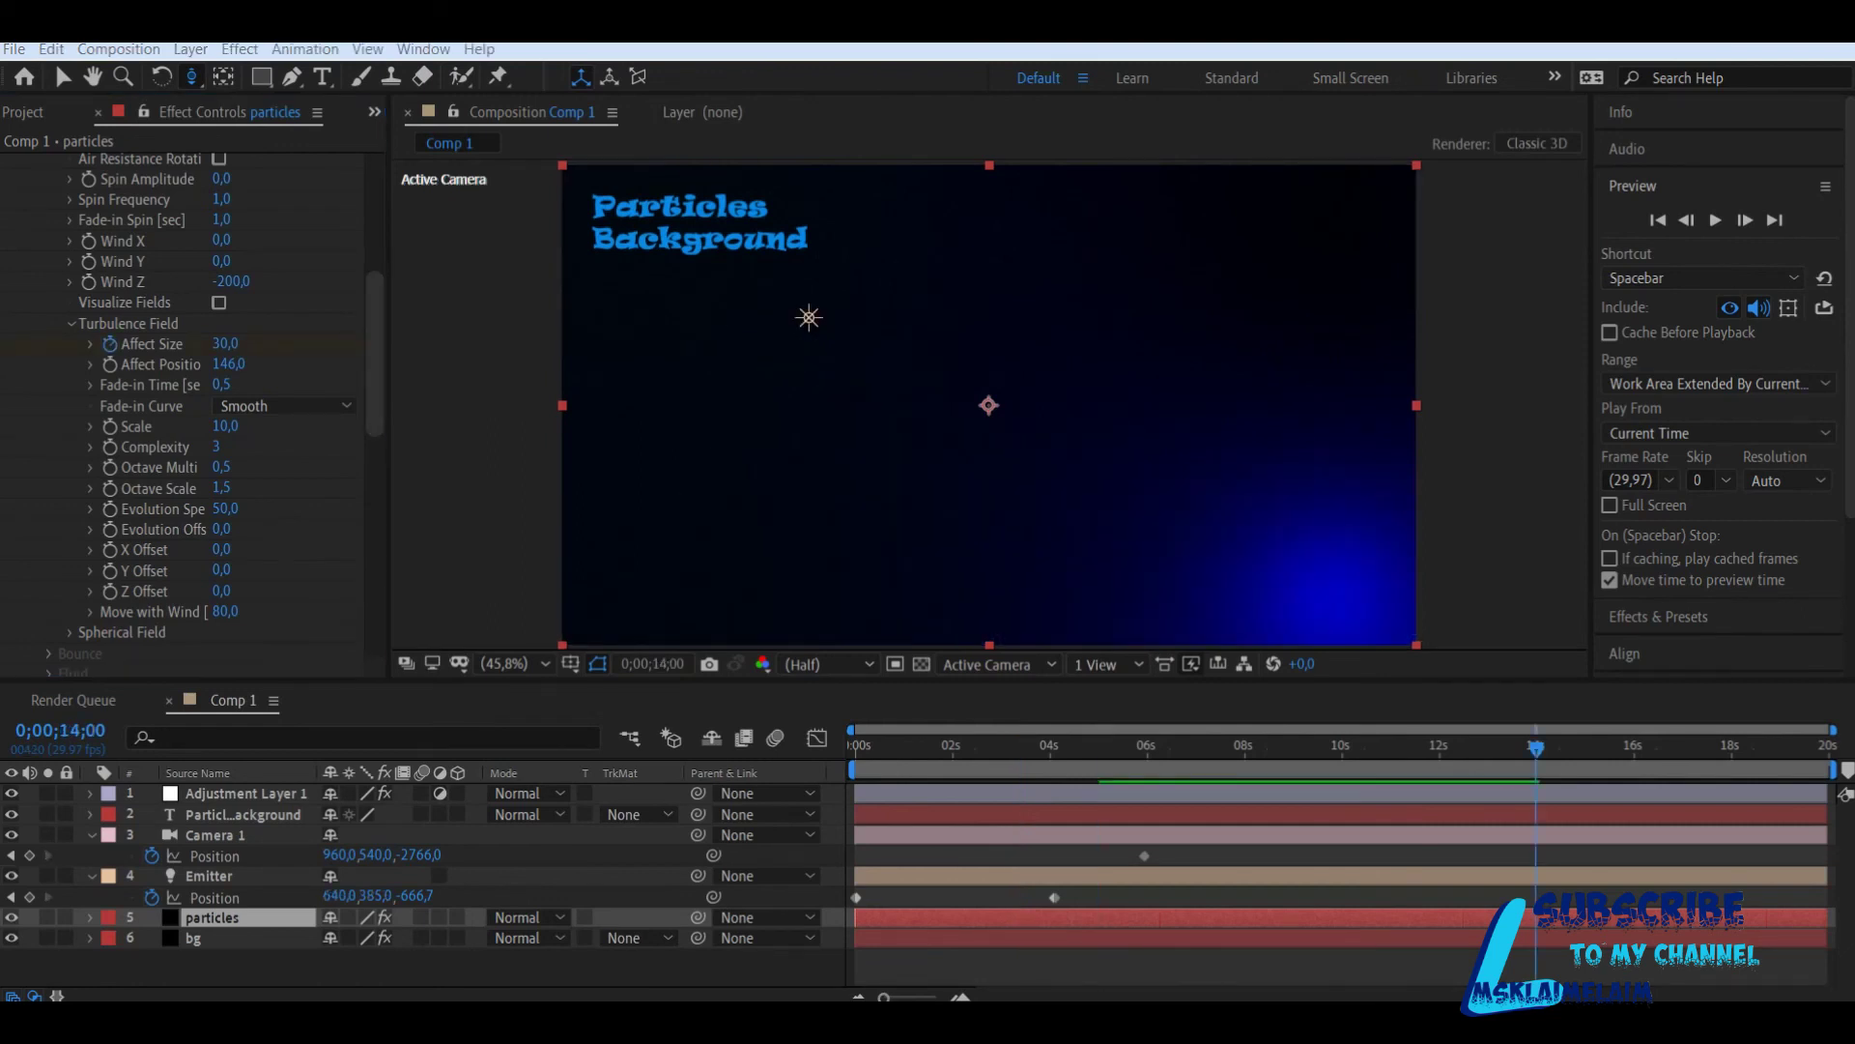
Step: Shorten Comp 1's duration to 7 seconds in its composition settings
key("ctrl+0")
right_click(89, 332)
left_click(199, 347)
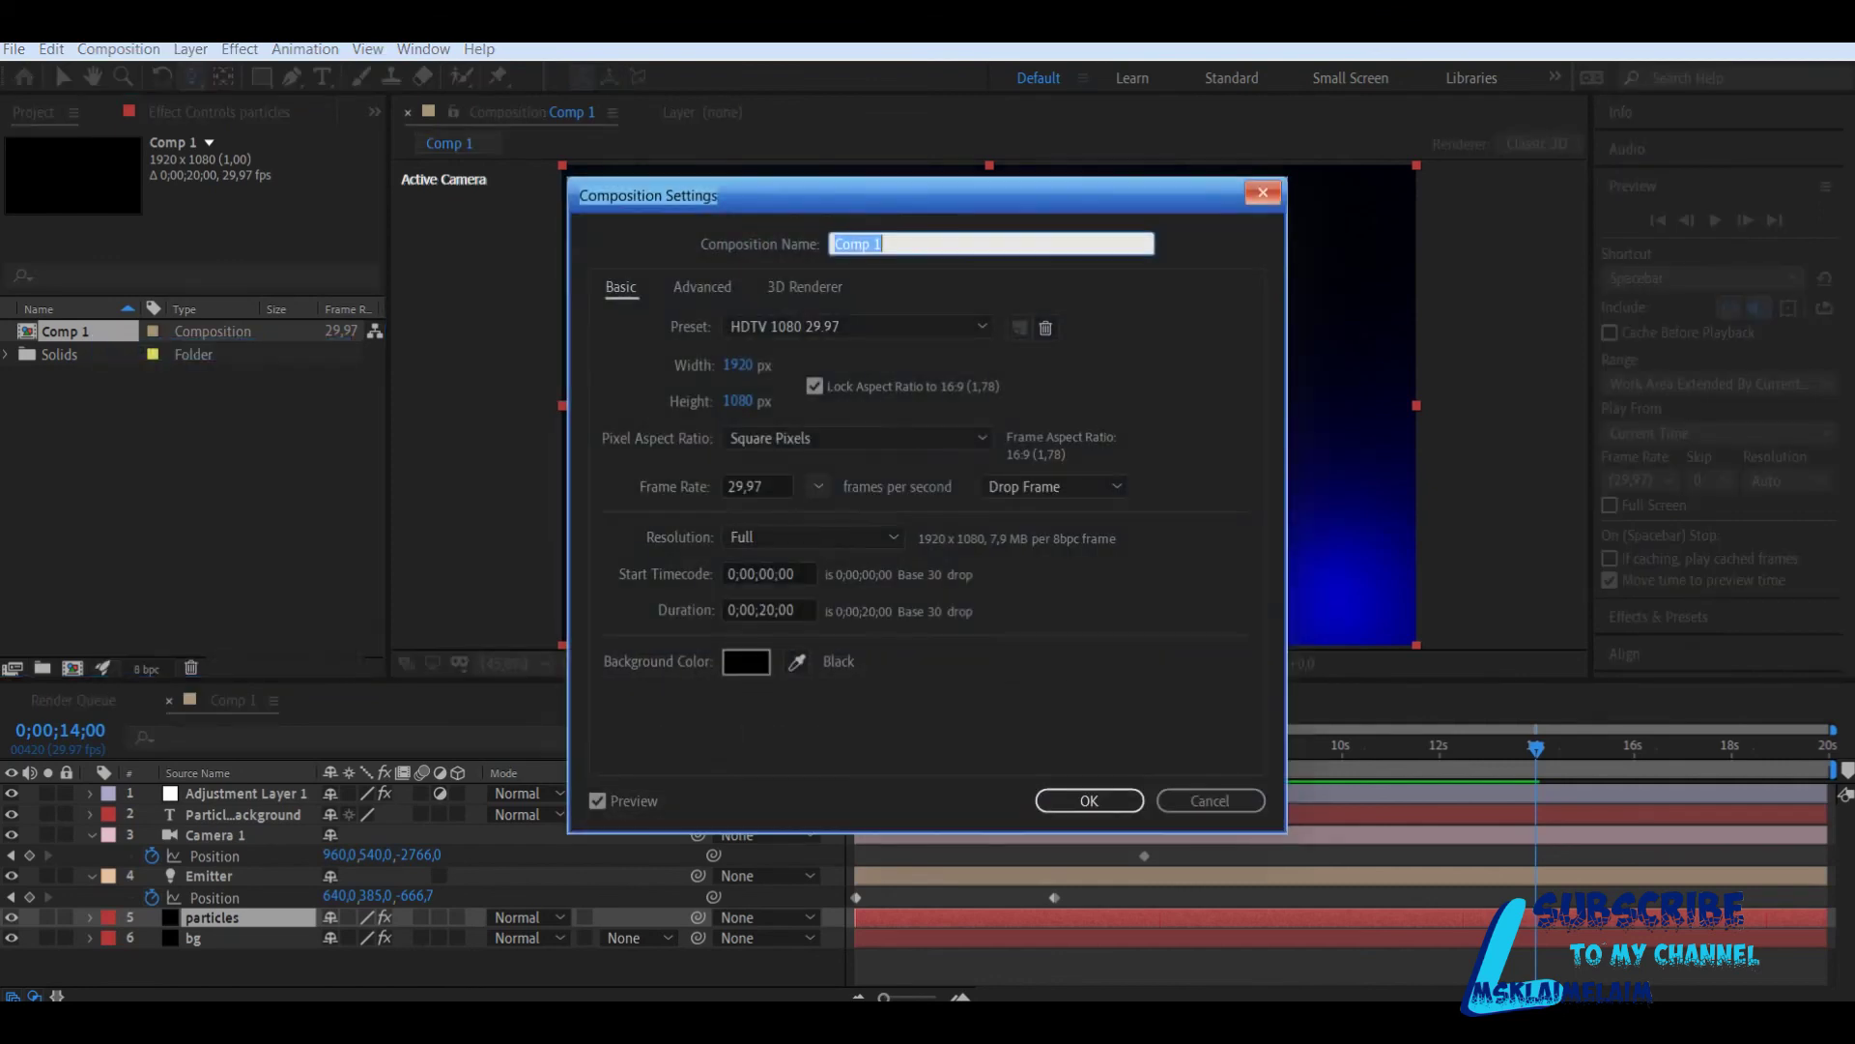
left_click_drag(777, 611, 760, 611)
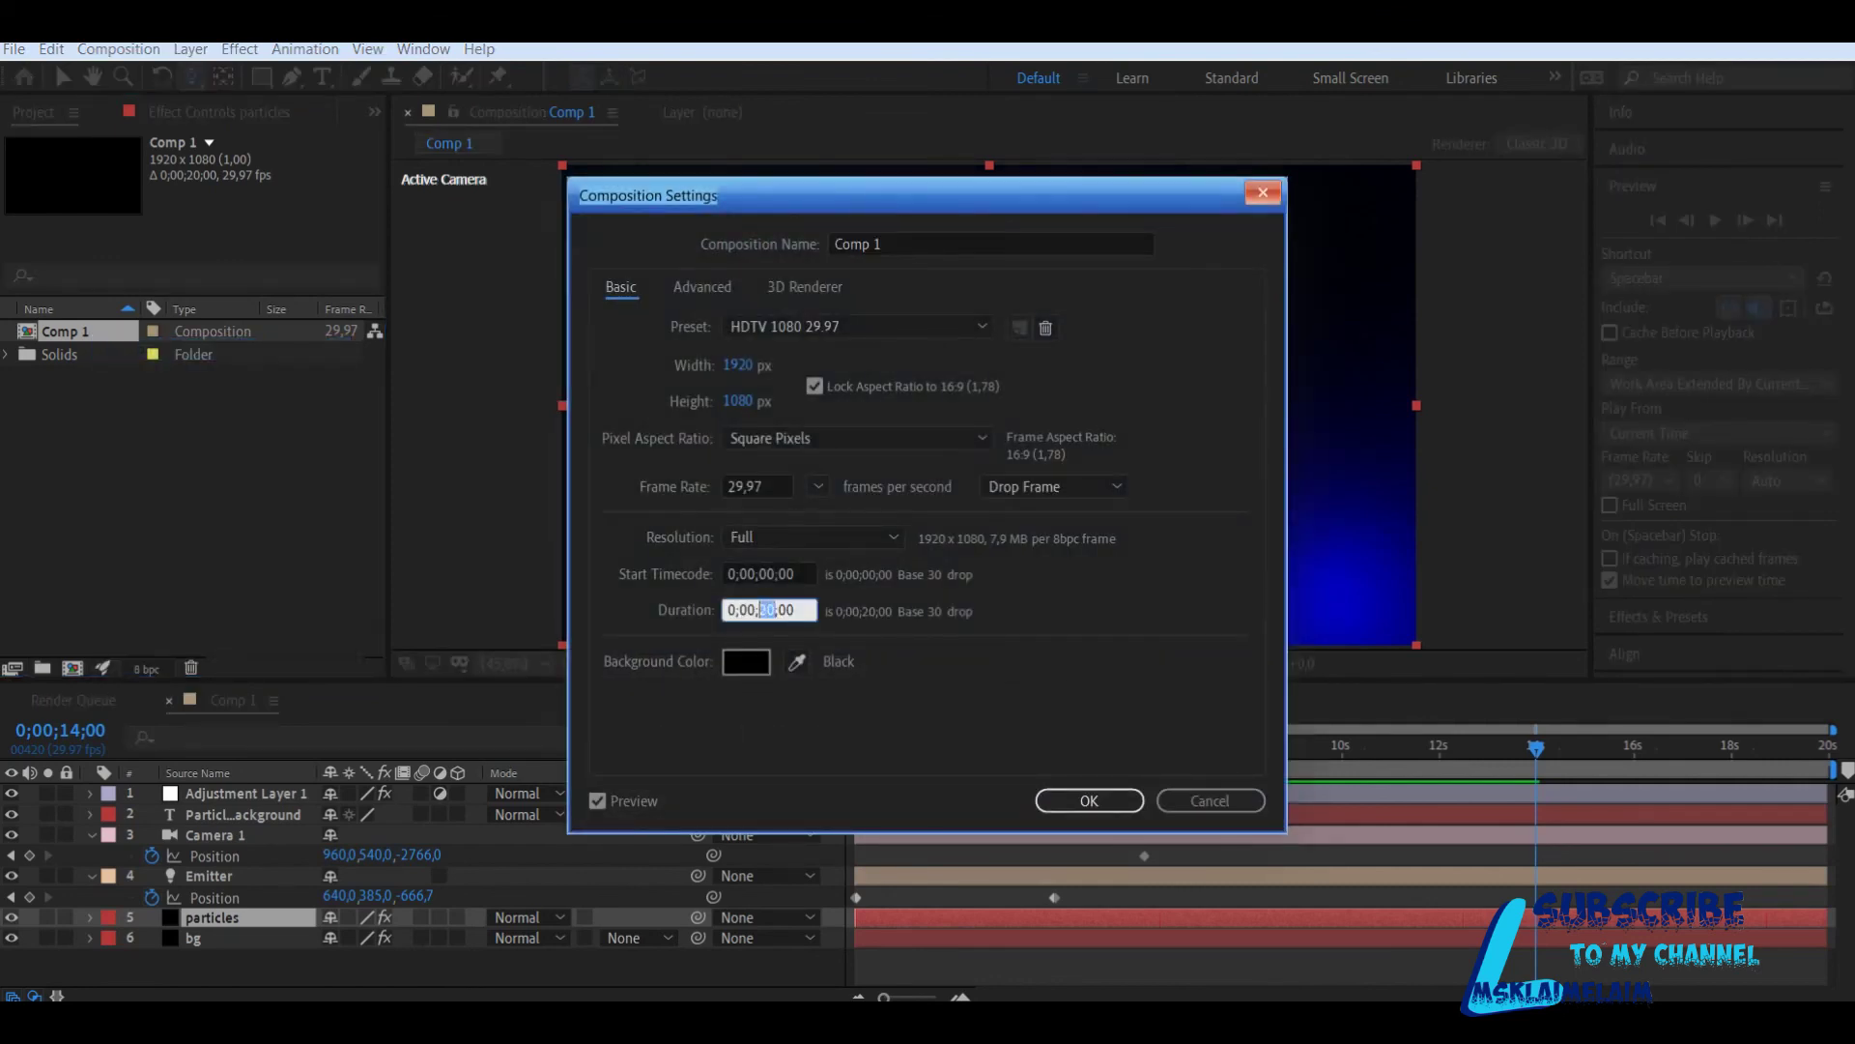
type("07")
key("Return")
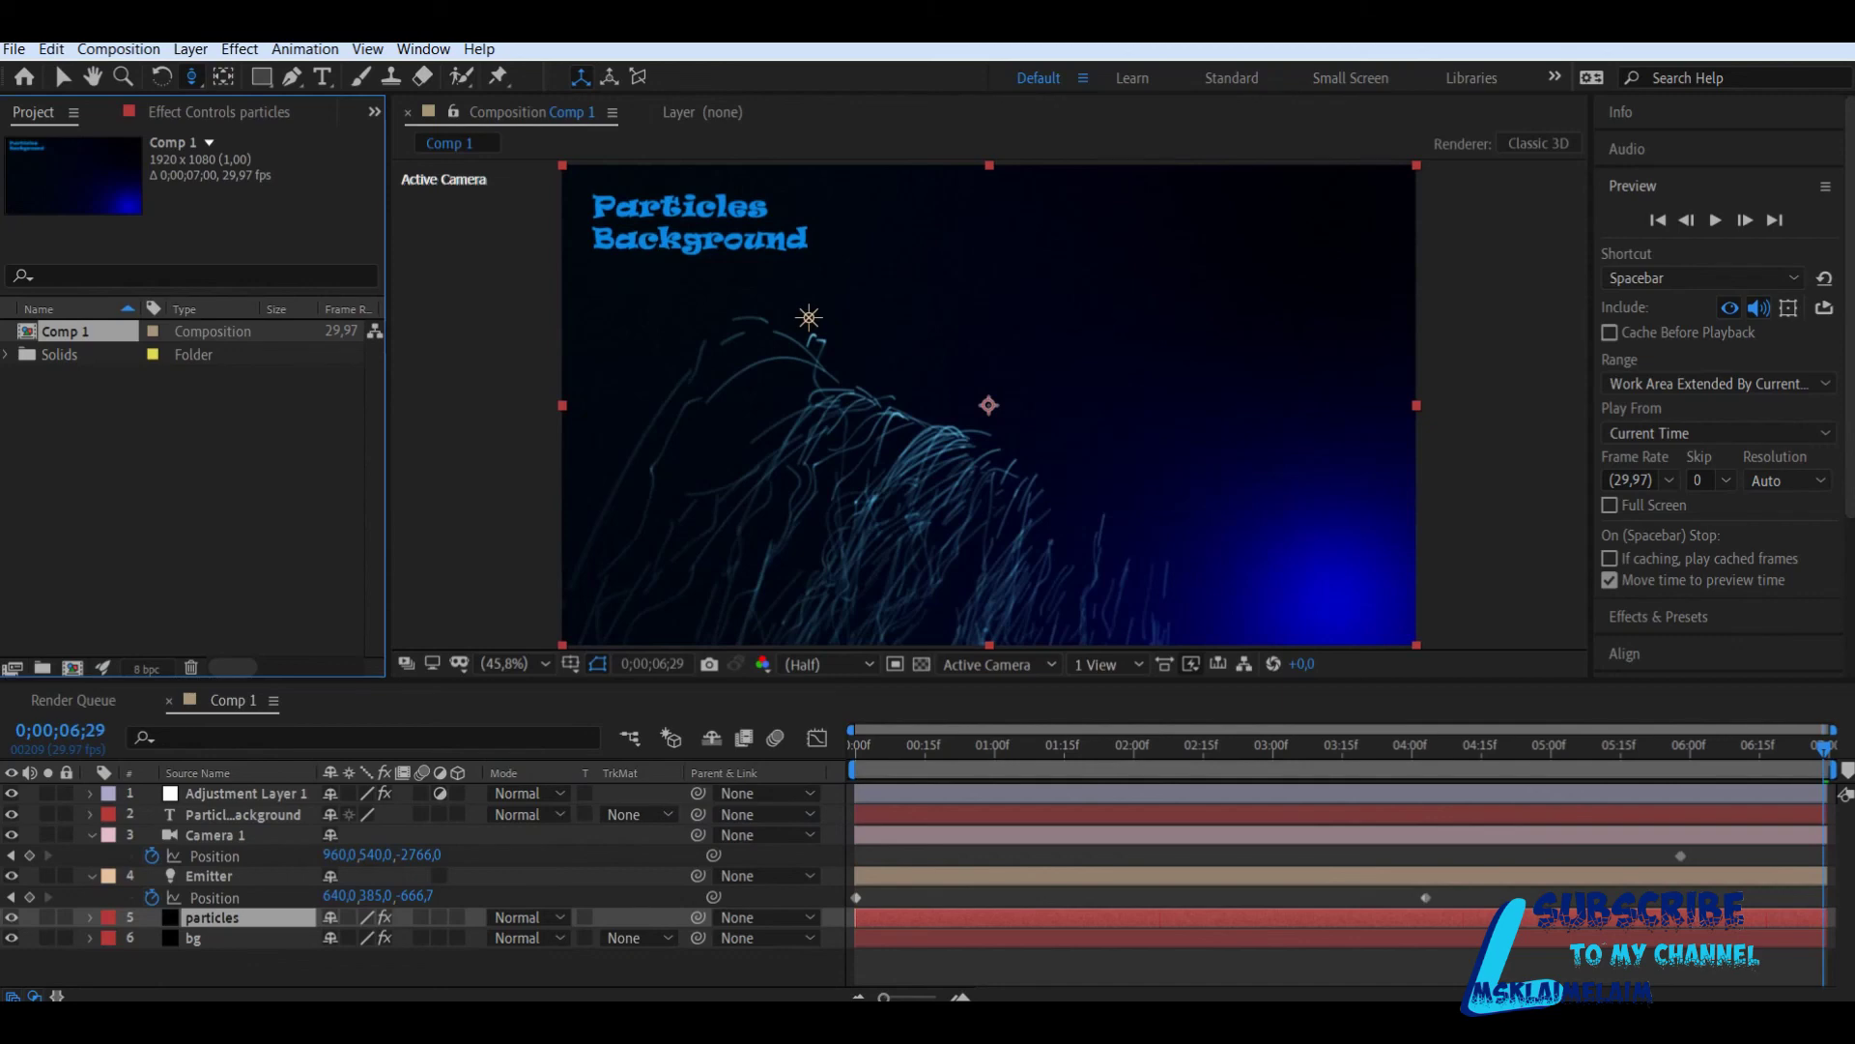
Step: Add Comp 1 to the Render Queue for export
left_click(14, 49)
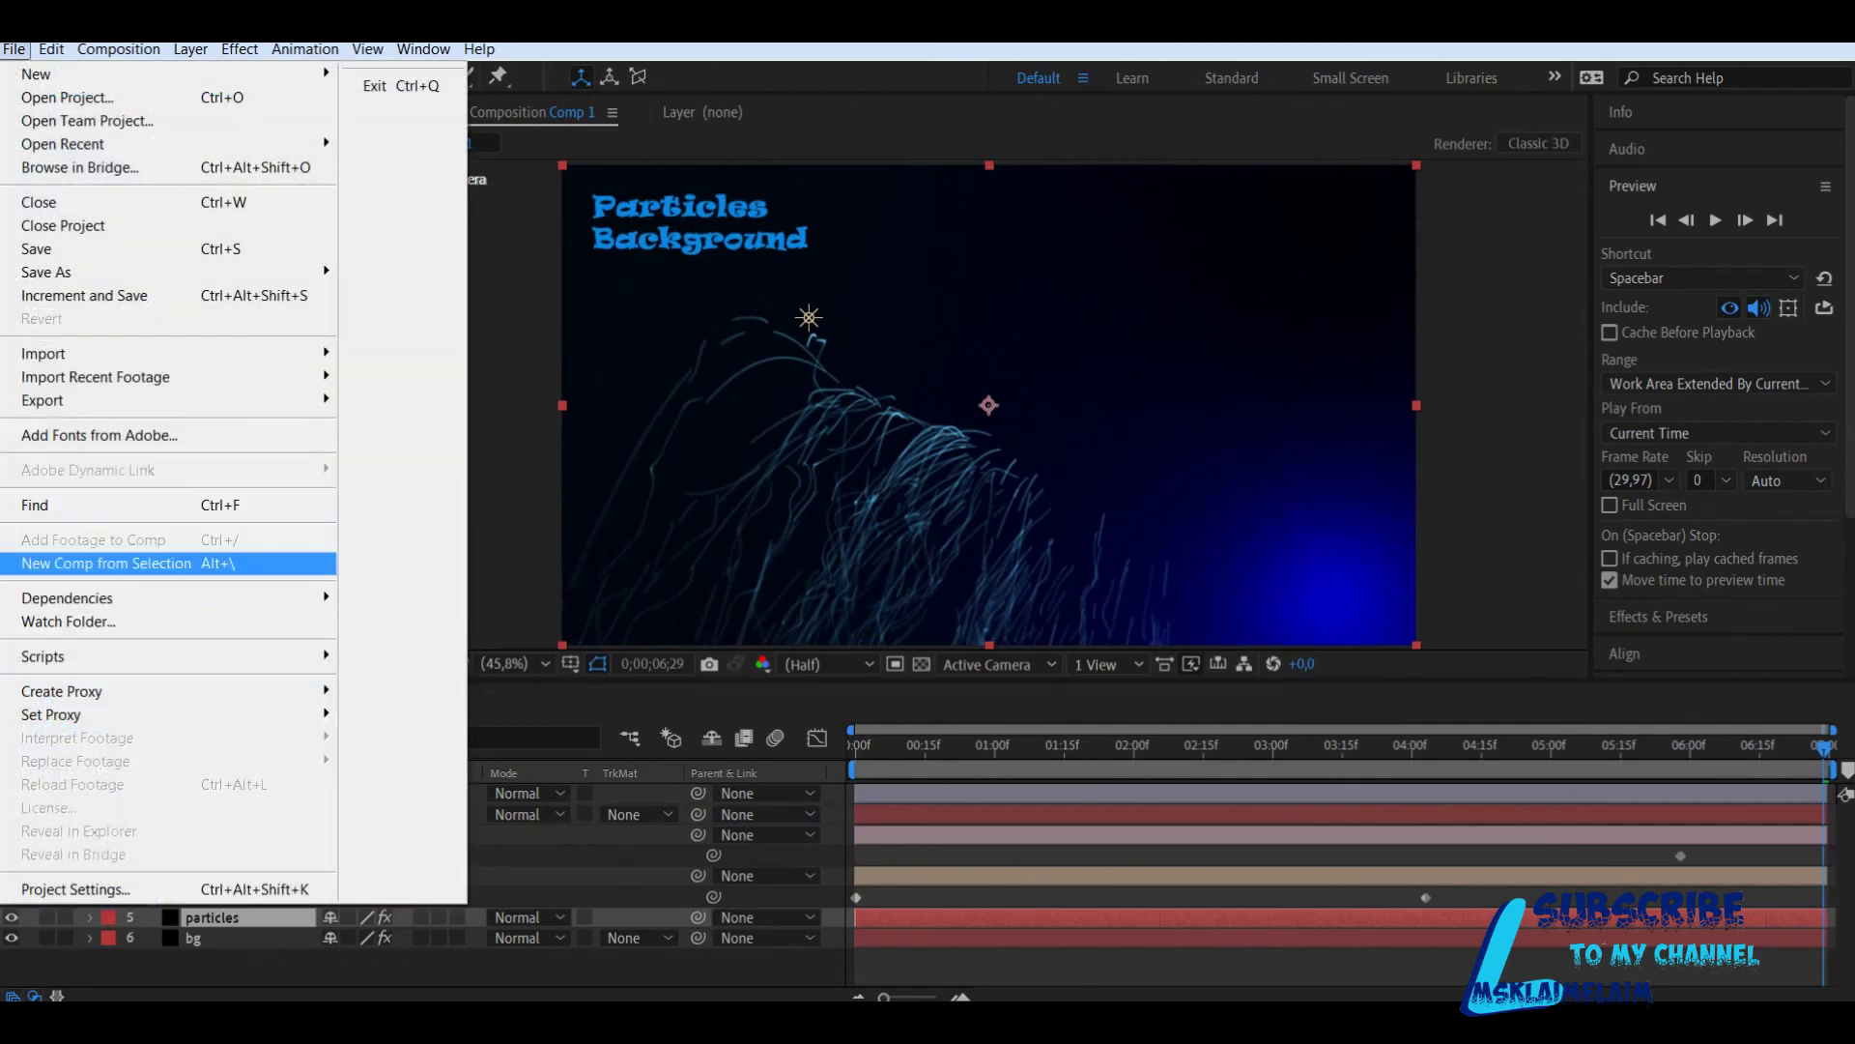
mouse_move(42, 400)
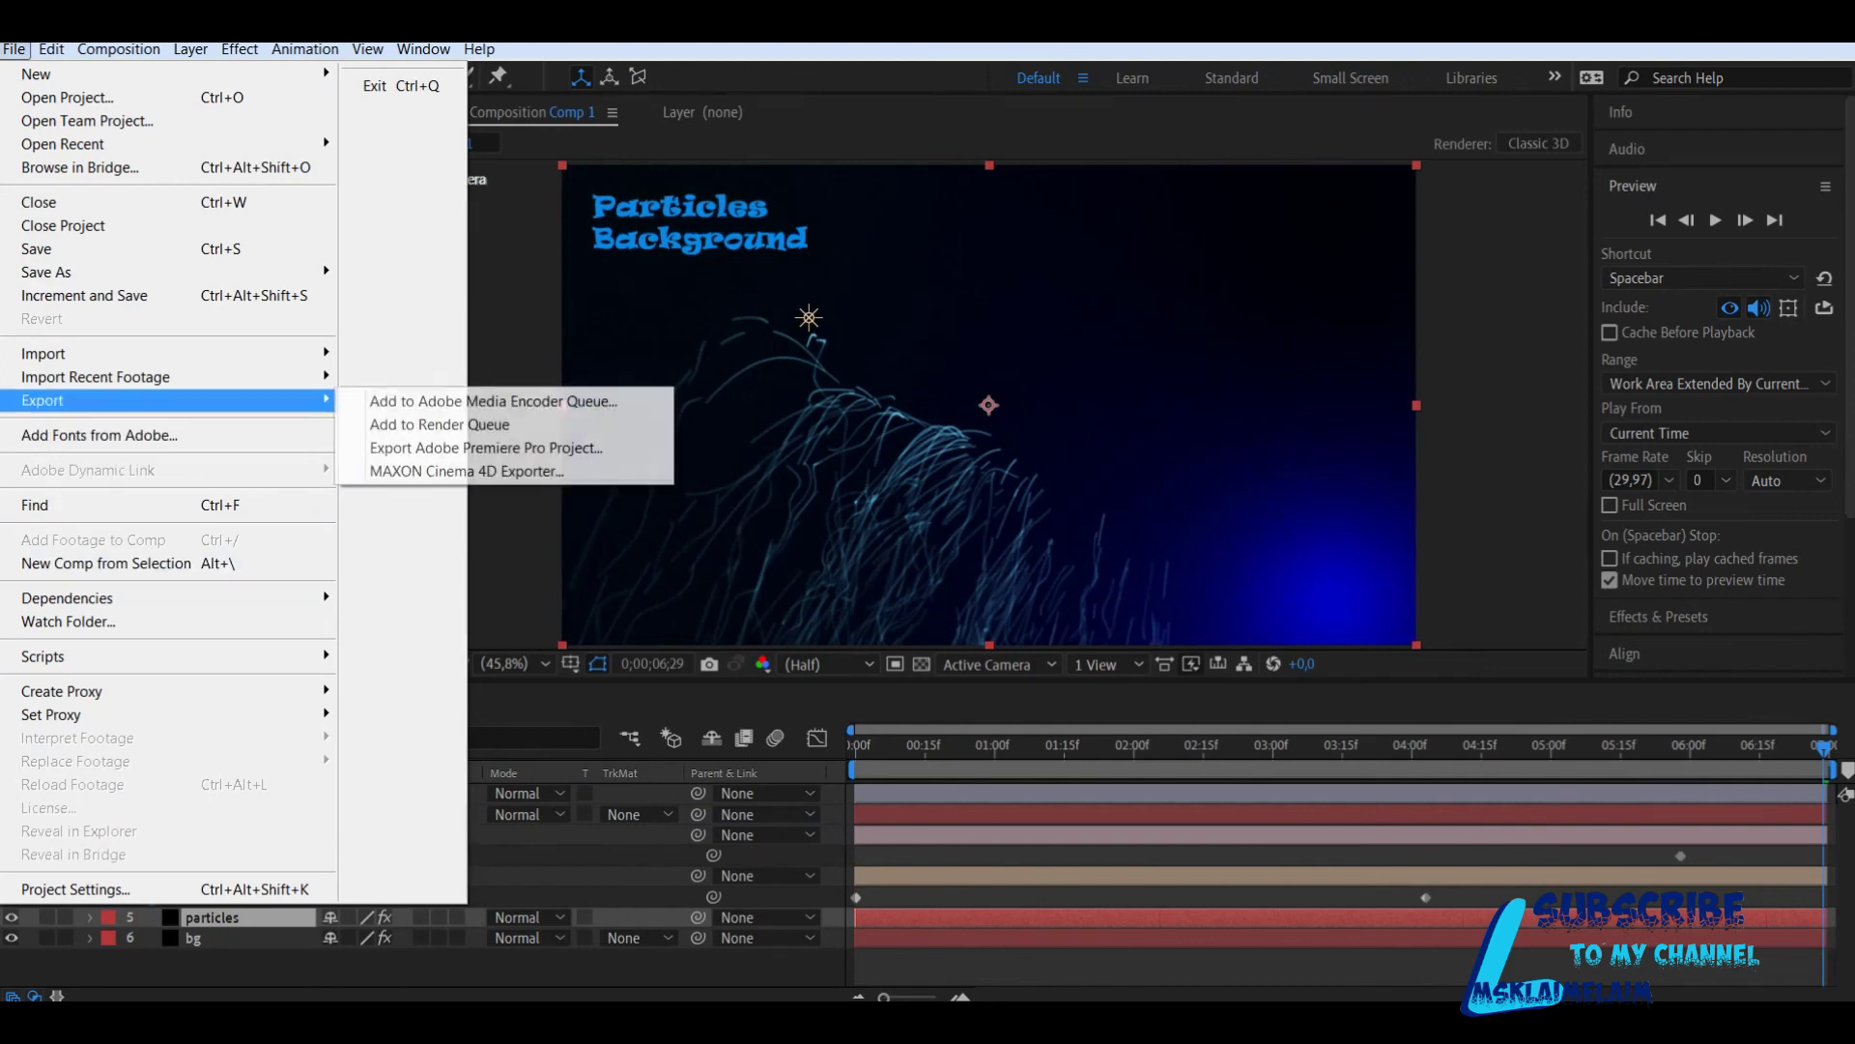
left_click(439, 424)
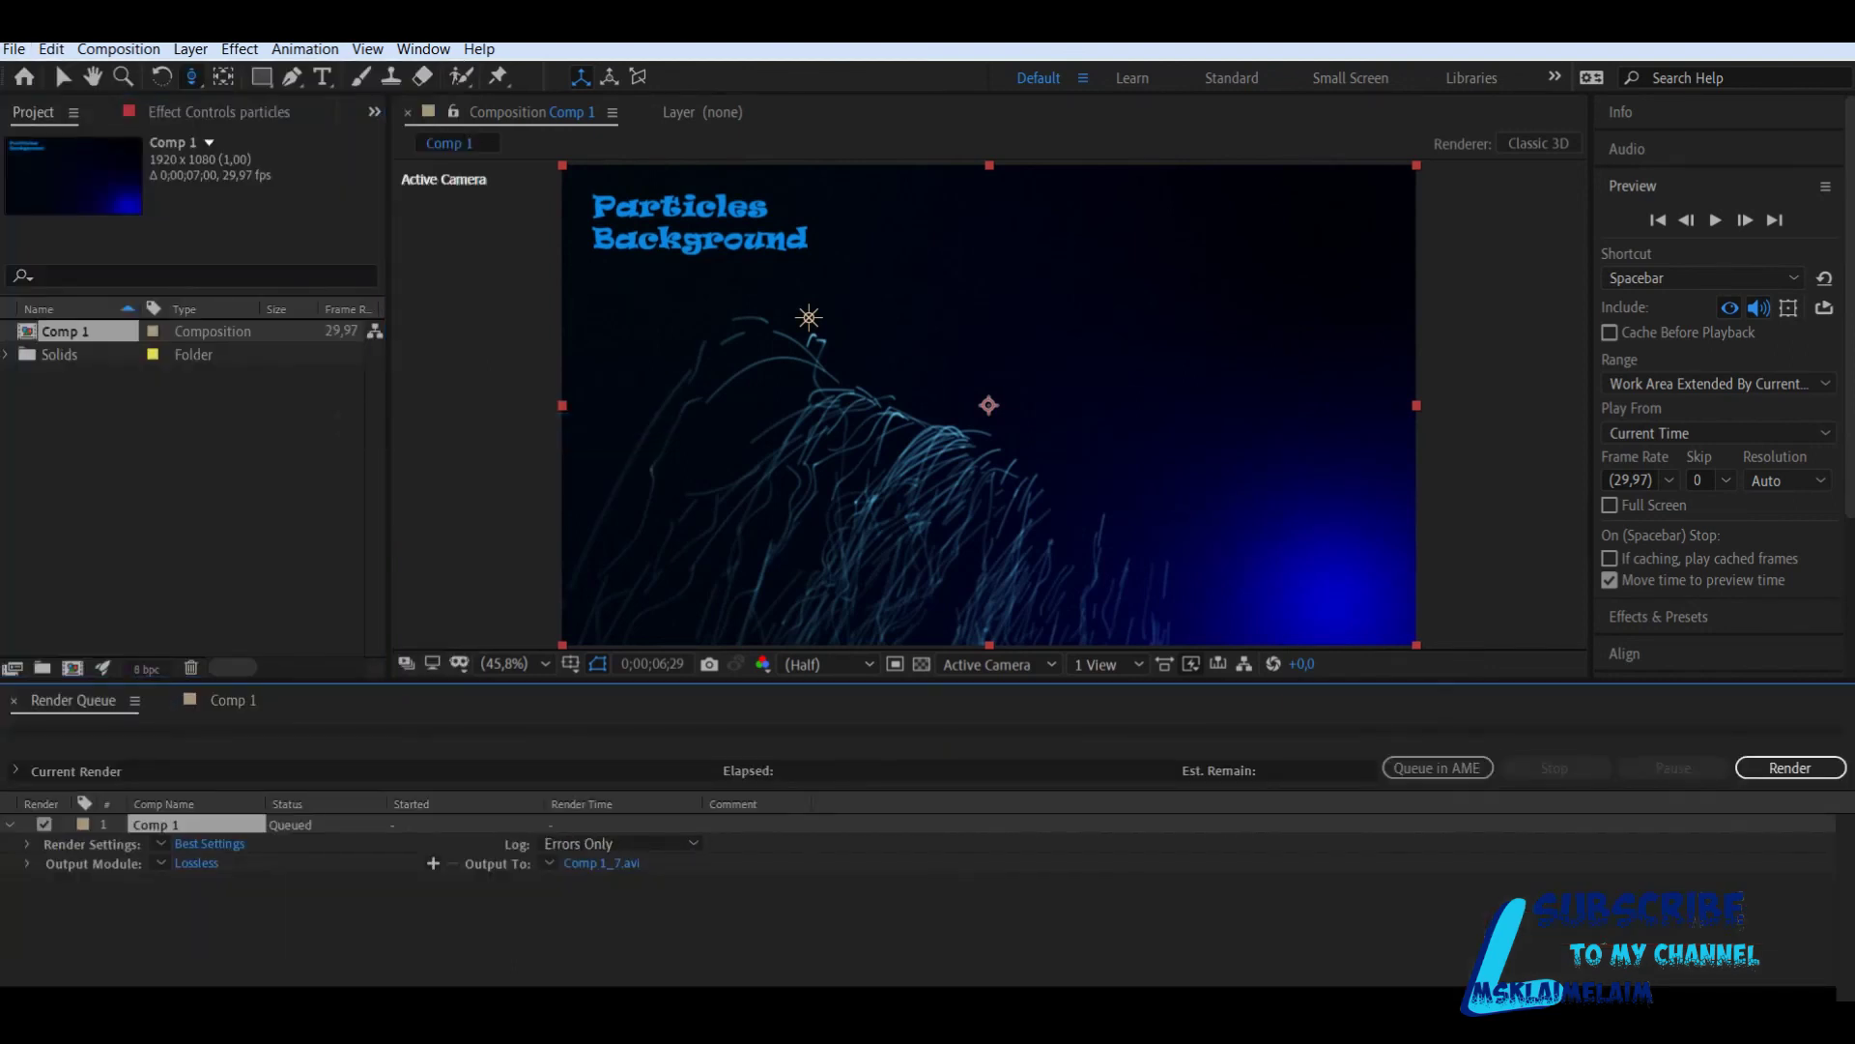